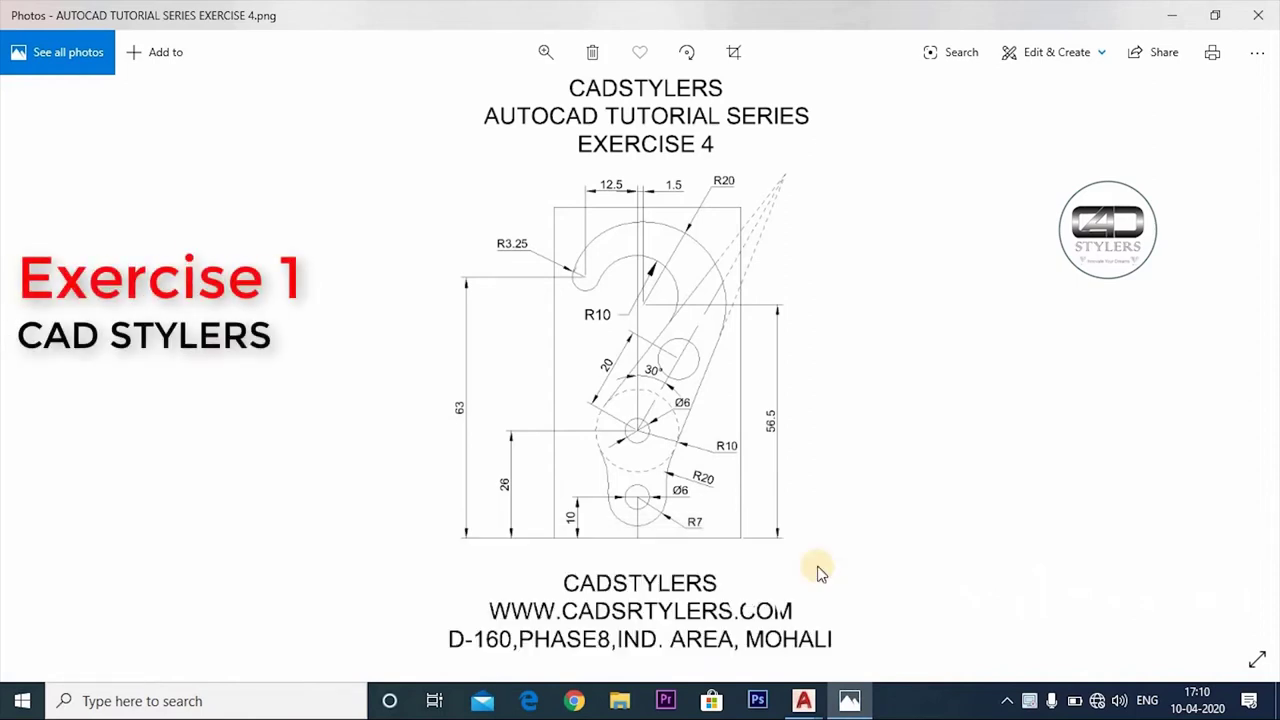
Study the Exercise 4 reference drawing, zooming in on the R20 dimension and the upper hook
key("Right")
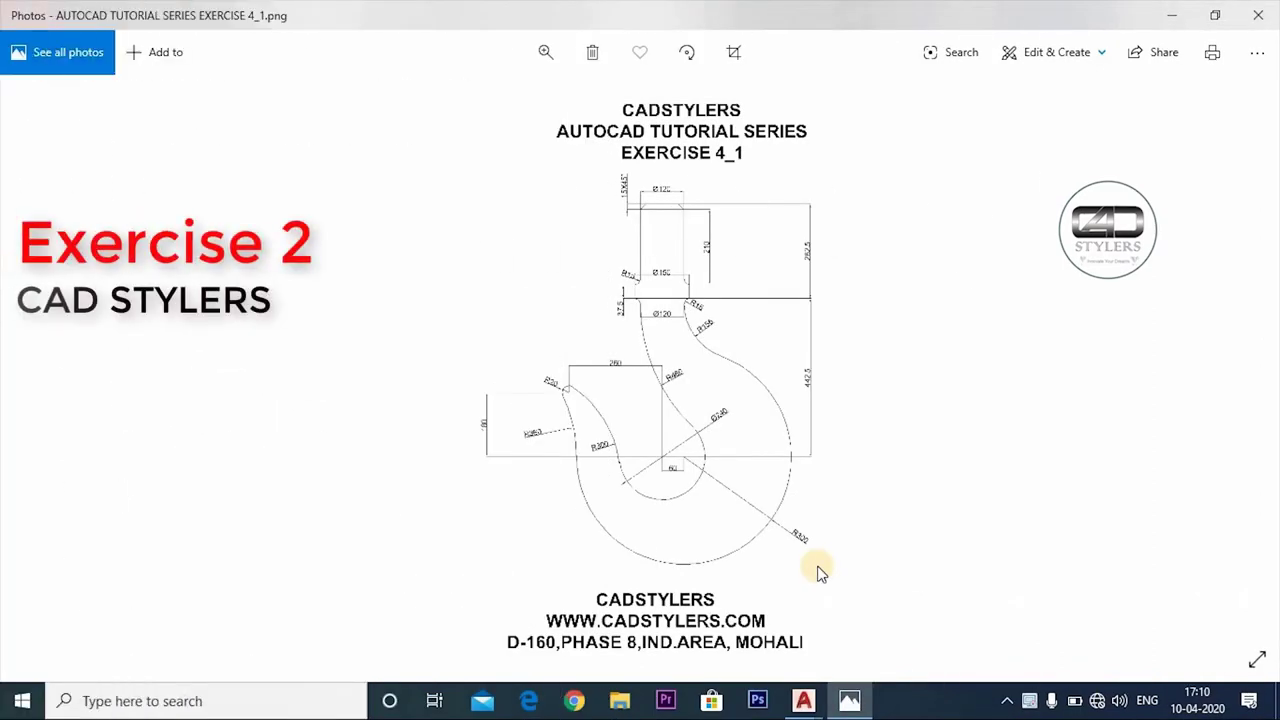
key("Left")
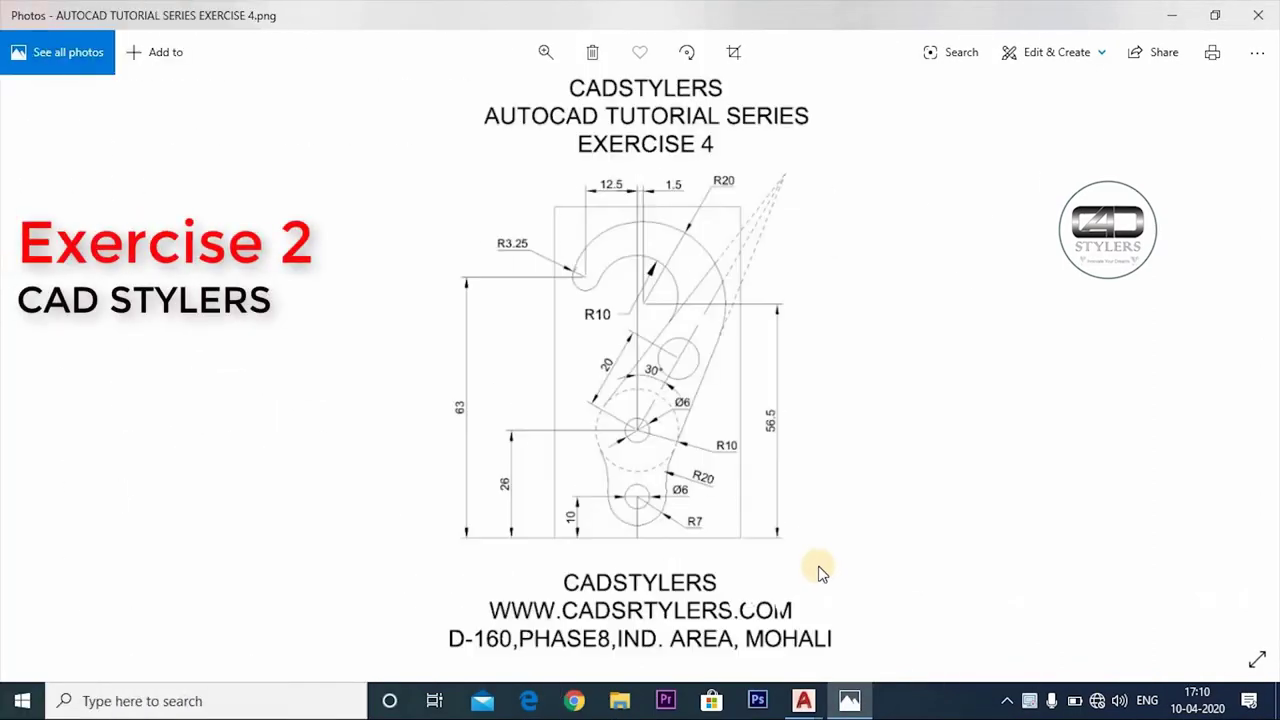
key("Right")
key("Left")
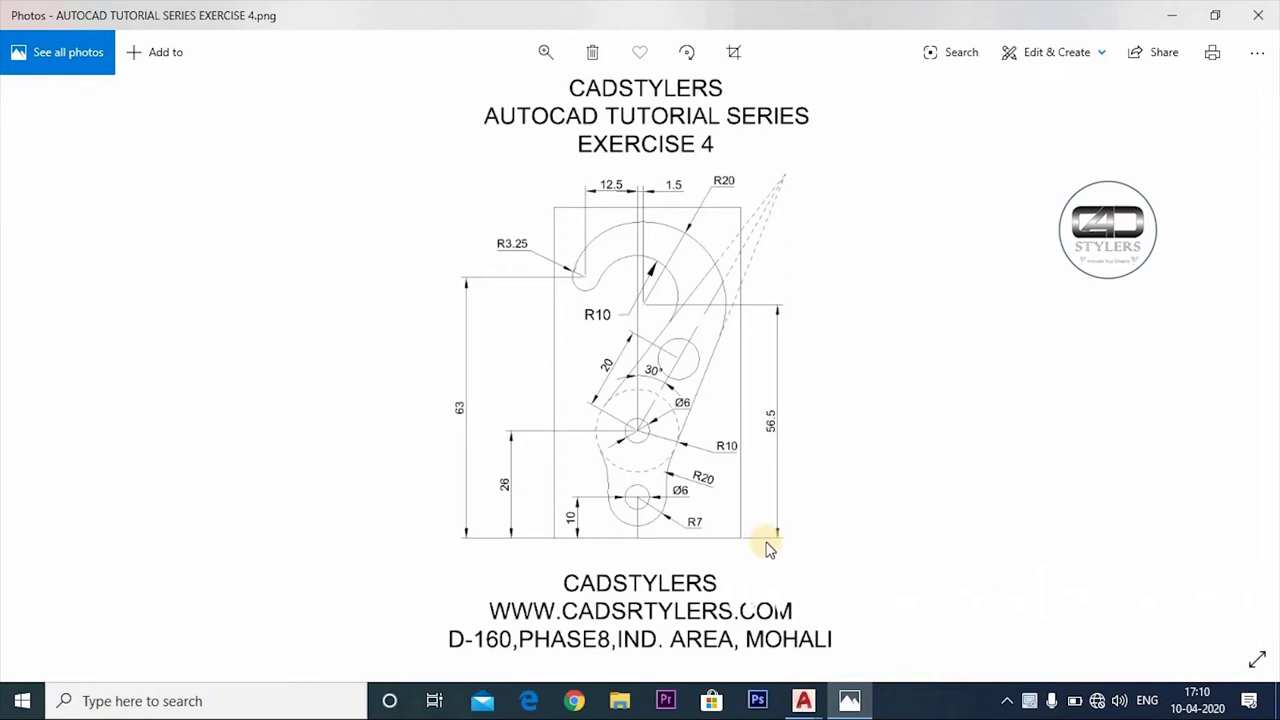
double_click(685, 478)
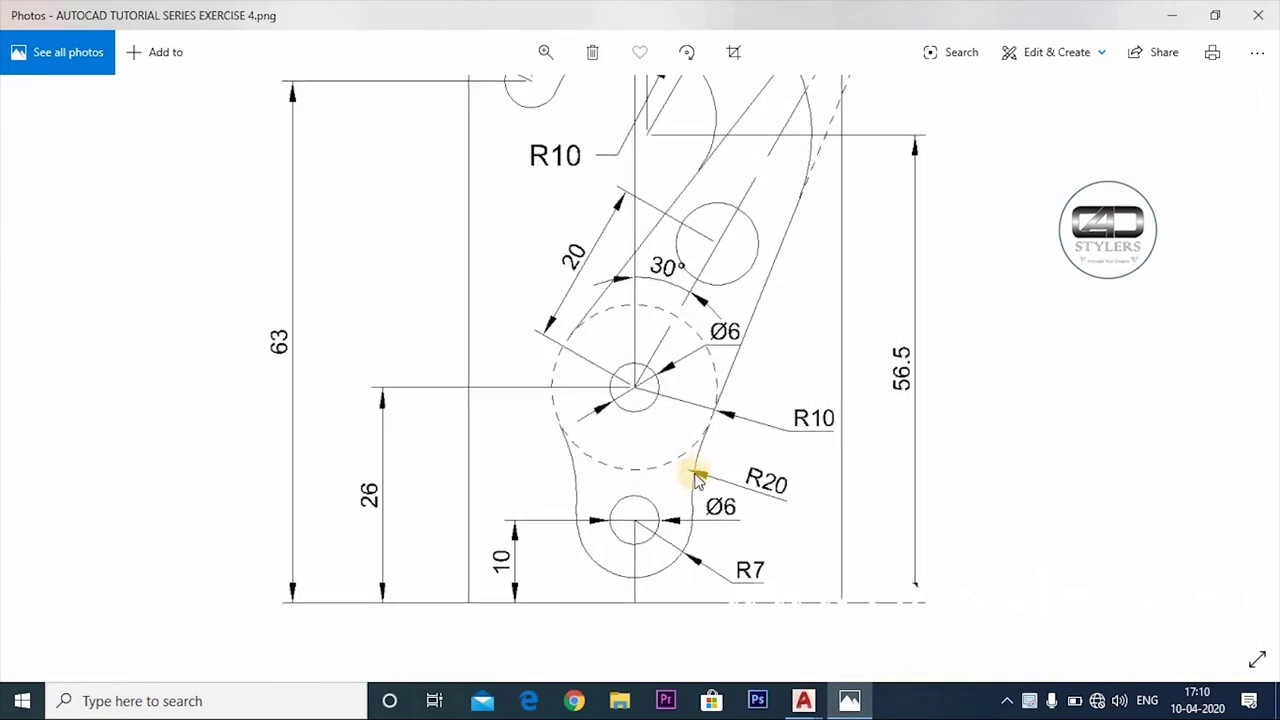
scroll(722, 486, "up", 1)
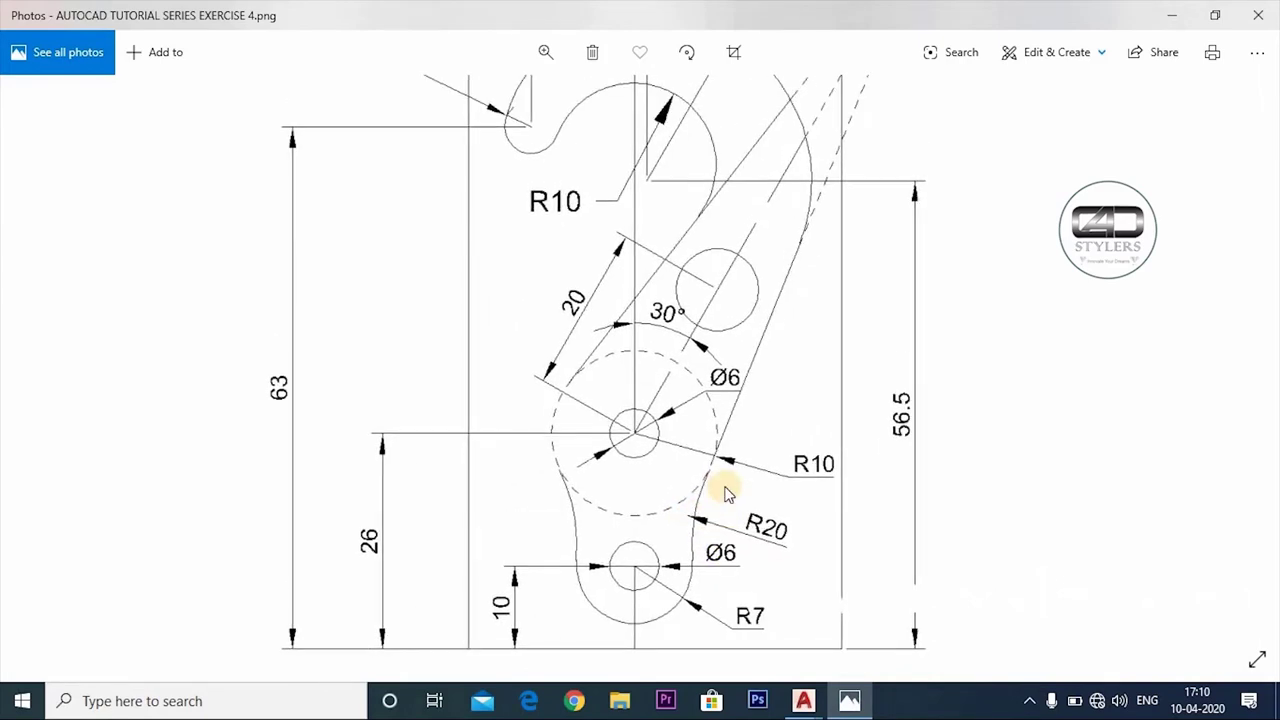
double_click(731, 485)
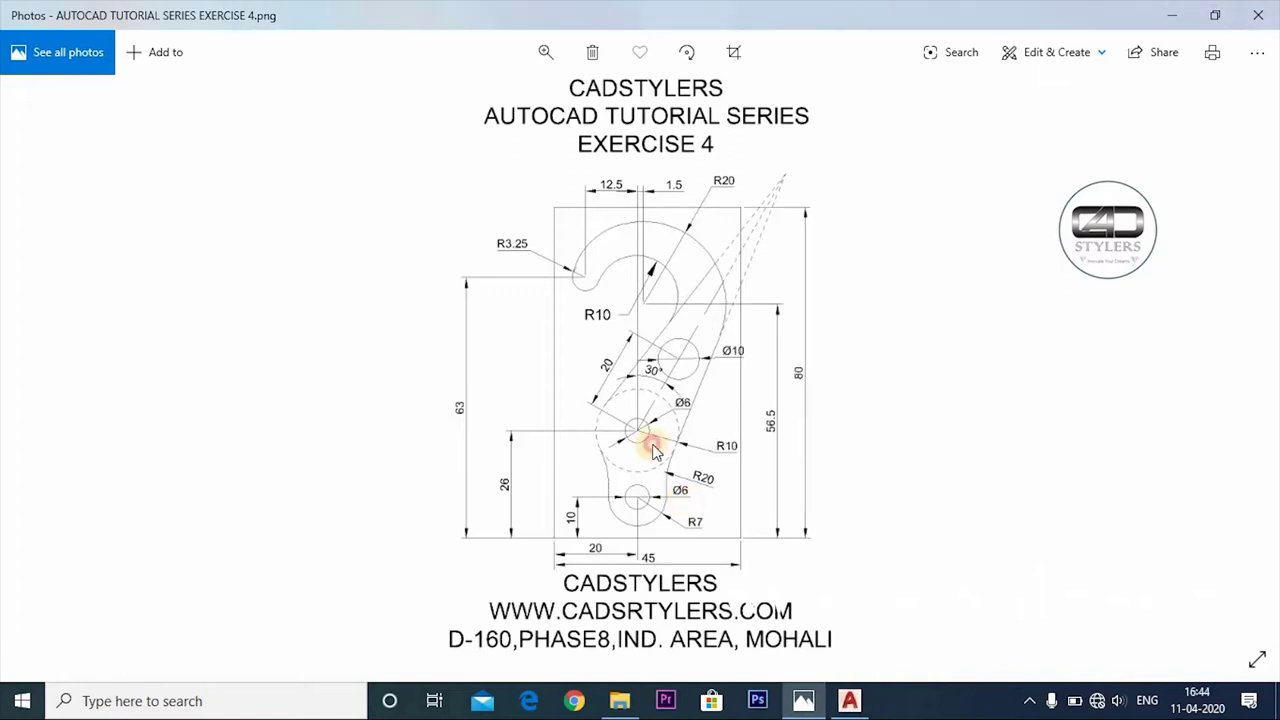
scroll(651, 443, "up", 3)
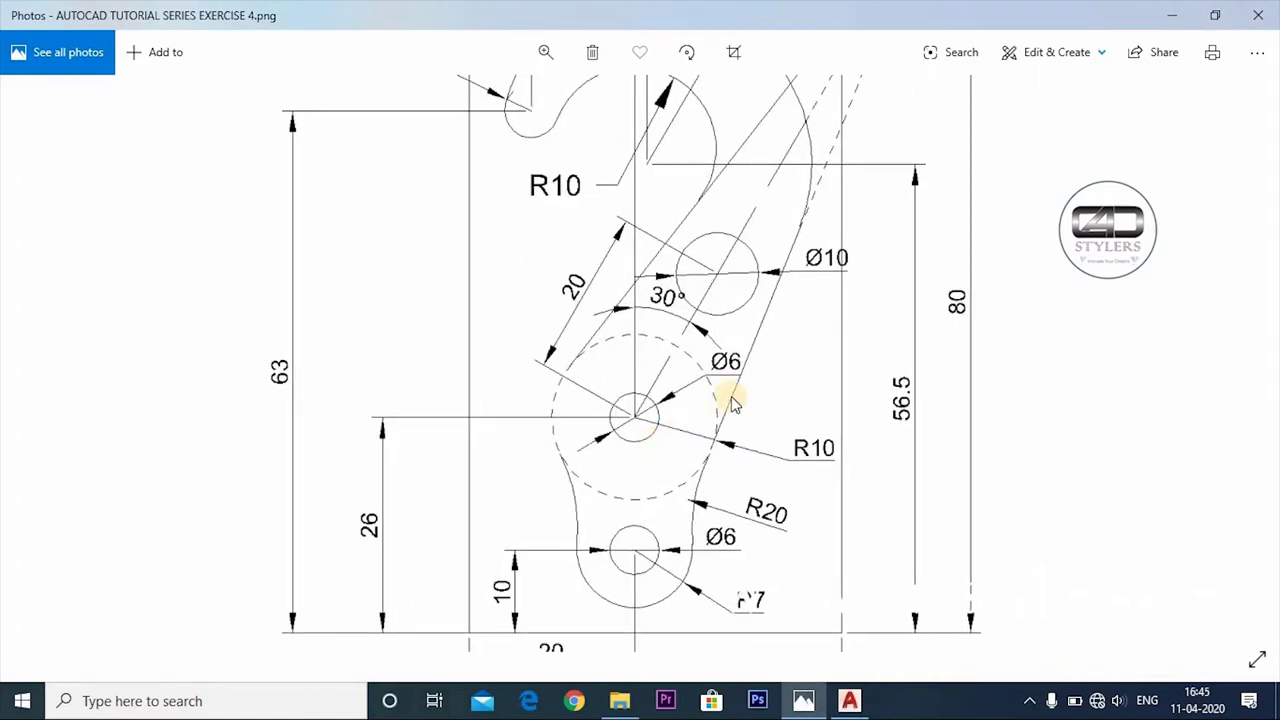
scroll(730, 462, "up", 2)
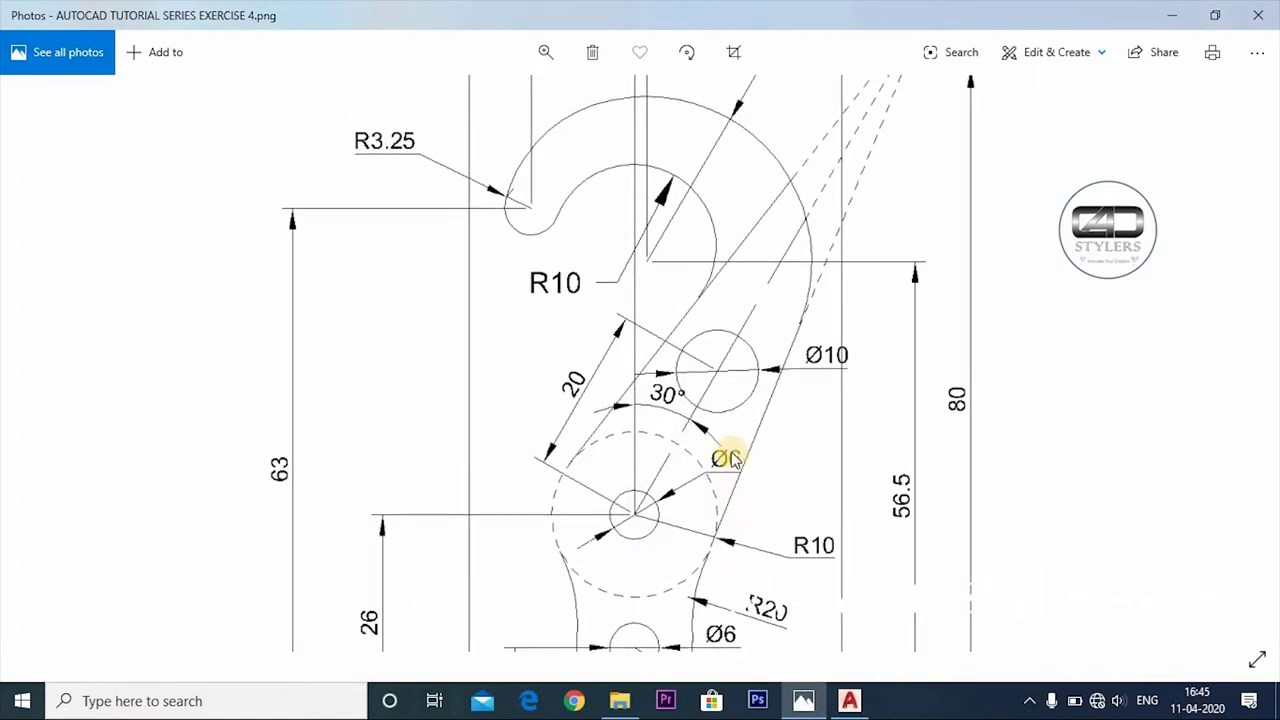
scroll(728, 444, "down", 3)
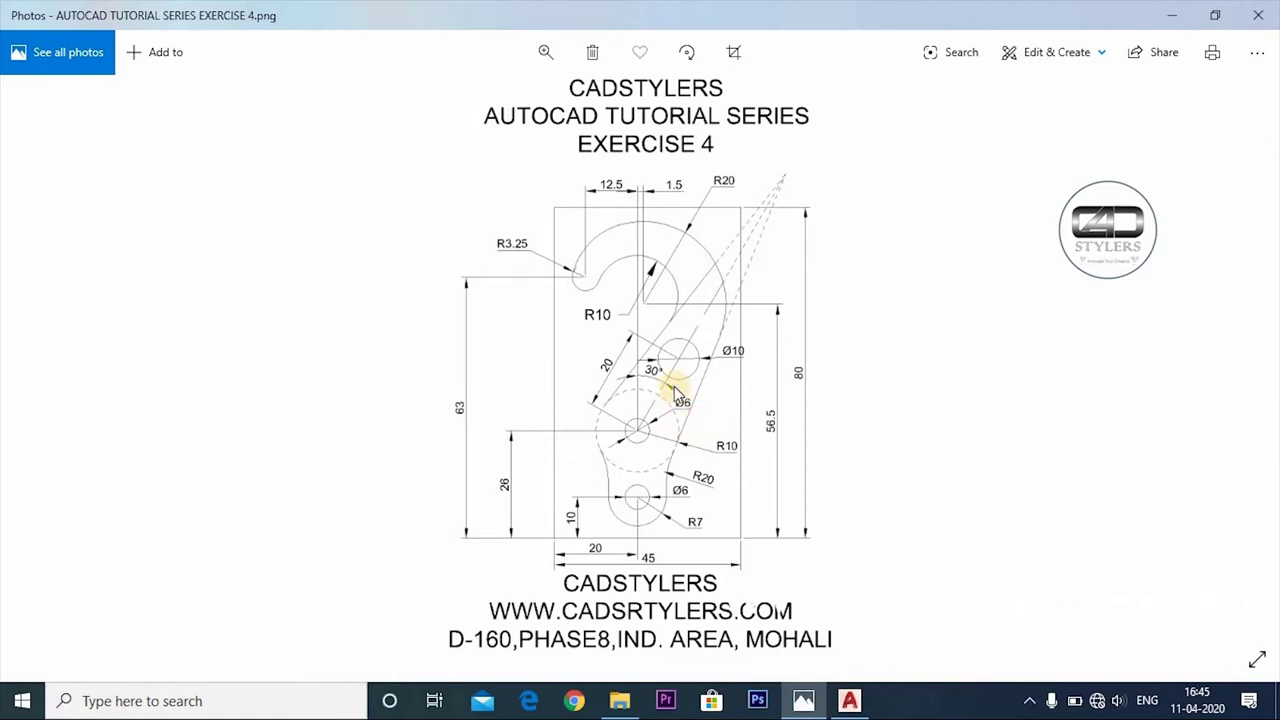
double_click(655, 455)
scroll(729, 329, "up", 1)
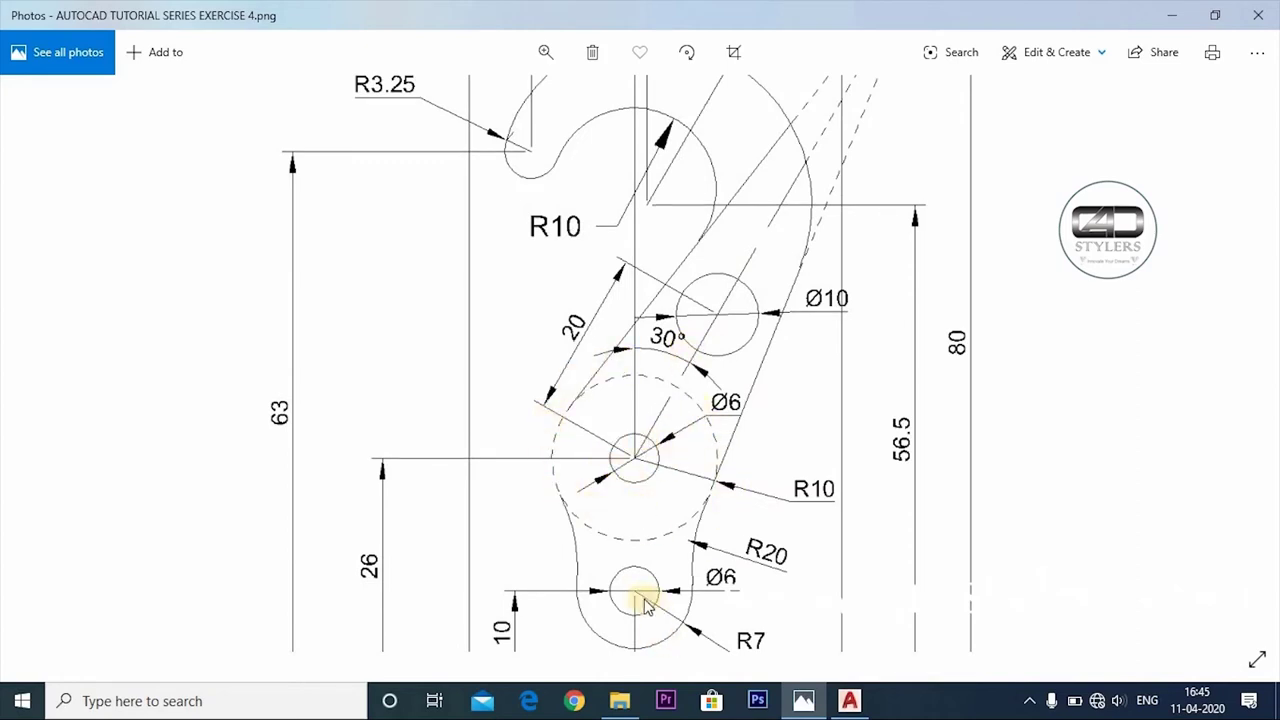
scroll(644, 562, "up", 2)
scroll(643, 562, "up", 1)
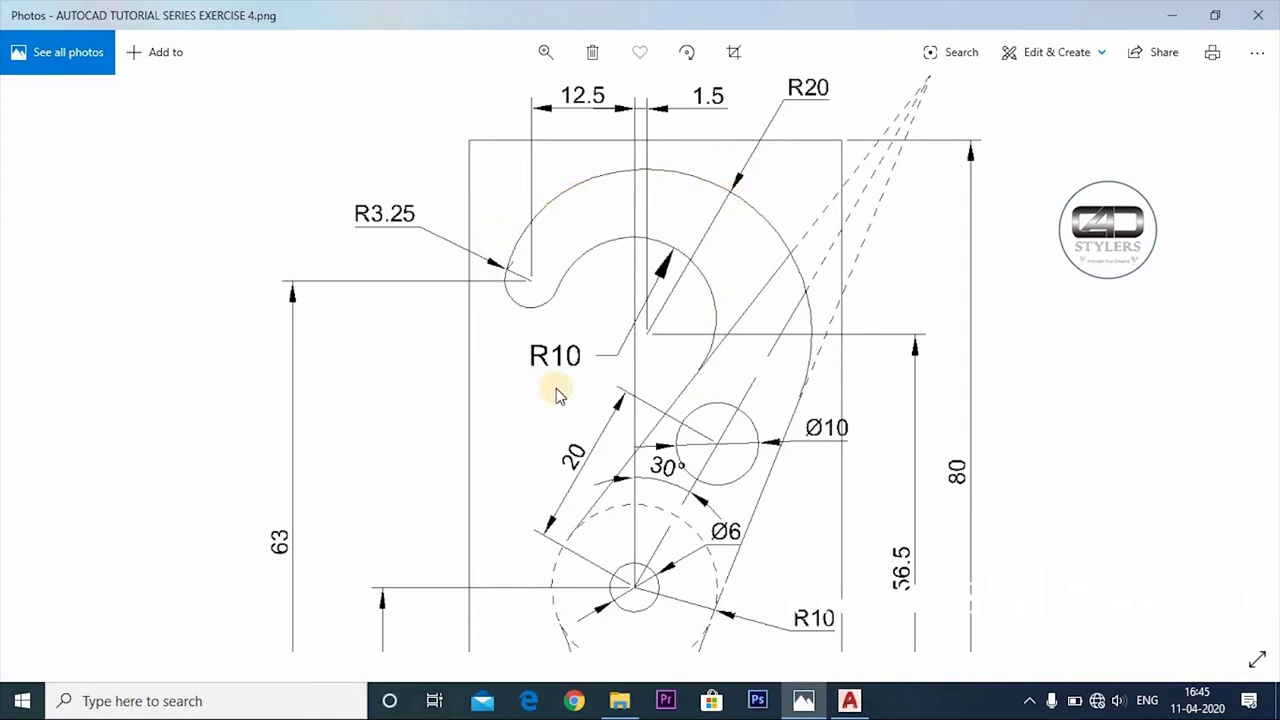
left_click_drag(651, 362, 665, 290)
scroll(665, 417, "down", 3)
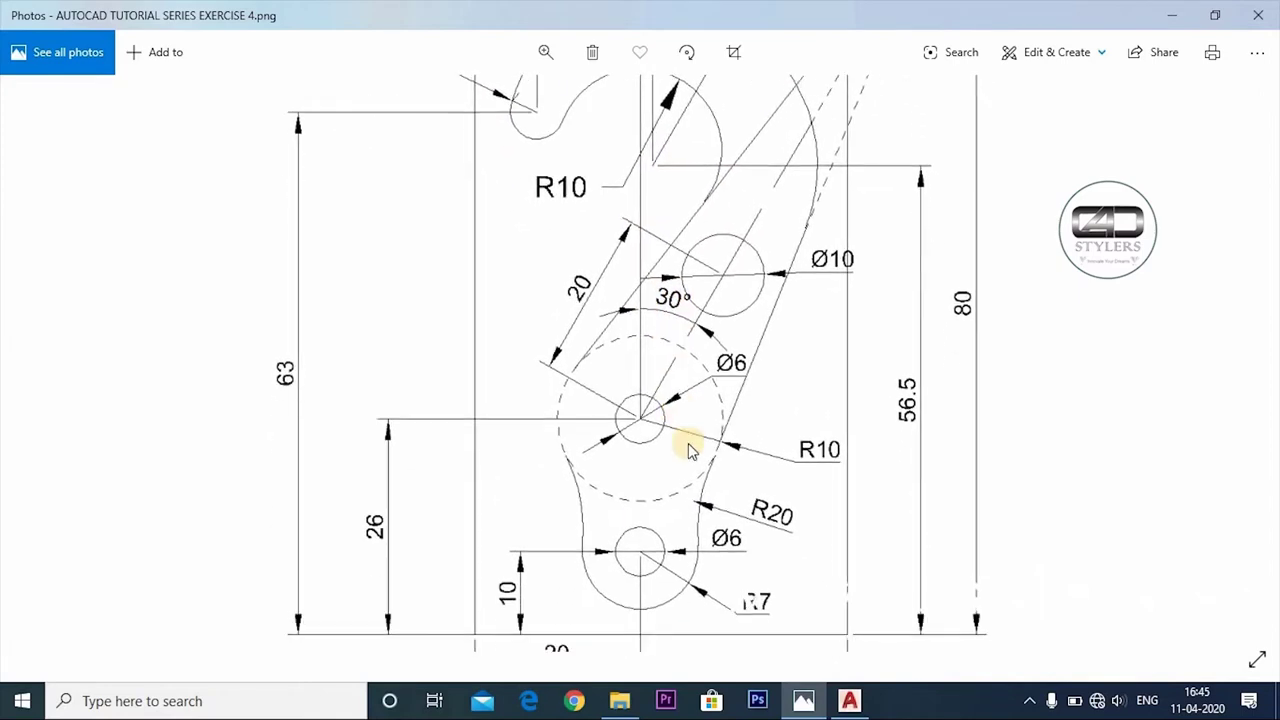
scroll(698, 392, "down", 1)
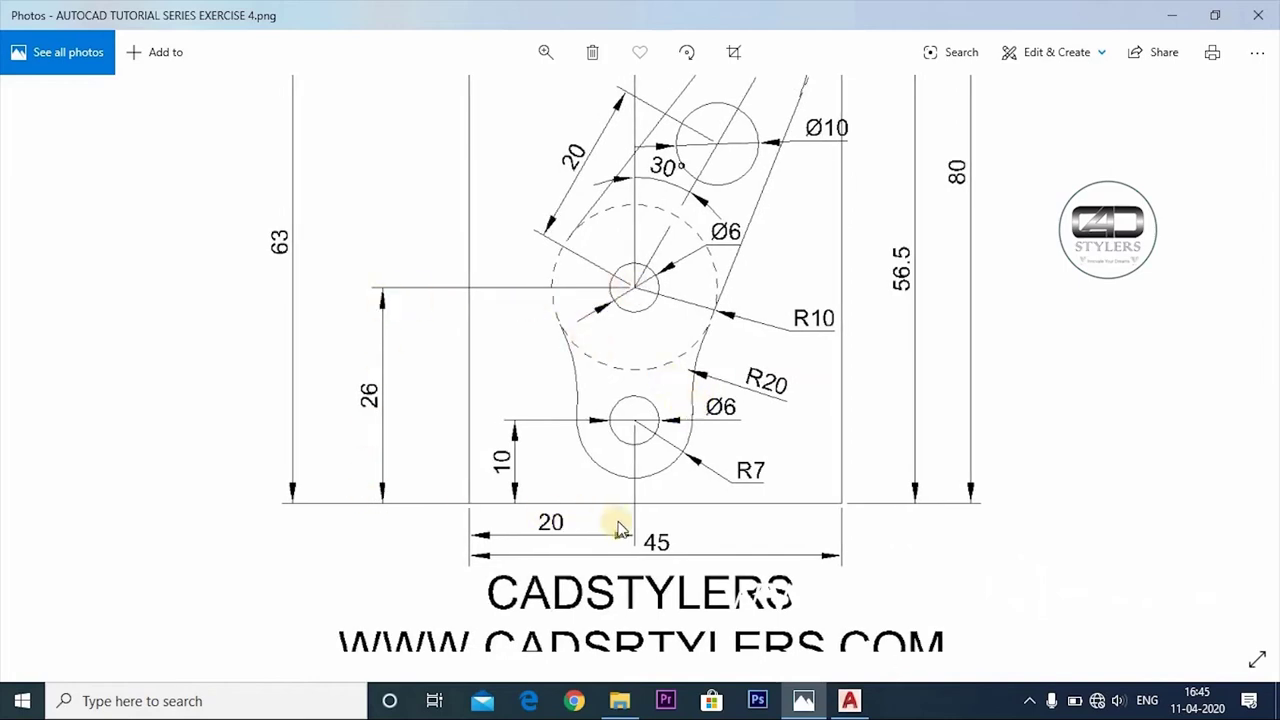
scroll(770, 515, "down", 5, "ctrl")
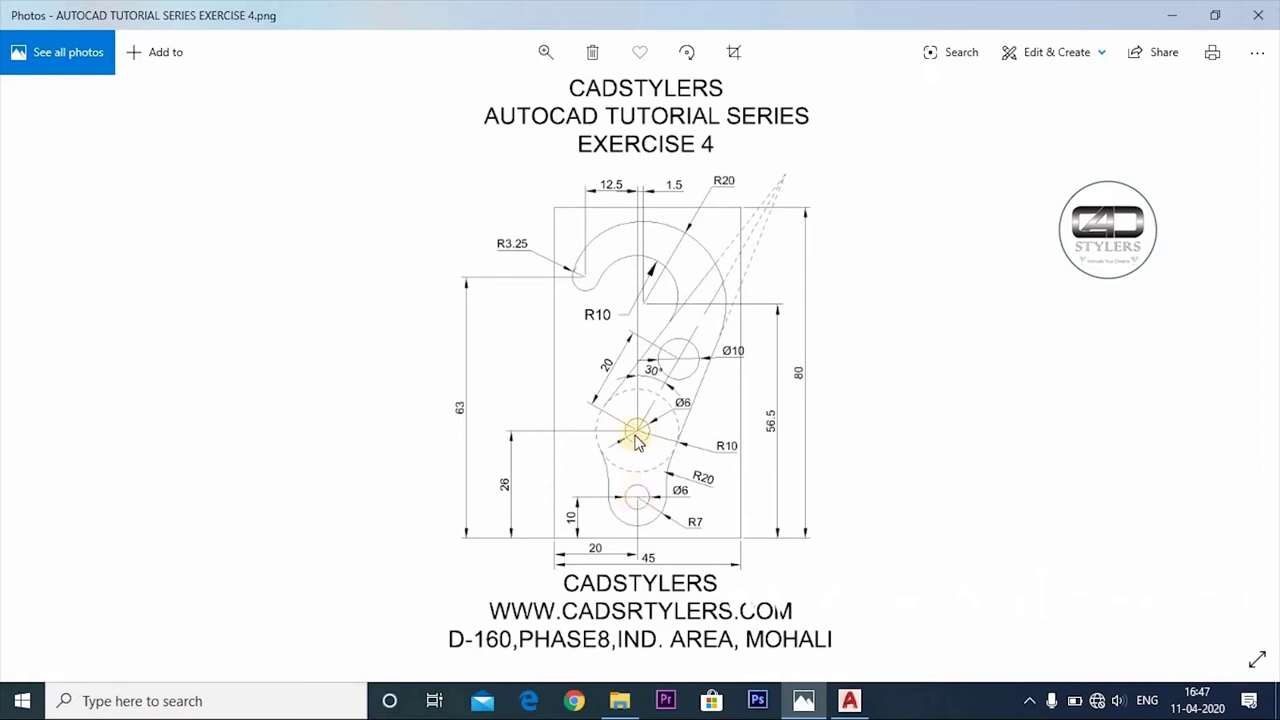
left_click(705, 452)
Draw a radius 3 circle centred at the origin 0,0
left_click(849, 700)
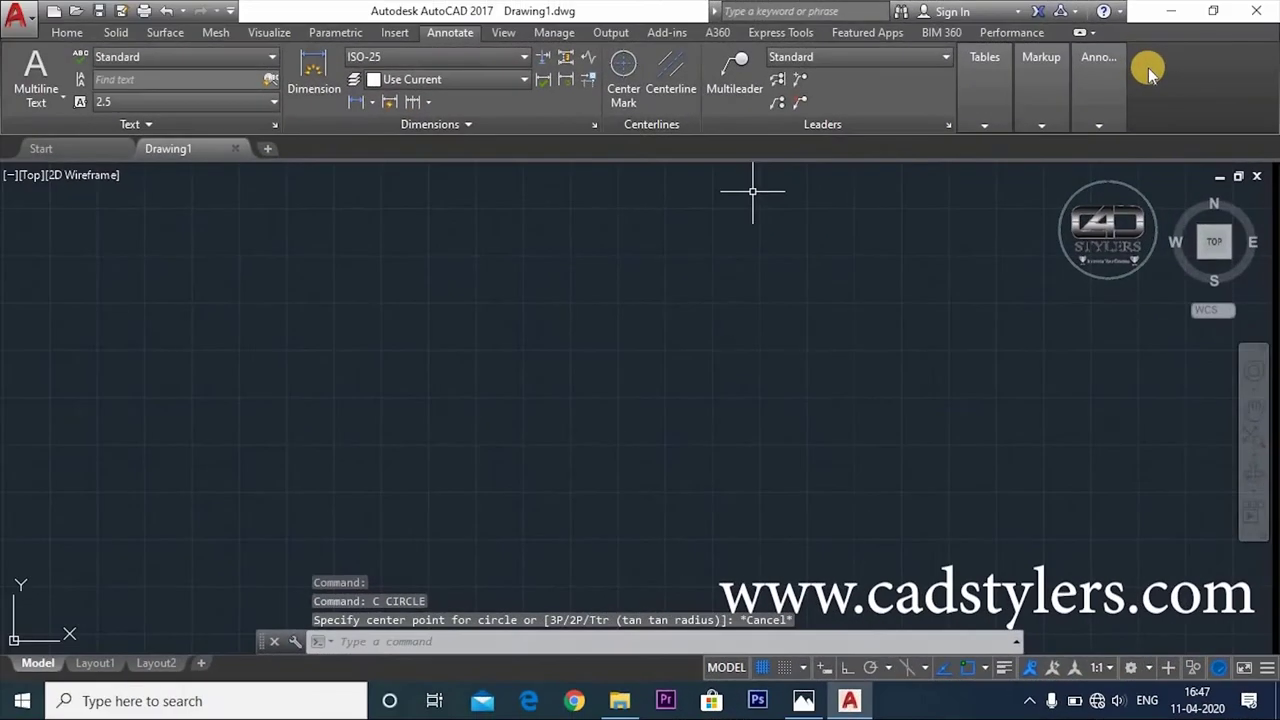
type("c")
key("Return")
type("0,0")
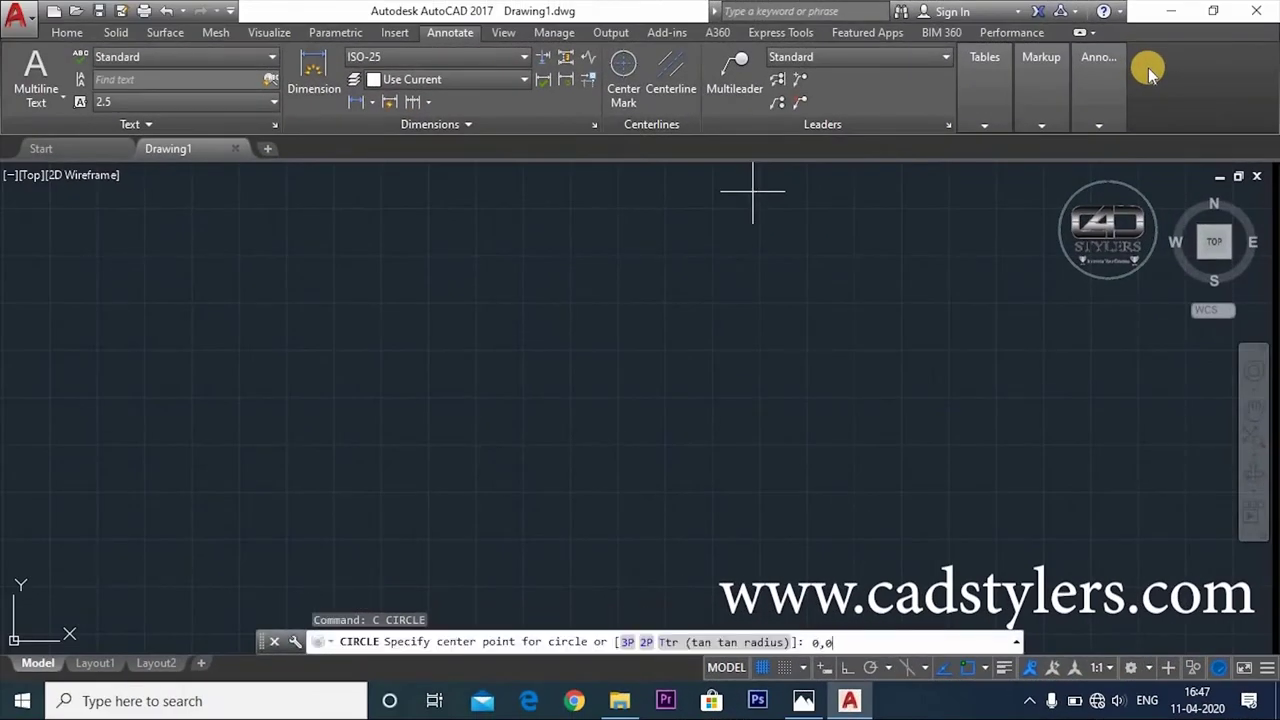
key("Return")
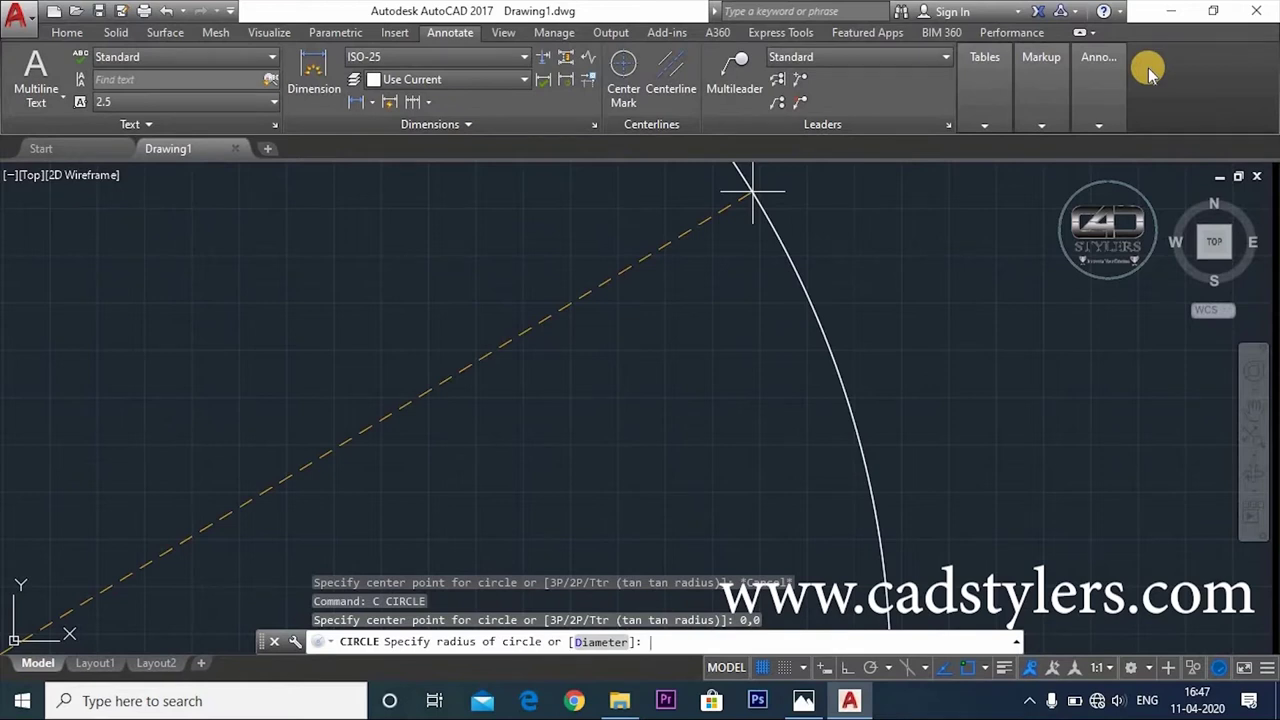
type("3")
key("Return")
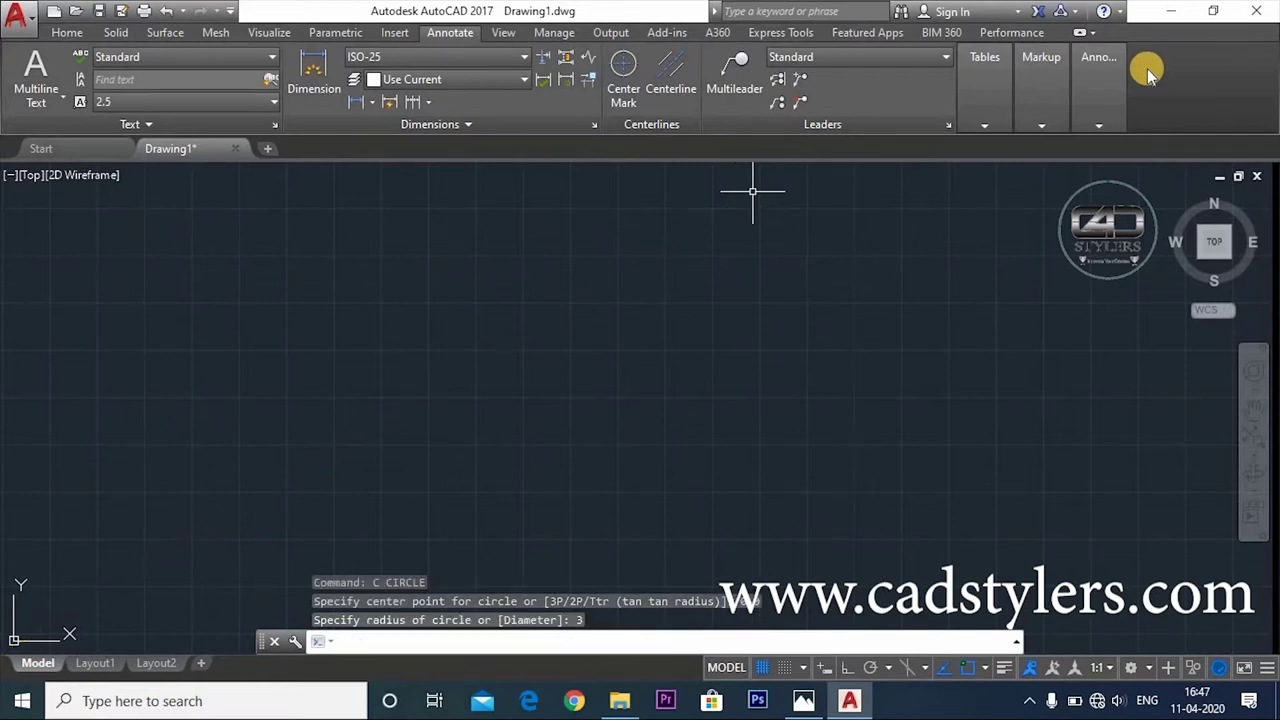
Add a concentric radius 10 circle at the origin and zoom to show the whole drawing
key("Return")
type("0,0")
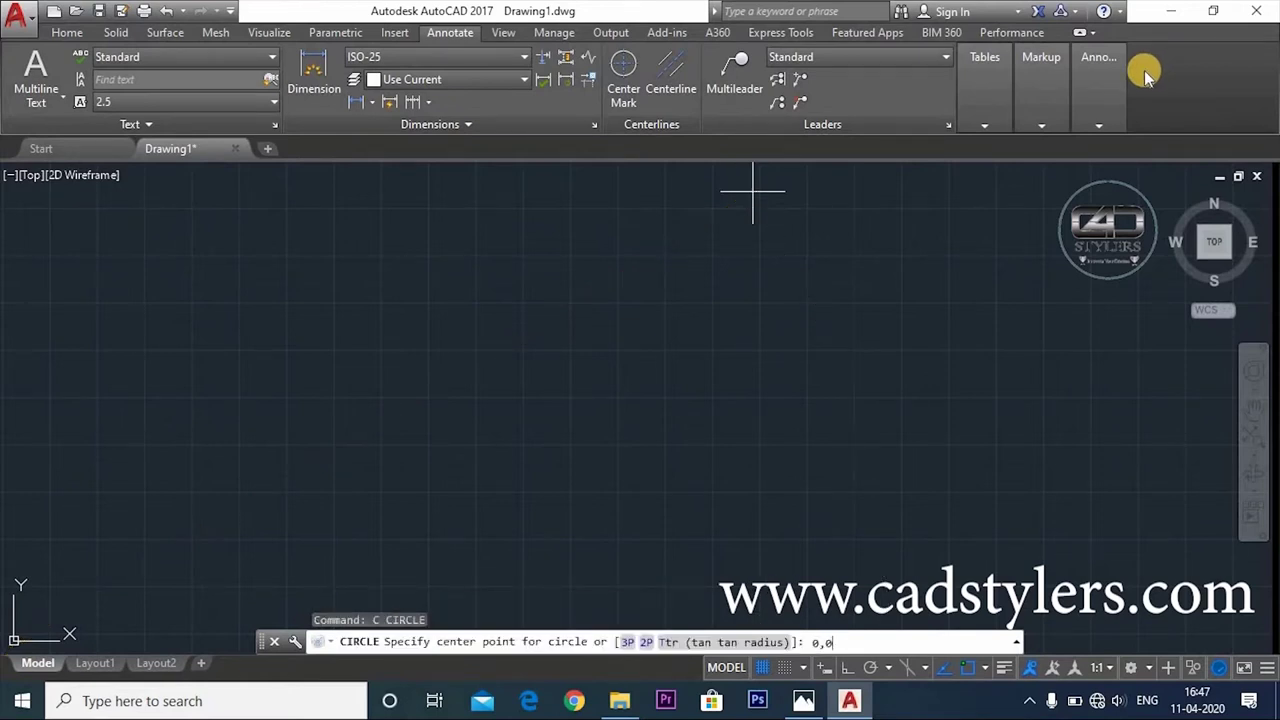
key("Return")
left_click(803, 700)
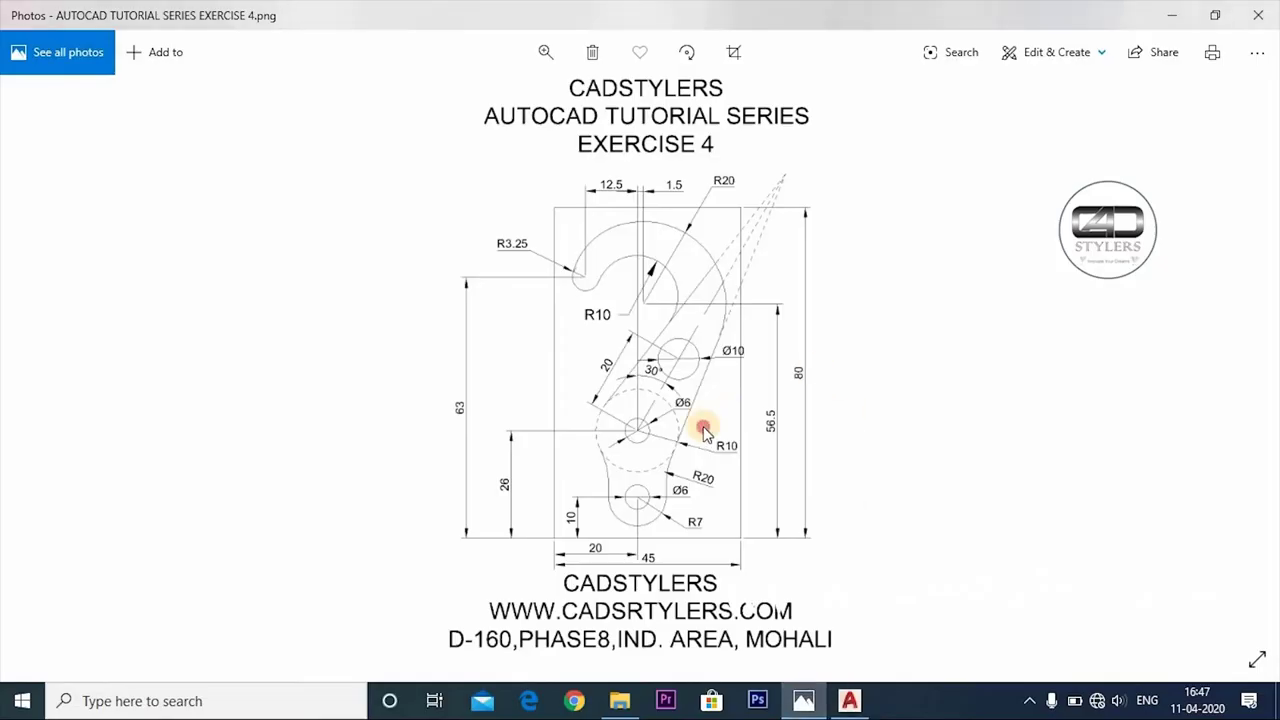
scroll(705, 430, "up", 2)
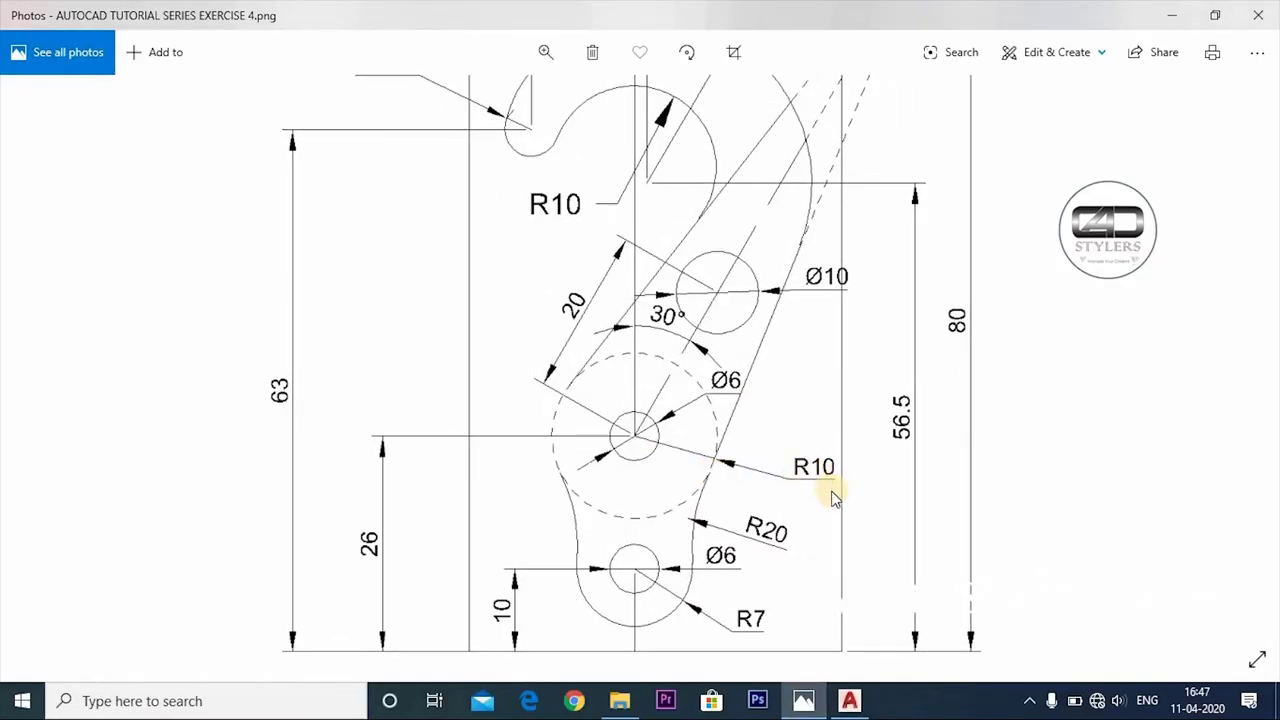
left_click(849, 700)
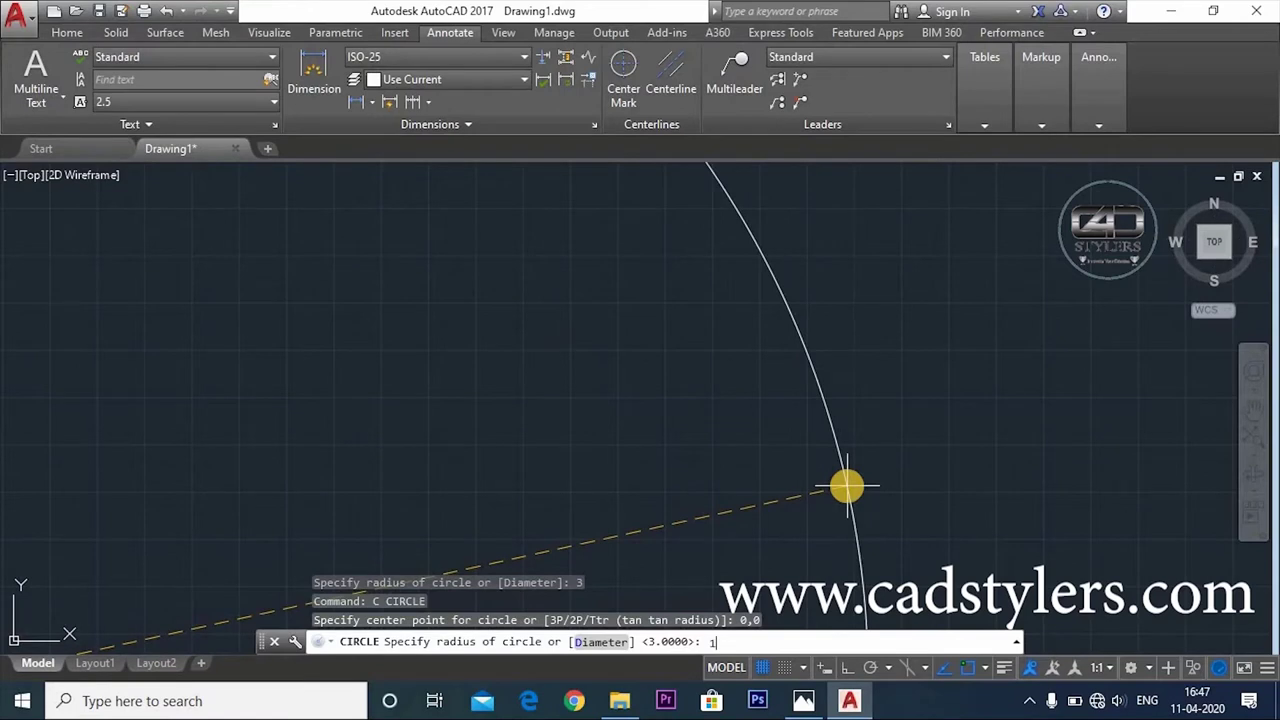
type("0")
key("Return")
key("Return")
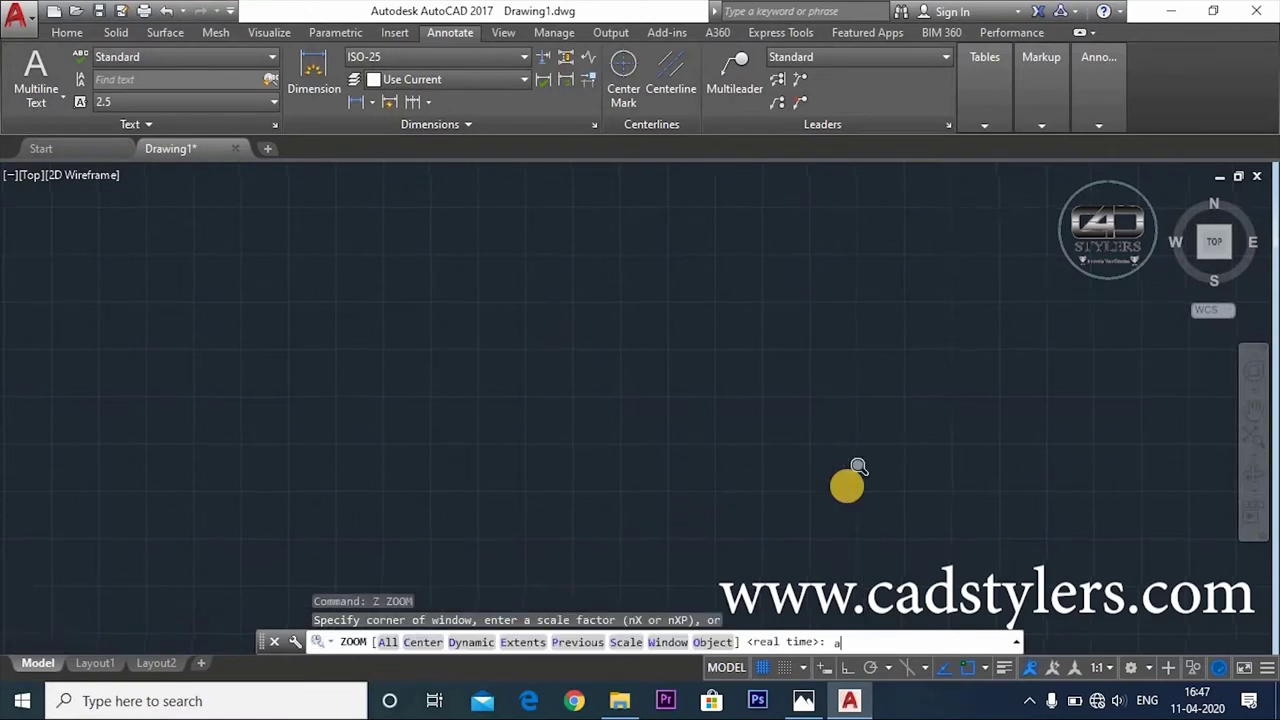
type("a")
key("Return")
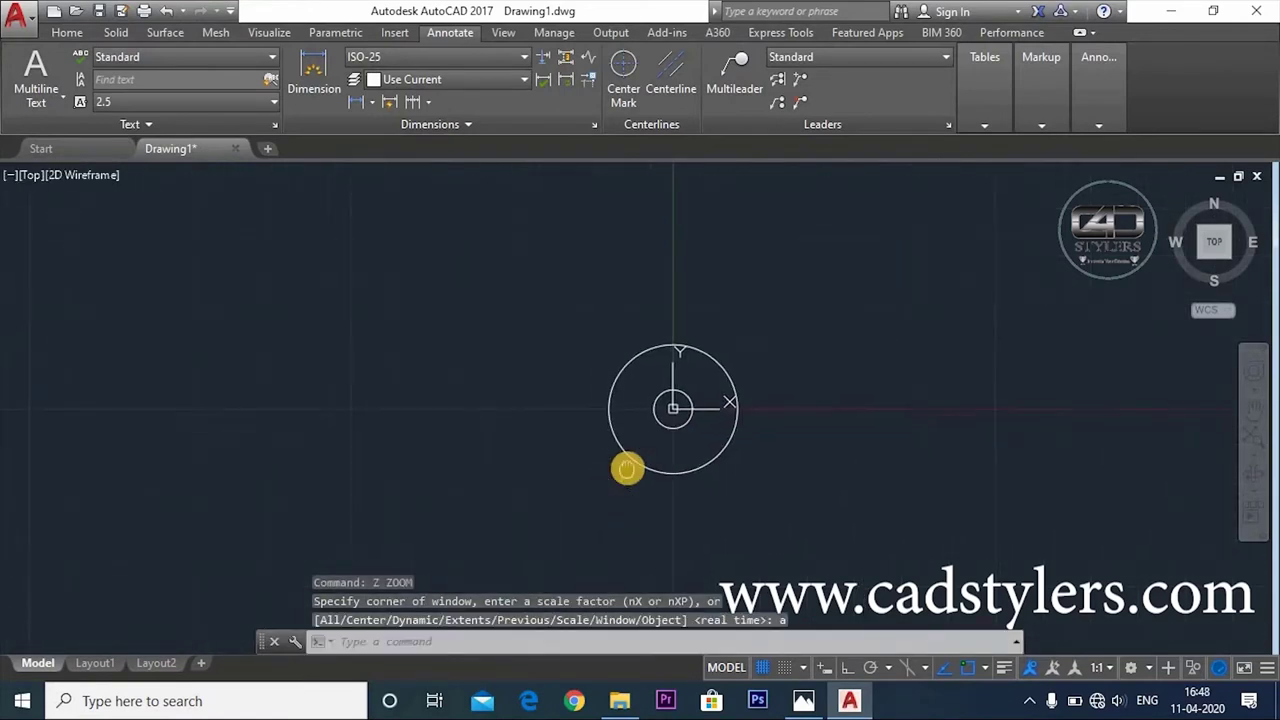
left_click(803, 700)
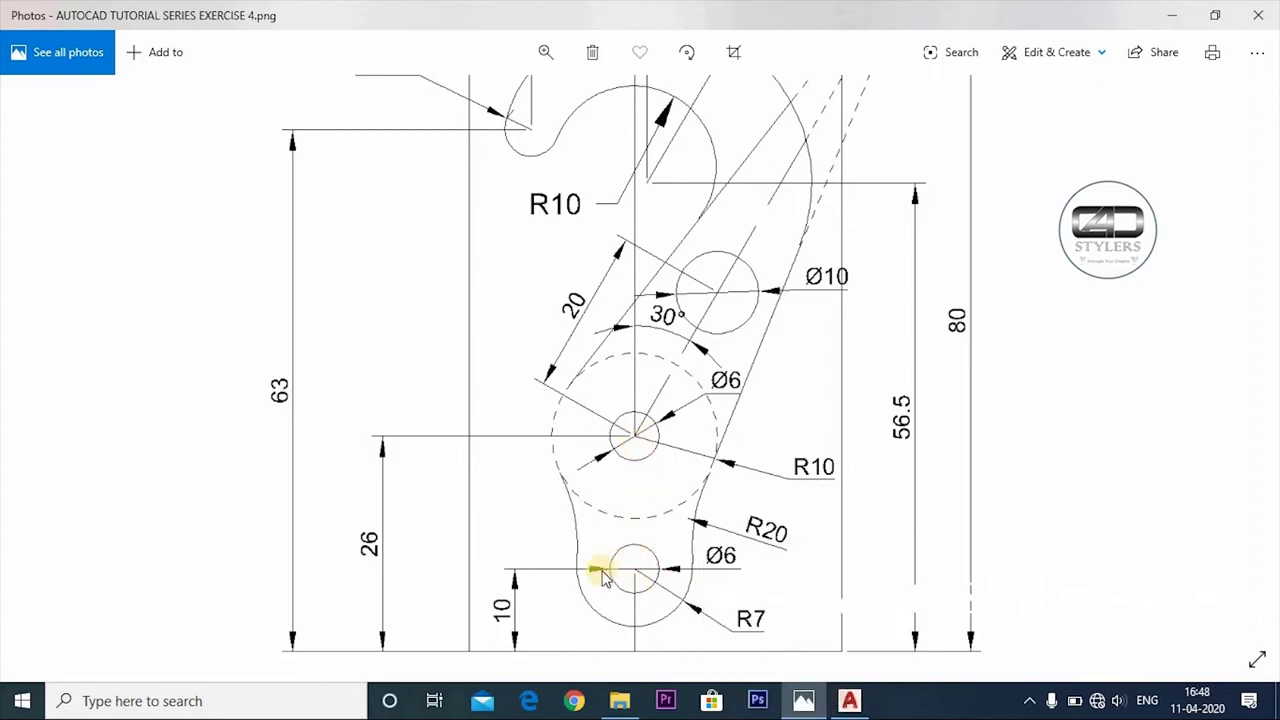
Draw a Ø6 hole circle centred at 0,-16
left_click(805, 702)
type("c")
key("Return")
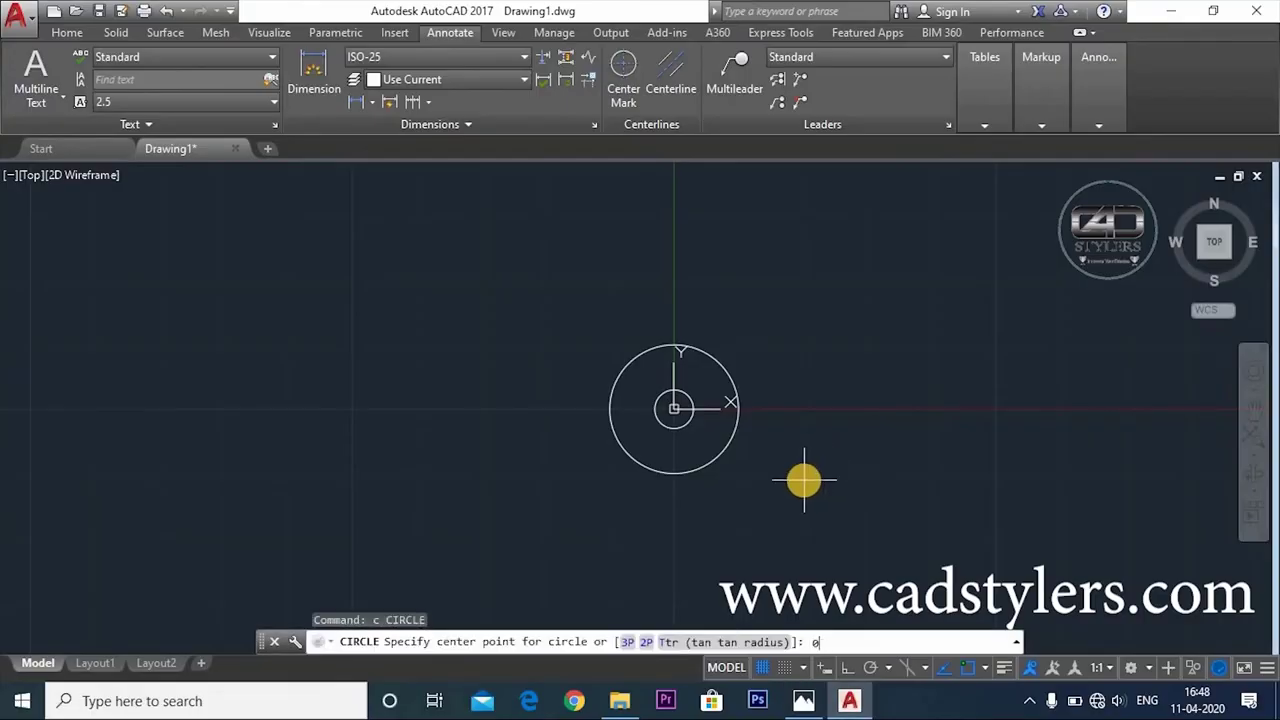
type("-16")
key("Return")
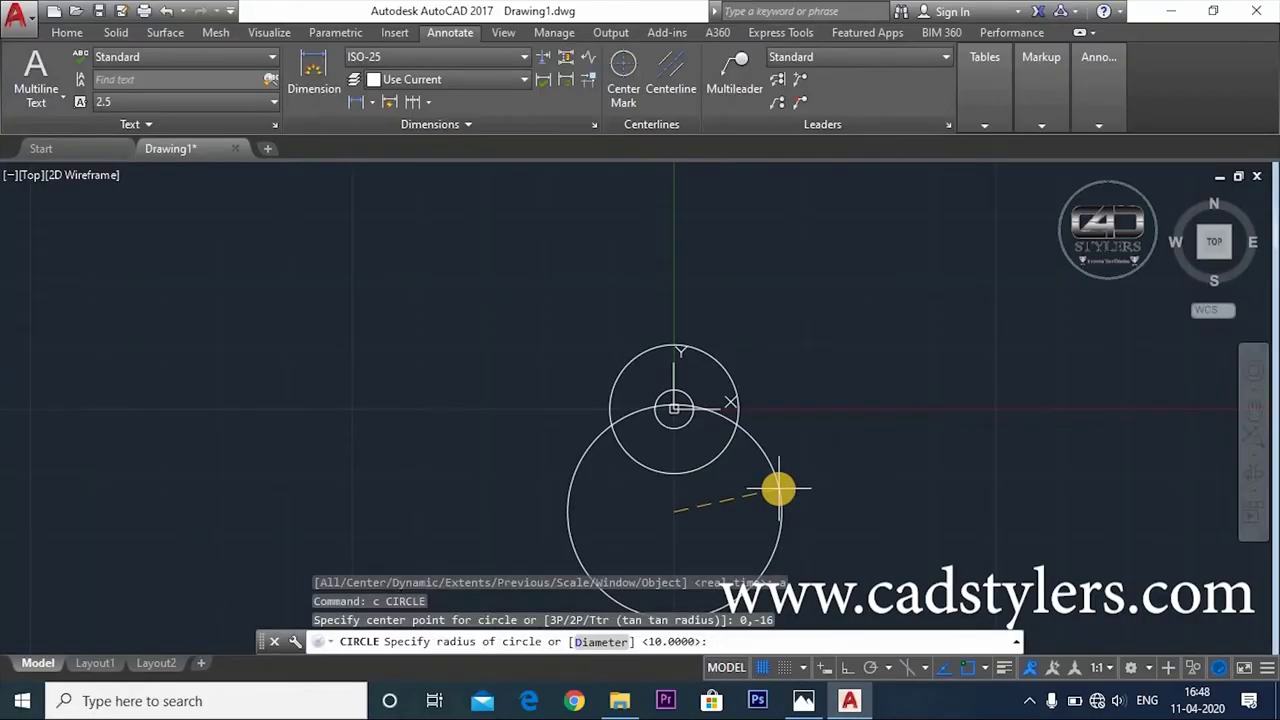
left_click(804, 701)
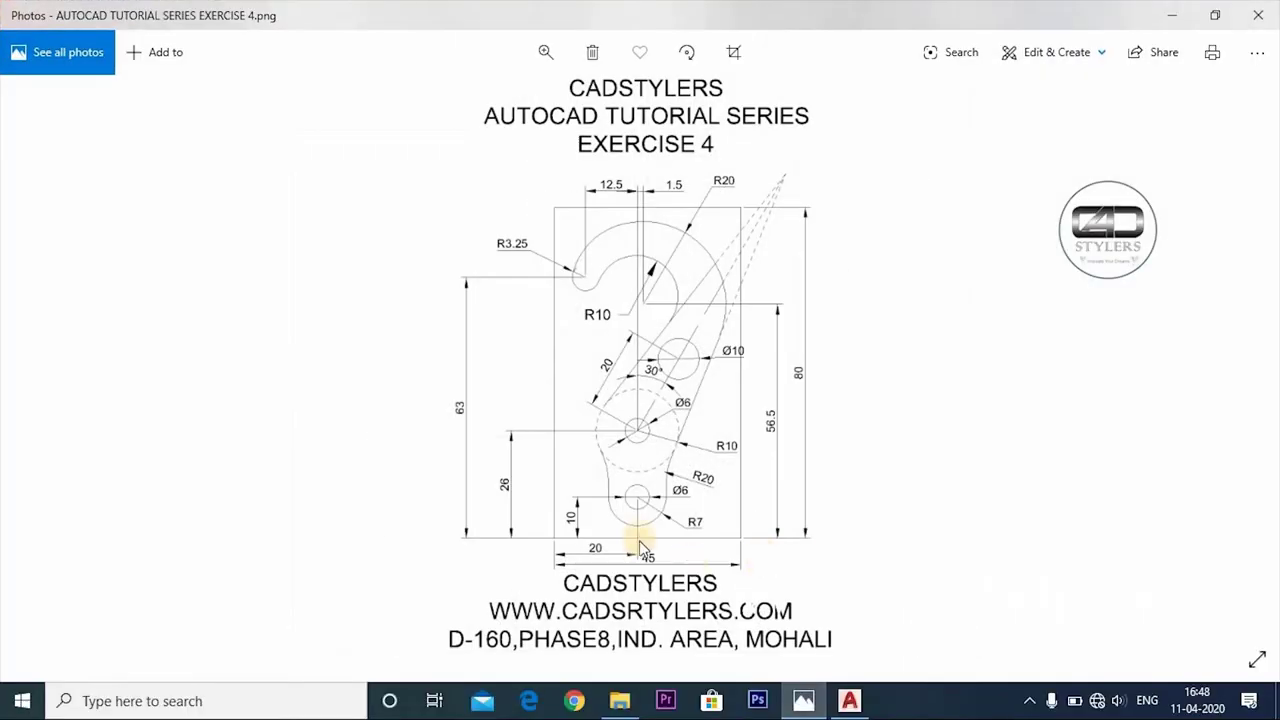
scroll(647, 528, "up", 2)
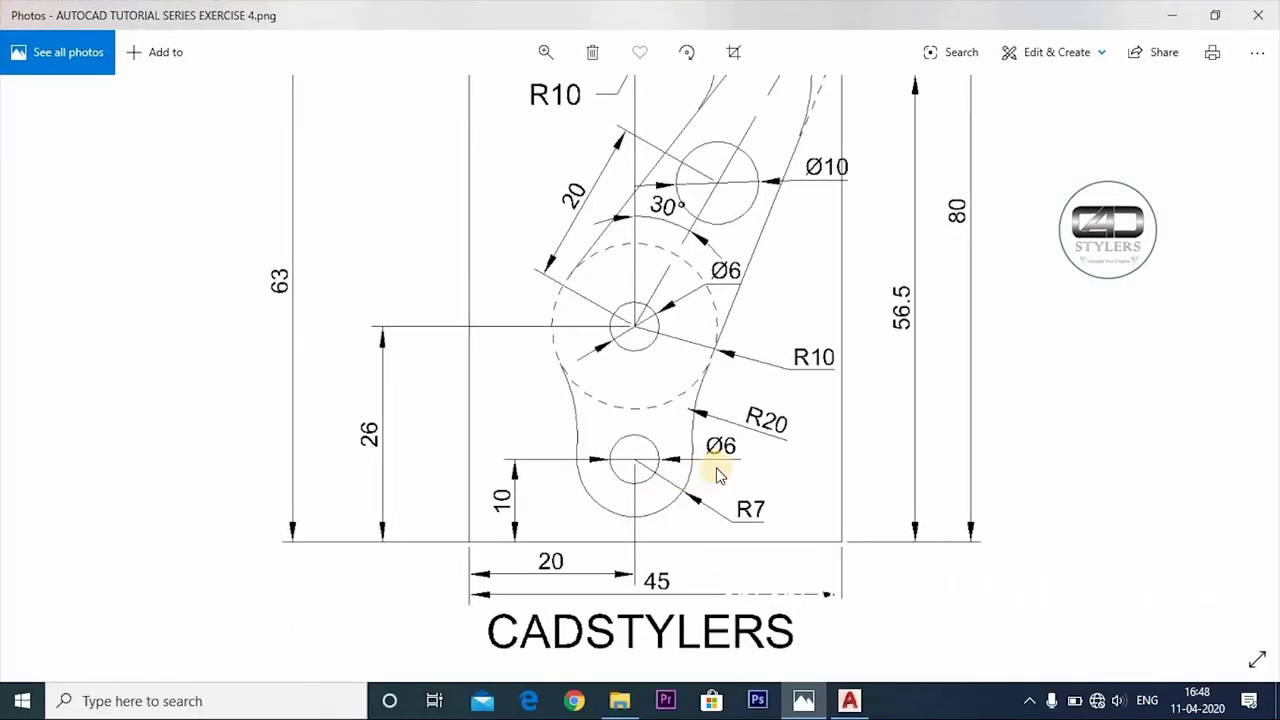
left_click(804, 701)
type("d")
key("Return")
type("6")
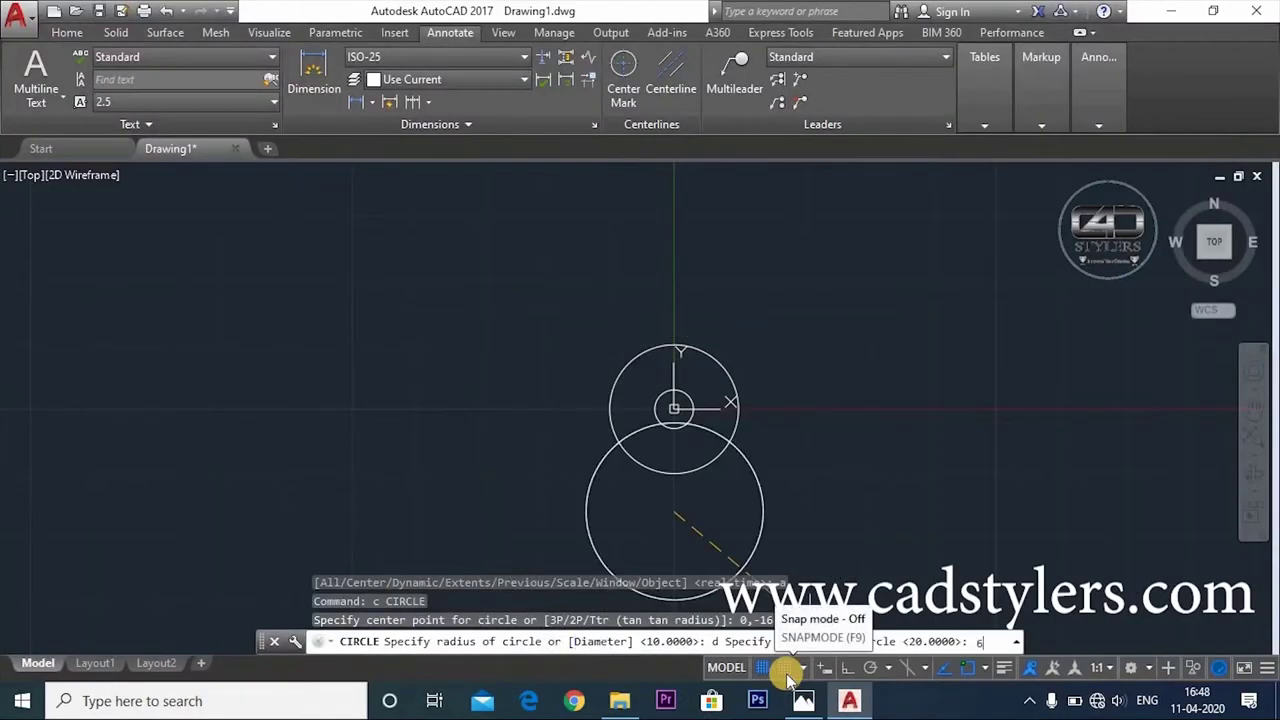
key("Return")
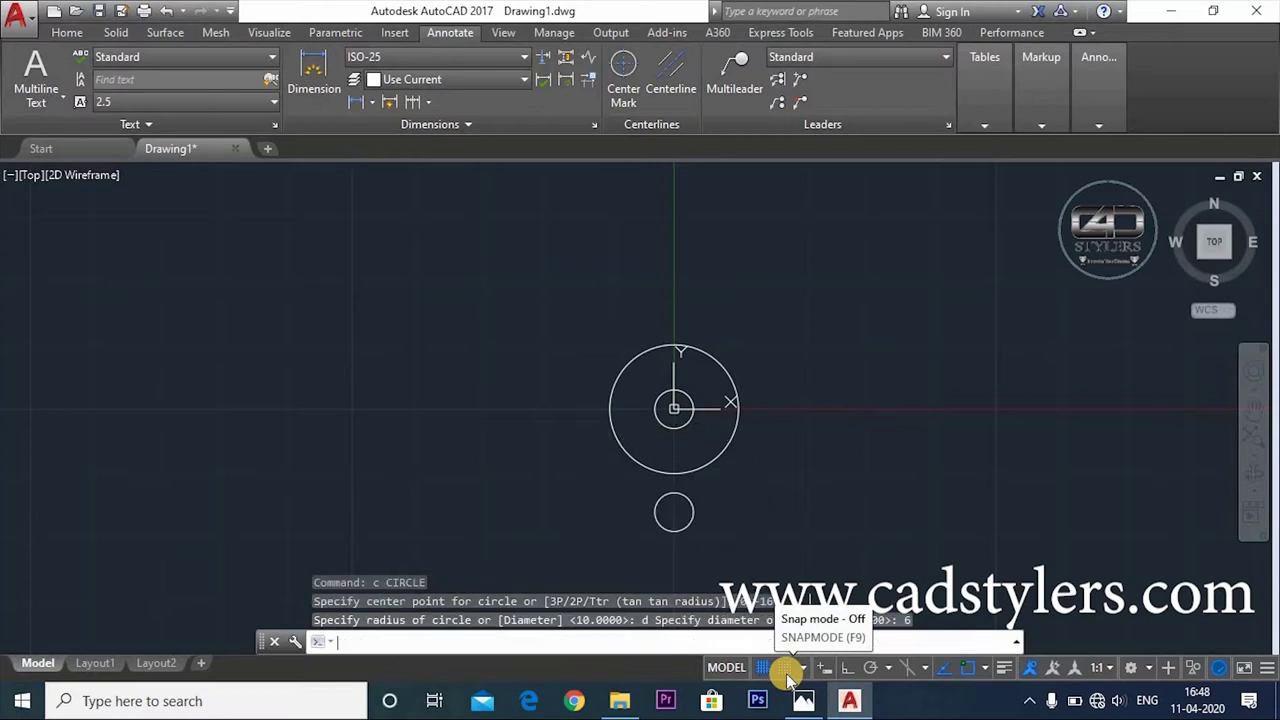
Add a concentric radius 7 circle around the Ø6 hole
left_click(806, 702)
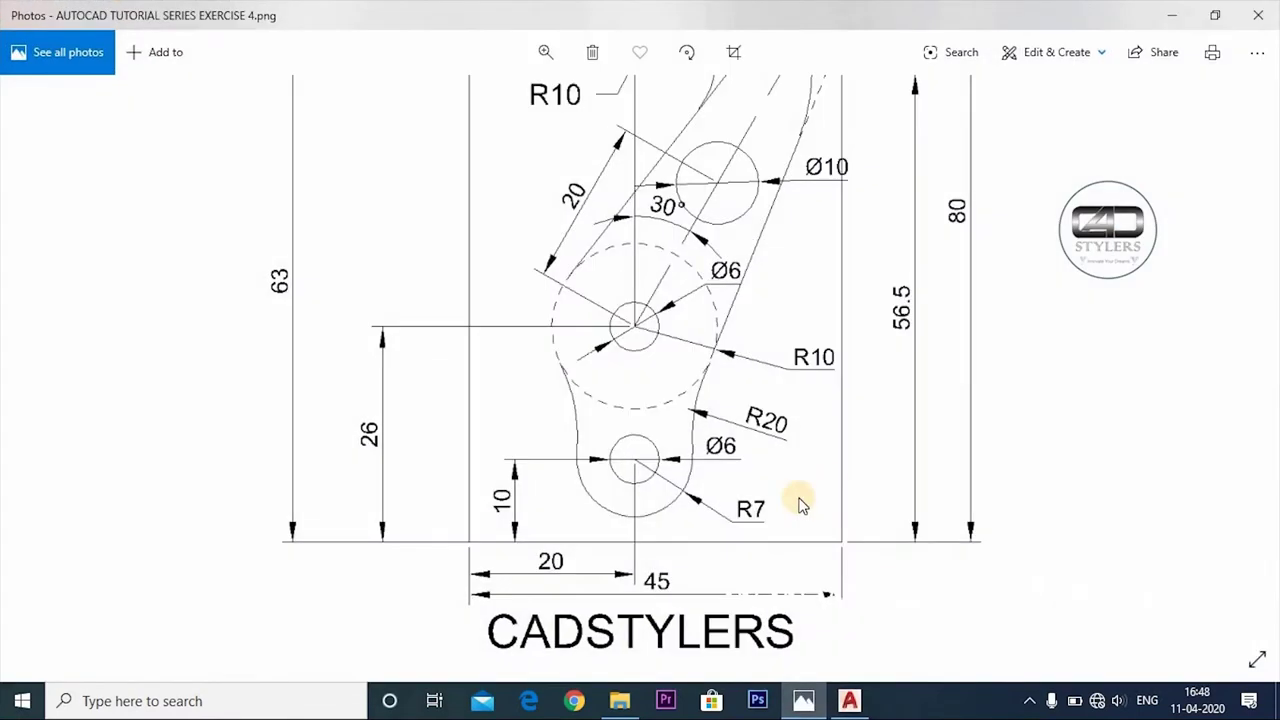
scroll(670, 470, "down", 2)
scroll(652, 508, "up", 2)
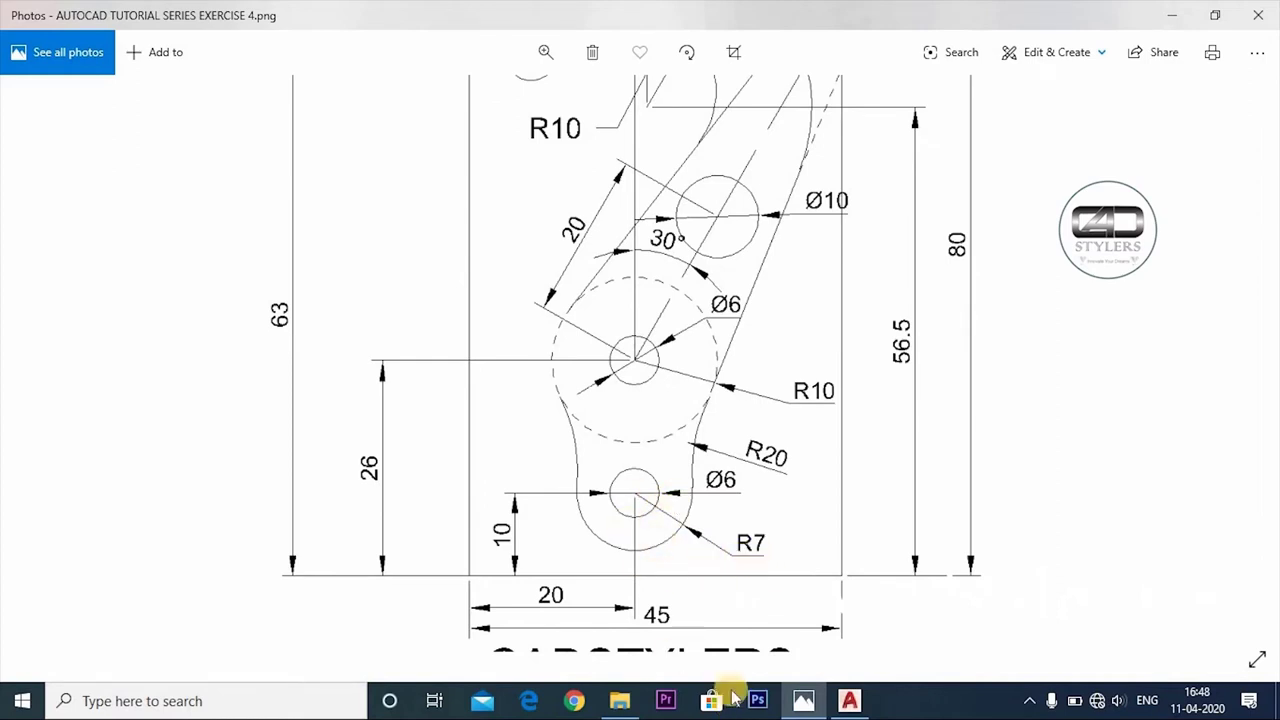
left_click(805, 703)
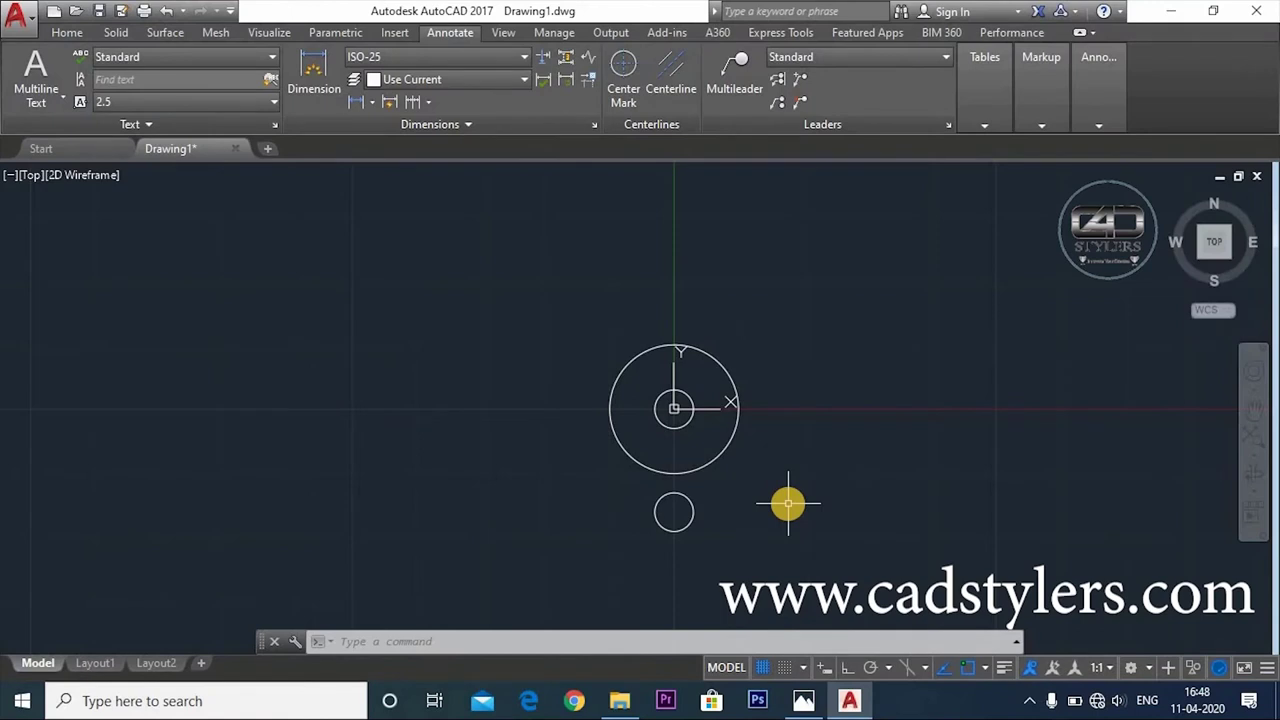
type("c")
key("Return")
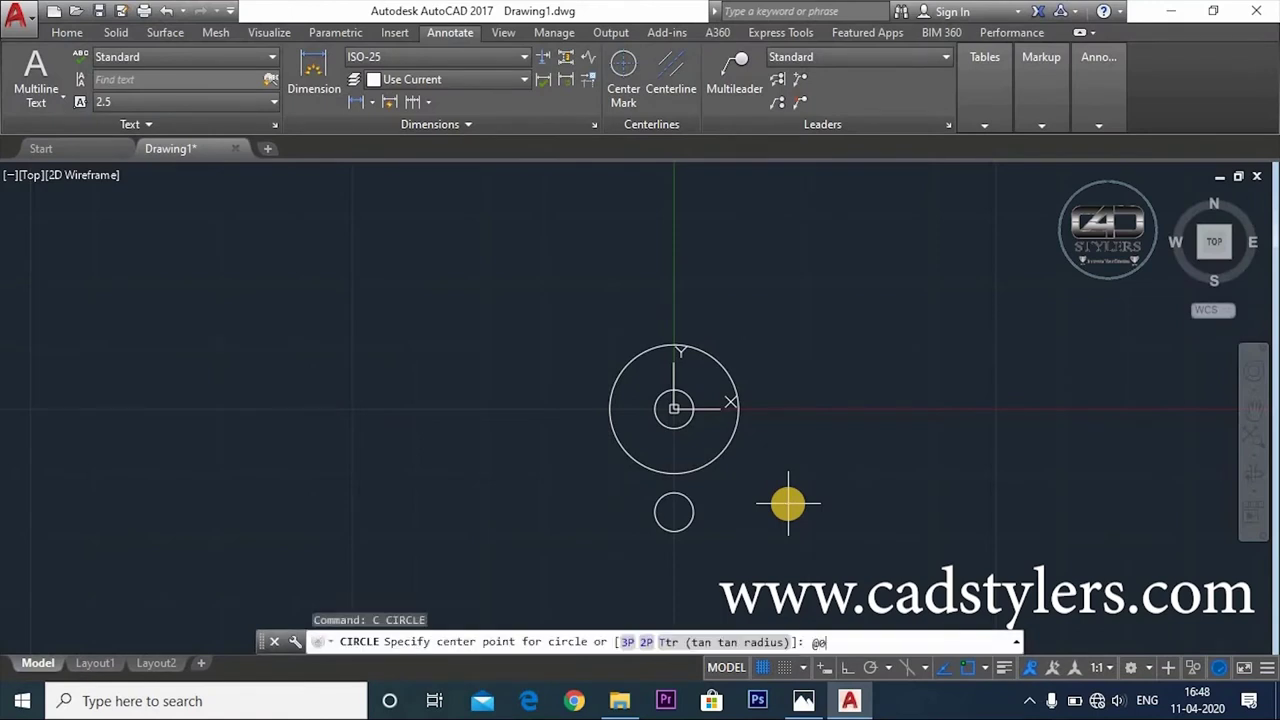
key("Return")
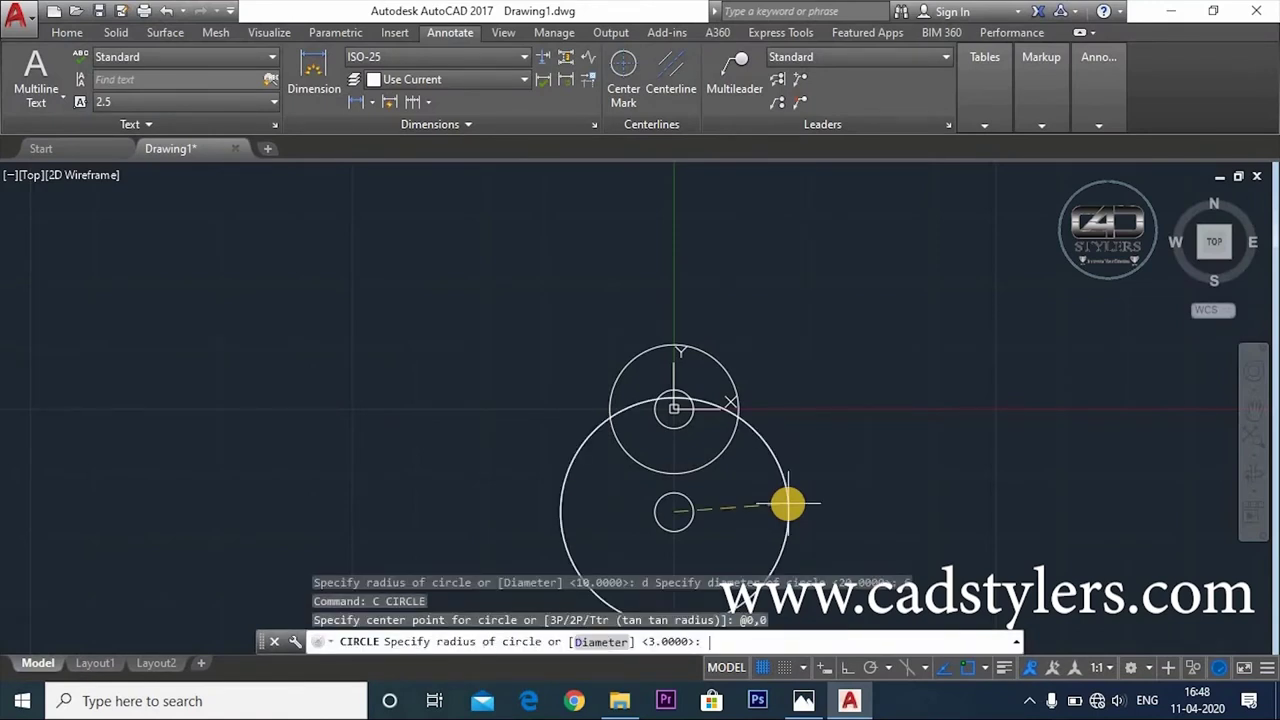
type("7")
key("Return")
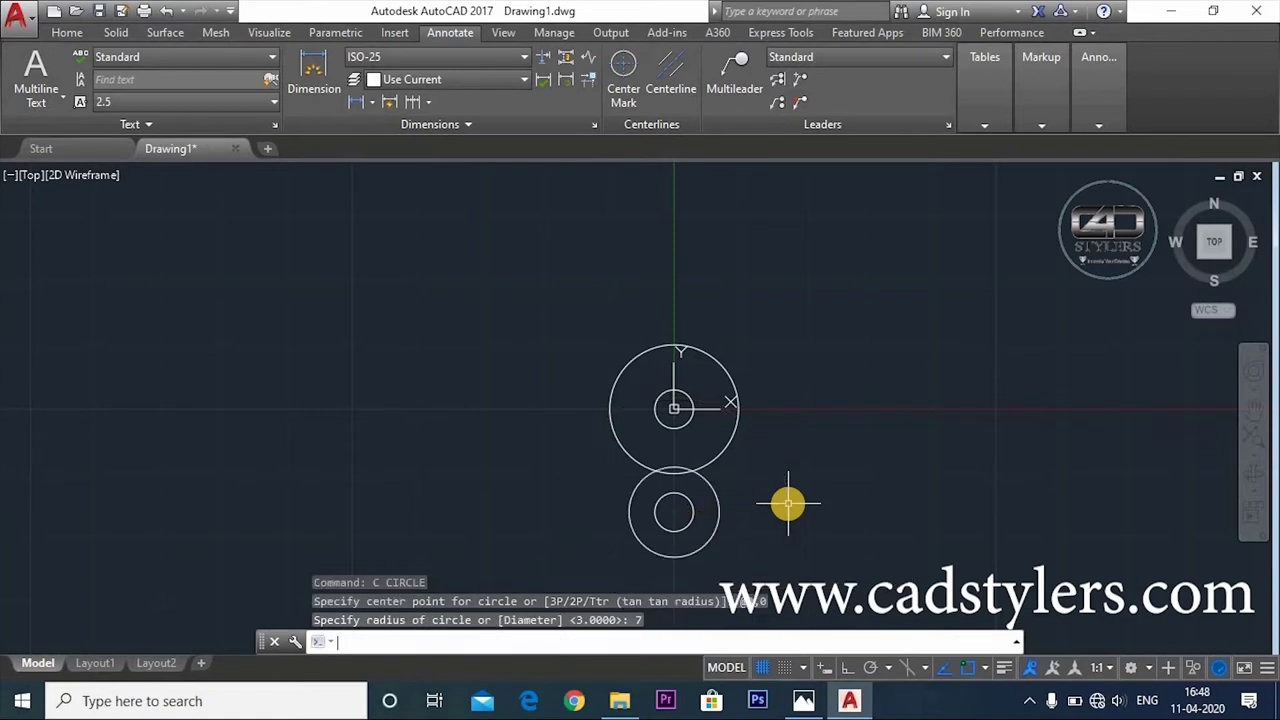
left_click(803, 700)
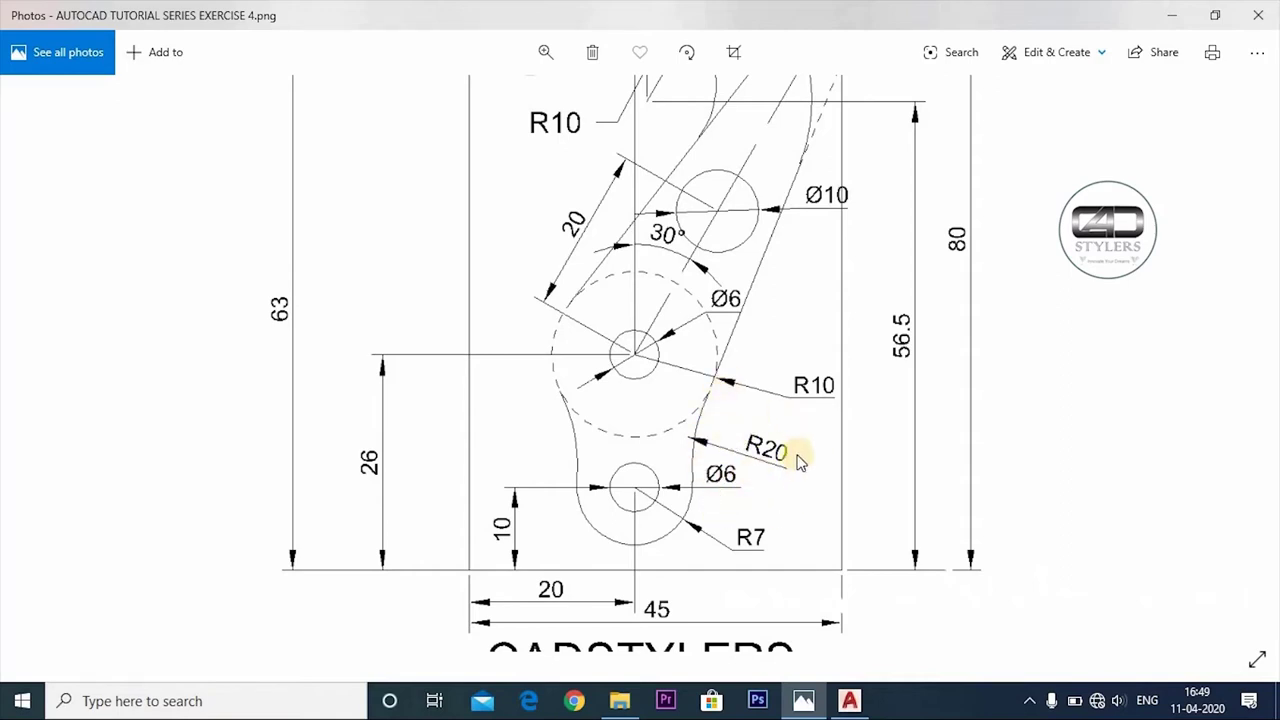
Draw an R20 circle tangent to the lower R7 and upper R10 circles using TTR
left_click(804, 699)
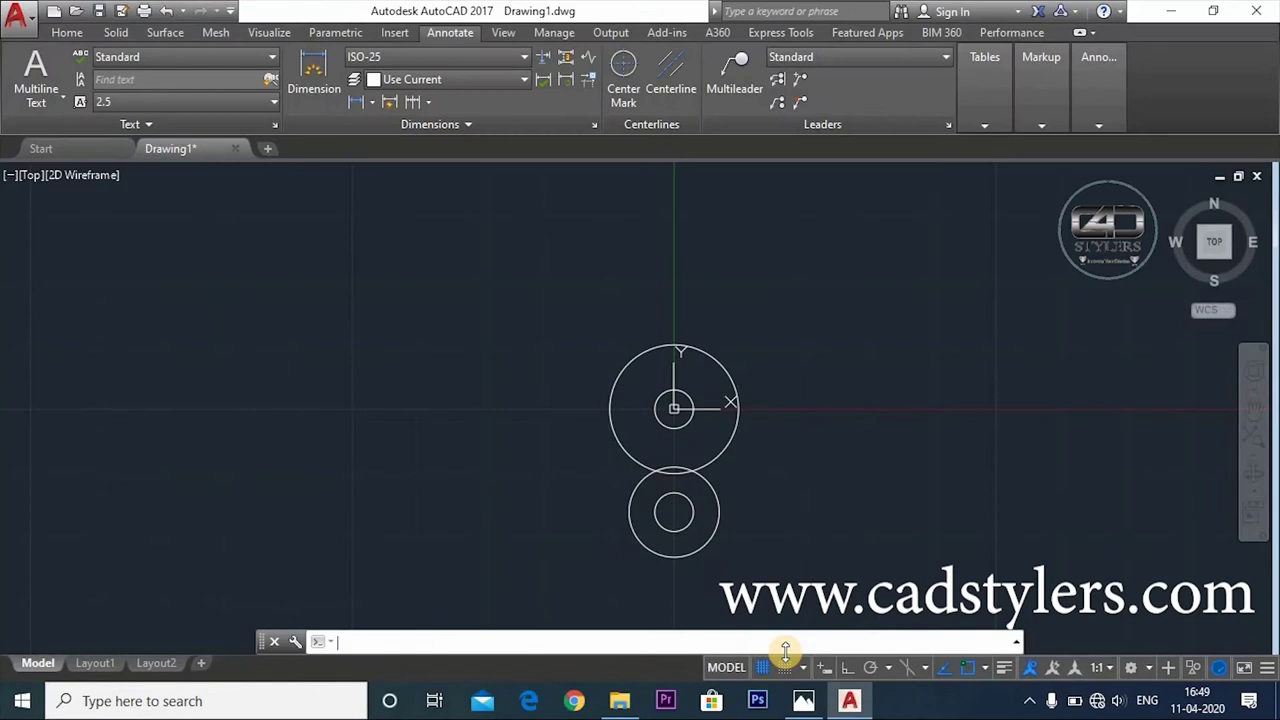
type("c")
key("Return")
type("ttr")
key("Return")
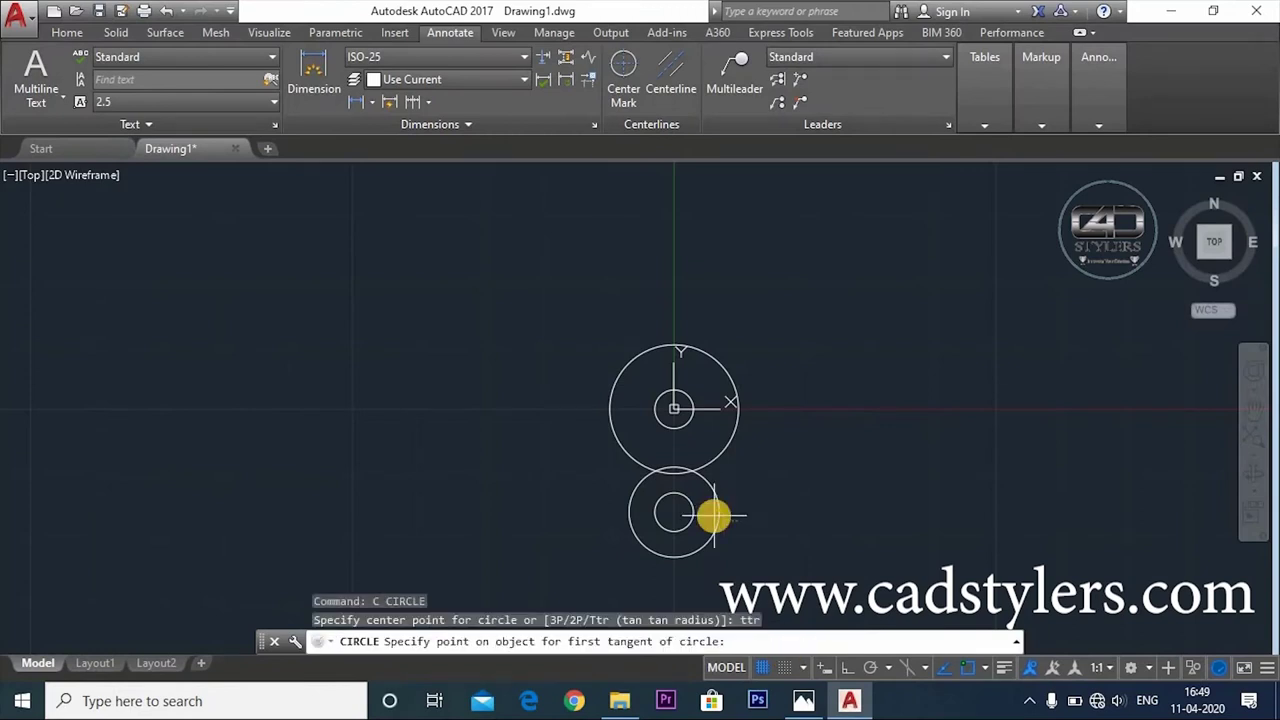
left_click(722, 476)
left_click(735, 443)
type("20")
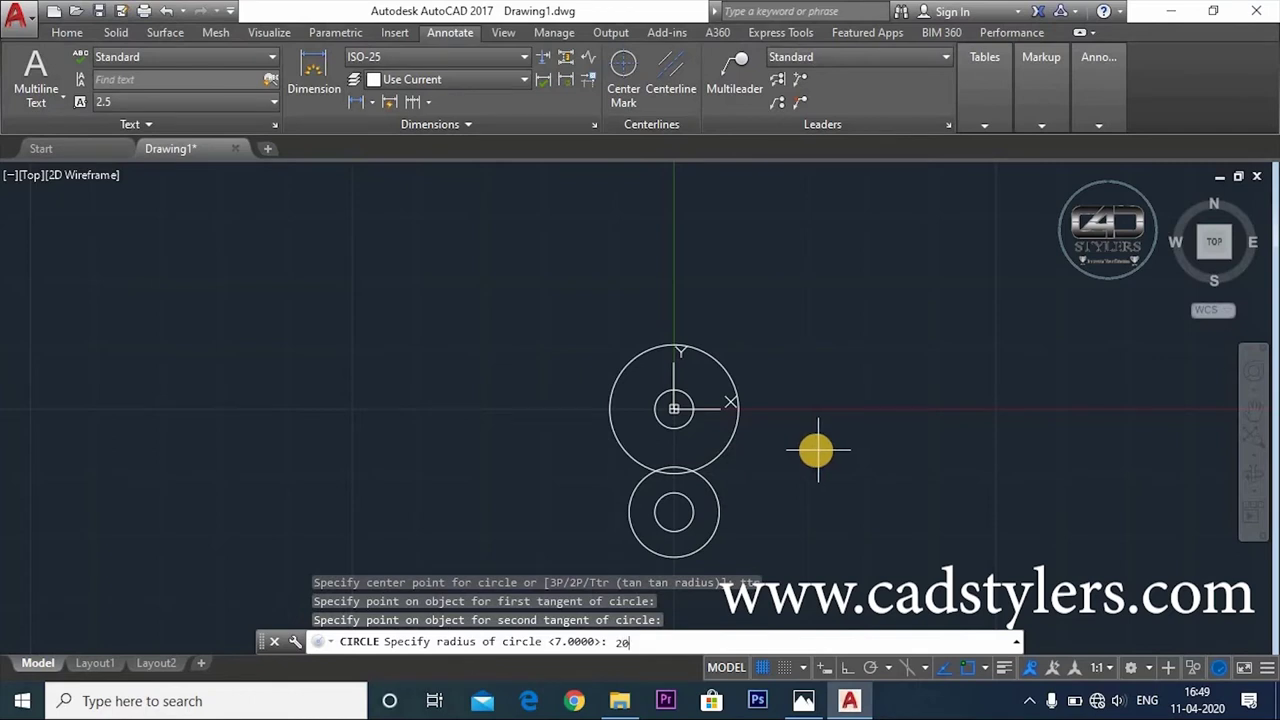
key("Return")
key("Escape")
Trim the R20 circle down to the connecting arc
type("tr")
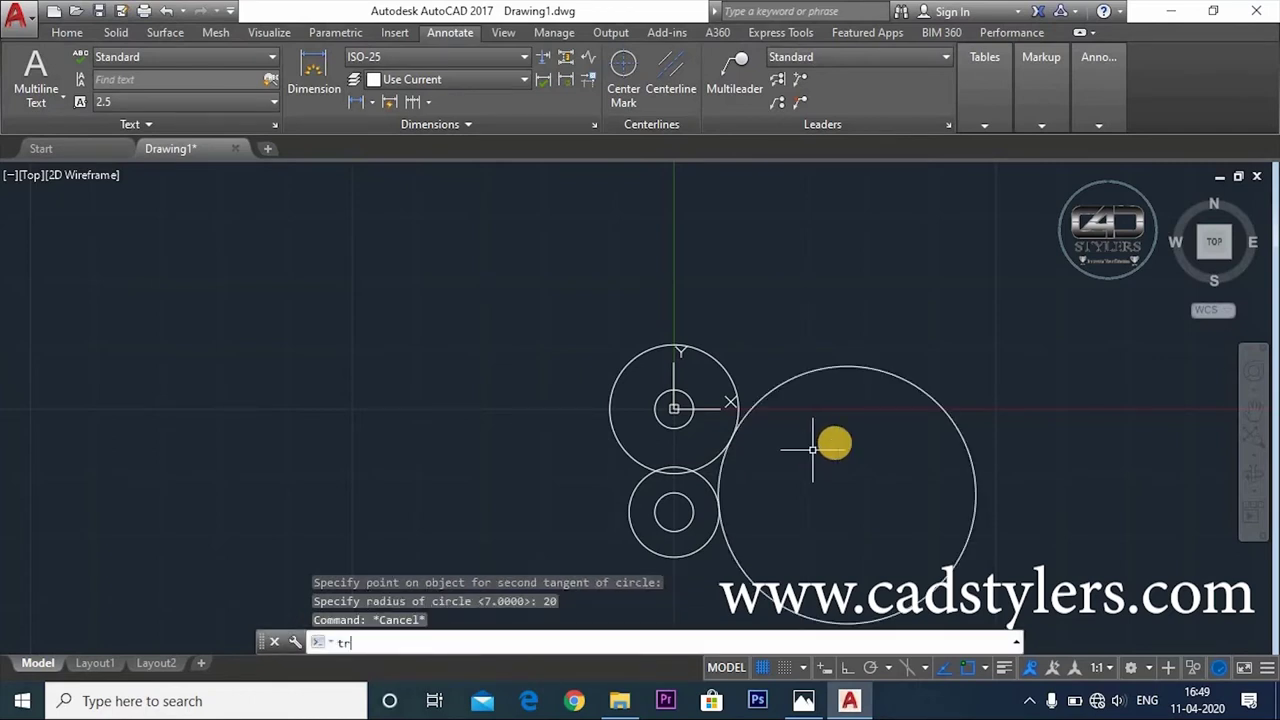
key("Return")
key("Return")
left_click(930, 395)
key("Escape")
Mirror the tangent arc about the axis 0,0–0,10, keeping the original
type("mi")
key("Return")
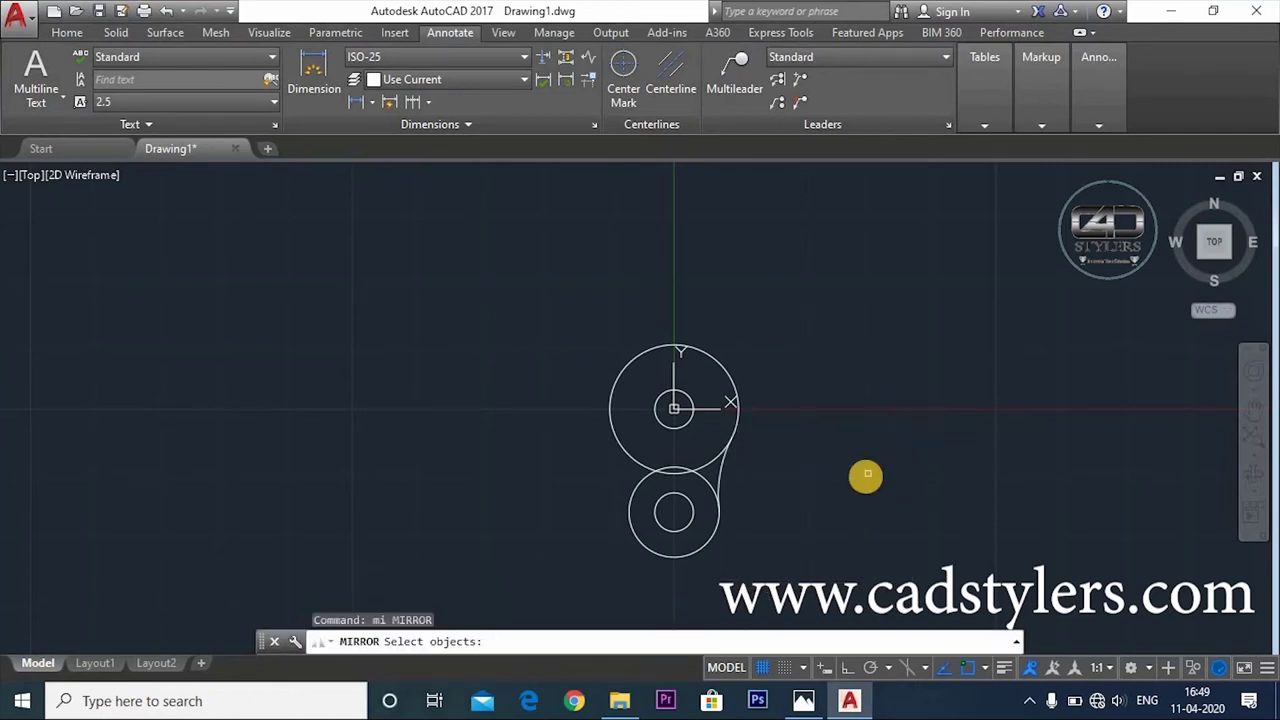
left_click(723, 481)
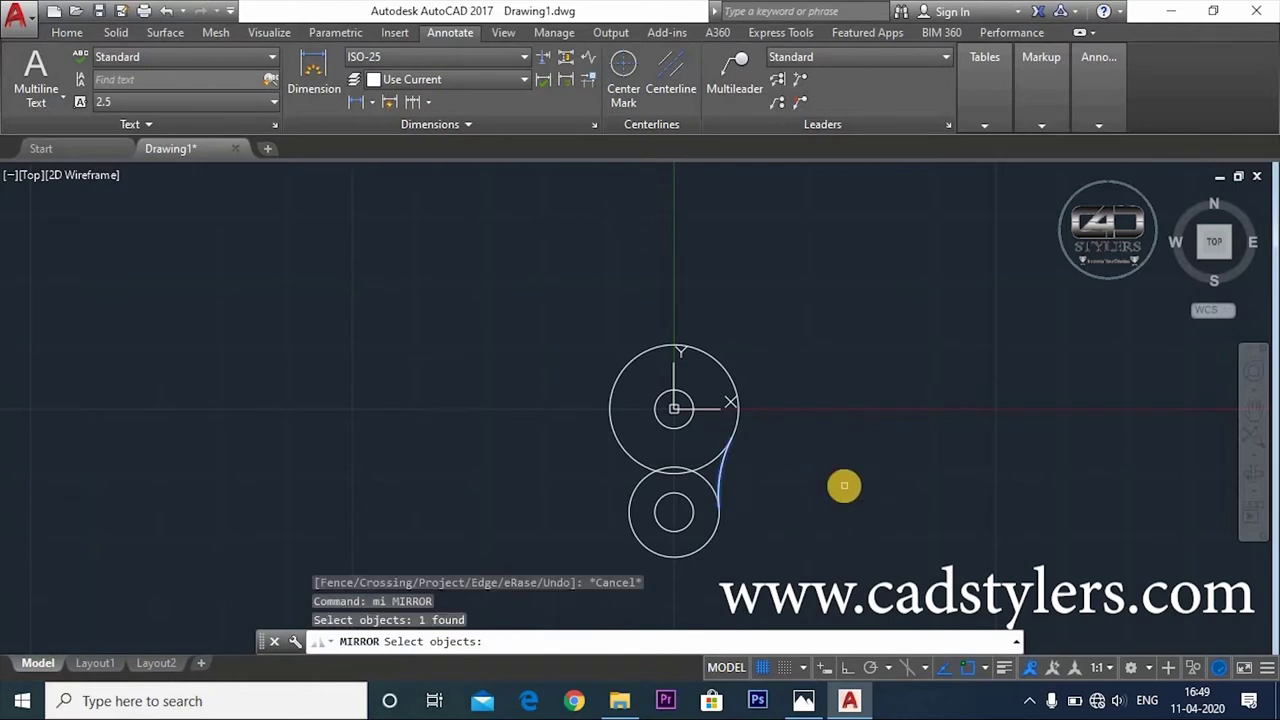
key("Return")
type("0,0")
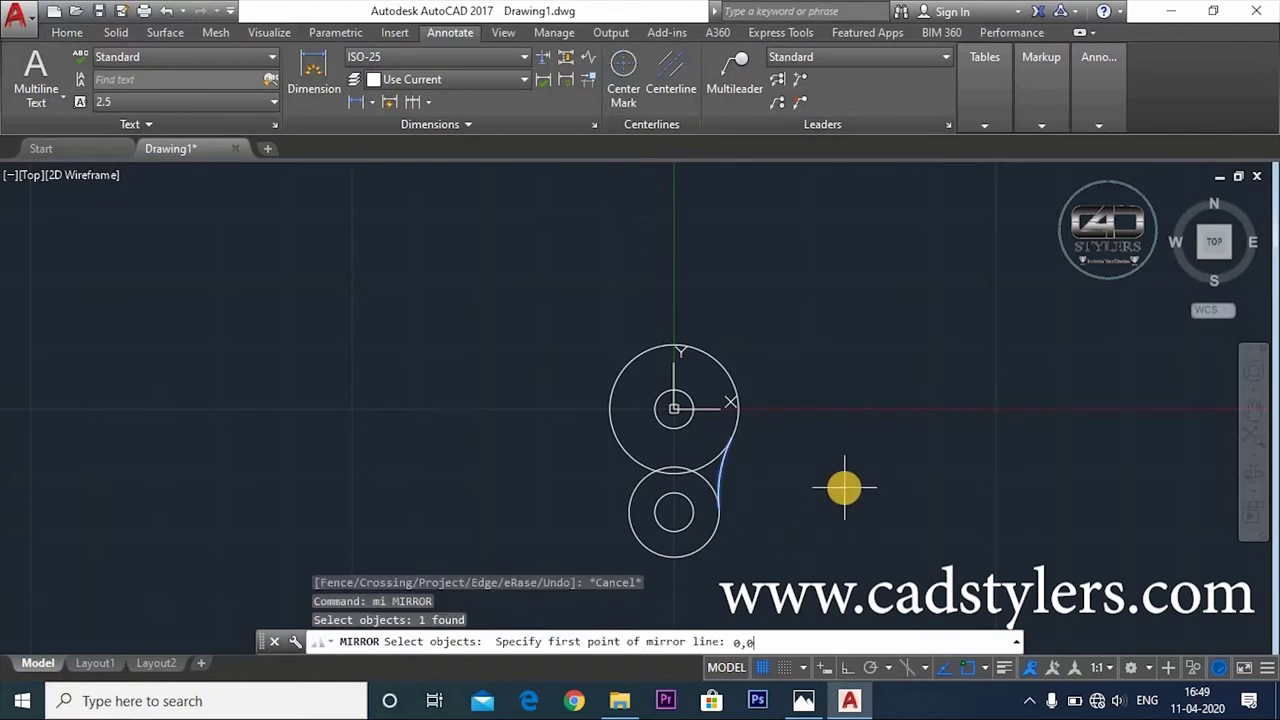
key("Return")
type("0")
key("Return")
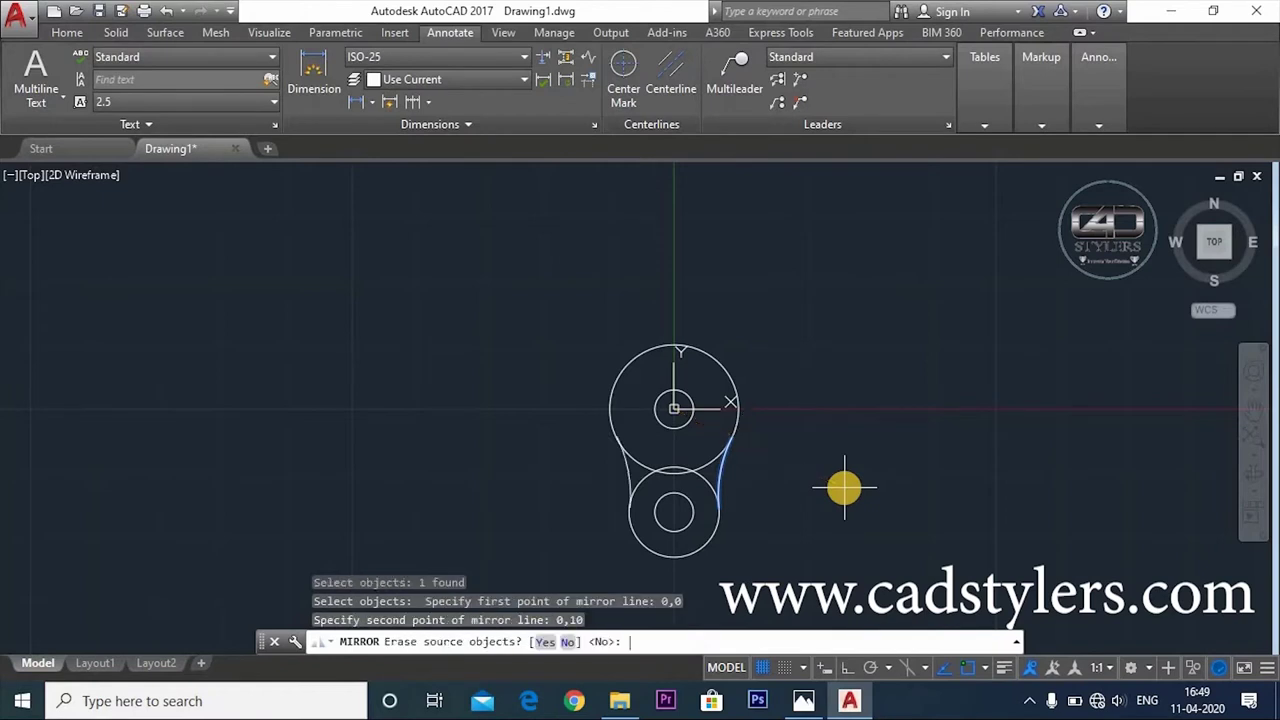
key("Return")
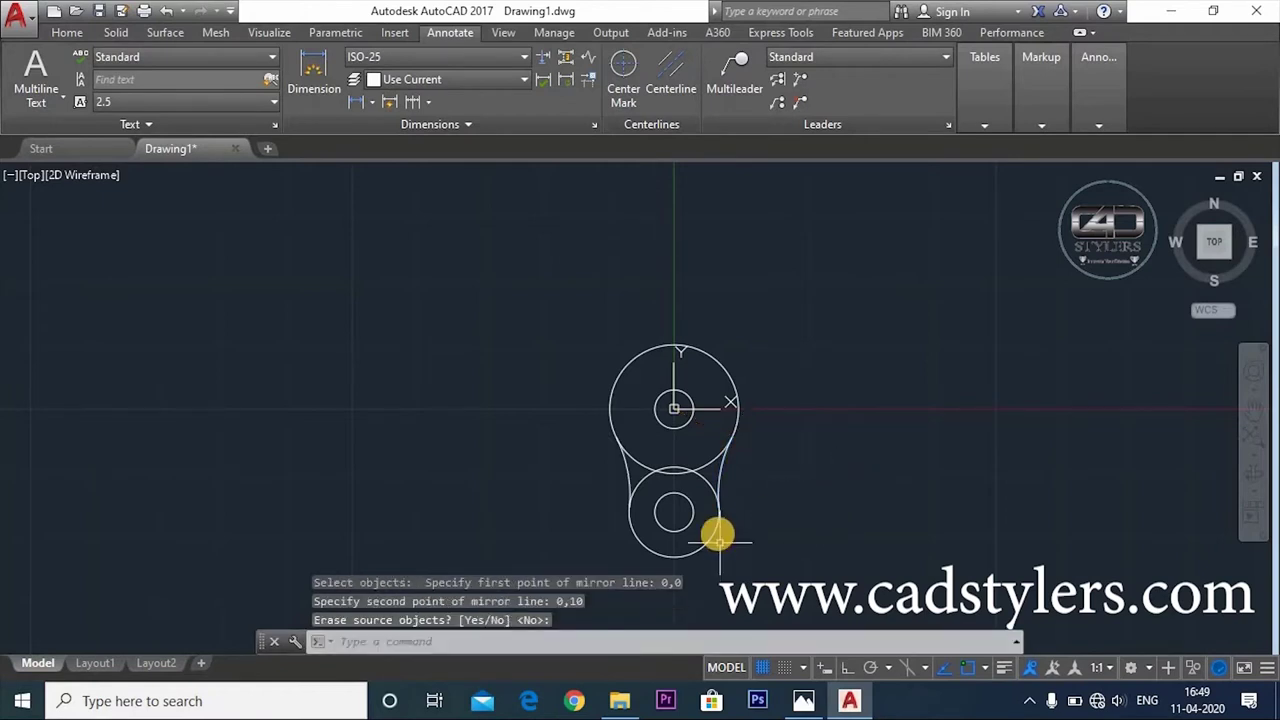
middle_click_drag(851, 566, 851, 507)
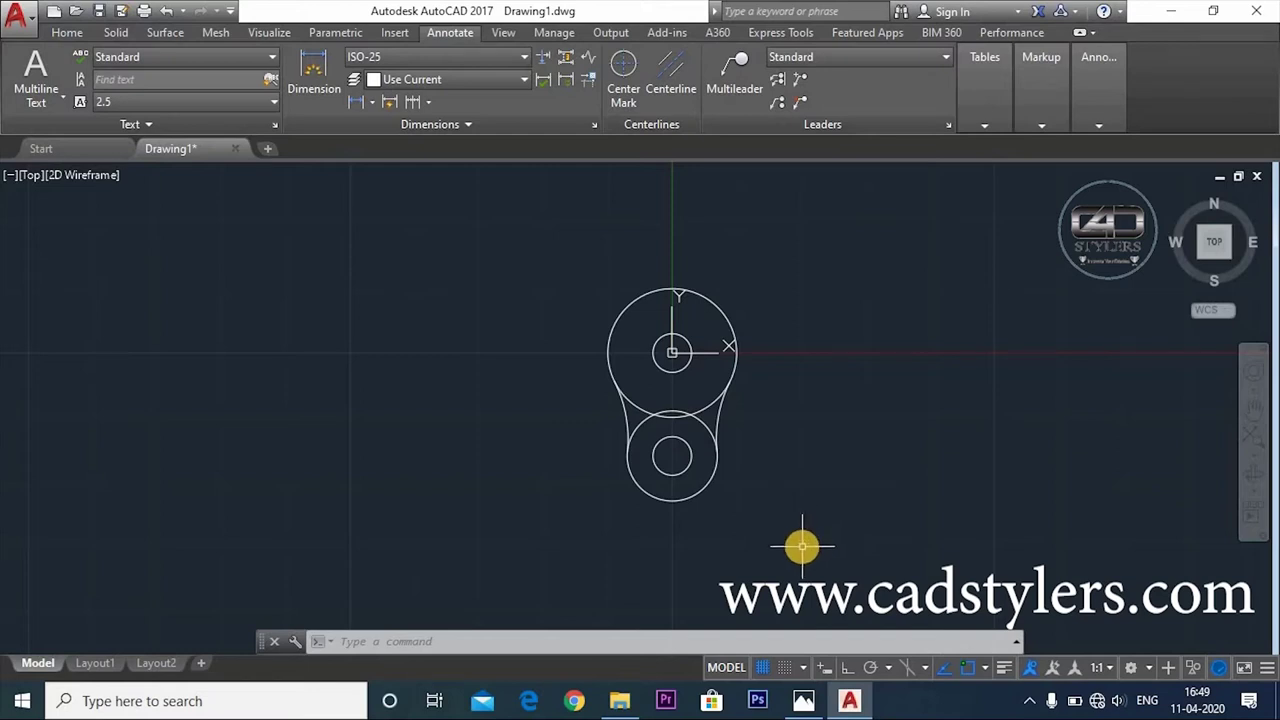
left_click(804, 701)
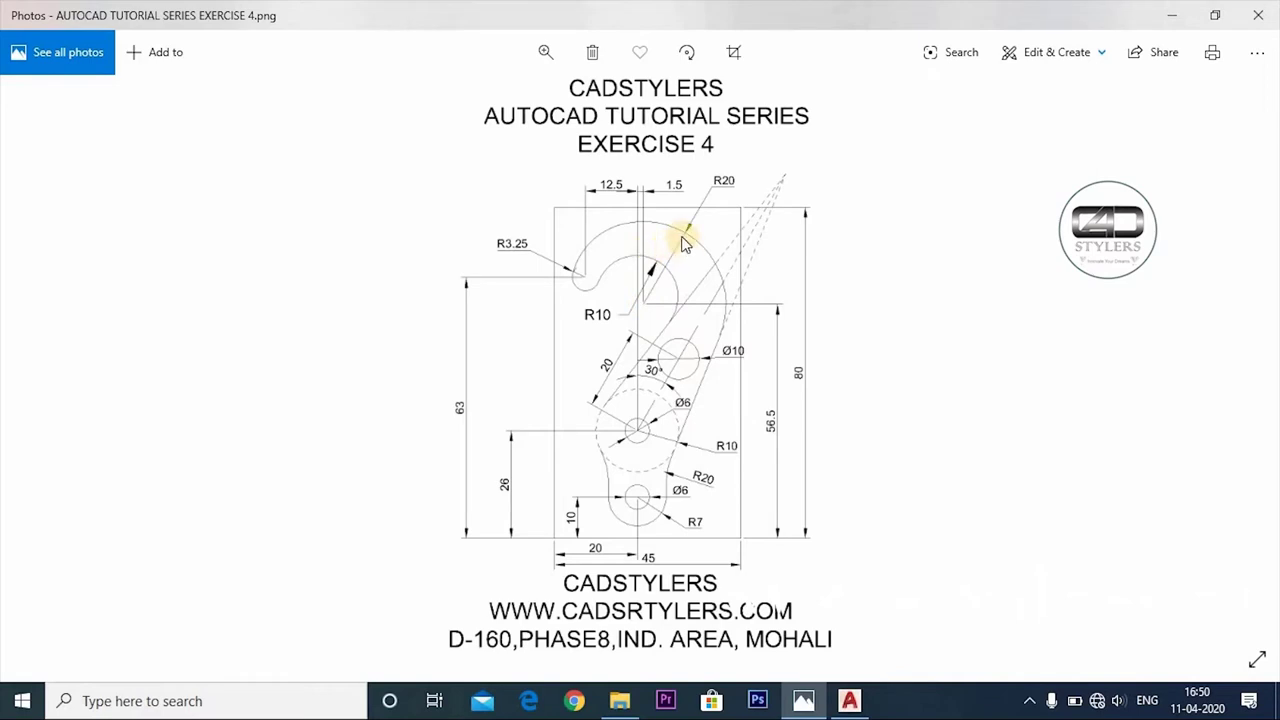
Draw an R20 circle centred at 1.5,30.5 and zoom to show the whole drawing
left_click(805, 692)
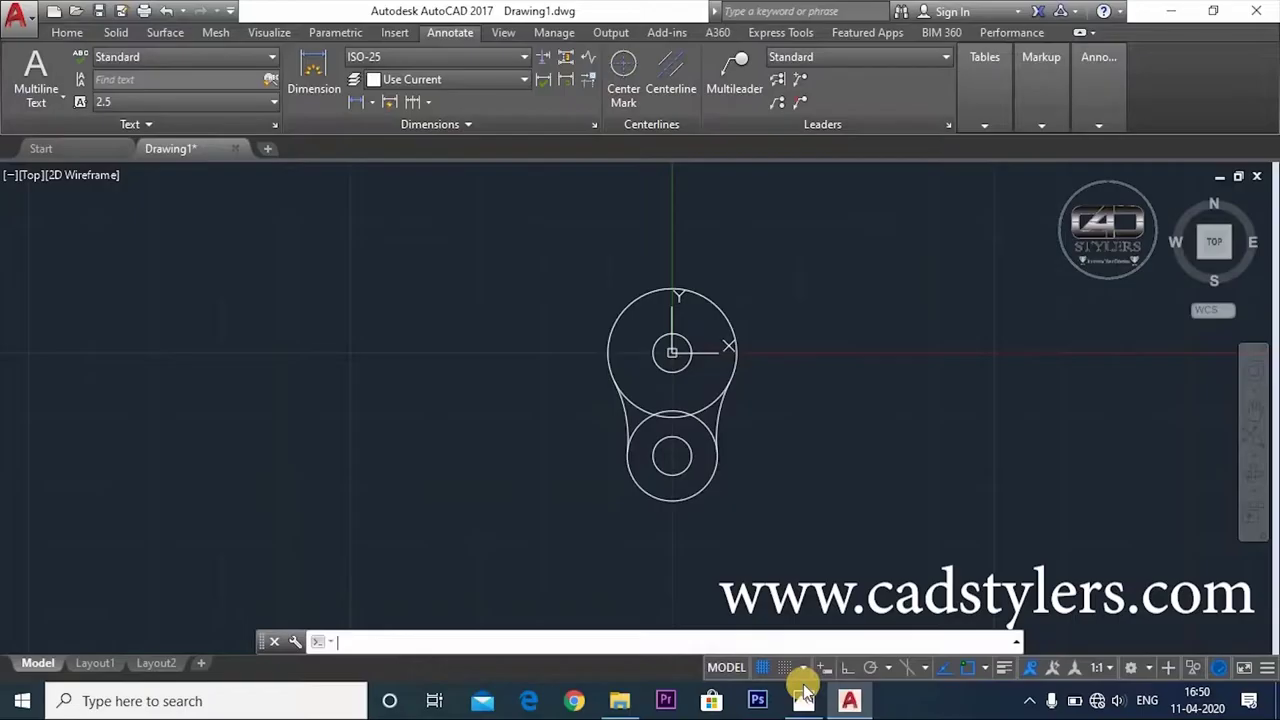
type("CIRCLE")
key("Return")
type("0.")
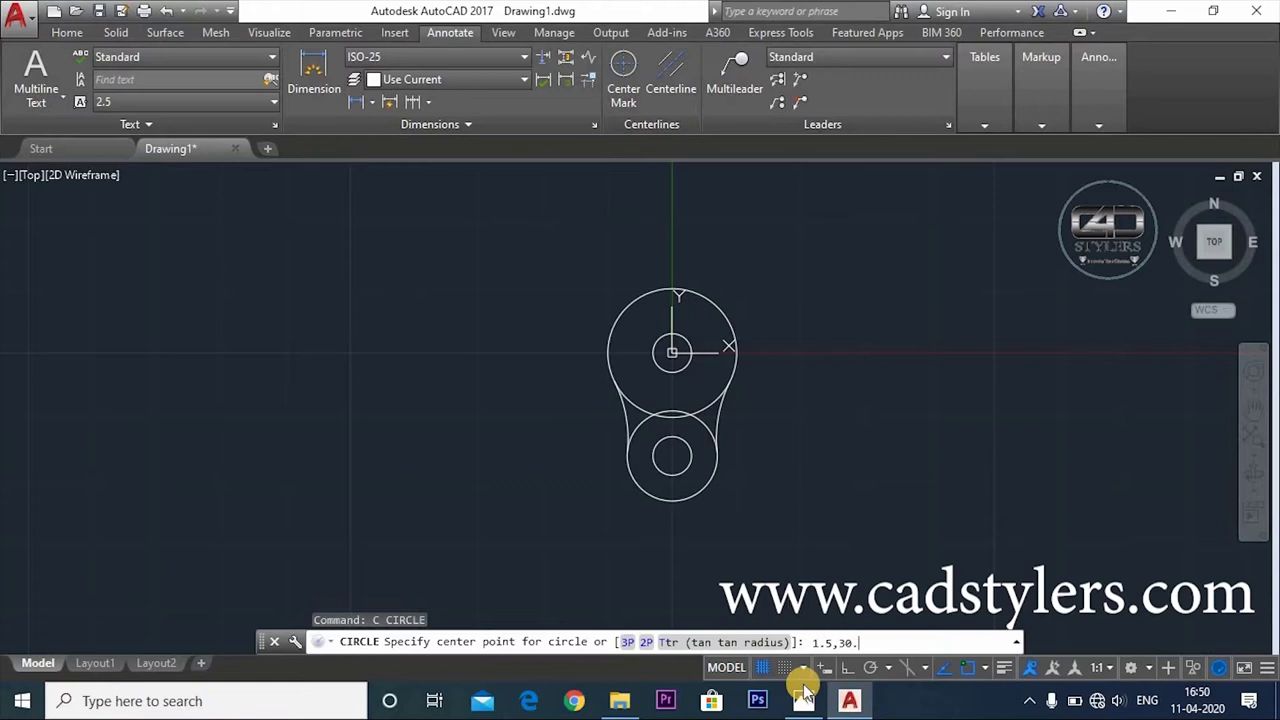
type("5")
key("Return")
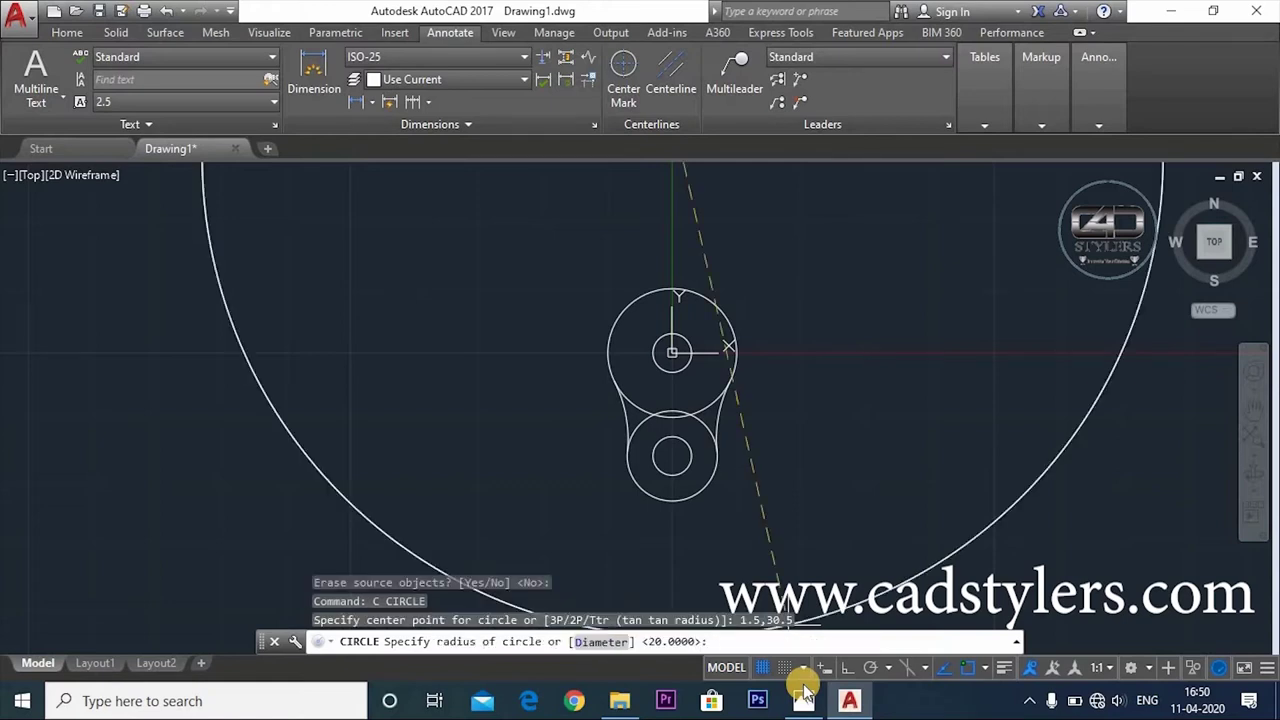
type(" 20")
key("Return")
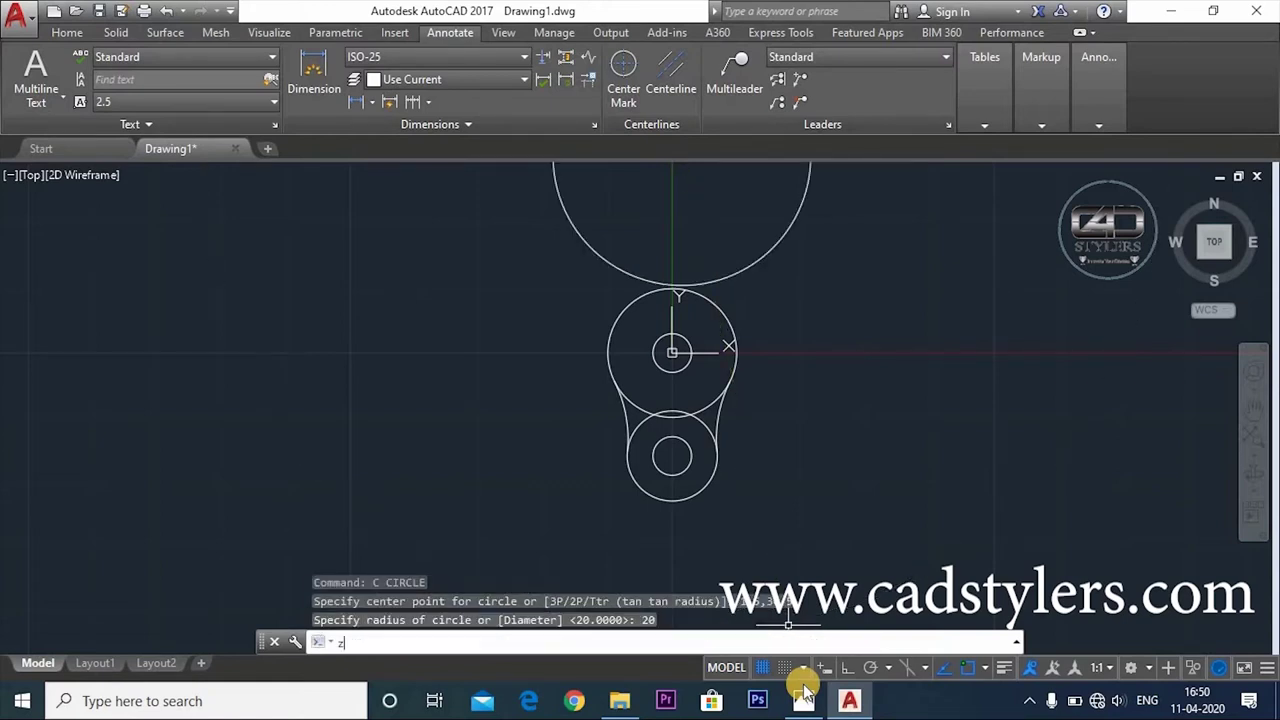
key("Return")
type("a")
key("Return")
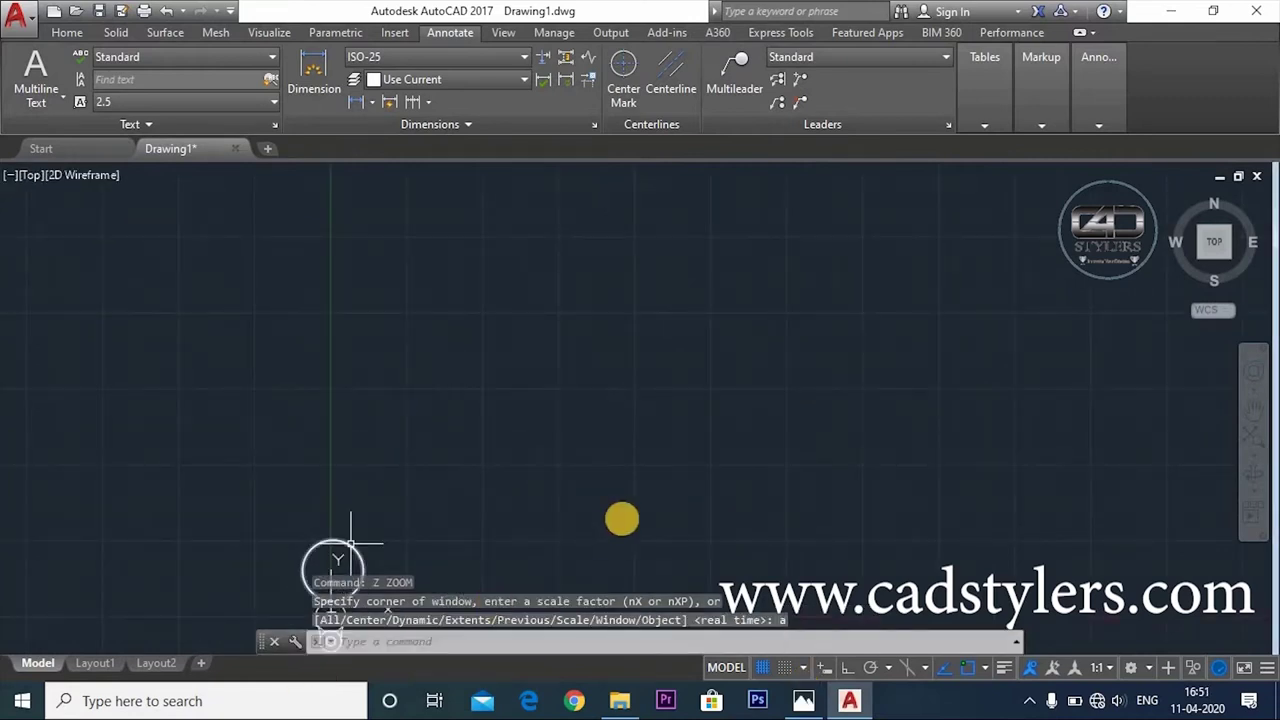
left_click(805, 703)
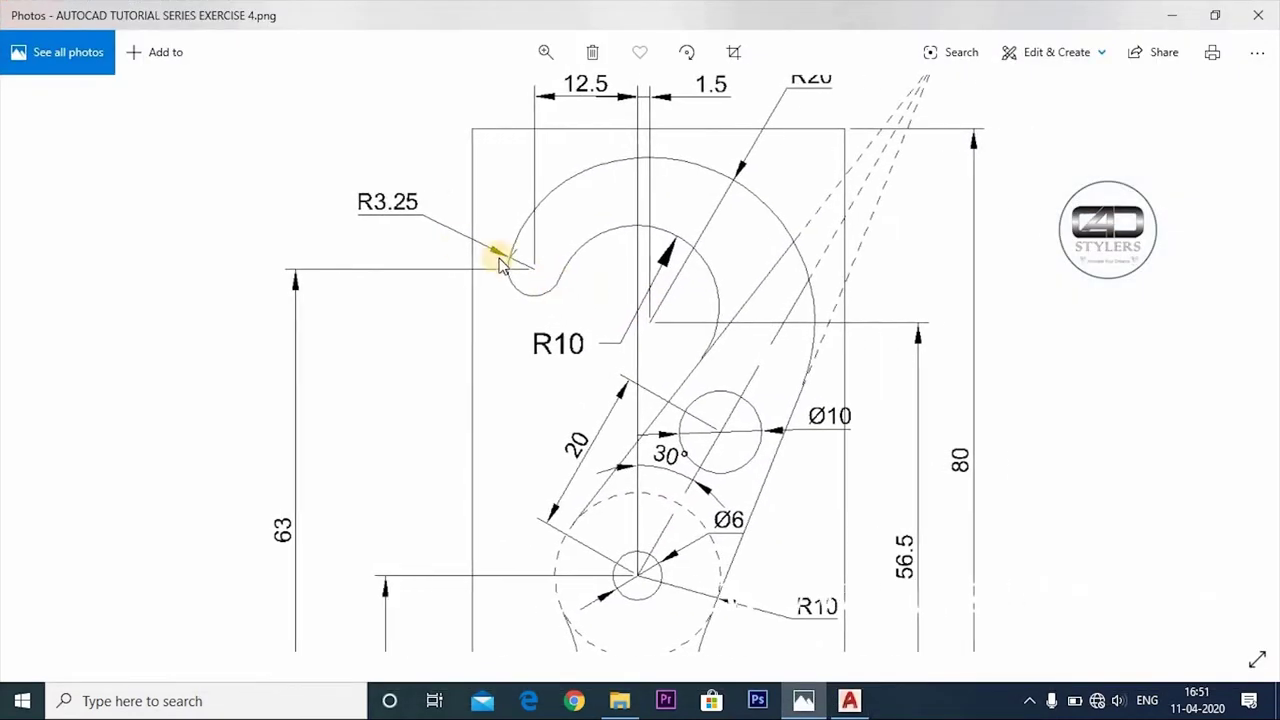
scroll(563, 334, "down", 1)
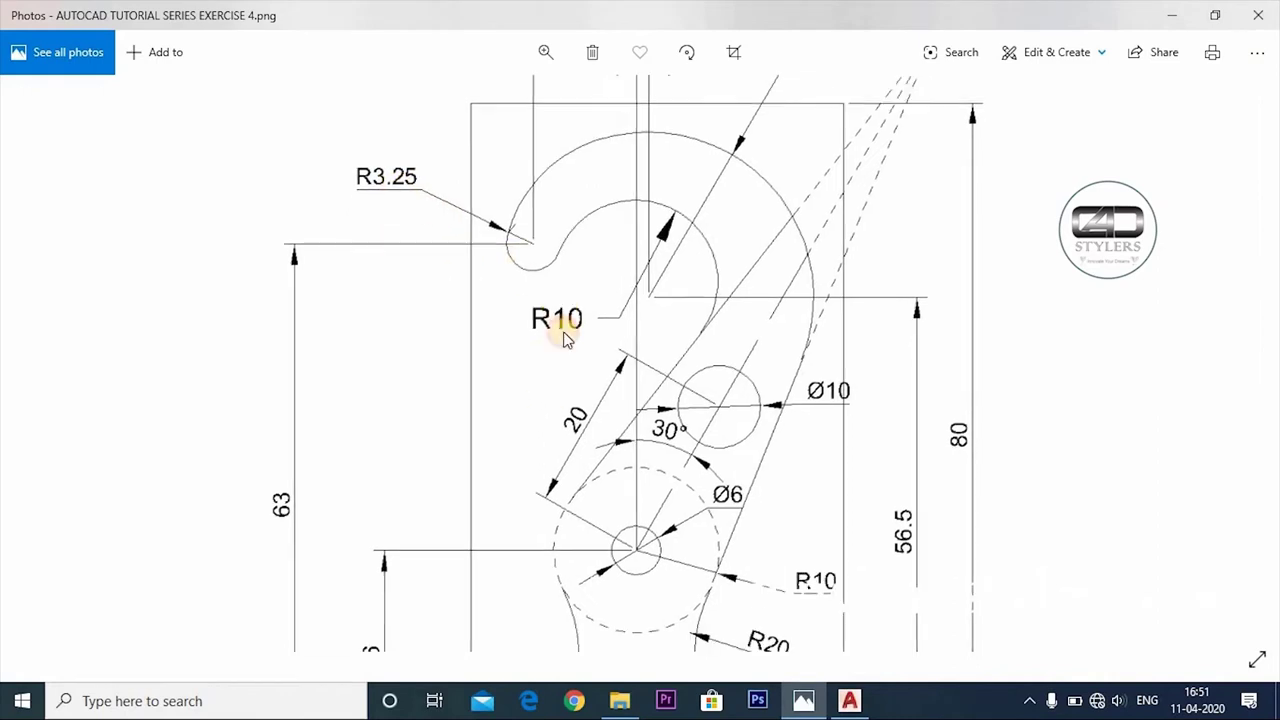
scroll(494, 377, "down", 2)
scroll(463, 389, "down", 2)
scroll(463, 434, "down", 1)
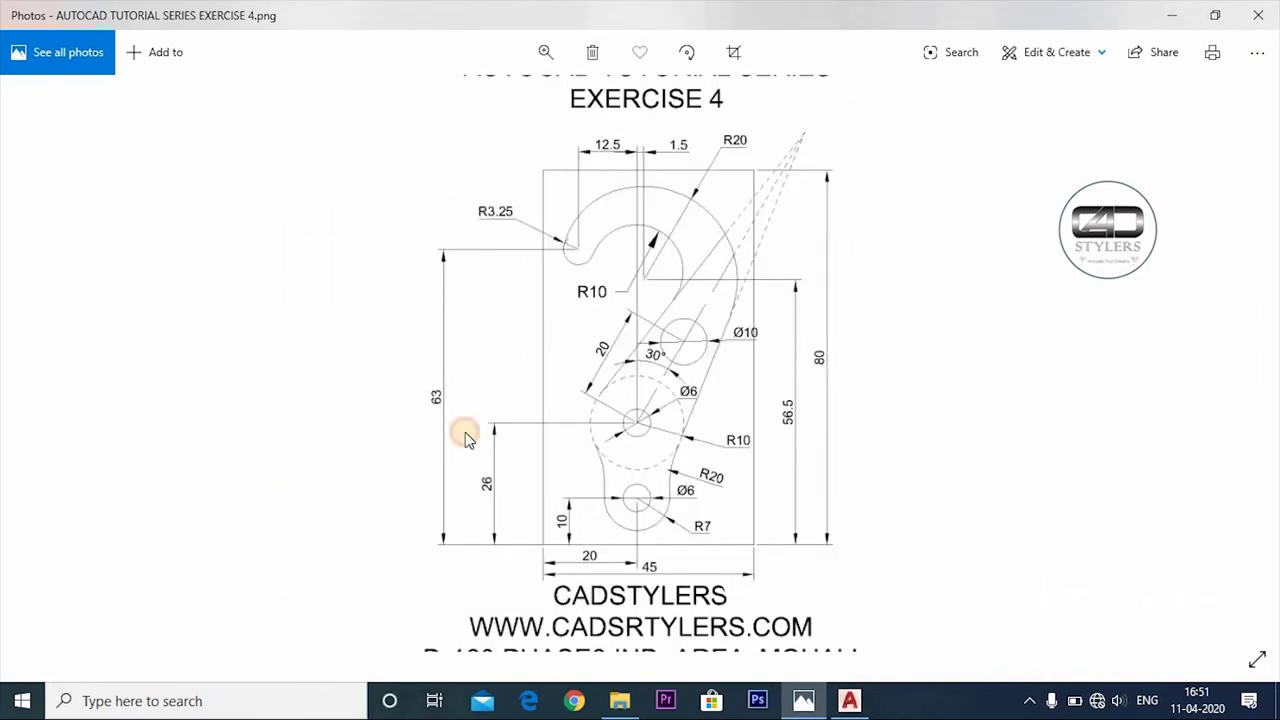
scroll(463, 434, "down", 1)
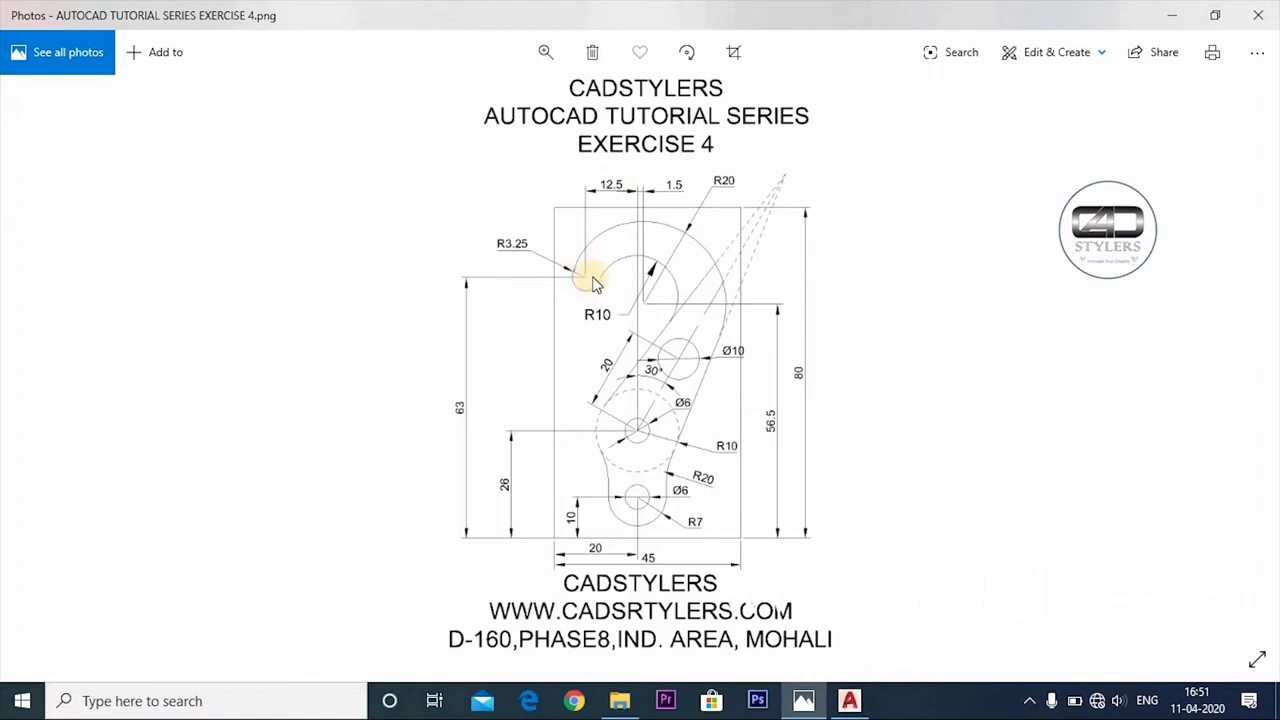
left_click(806, 700)
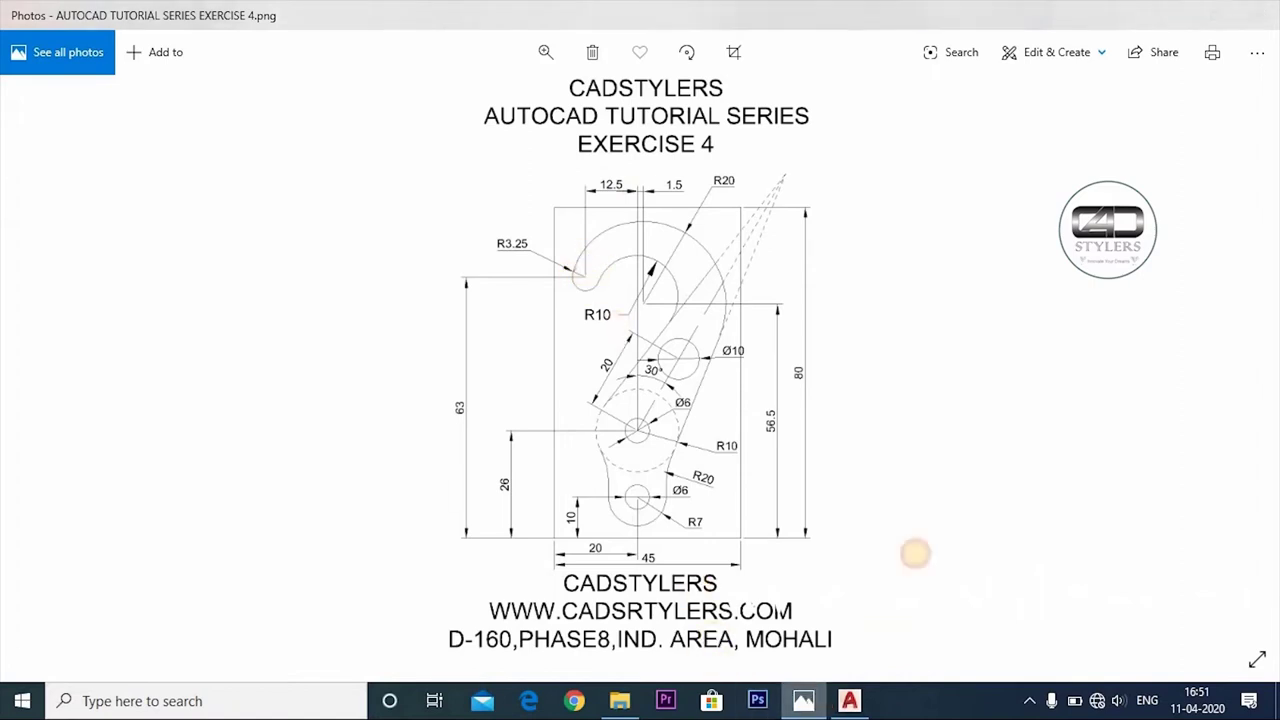
Draw an R3.25 circle centred at -12.5,37 for the hook tip
type("c")
key("Return")
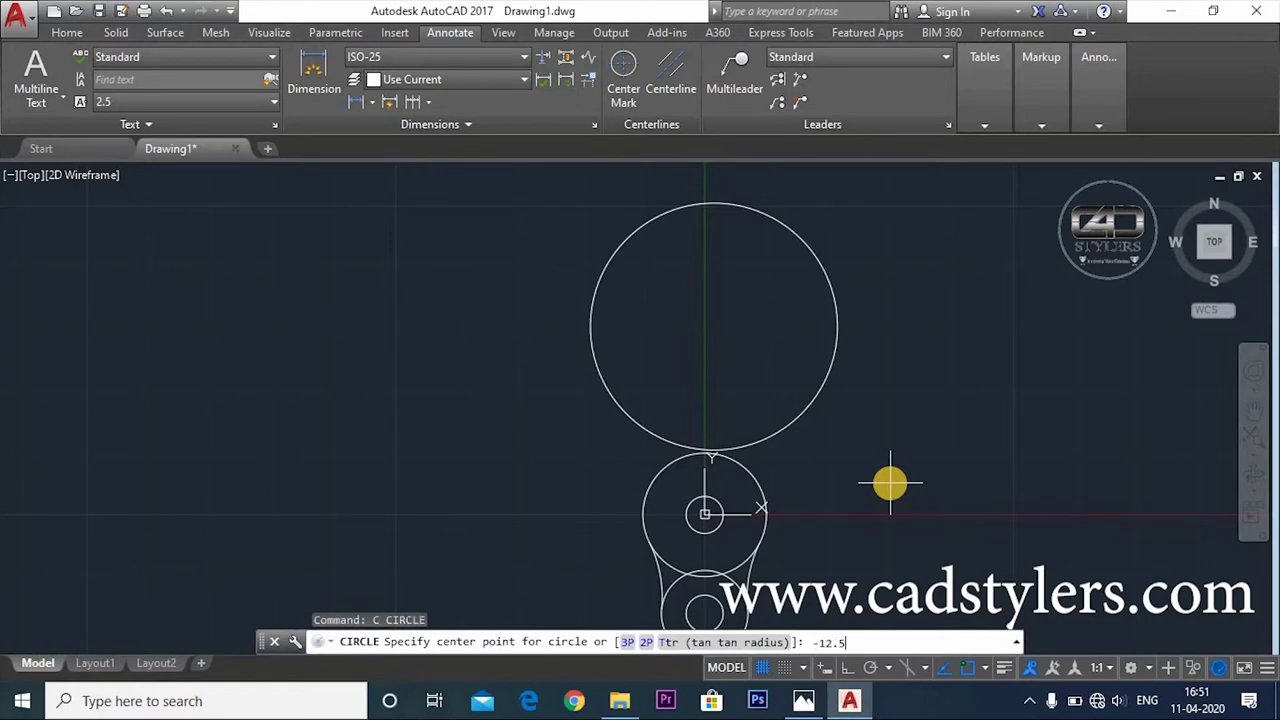
type(",37")
key("Return")
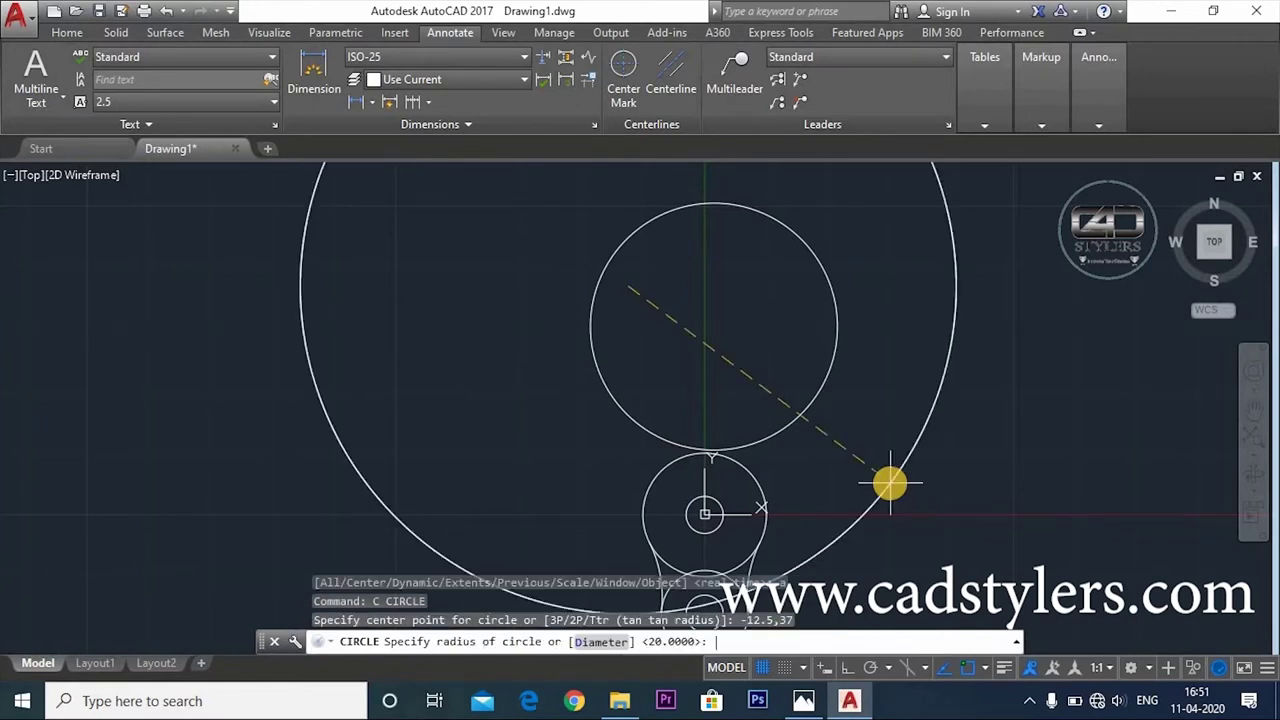
type("3.")
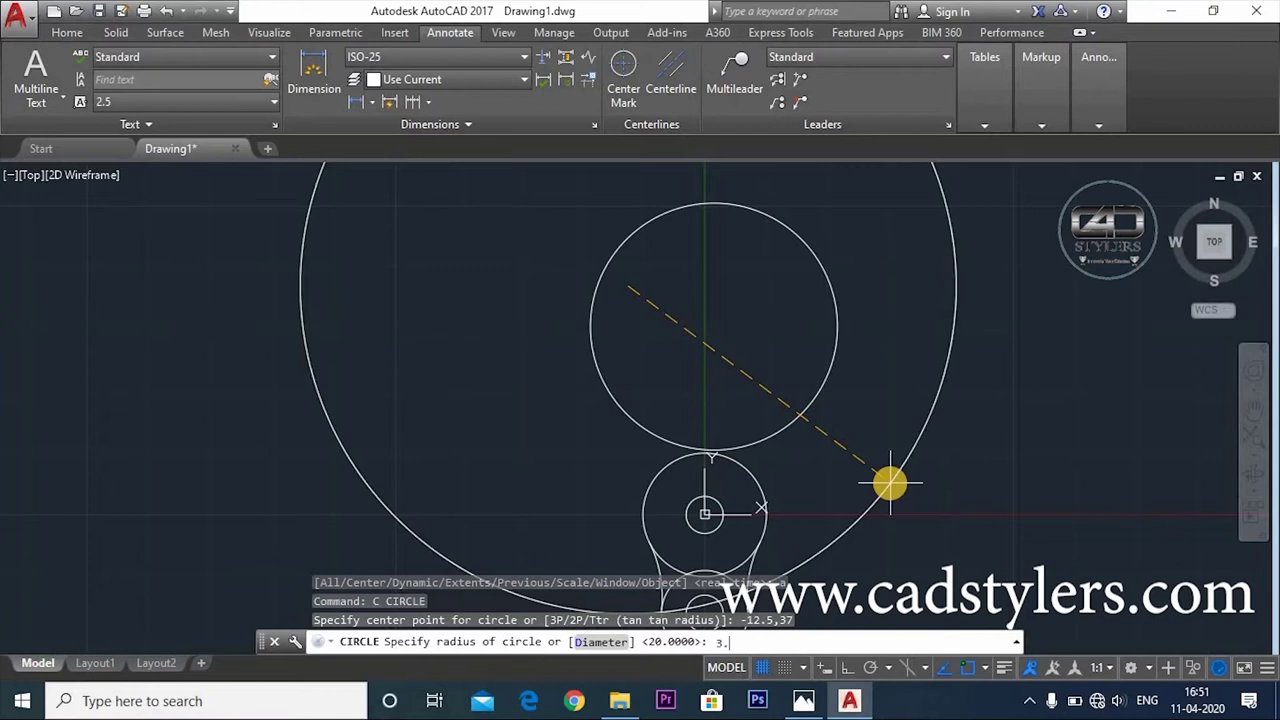
type("5")
key("Return")
left_click(803, 700)
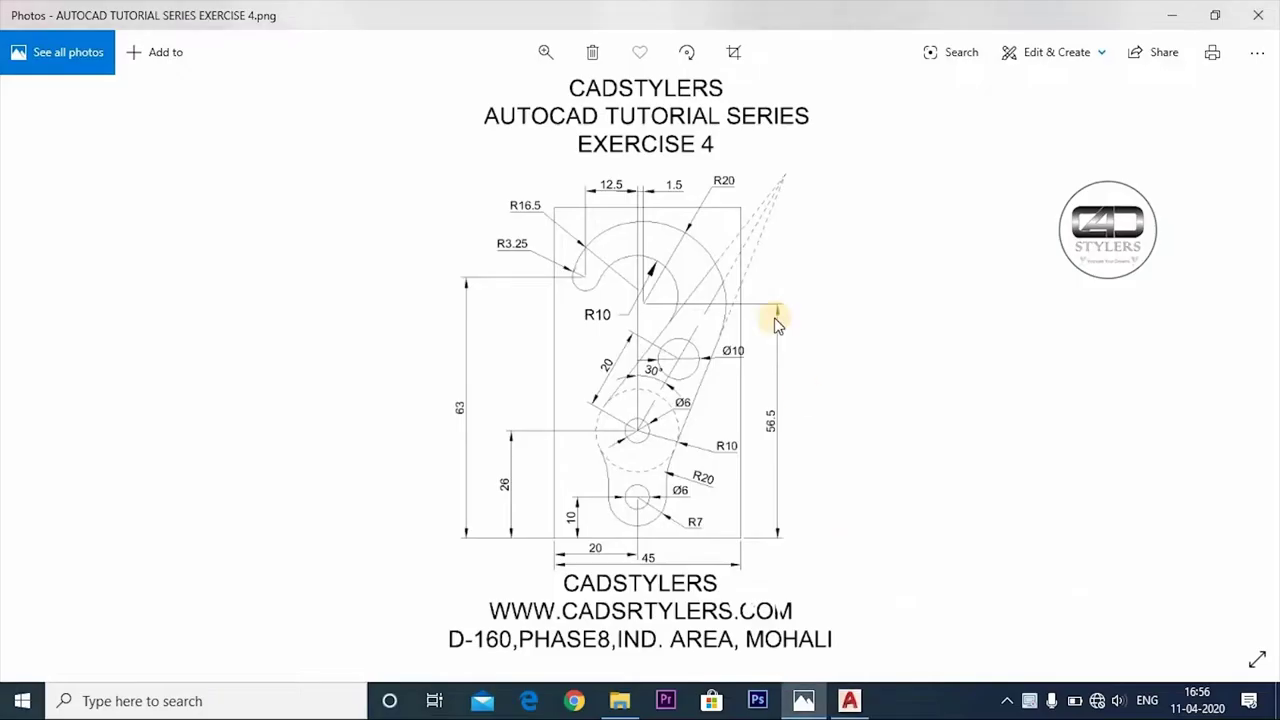
Check the R16.5 and R3.25 hook dimensions on the reference, then return to AutoCAD
left_click(803, 700)
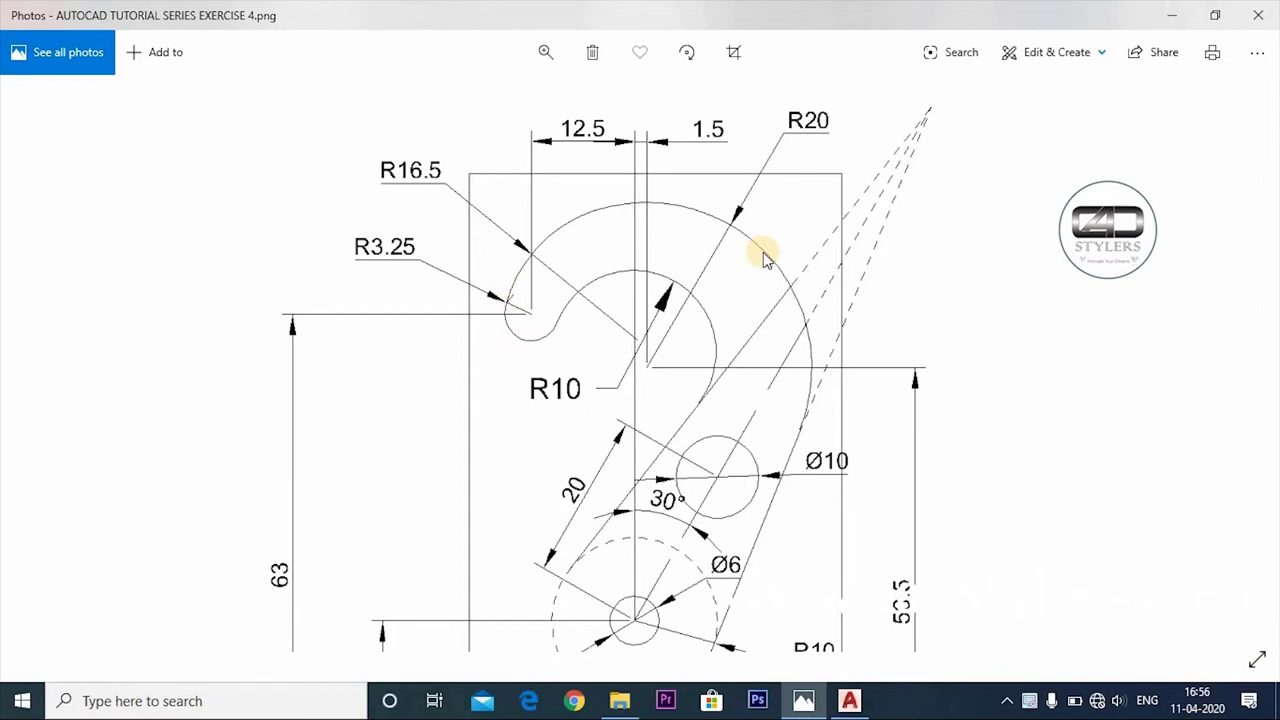
left_click(803, 700)
Draw an R16.5 circle tangent to the small R3.25 circle and the upper R20 circle
key("Return")
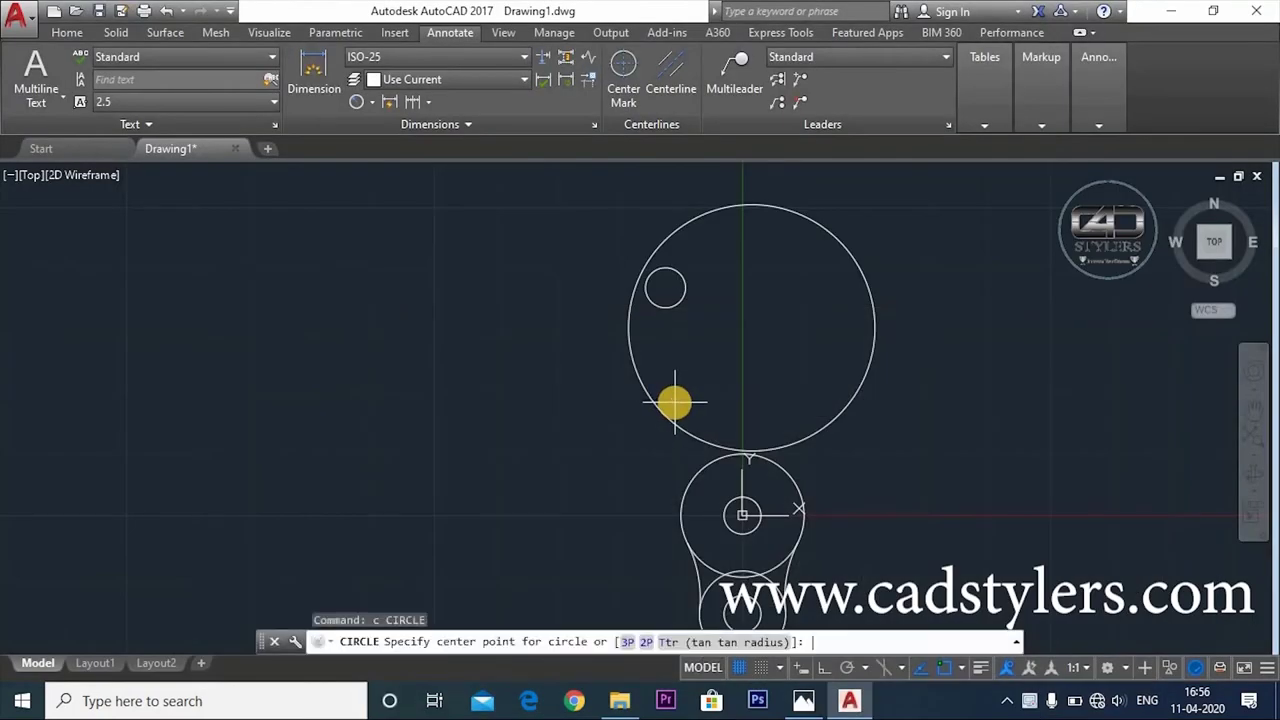
type("ttrr")
key("Return")
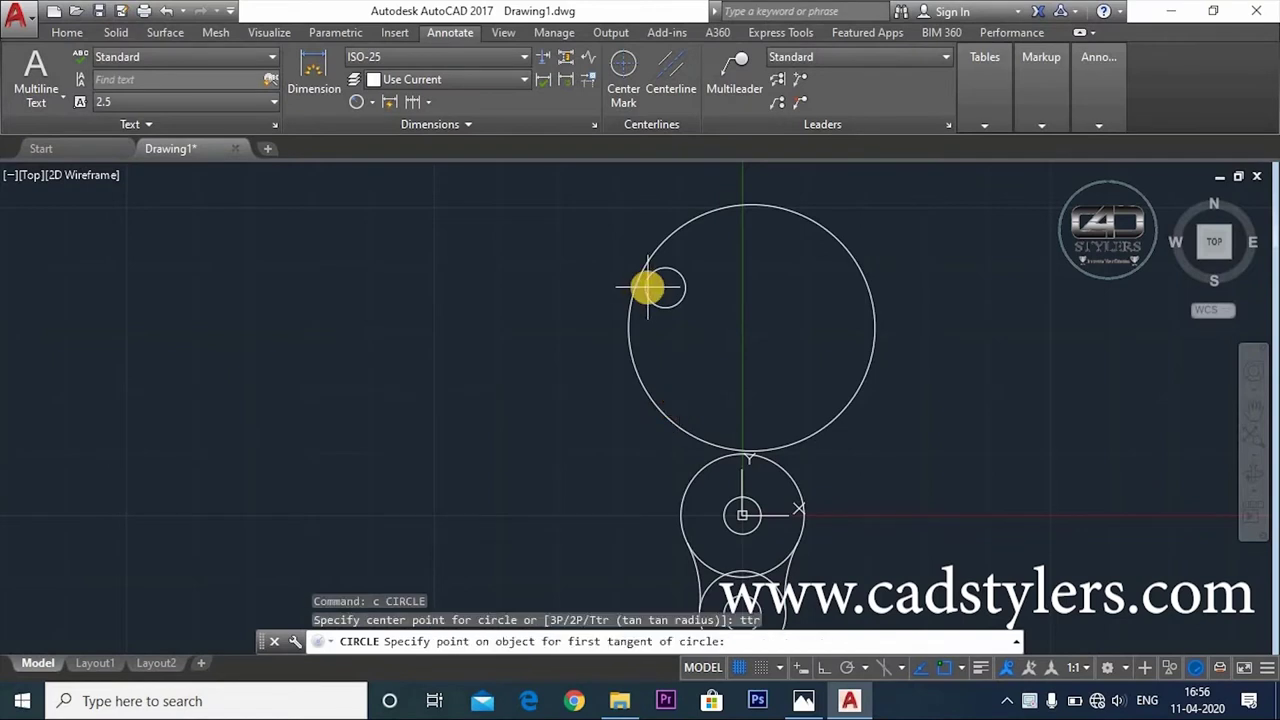
left_click(648, 288)
left_click(708, 213)
type("16")
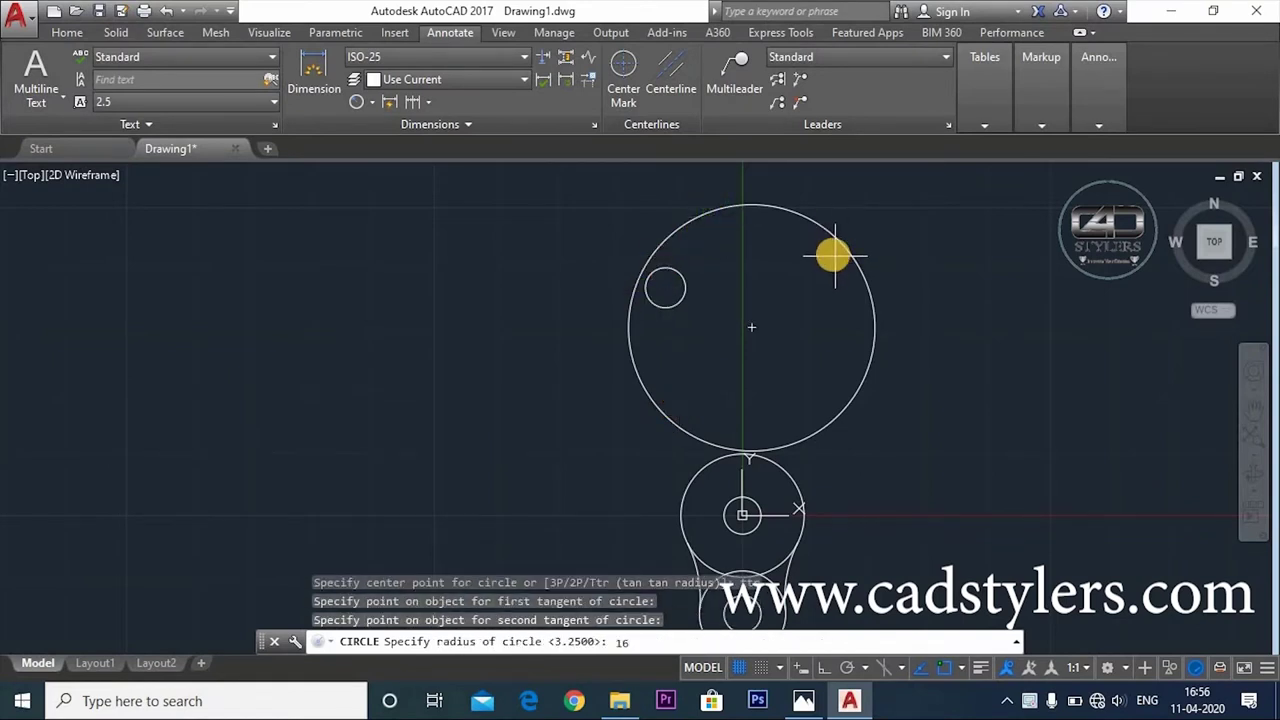
type(".5")
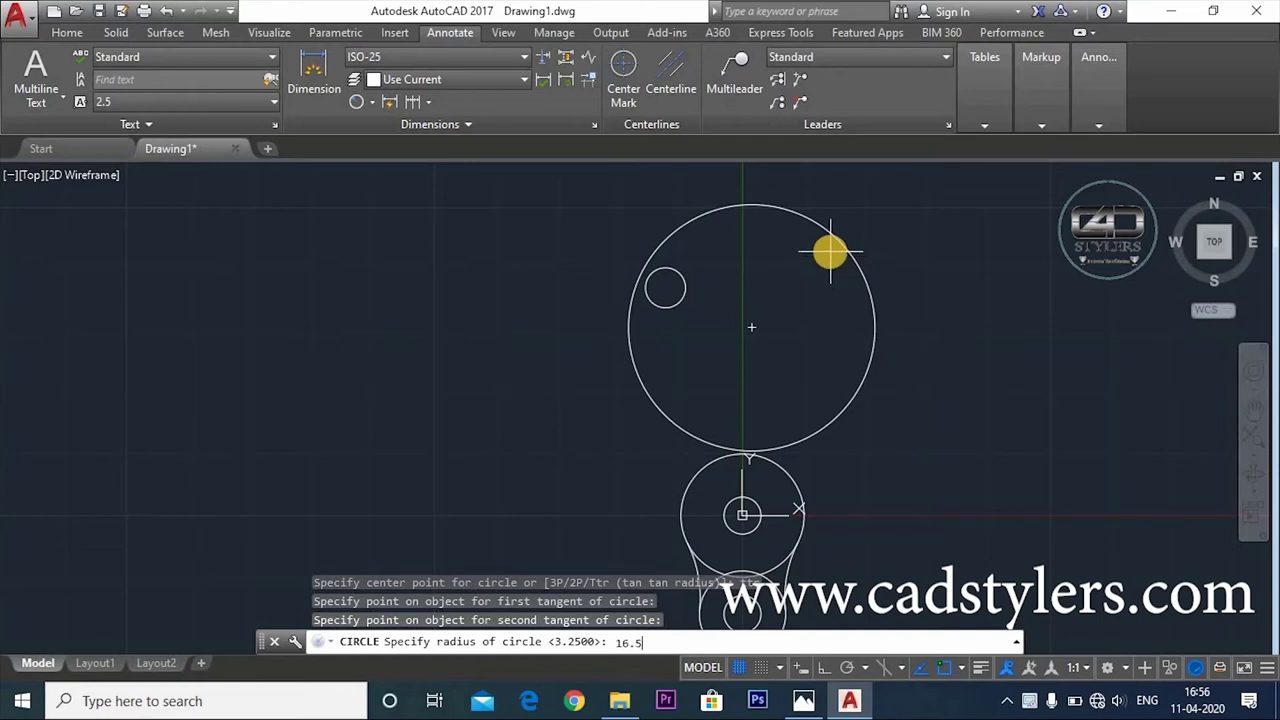
key("Return")
key("Escape")
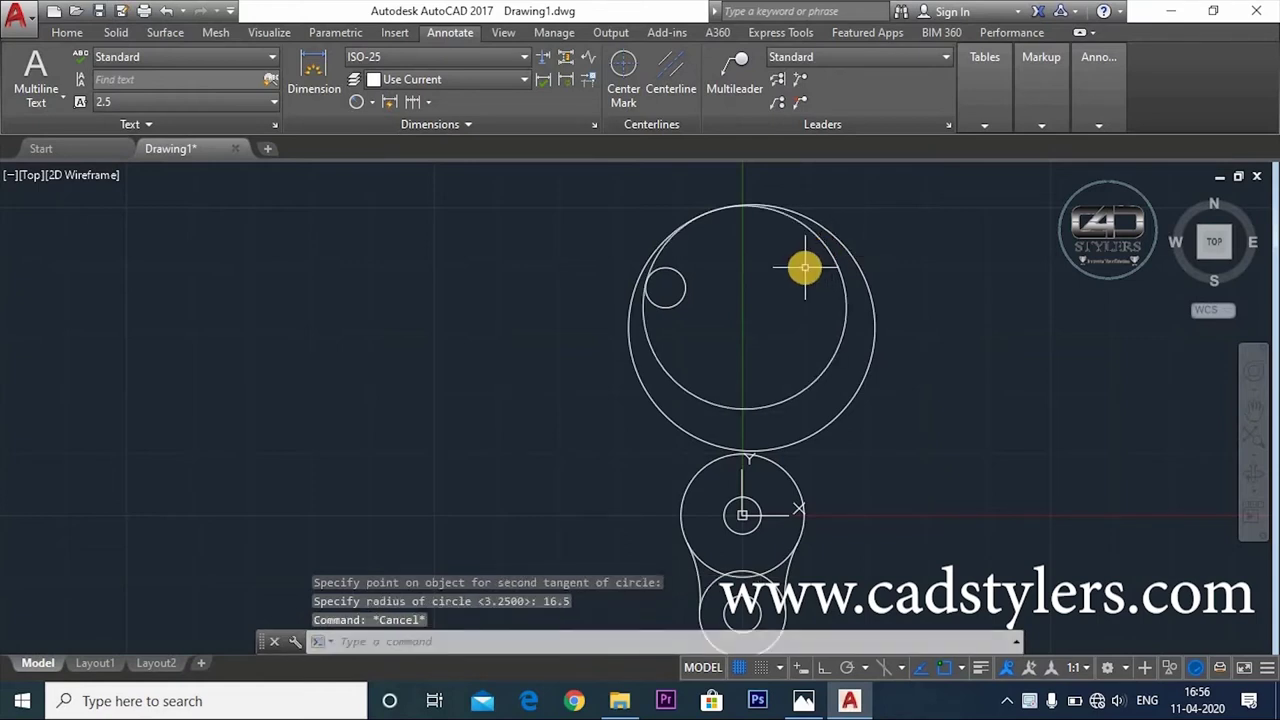
key("Escape")
Trim the R16.5 circle to a short blend arc and recentre the view
type("tr")
key("Return")
key("Return")
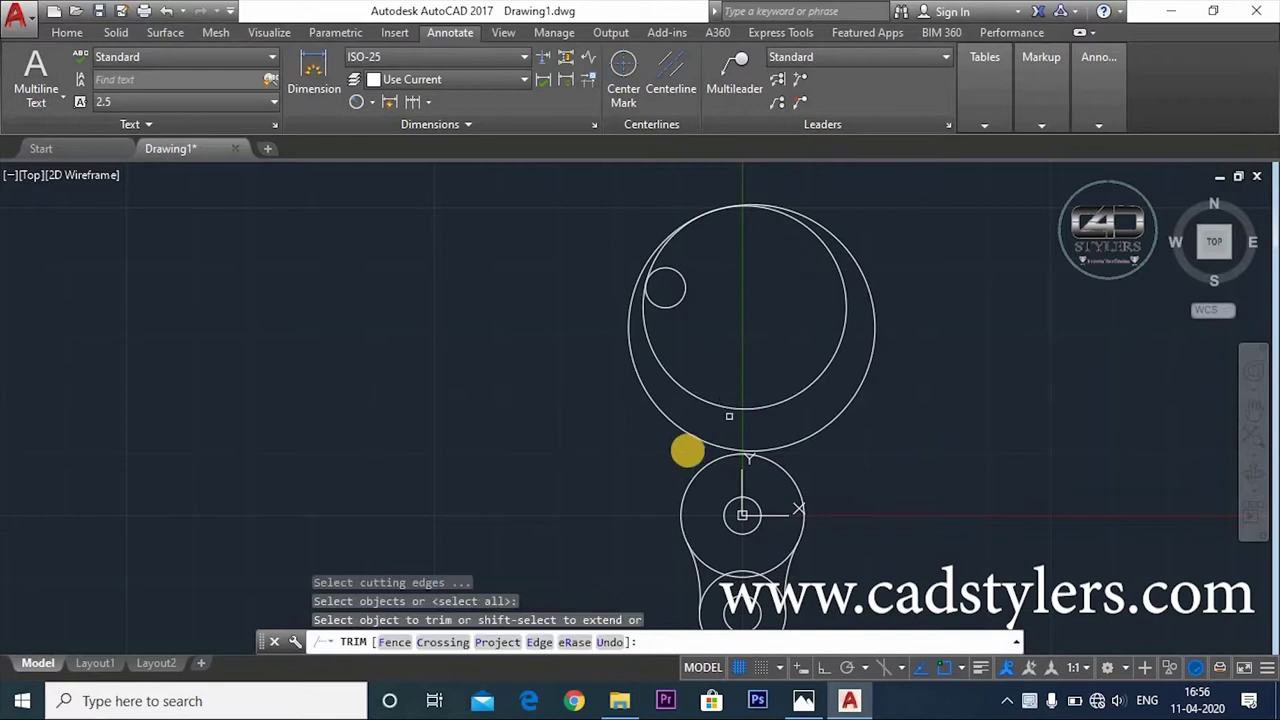
left_click(689, 399)
left_click(694, 391)
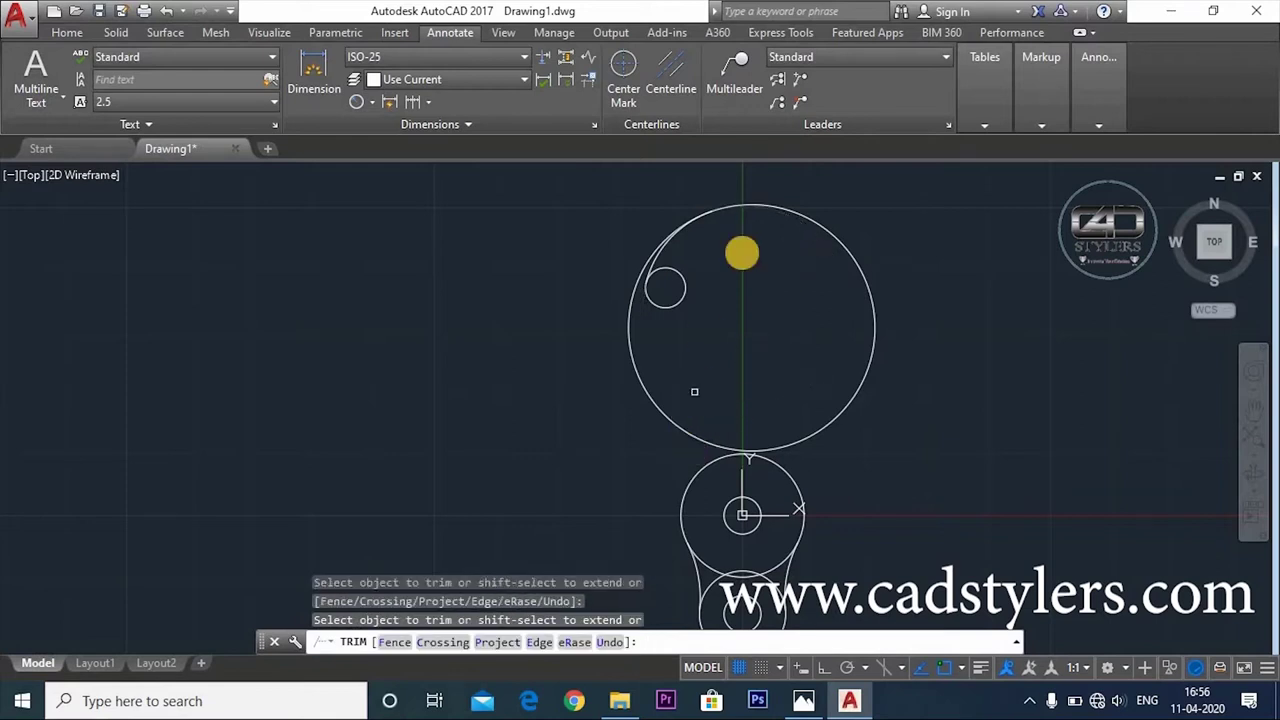
scroll(713, 215, "up", 2)
left_click(578, 405)
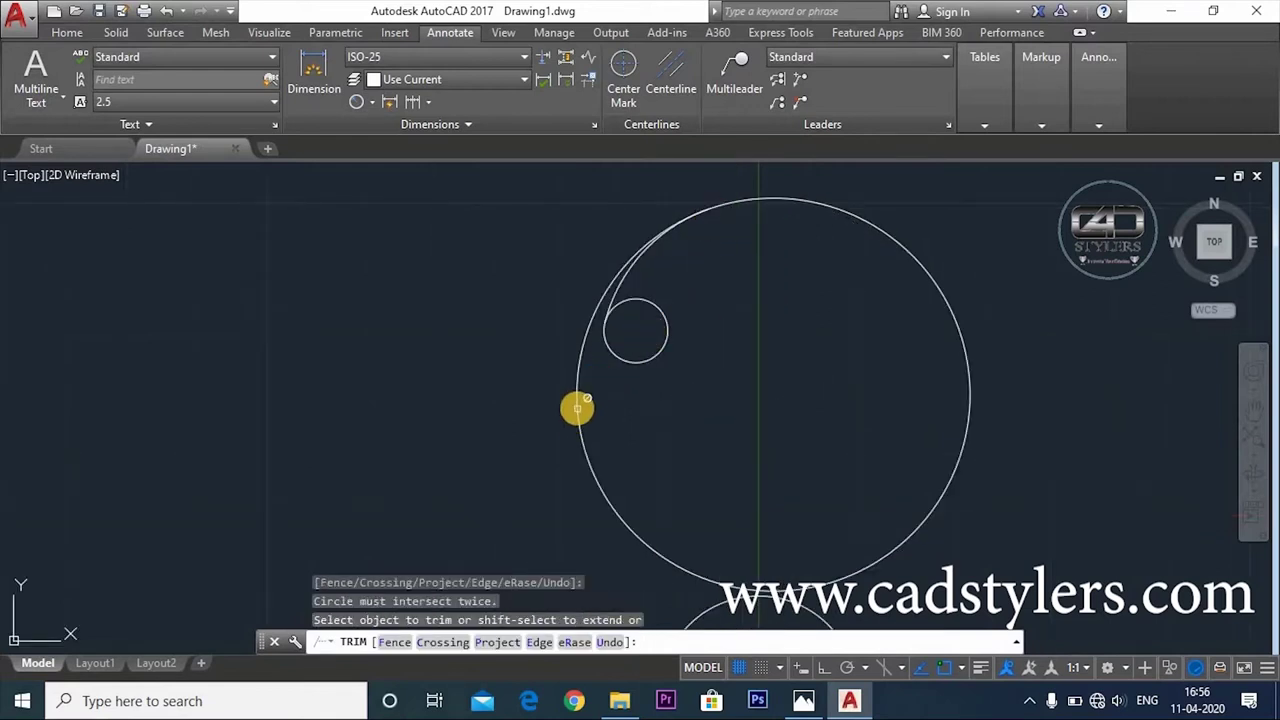
left_click(574, 404)
left_click(577, 401)
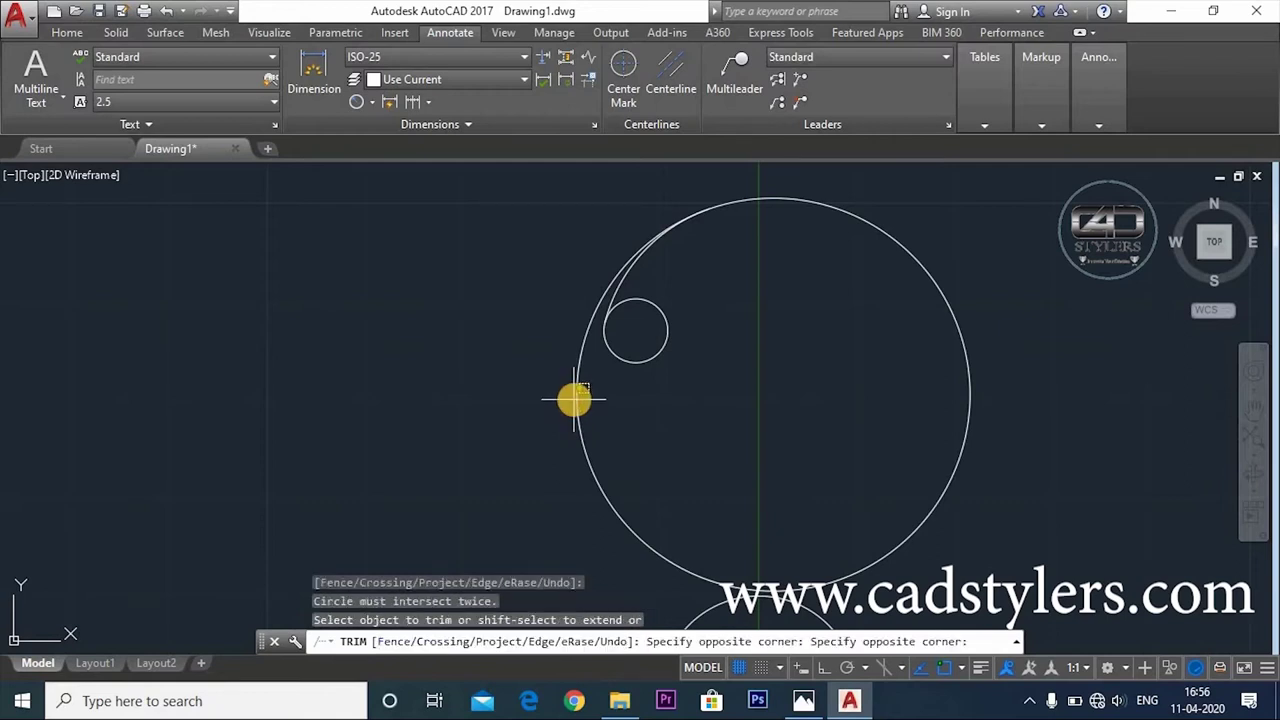
key("Escape")
scroll(577, 415, "down", 2)
middle_click_drag(603, 437, 541, 401)
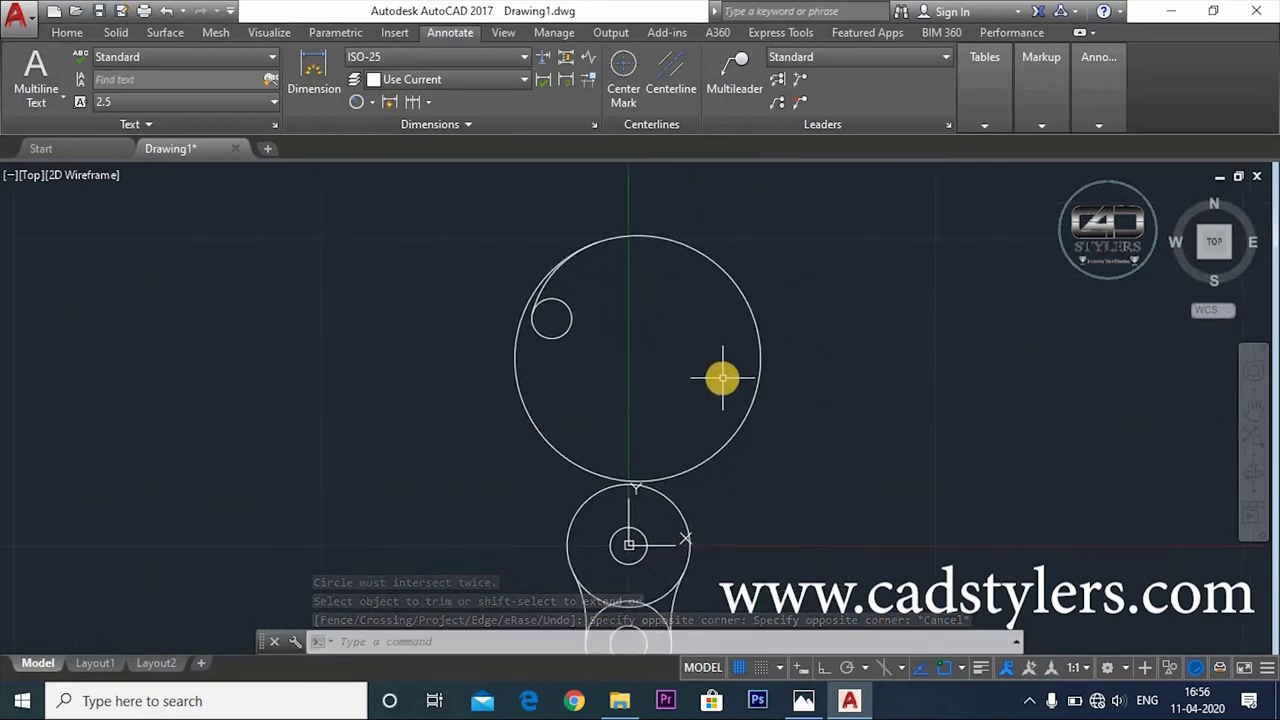
Inspect the 20 offset and 30° angle on the reference, then return to AutoCAD
key("alt+Tab")
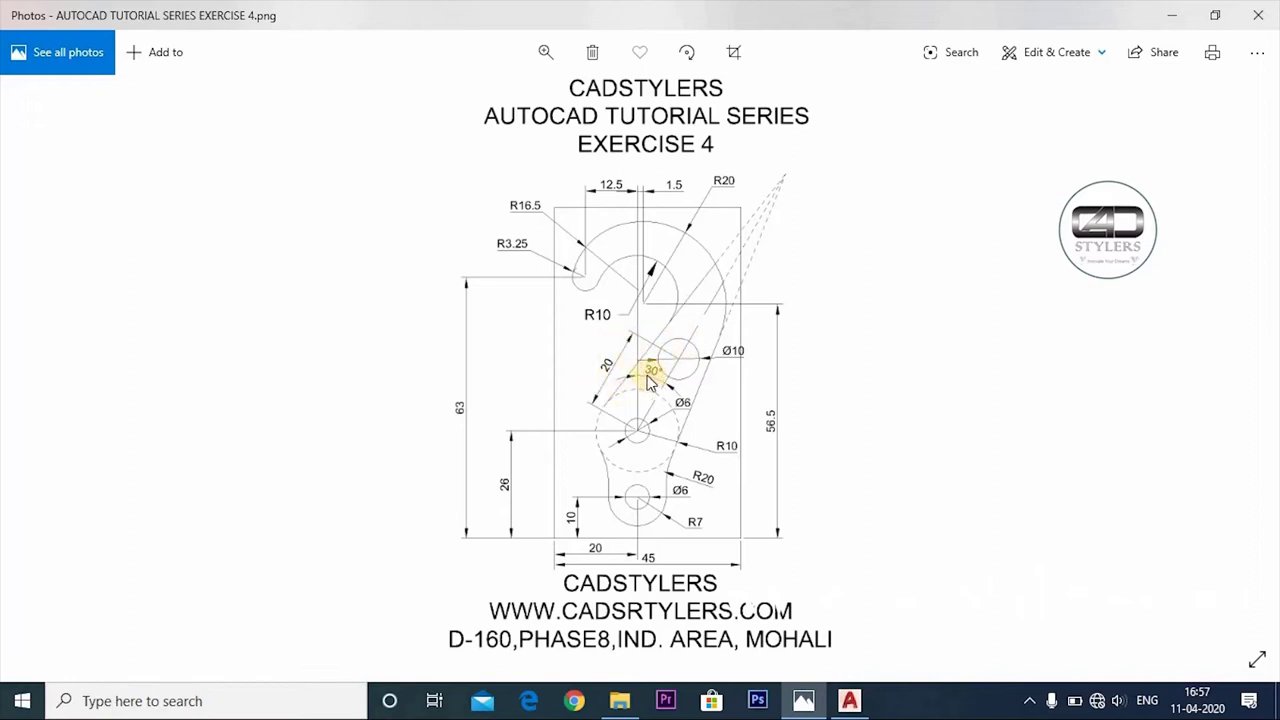
left_click(803, 703)
type("@20<60")
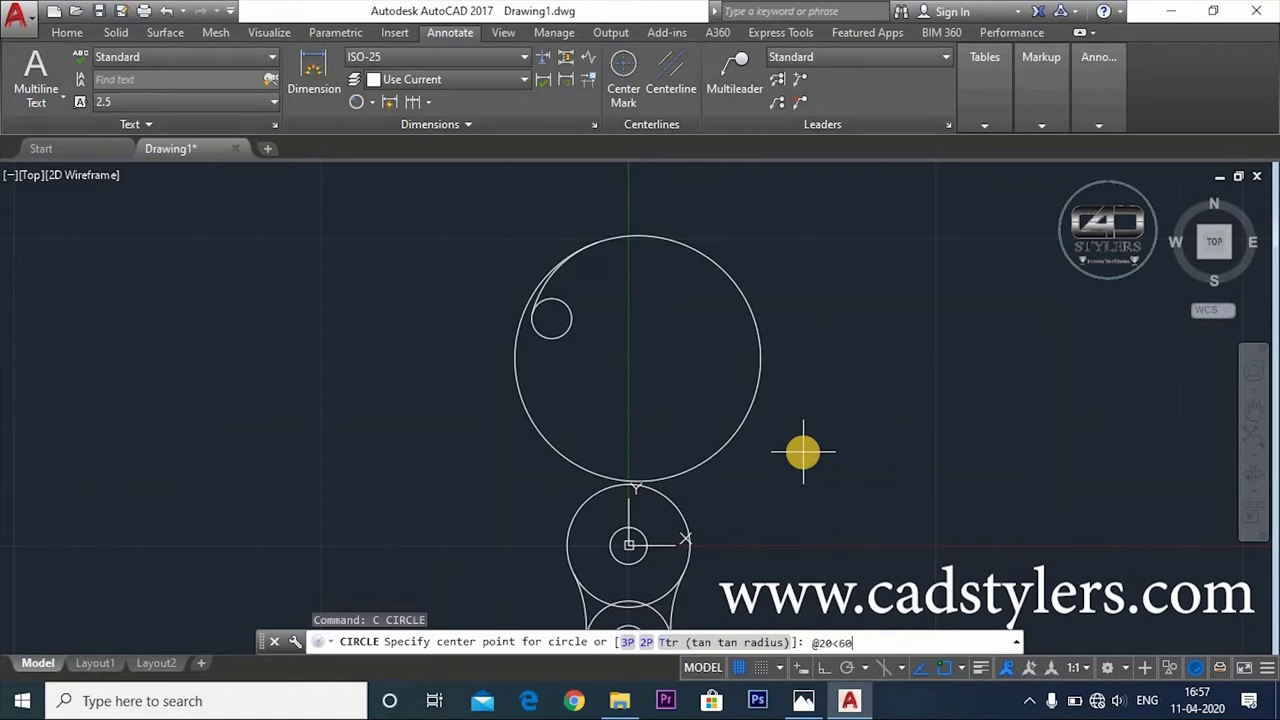
key("Return")
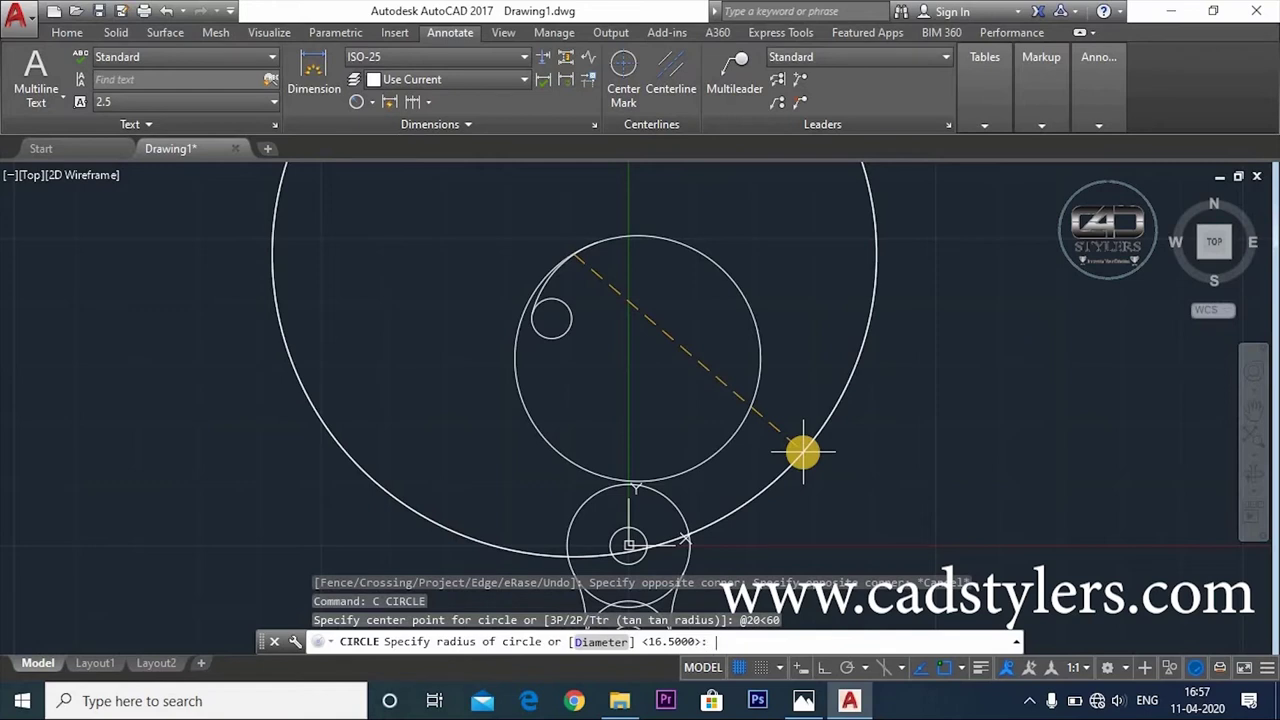
key("Escape")
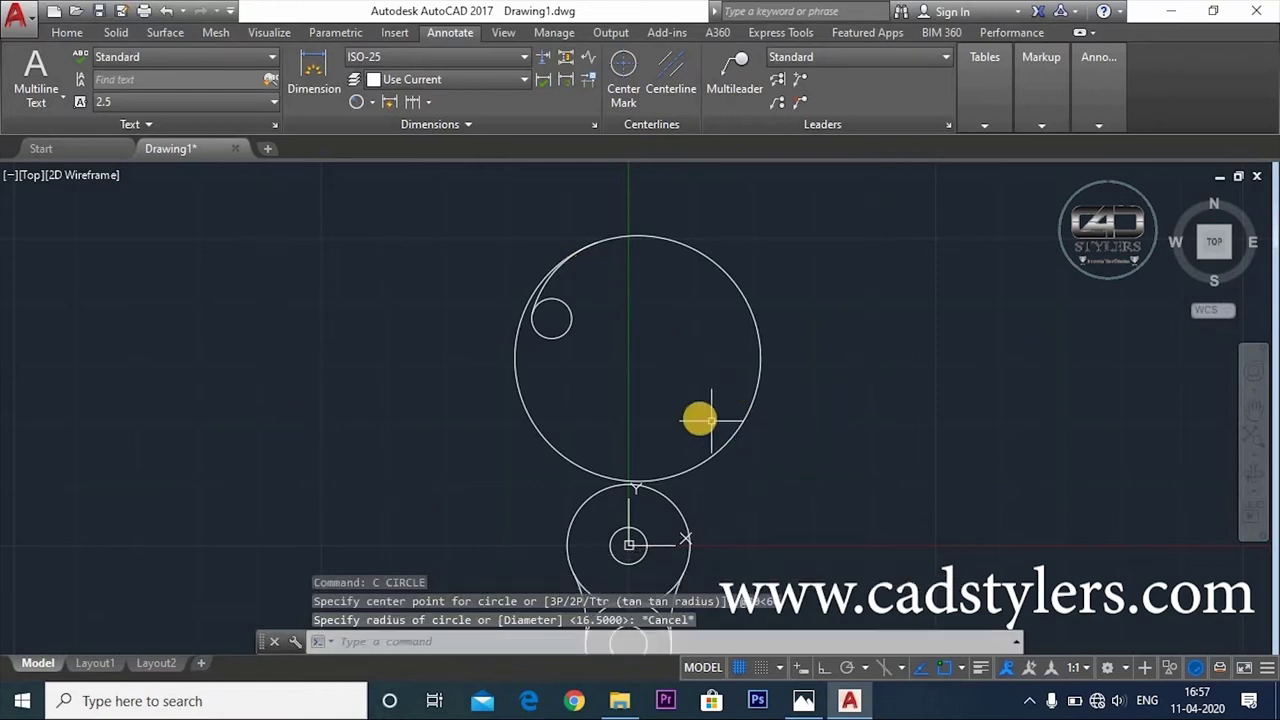
mouse_move(703, 420)
middle_mouse_down()
mouse_move(683, 354)
mouse_move(703, 442)
mouse_move(734, 466)
middle_mouse_up()
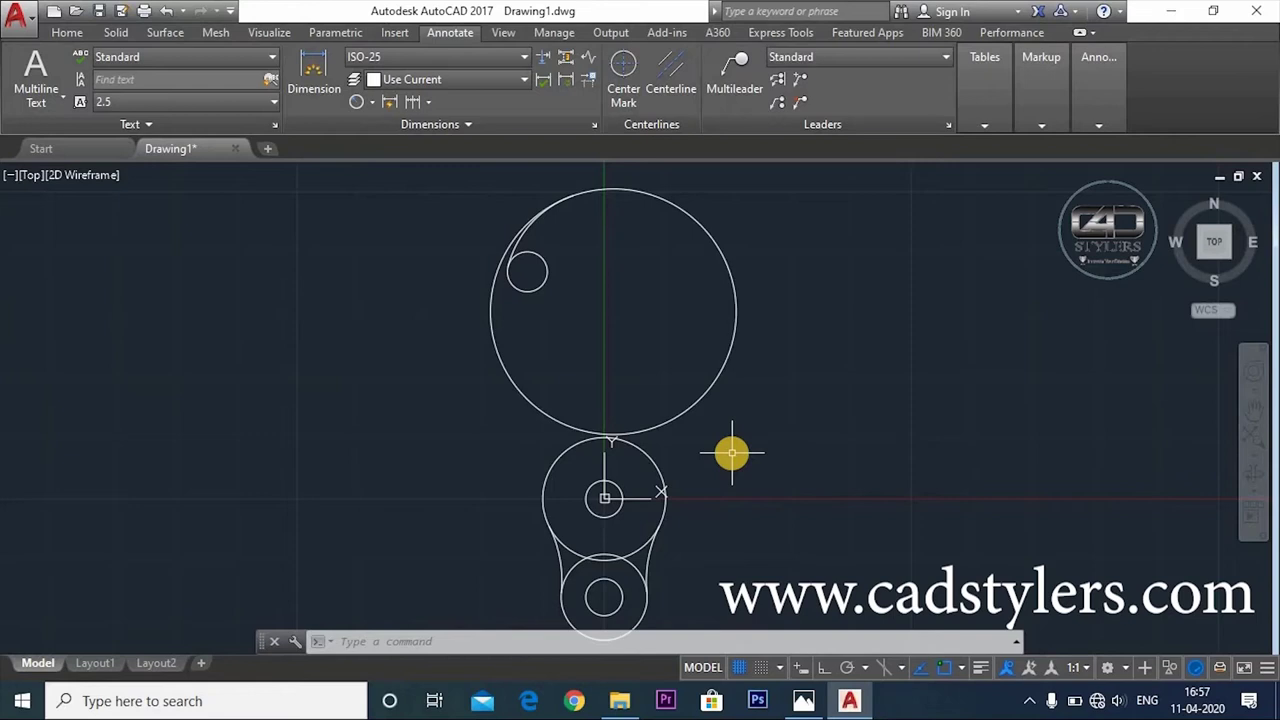
type("c")
key("Return")
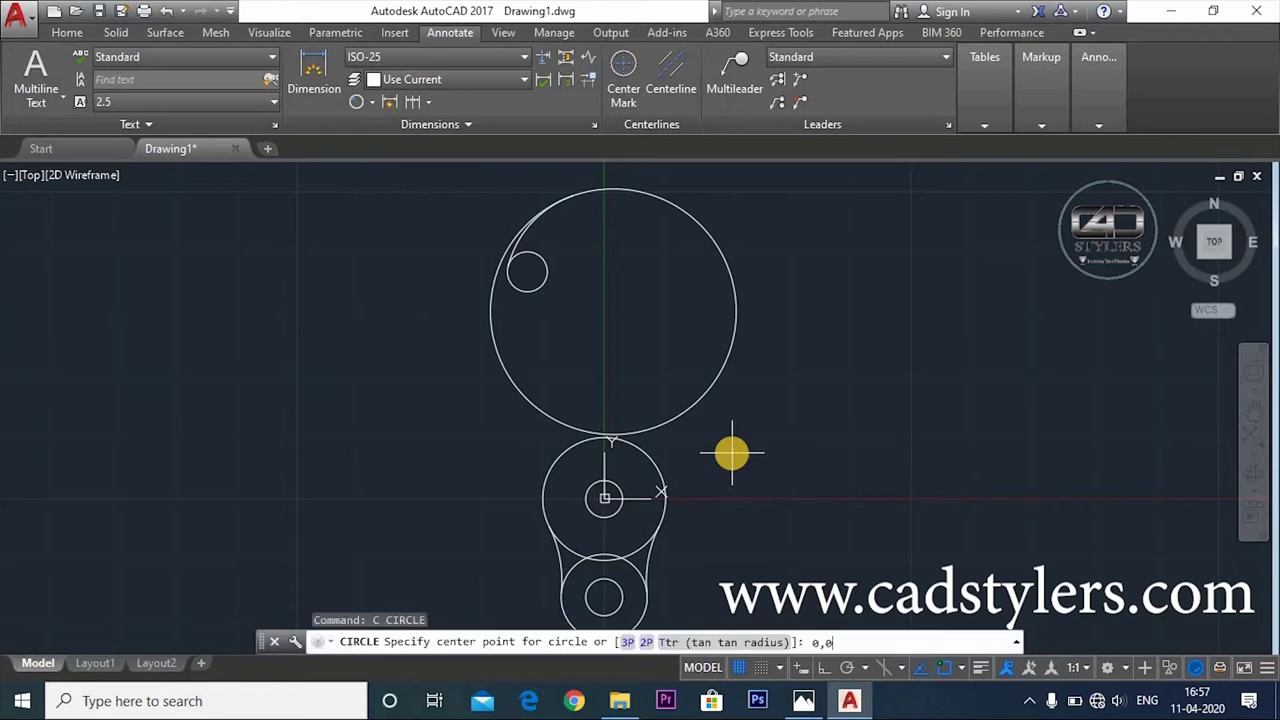
key("Return")
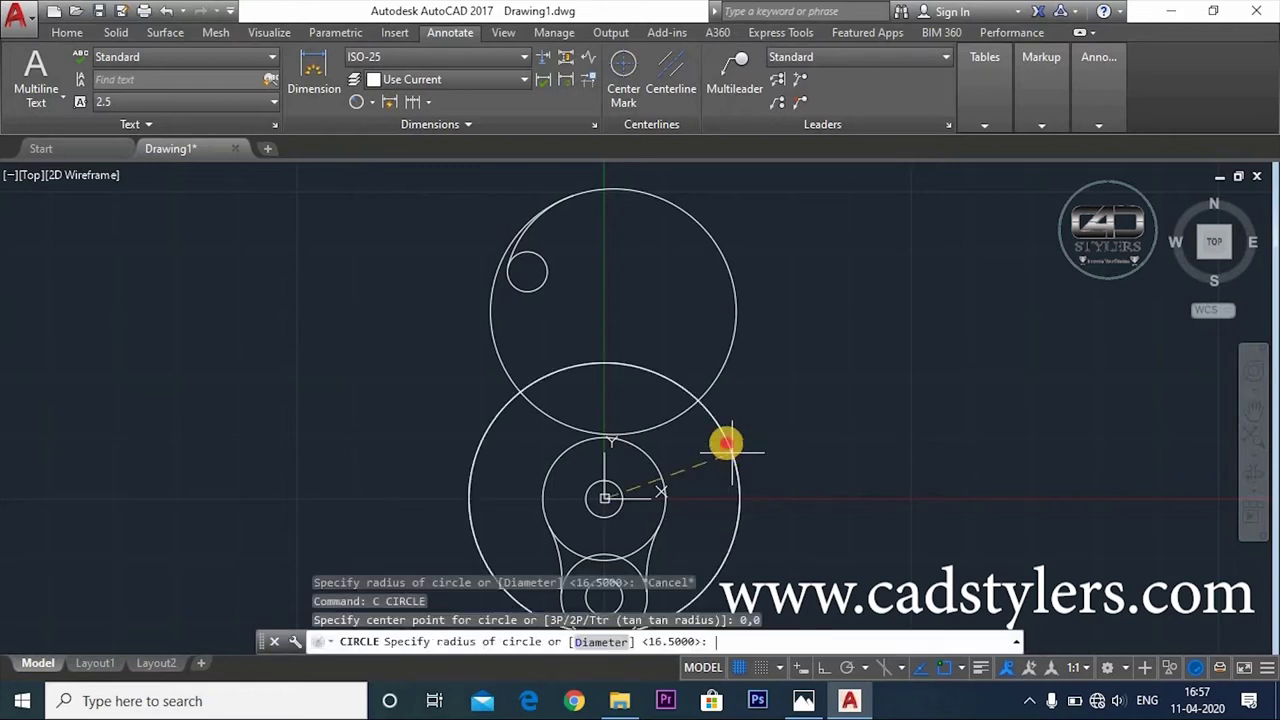
key("Escape")
key("Escape")
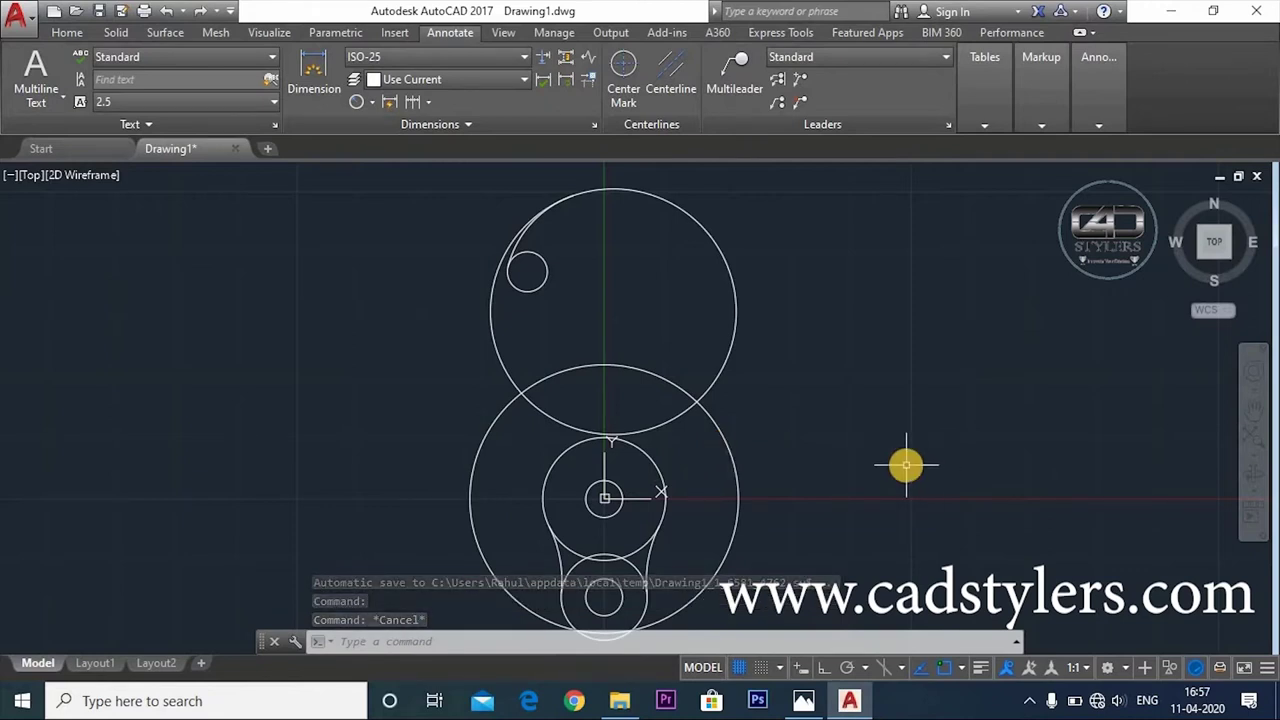
type("c")
key("Return")
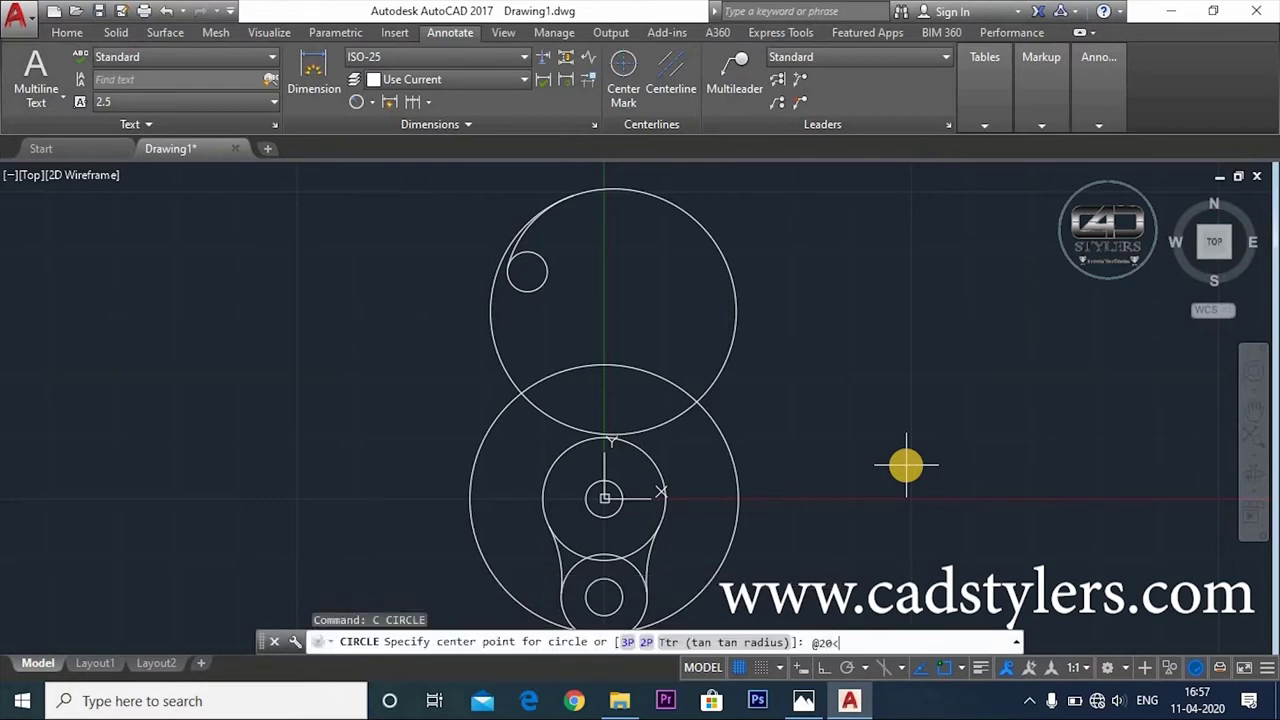
key("Return")
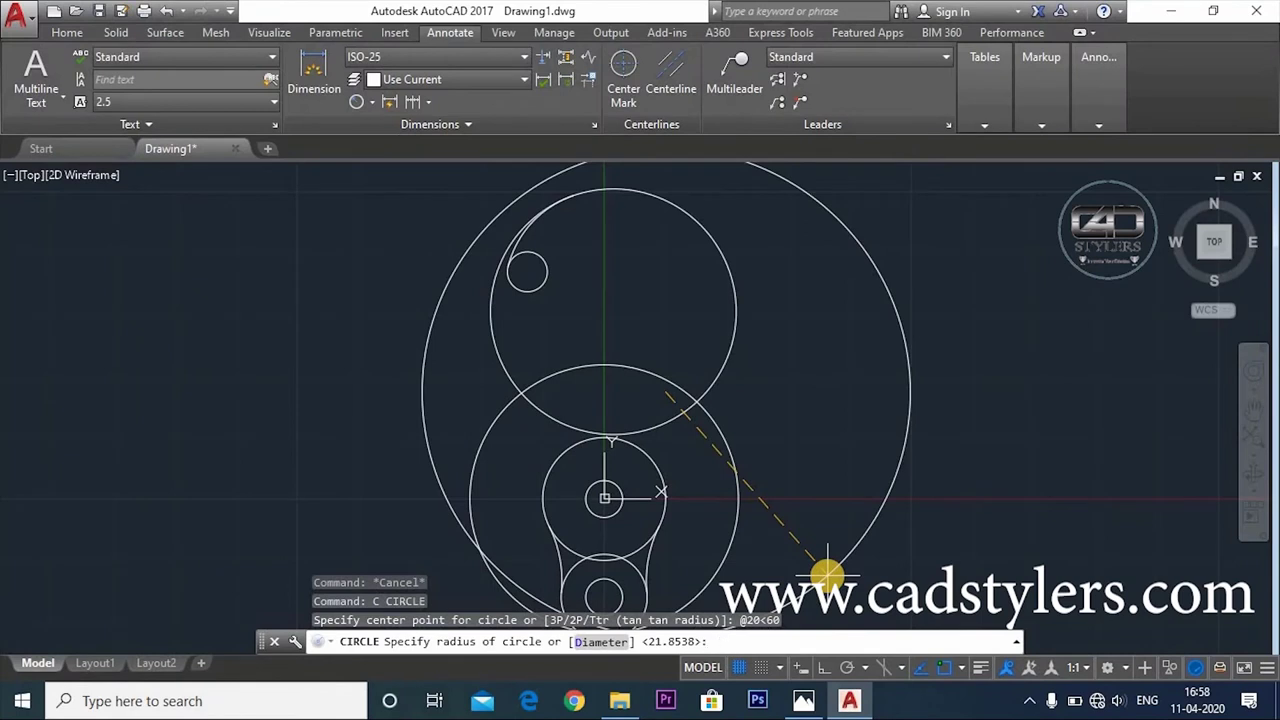
type("5")
key("Return")
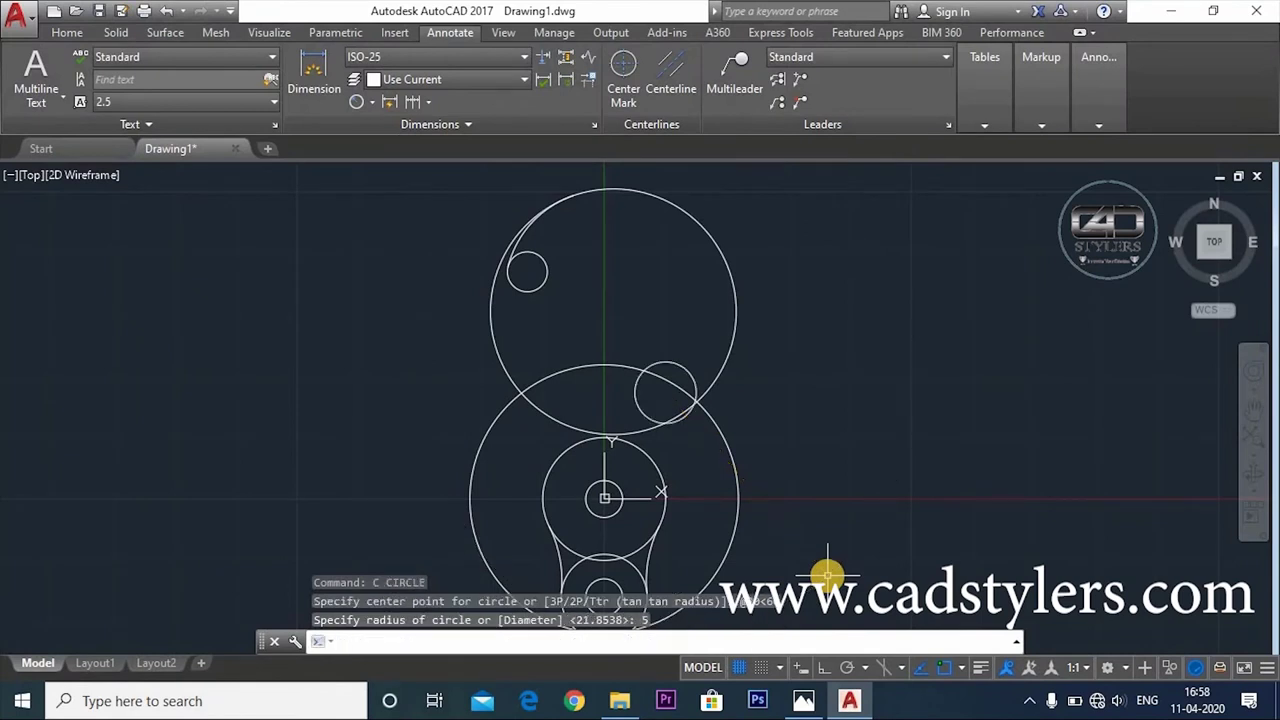
Erase the large construction circle around the origin
type("e")
key("Return")
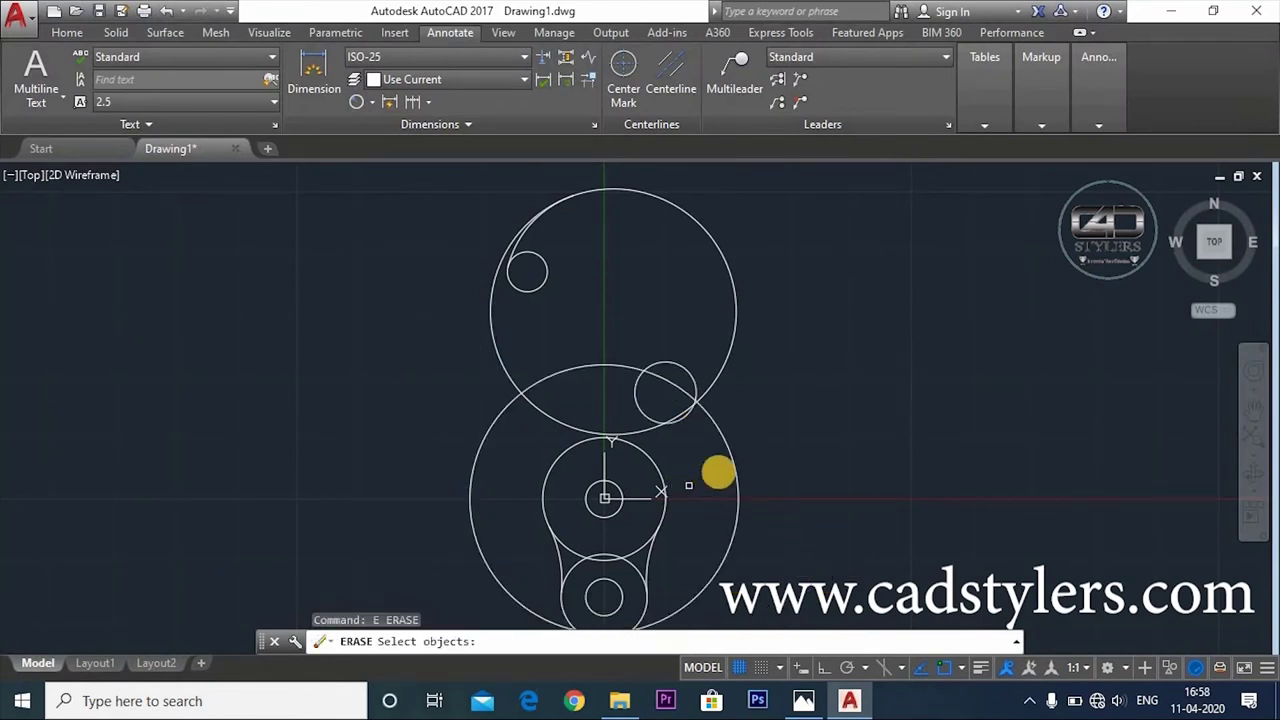
left_click(727, 458)
key("Return")
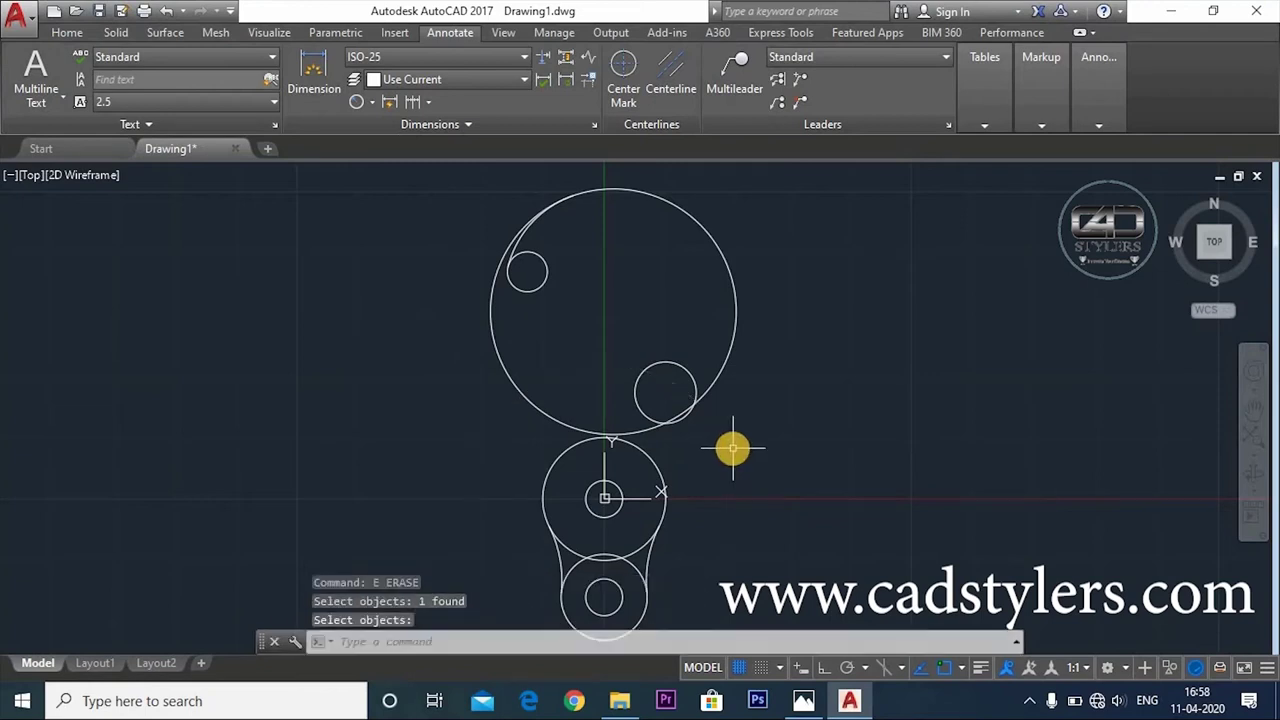
key("Escape")
type("l")
key("Return")
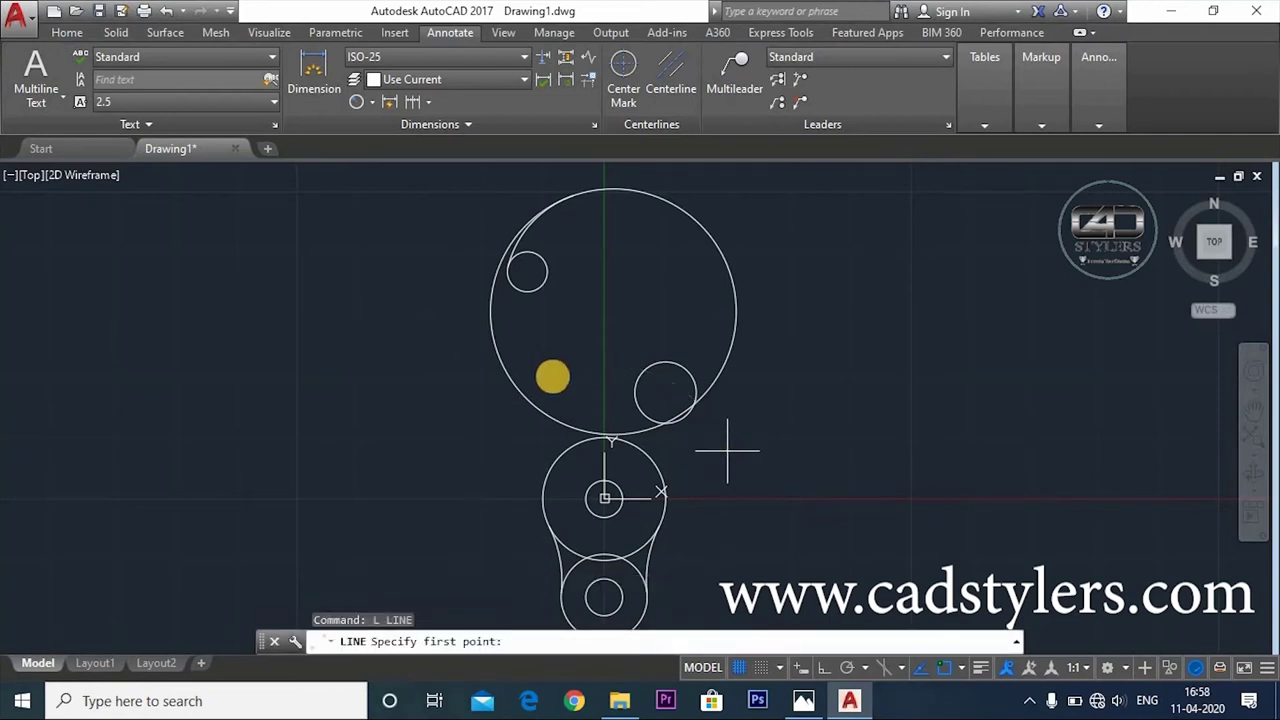
Draw a short line from the origin point toward the lower circle's centre
key("Return")
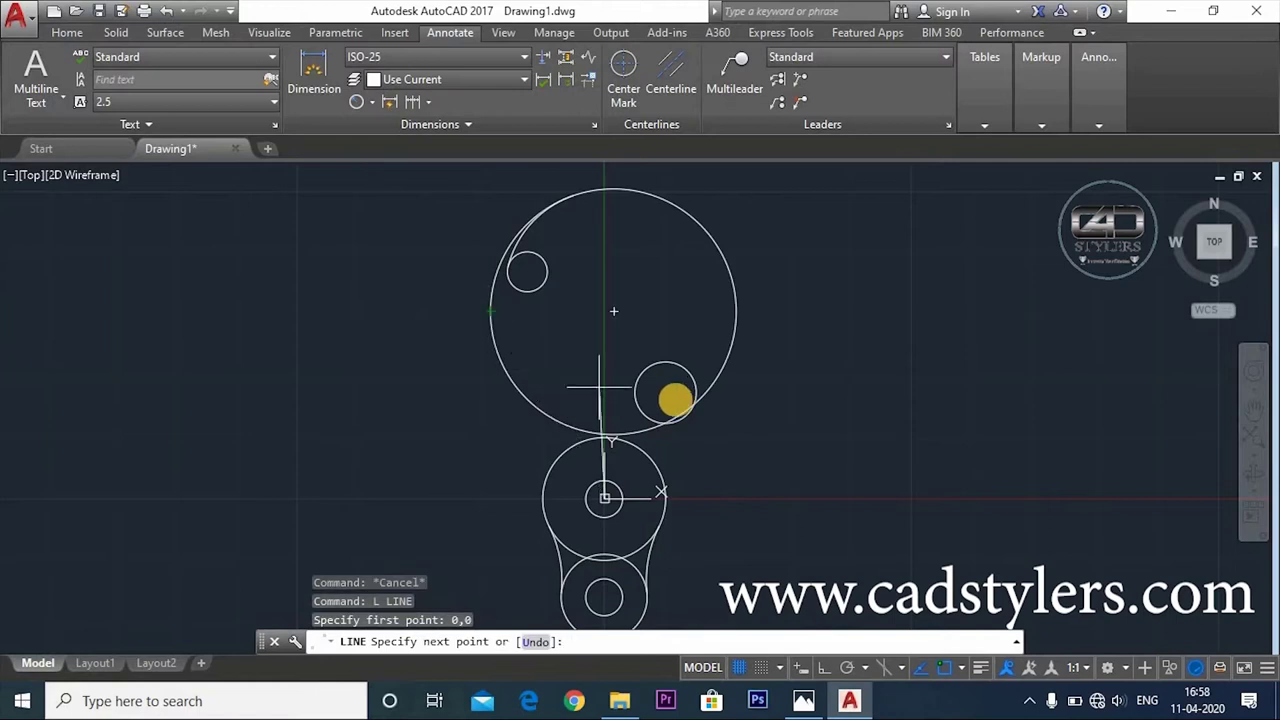
left_click(665, 390)
key("Escape")
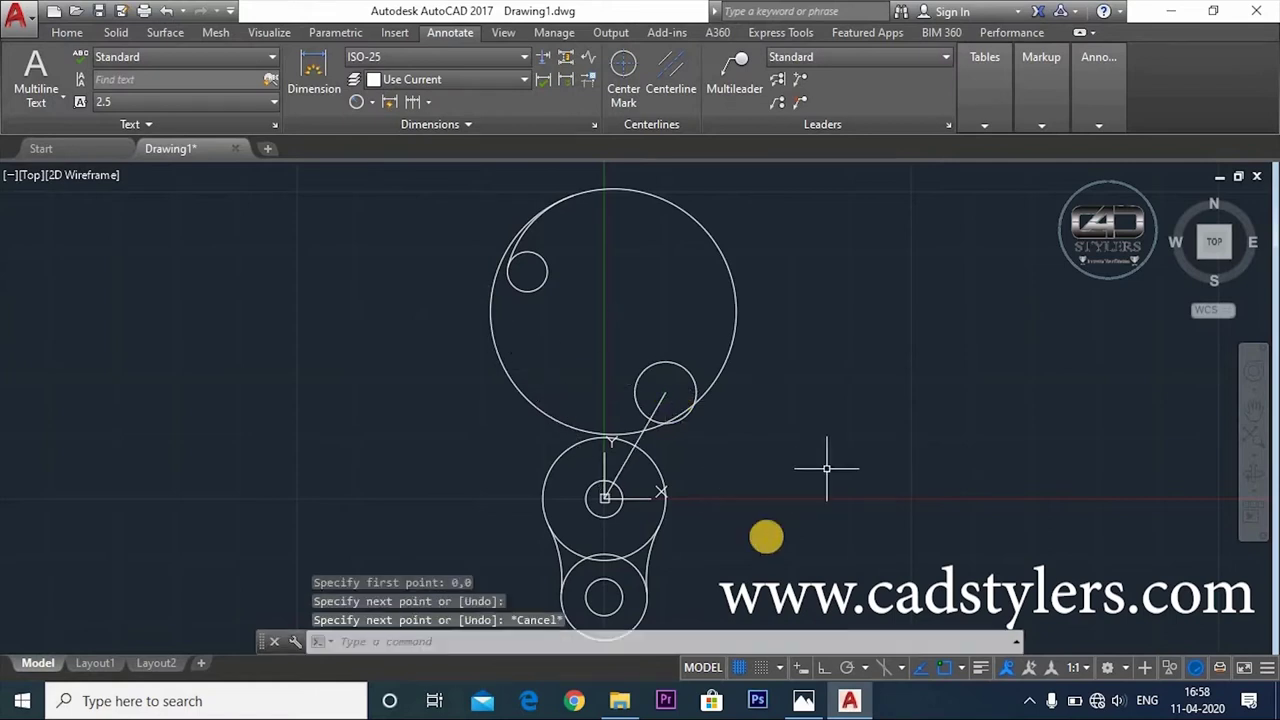
Draw the slanted top-right line
middle_click_drag(833, 439, 773, 508)
type("l")
key("Return")
left_click(710, 175)
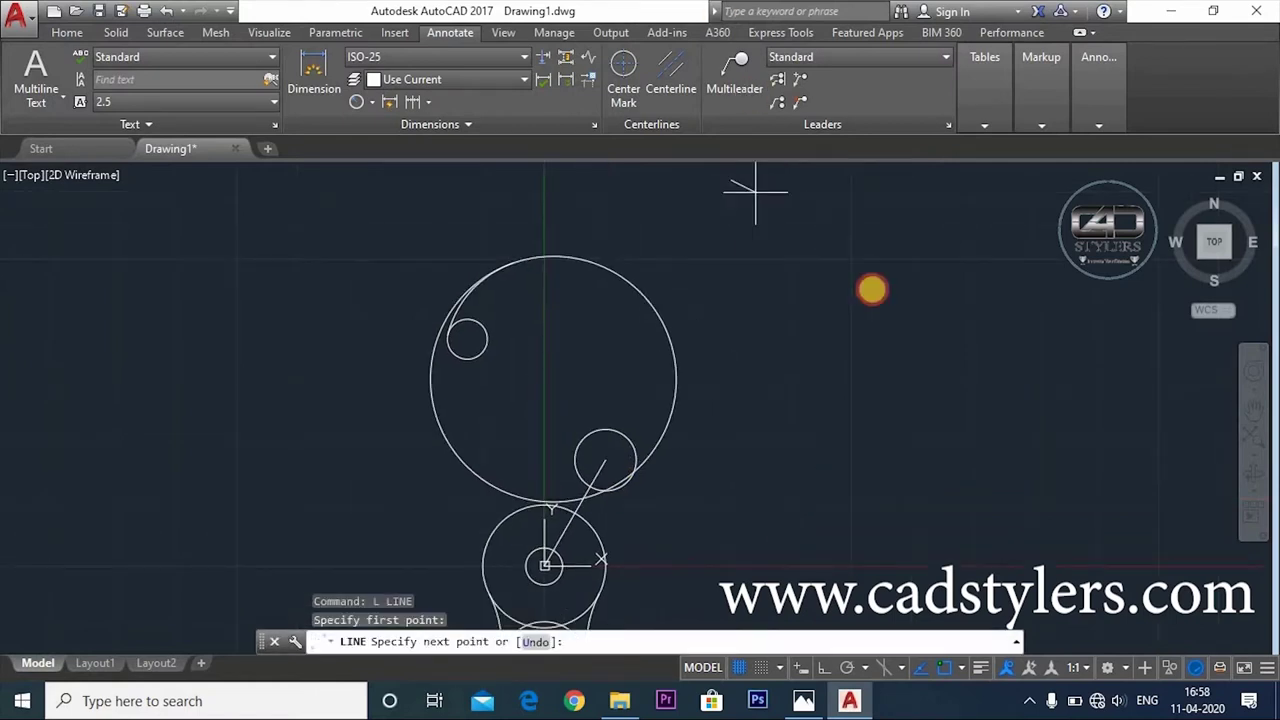
scroll(871, 286, "down", 2)
left_click(890, 281)
key("Escape")
Extend the short centre line up to the slanted line, then view the Exercise 4 reference
type("ex")
key("Return")
key("Return")
left_click(889, 280)
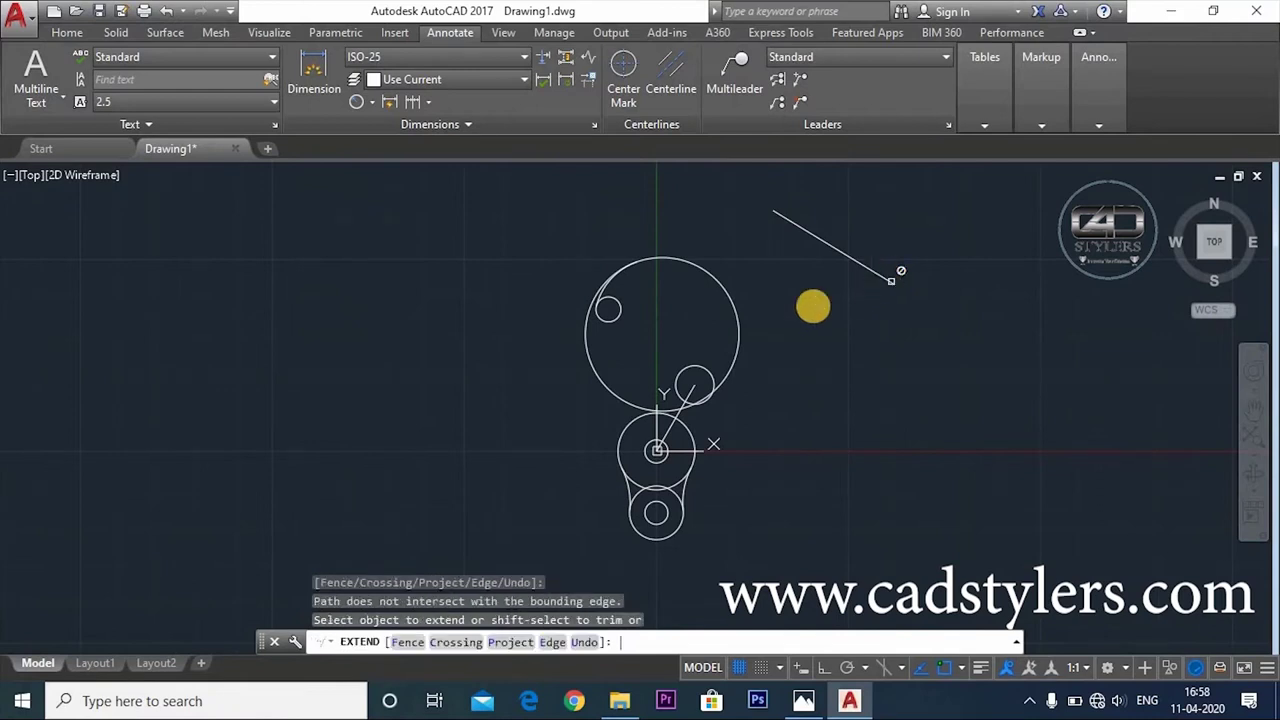
left_click(687, 393)
left_click(703, 366)
left_click(697, 371)
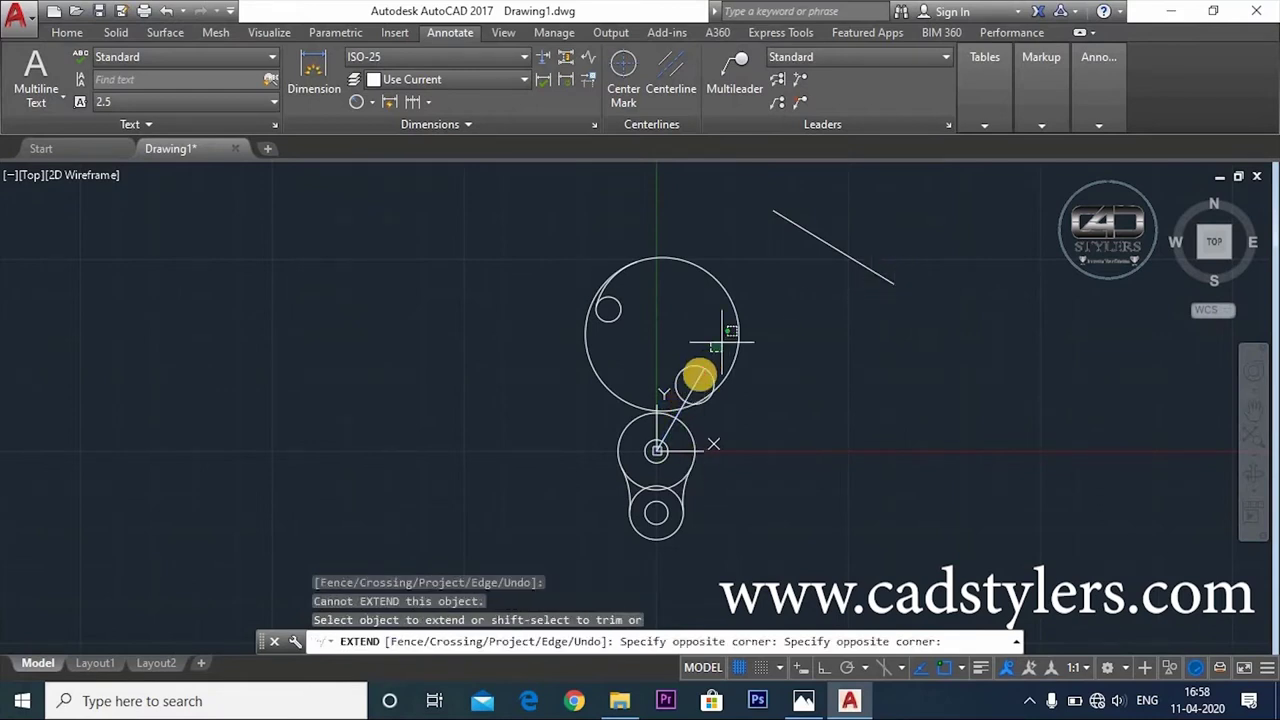
key("alt+Tab")
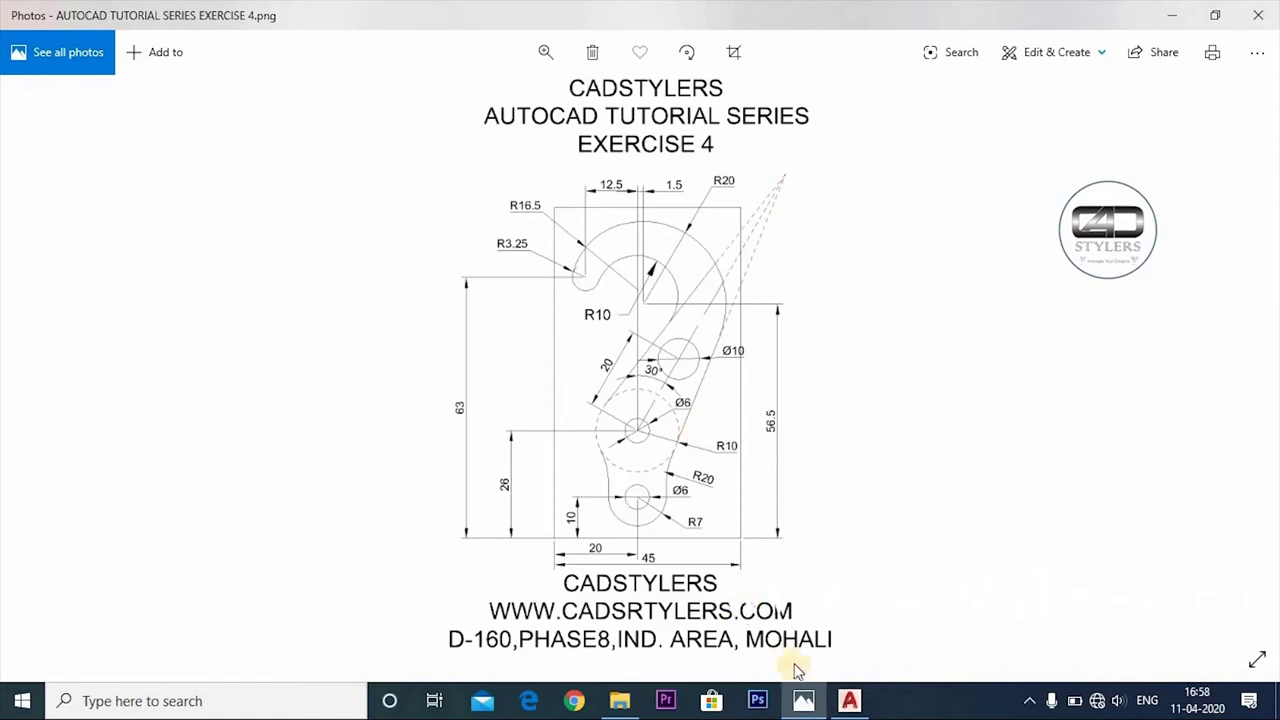
Draw a line tangent to both the large circle and the lower circle
left_click(803, 700)
type("l")
key("Return")
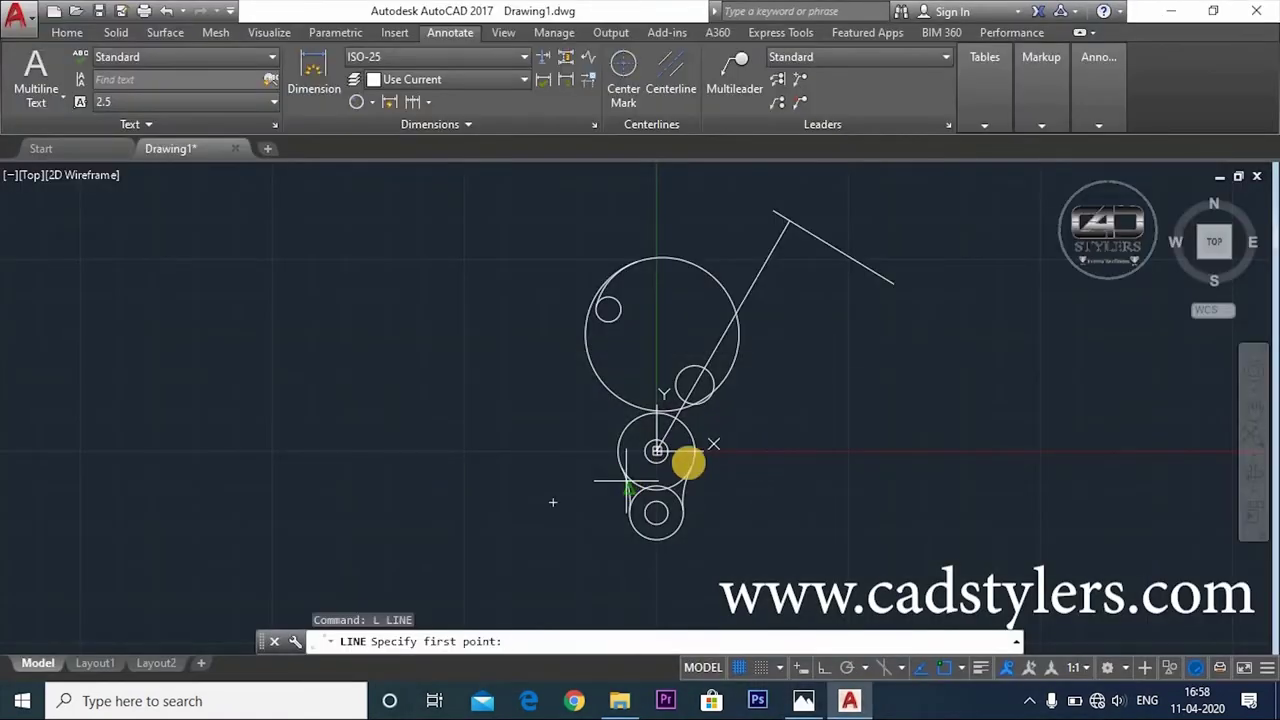
type("tabn")
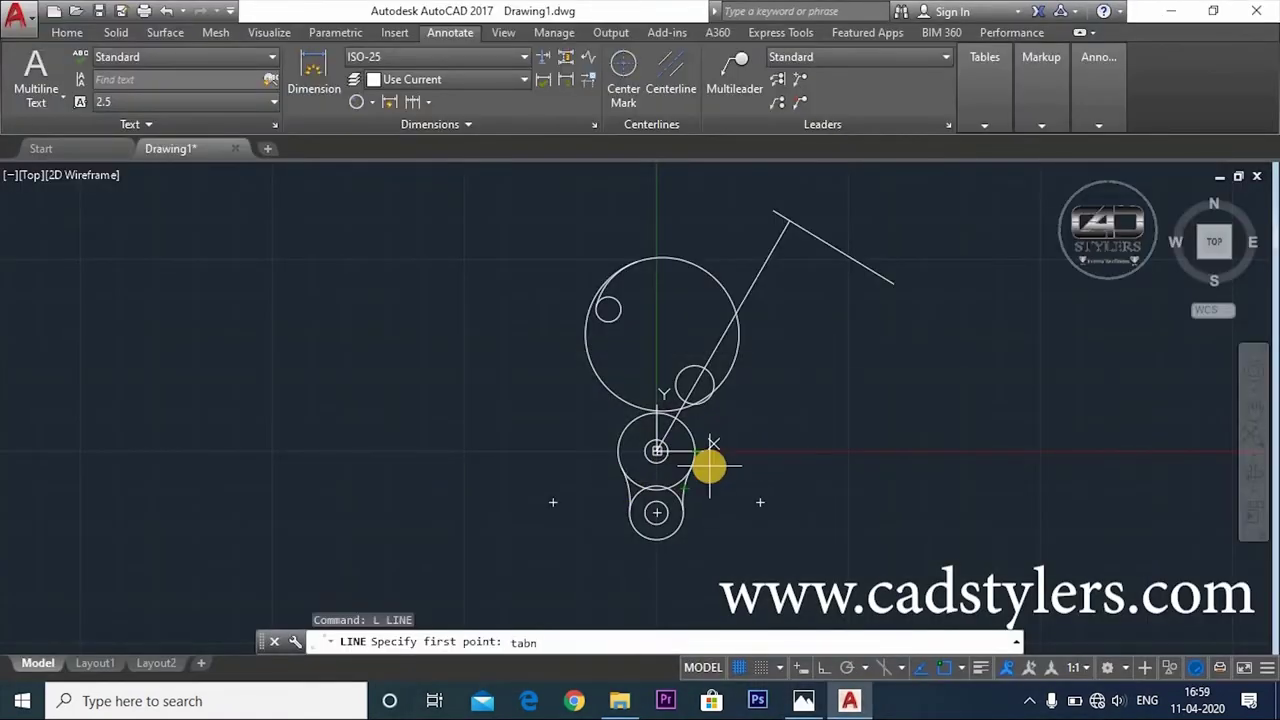
key("Return")
left_click(711, 448)
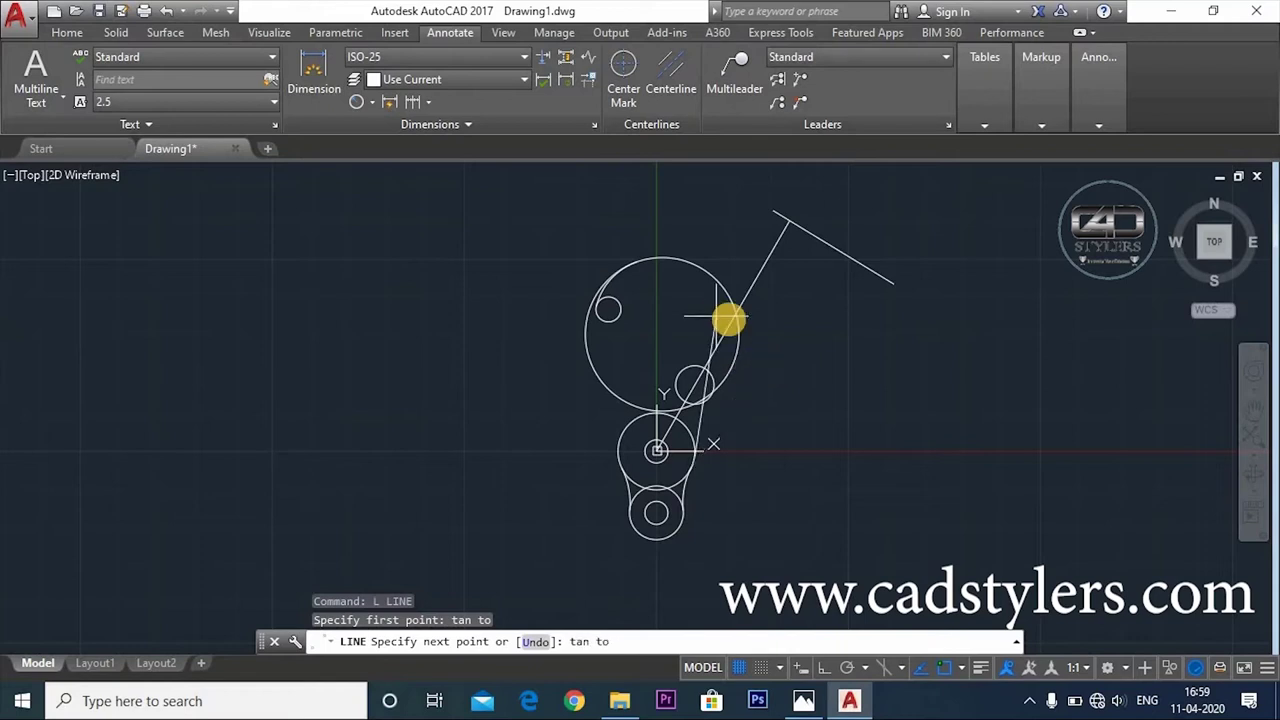
left_click(923, 391)
key("Escape")
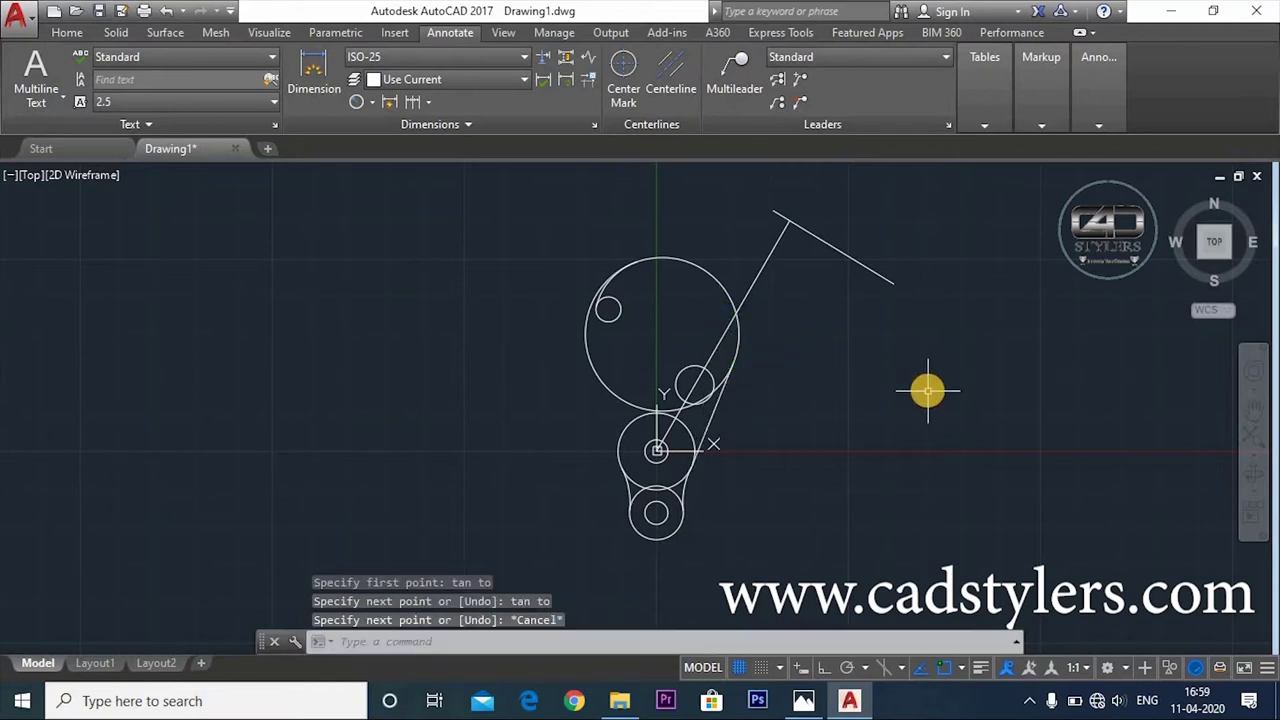
Try extending the new tangent line while checking its top end, then cancel
type("ex")
key("Return")
key("Return")
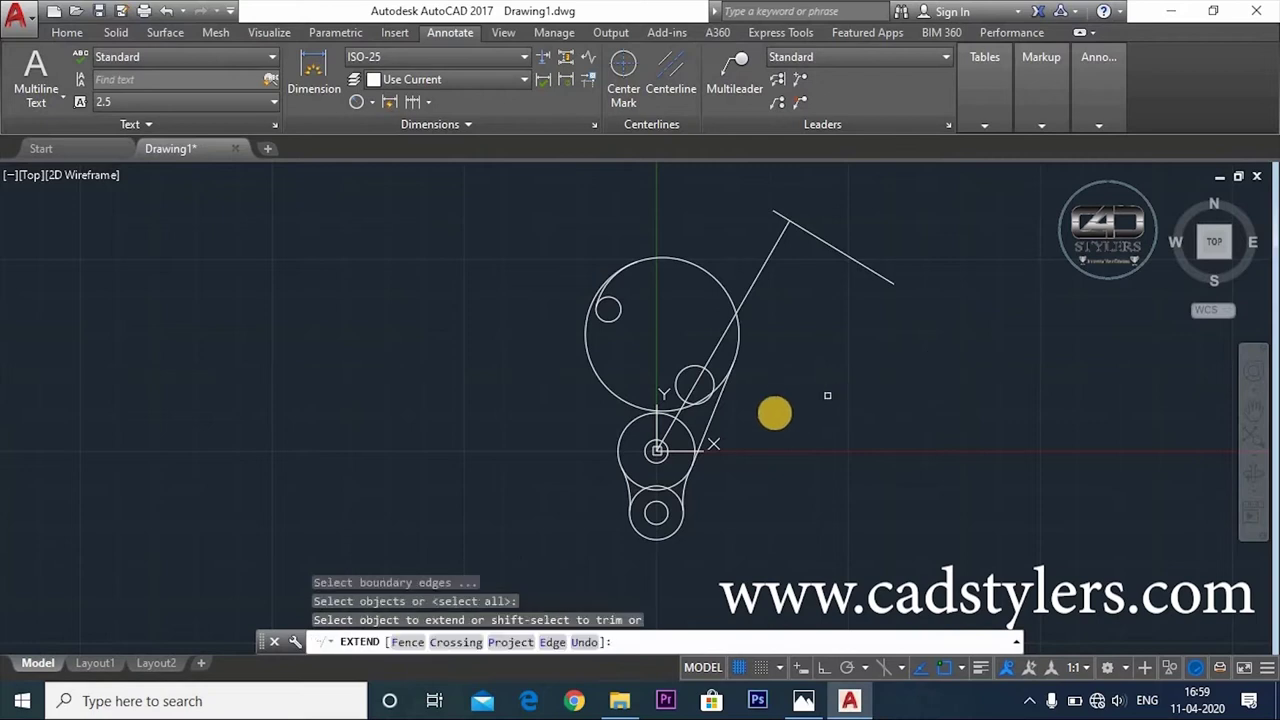
left_click(715, 411)
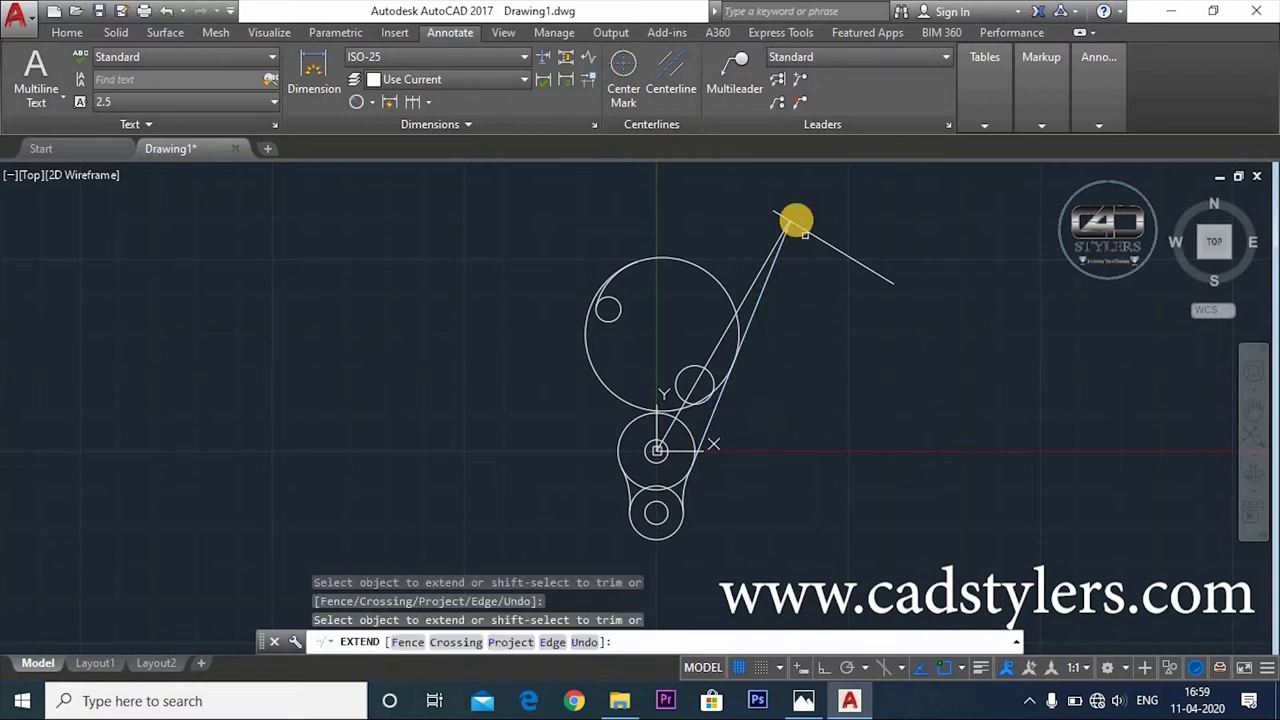
scroll(780, 230, "up", 4)
scroll(763, 245, "up", 2)
mouse_move(763, 257)
middle_mouse_down()
mouse_move(766, 400)
mouse_move(820, 367)
middle_mouse_up()
scroll(766, 400, "down", 2)
key("Escape")
Shift the long slanted line up and to the right
left_click(858, 344)
left_click(838, 407)
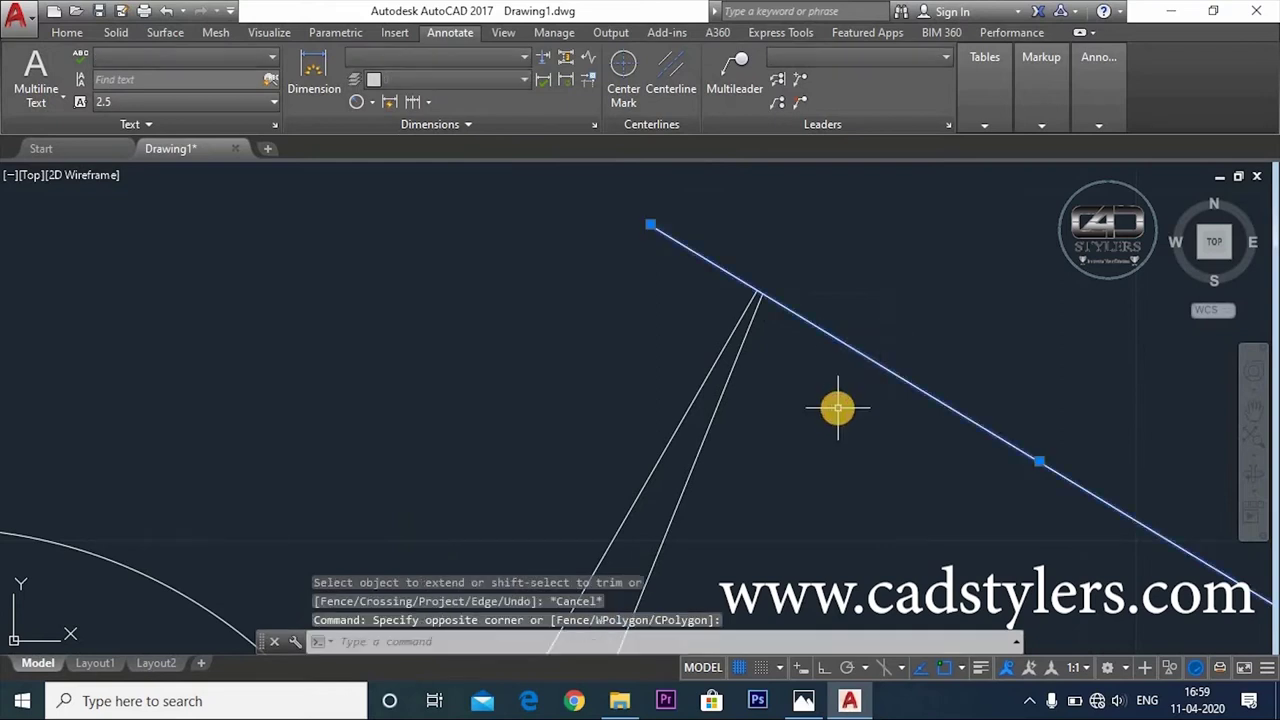
scroll(838, 402, "down", 3)
type("m")
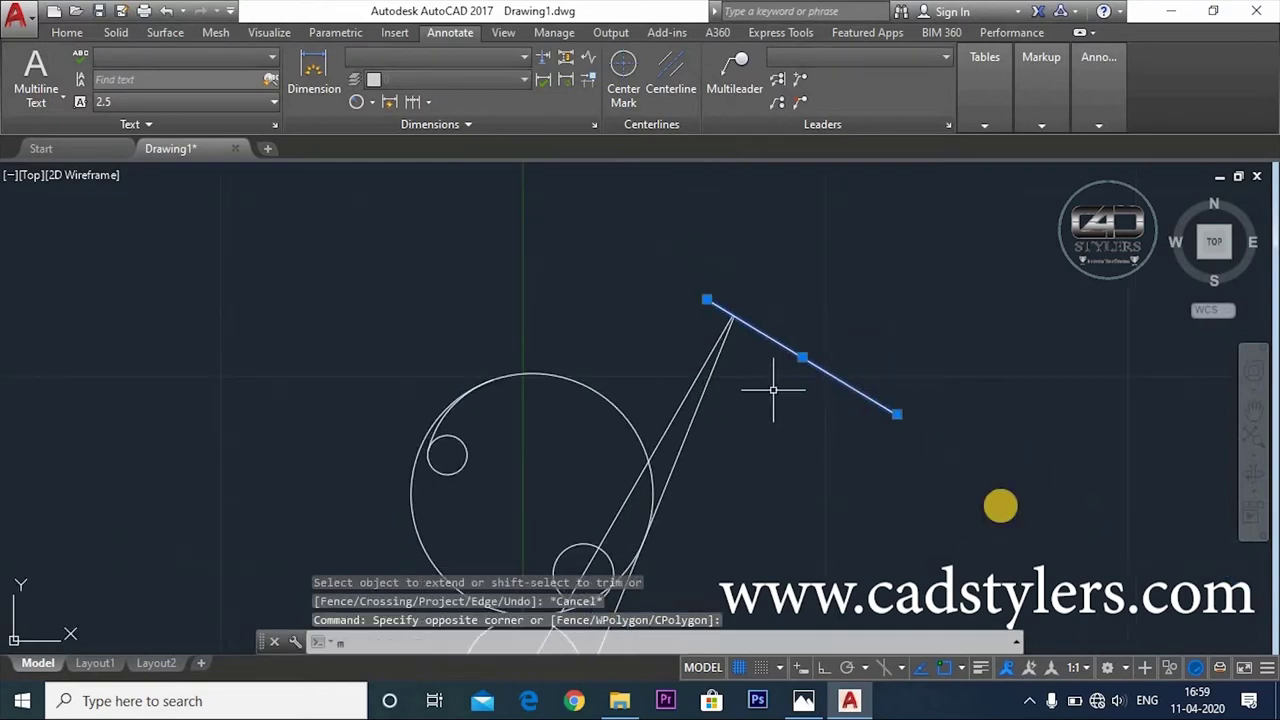
left_click_drag(894, 410, 937, 323)
Extend the tangent line up to meet the slanted line
type("ex")
key("Return")
key("Return")
left_click(720, 347)
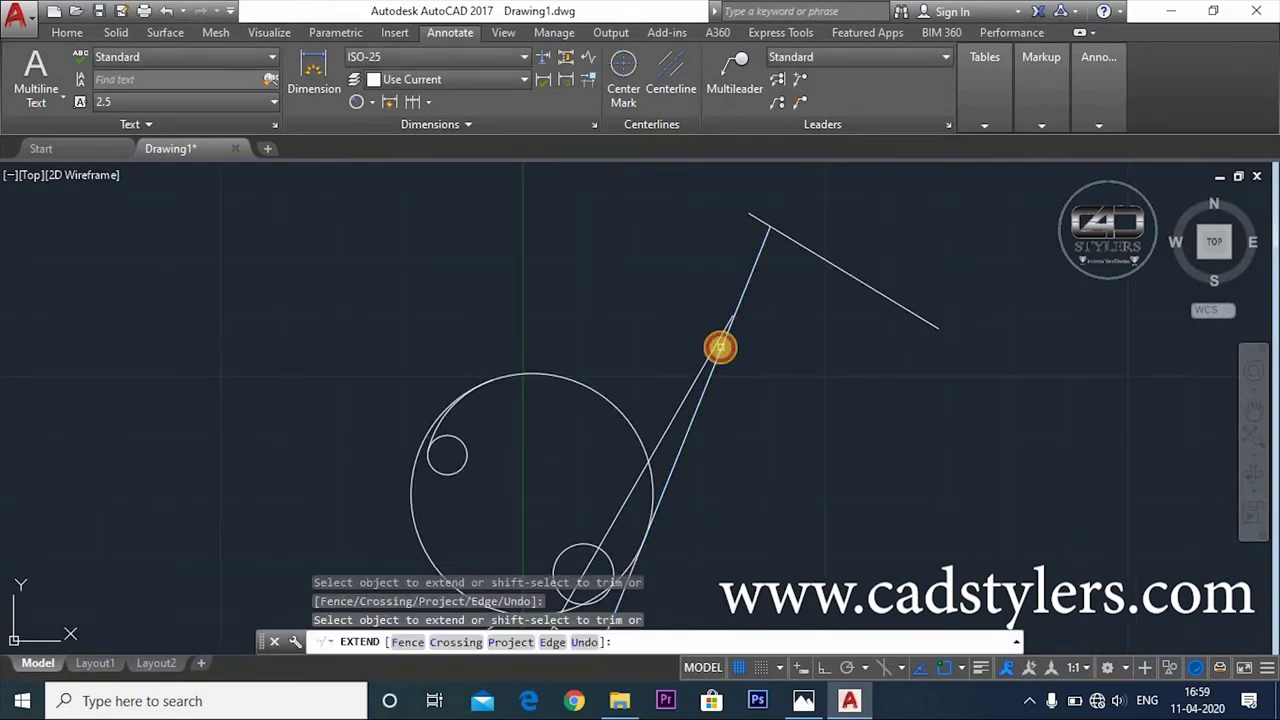
left_click(714, 343)
scroll(758, 333, "up", 3)
key("Escape")
scroll(758, 333, "down", 3)
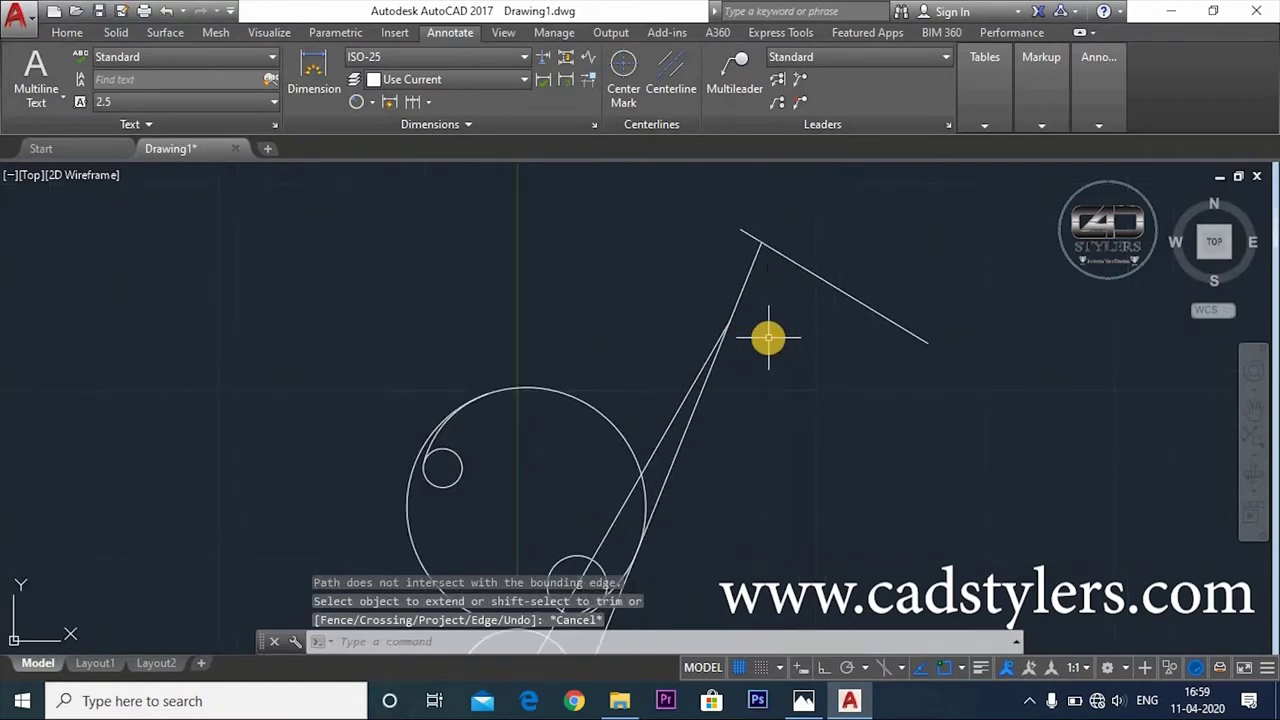
middle_click_drag(768, 338, 769, 318)
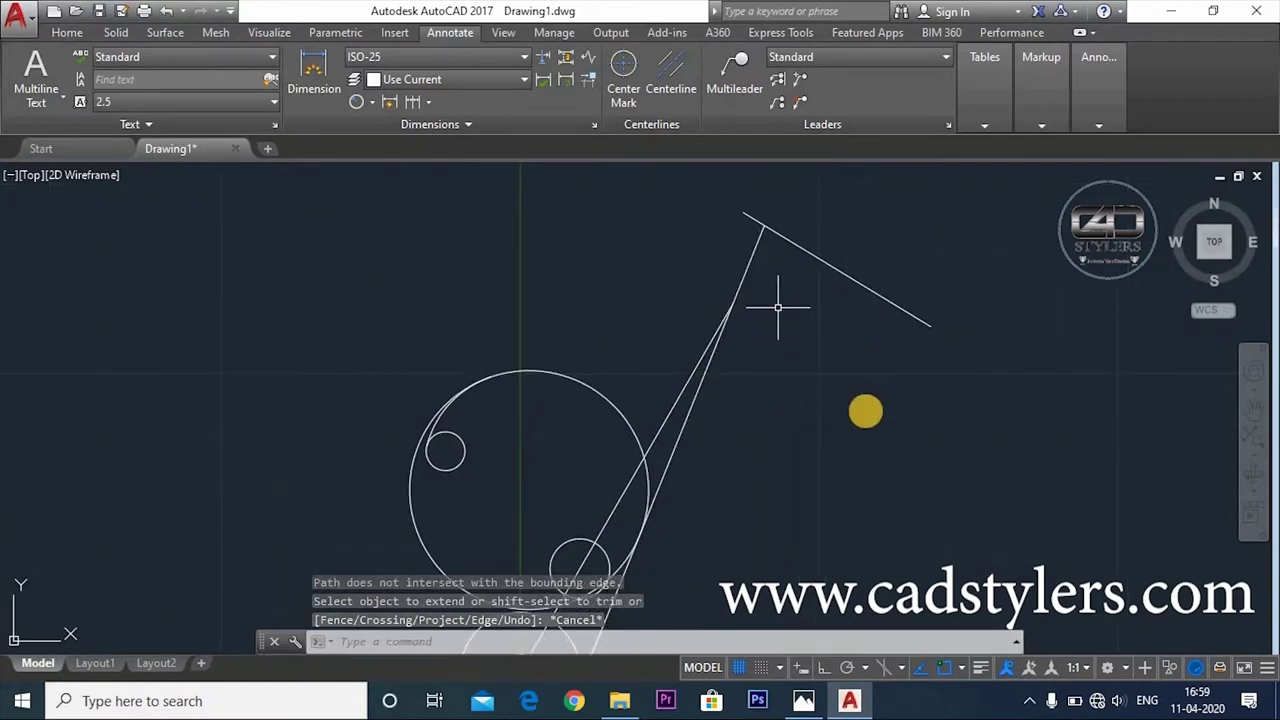
middle_click_drag(859, 422, 889, 346)
key("Escape")
middle_click_drag(831, 440, 834, 413)
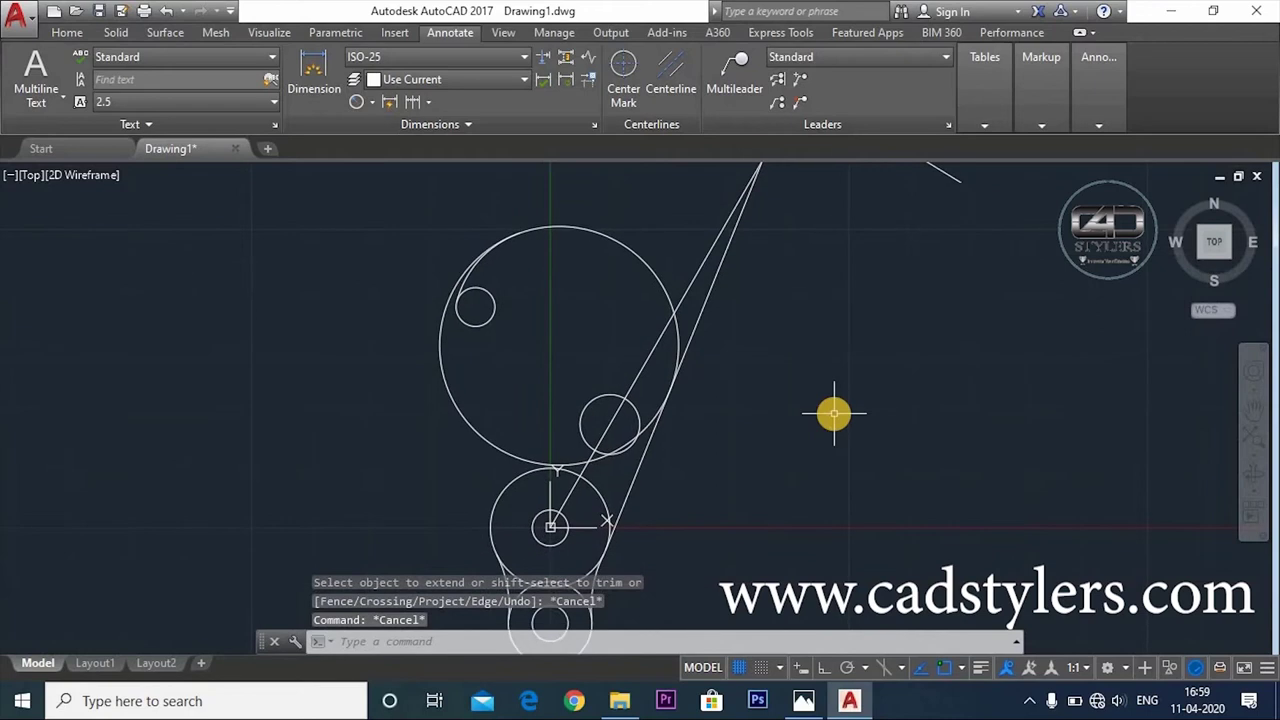
Draw a line from the tangent-line apex down tangent to the lower circle
type("l")
key("Return")
middle_click_drag(821, 300, 854, 526)
left_click(849, 214)
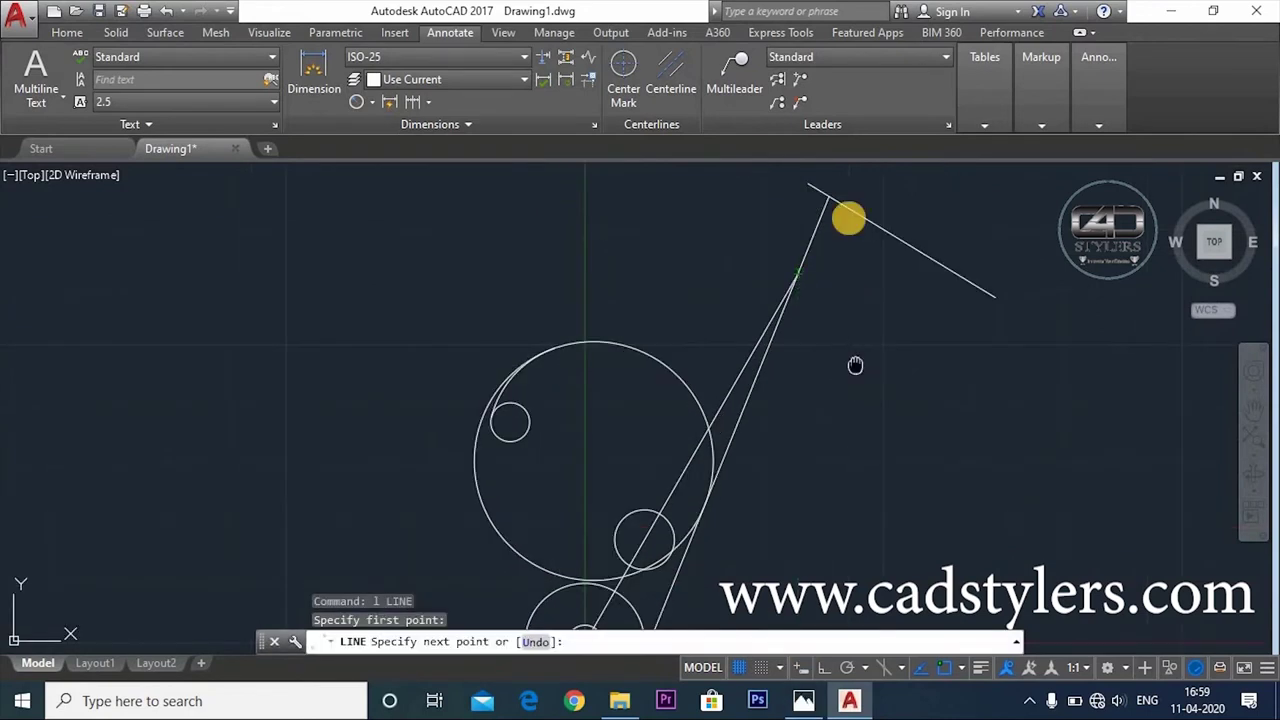
middle_click_drag(745, 621, 740, 363)
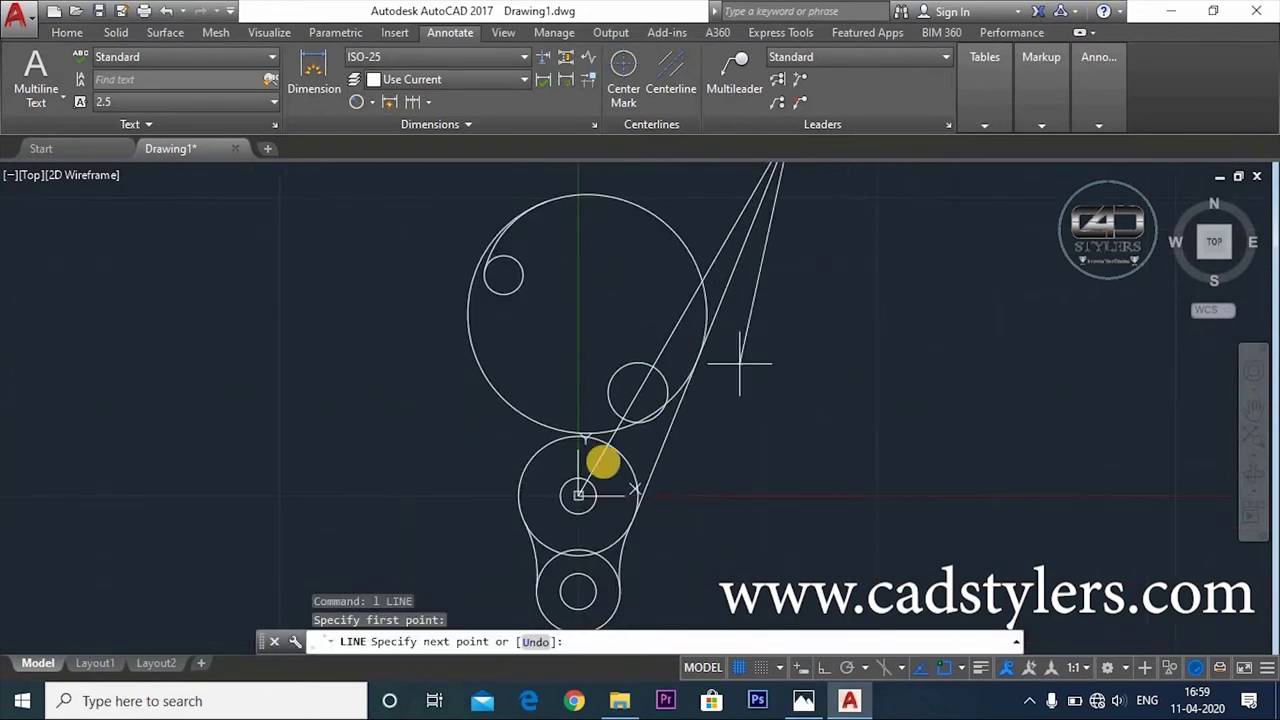
left_click(533, 461)
key("Escape")
Review the drawing, then switch to the Exercise 4 reference image
scroll(849, 423, "down", 2)
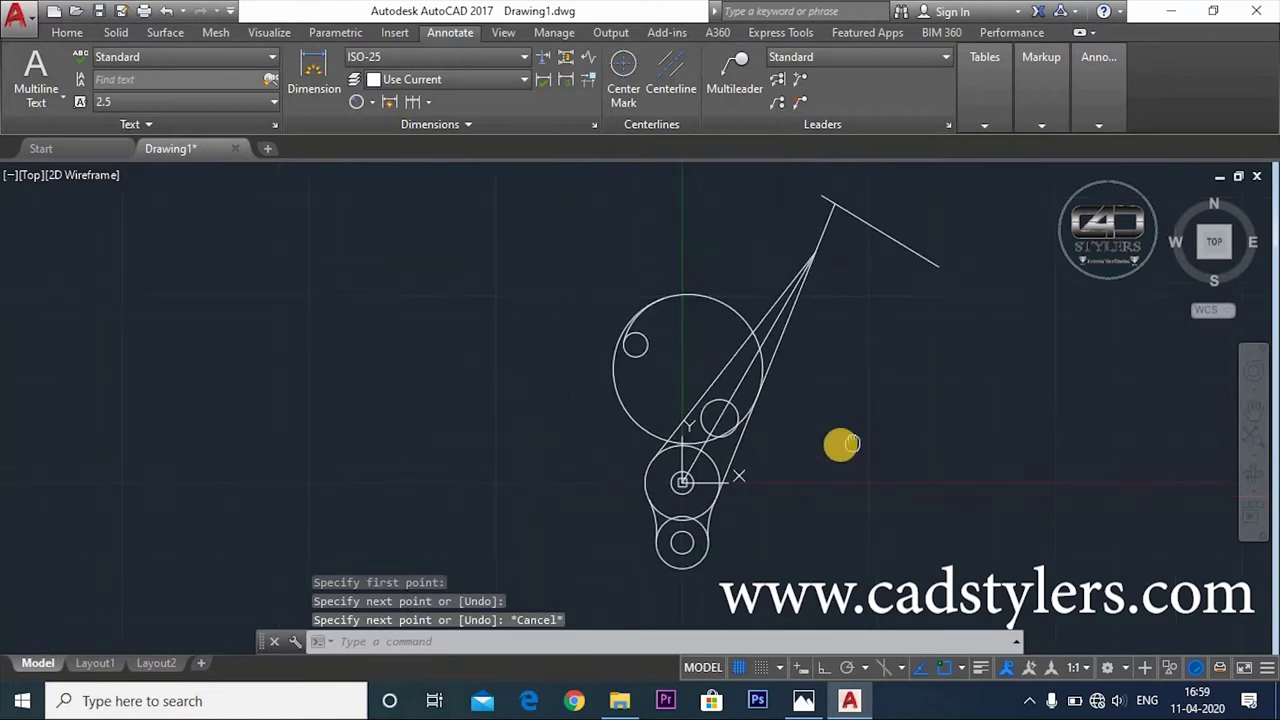
scroll(766, 337, "up", 1)
left_click(818, 430)
scroll(810, 430, "up", 2)
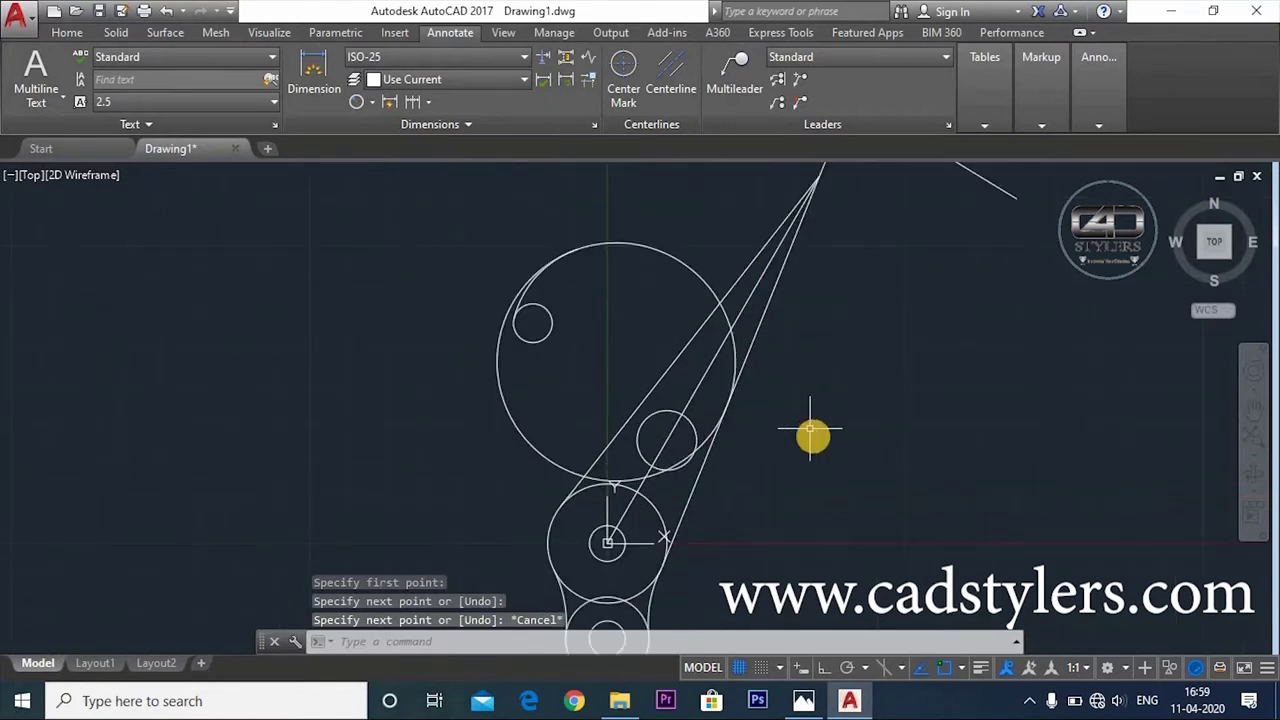
key("Escape")
key("alt+Tab")
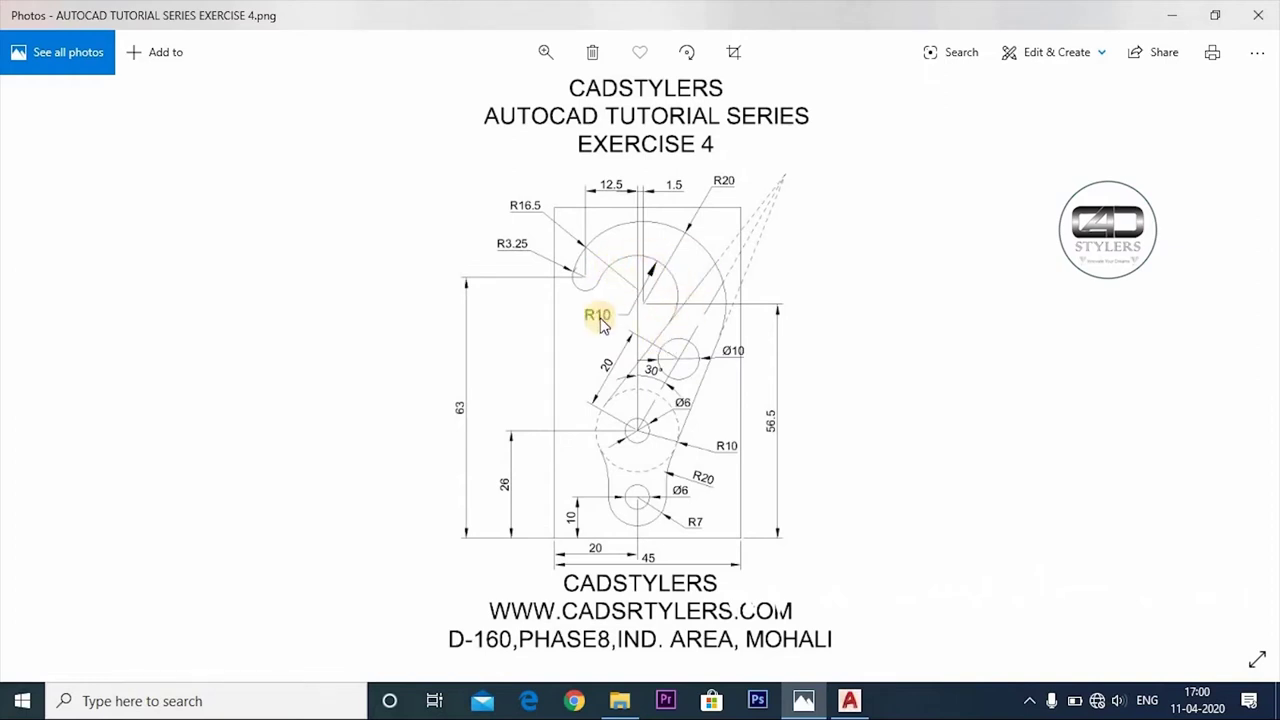
Add an R10 circle tangent to two objects using the tangent-tangent-radius option
left_click(803, 700)
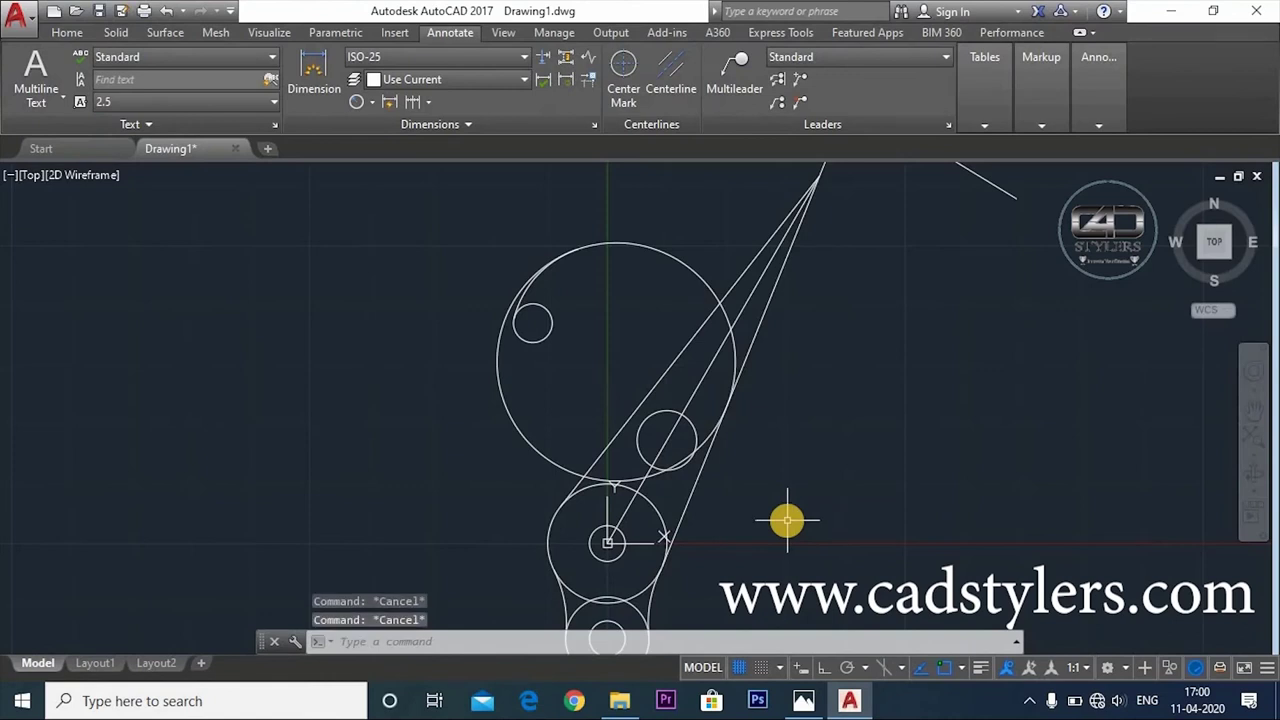
type("c")
key("Return")
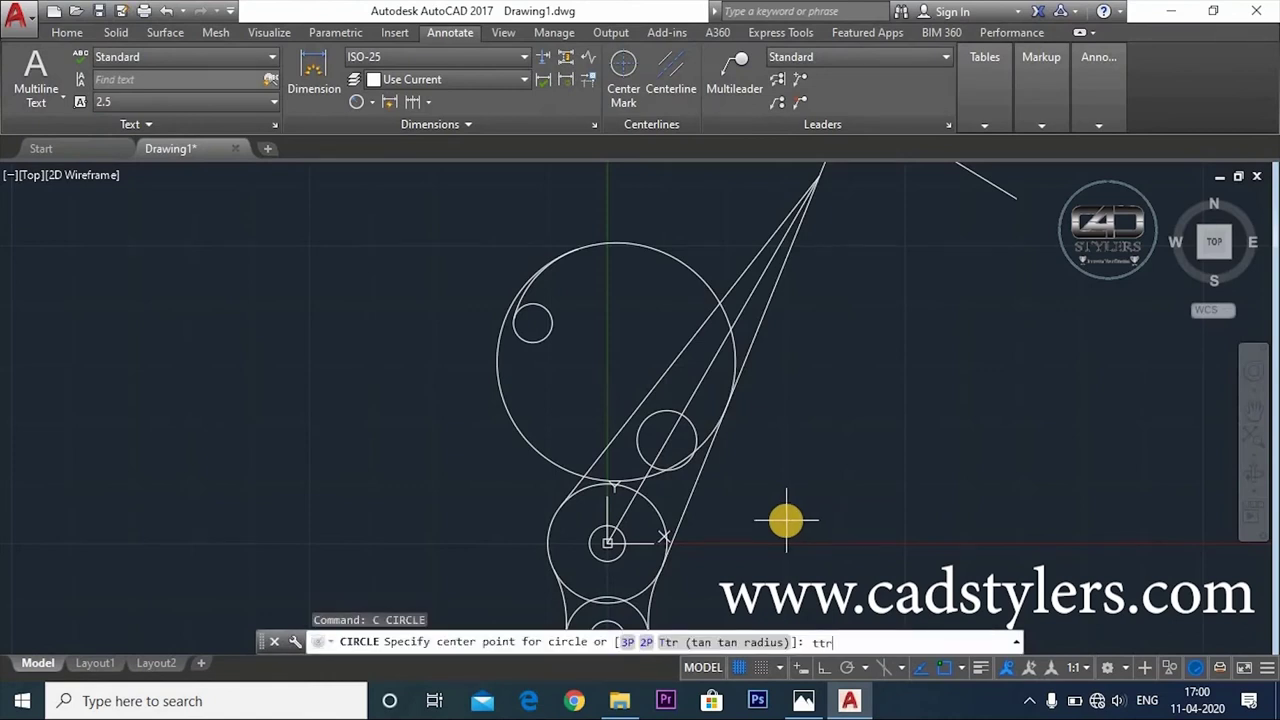
key("Return")
left_click(551, 331)
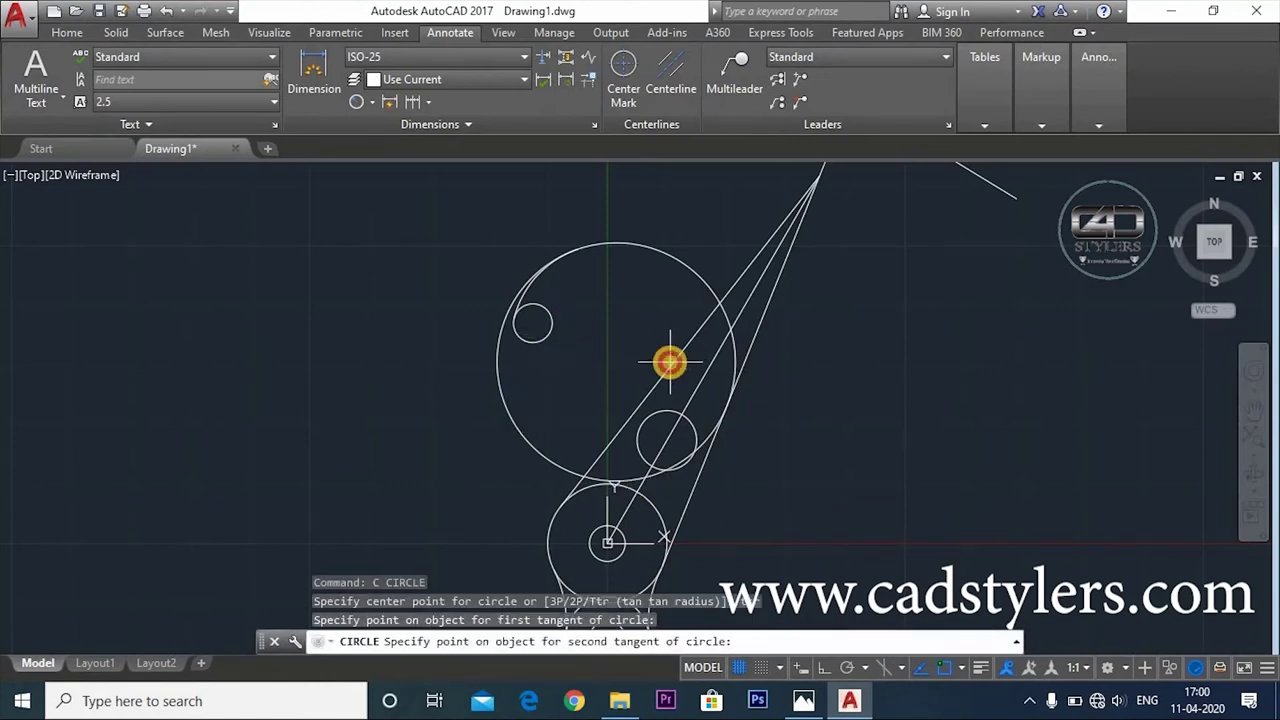
left_click(669, 362)
type("0")
key("Return")
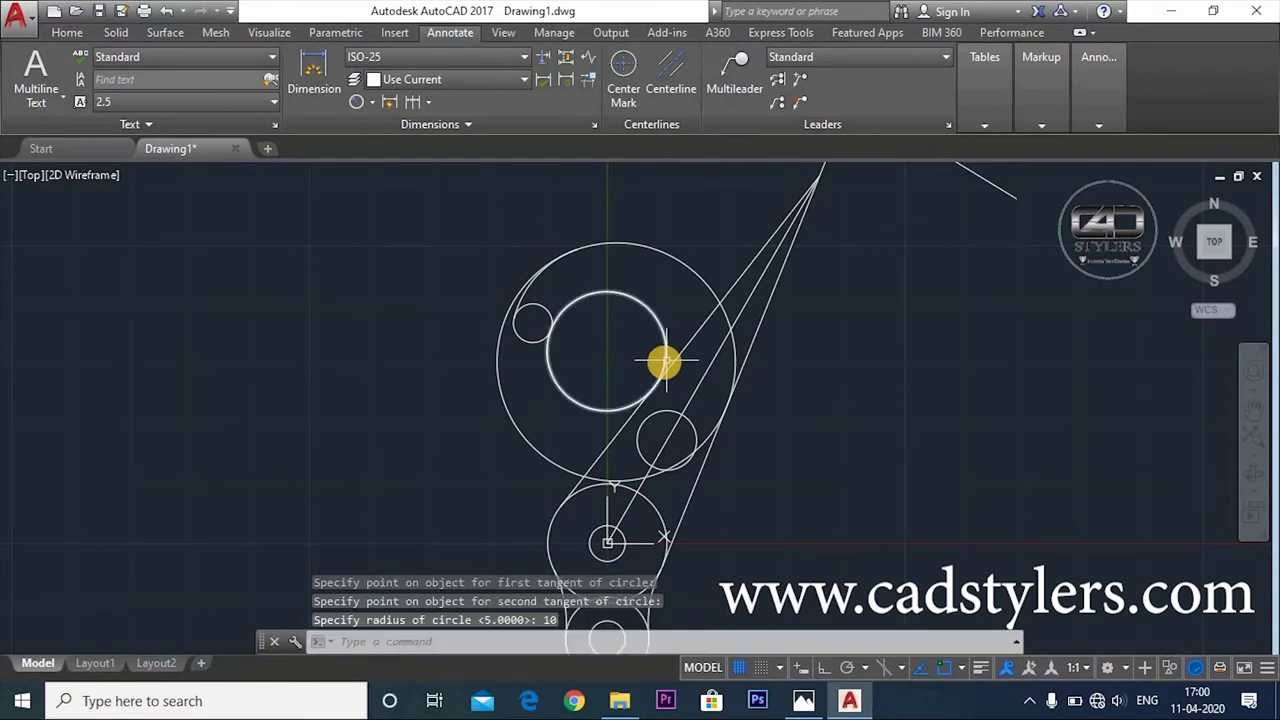
key("Escape")
Trim away the lower-left arcs of the circles
type("tr")
key("Return")
key("Return")
left_click(594, 390)
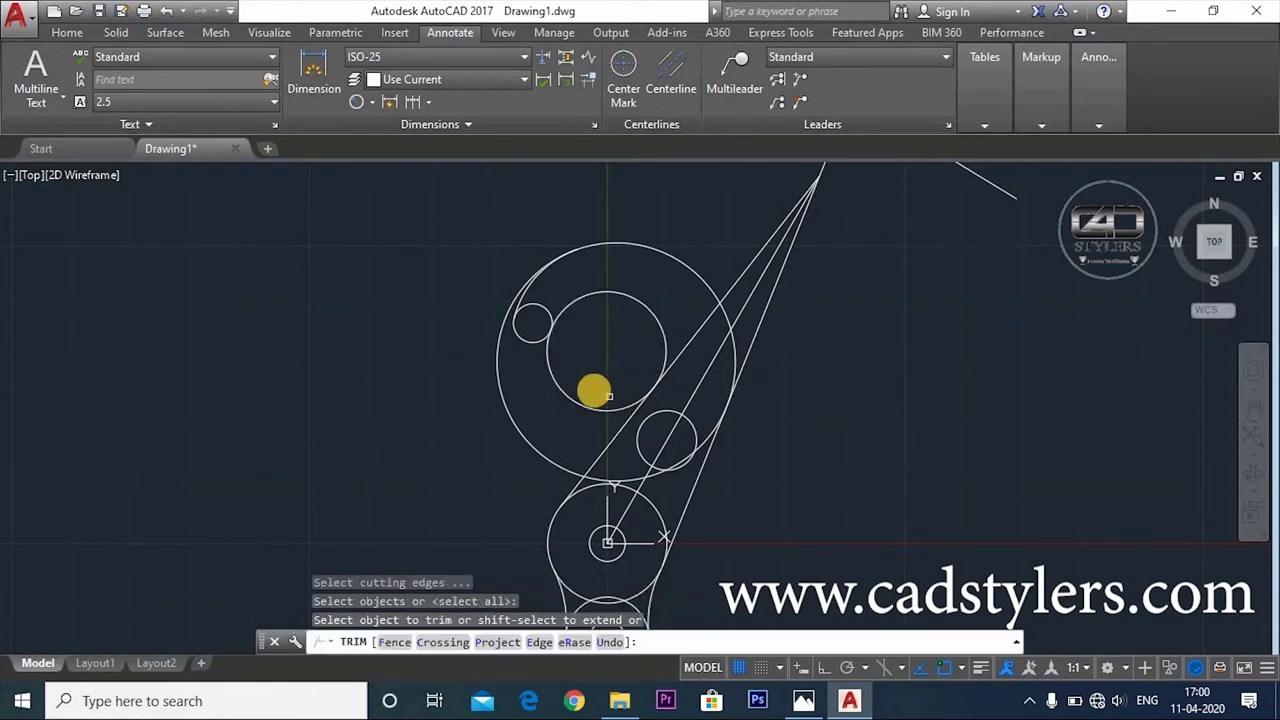
left_click(568, 428)
left_click(568, 428)
left_click_drag(543, 443, 487, 468)
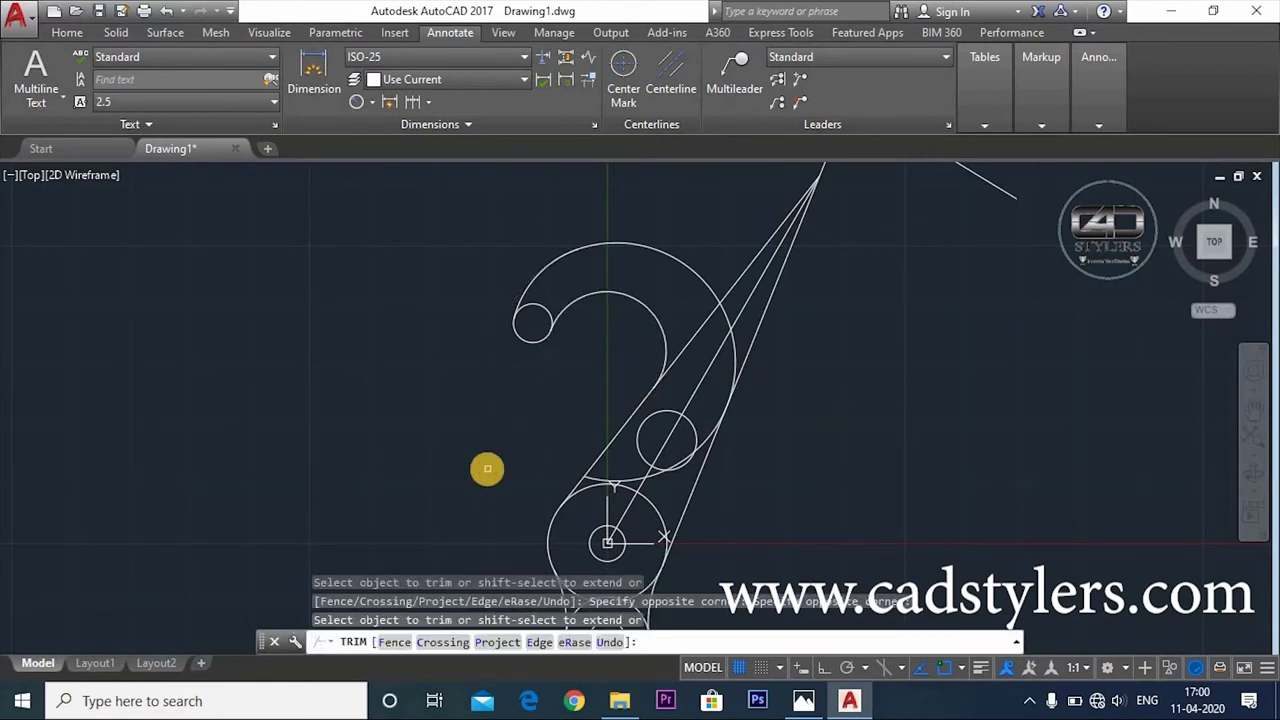
left_click(635, 480)
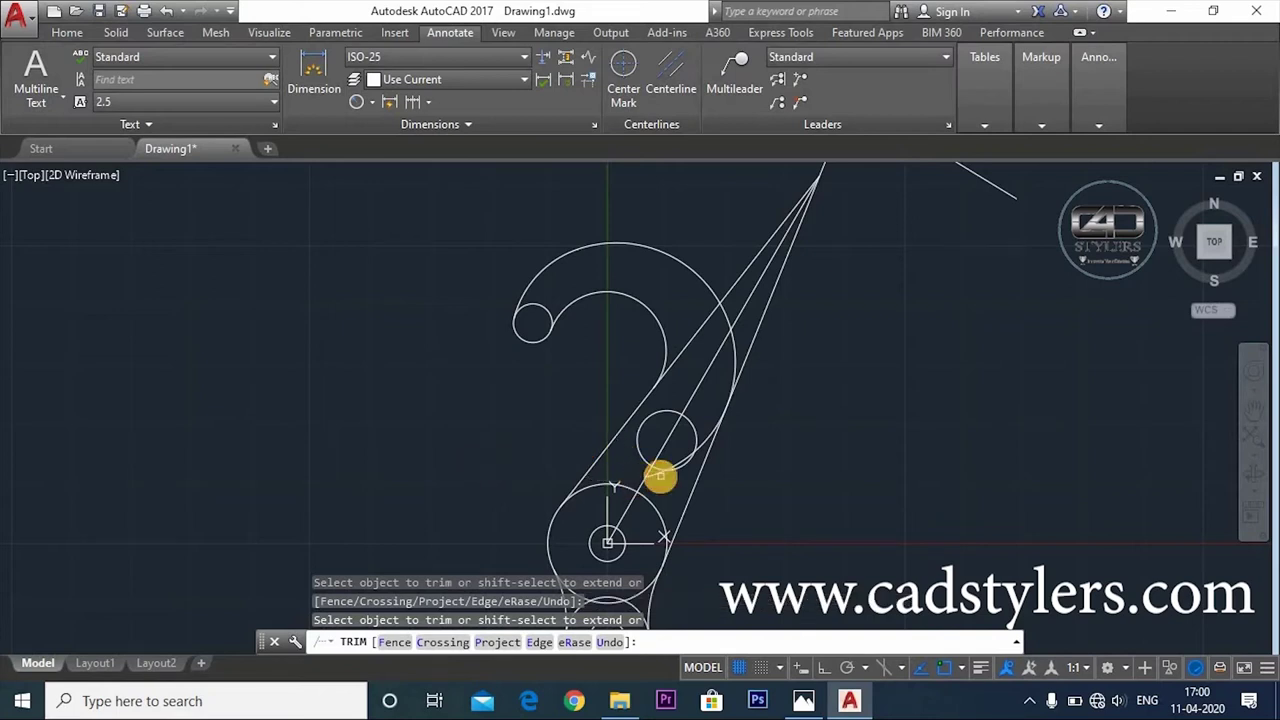
Trim the upper ends of the angled lines, then bring up the Exercise 4 reference
left_click(706, 438)
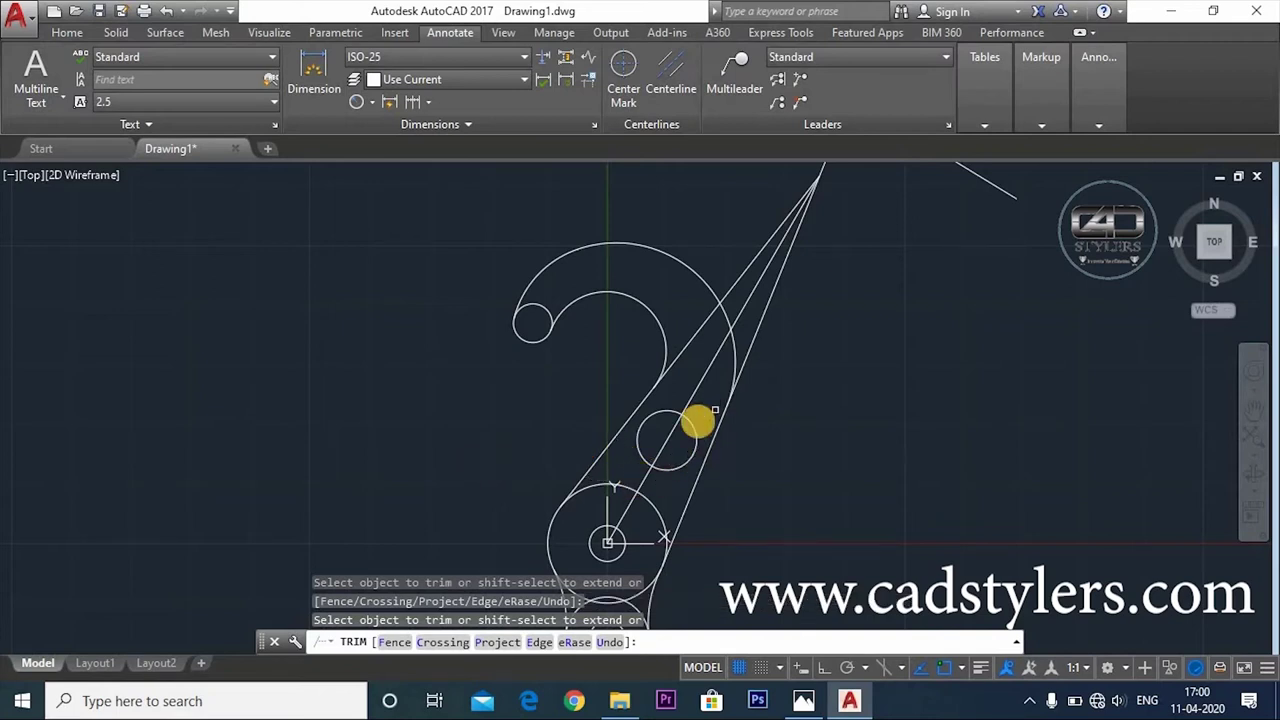
left_click(786, 400)
middle_click_drag(786, 400, 808, 457)
left_click(845, 305)
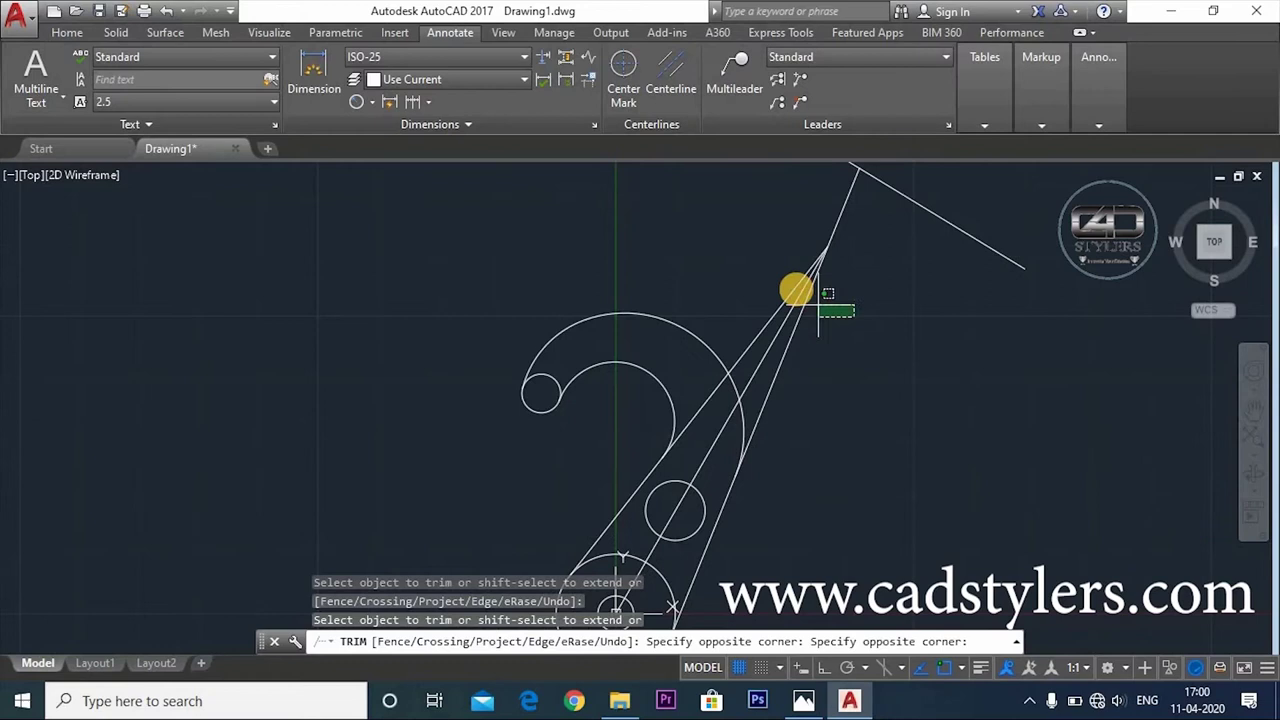
left_click(766, 277)
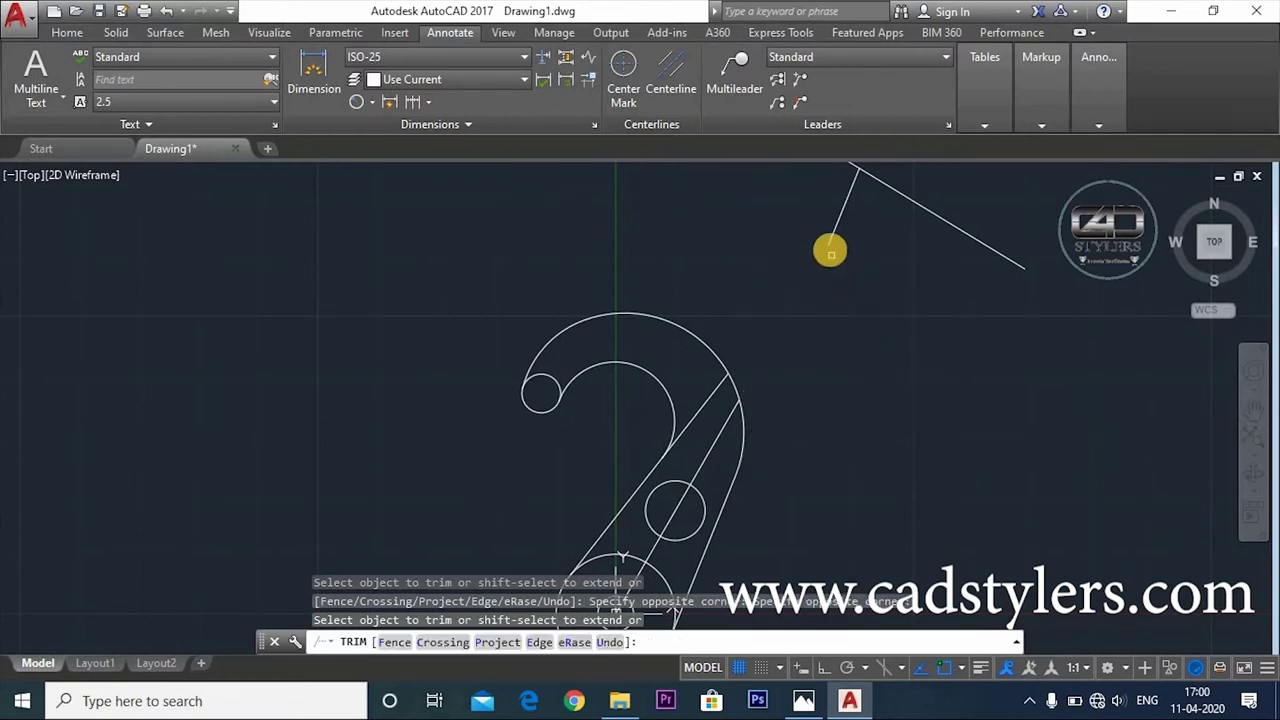
left_click(830, 250)
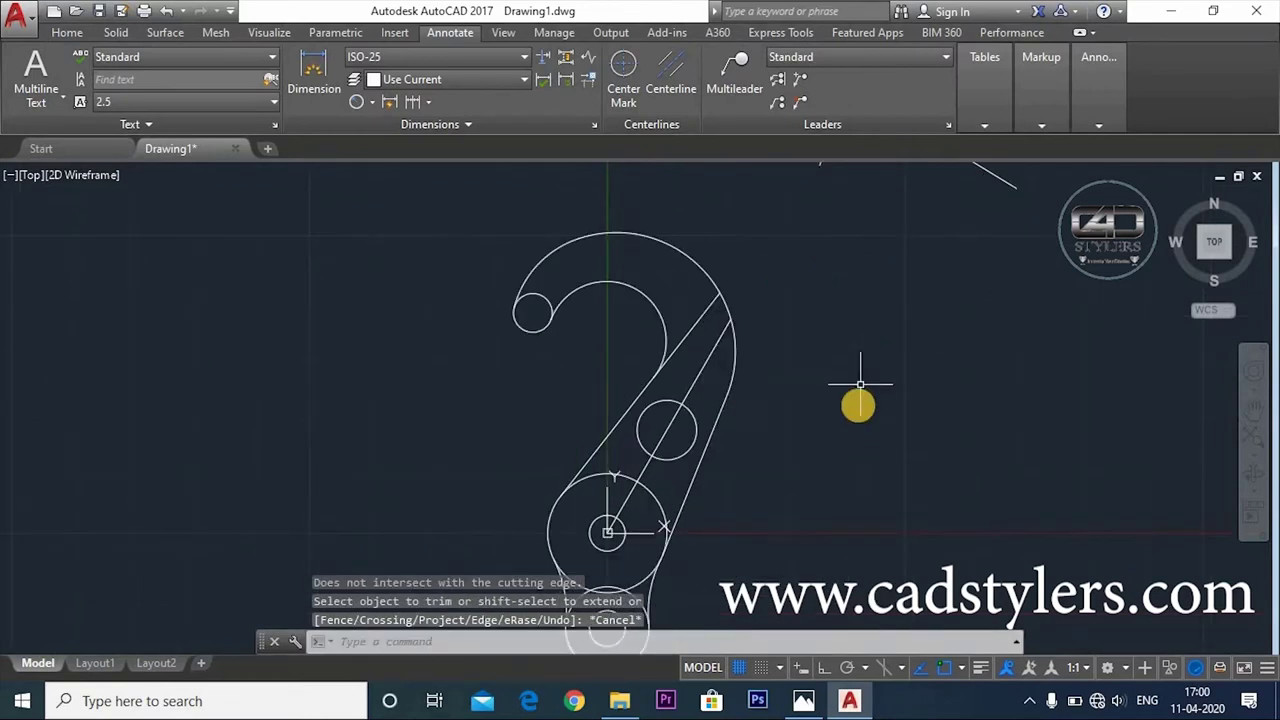
left_click(803, 700)
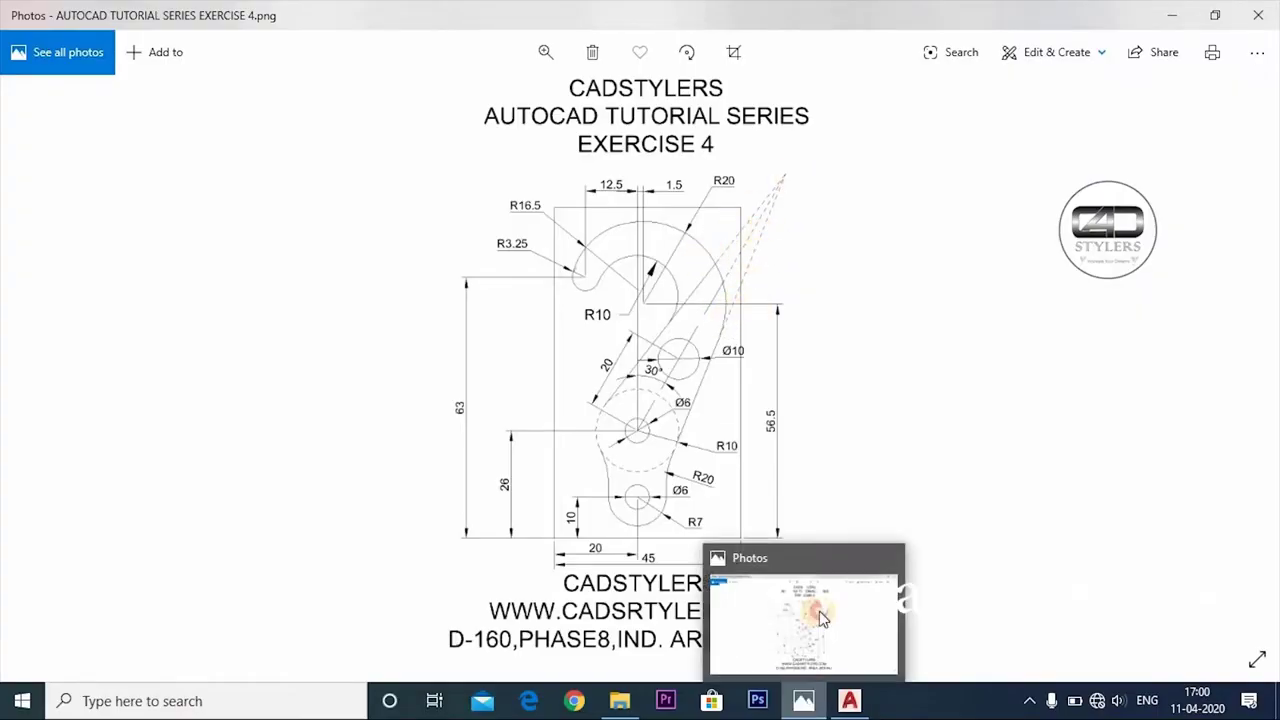
Draw a line from the hook's right edge up to the construction-line apex
left_click(803, 700)
scroll(846, 418, "down", 1)
scroll(791, 300, "up", 1)
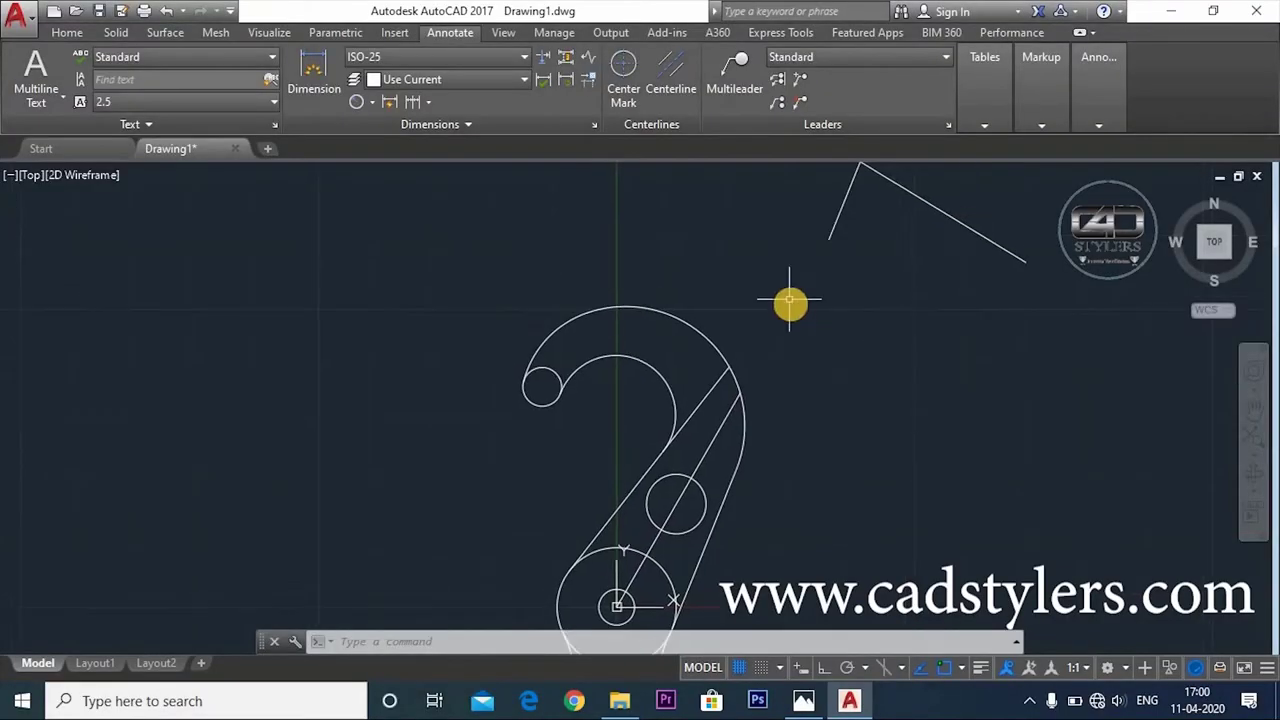
key("Escape")
key("Escape")
type("l")
key("Return")
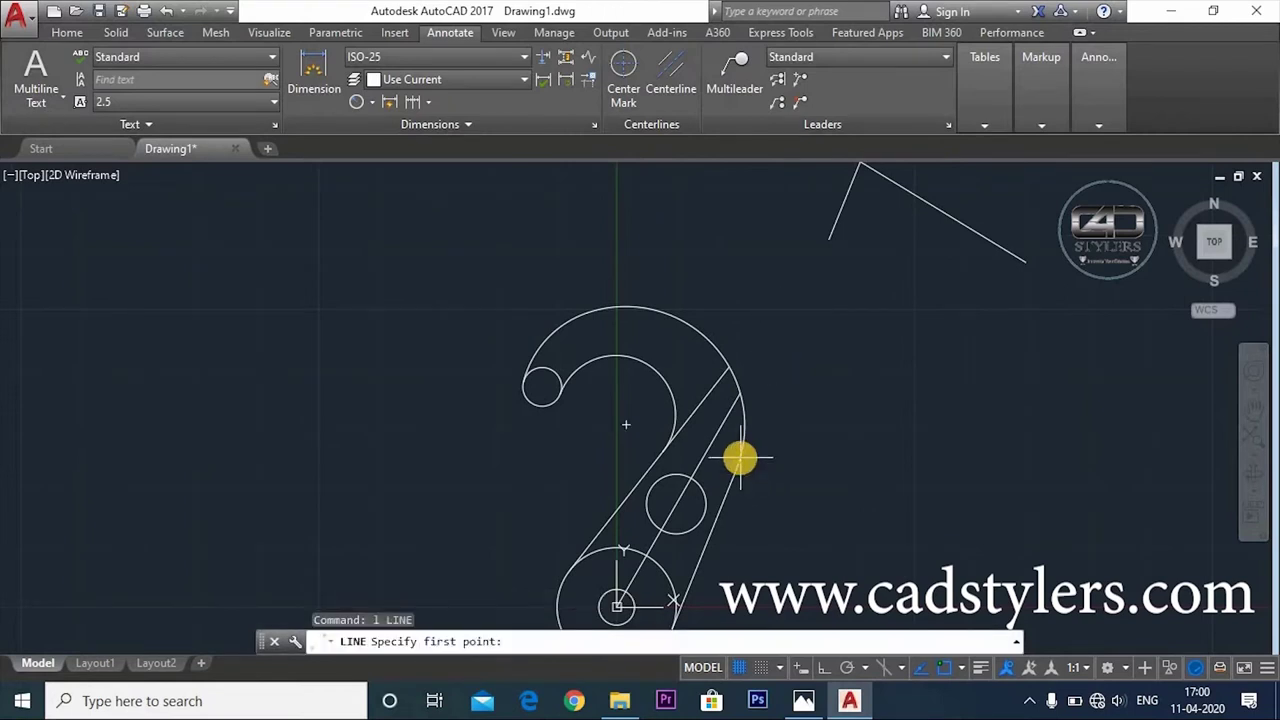
left_click(731, 477)
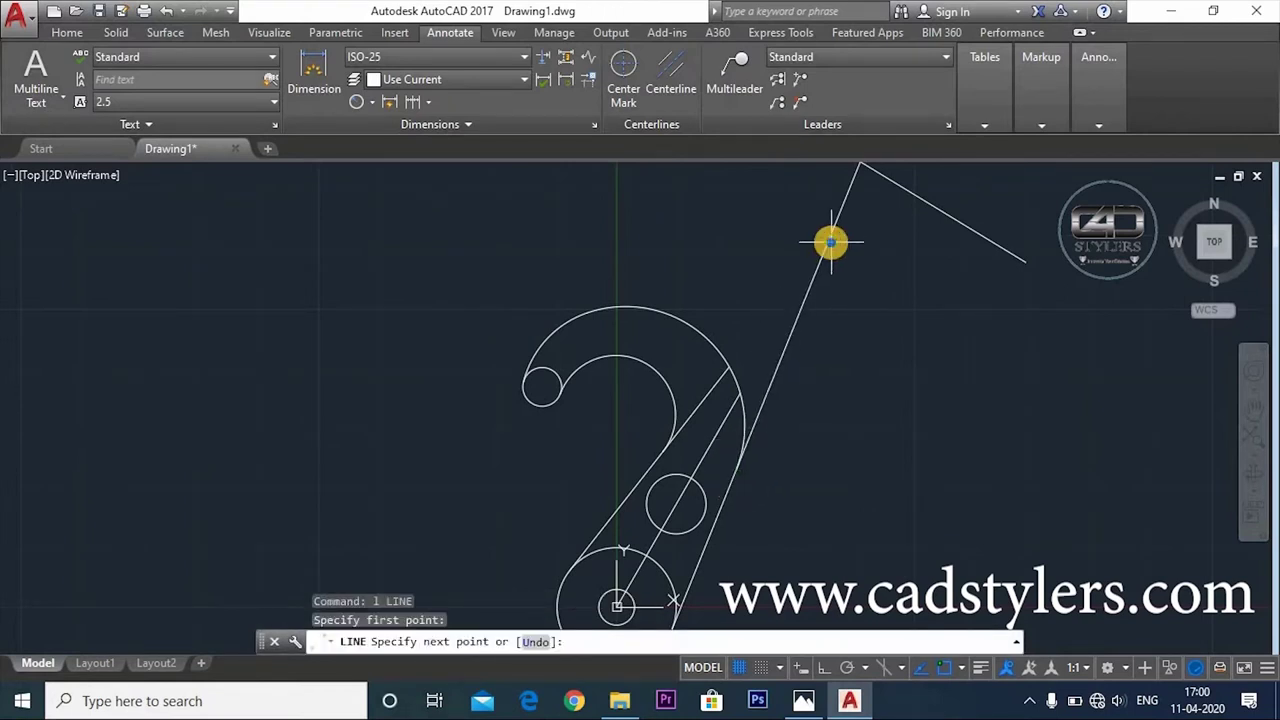
left_click(830, 239)
right_click(838, 246)
left_click(880, 256)
Draw a second line from the hook's arc to the same apex point
key("Return")
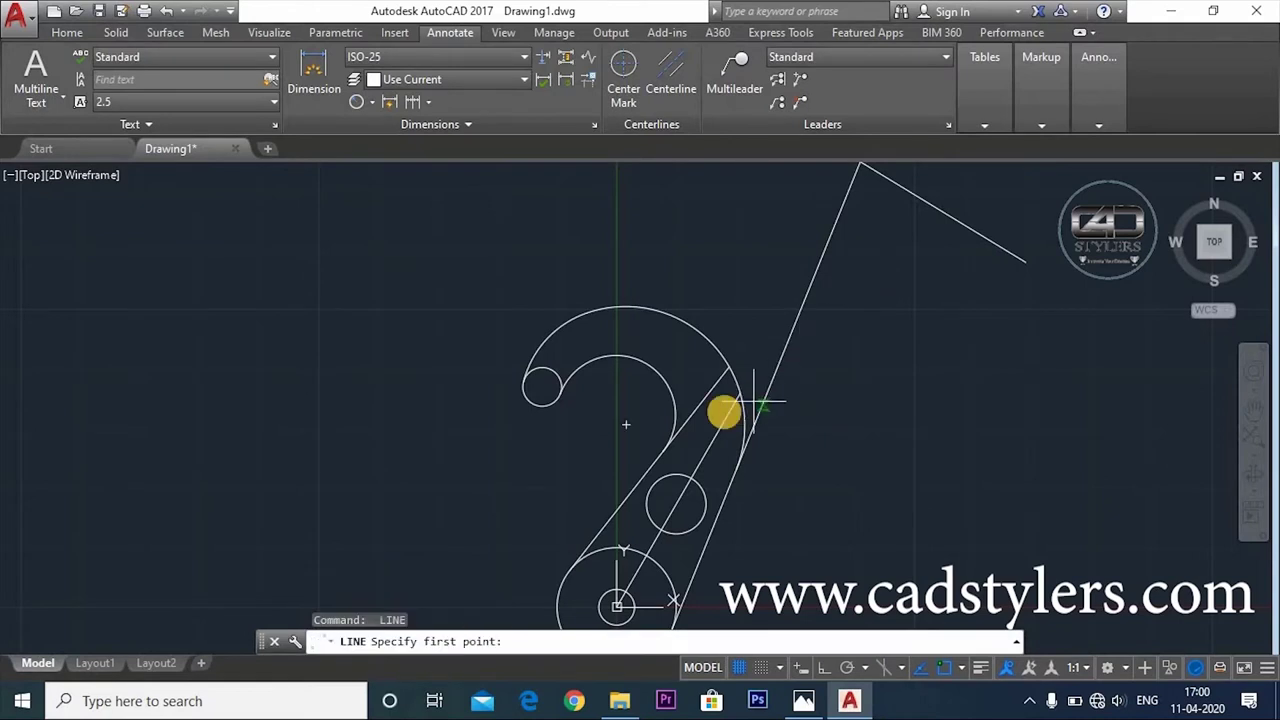
left_click(740, 384)
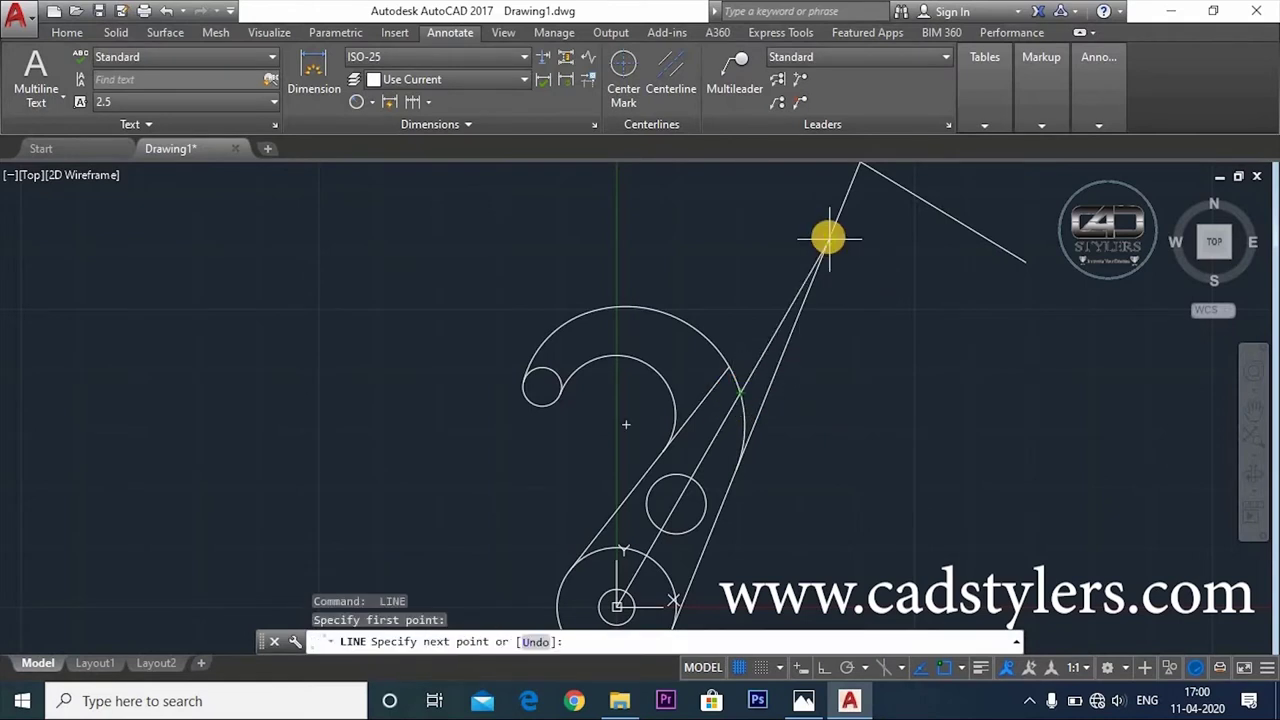
left_click(828, 238)
key("Escape")
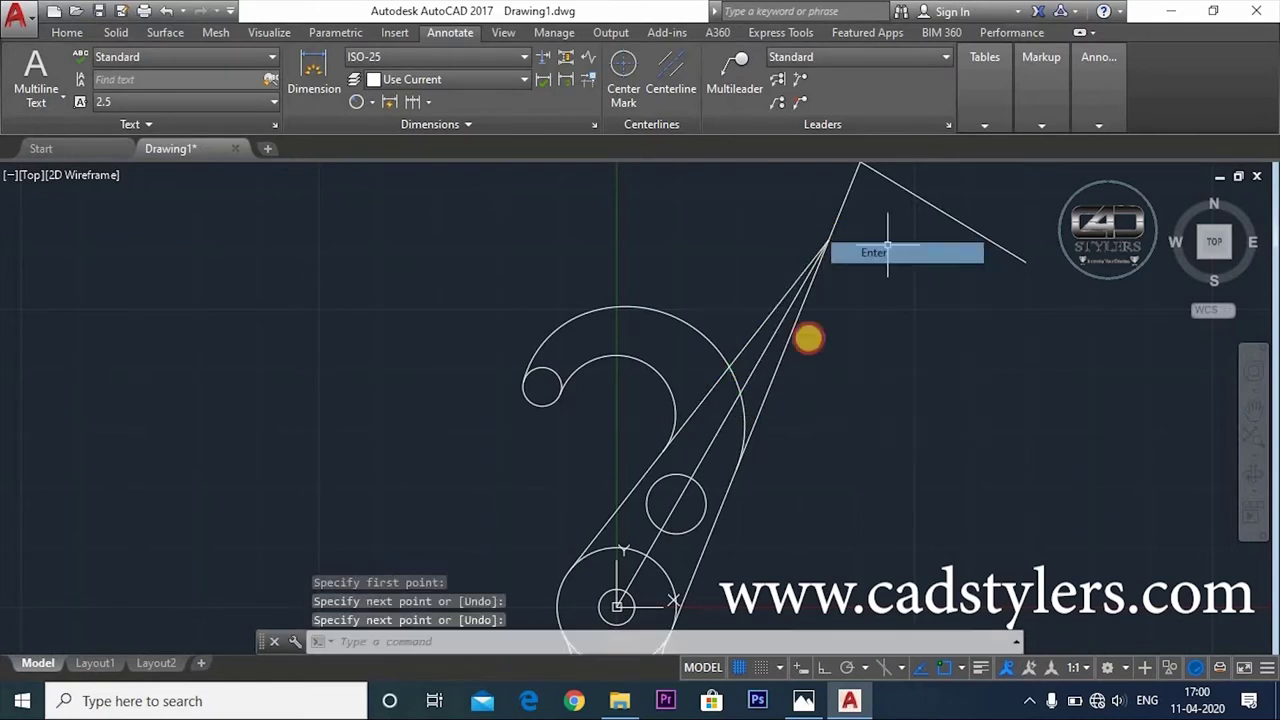
left_click(765, 340)
left_click(779, 362)
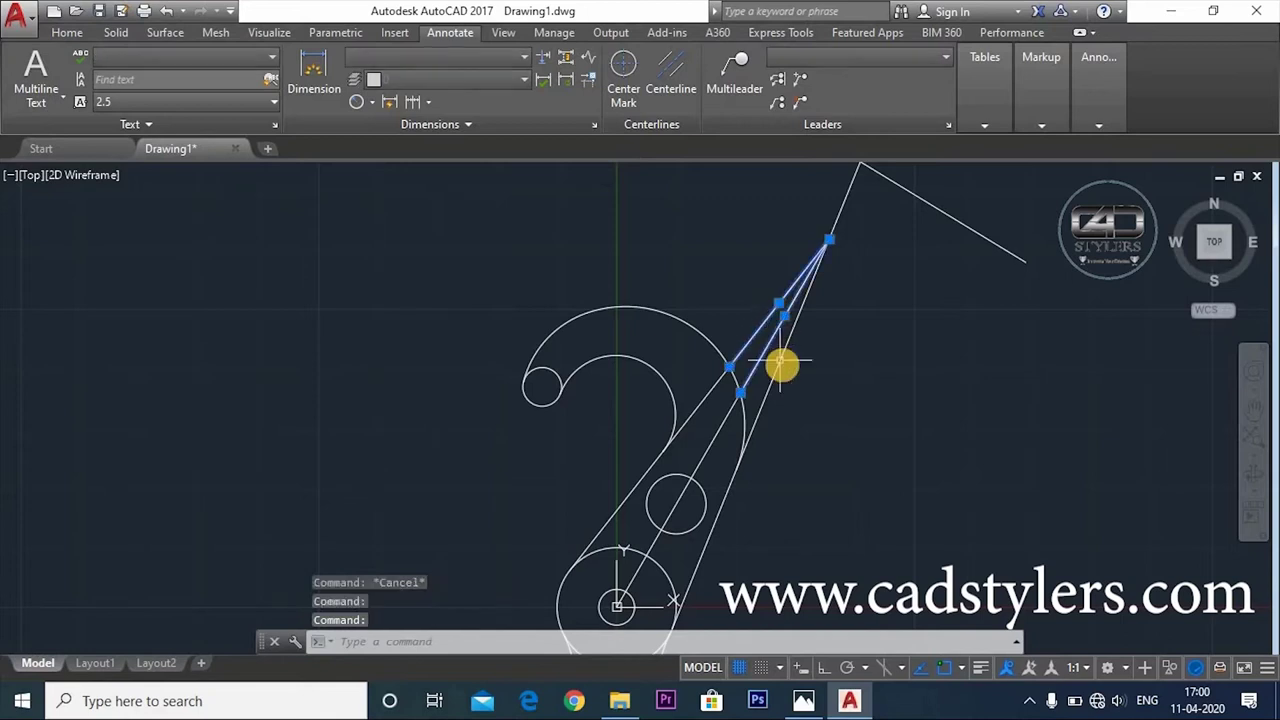
key("Escape")
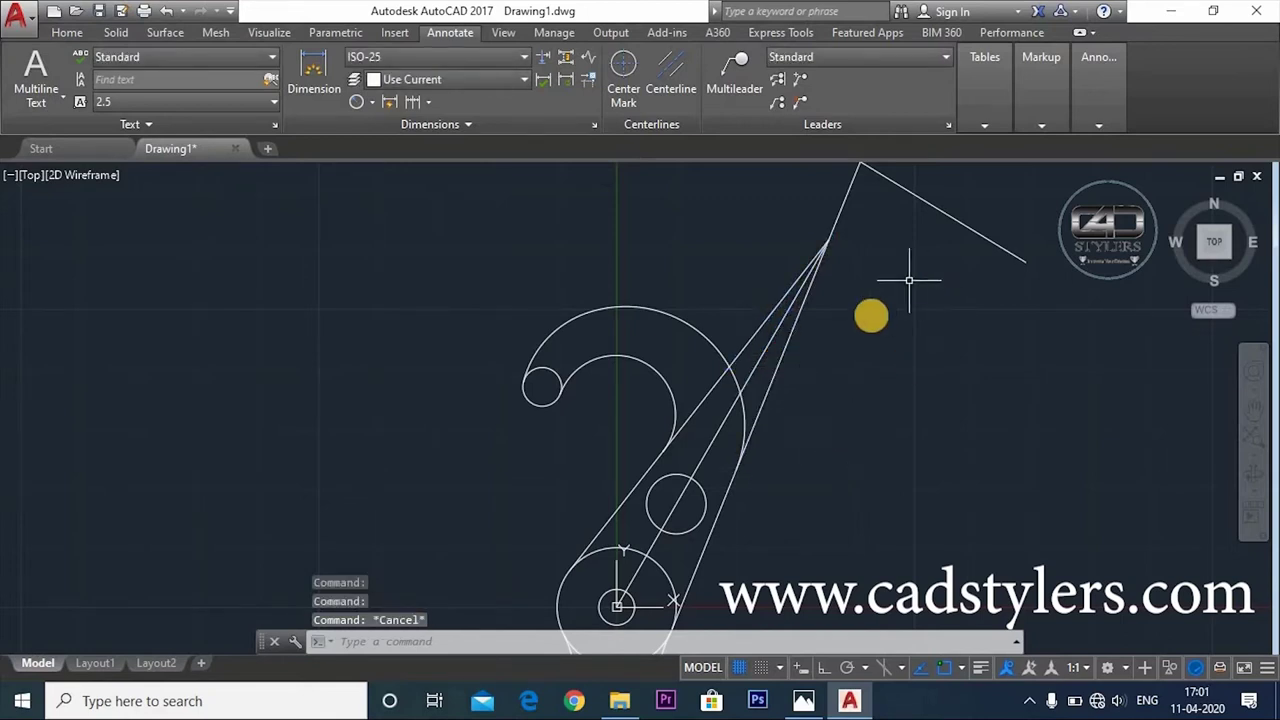
left_click(1128, 668)
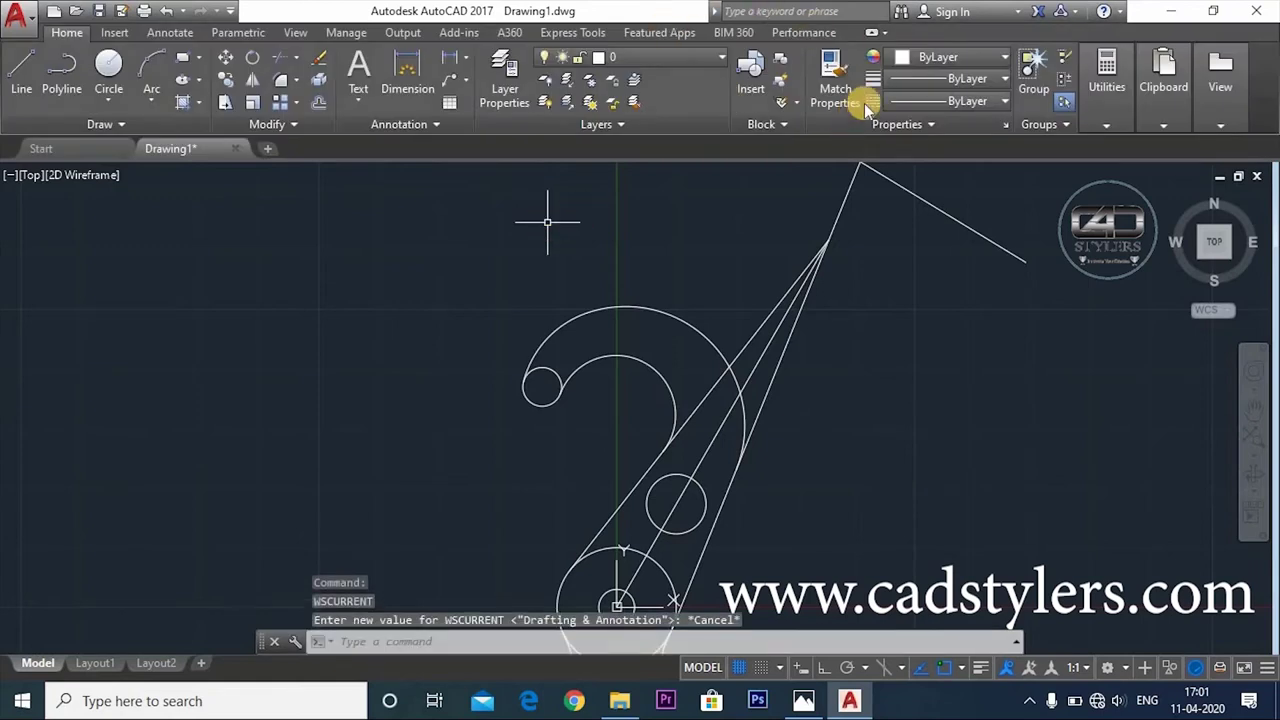
Load the JIS_02_0.7 linetype through the linetype manager
left_click(1000, 101)
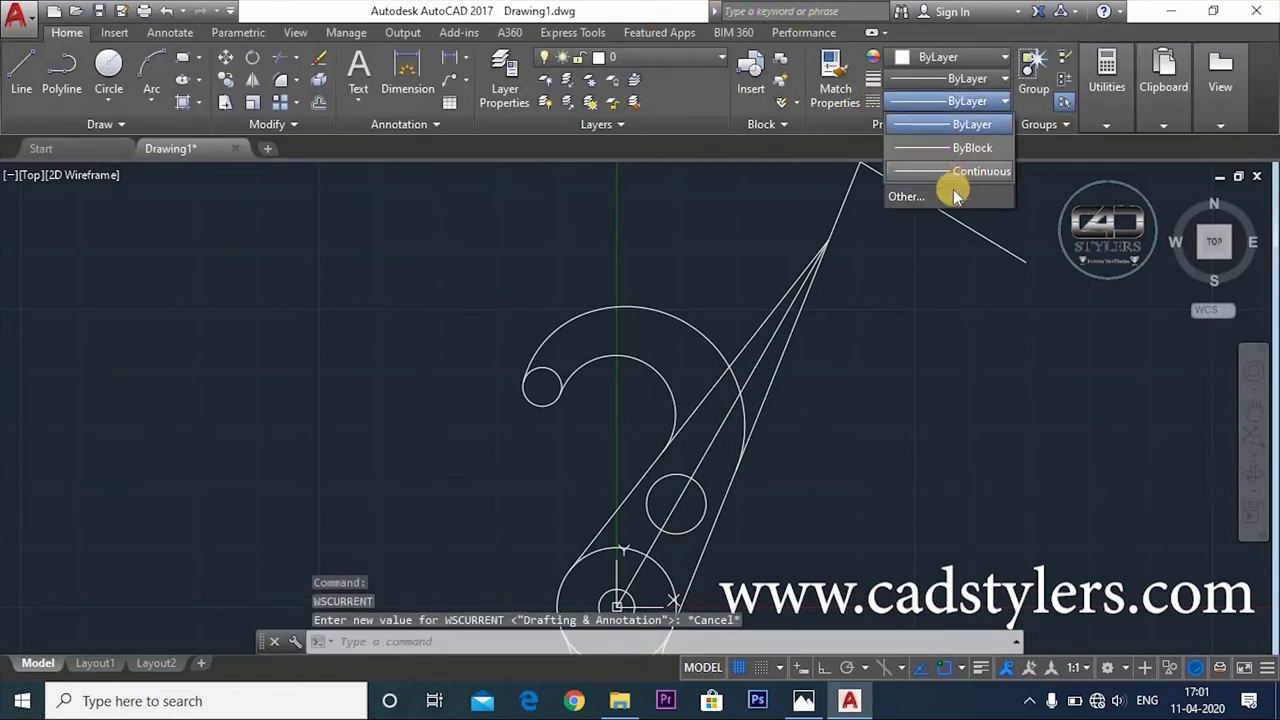
left_click(951, 195)
left_click(771, 190)
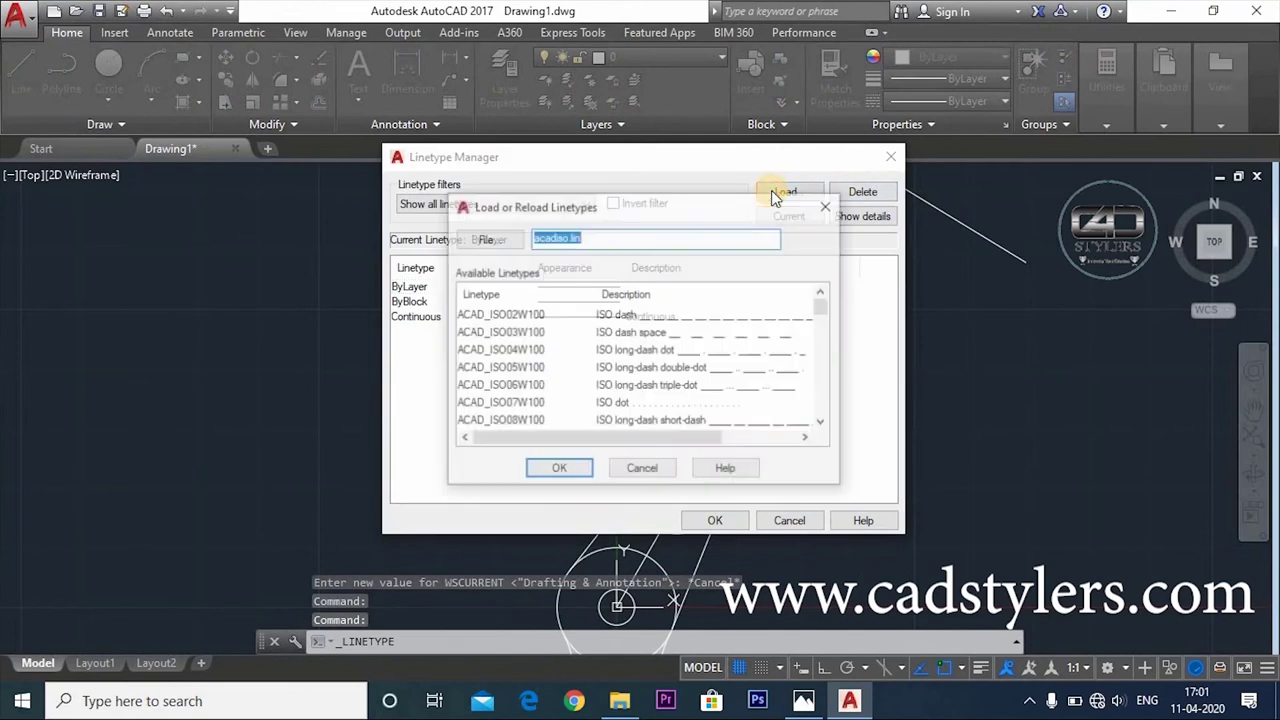
scroll(745, 388, "down", 4)
scroll(730, 390, "down", 5)
scroll(700, 395, "down", 9)
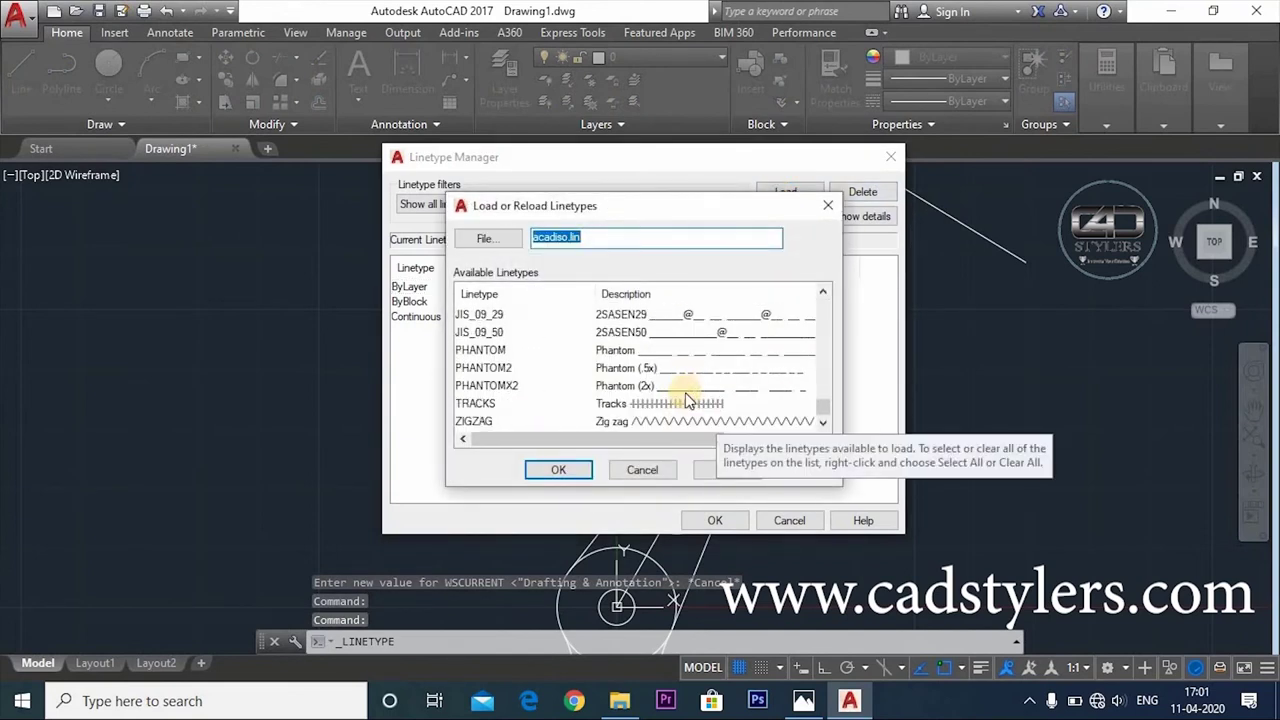
scroll(690, 395, "up", 1)
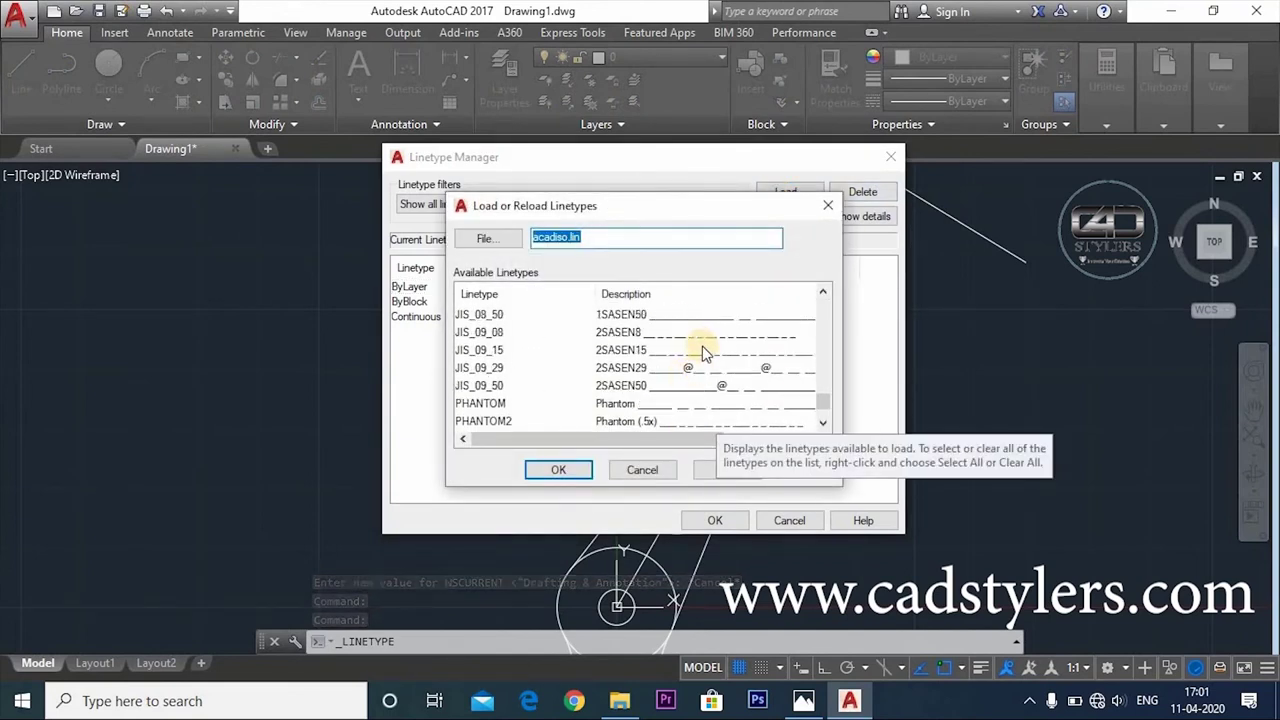
scroll(702, 337, "up", 2)
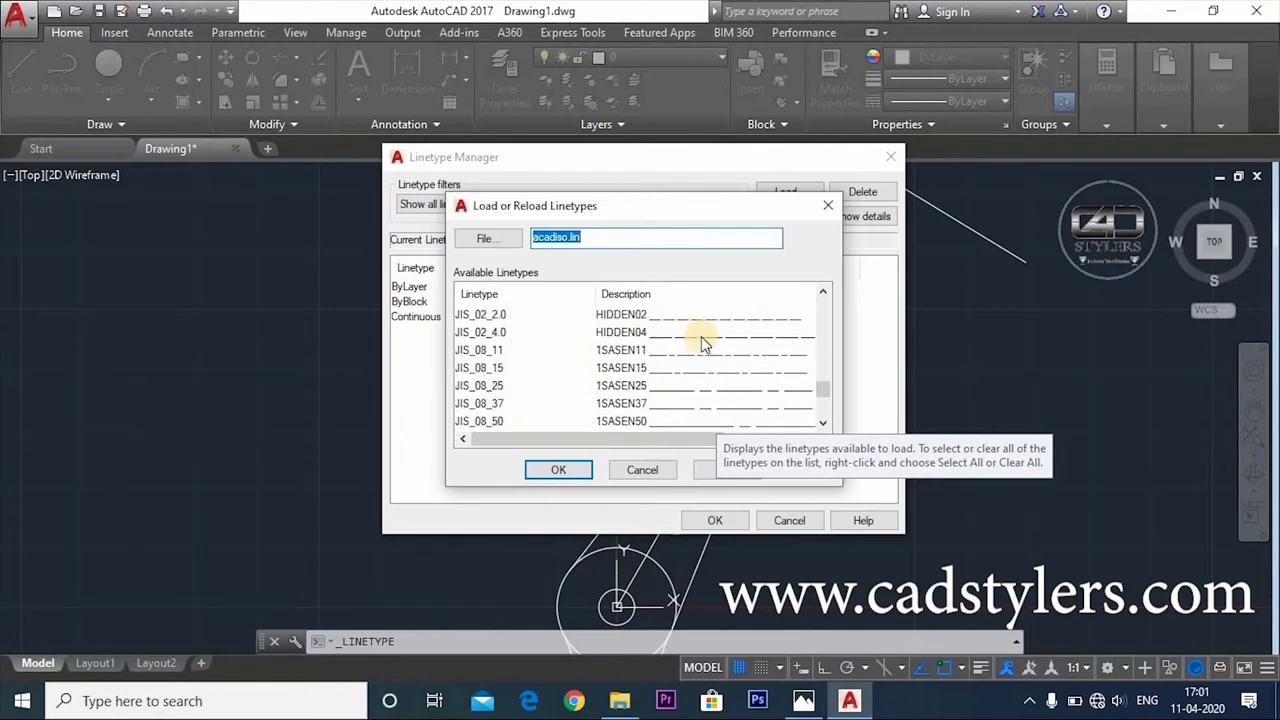
scroll(701, 336, "up", 1)
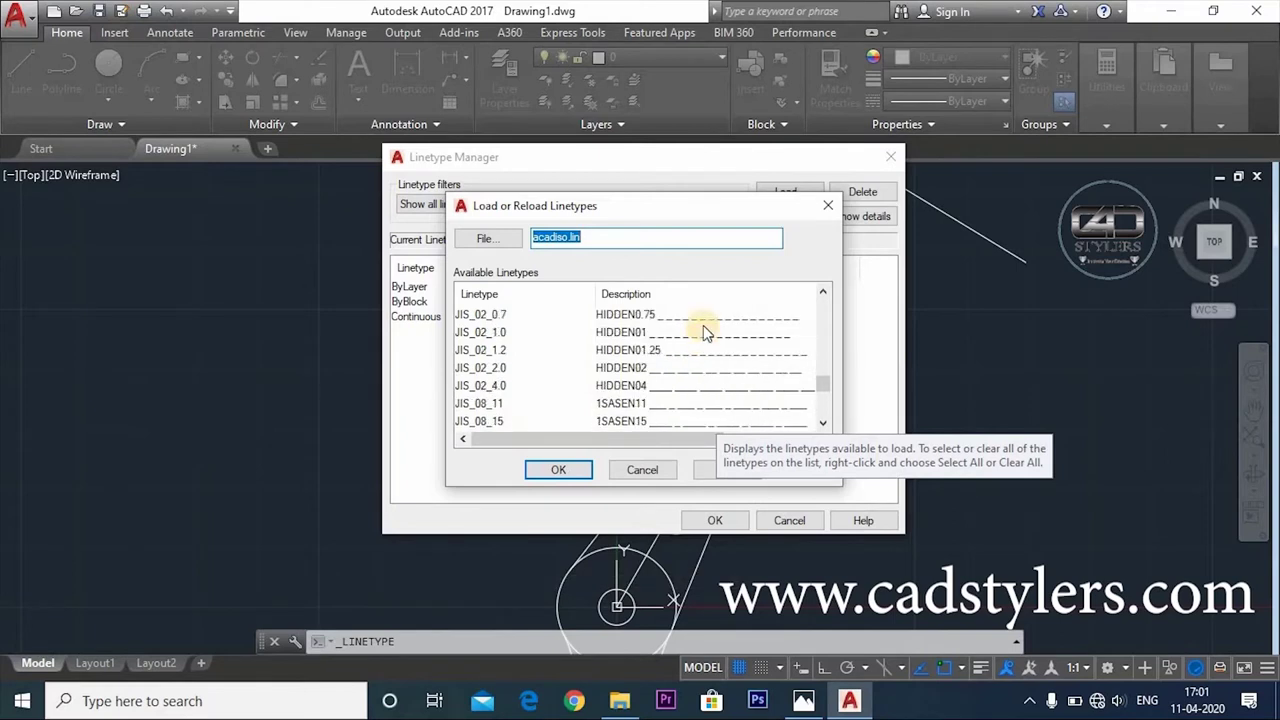
key("Tab")
left_click(555, 470)
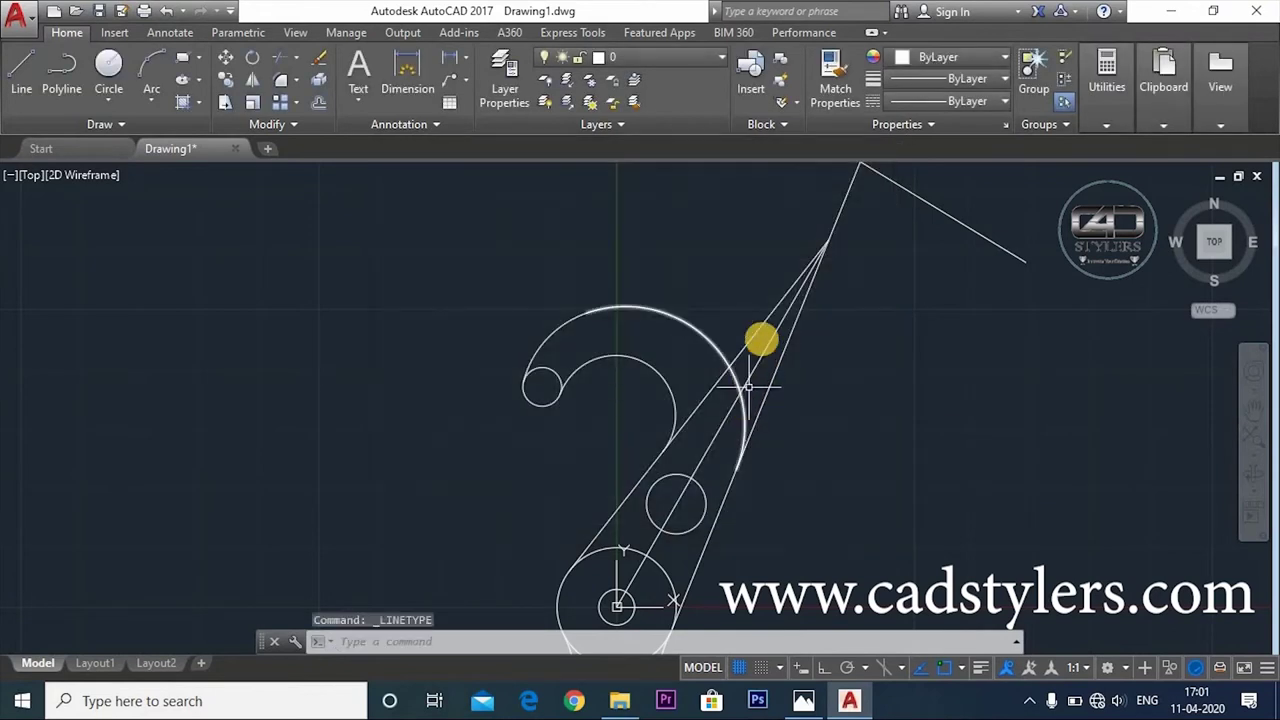
Set the two converging lines to the JIS_02_0.7 dashed linetype
left_click(758, 332)
left_click(773, 366)
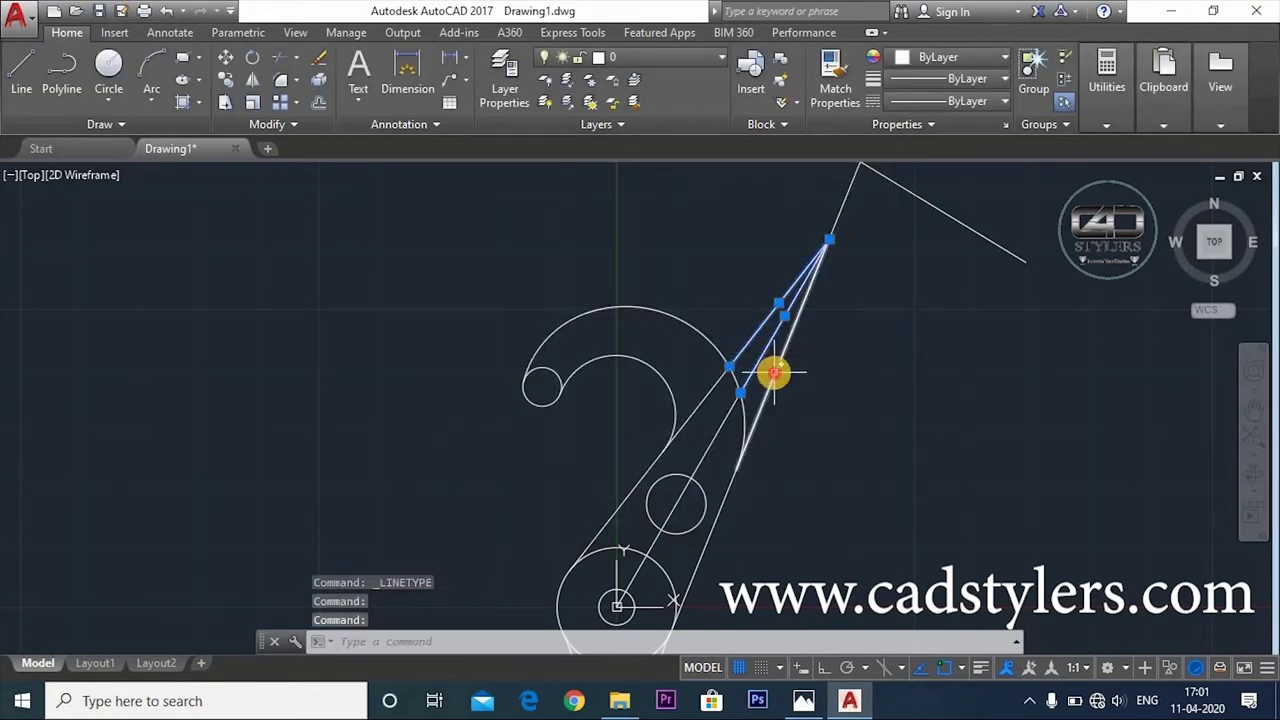
left_click(945, 101)
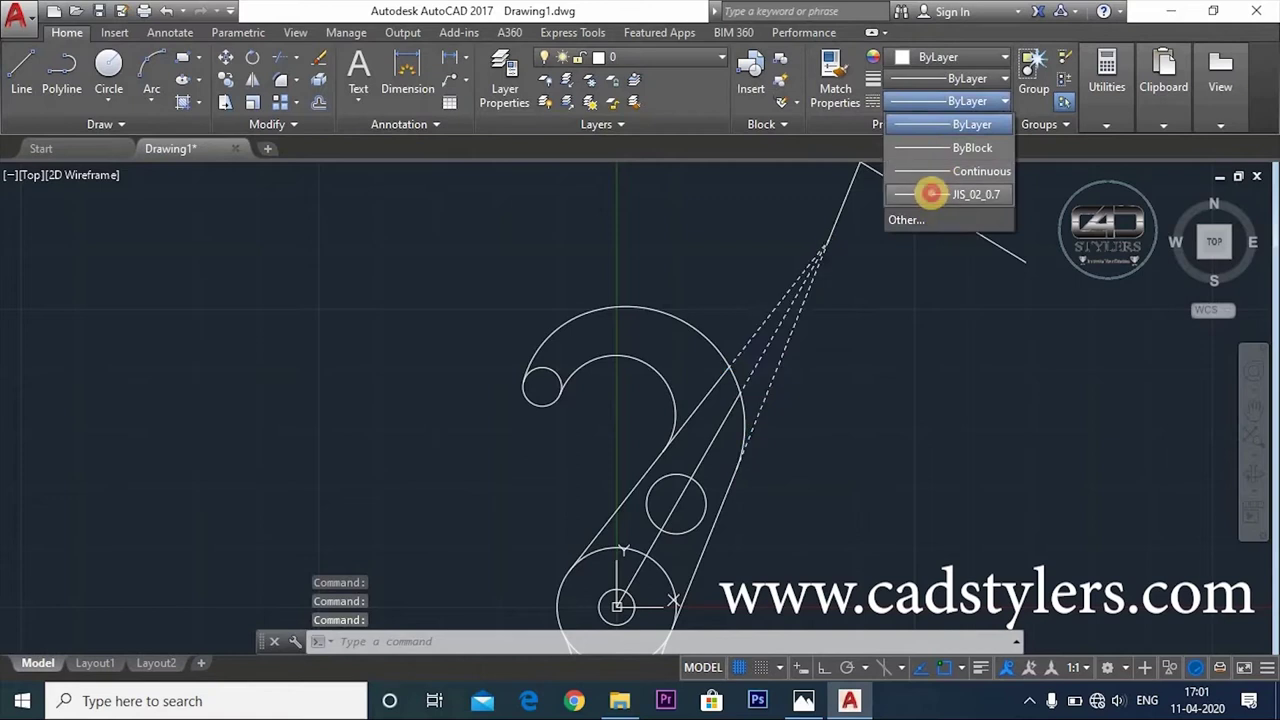
left_click(950, 194)
key("Escape")
middle_click_drag(855, 359, 842, 434)
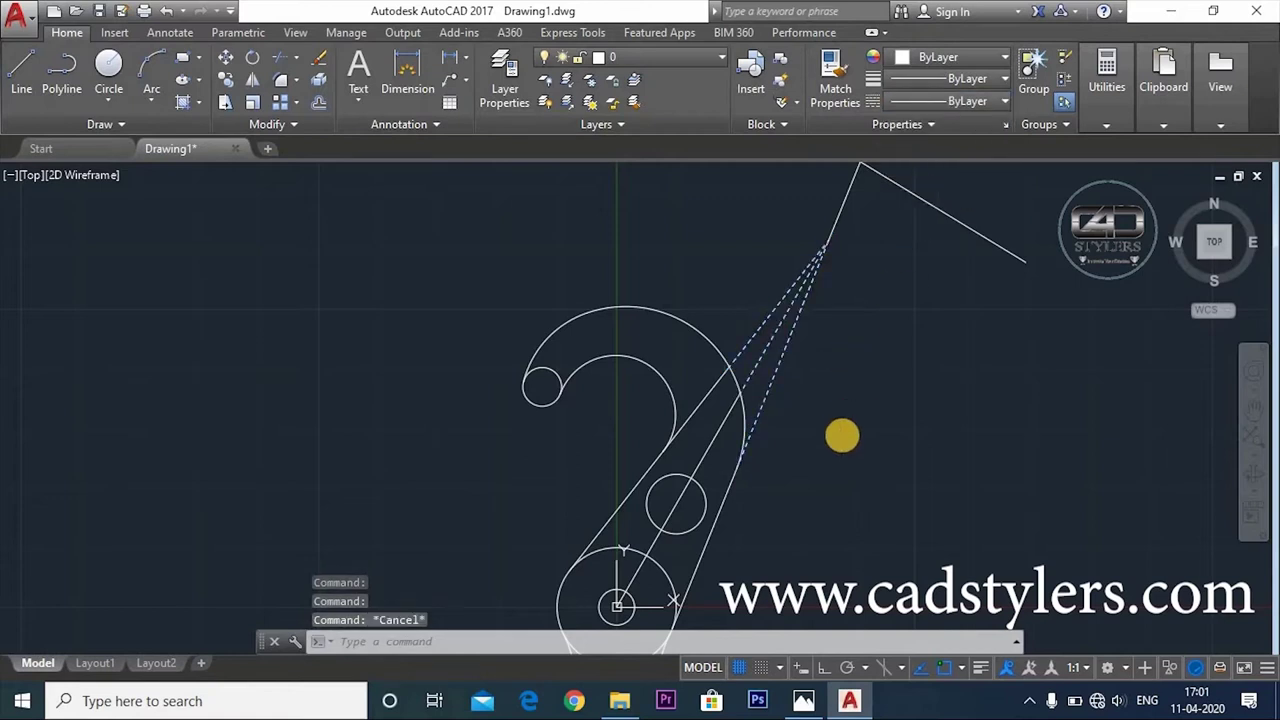
type("e")
key("Return")
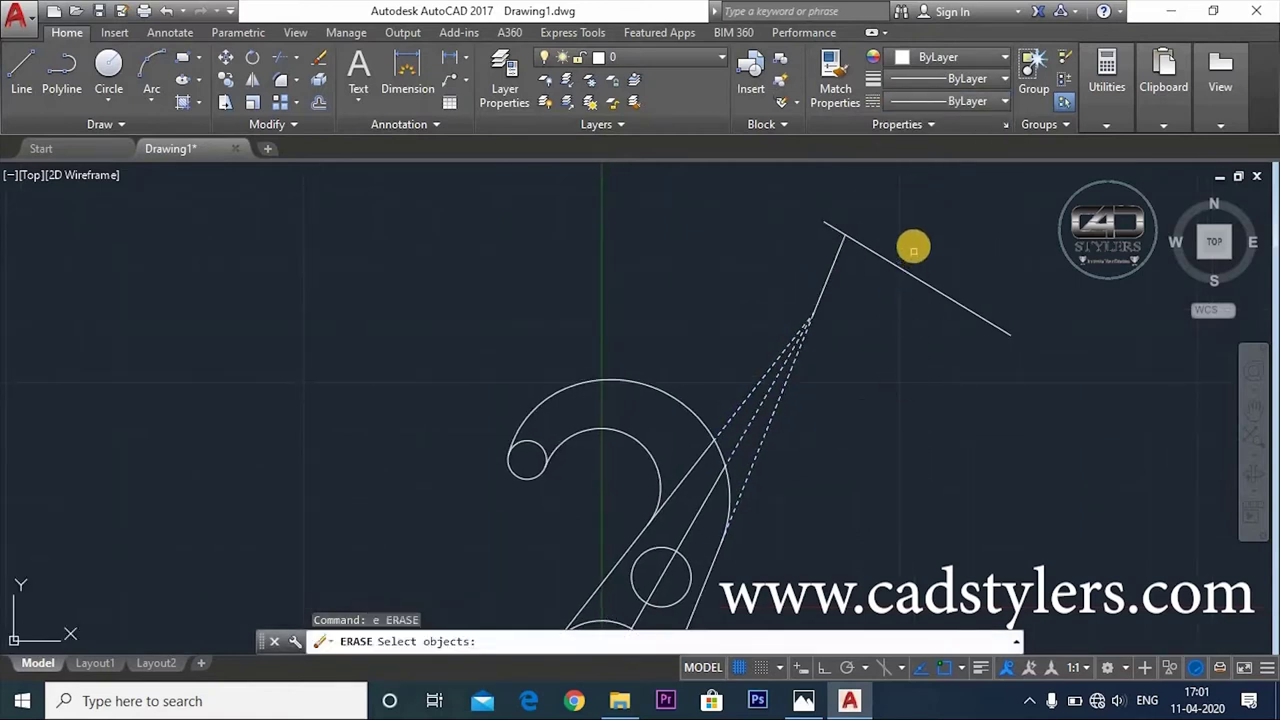
Erase the two stray solid lines with a window selection
left_click(909, 246)
left_click(803, 274)
key("Return")
scroll(894, 357, "down", 3)
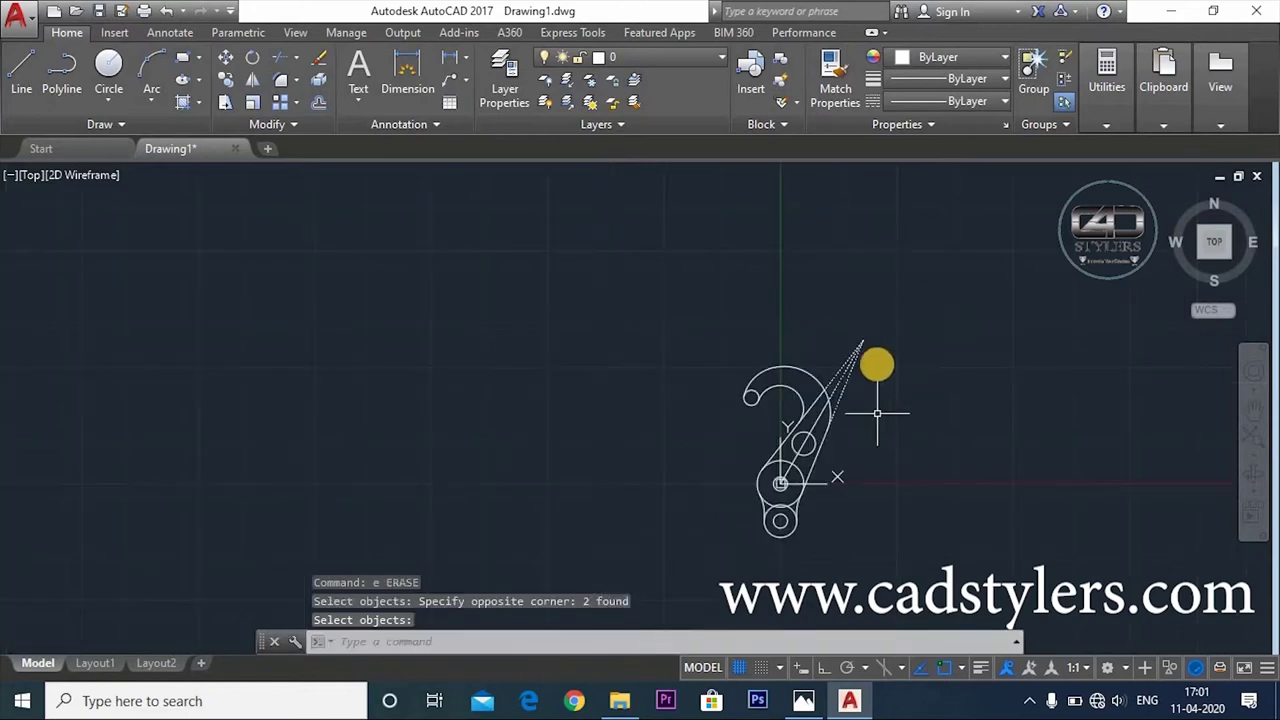
scroll(877, 365, "up", 2)
scroll(851, 386, "up", 1)
Trim the three excess pieces around the lower circle
key("Return")
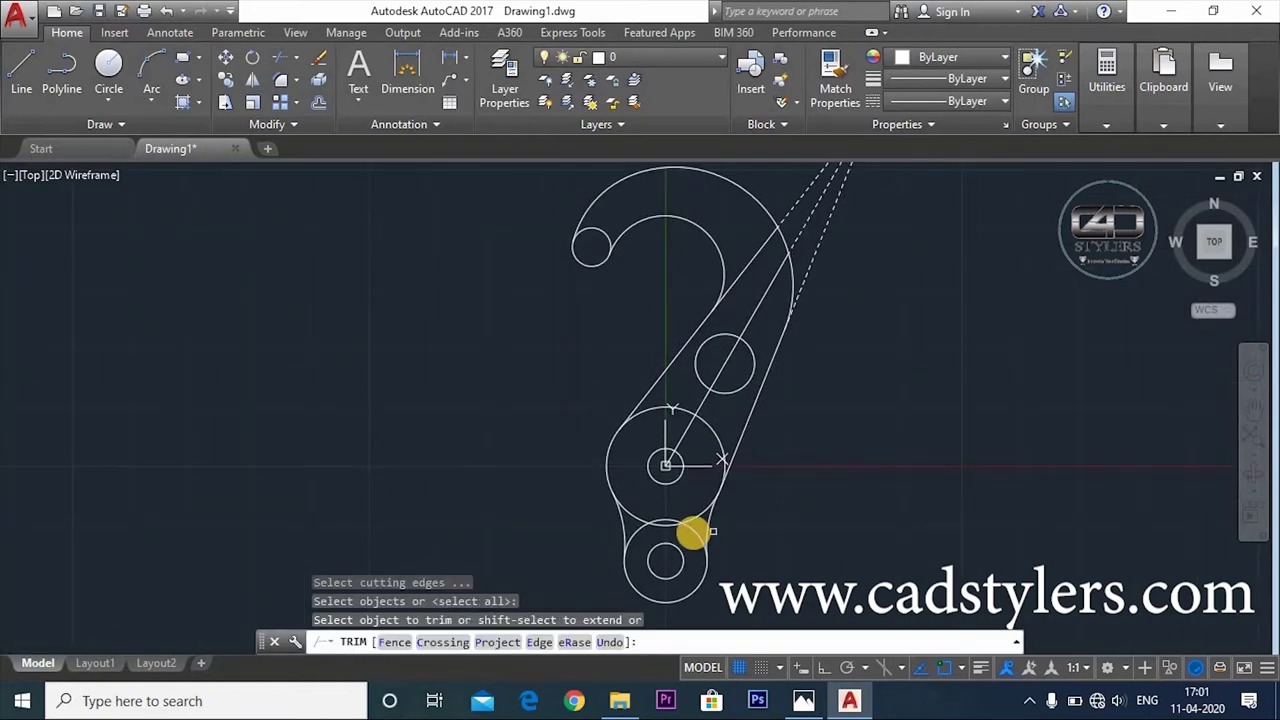
left_click(693, 535)
left_click(665, 517)
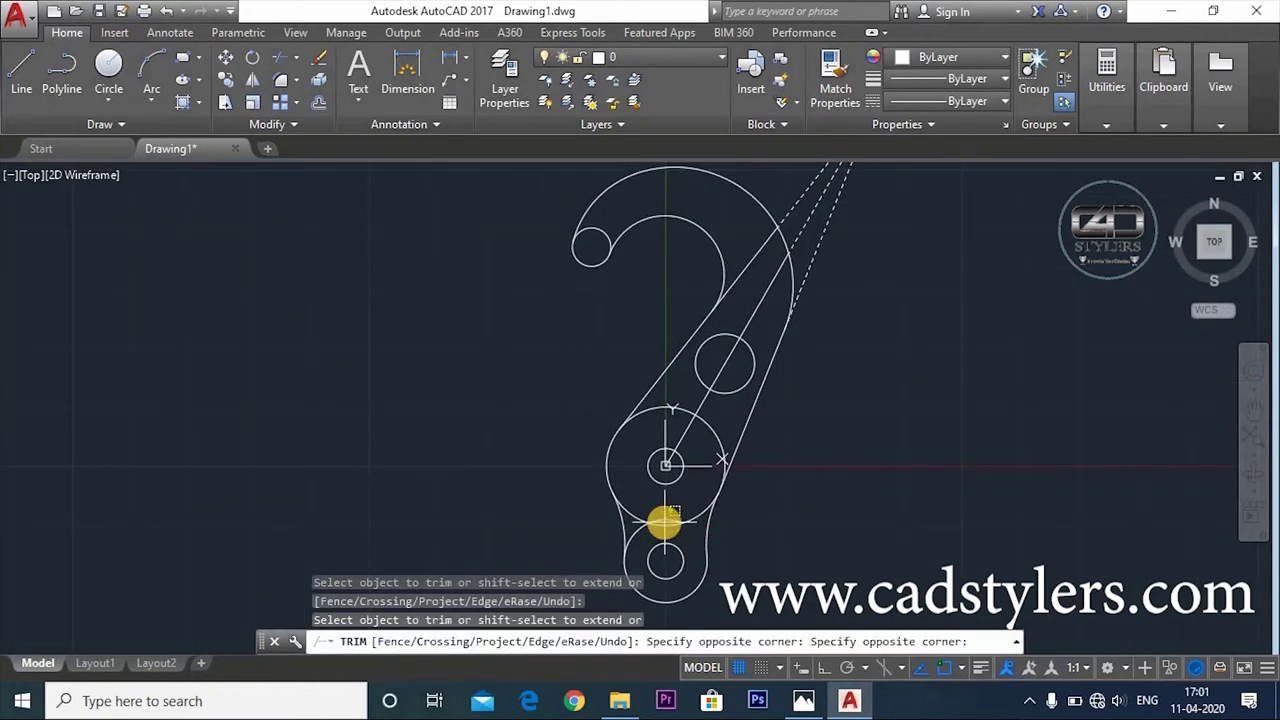
left_click(632, 537)
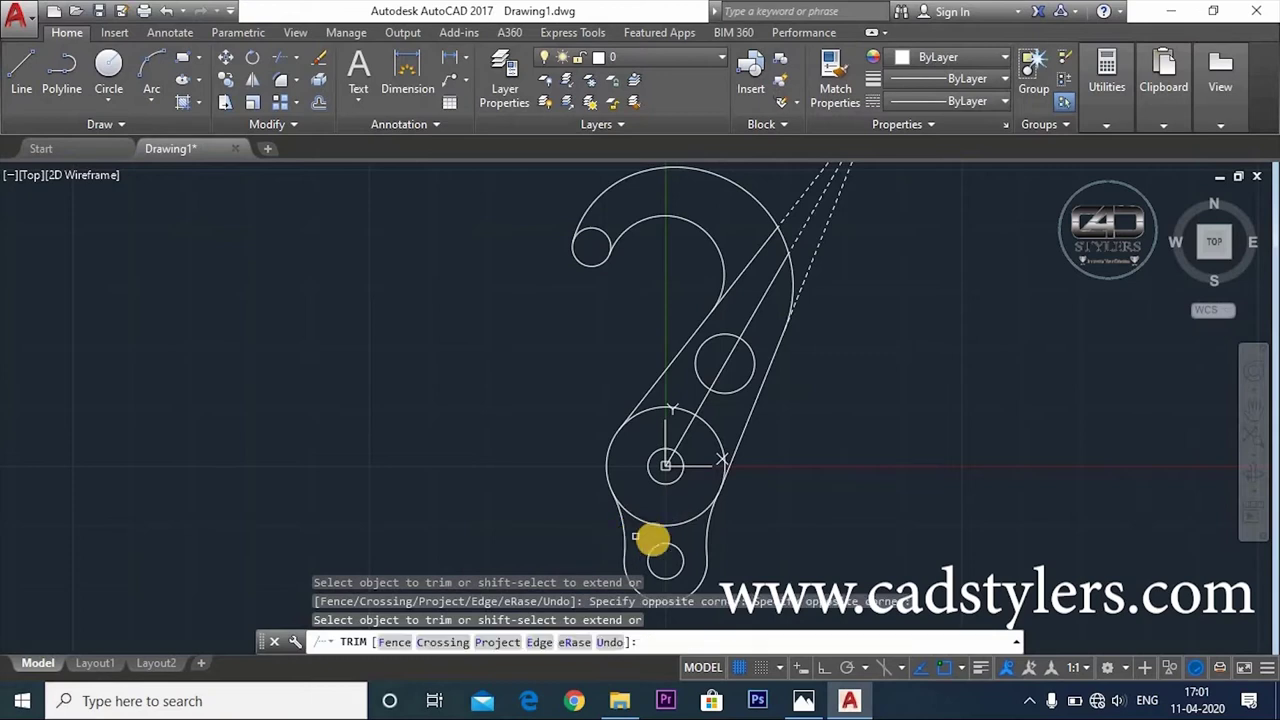
key("Escape")
middle_click_drag(858, 535, 851, 462)
Check the reference, then give the large centre circle the dashed JIS_02_0.7 linetype
key("alt+Tab")
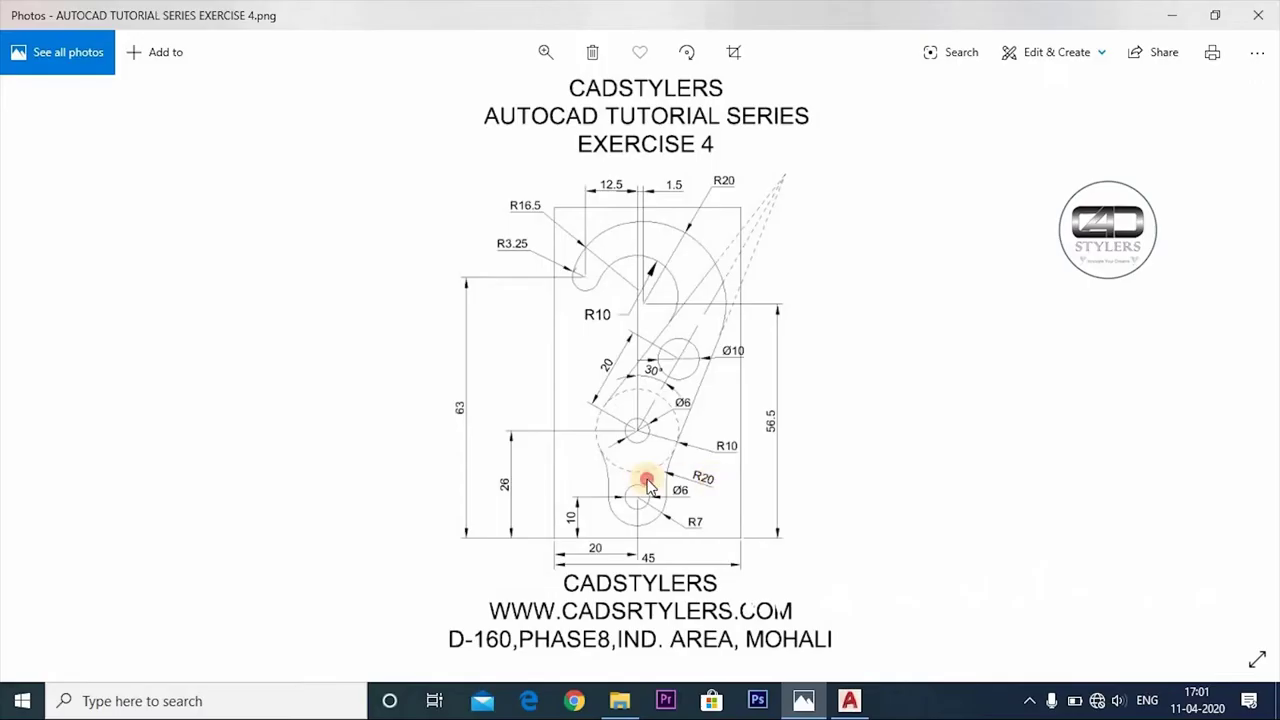
scroll(651, 486, "up", 2)
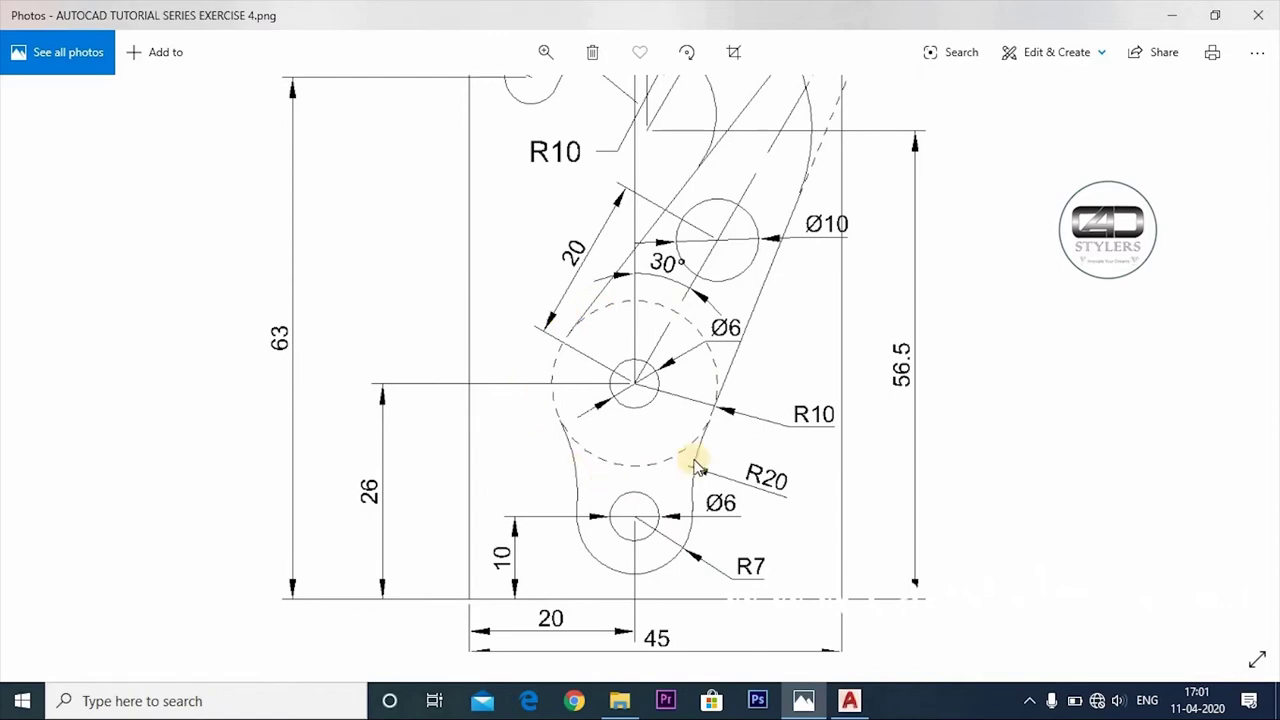
key("alt+Tab")
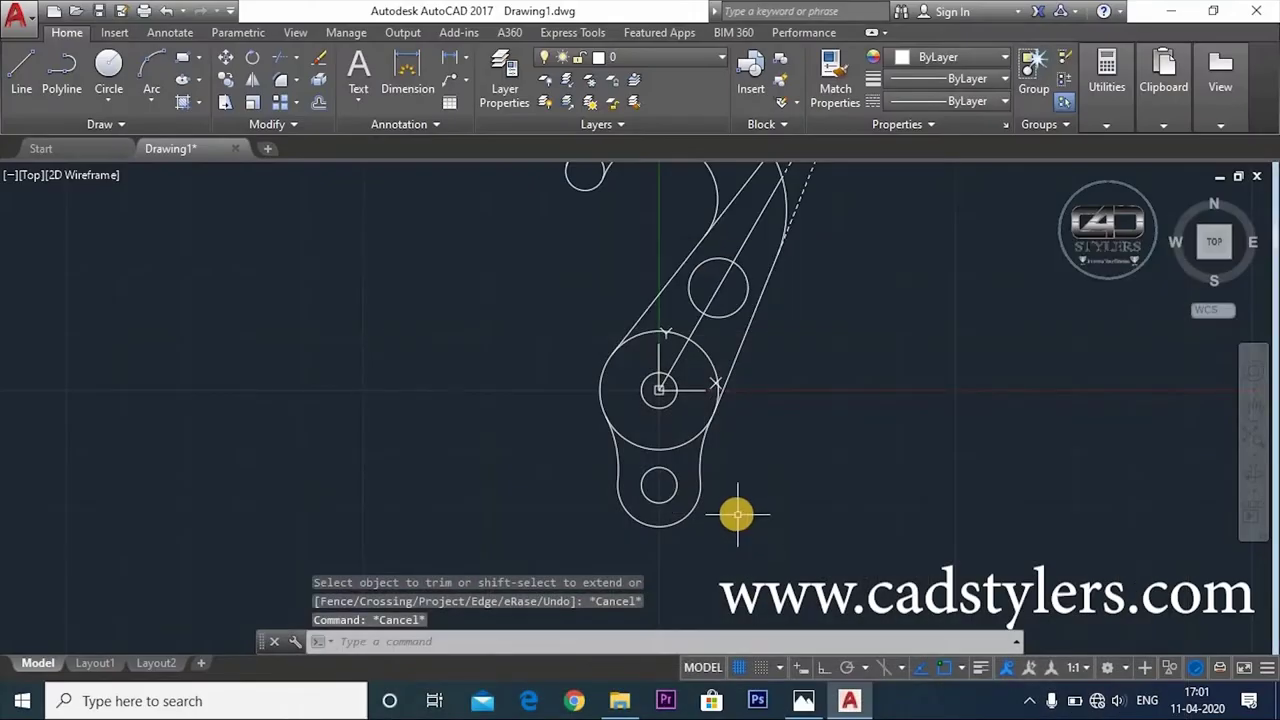
left_click(677, 448)
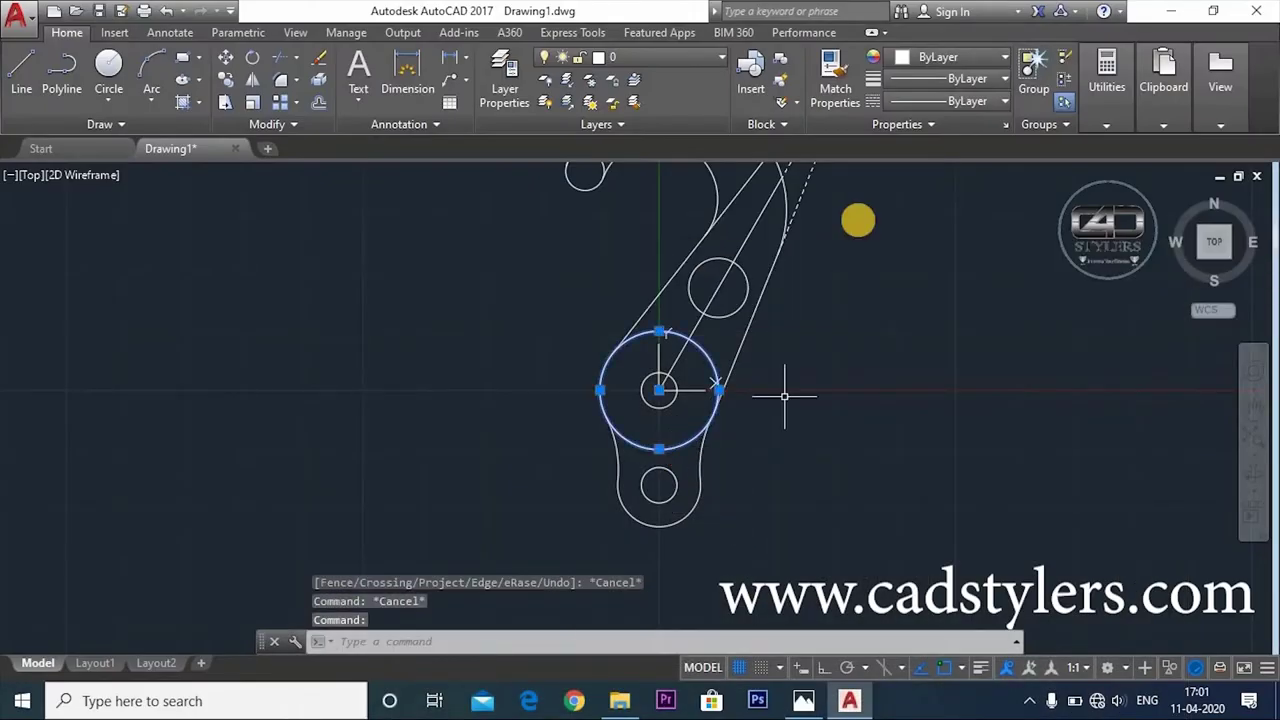
left_click(955, 101)
left_click(928, 194)
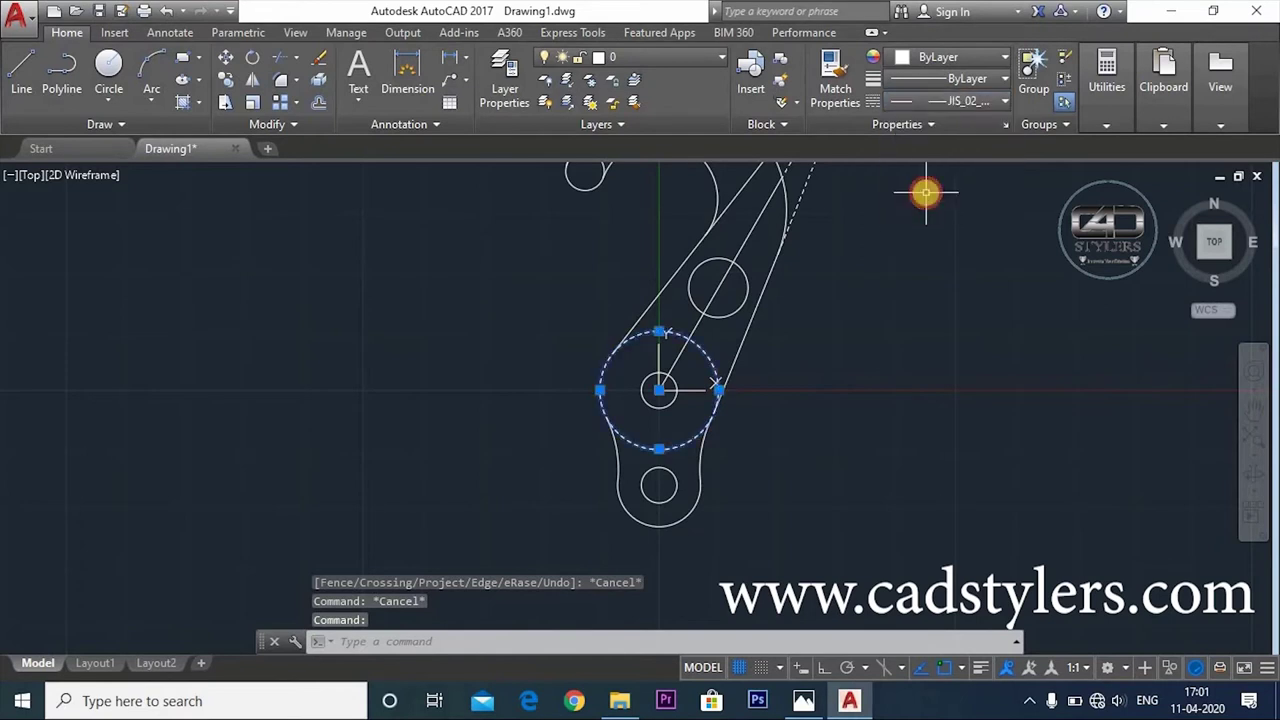
key("Return")
key("Escape")
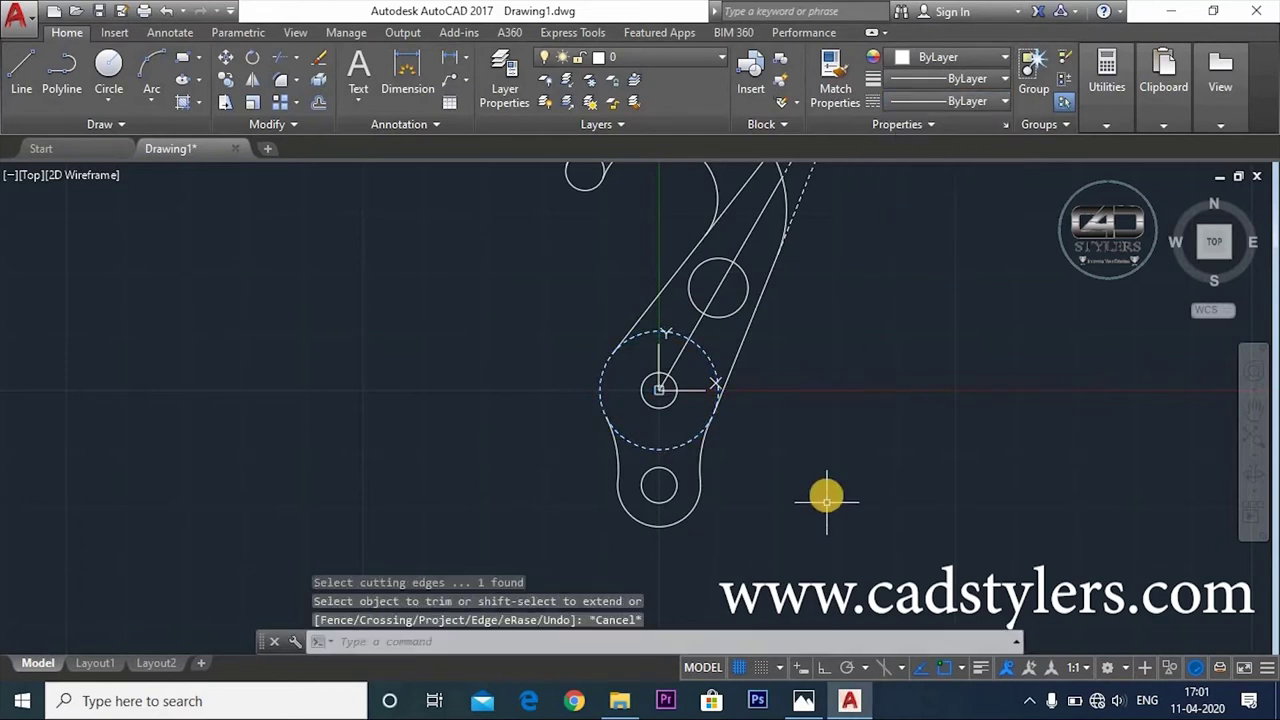
Pan to show the whole hook and bring up the Exercise 4 reference drawing
scroll(830, 496, "down", 2)
scroll(837, 490, "up", 1)
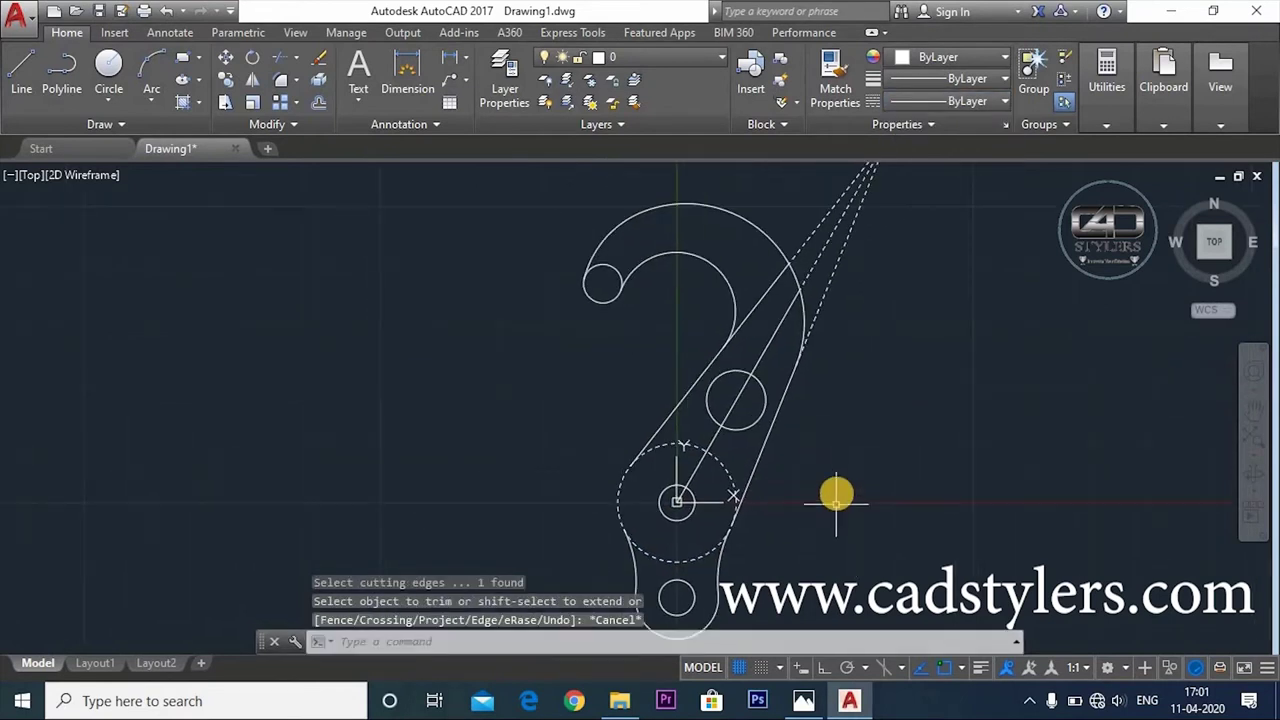
scroll(837, 491, "down", 2)
middle_click_drag(837, 491, 840, 469)
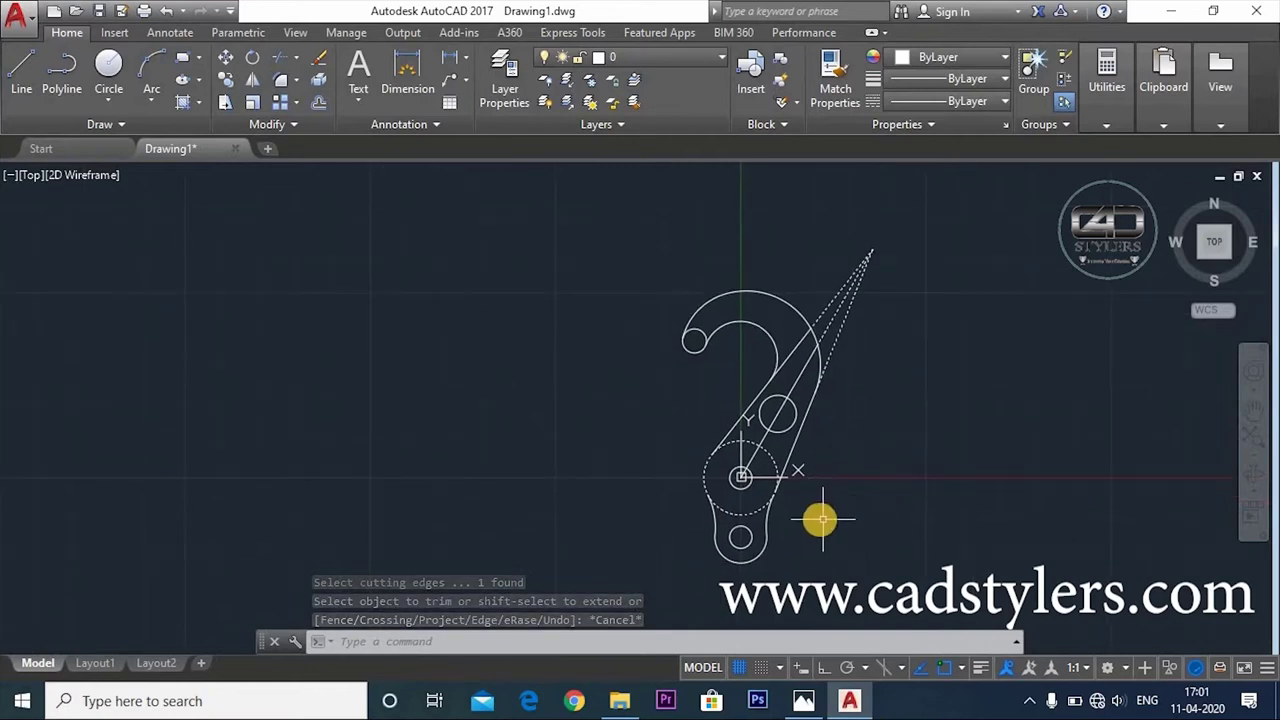
middle_click_drag(820, 517, 813, 495)
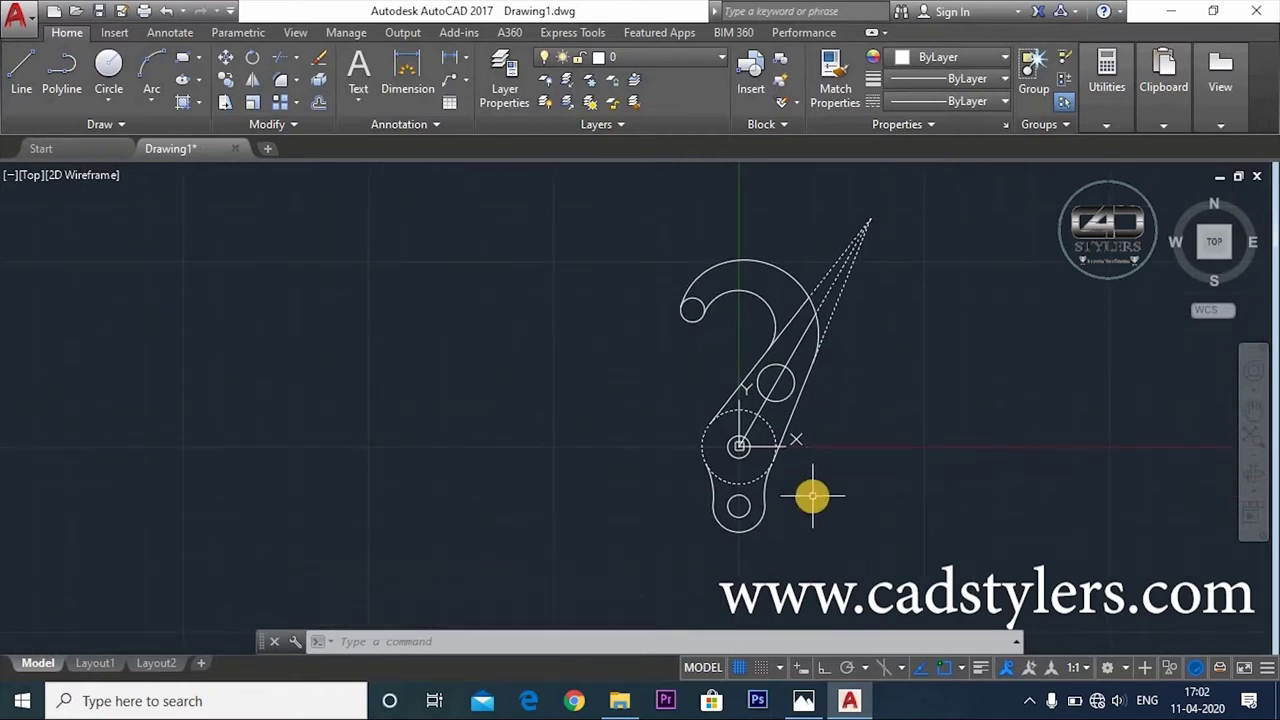
left_click(803, 700)
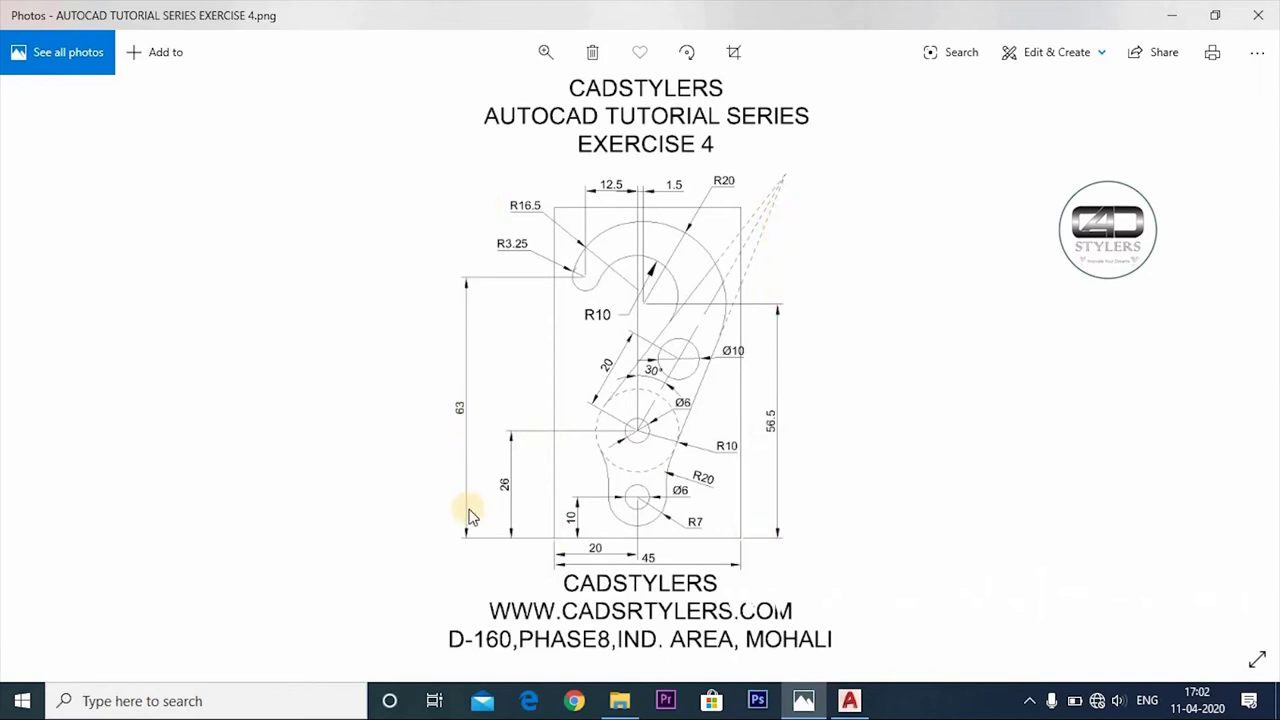
Start a line at 0,0 to -20,0, undoing a mistaken segment to -20,26
left_click(800, 700)
type("l")
key("Return")
type("0")
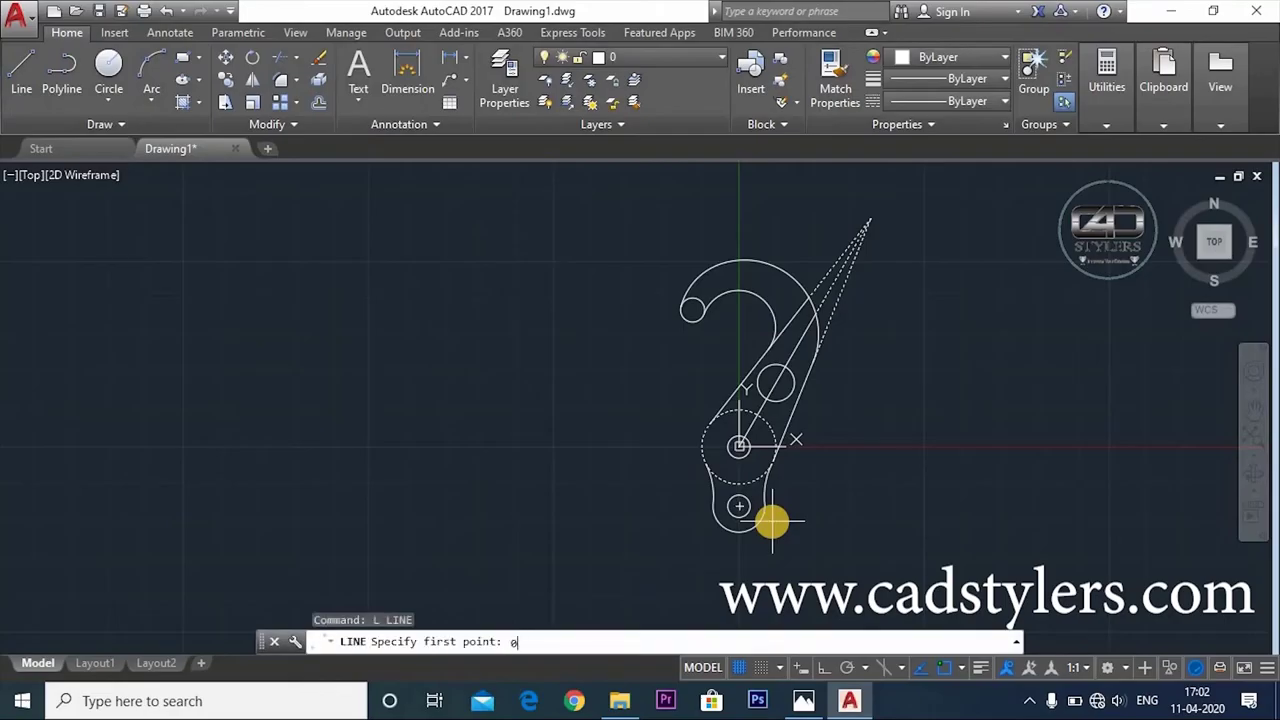
key("Return")
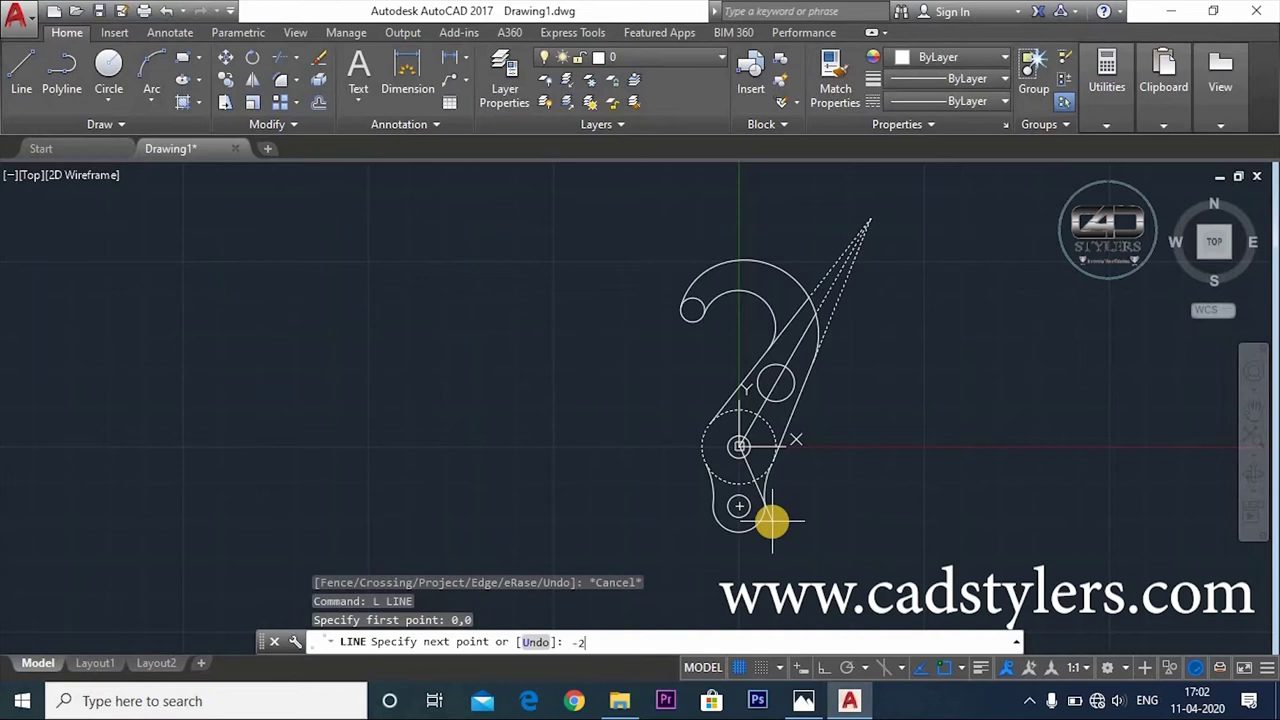
key("Return")
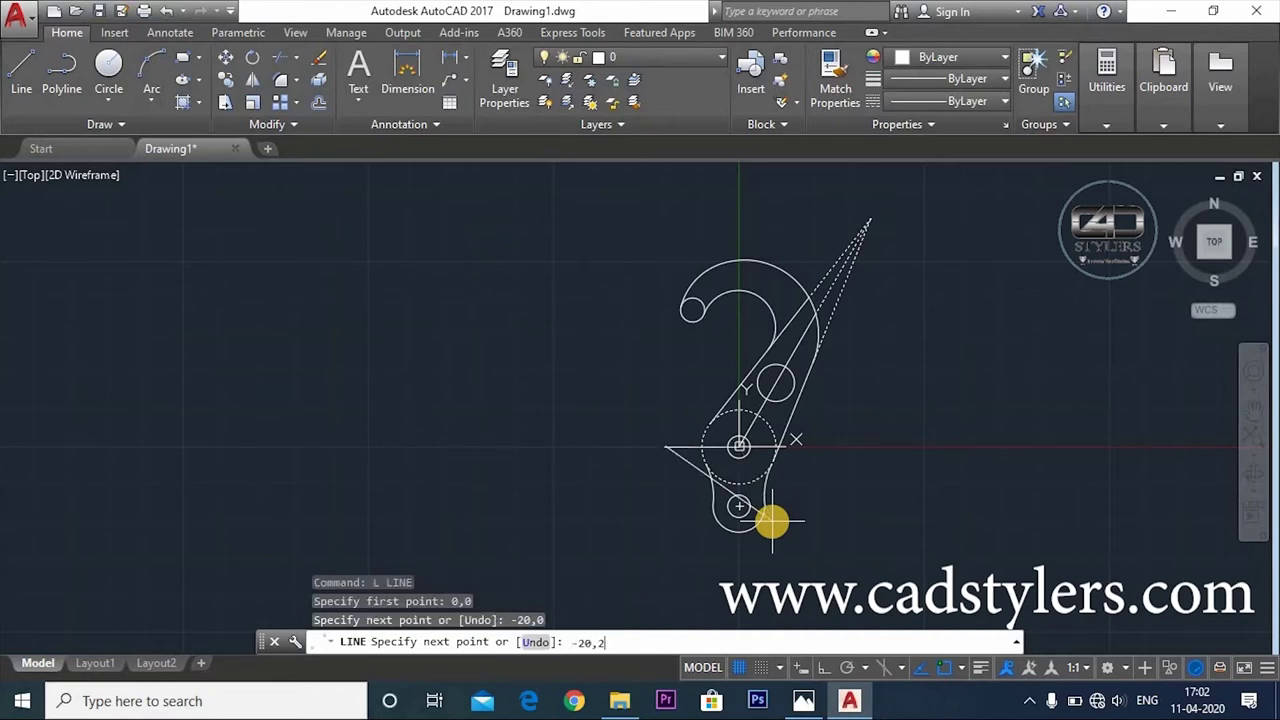
key("Return")
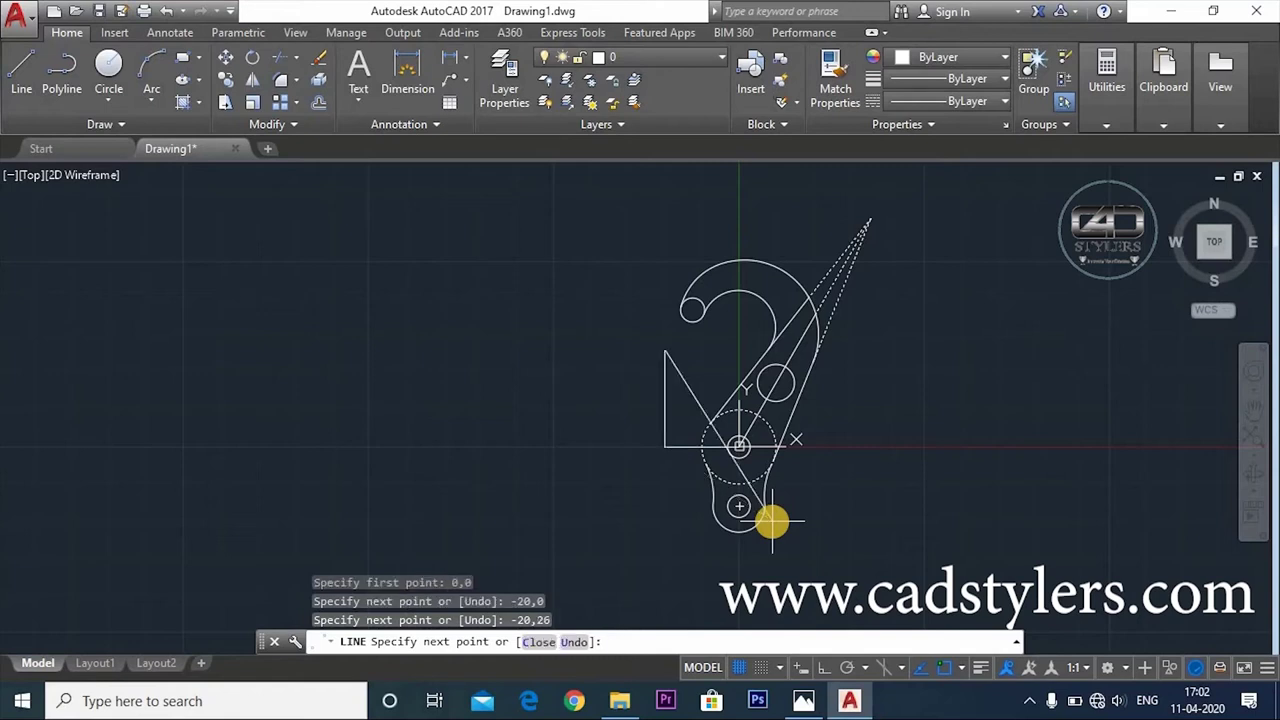
type("u")
key("Return")
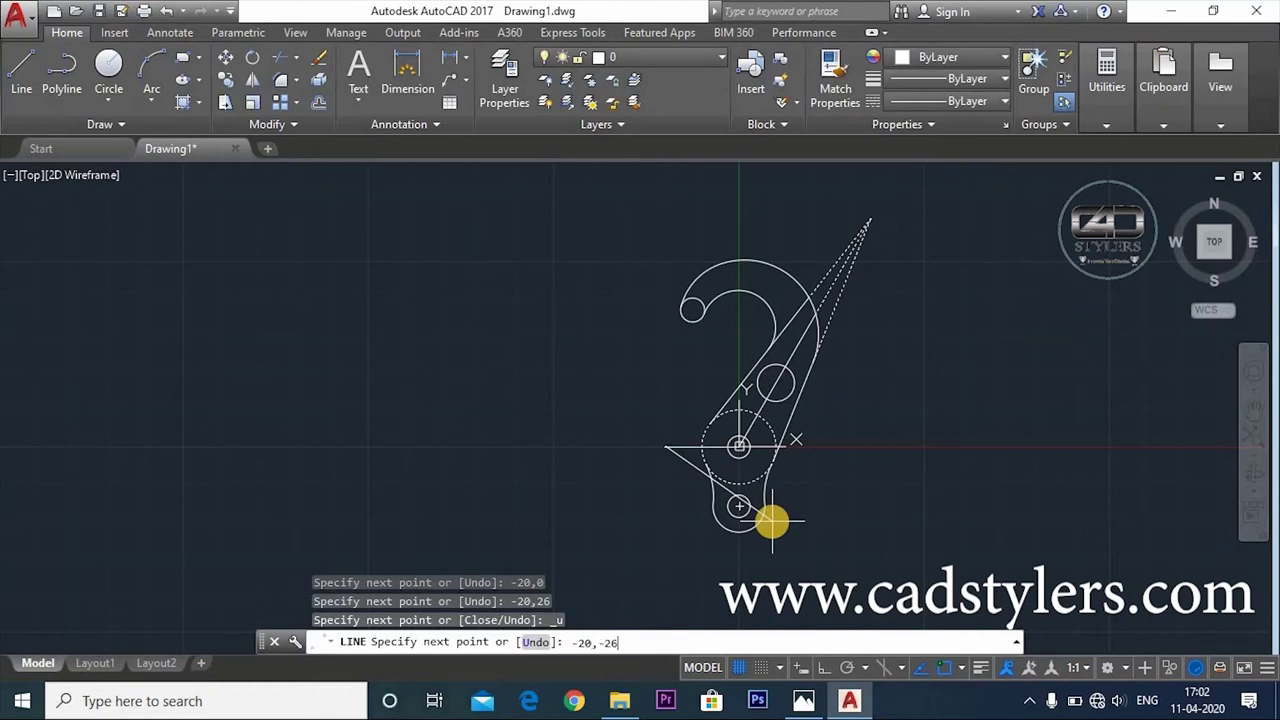
Finish the frame: down to -20,-26, 45 across, 80 up, 45 back, then close it
key("Return")
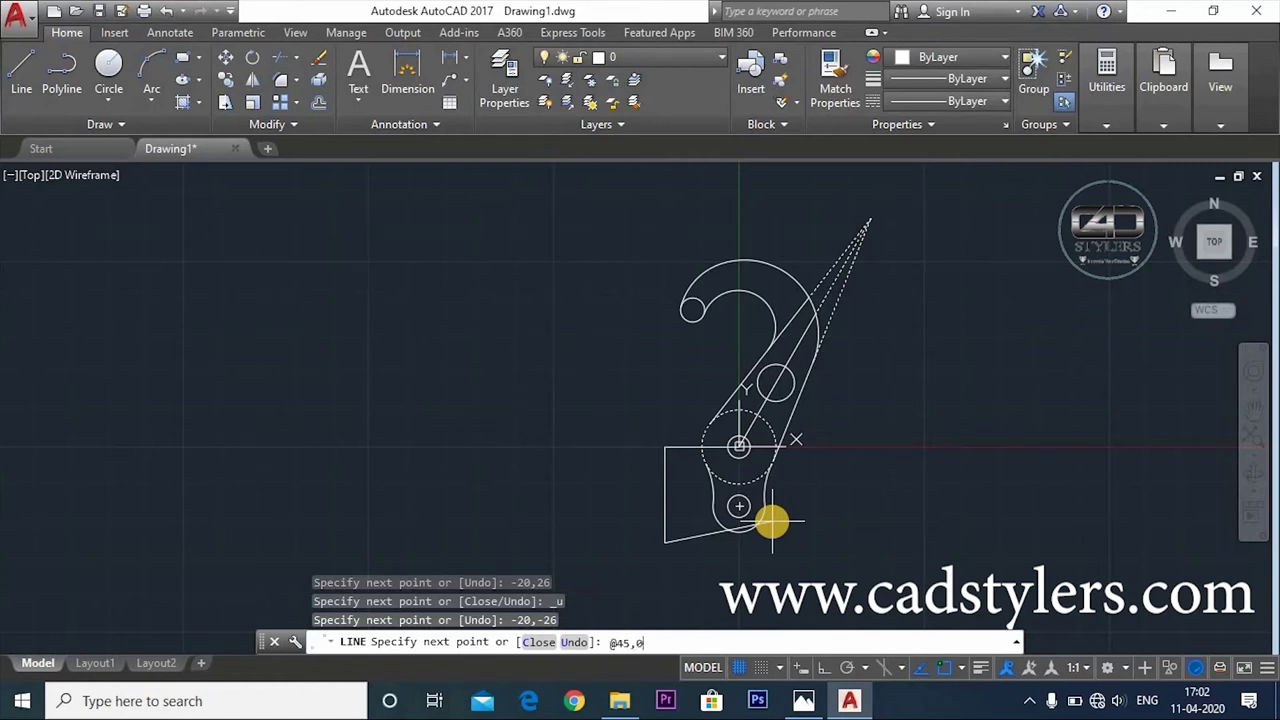
key("Return")
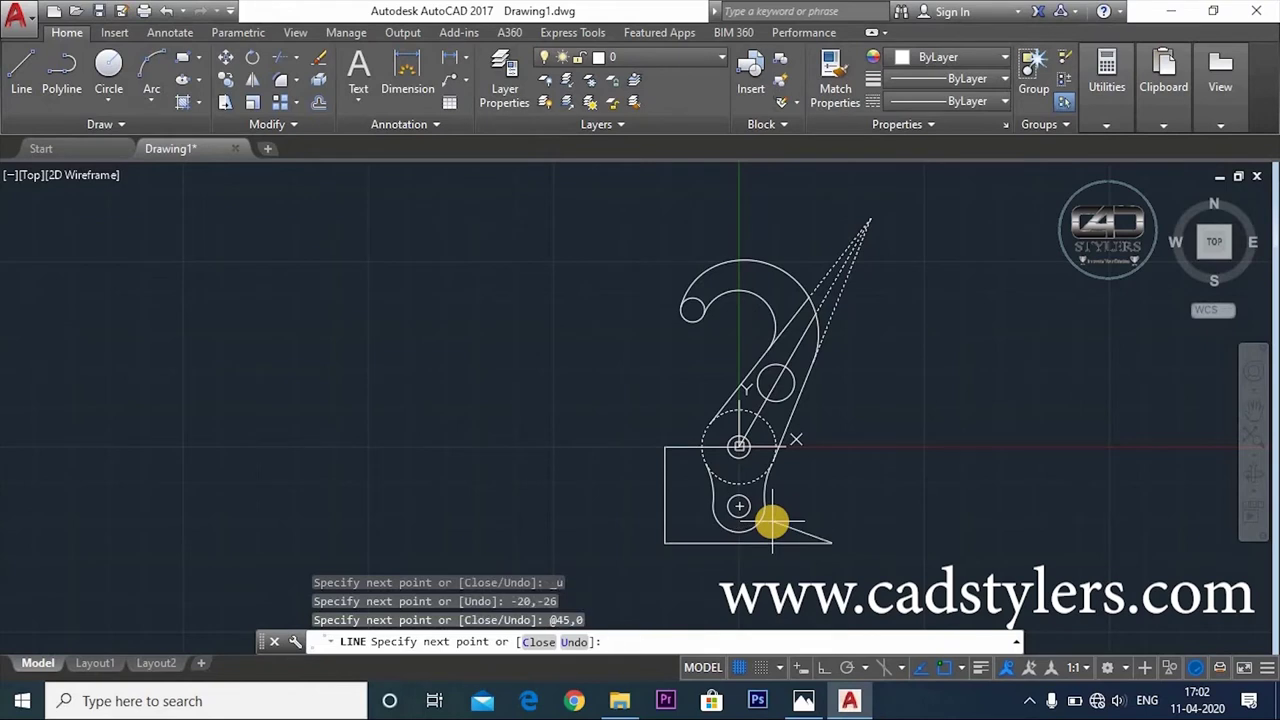
type("@0,80")
key("Return")
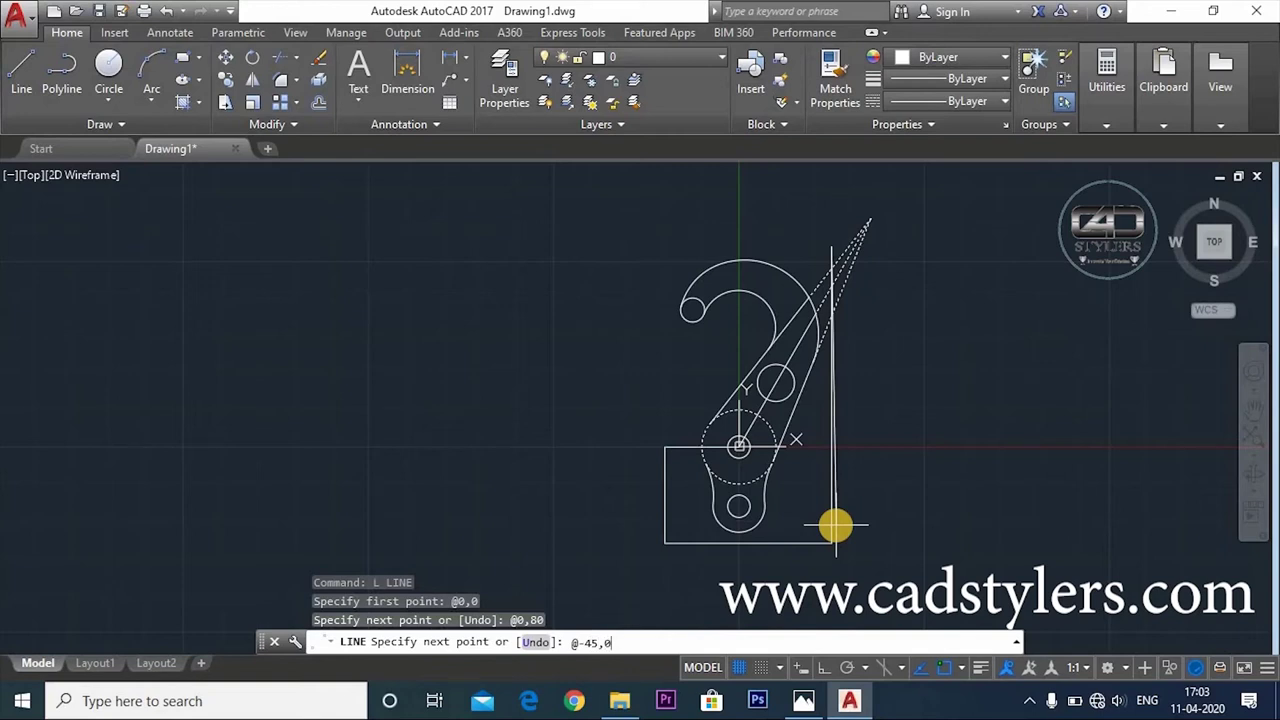
key("Return")
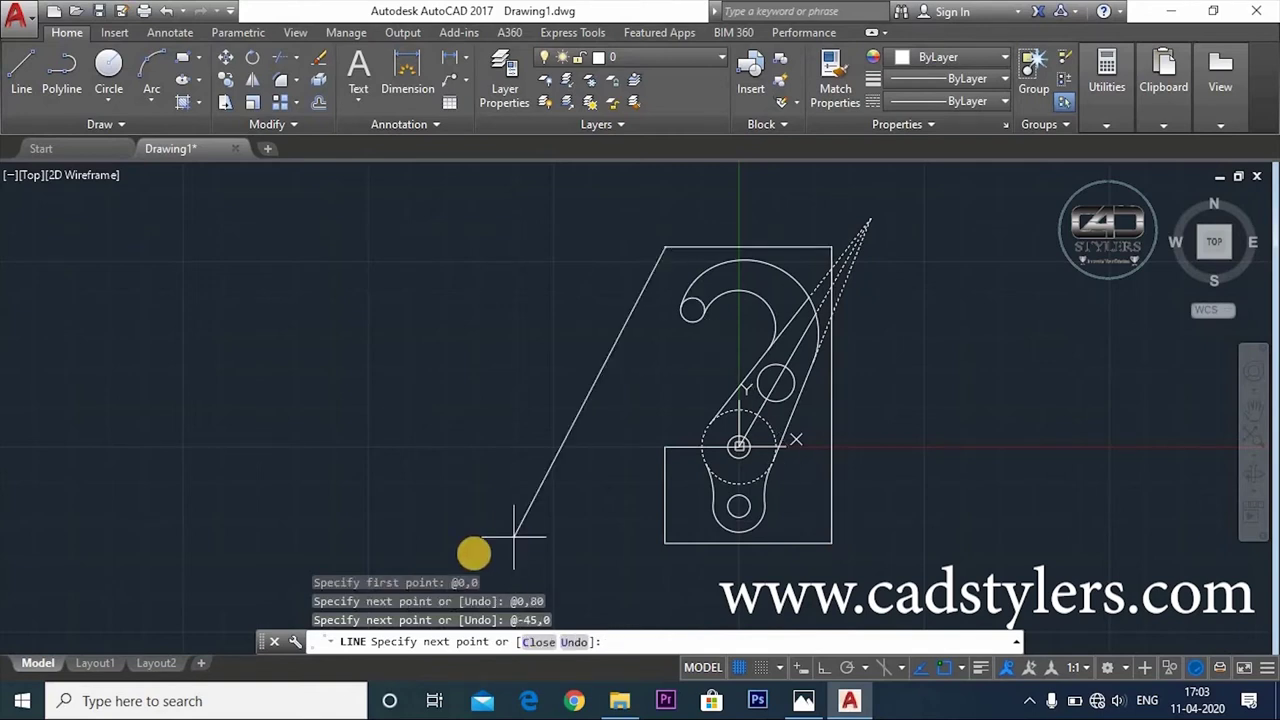
left_click(660, 446)
key("Escape")
Erase the leftover stray line inside the frame
type("e")
key("Return")
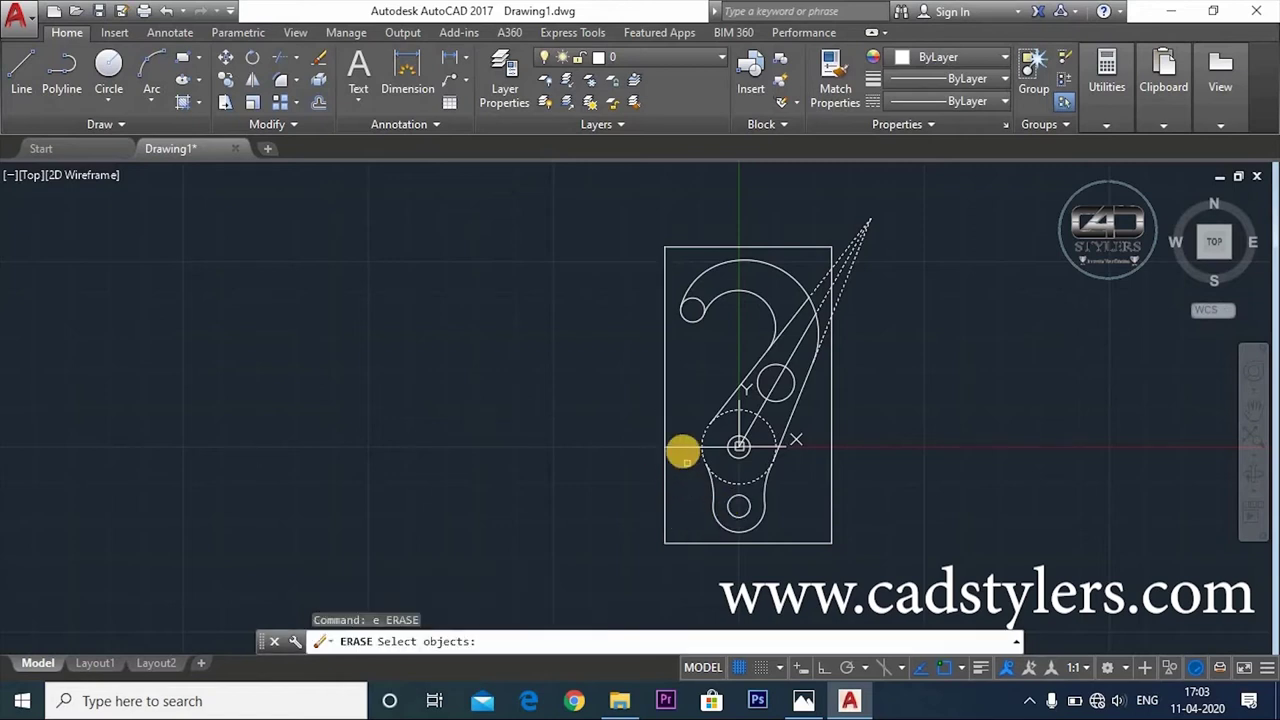
left_click(682, 448)
key("Escape")
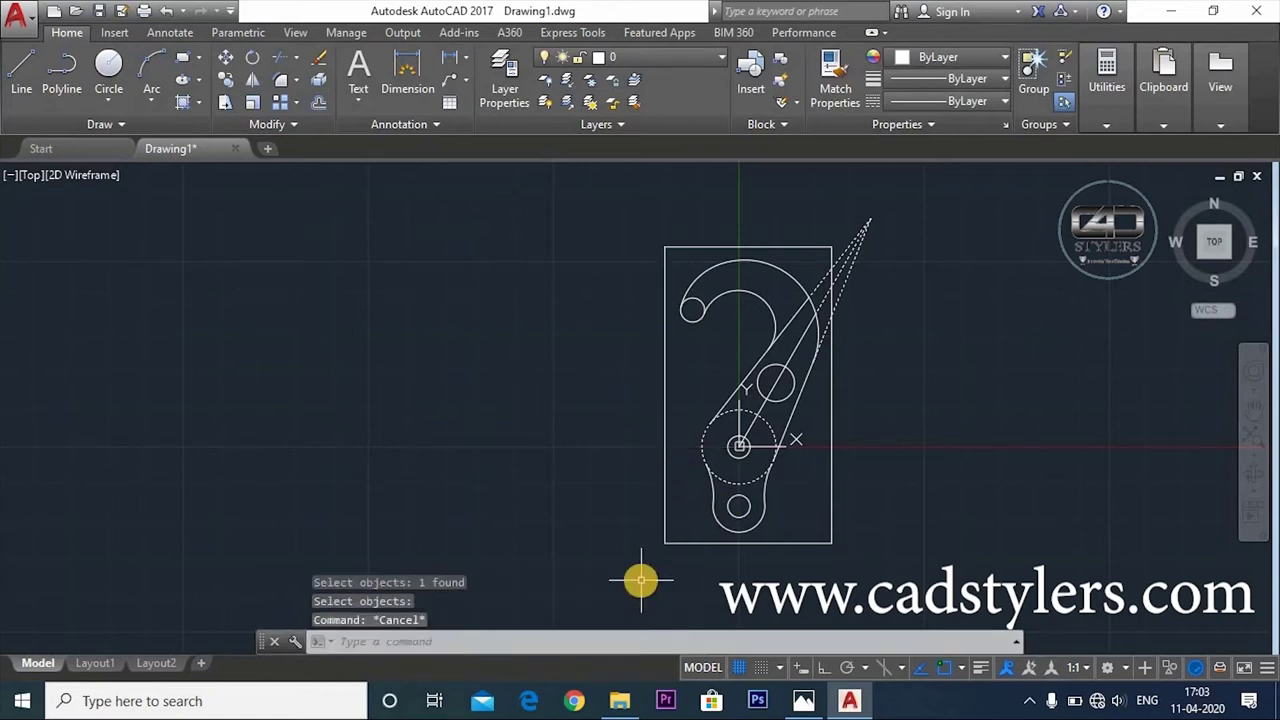
JOIN all the frame edges into one polyline
type("j")
key("Return")
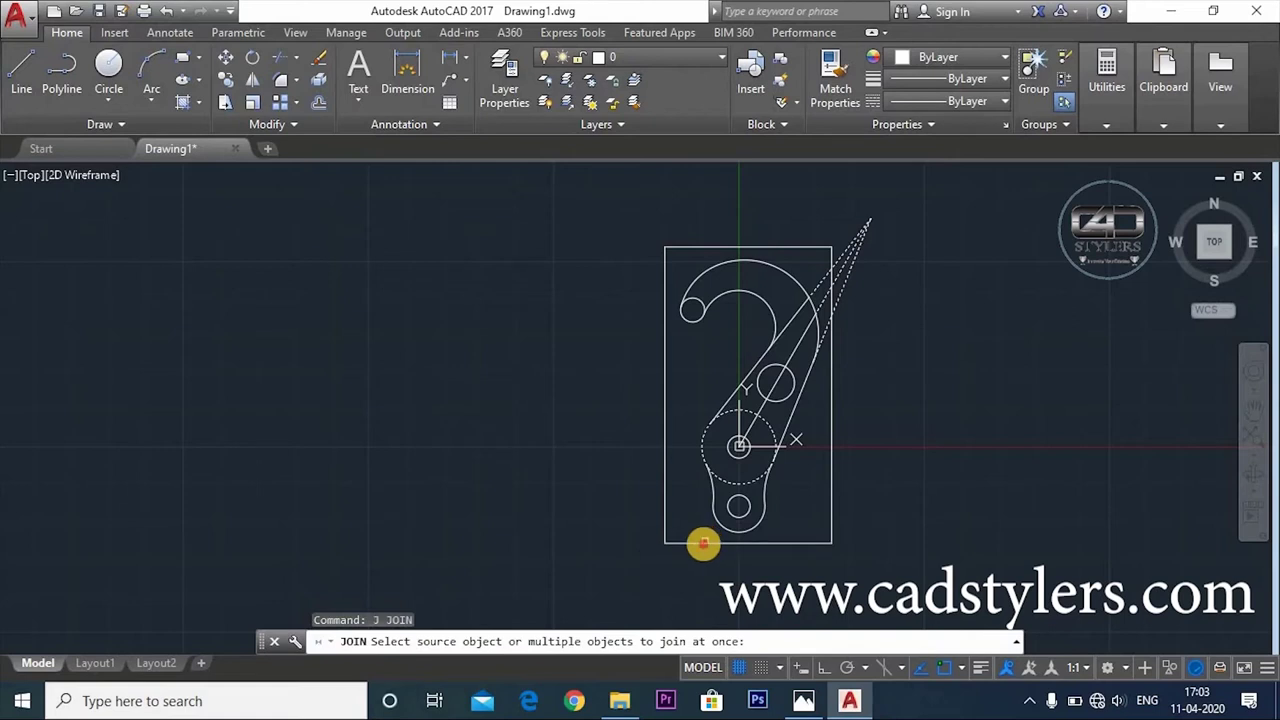
left_click(703, 543)
left_click(787, 232)
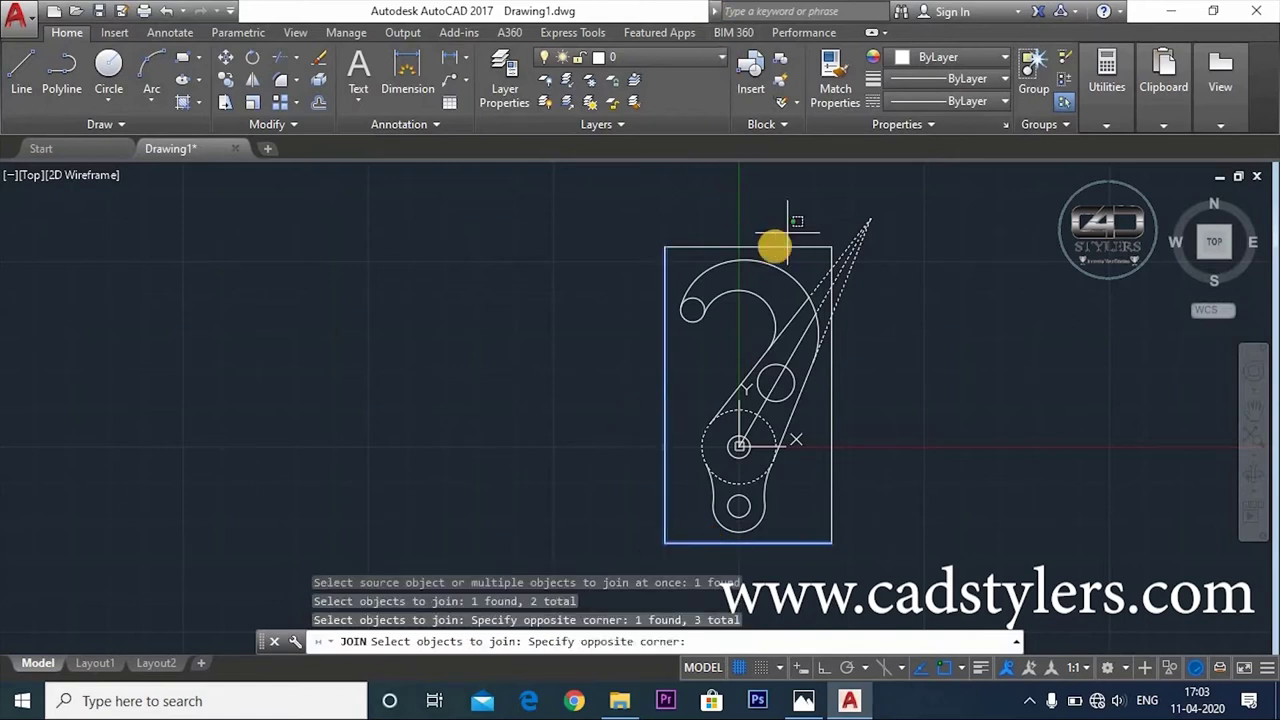
key("Return")
key("Escape")
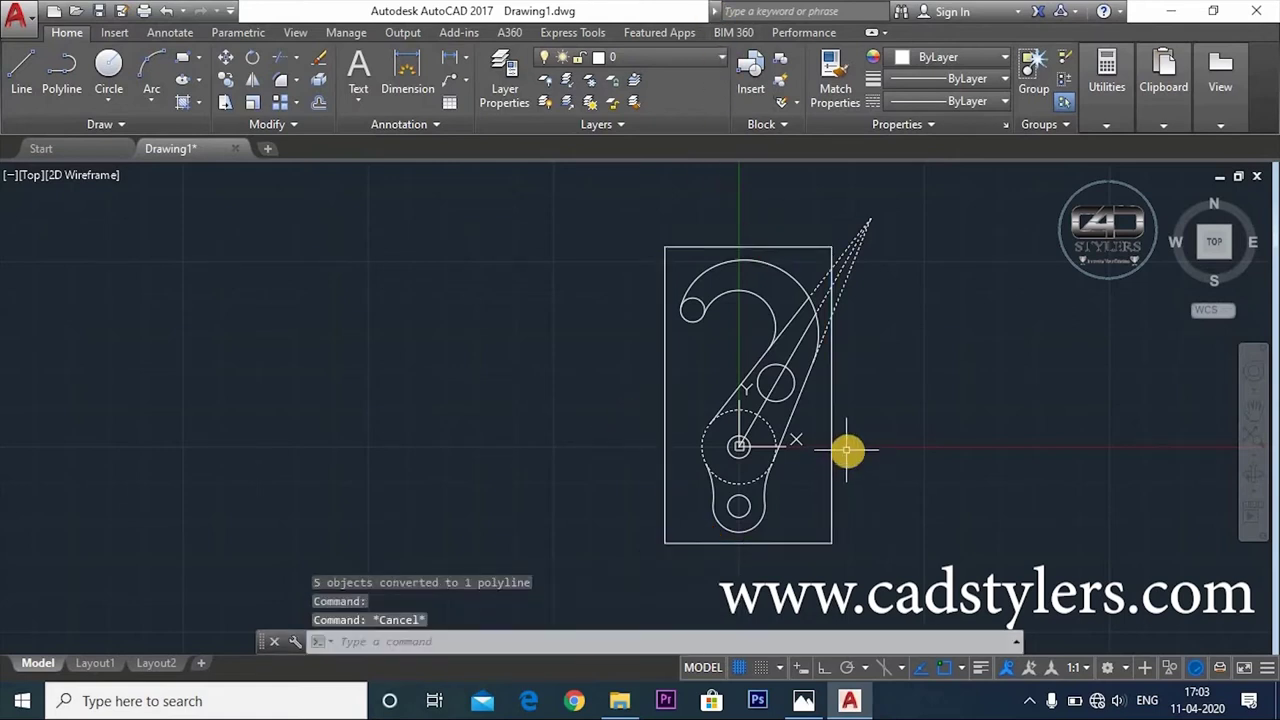
type("tr")
key("Return")
left_click(831, 432)
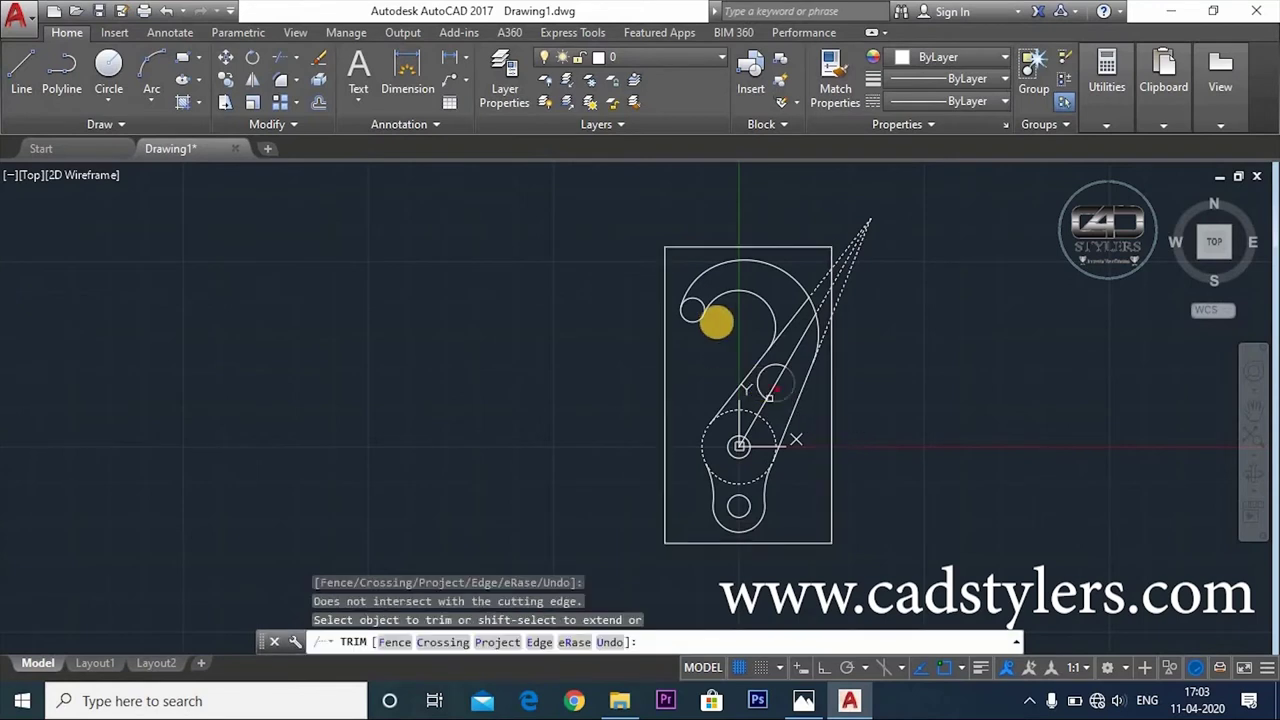
key("Escape")
middle_click_drag(765, 542, 767, 490)
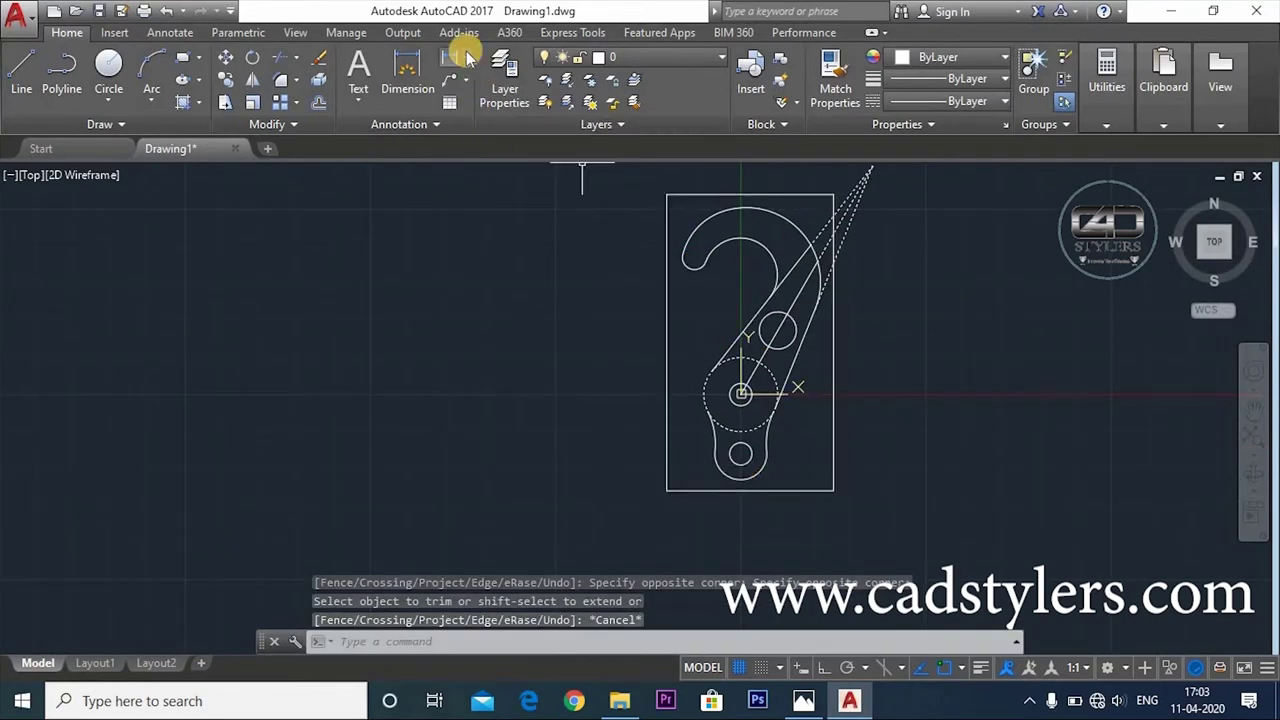
Add the 26 and 10 vertical dimensions from the hole centres to the frame bottom
left_click(464, 58)
left_click(480, 89)
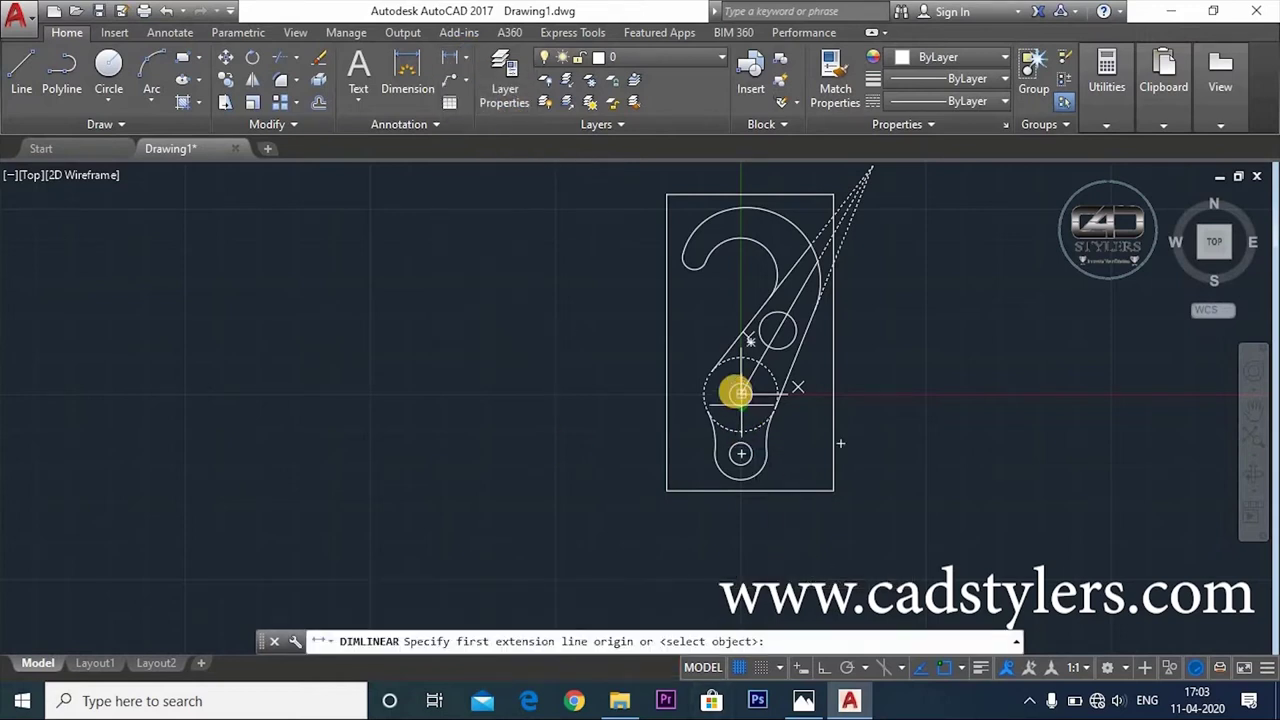
left_click(740, 394)
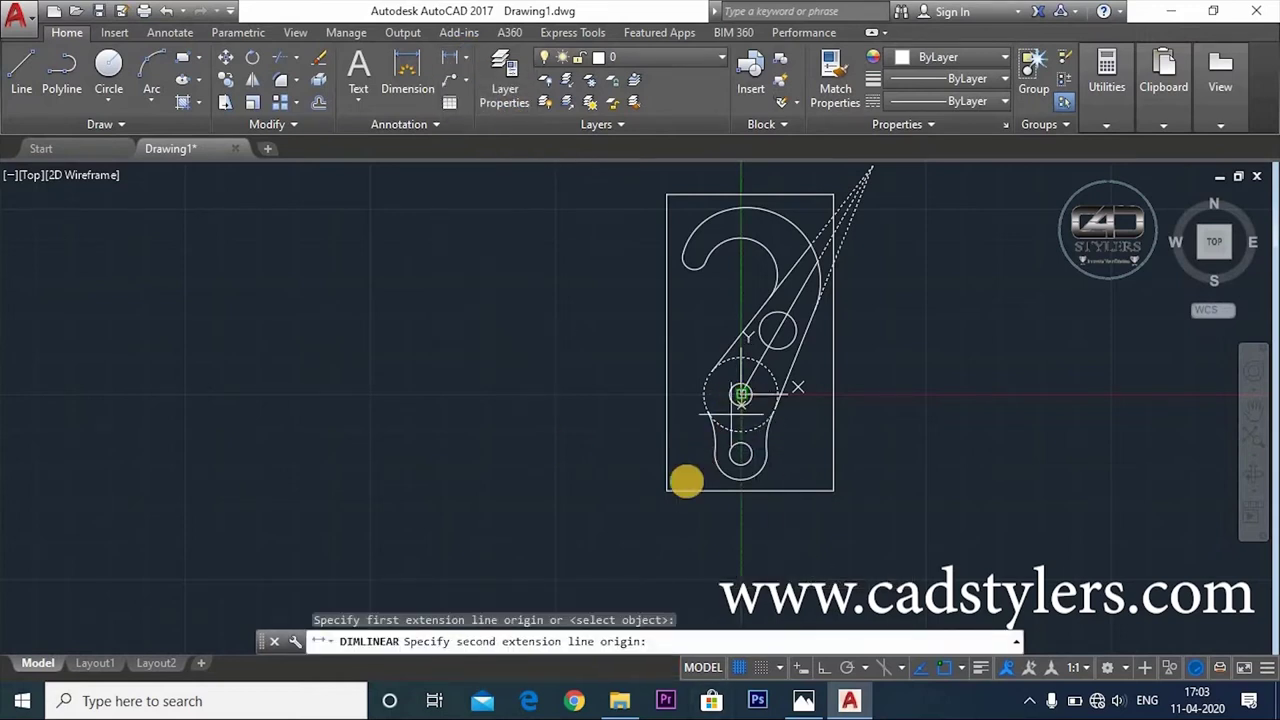
left_click(664, 491)
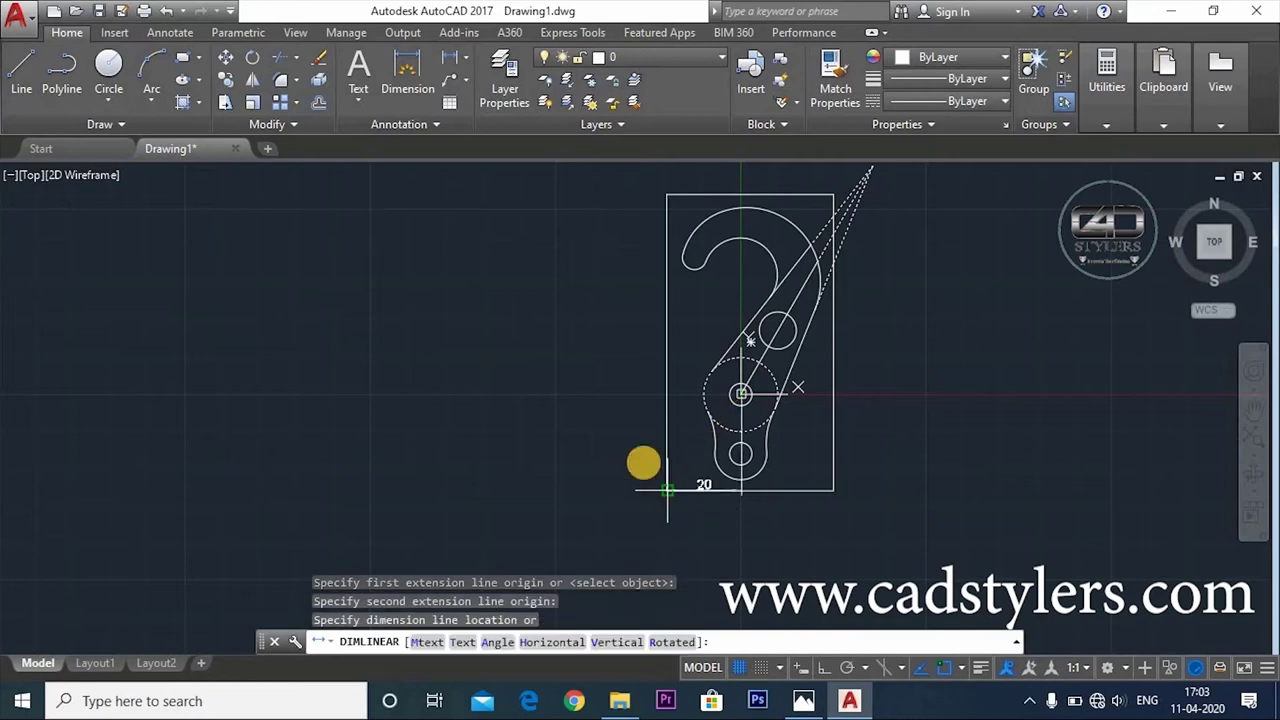
left_click(617, 454)
scroll(617, 456, "up", 4)
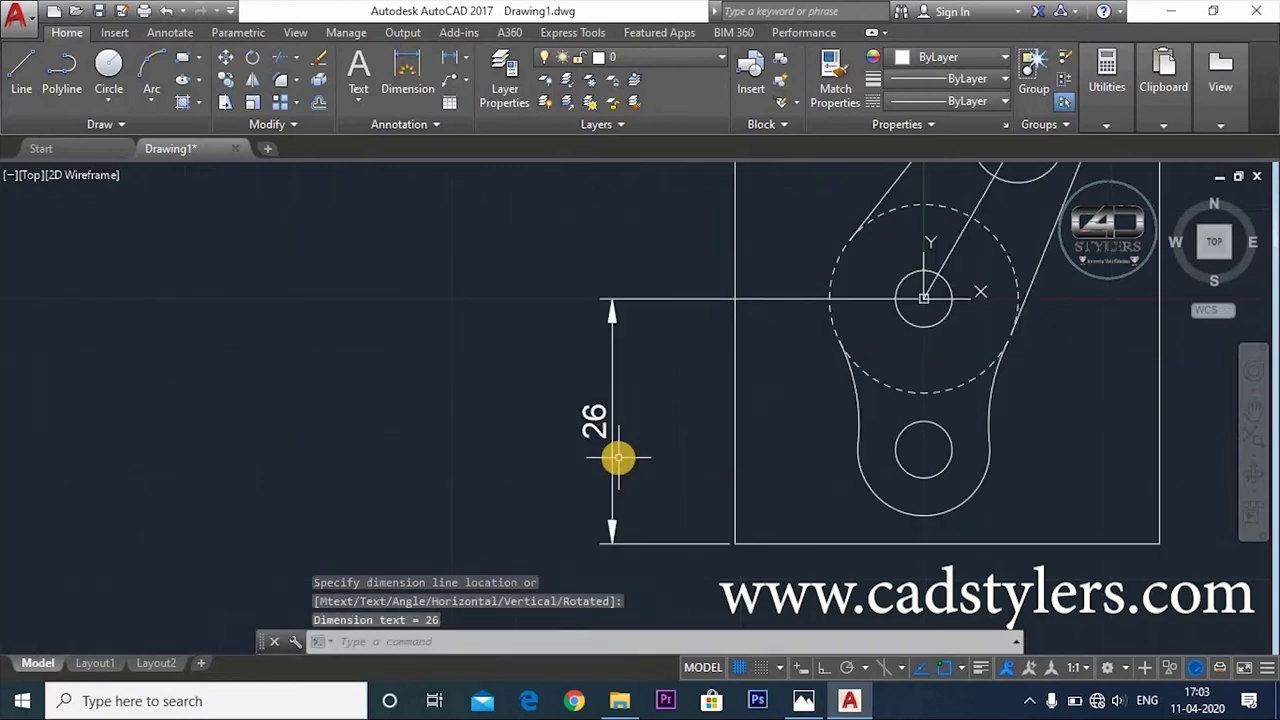
scroll(617, 458, "down", 2)
key("Return")
left_click(810, 454)
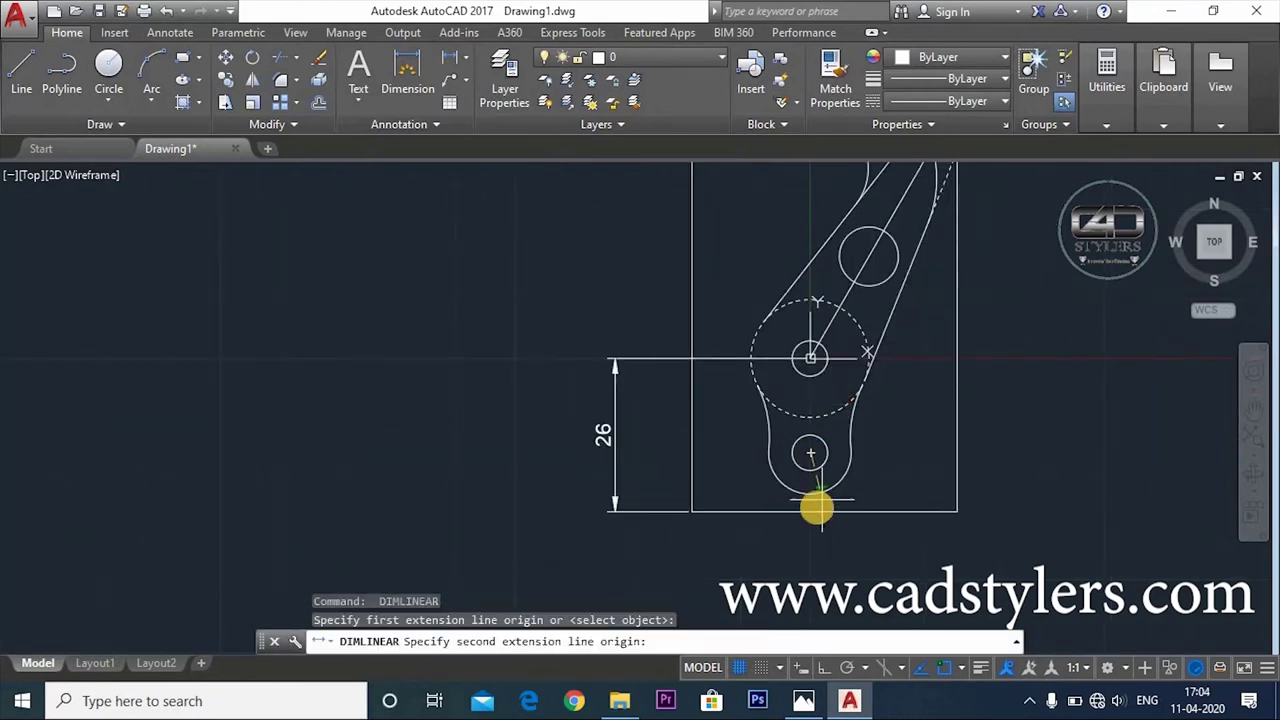
left_click(816, 508)
left_click(731, 480)
scroll(786, 563, "down", 3)
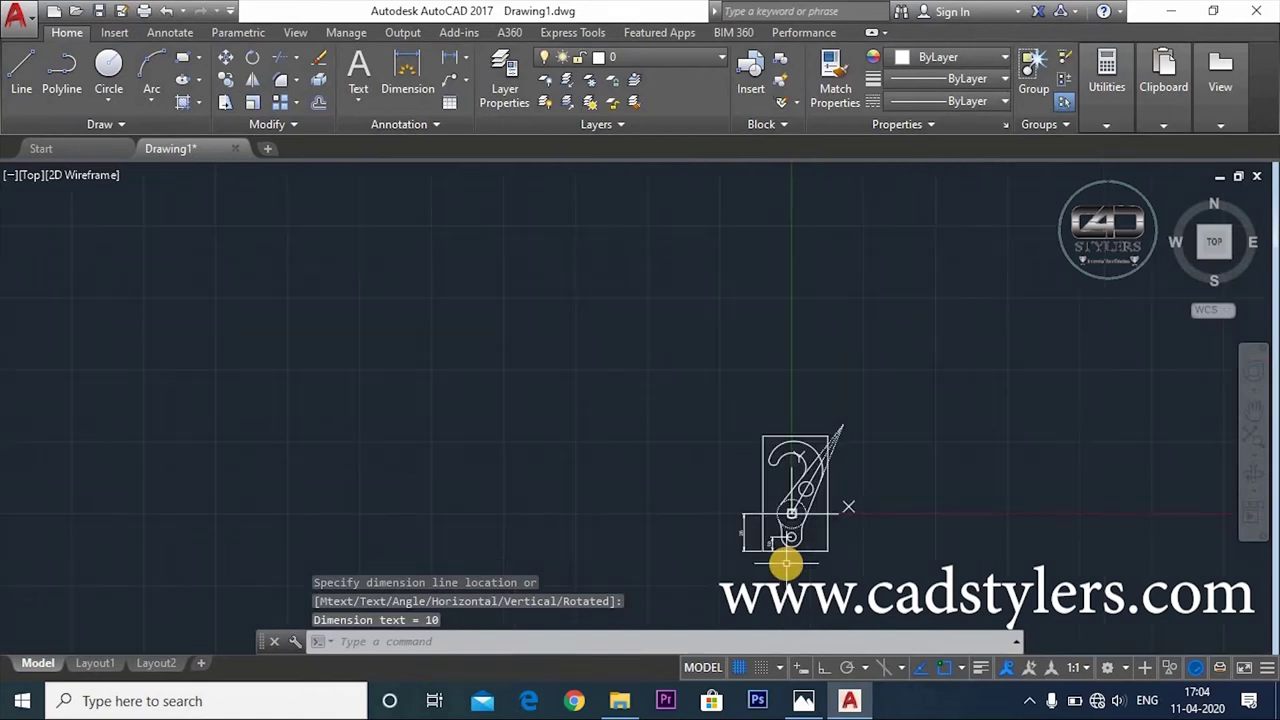
scroll(786, 563, "up", 3)
Dimension the frame's 80 overall height and 45 width
key("Return")
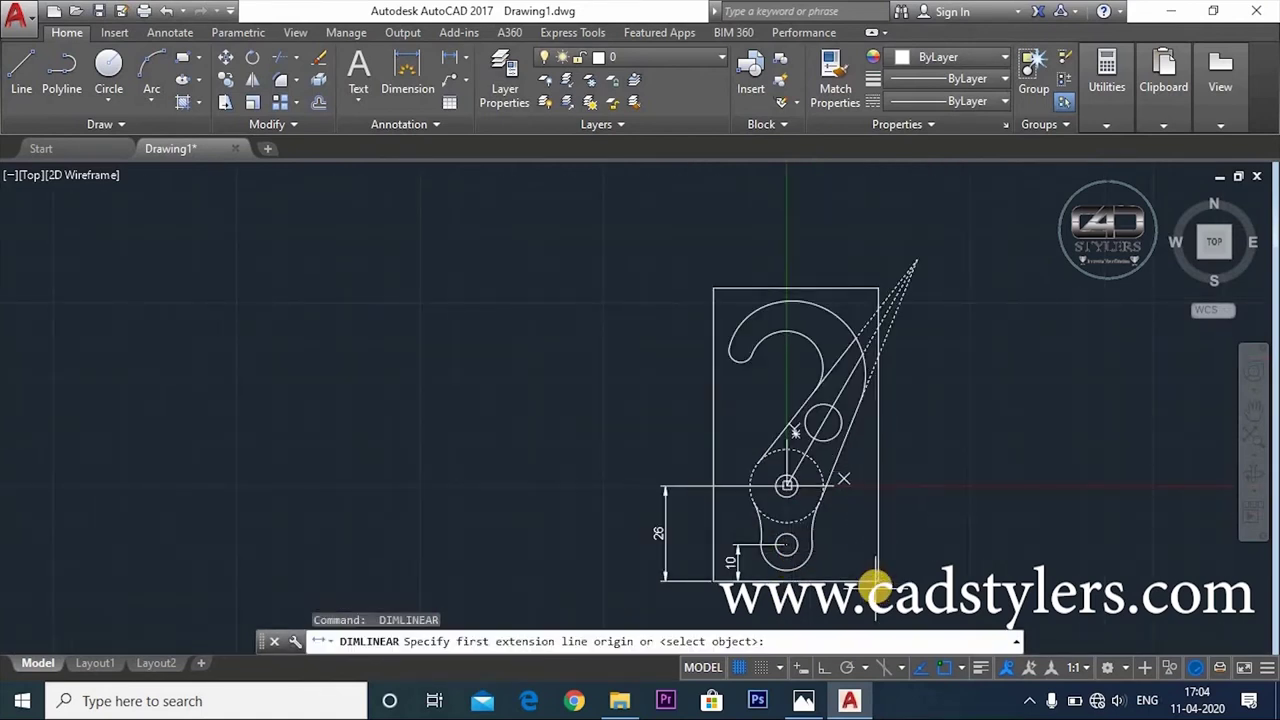
left_click(877, 580)
left_click(878, 289)
left_click(914, 370)
middle_click_drag(986, 463, 1010, 401)
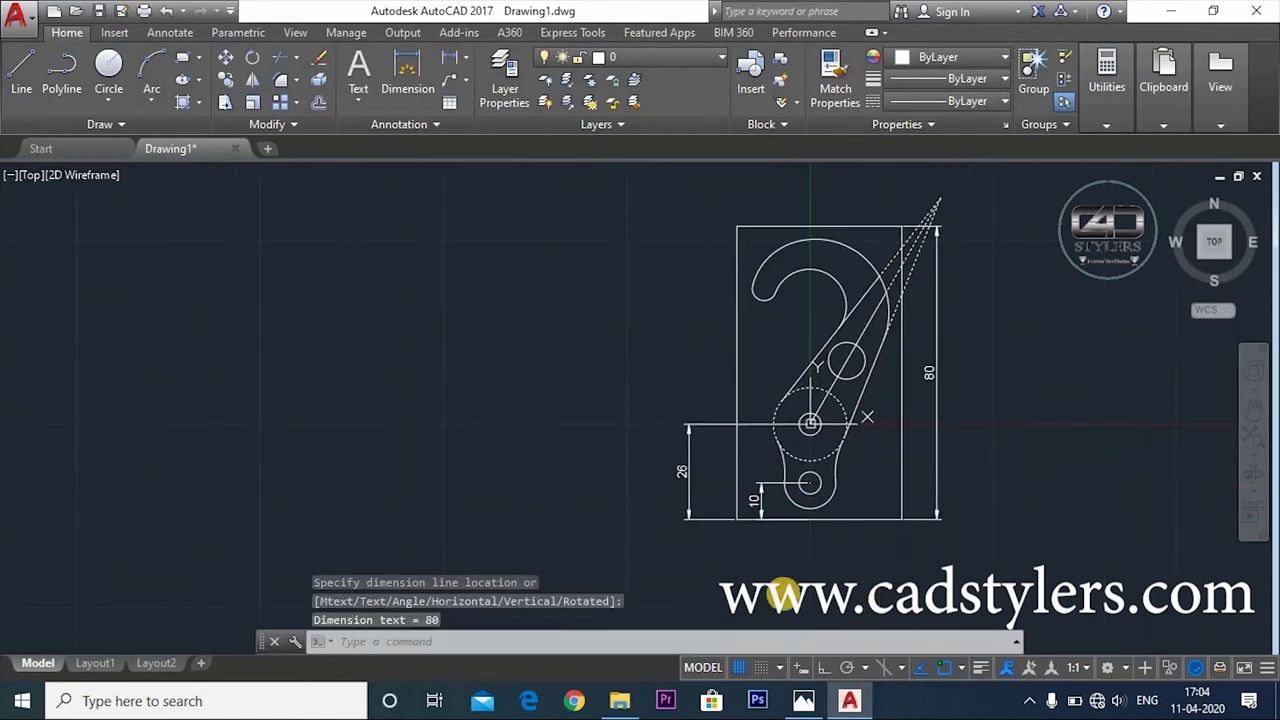
key("Return")
left_click(738, 520)
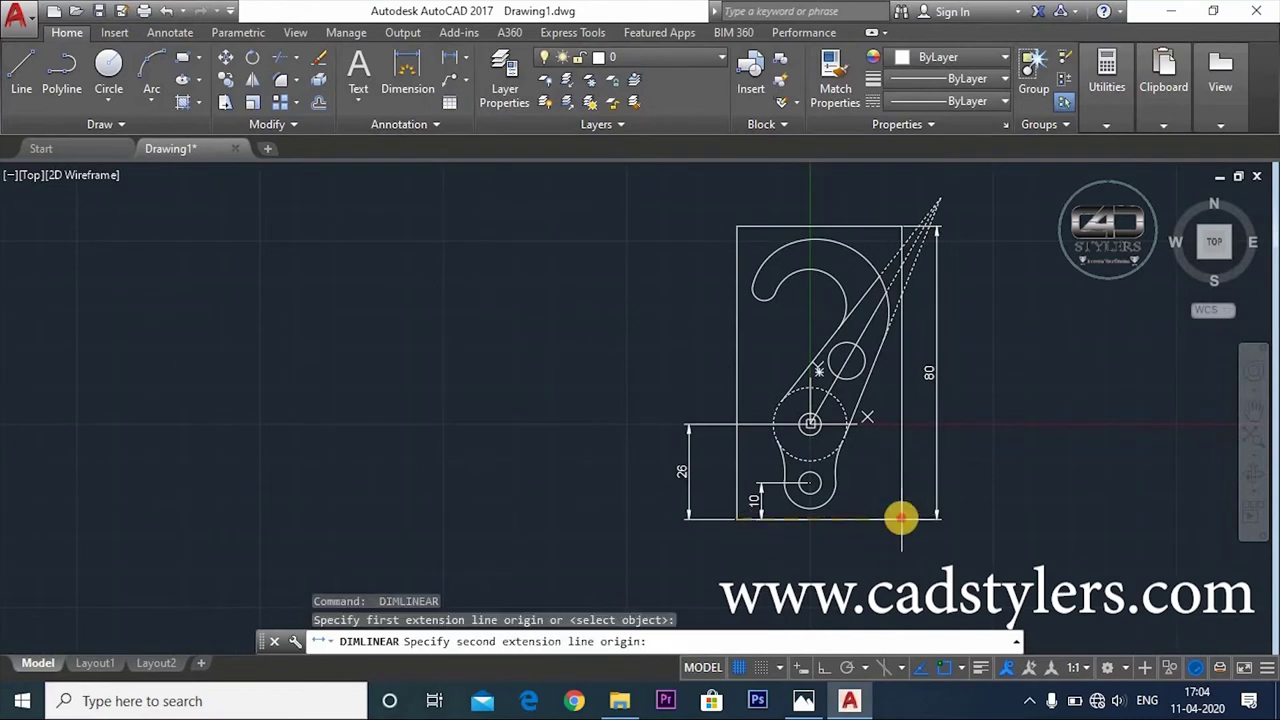
left_click(901, 519)
left_click(853, 545)
Add the 20 horizontal dimension to the circle centre and the 63 height to the hook tip
key("Return")
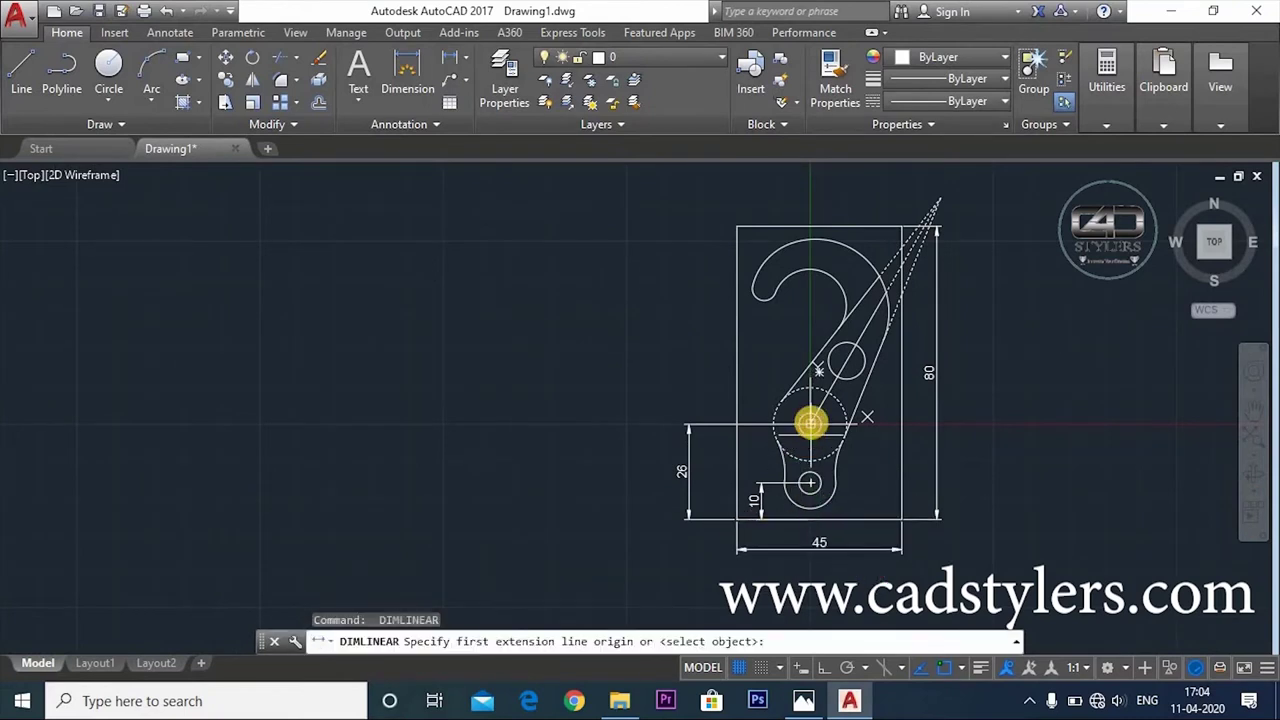
left_click(810, 423)
left_click(740, 519)
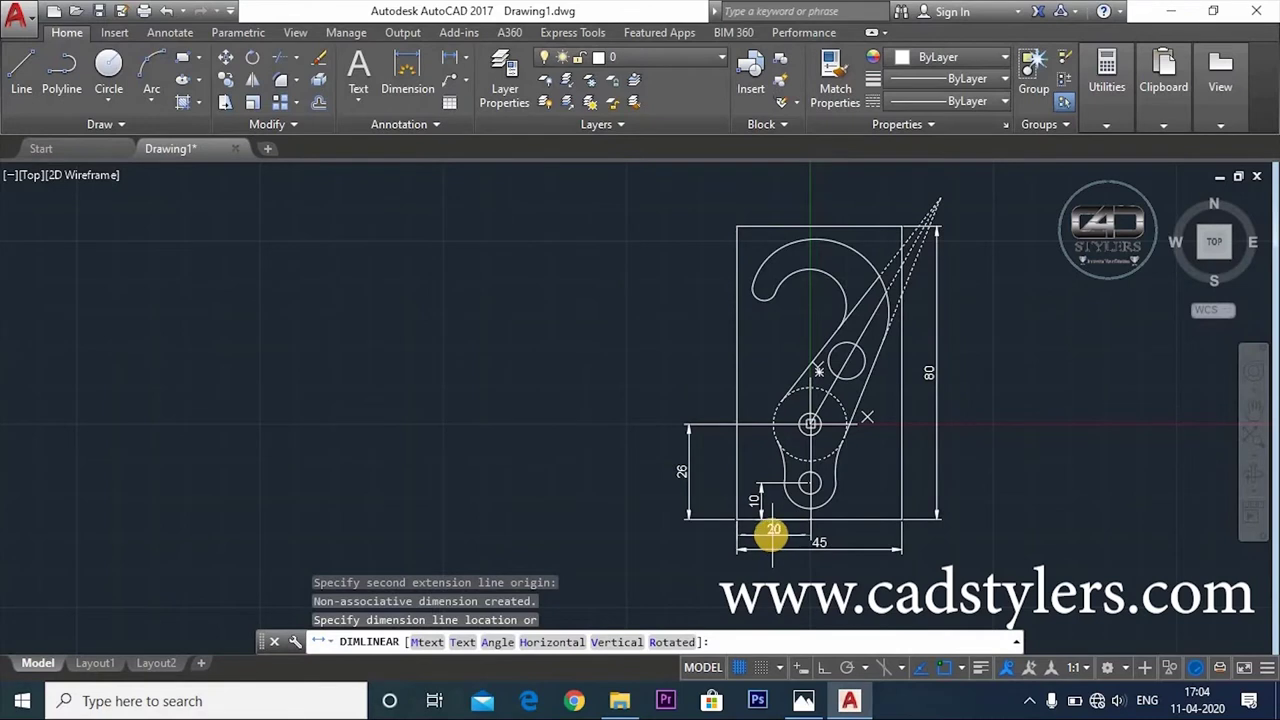
left_click(772, 530)
middle_click_drag(880, 585, 829, 586)
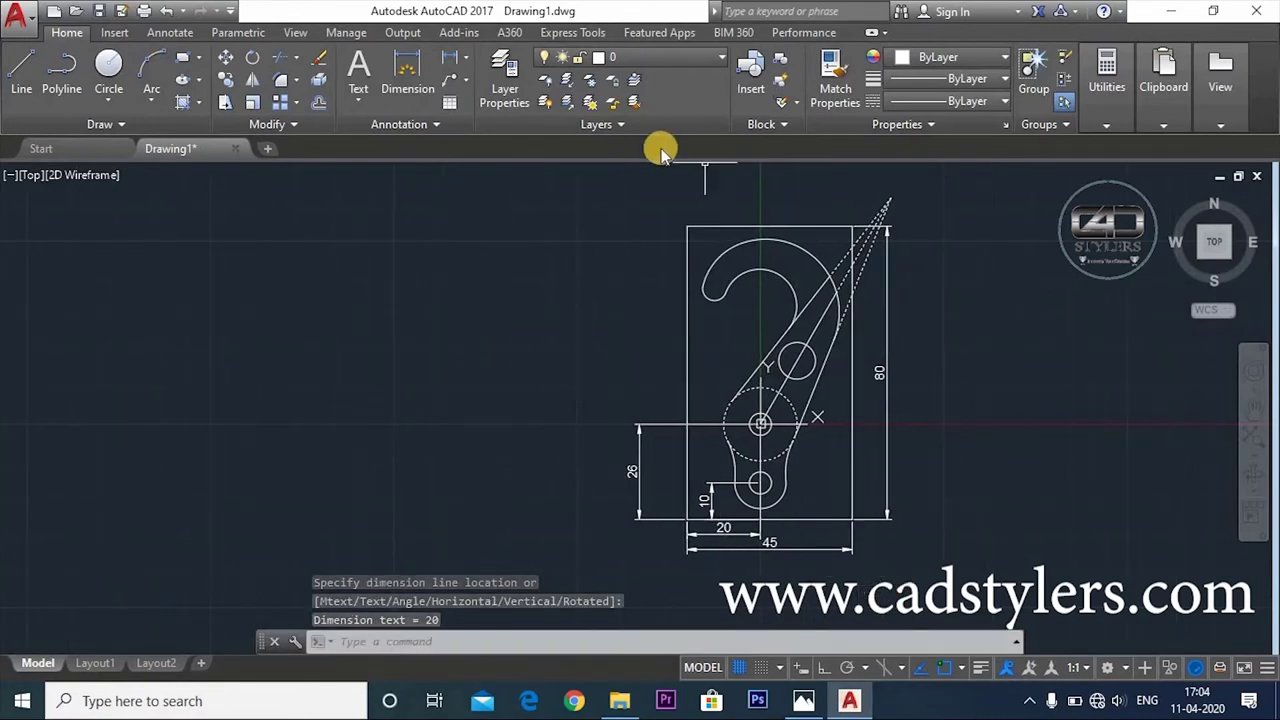
key("Return")
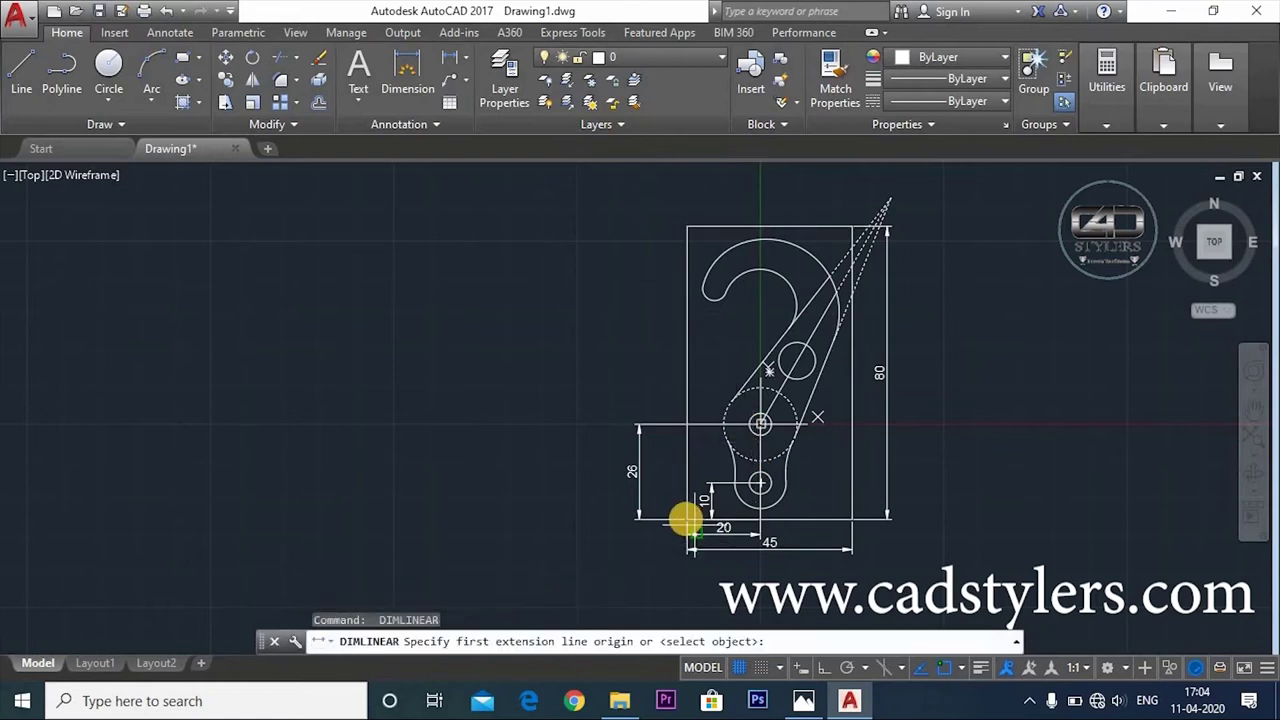
left_click(687, 519)
left_click(713, 288)
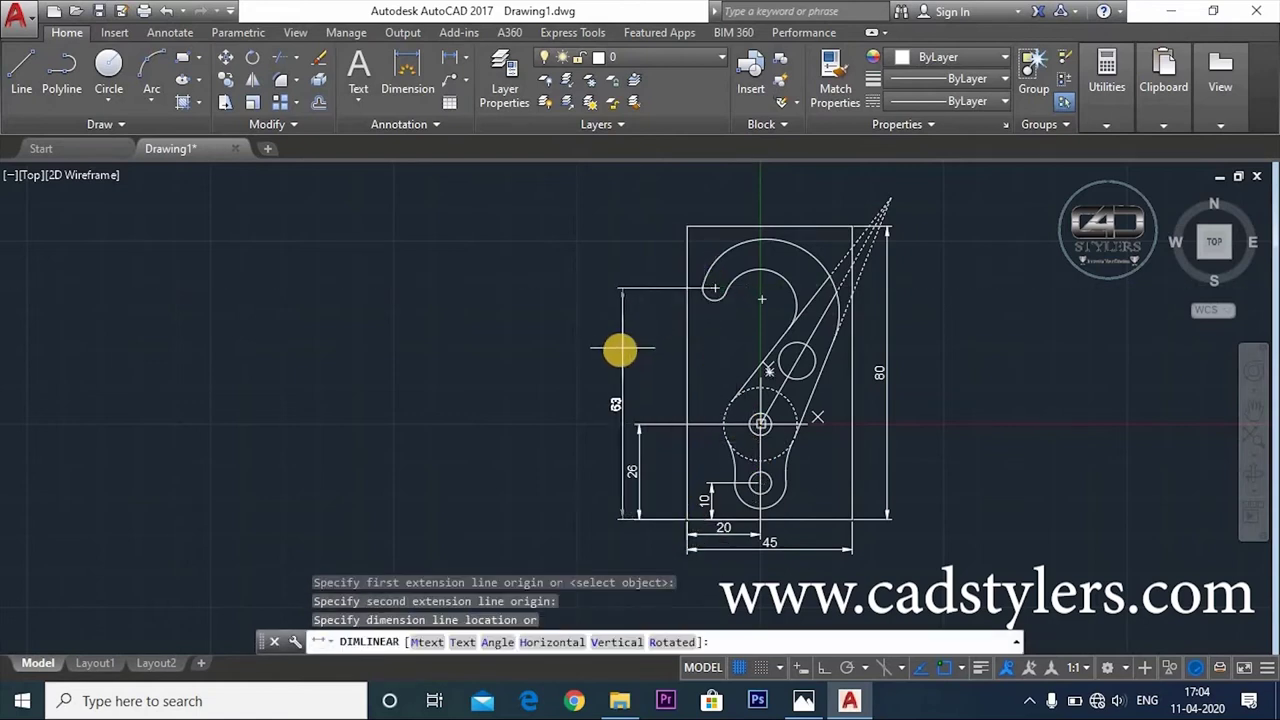
left_click(620, 355)
middle_click_drag(688, 408, 656, 418)
Add the 12.5 dimension from the large circle centre to the hook tip
key("Return")
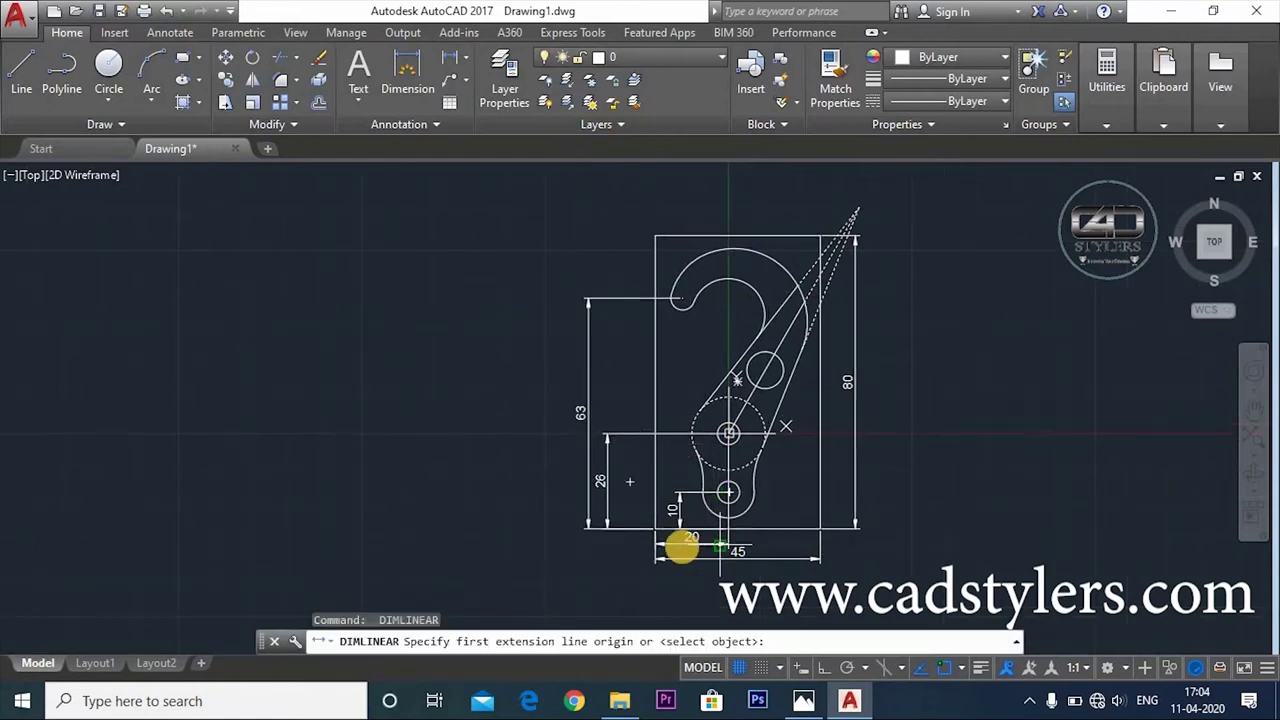
middle_click_drag(657, 531, 657, 585)
left_click(727, 487)
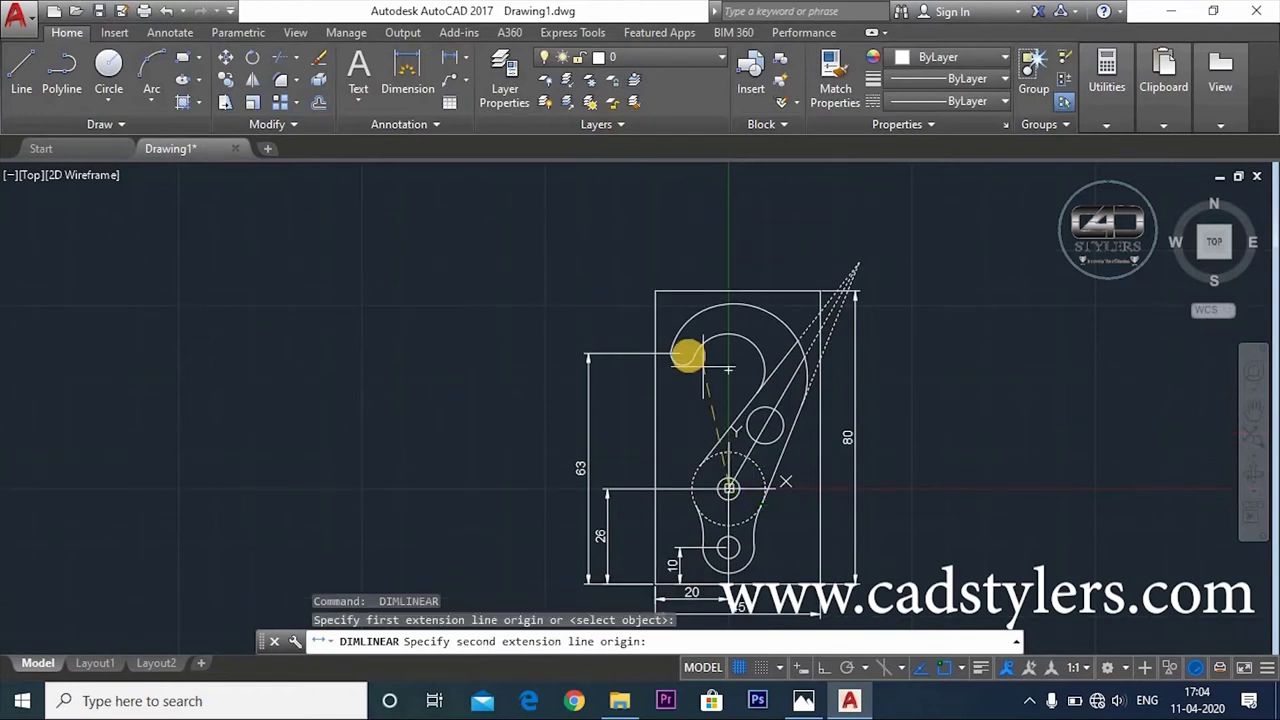
left_click(682, 352)
left_click(690, 272)
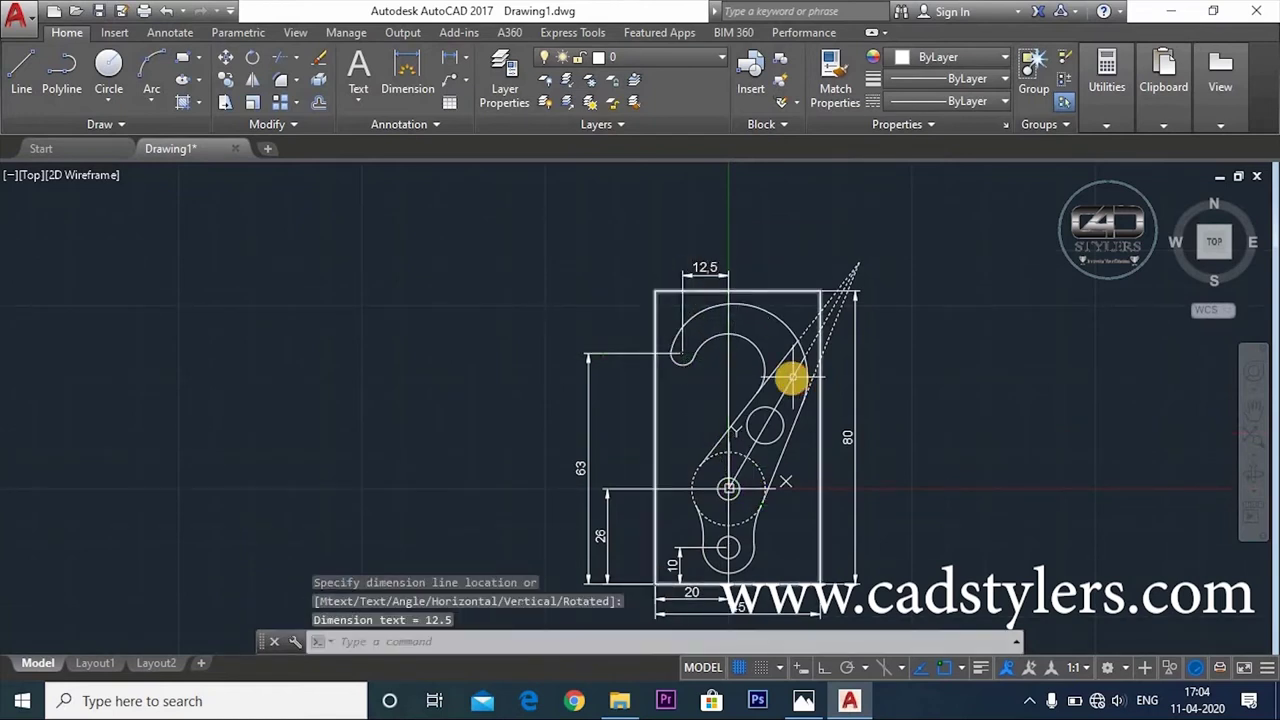
middle_click_drag(789, 371, 743, 389)
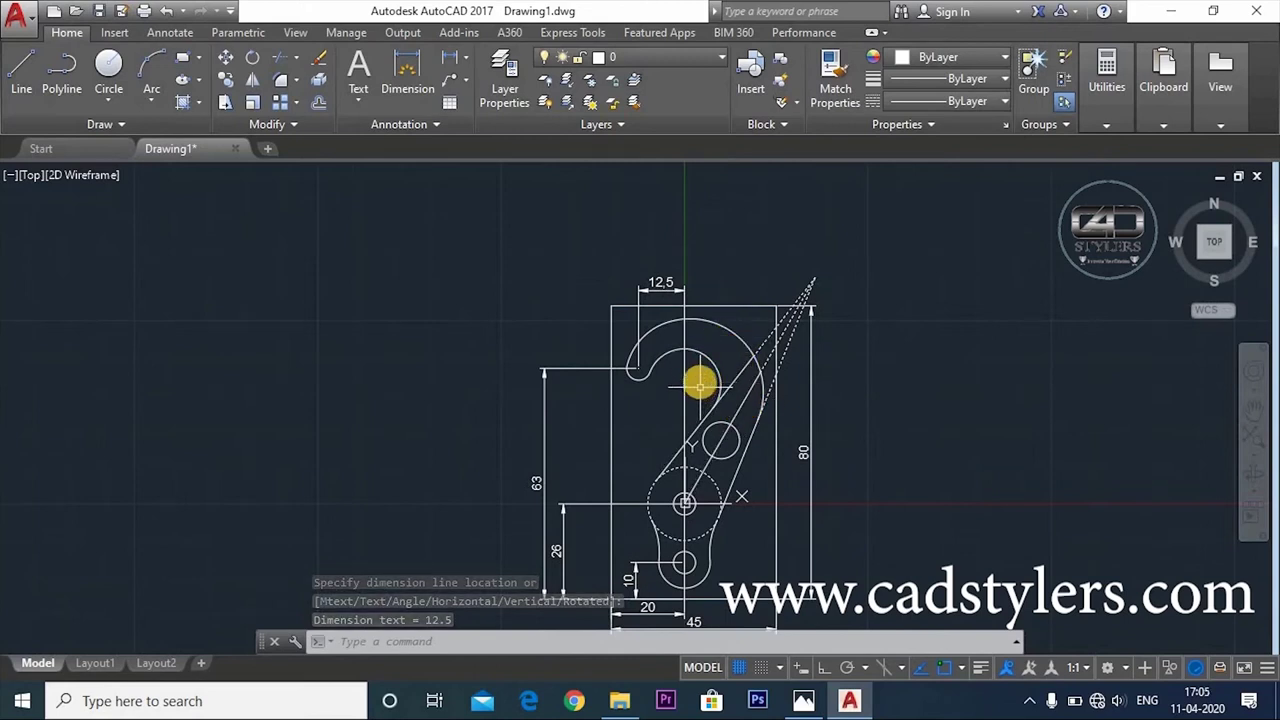
Add the 1.5 offset dimension between the large circle centre and the hook arc centre
left_click(734, 331)
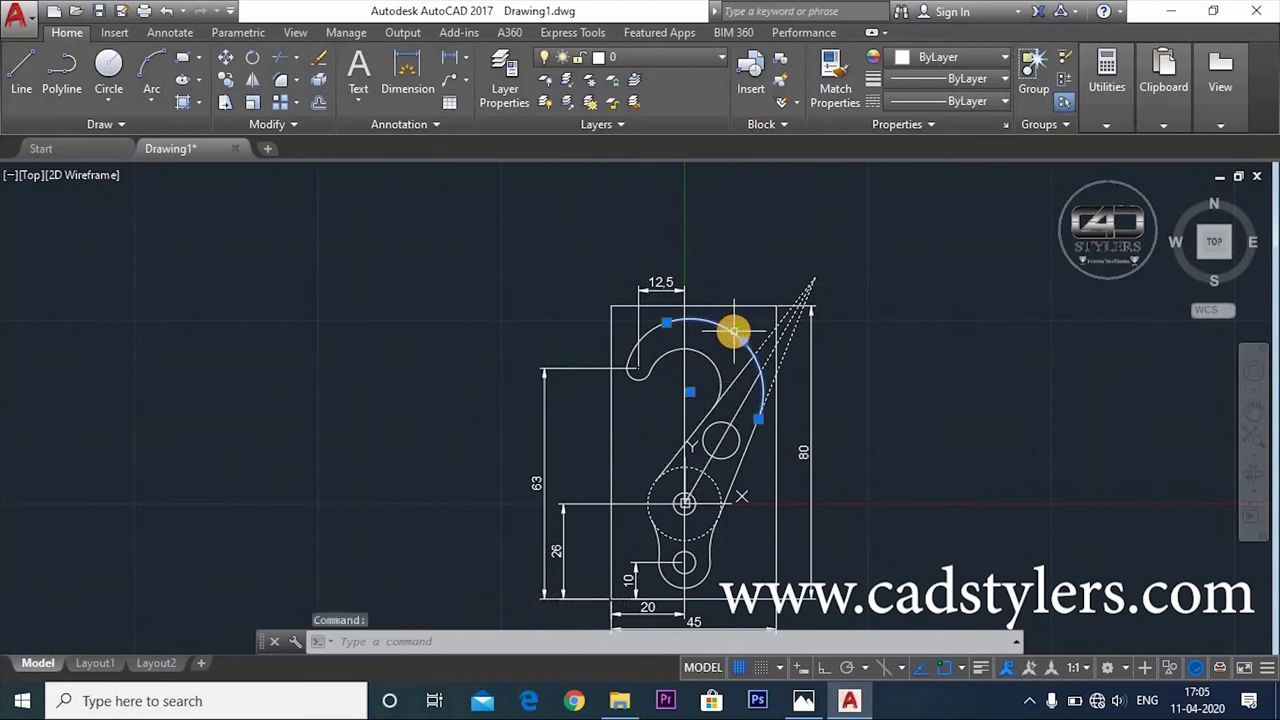
left_click(692, 402)
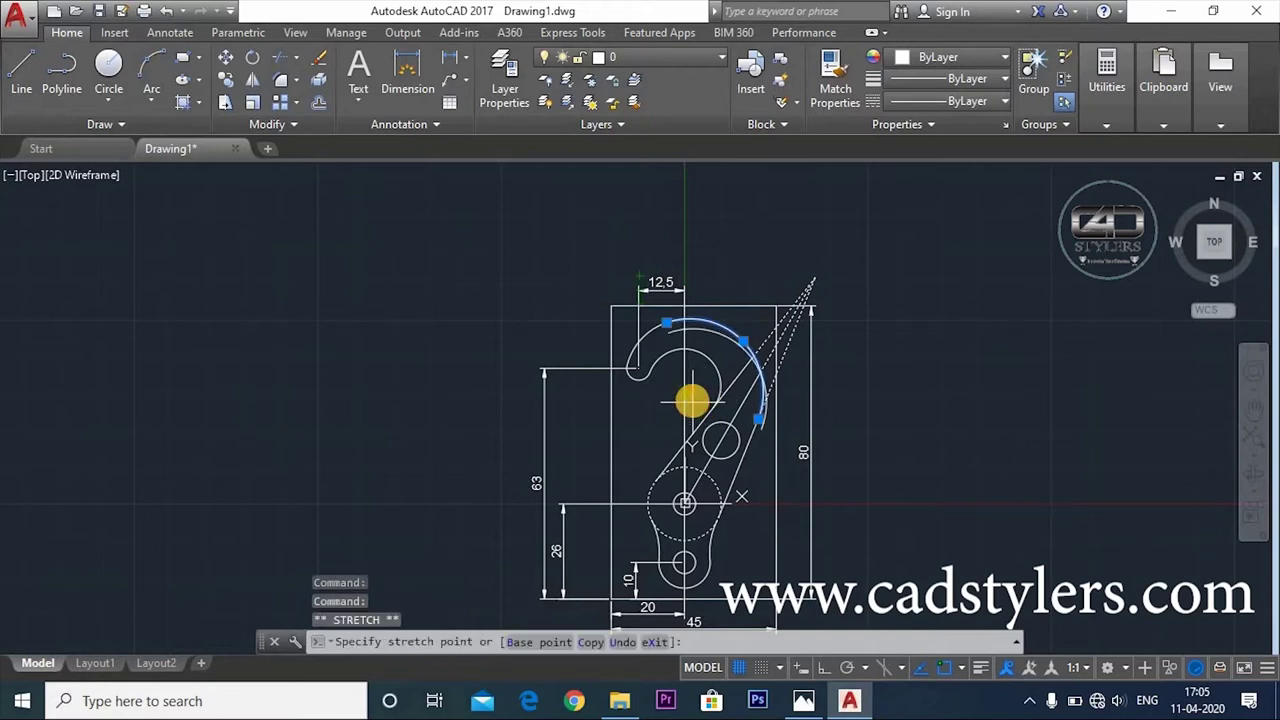
key("Escape")
key("Escape")
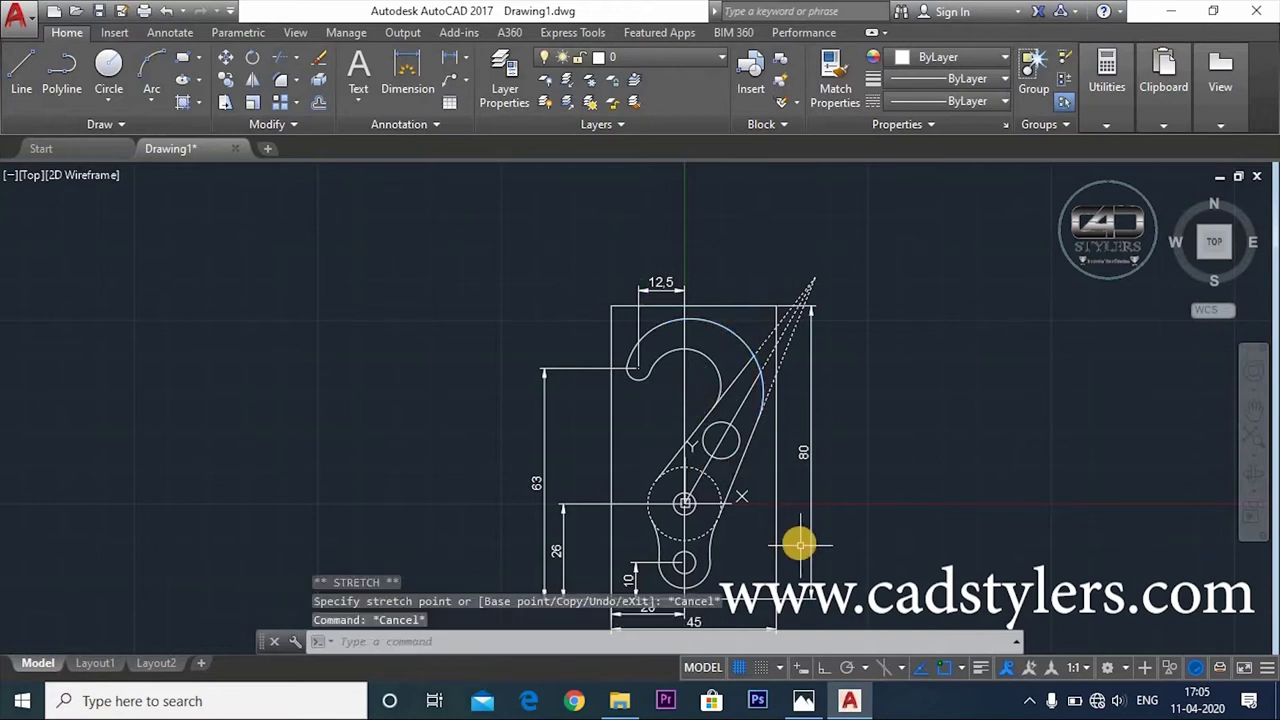
type("l")
key("Return")
left_click(686, 367)
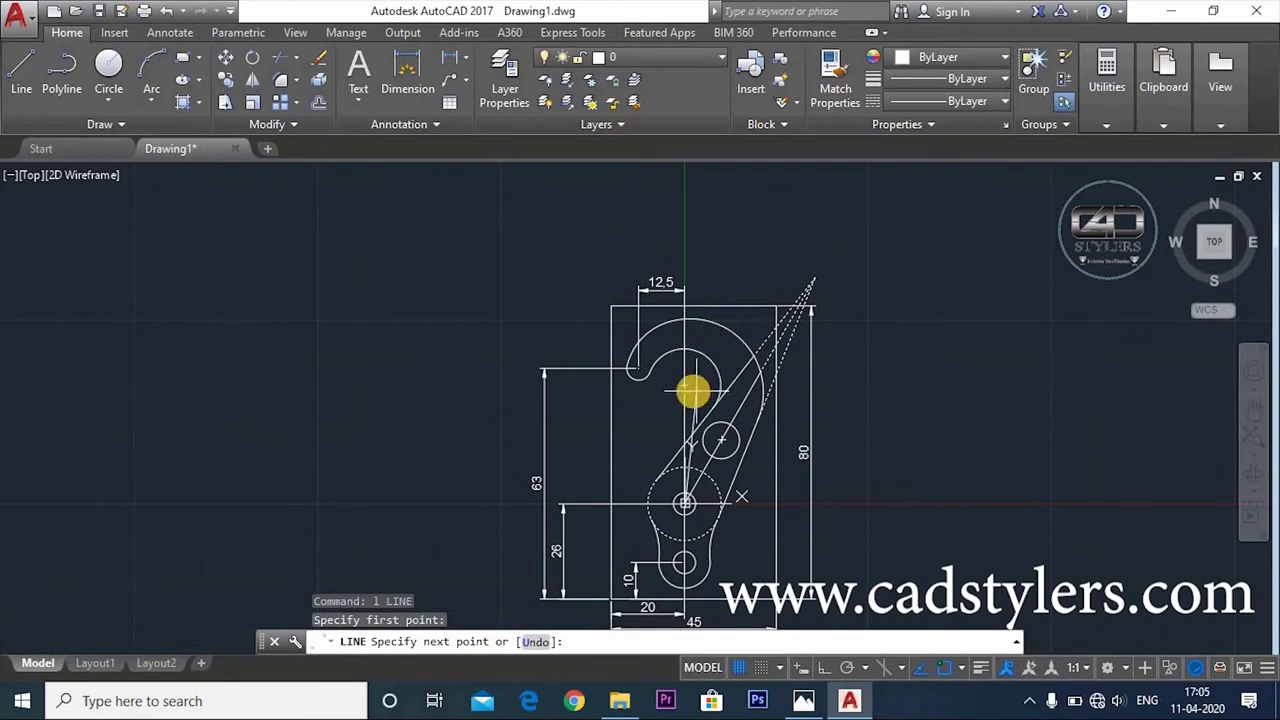
key("Escape")
type("dli")
key("Return")
left_click(684, 502)
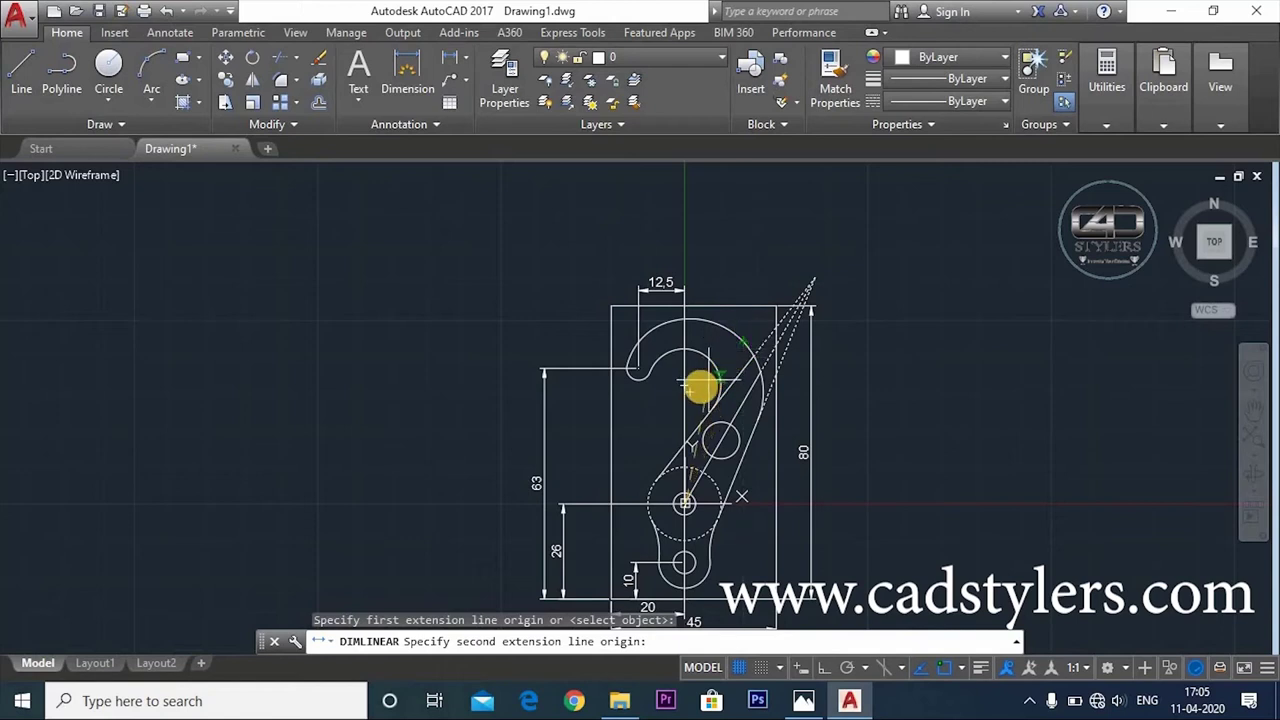
left_click(689, 392)
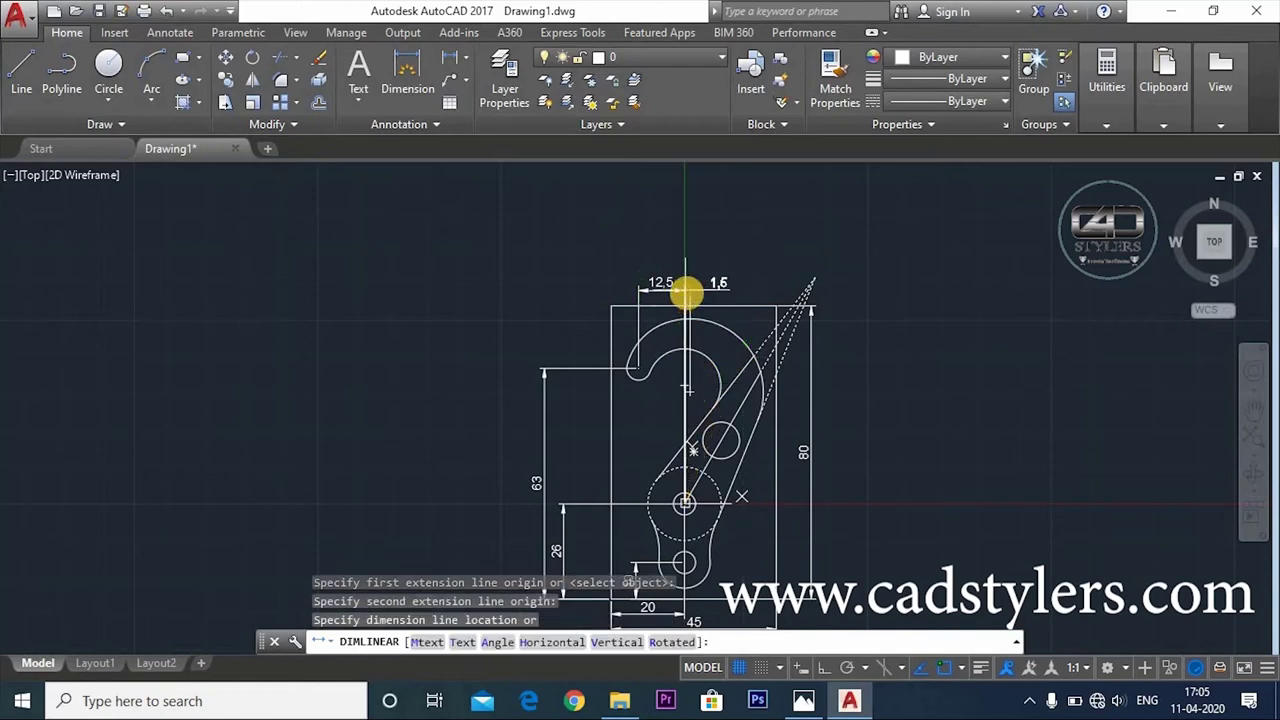
left_click(686, 293)
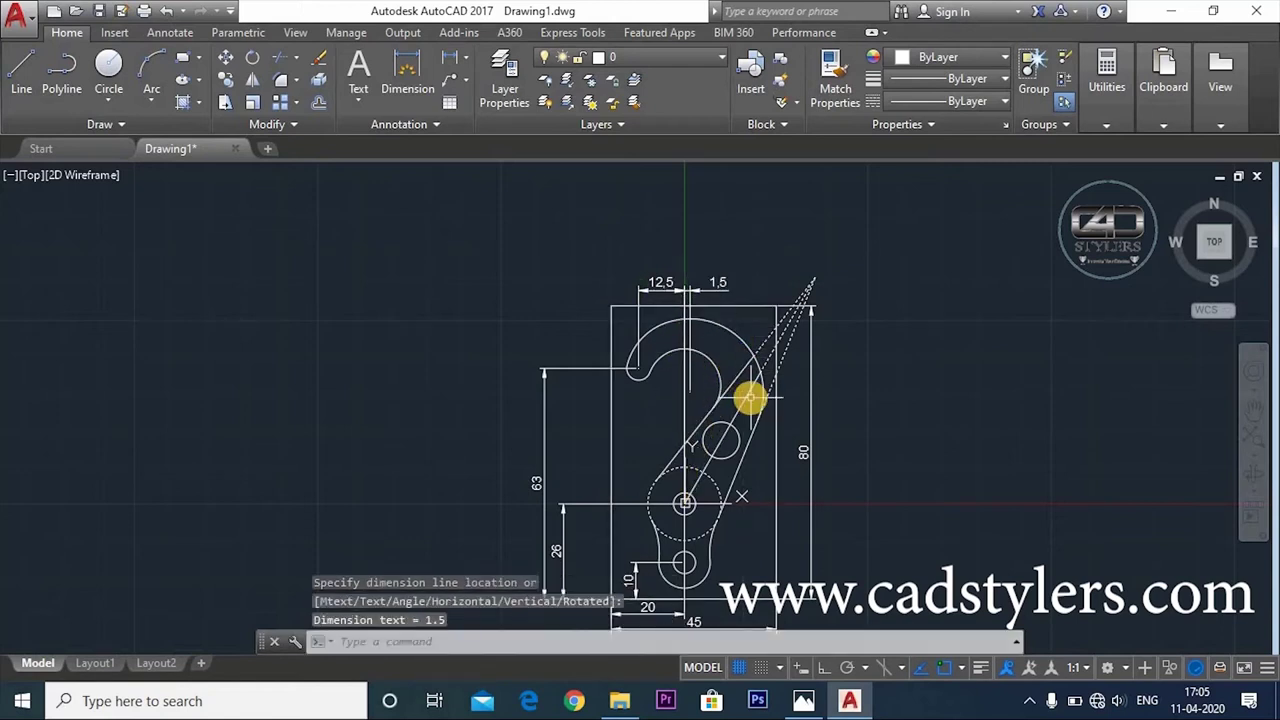
Add the 56.5 vertical dimension from the hook arc centre to the bracket's bottom edge
key("Return")
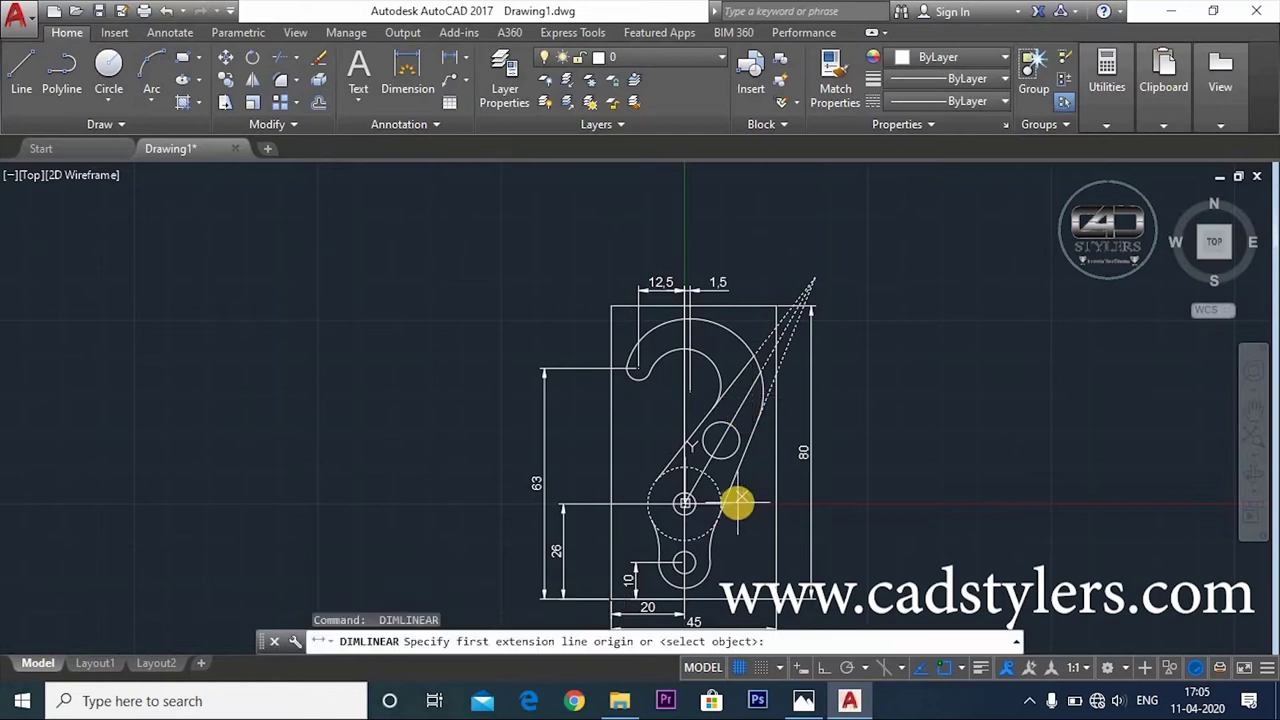
scroll(688, 414, "up", 2)
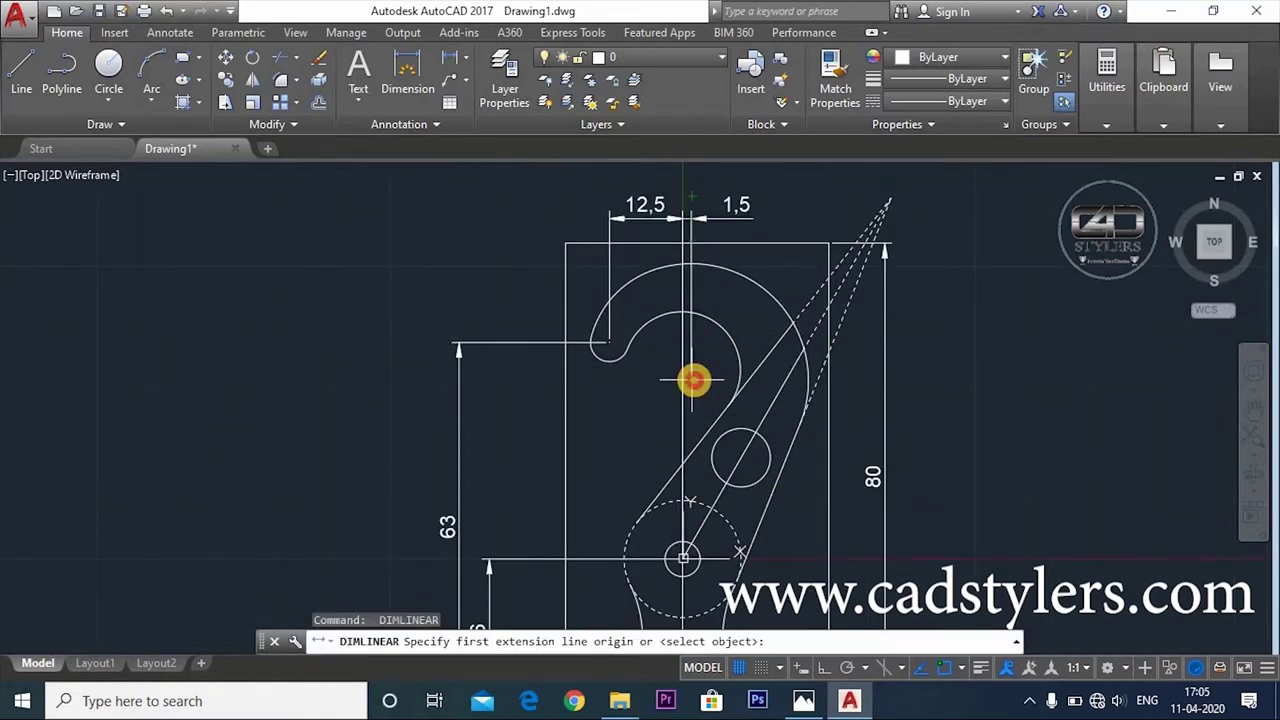
left_click(694, 380)
middle_click_drag(694, 380, 699, 191)
left_click(832, 521)
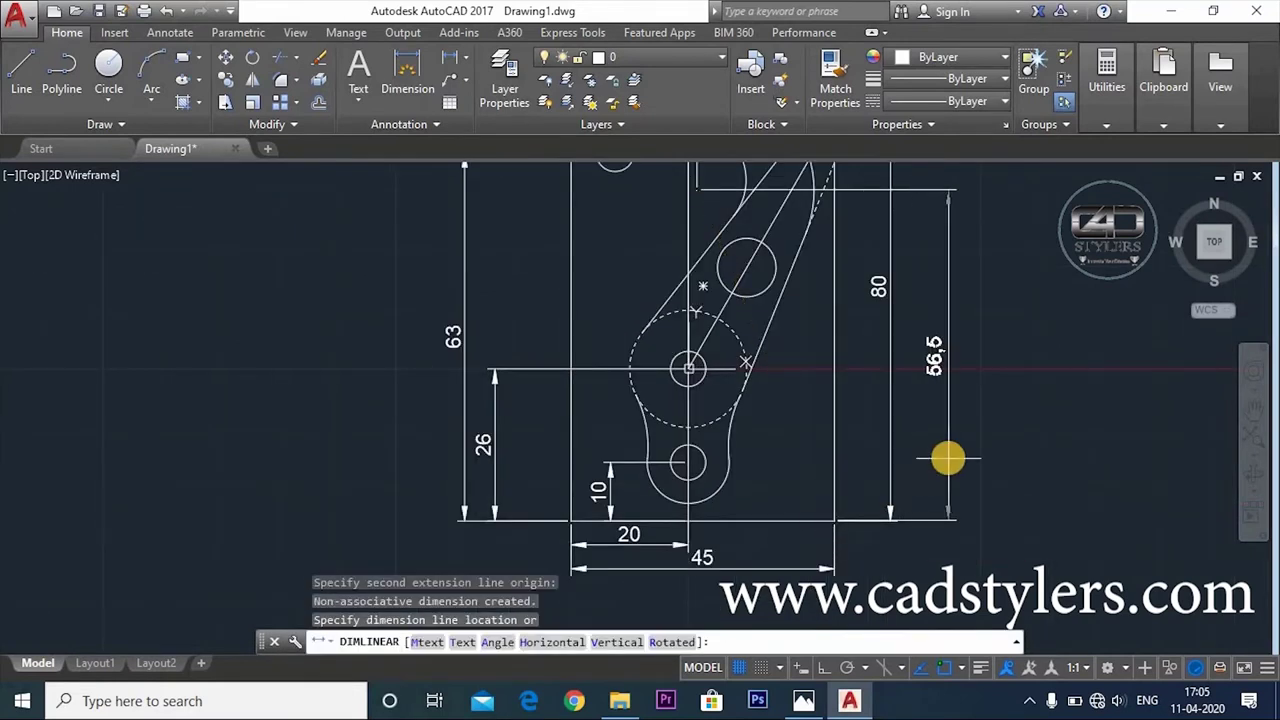
left_click(943, 456)
middle_click_drag(966, 451, 926, 518)
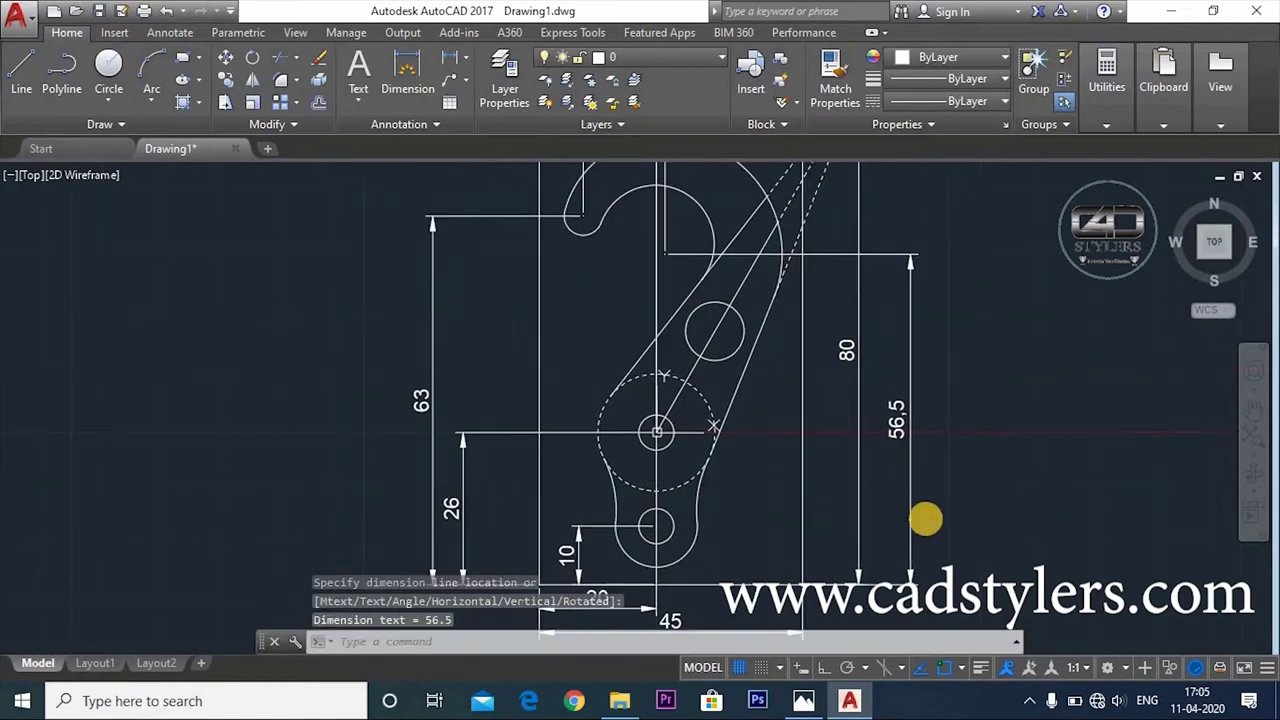
scroll(962, 494, "down", 1)
scroll(958, 500, "down", 1)
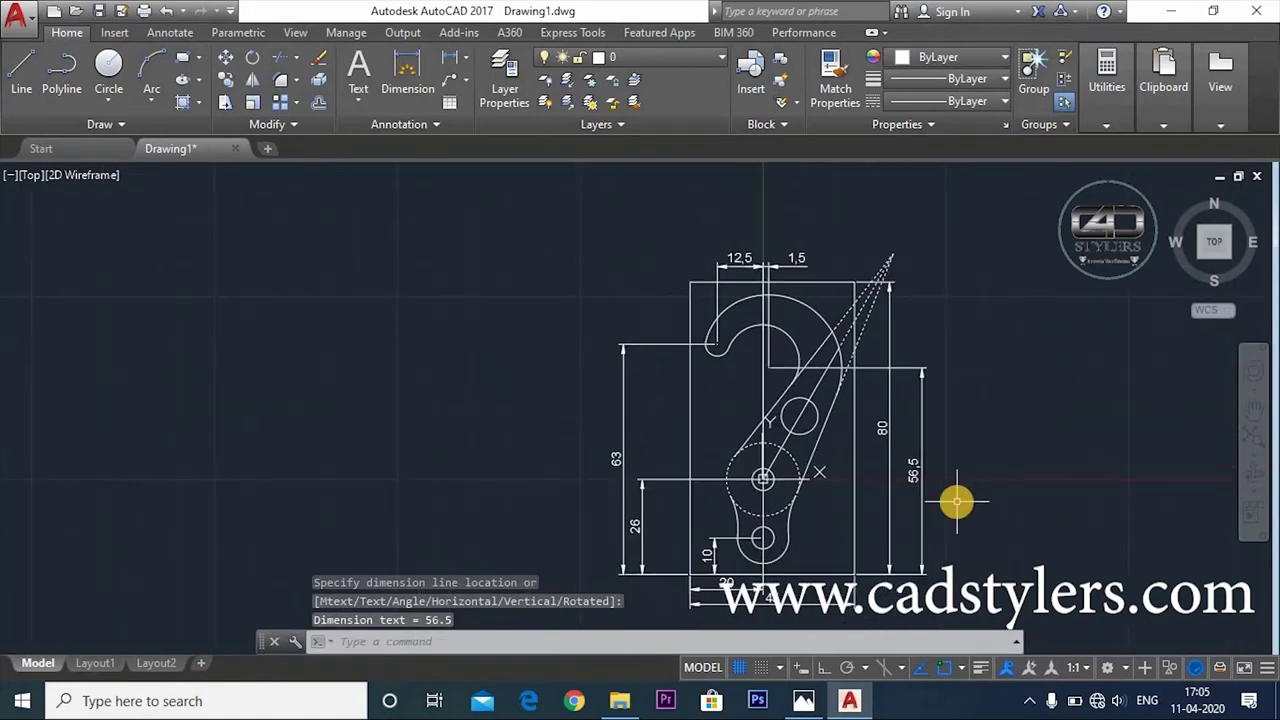
left_click(463, 57)
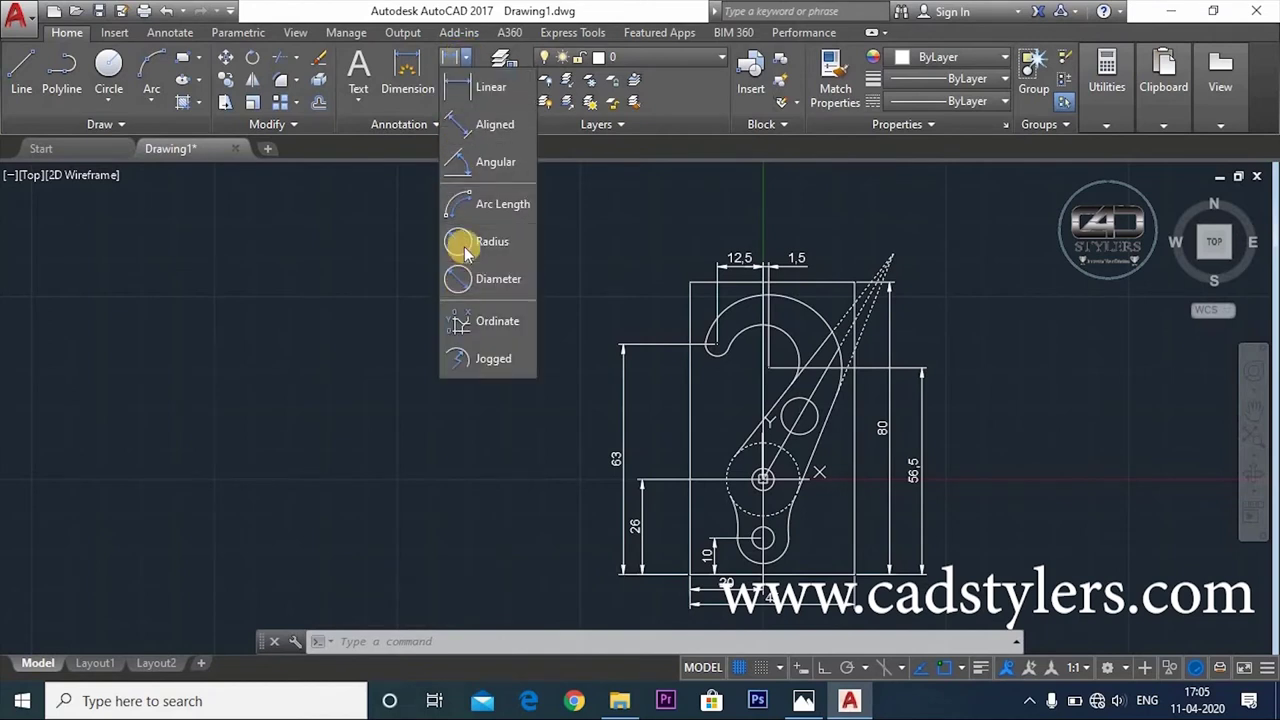
Add R20, R10 and R7 radius dimensions to the arcs around the lower hole
left_click(464, 250)
scroll(786, 523, "up", 2)
left_click(789, 518)
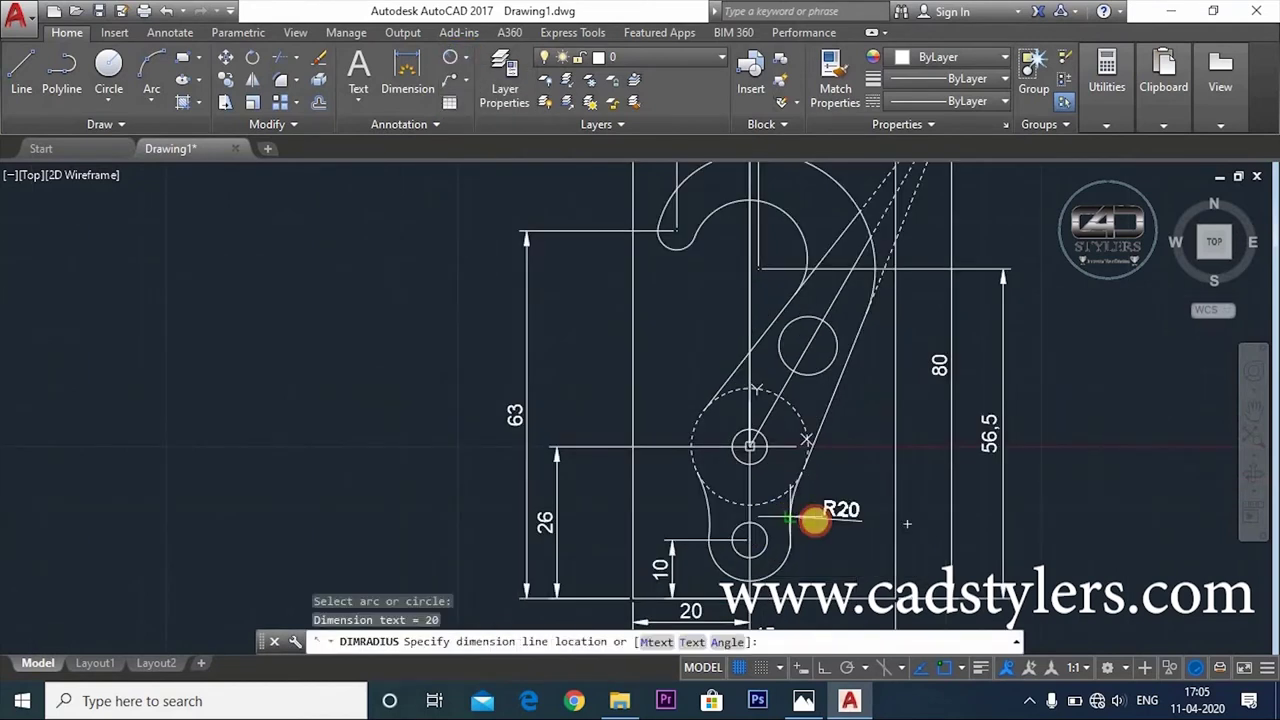
left_click(810, 515)
key("Return")
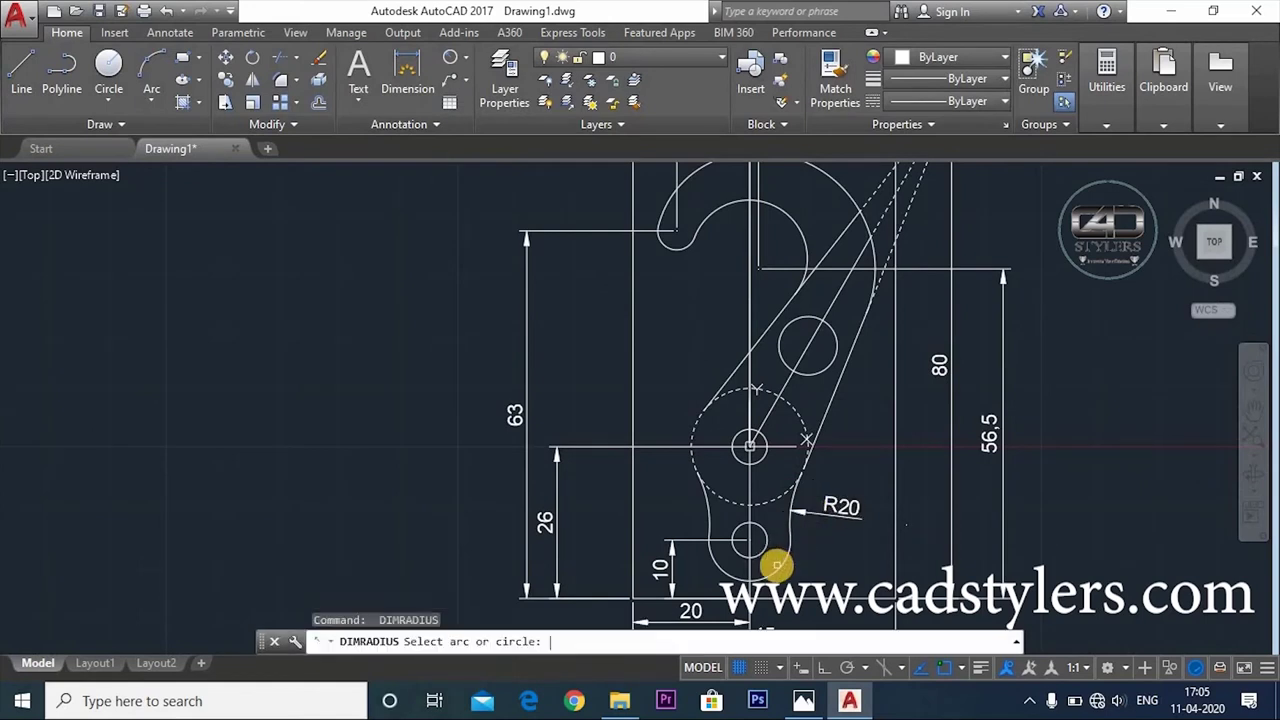
left_click(777, 568)
left_click(812, 574)
key("Return")
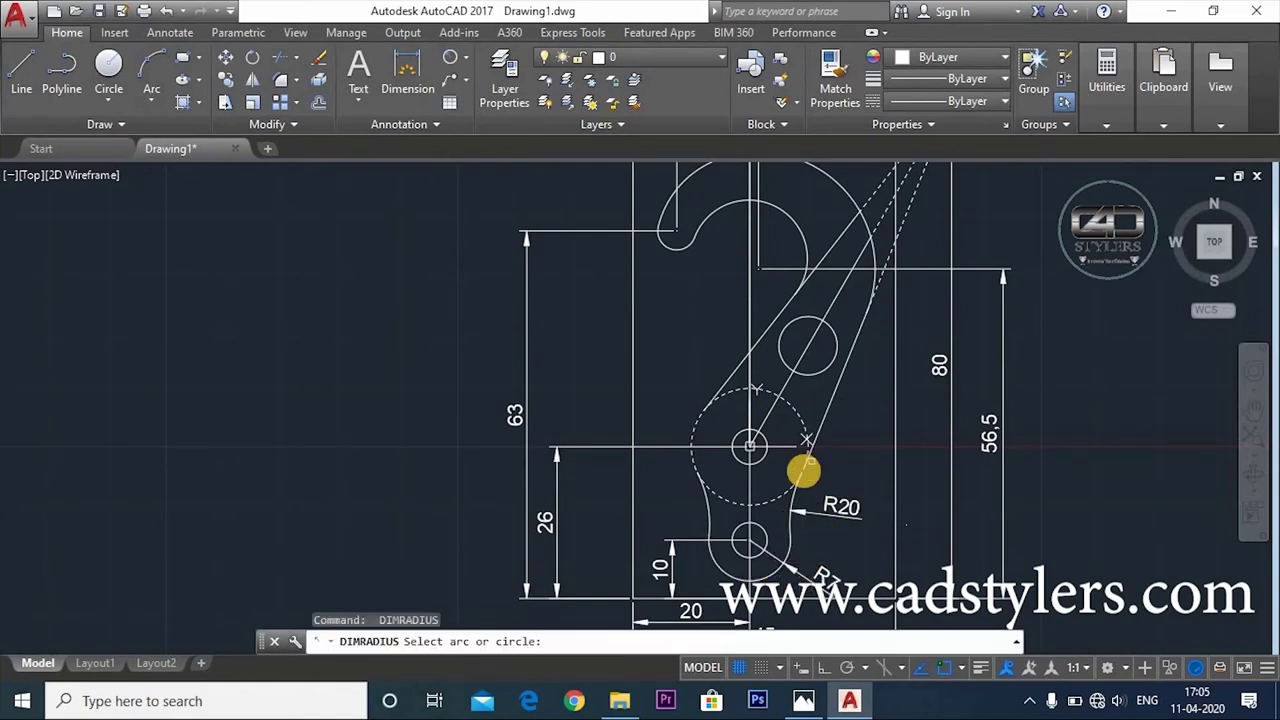
left_click(808, 469)
left_click(805, 443)
Place R20 and R10 on the hook's upper arcs and R3.25 on the hook tip
mouse_move(848, 480)
middle_mouse_down()
mouse_move(743, 514)
mouse_move(770, 533)
mouse_move(754, 277)
middle_mouse_up()
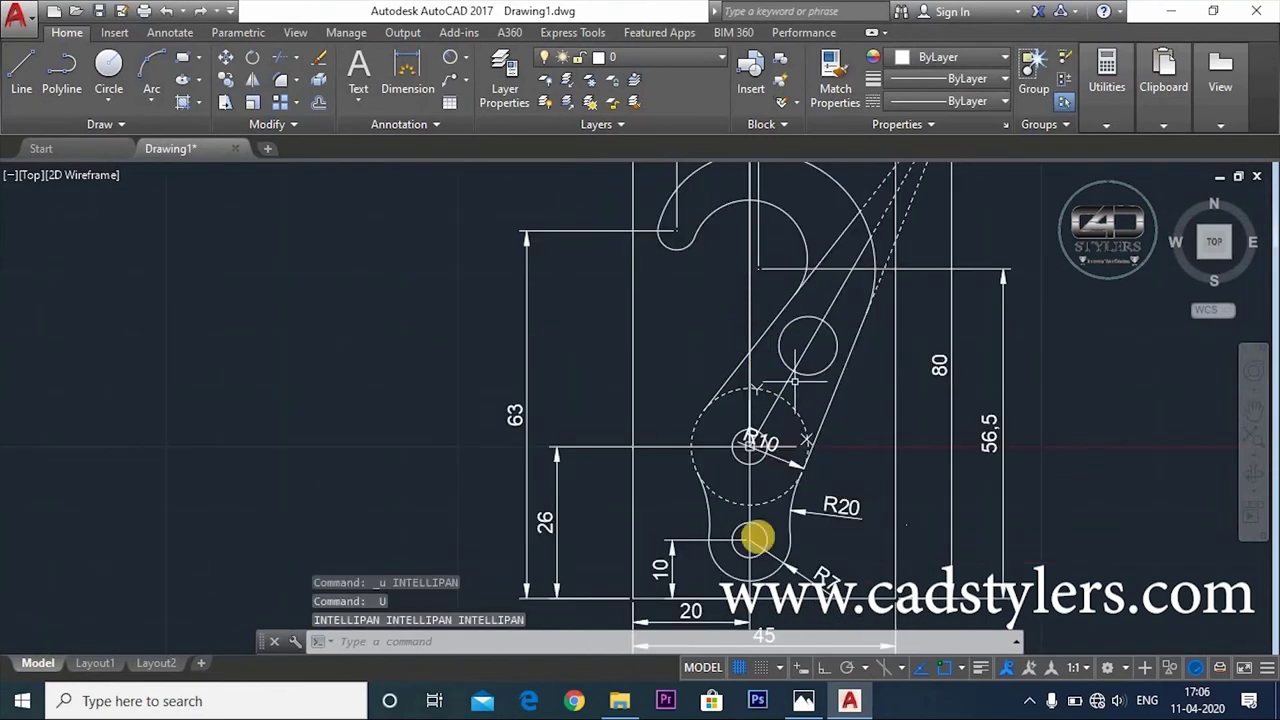
middle_click_drag(754, 534, 791, 371)
left_click(787, 312)
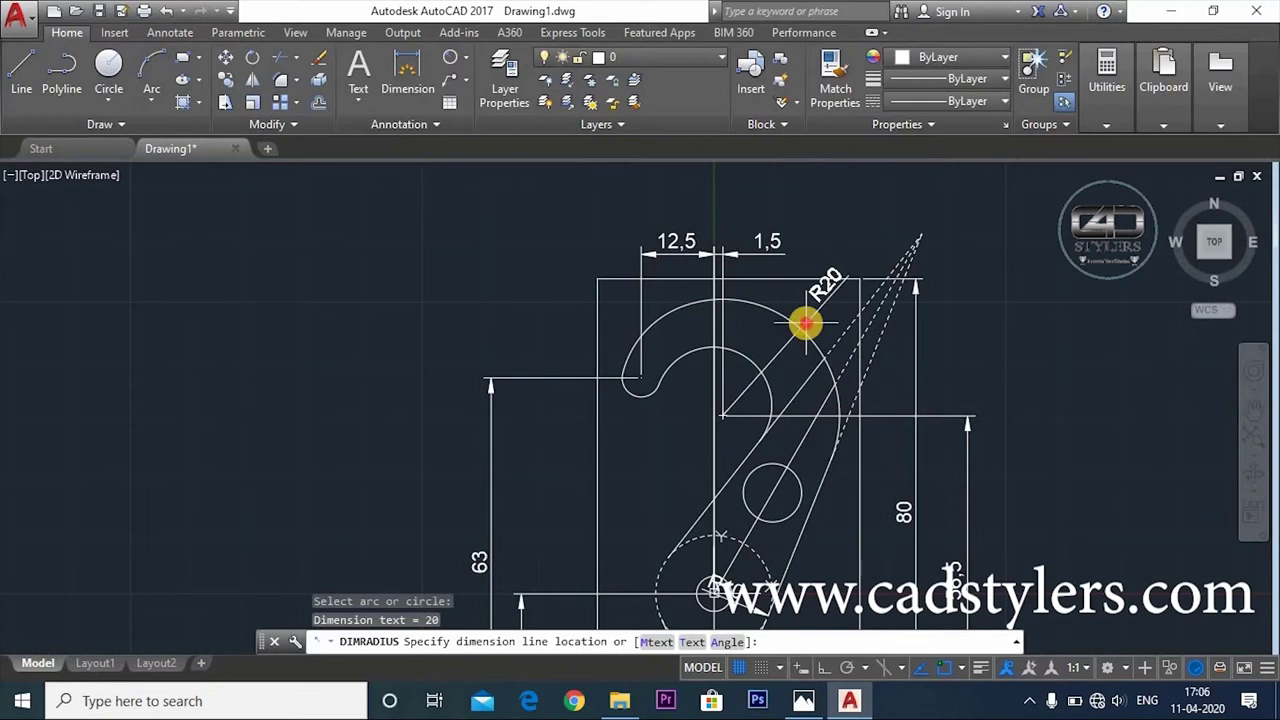
left_click(808, 320)
key("Return")
left_click(740, 356)
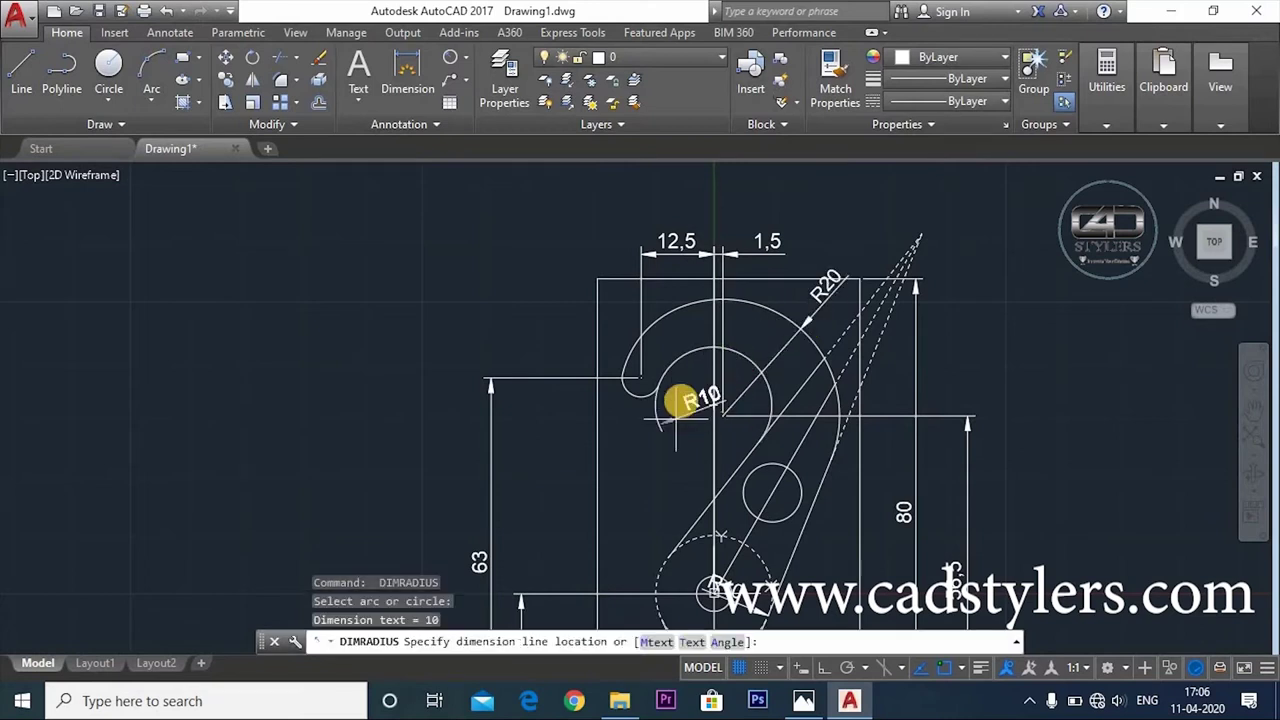
left_click(757, 307)
key("Return")
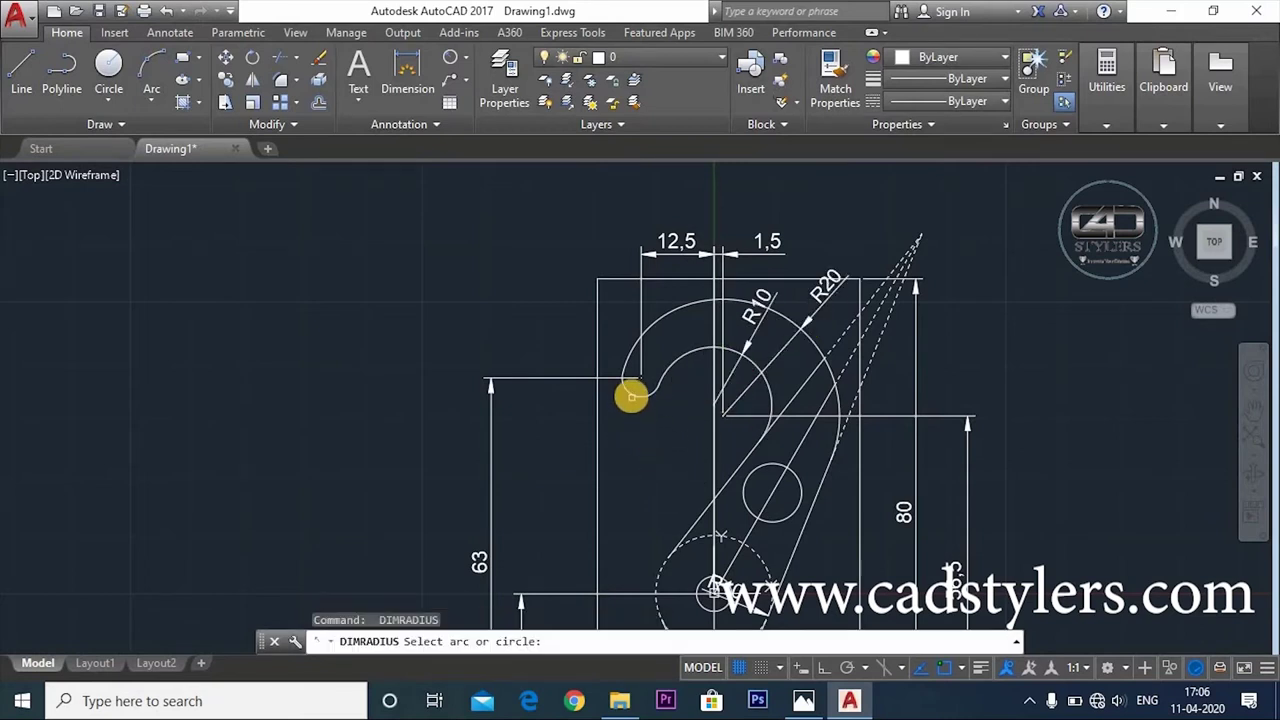
left_click(629, 405)
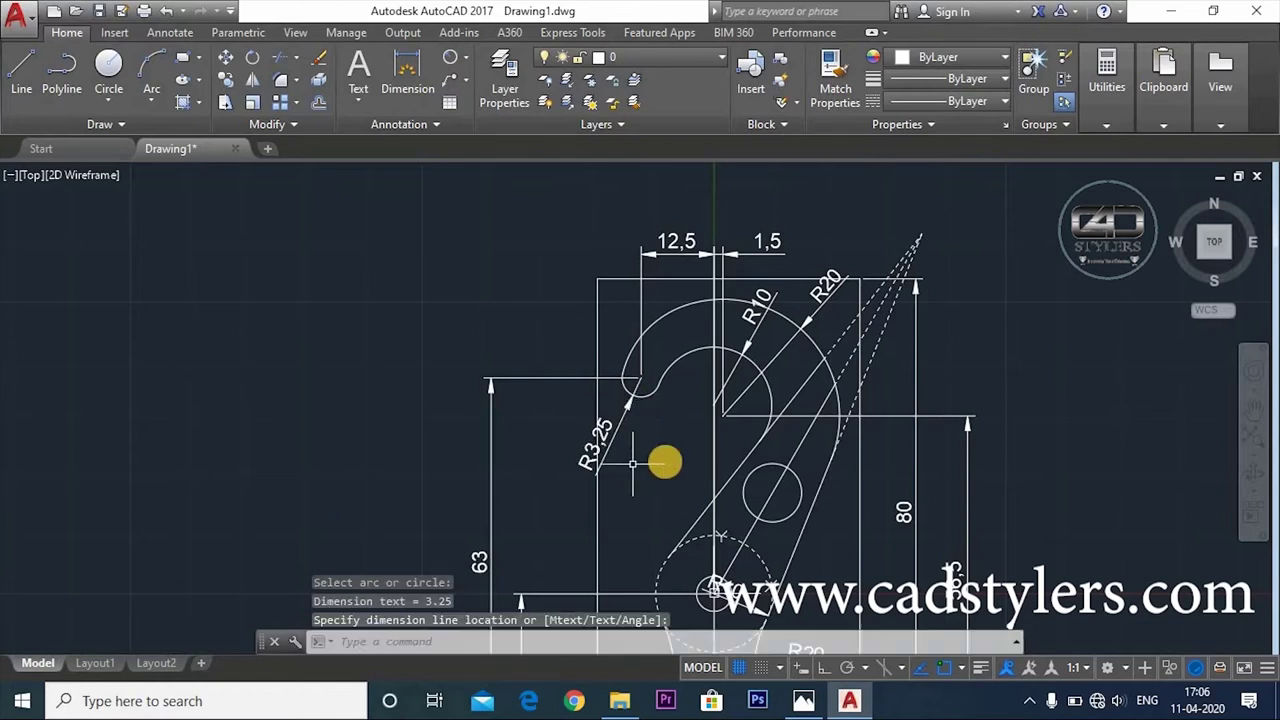
middle_click_drag(663, 459, 669, 393)
middle_click_drag(663, 463, 657, 415)
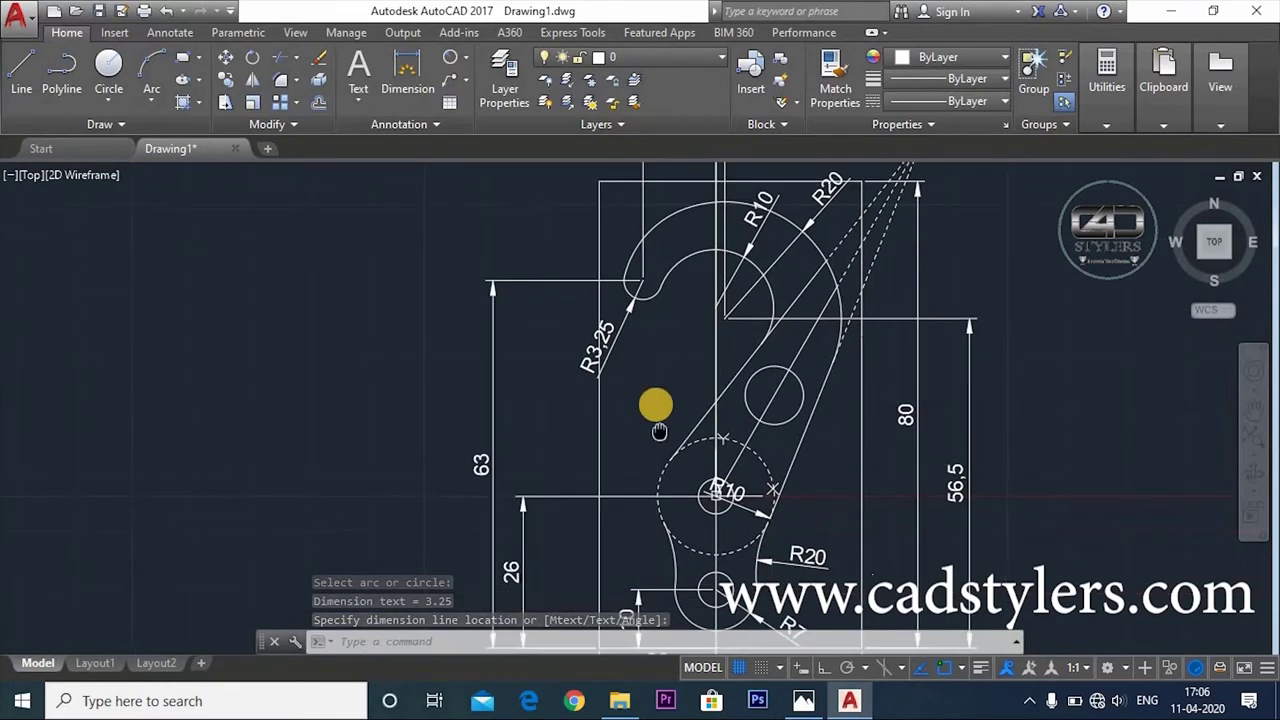
middle_click_drag(646, 487, 620, 445)
left_click(464, 58)
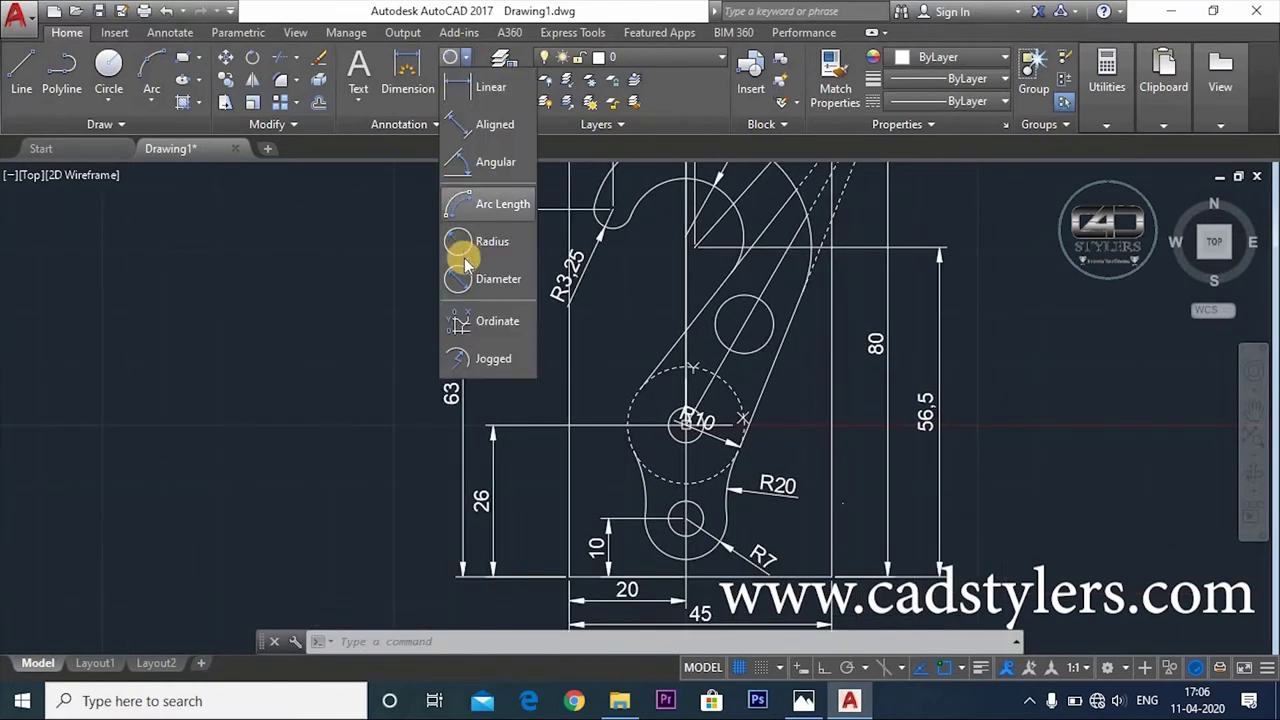
Add diameter dimensions to the three small circles: Ø10 upper, Ø6 central, Ø6 bottom
left_click(752, 346)
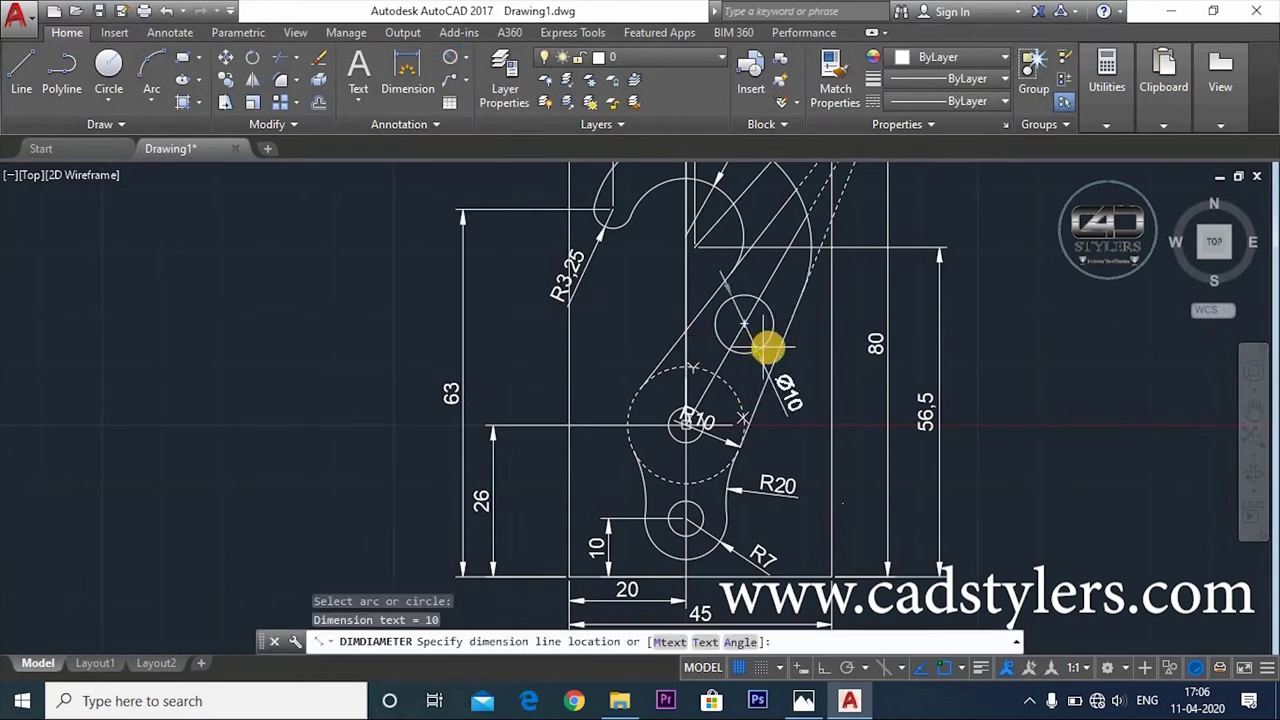
left_click(795, 318)
key("space")
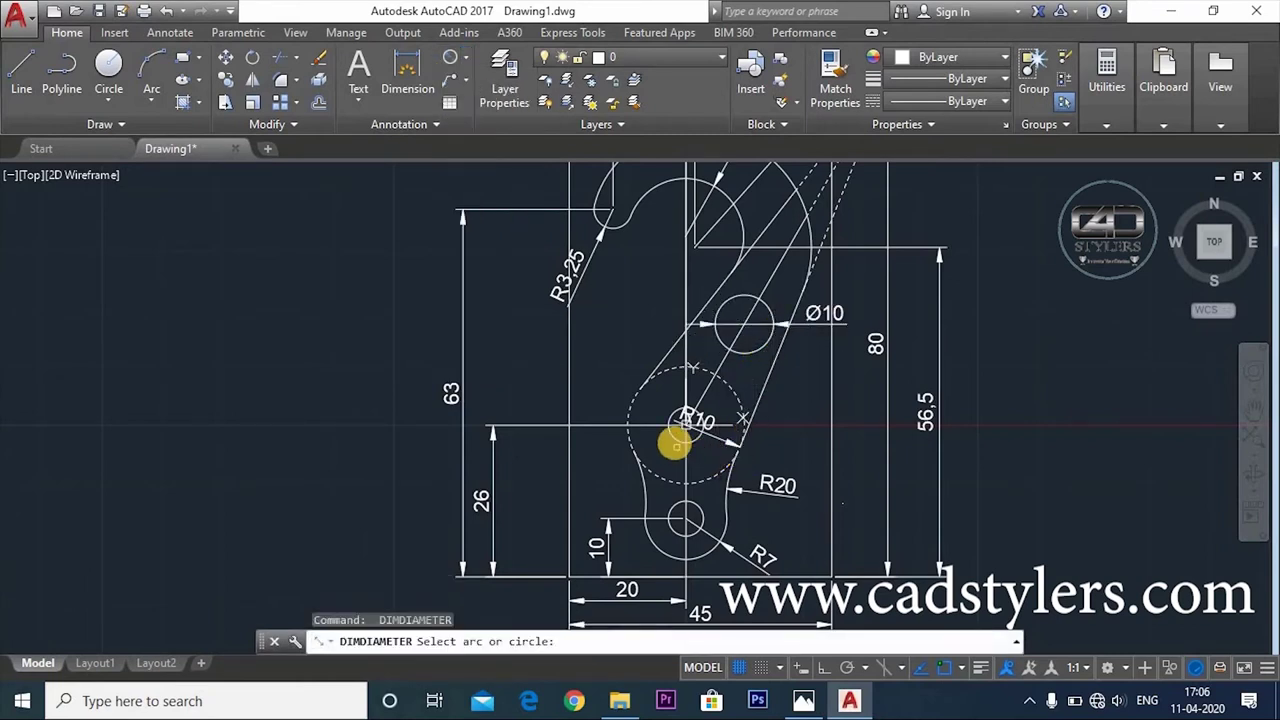
left_click(676, 438)
left_click(681, 499)
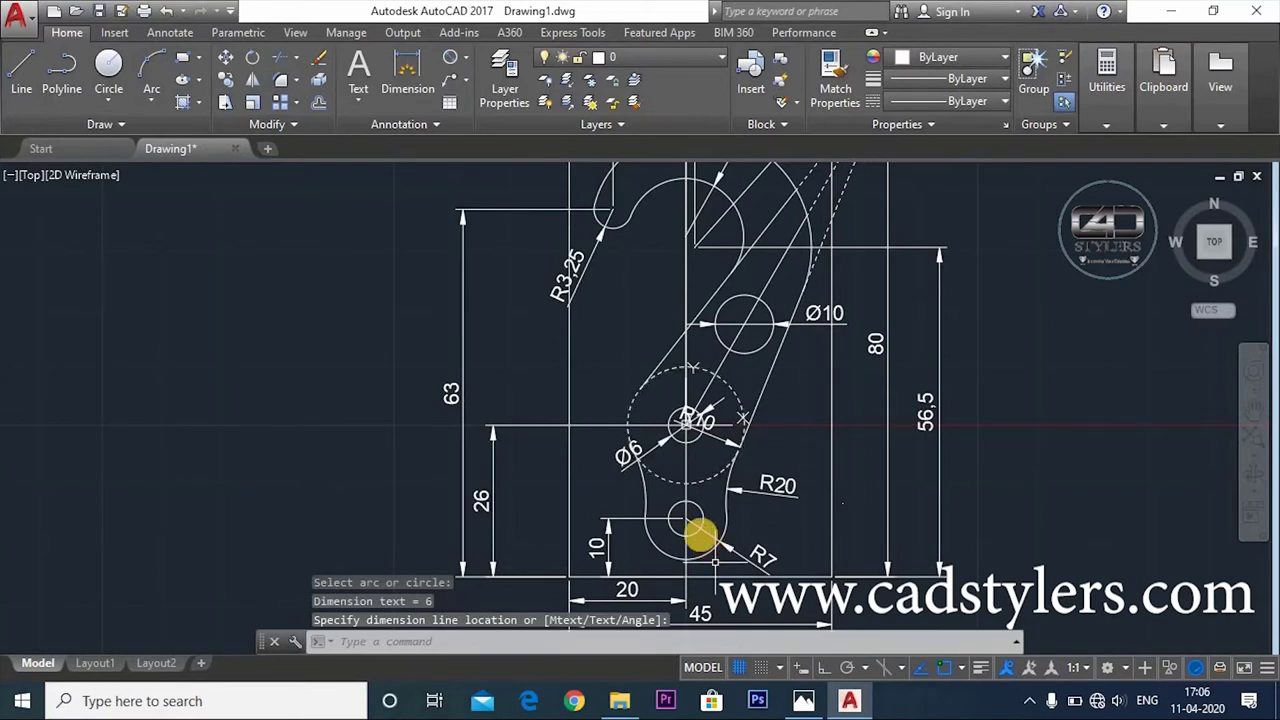
key("Return")
left_click(700, 522)
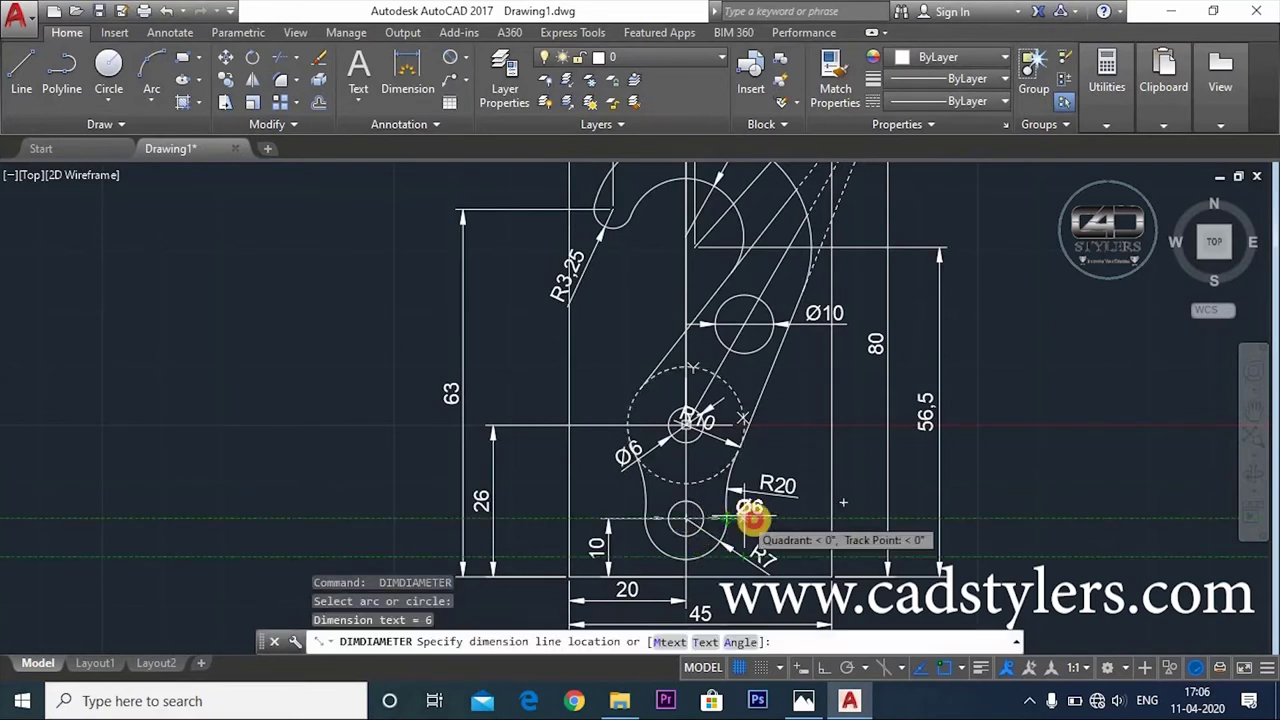
left_click(750, 517)
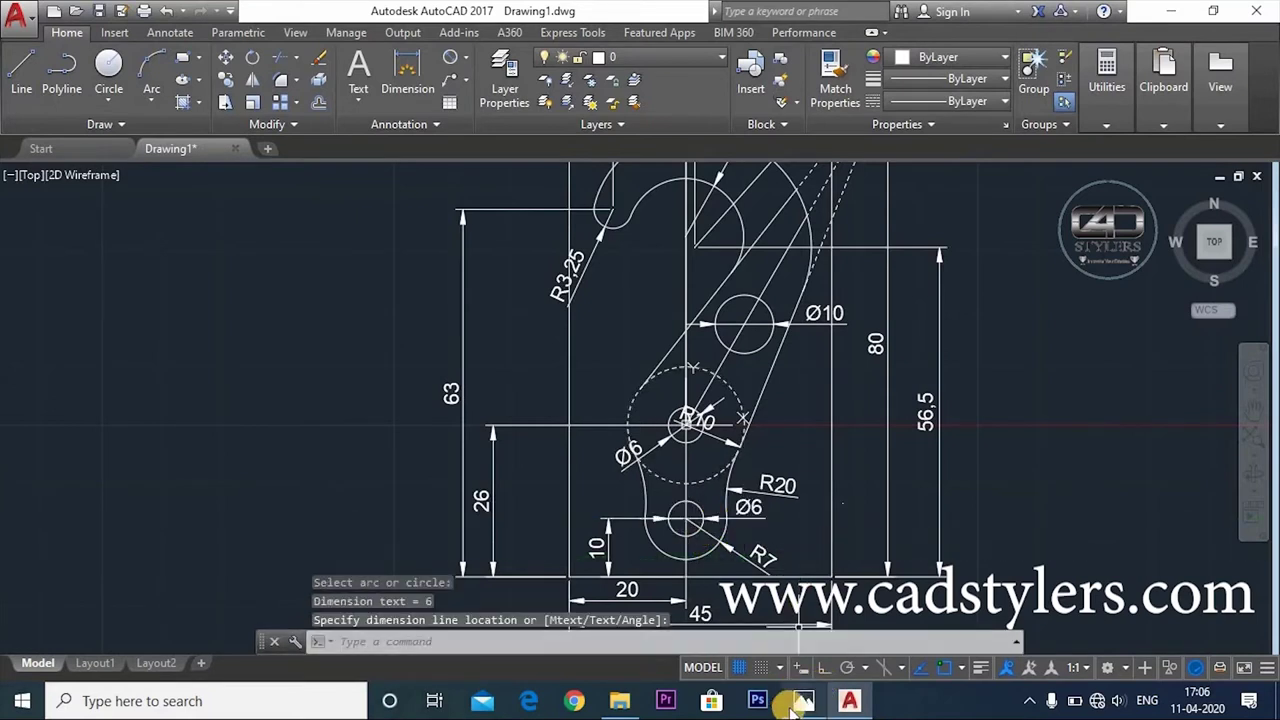
Dimension the hook's large outer left arc with an R16.5 radius
middle_click_drag(680, 449, 692, 572)
key("Escape")
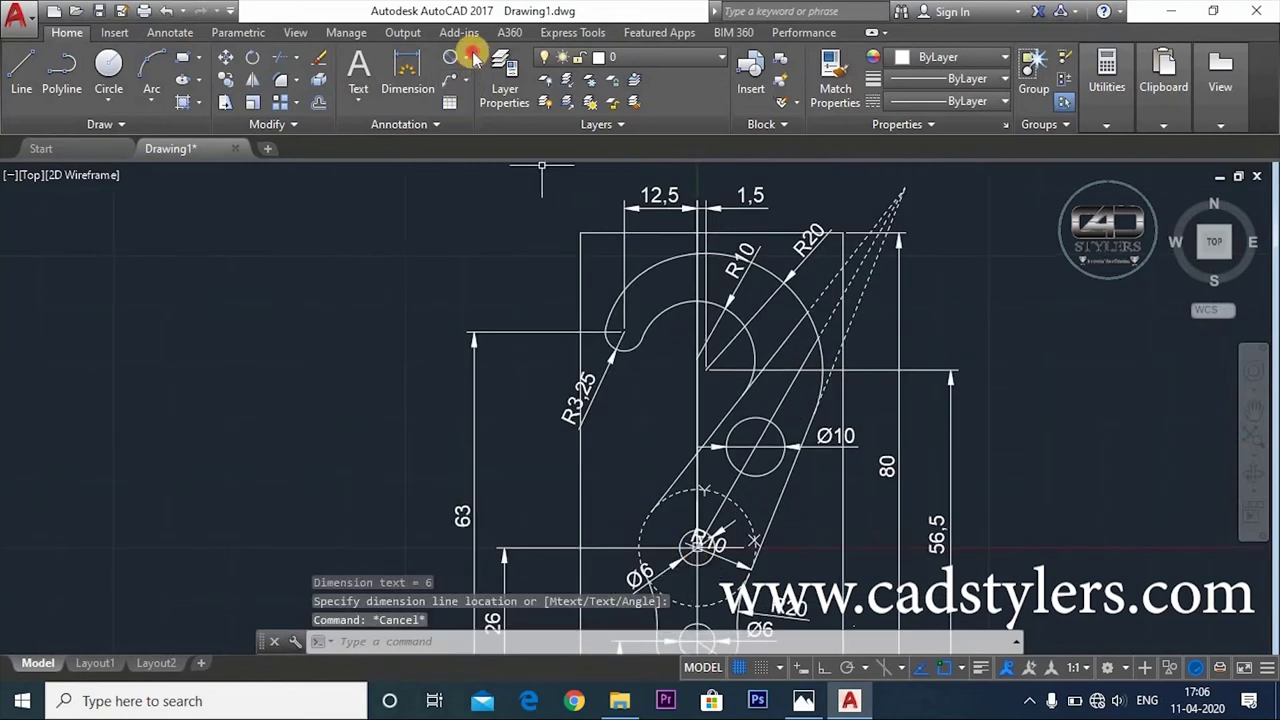
left_click(465, 57)
left_click(460, 240)
left_click(610, 300)
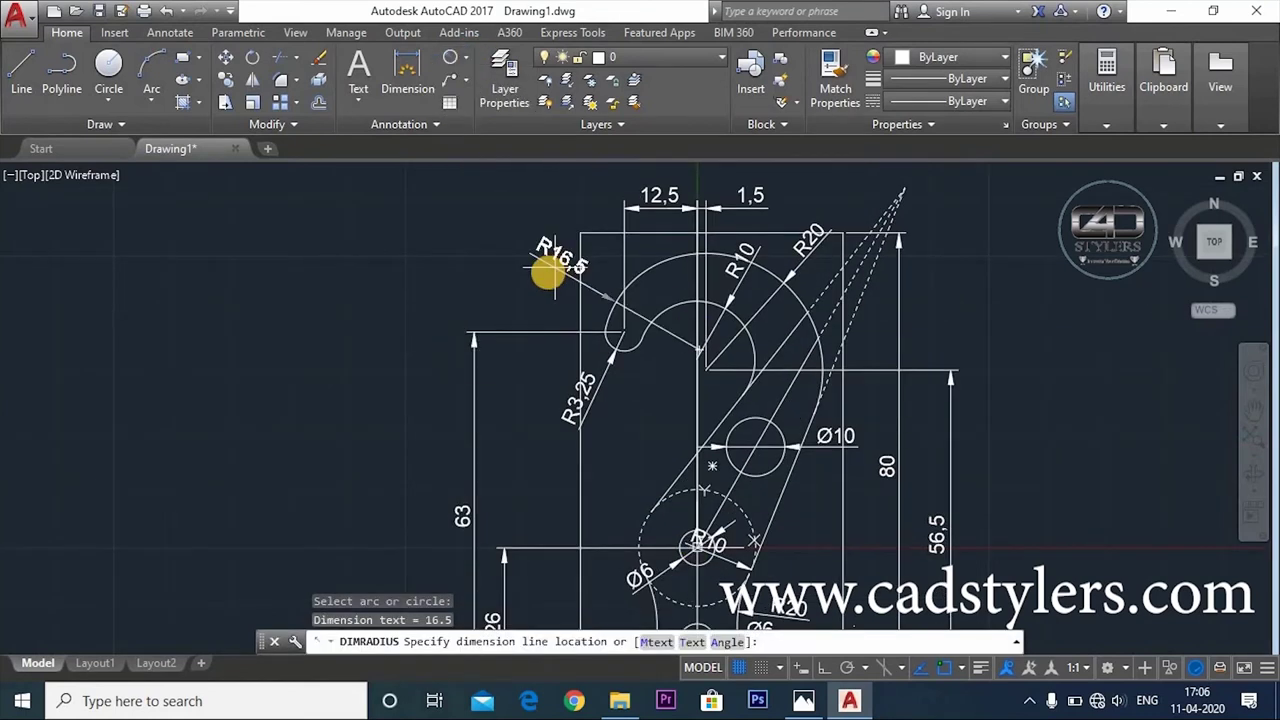
left_click(548, 268)
key("Escape")
scroll(655, 398, "down", 5)
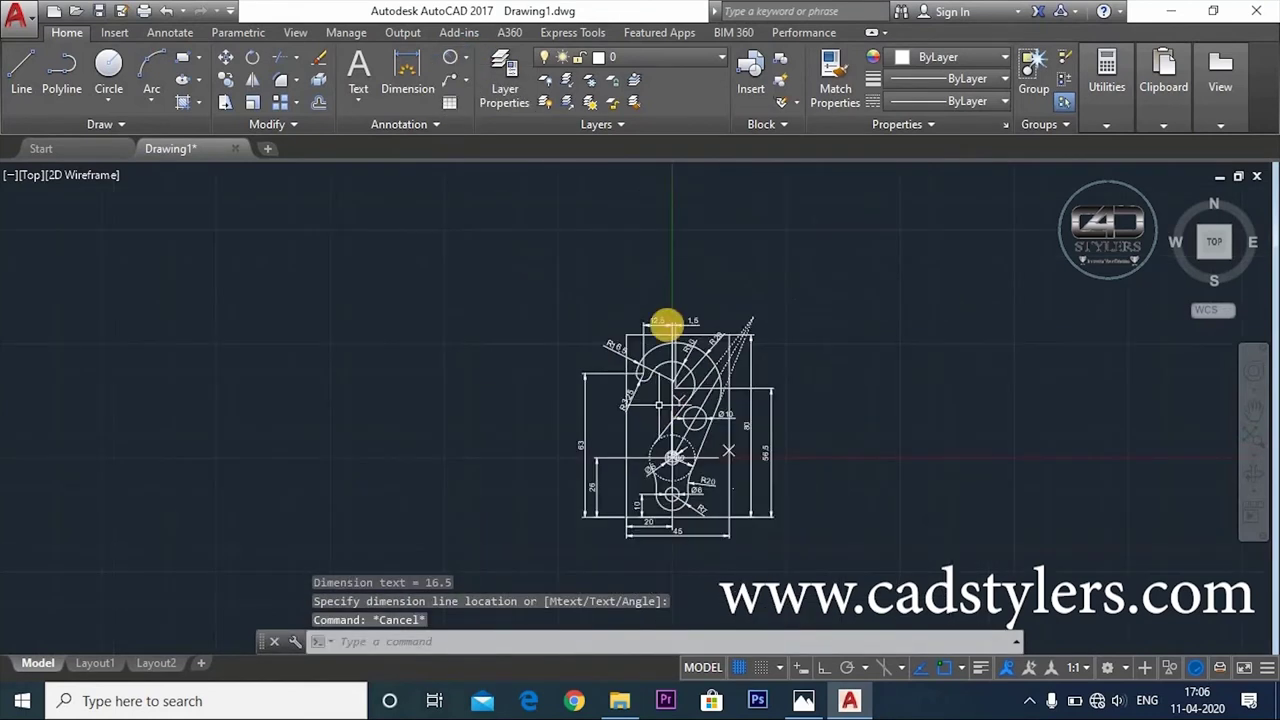
scroll(666, 366, "up", 3)
left_click(806, 705)
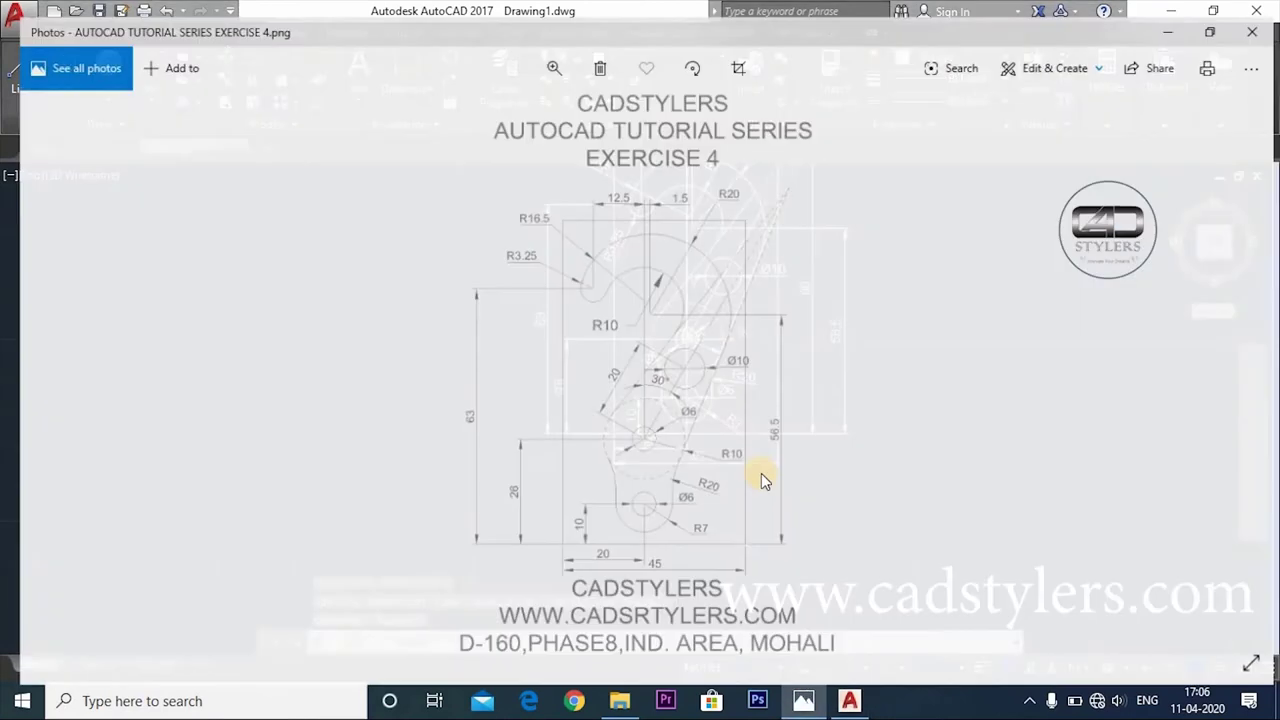
scroll(651, 563, "up", 2)
scroll(641, 511, "up", 2)
scroll(641, 511, "down", 2)
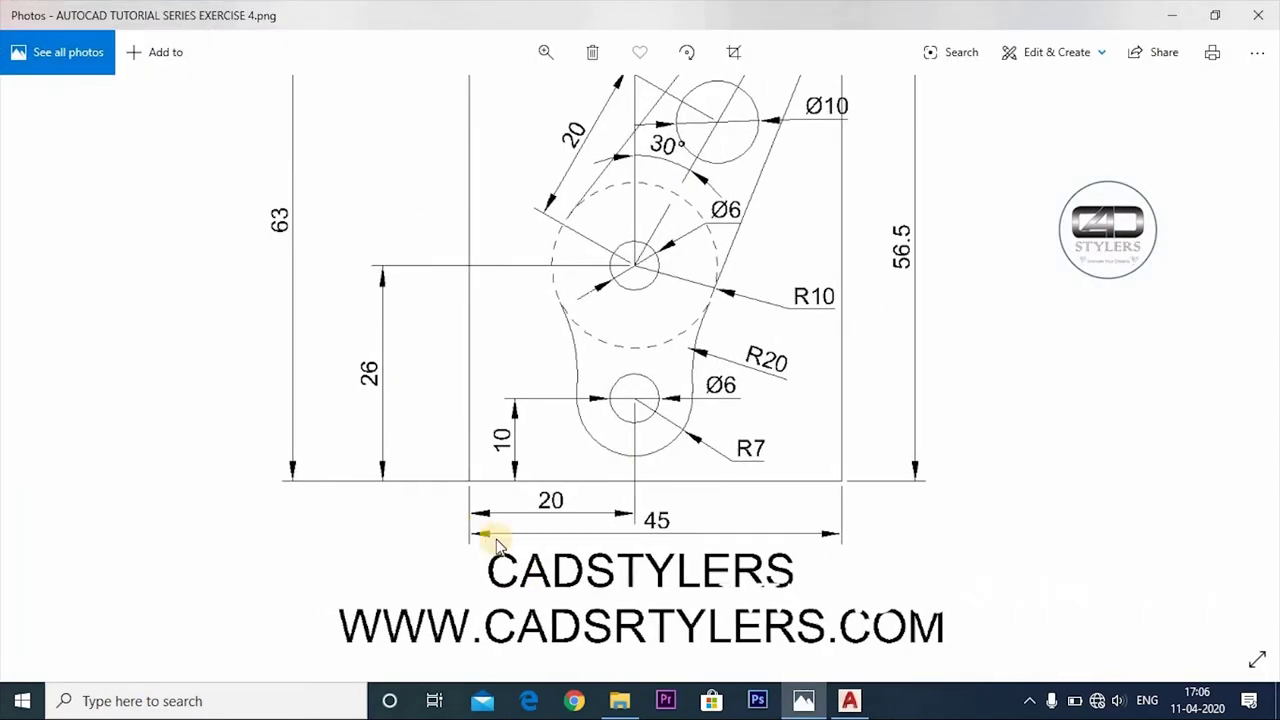
scroll(628, 655, "up", 1)
scroll(463, 253, "up", 2)
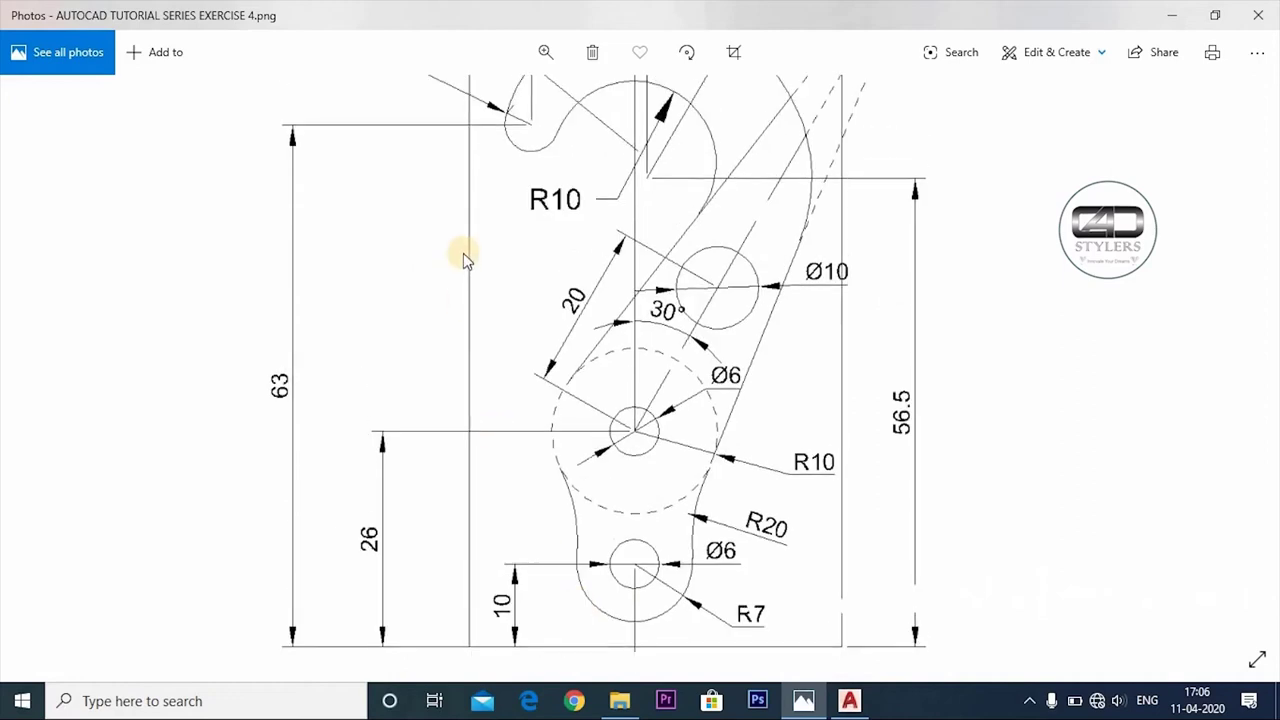
scroll(461, 289, "up", 3)
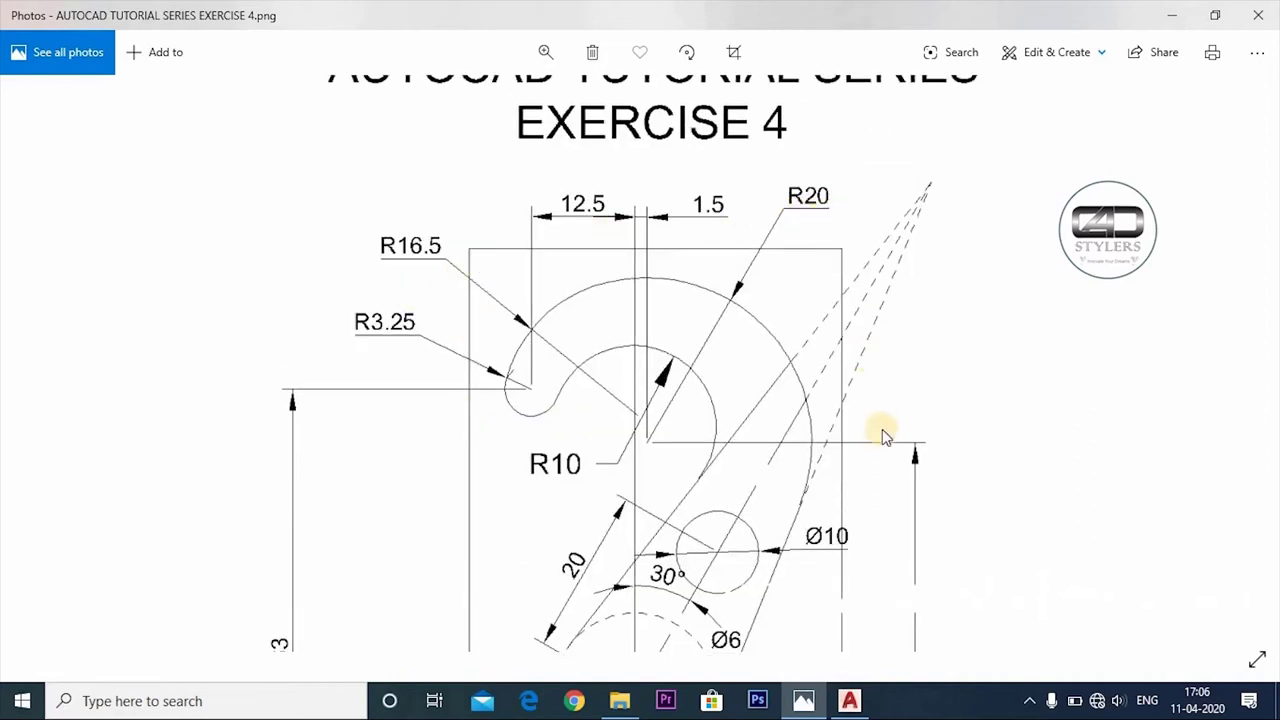
scroll(886, 400, "down", 2)
scroll(850, 300, "up", 1)
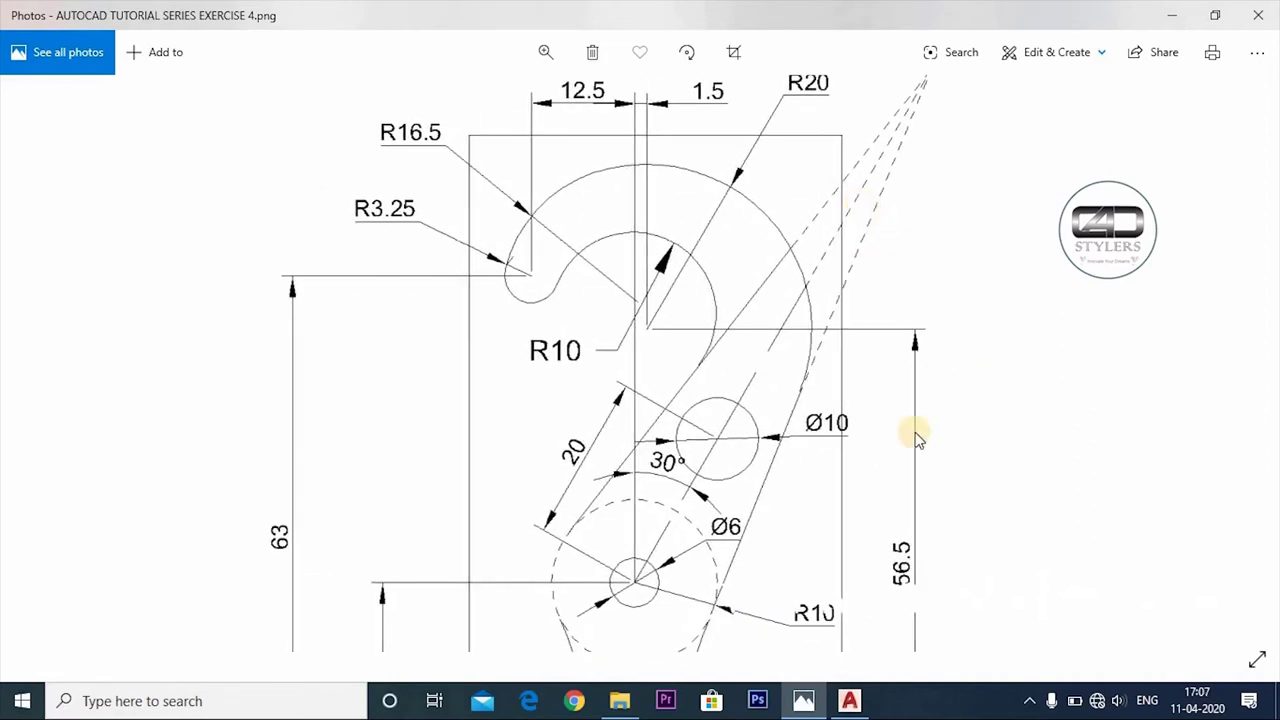
scroll(880, 330, "down", 2)
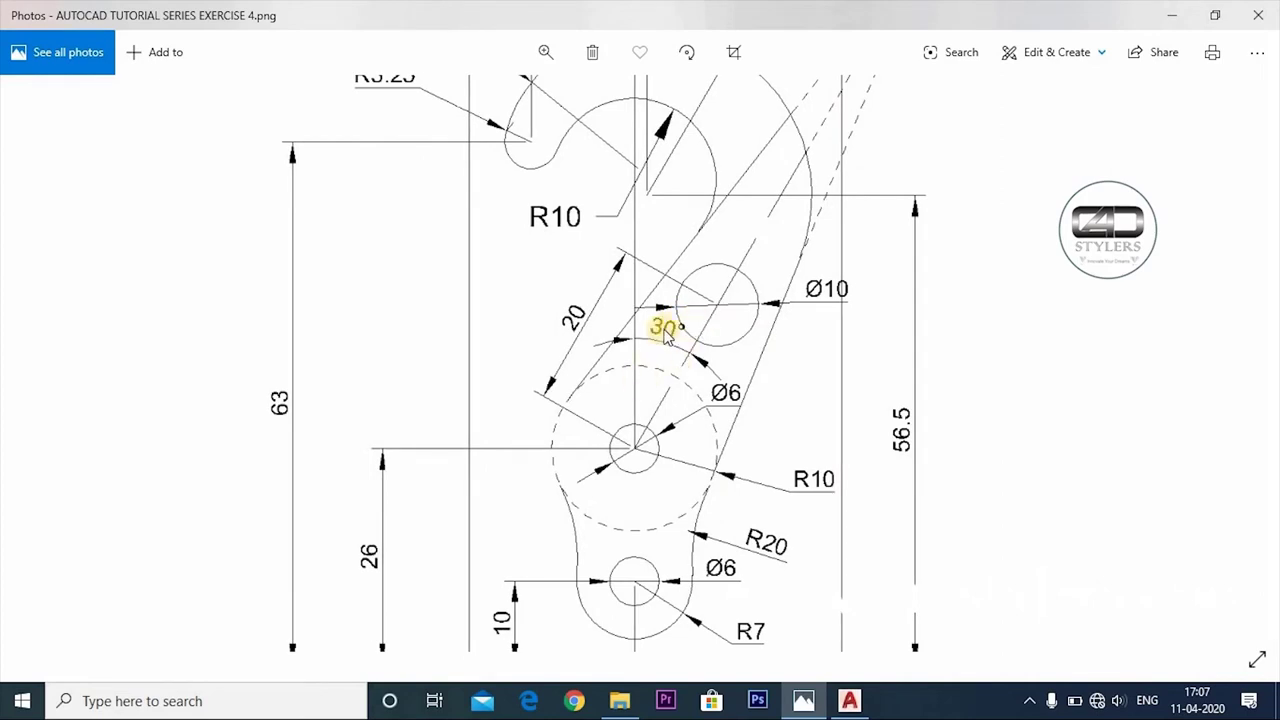
left_click(802, 700)
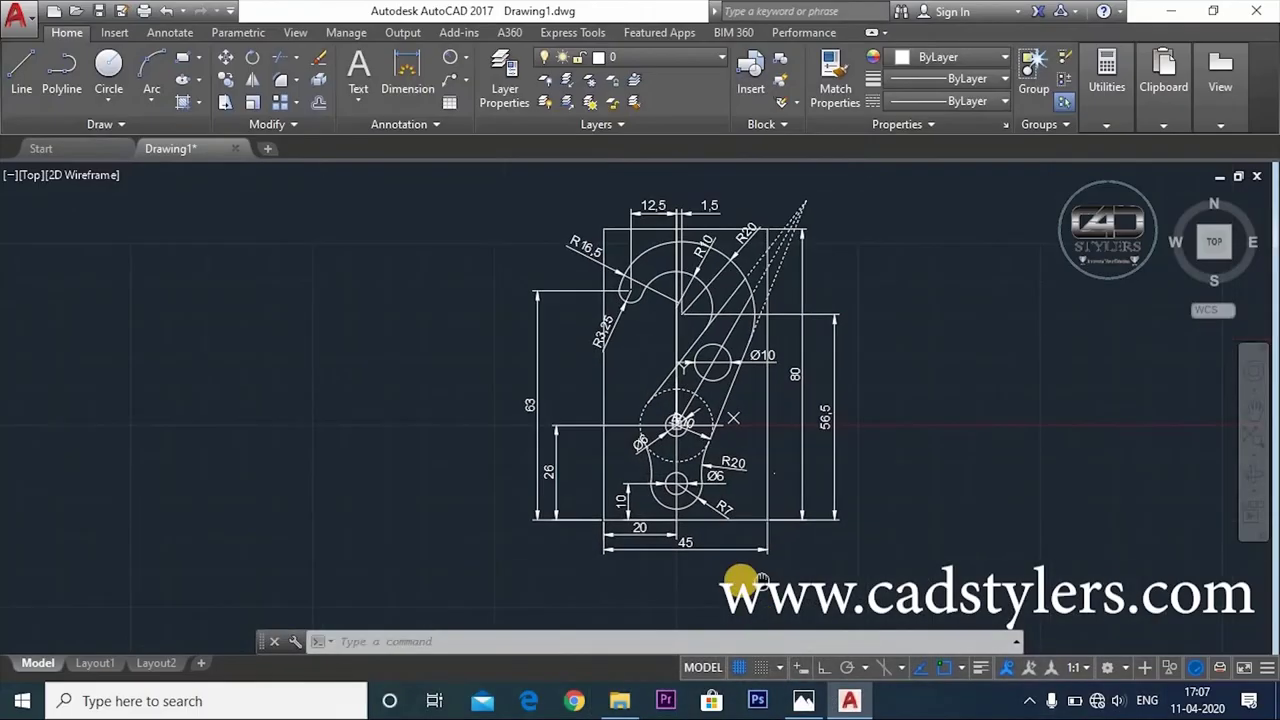
After an abandoned angle pick, draw a vertical reference line from 0,0 to 0,10
scroll(677, 486, "up", 2)
scroll(677, 486, "up", 2)
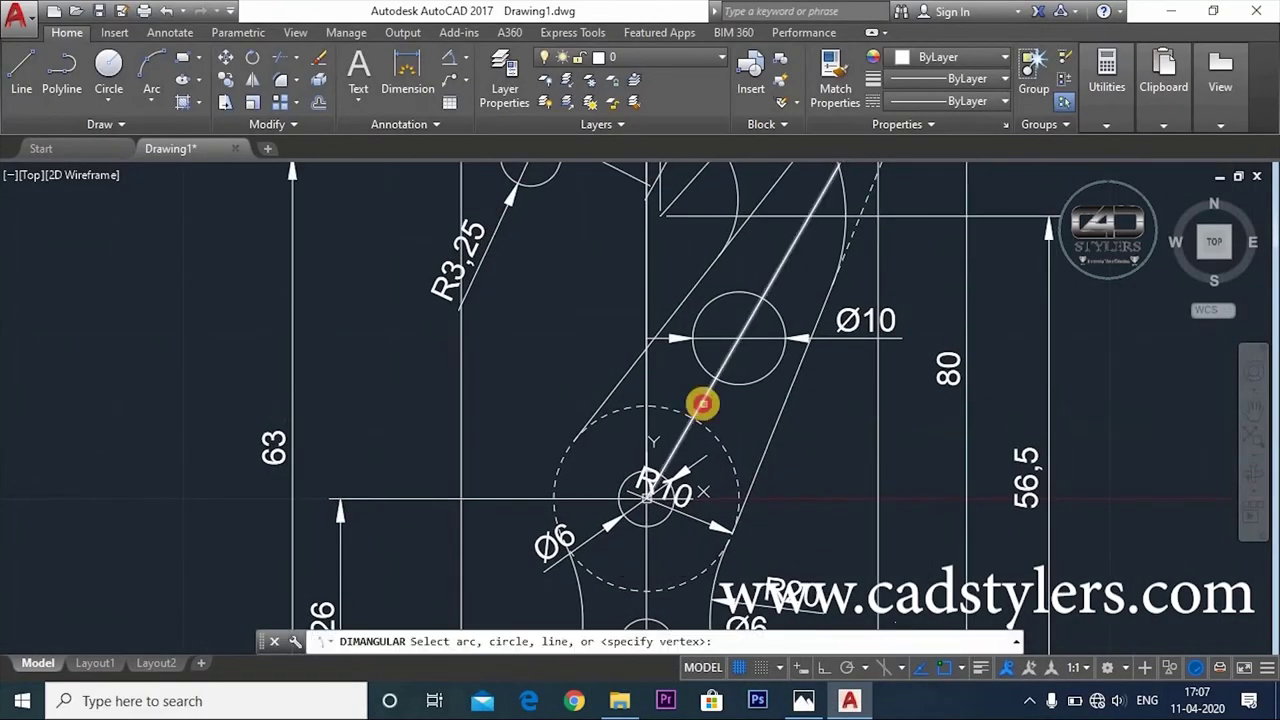
left_click(702, 400)
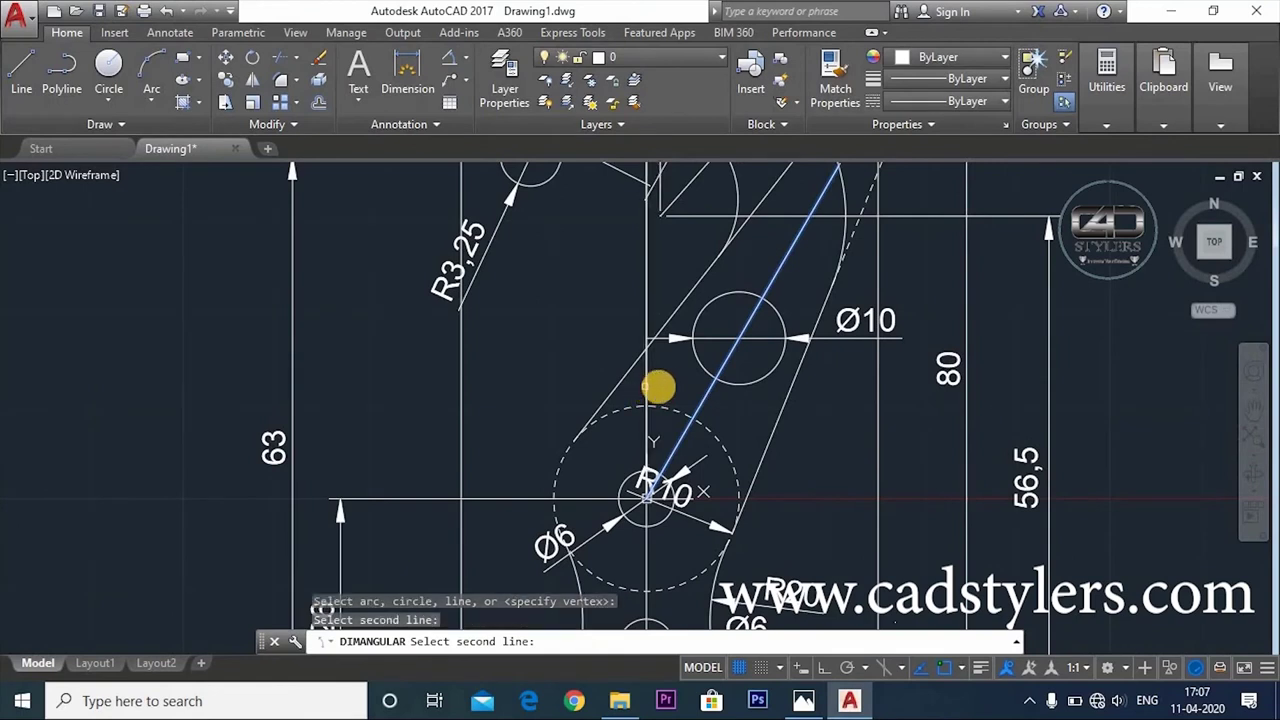
left_click(646, 385)
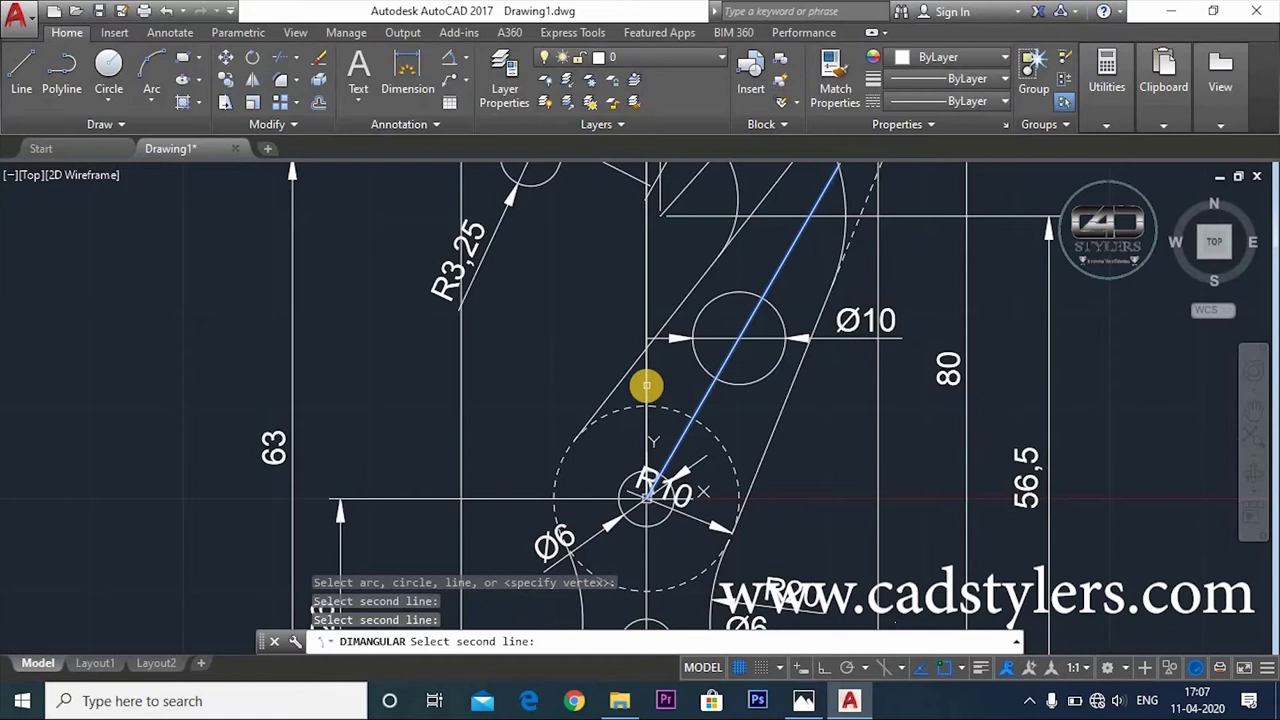
key("Escape")
type("l")
key("Return")
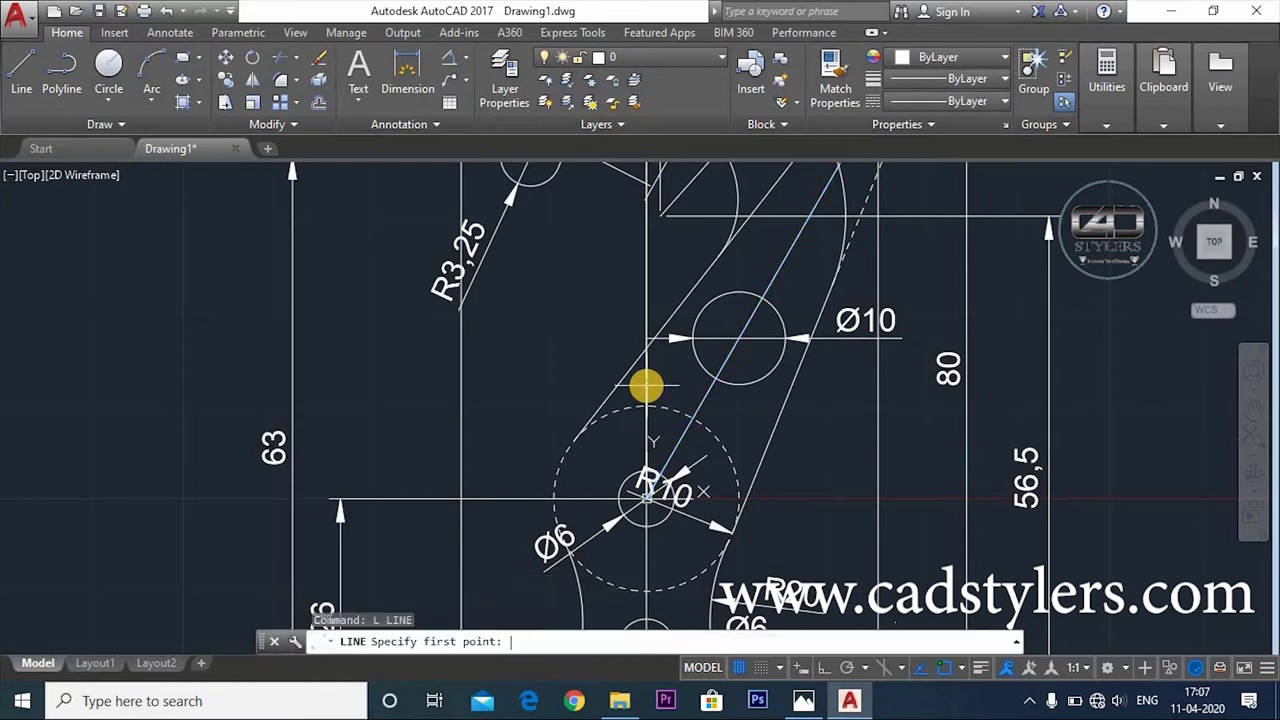
key("Return")
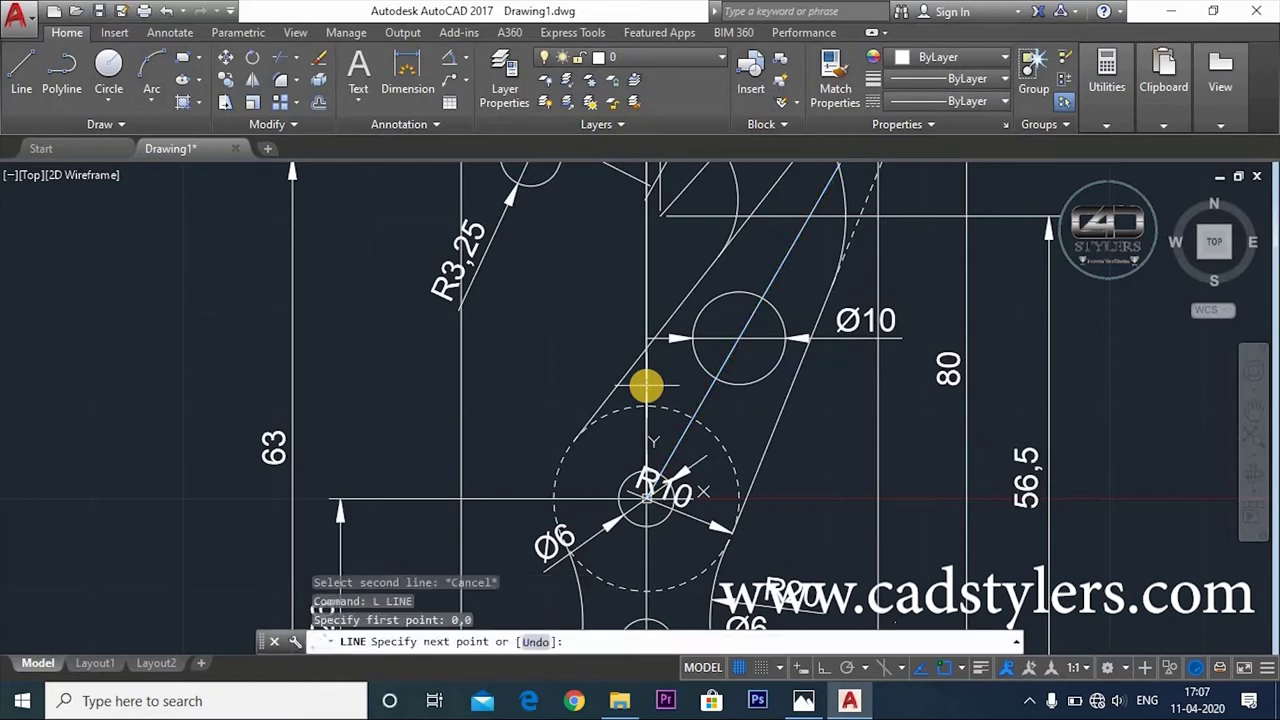
type("0,1")
key("Return")
key("Escape")
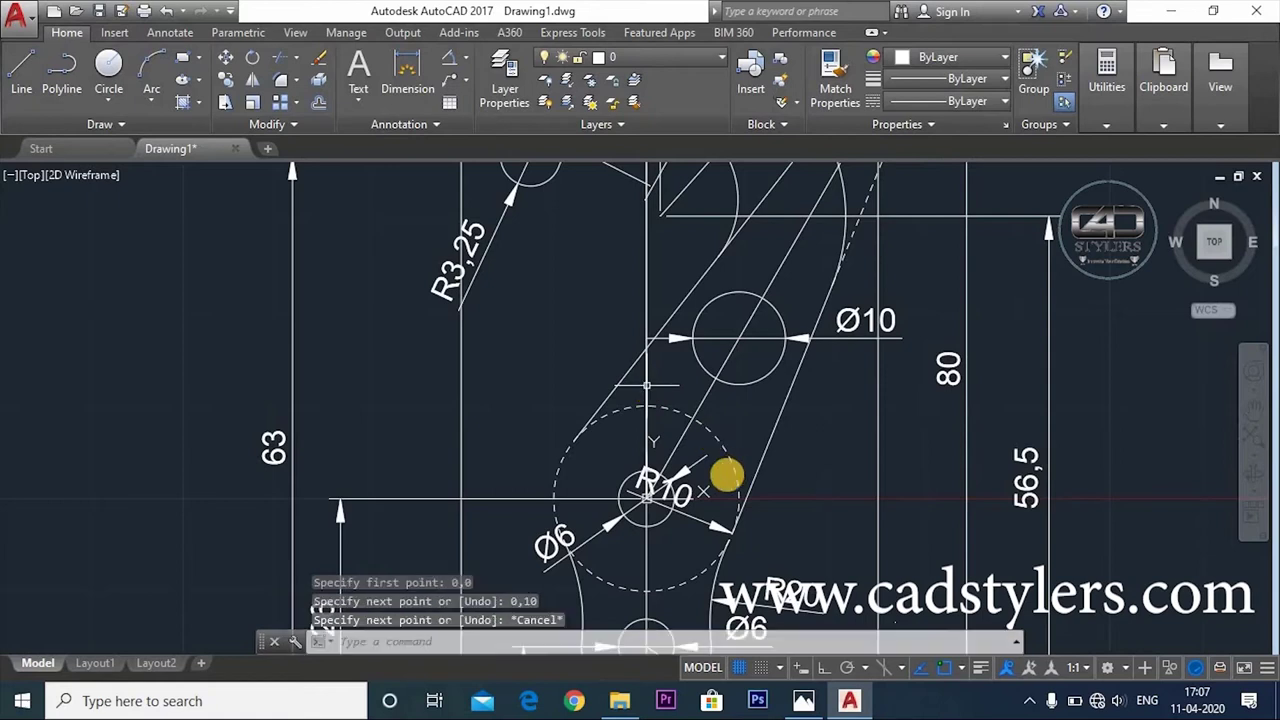
Place a 30° angular dimension between the slanted arm and the vertical reference line
left_click(470, 120)
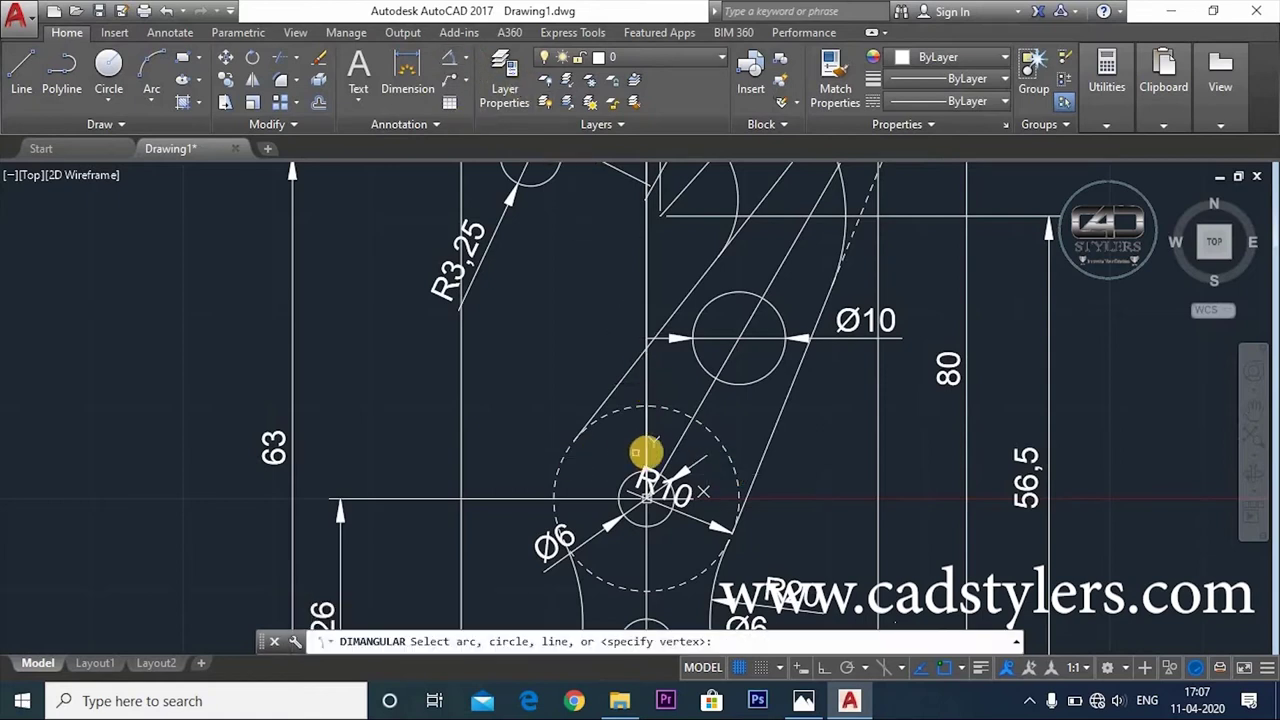
left_click(682, 438)
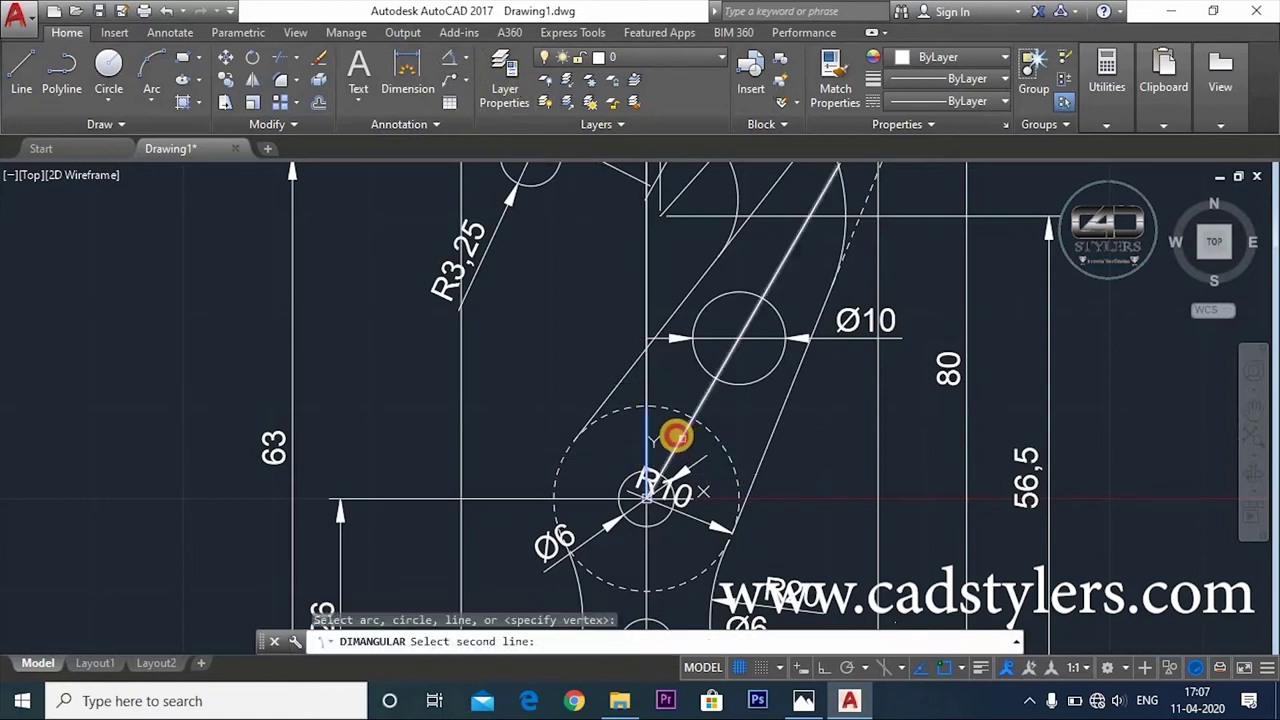
left_click(676, 436)
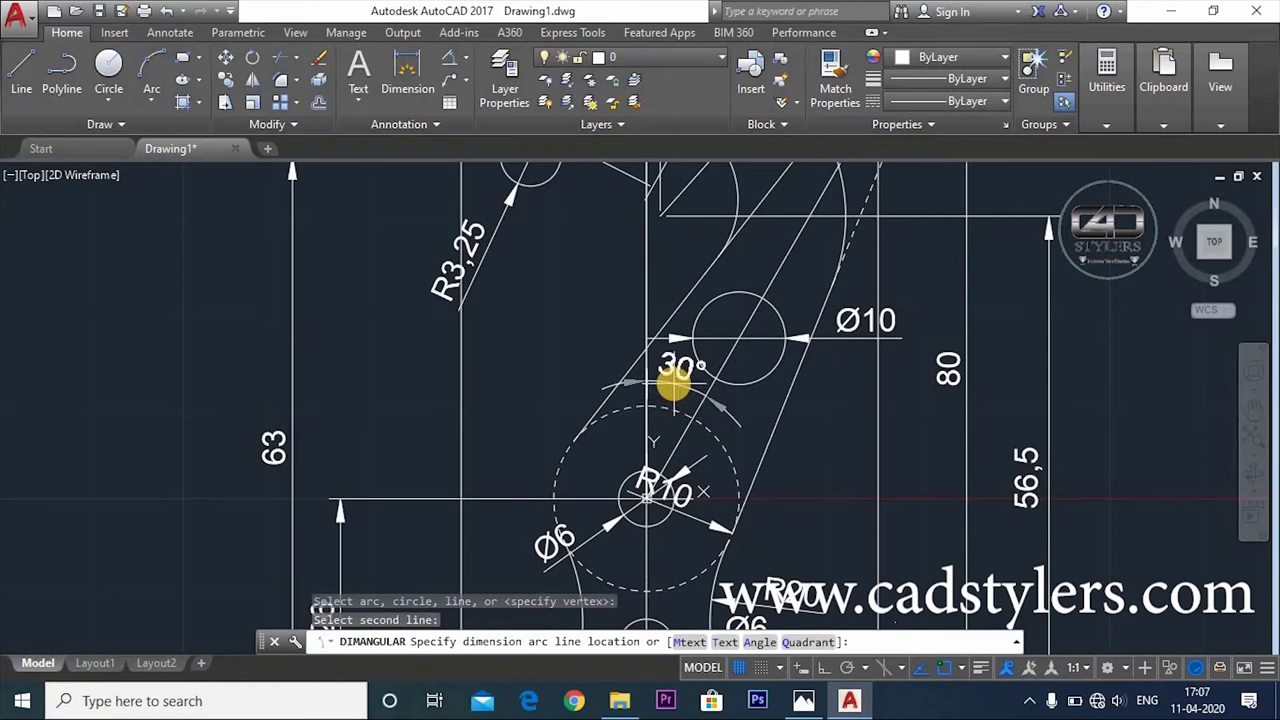
left_click(674, 386)
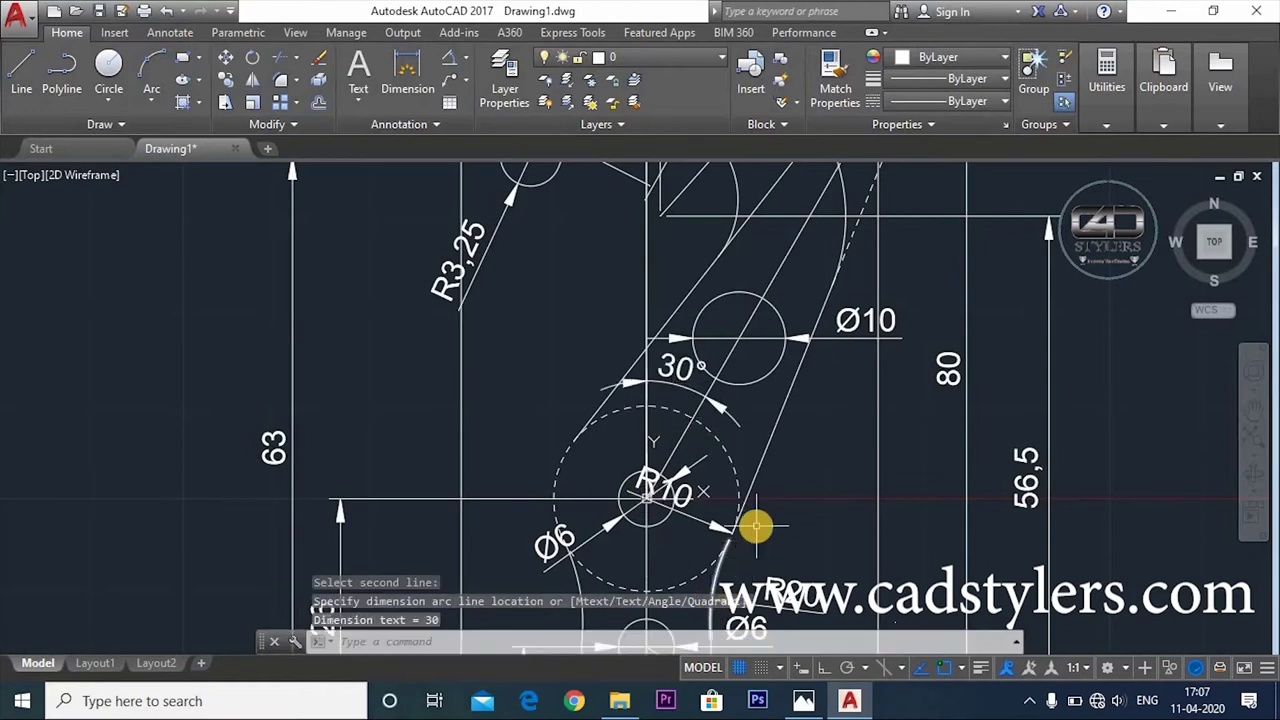
scroll(783, 426, "down", 3)
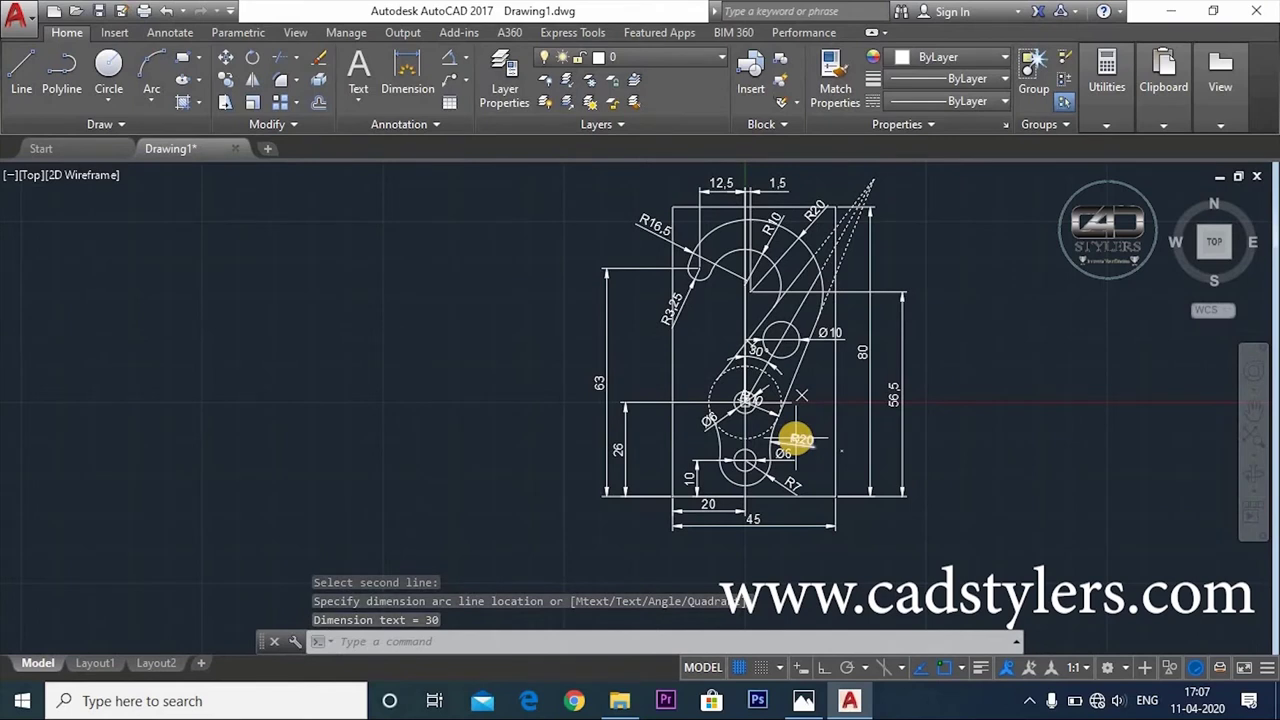
In the ISO-25 dimension style, set the decimal separator to Period and text height to 2
middle_click_drag(777, 466, 737, 520)
scroll(745, 518, "up", 2)
scroll(758, 549, "down", 1)
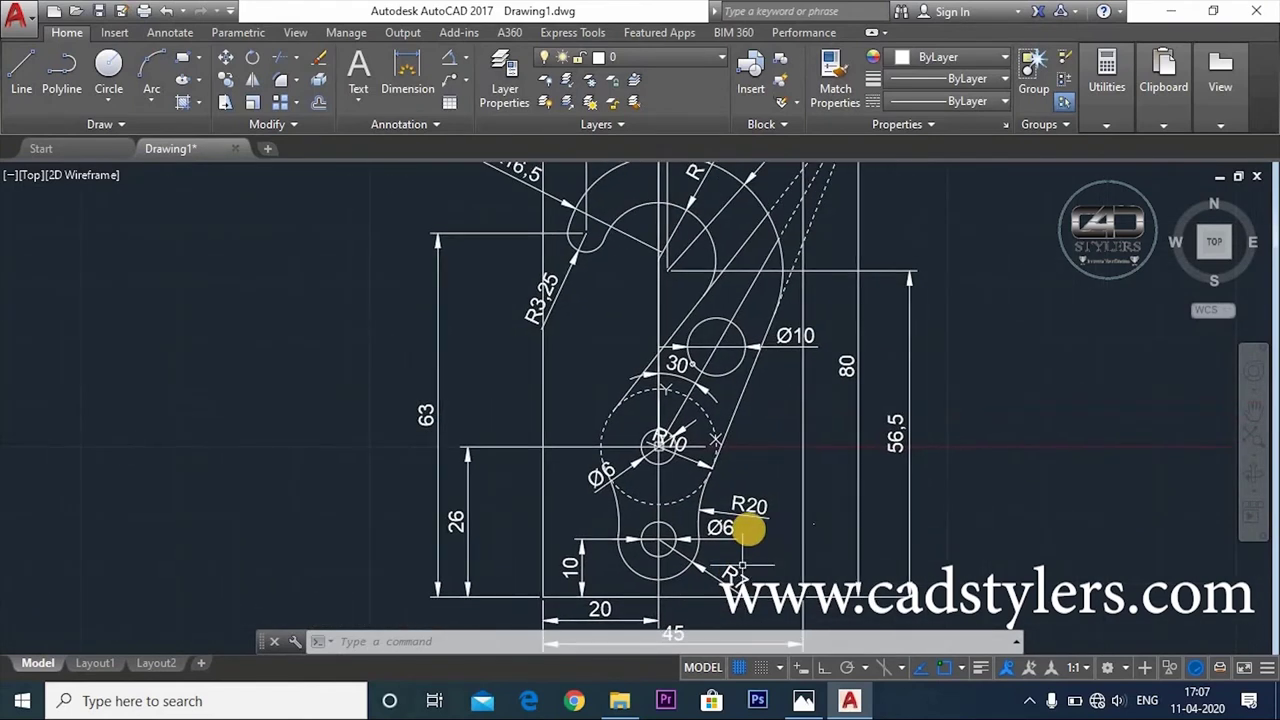
scroll(749, 526, "down", 1)
scroll(735, 247, "up", 2)
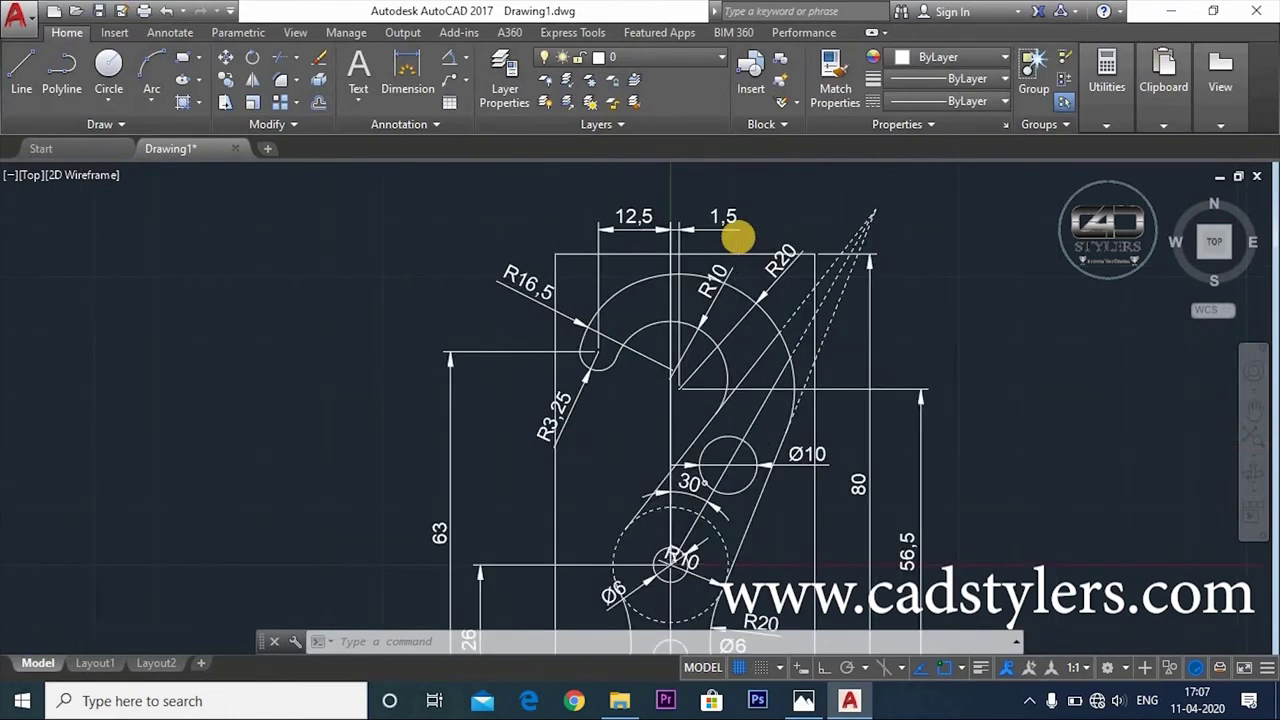
scroll(733, 250, "up", 2)
type("d")
key("Return")
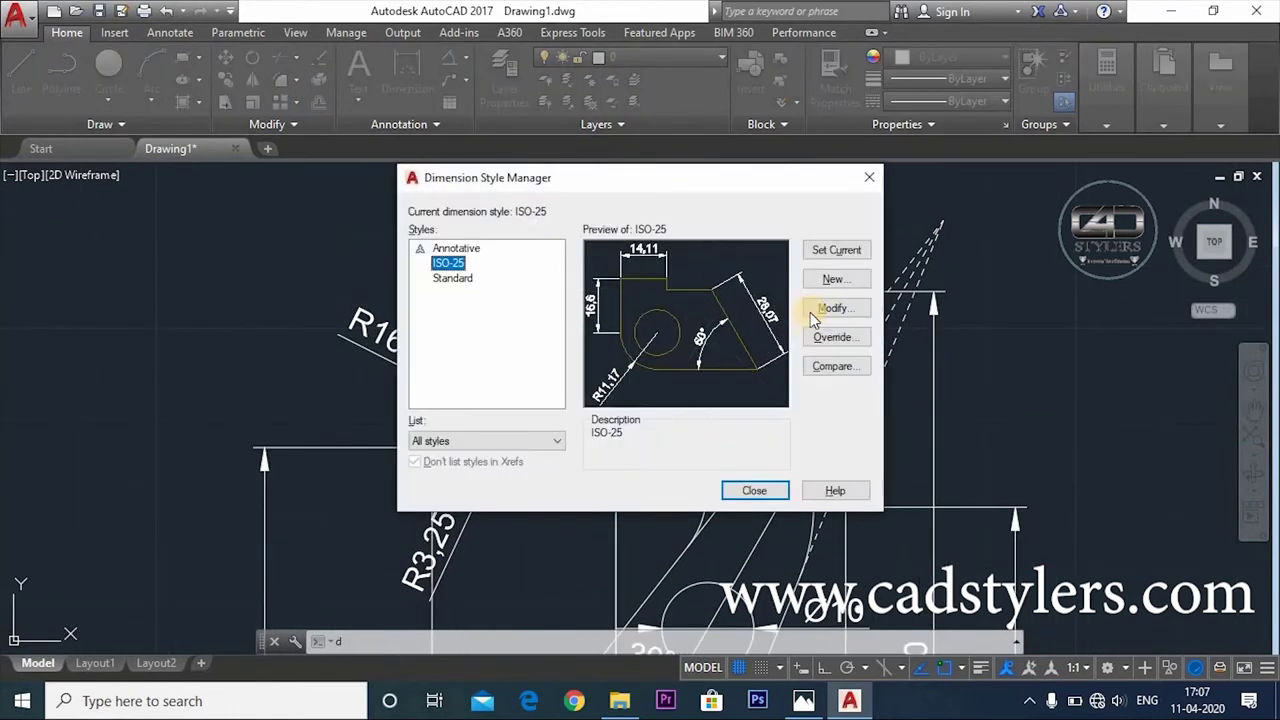
left_click(829, 309)
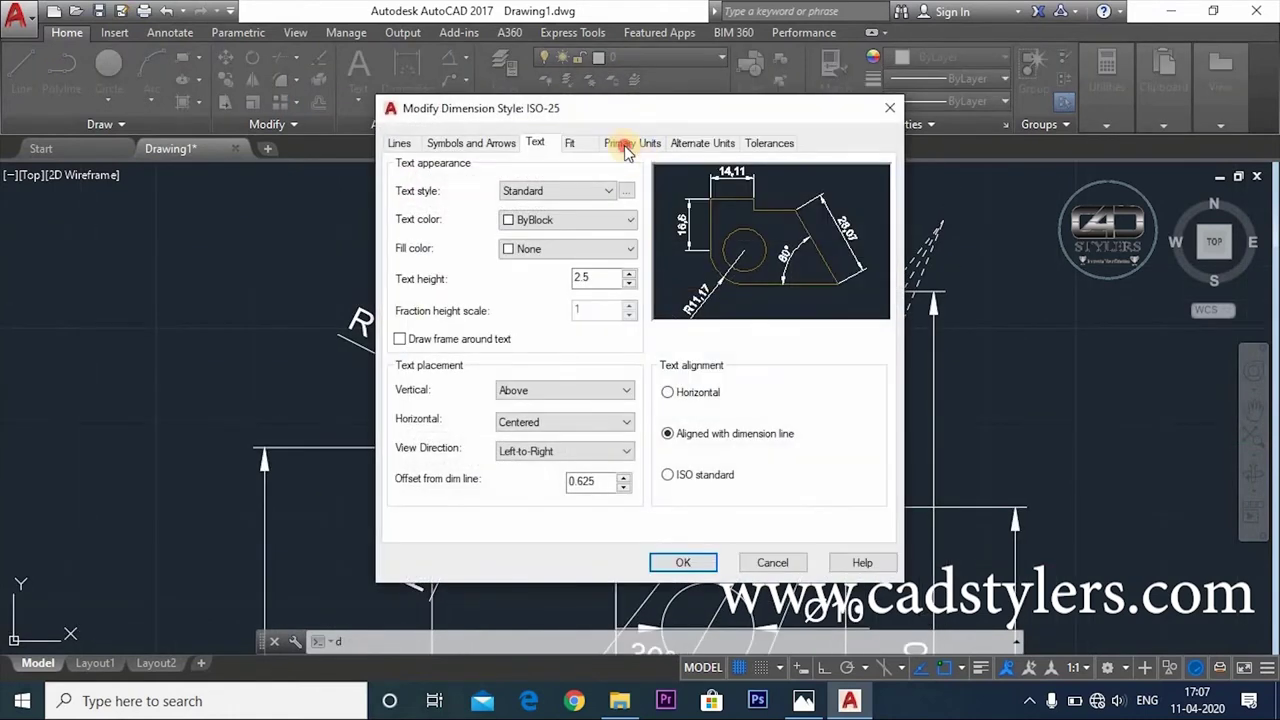
left_click(628, 143)
left_click(590, 263)
left_click(586, 277)
left_click(535, 143)
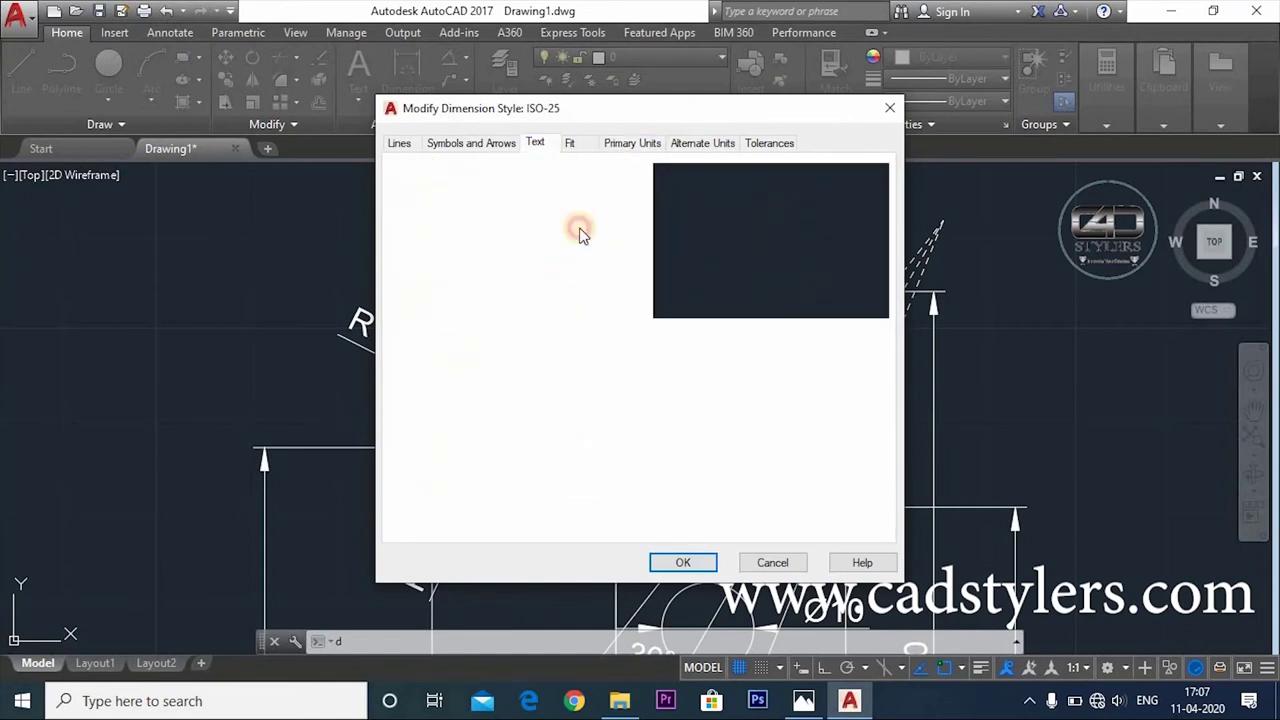
left_click_drag(591, 277, 487, 295)
type("2")
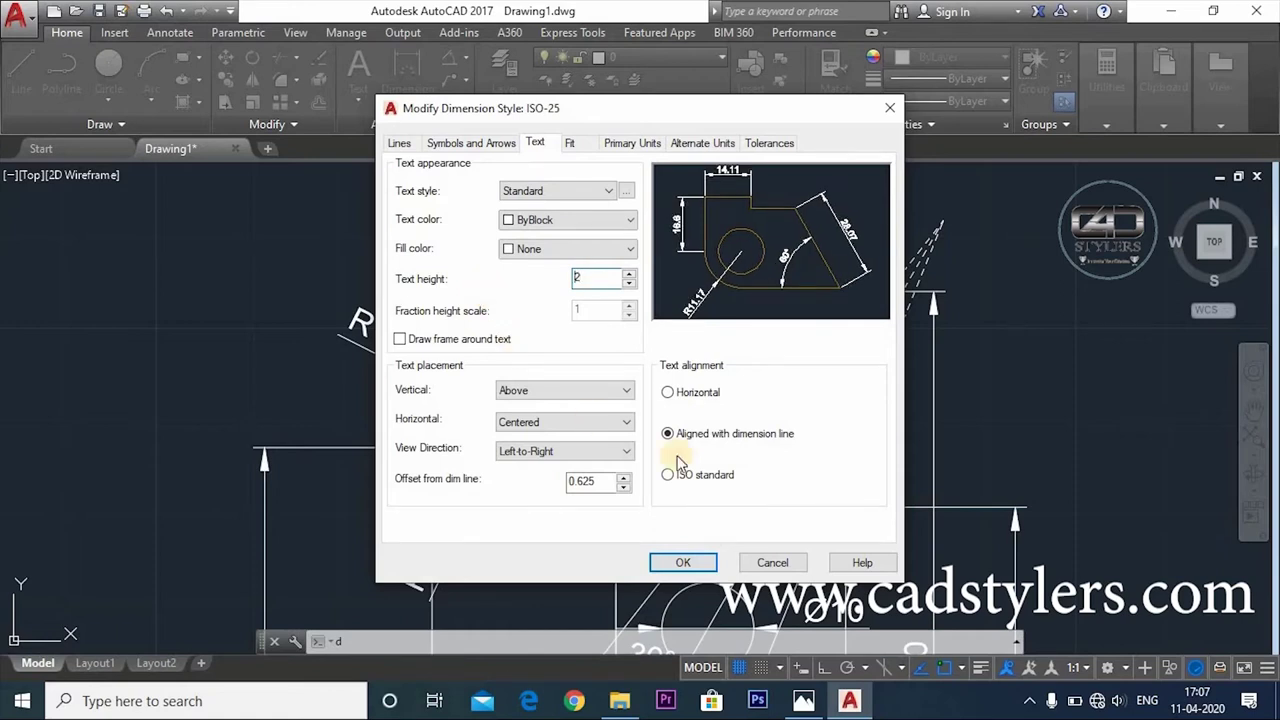
left_click(706, 566)
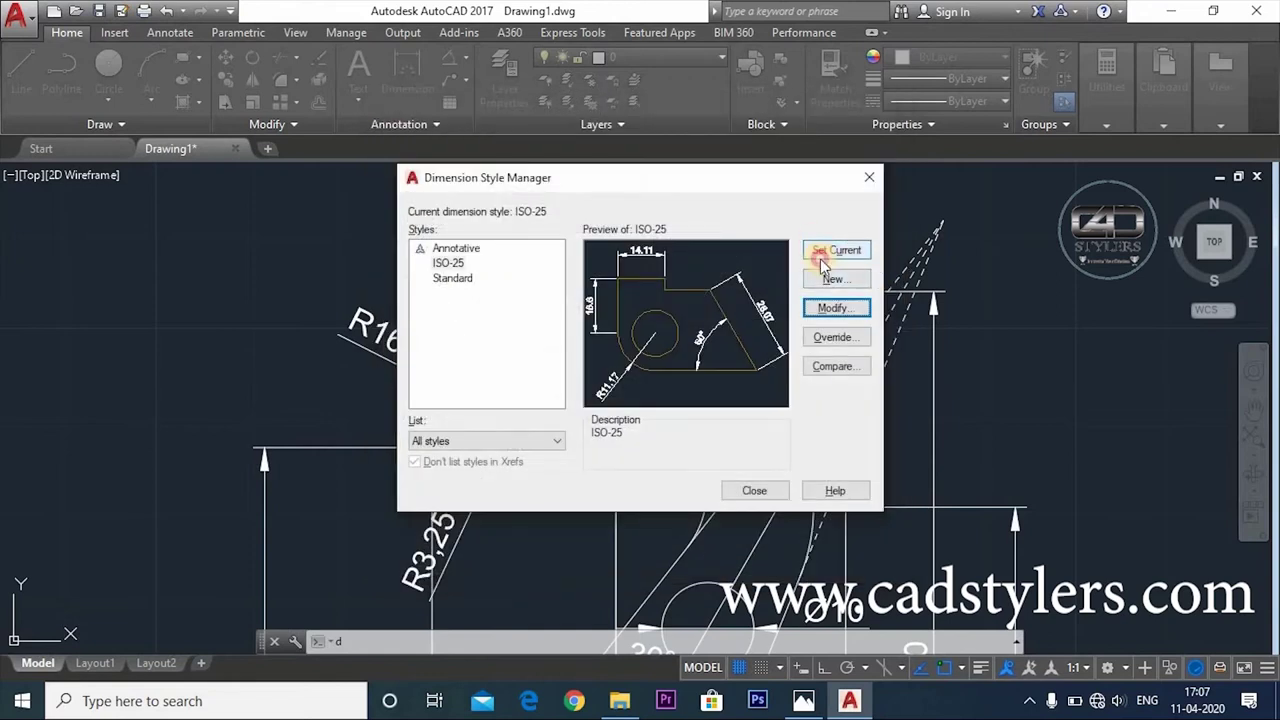
left_click(757, 490)
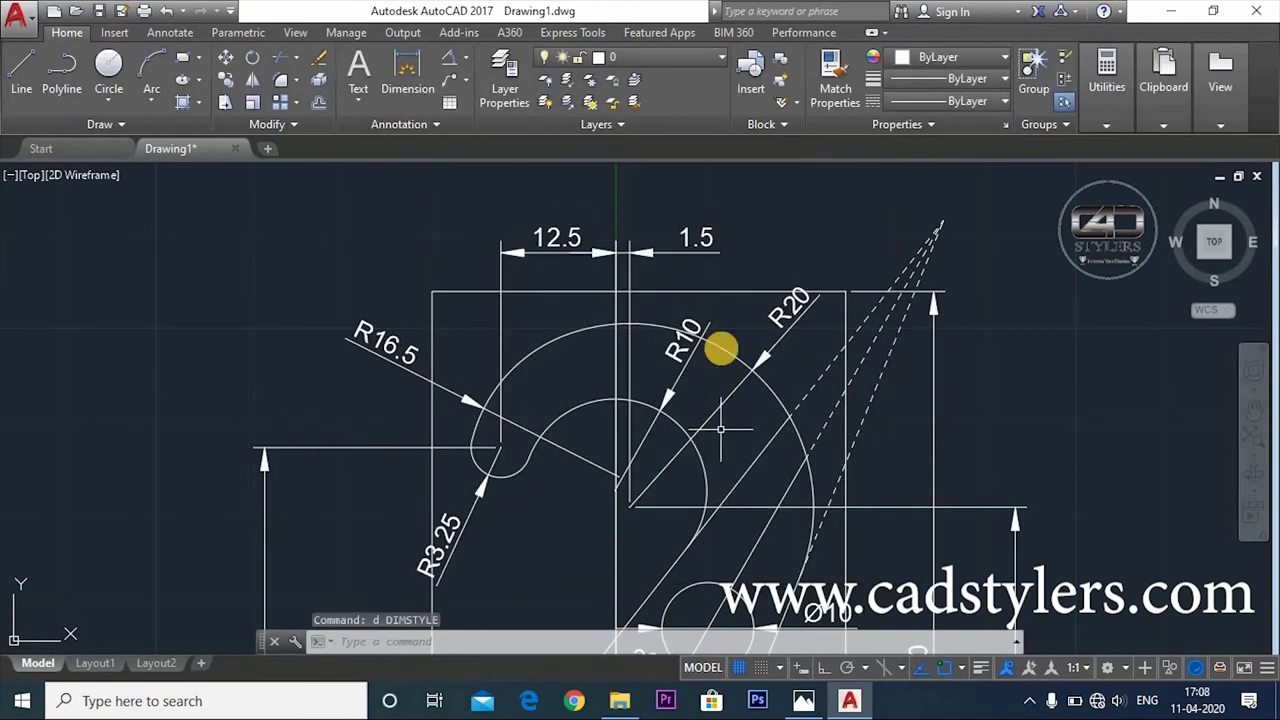
Zoom and pan over the bracket to check the smaller dimensions, then switch to the Photos reference
scroll(720, 430, "down", 4)
middle_click_drag(765, 500, 781, 454)
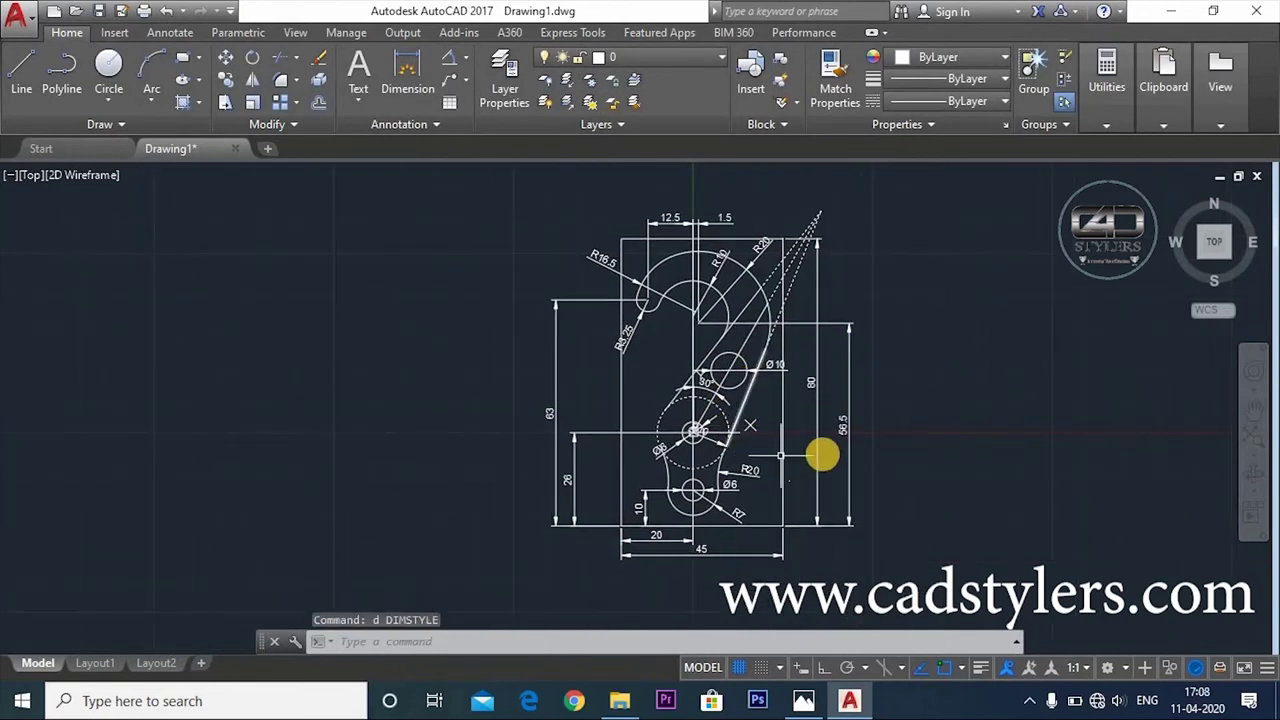
scroll(822, 455, "up", 3)
scroll(880, 380, "up", 3)
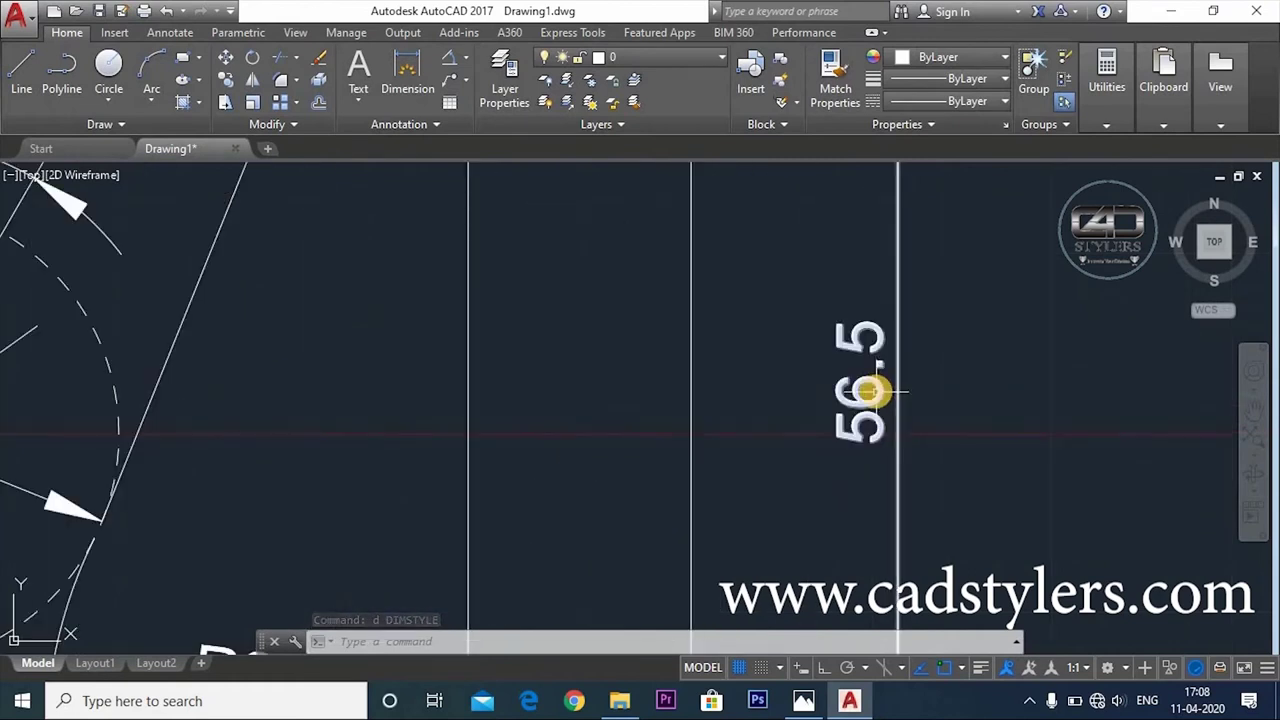
scroll(870, 392, "down", 5)
scroll(686, 286, "up", 3)
scroll(672, 217, "up", 3)
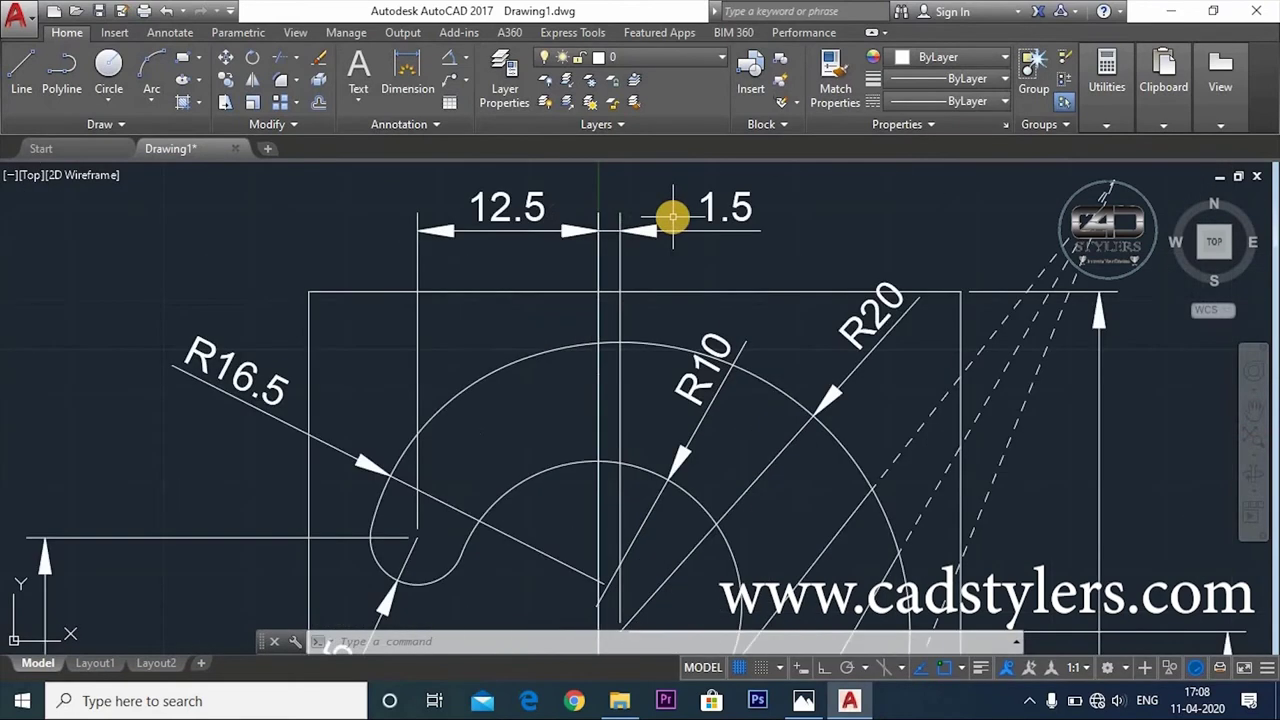
scroll(684, 330, "down", 4)
scroll(660, 340, "down", 4)
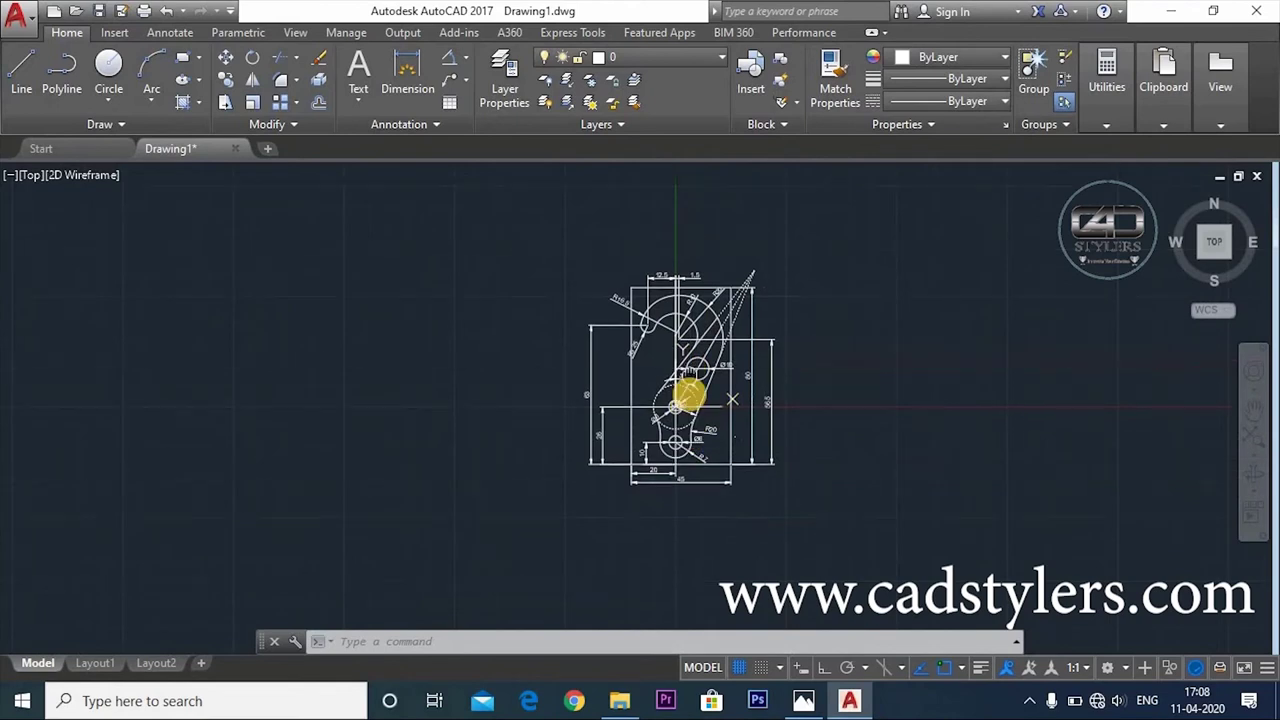
middle_click_drag(688, 396, 688, 416)
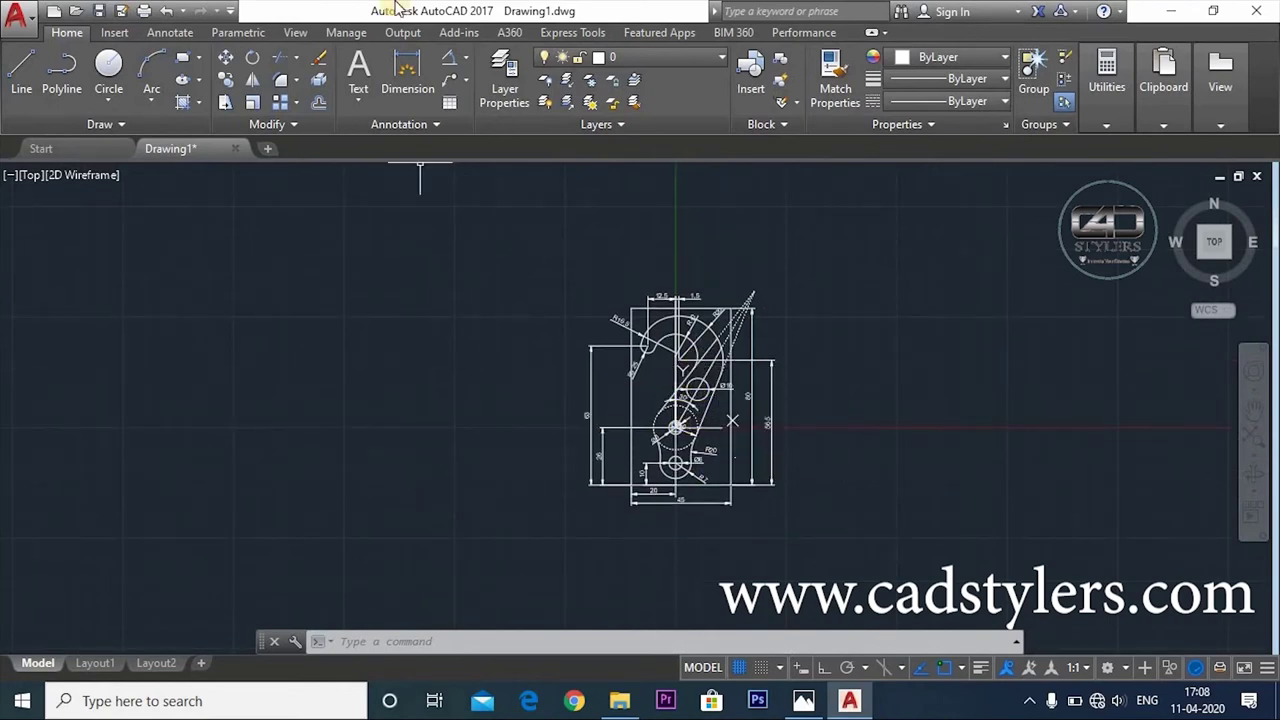
left_click(803, 700)
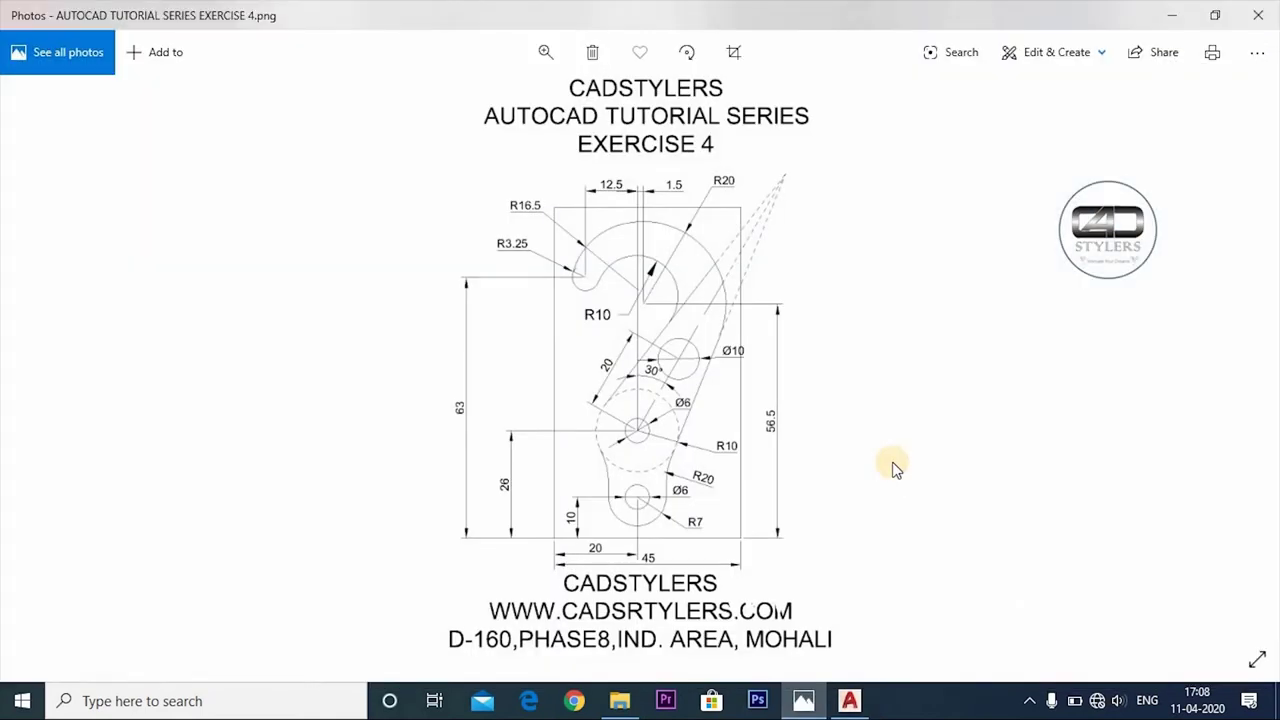
Zoom and pan across the Exercise 4_1 crane hook sheet to read its R460, Ø240 and R300 dimensions
scroll(693, 479, "up", 2)
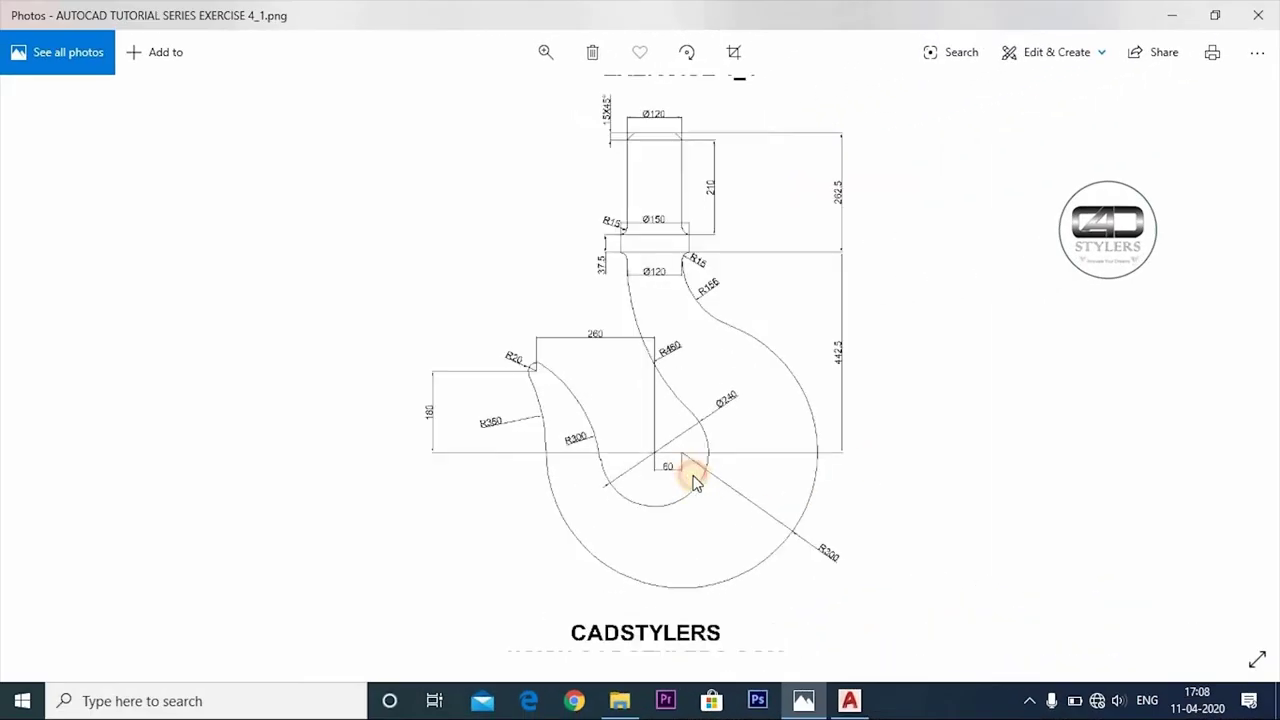
scroll(696, 482, "up", 2)
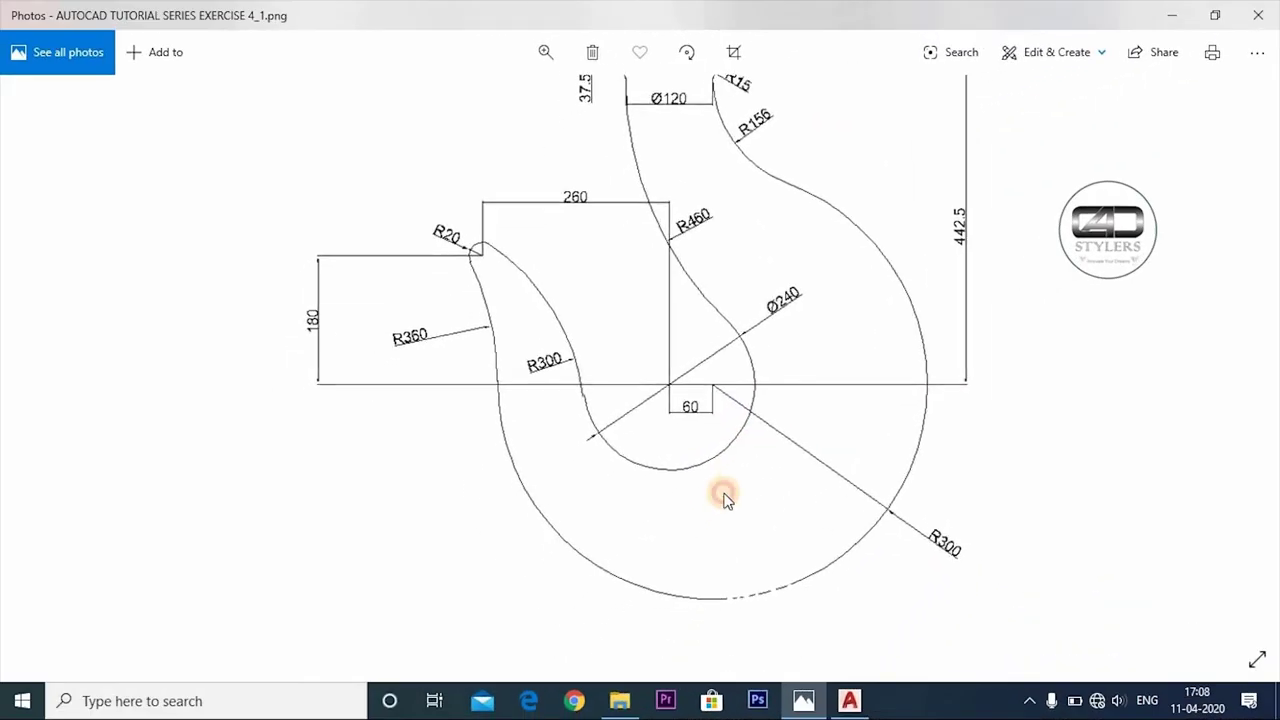
scroll(722, 502, "down", 3)
scroll(713, 500, "up", 2)
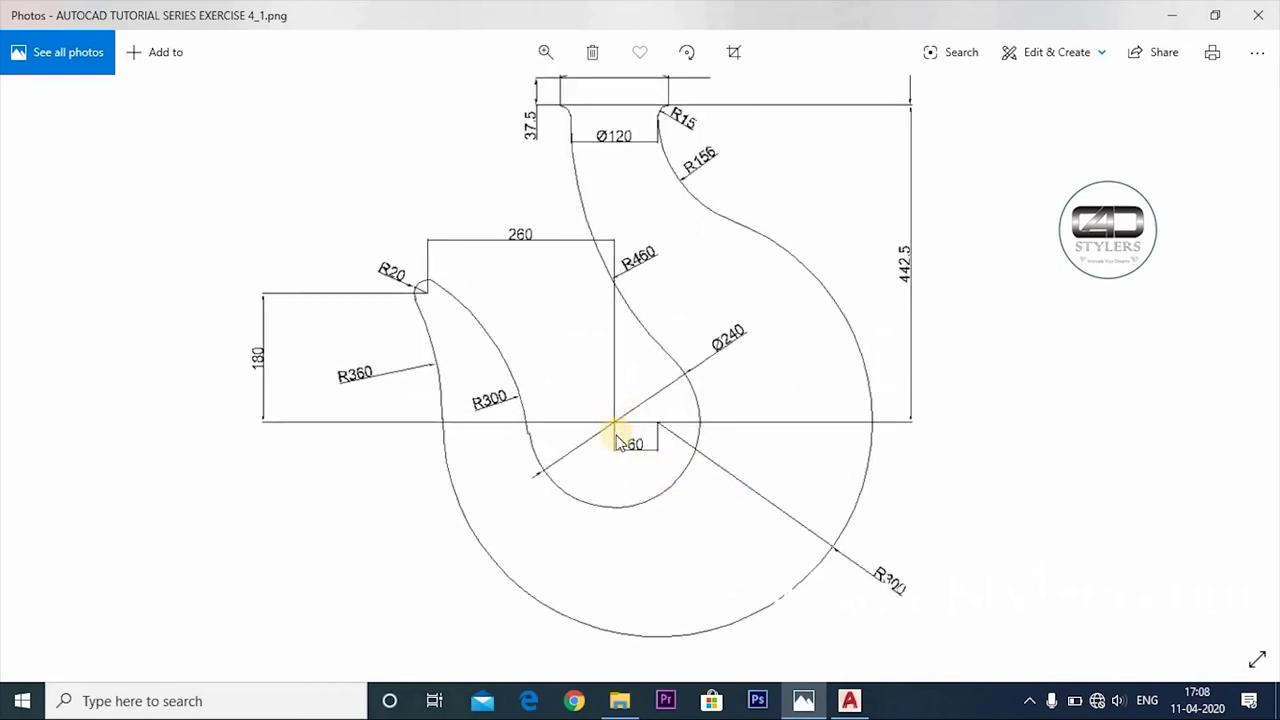
mouse_move(754, 469)
left_mouse_down()
mouse_move(752, 583)
mouse_move(699, 411)
left_mouse_up()
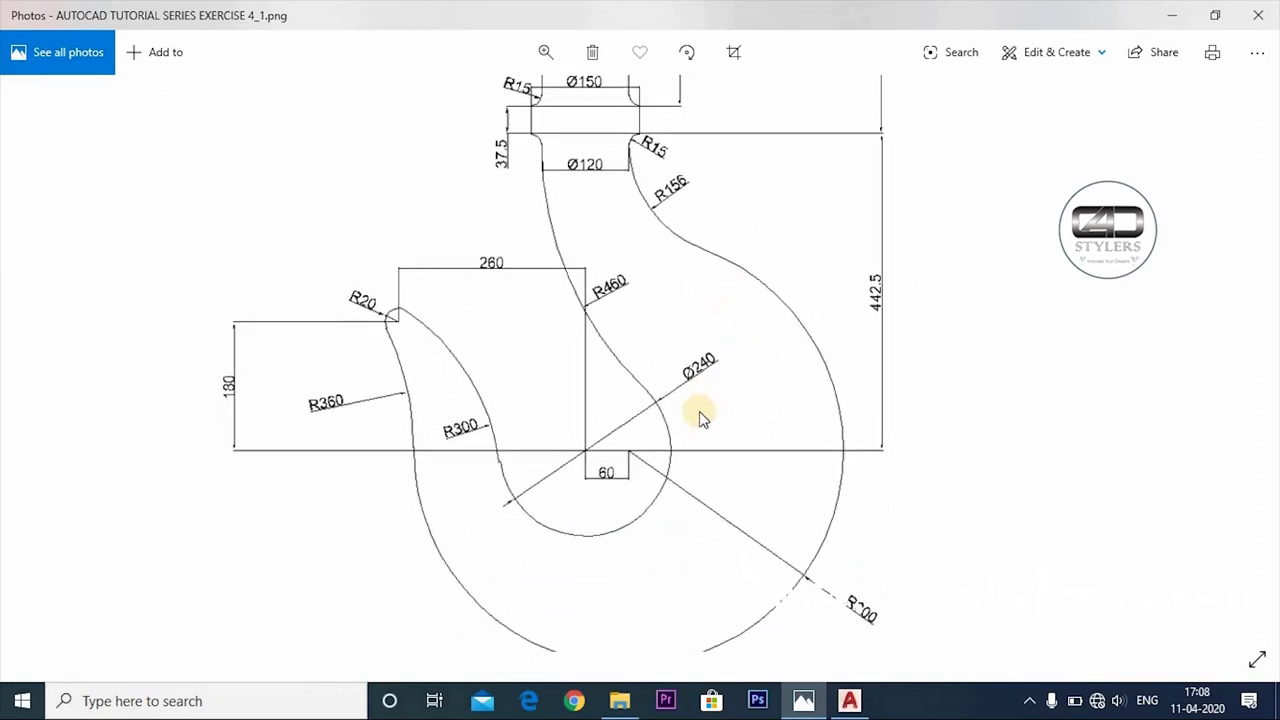
left_click_drag(503, 502, 503, 432)
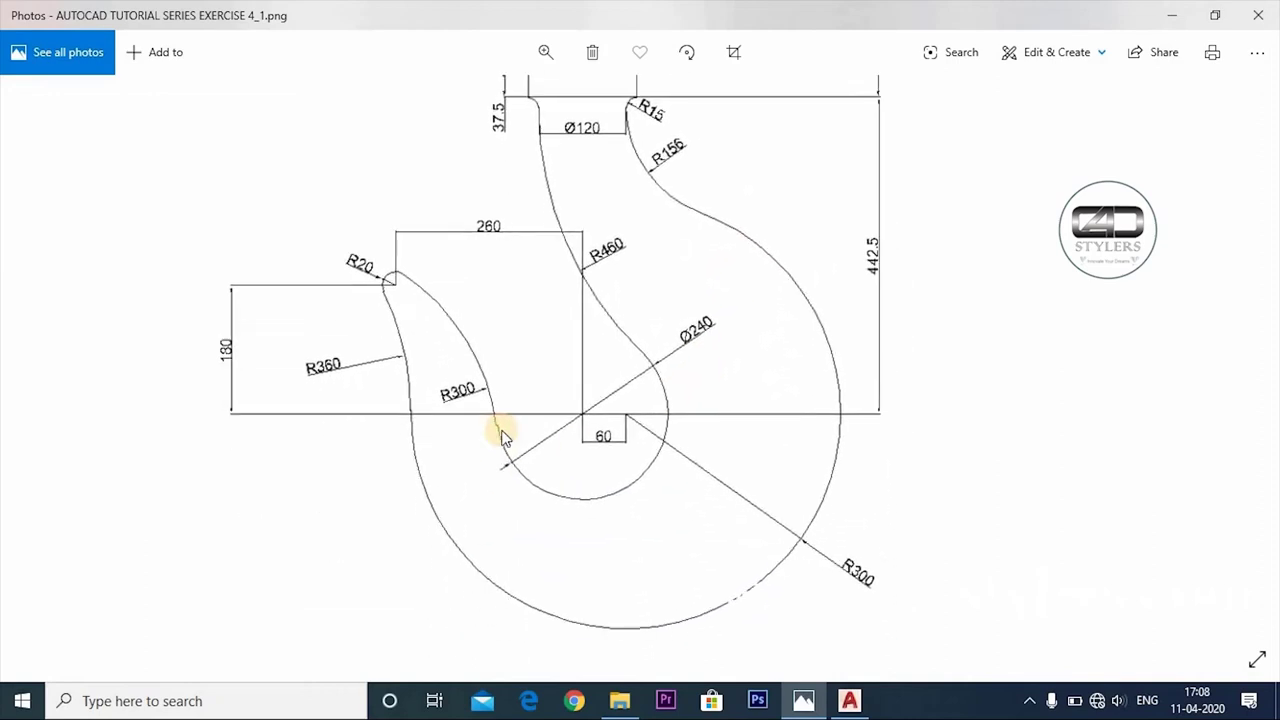
scroll(583, 463, "down", 3)
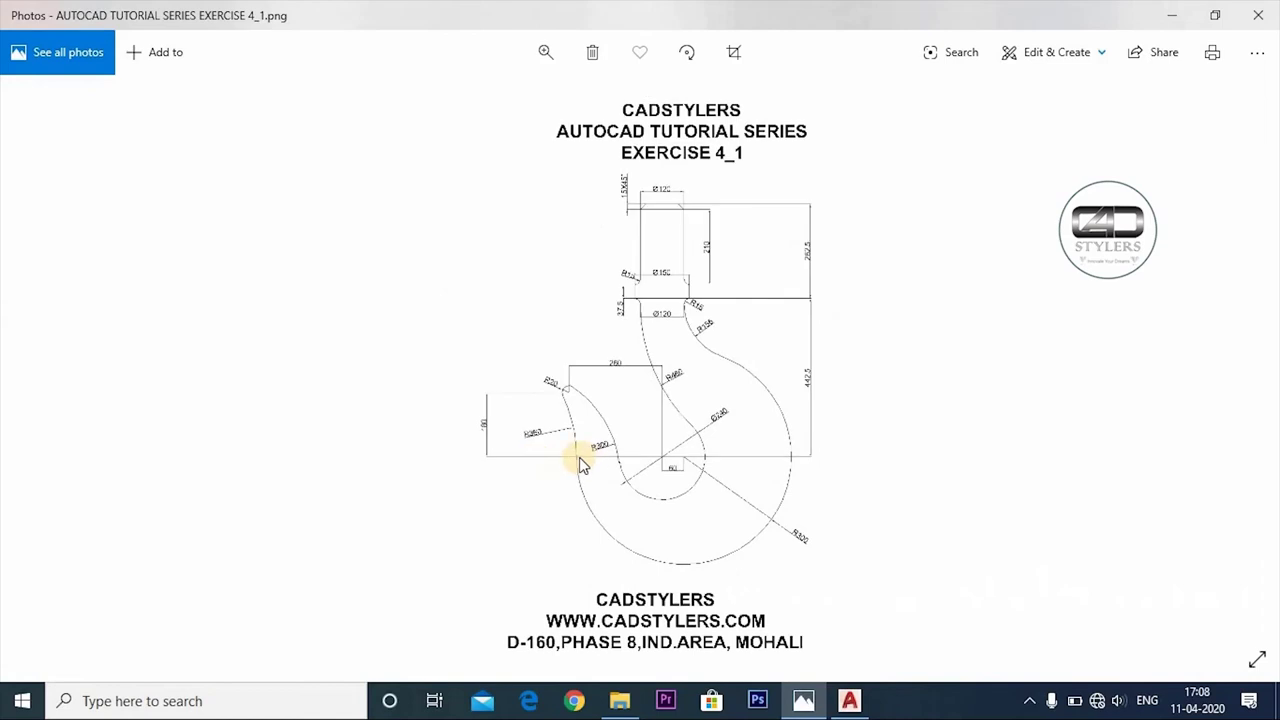
double_click(667, 501)
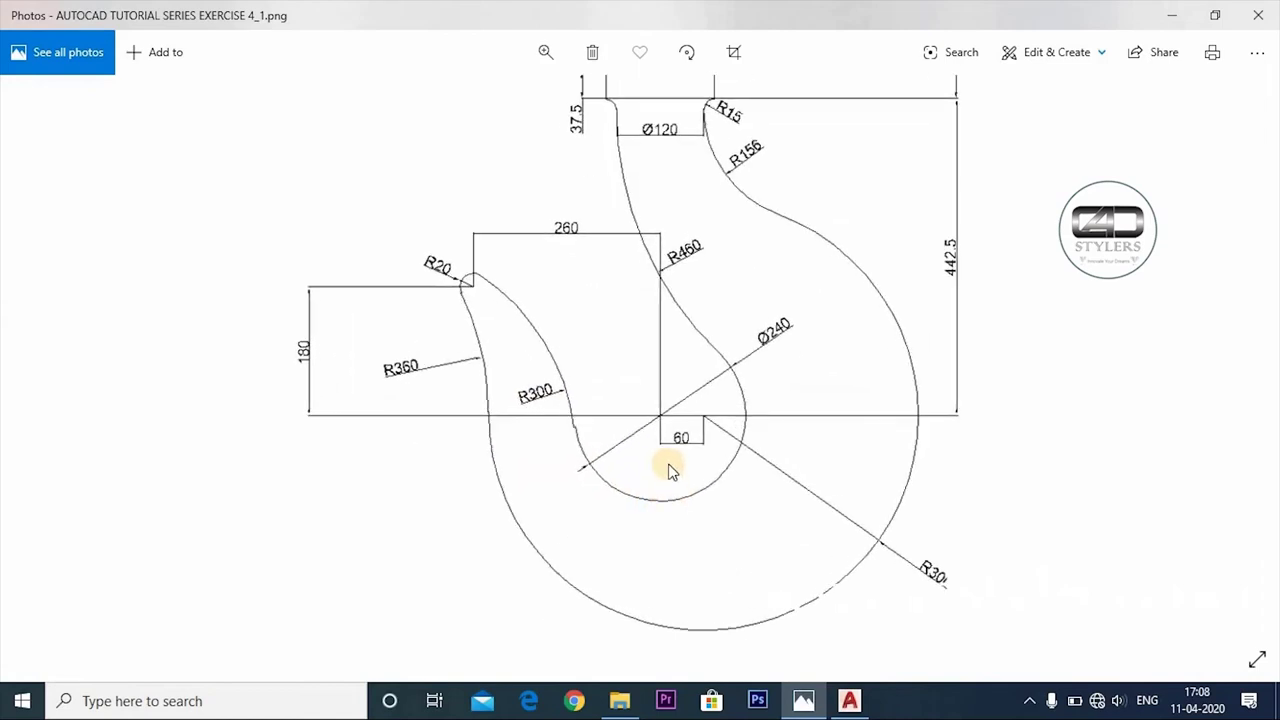
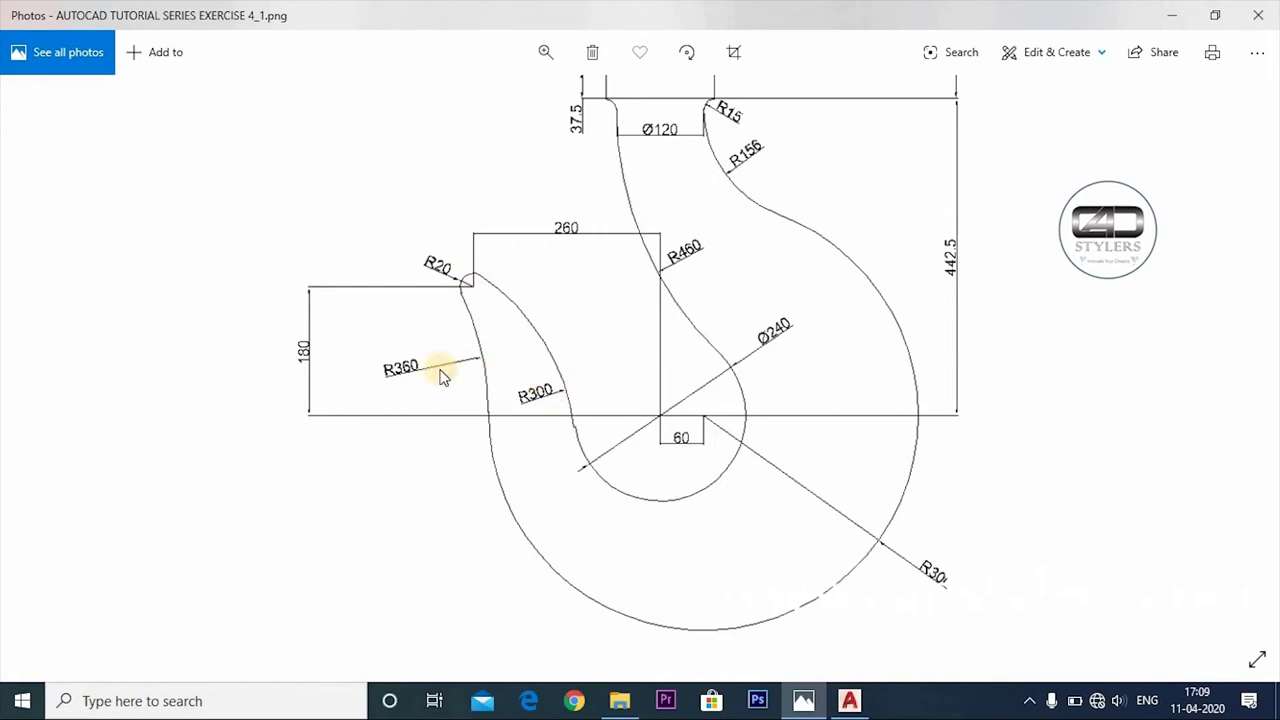
Zoom and pan the EXERCISE 4_1 hook reference to read its dimensions, then return to AutoCAD
scroll(695, 320, "up", 2)
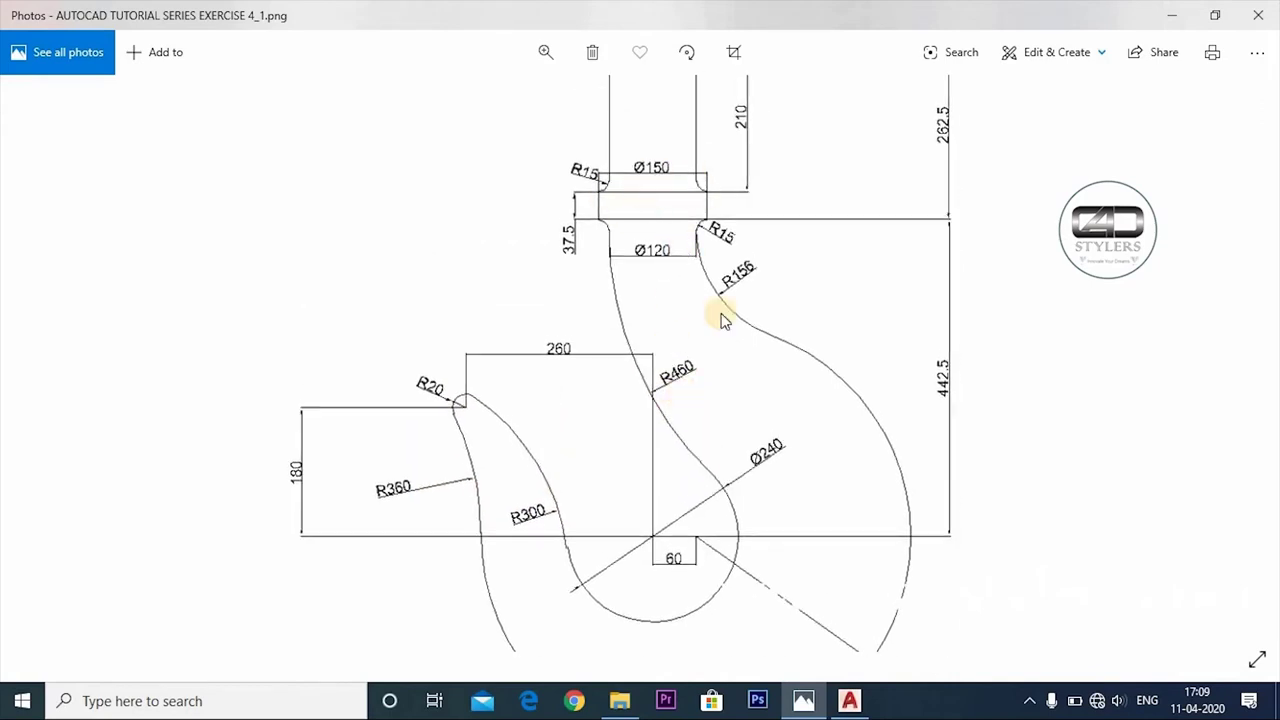
scroll(714, 343, "down", 3, "ctrl")
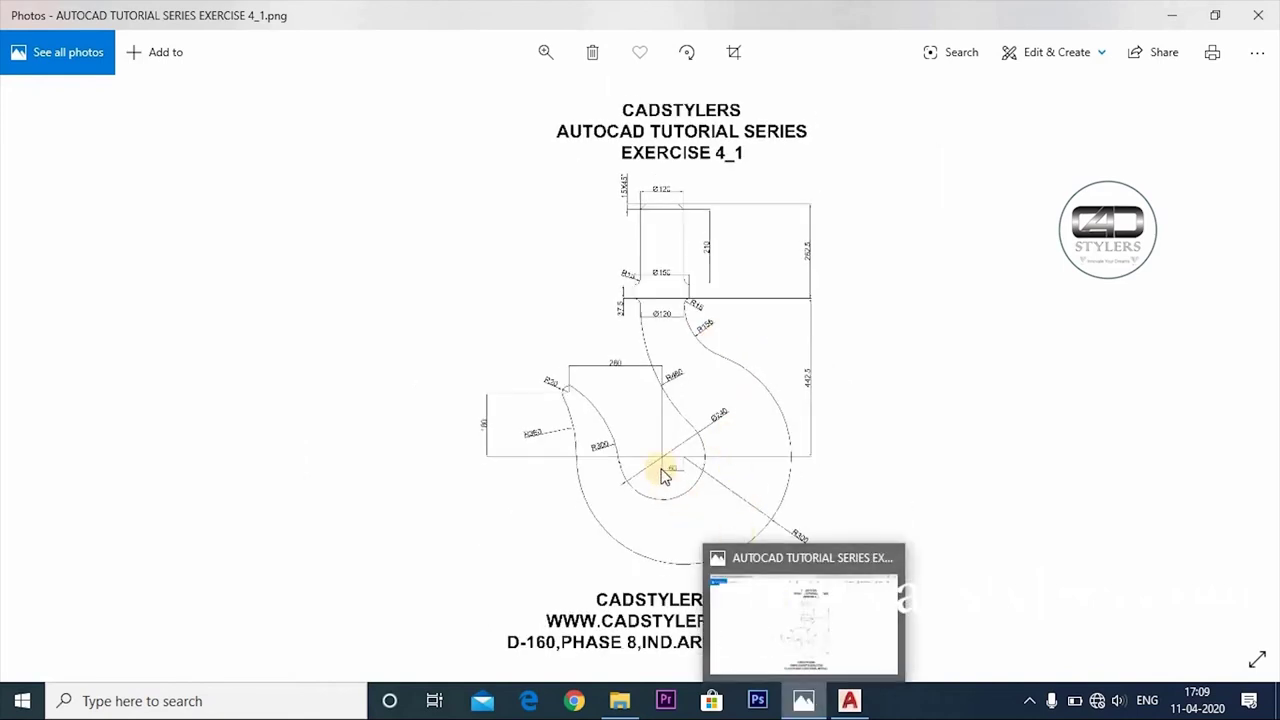
scroll(661, 459, "up", 2, "ctrl")
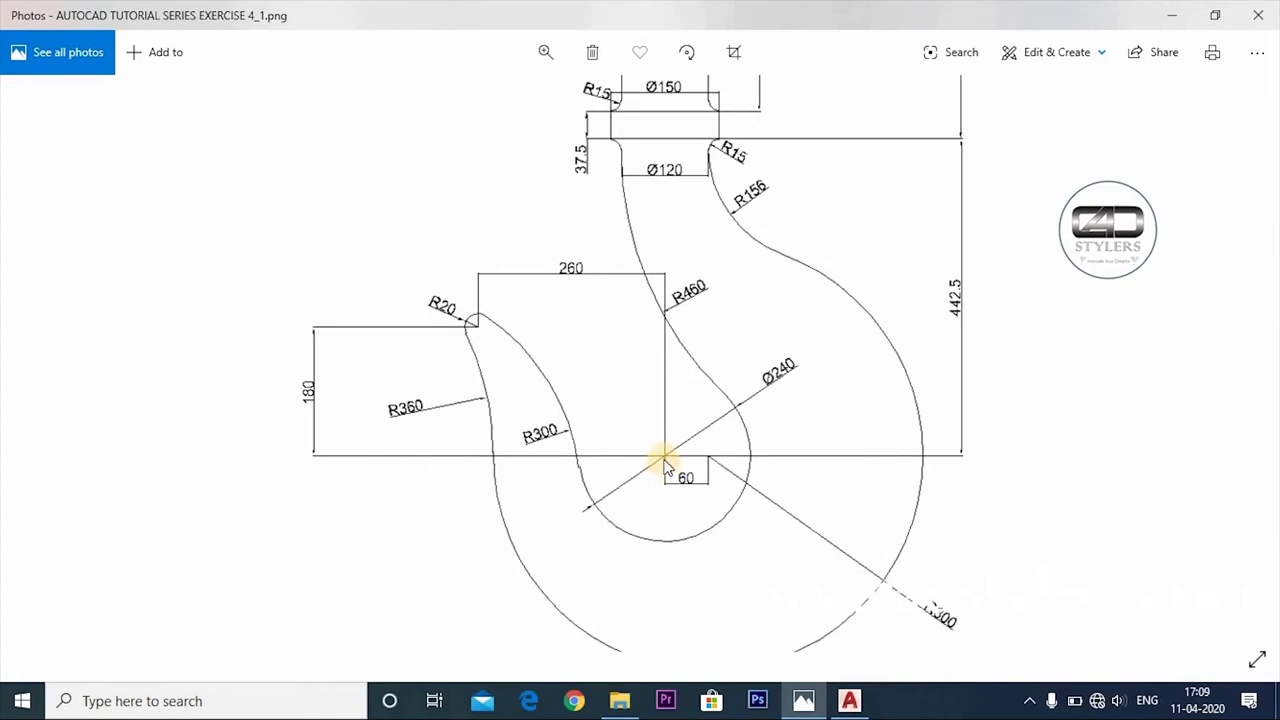
left_click_drag(665, 462, 659, 344)
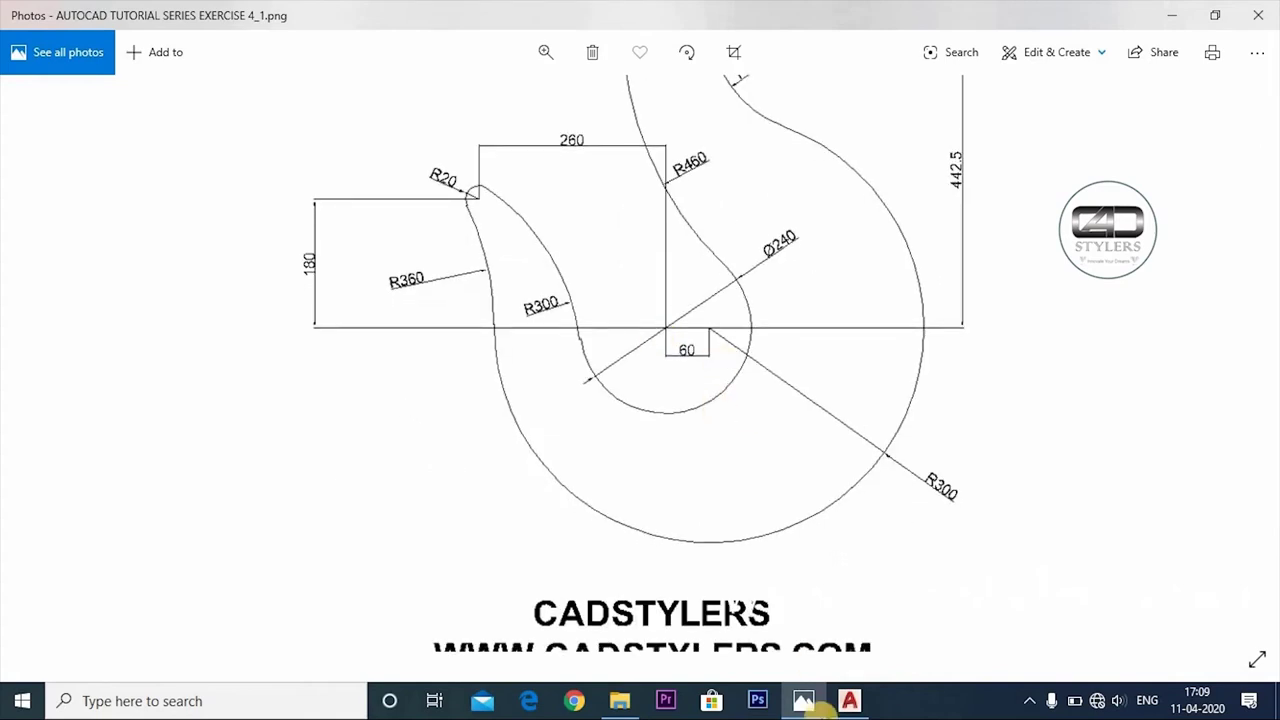
left_click(808, 702)
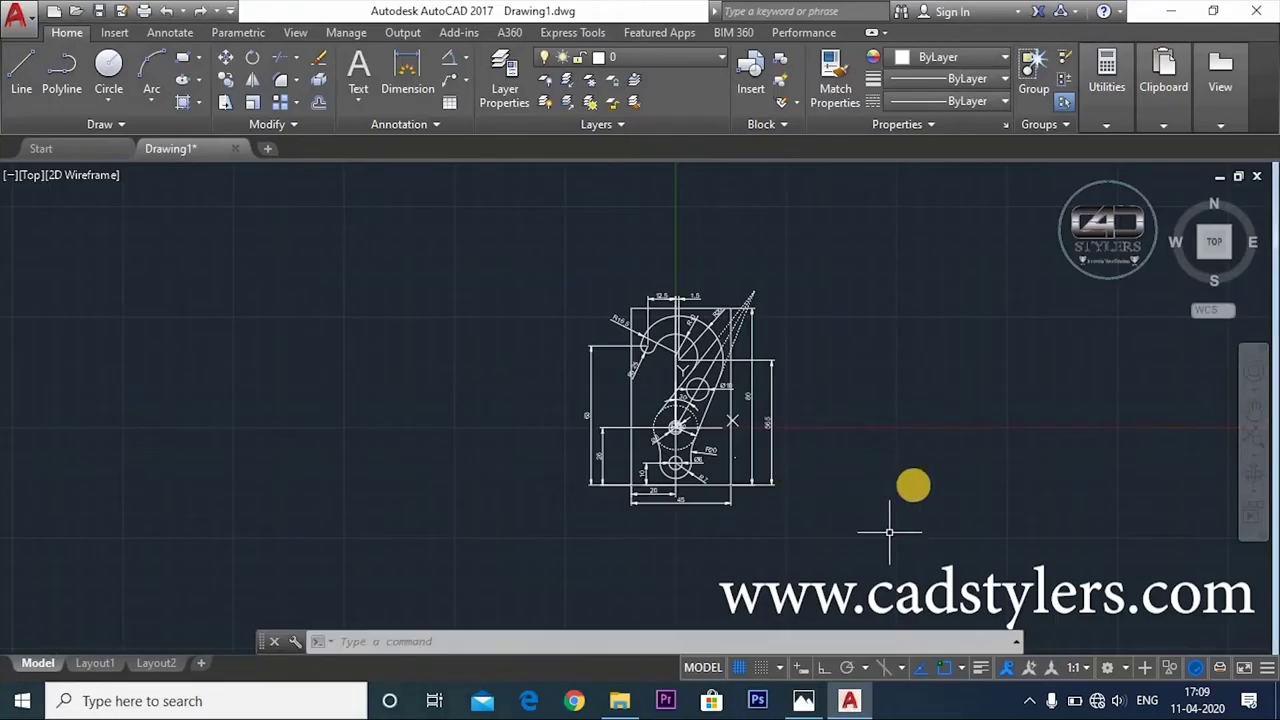
Start a new blank drawing with a 240-diameter circle centred at the origin, zoomed to fit
key("ctrl+Tab")
left_click(168, 330)
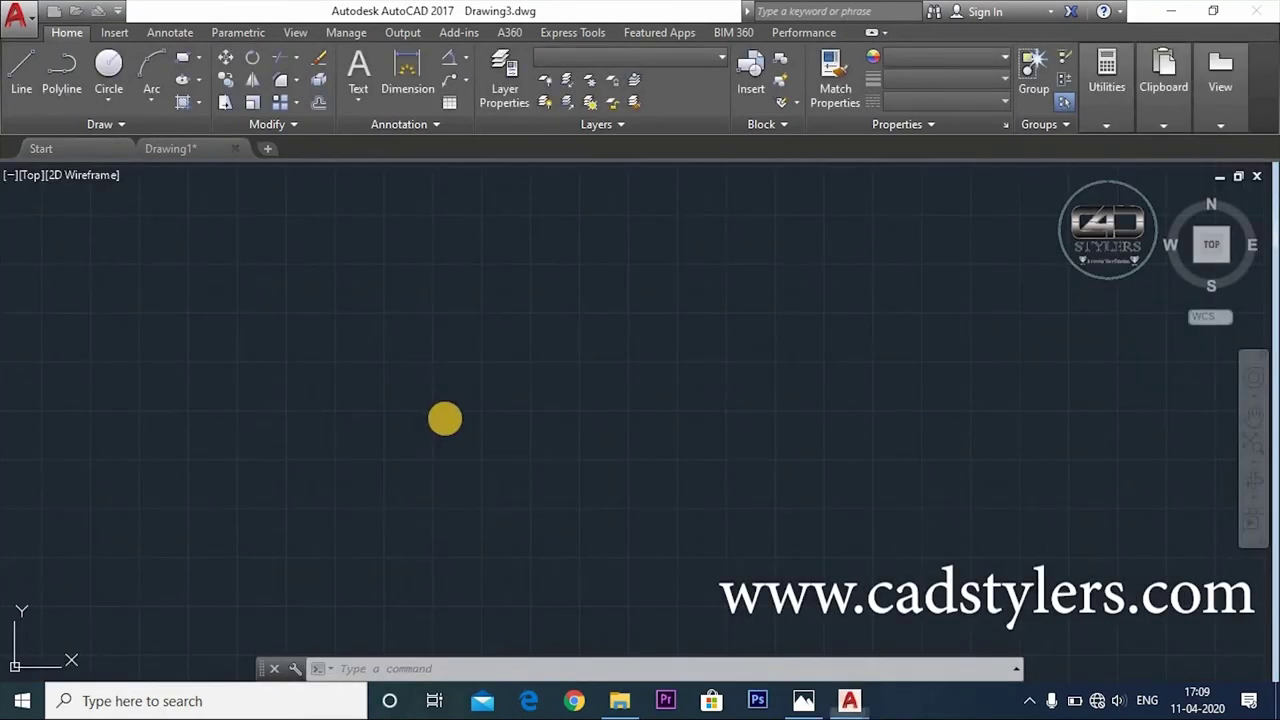
type("c")
key("Return")
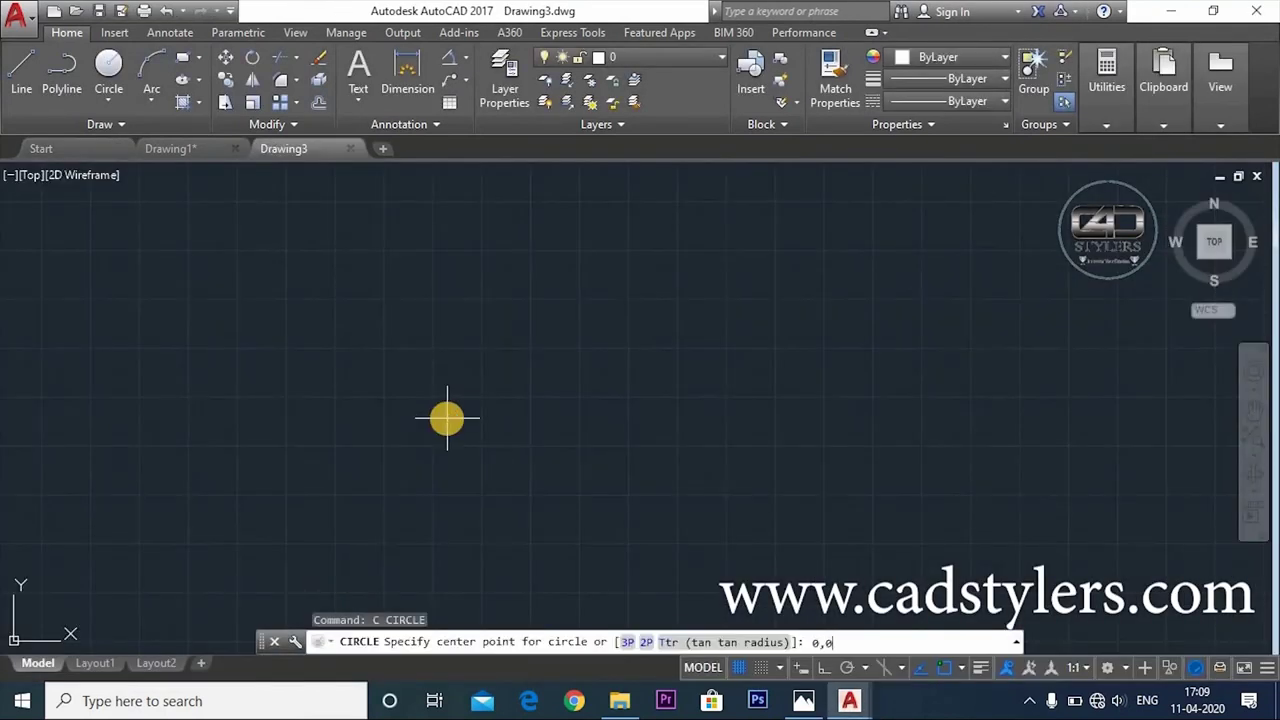
key("Return")
type("d")
key("Return")
type("25")
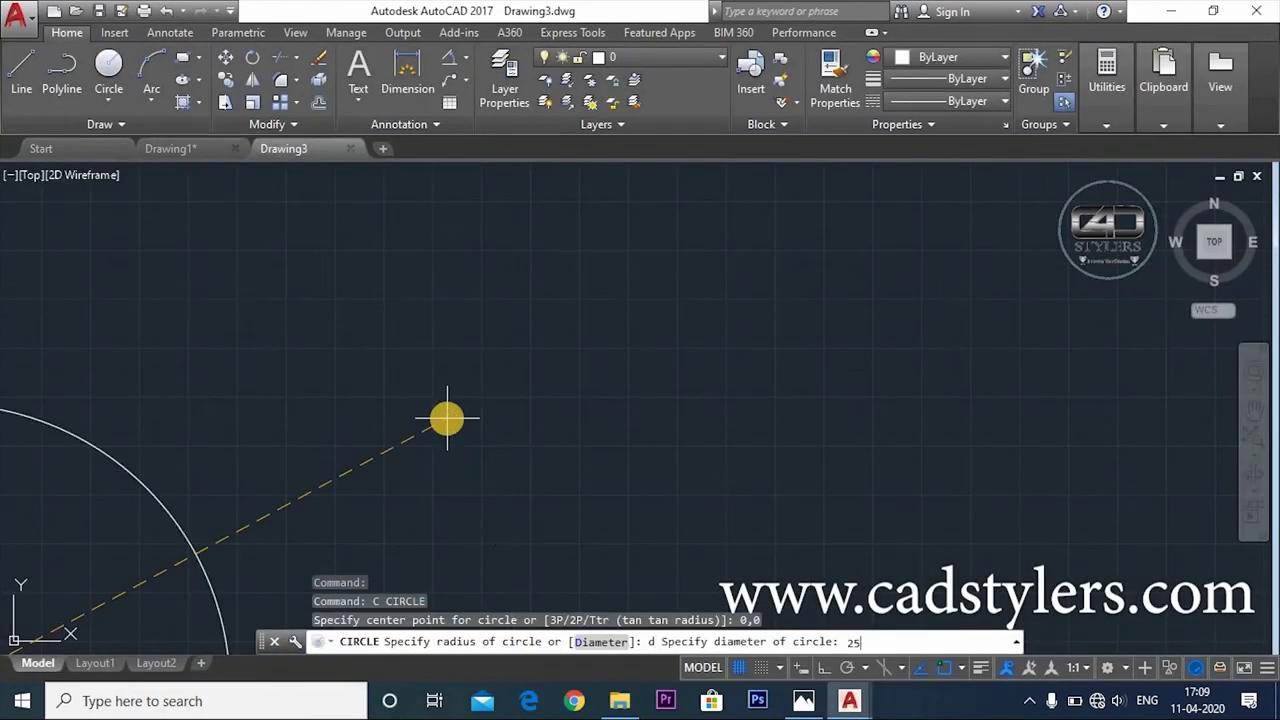
key("Return")
type("z")
key("Return")
type("a")
key("Return")
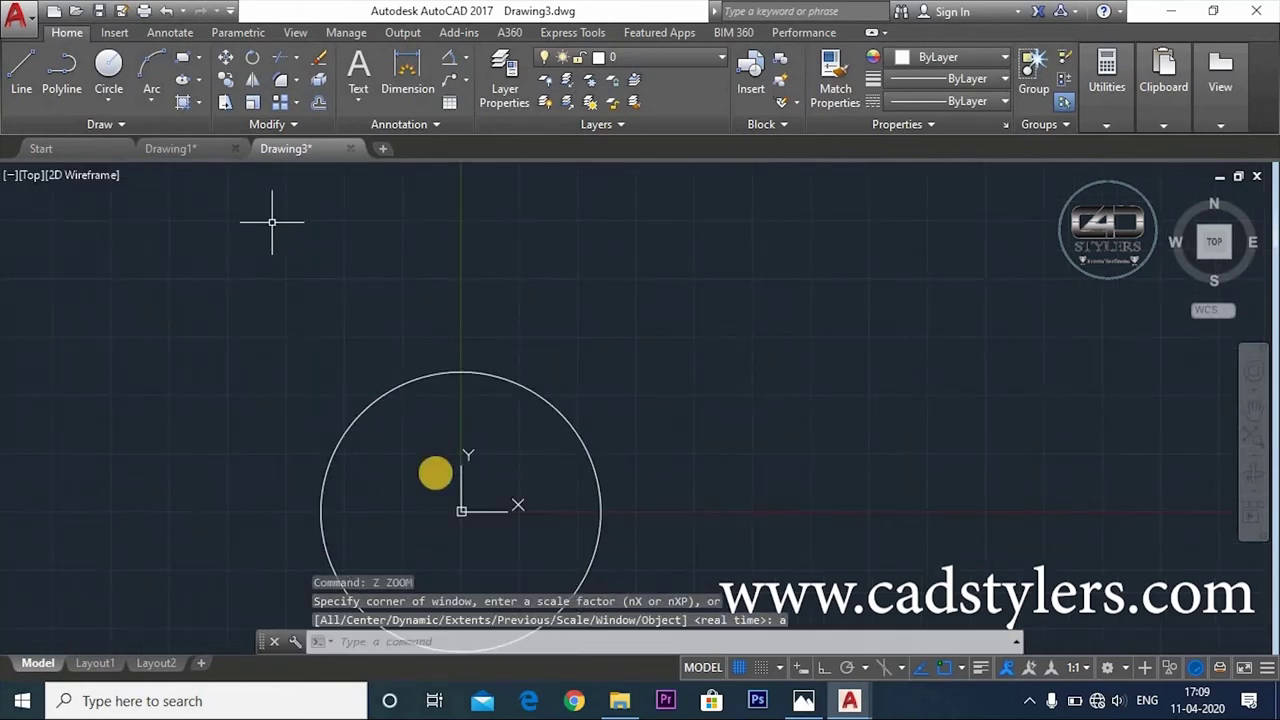
middle_click_drag(435, 473, 513, 430)
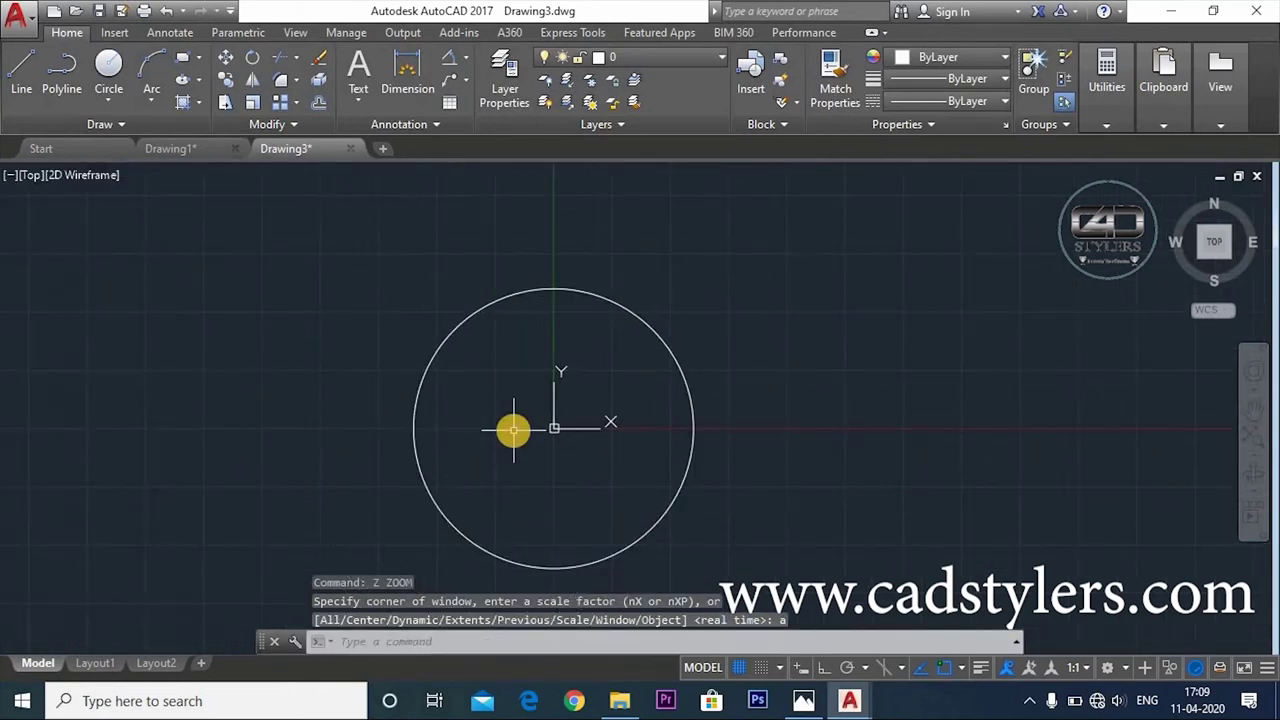
After checking the reference, draw a radius-300 circle centred at 60,0
left_click(803, 700)
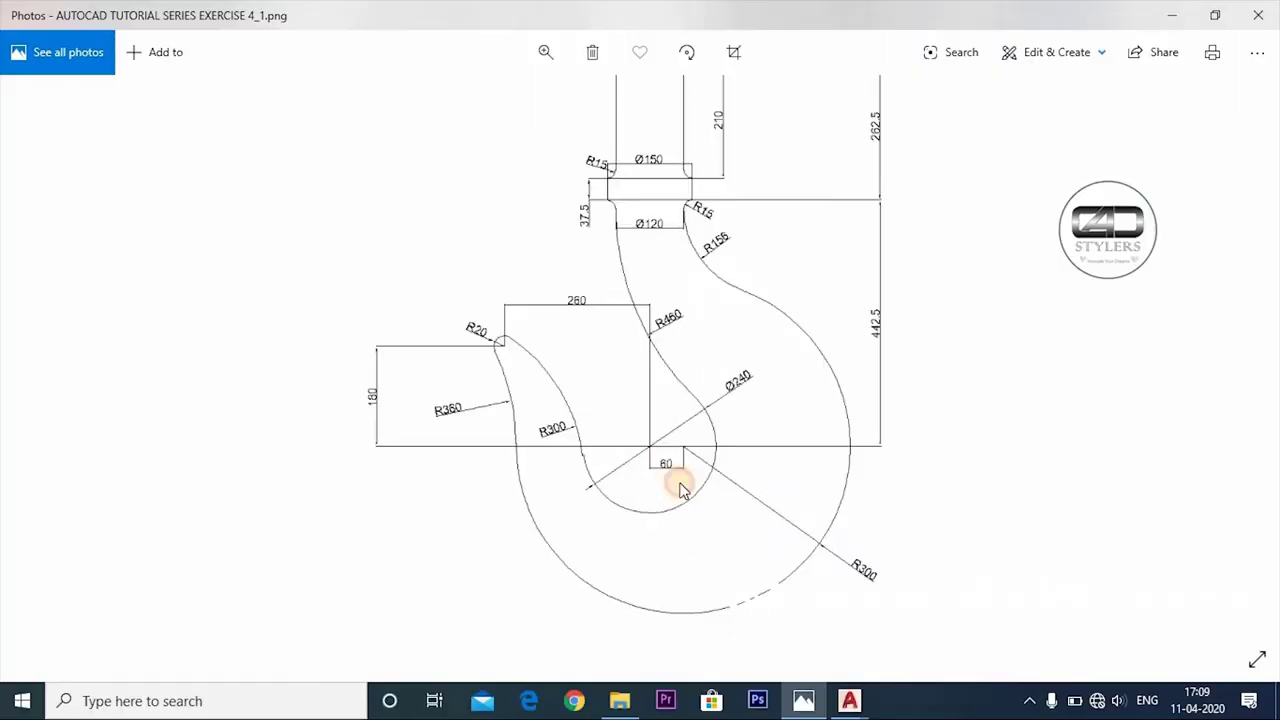
scroll(679, 488, "up", 1, "ctrl")
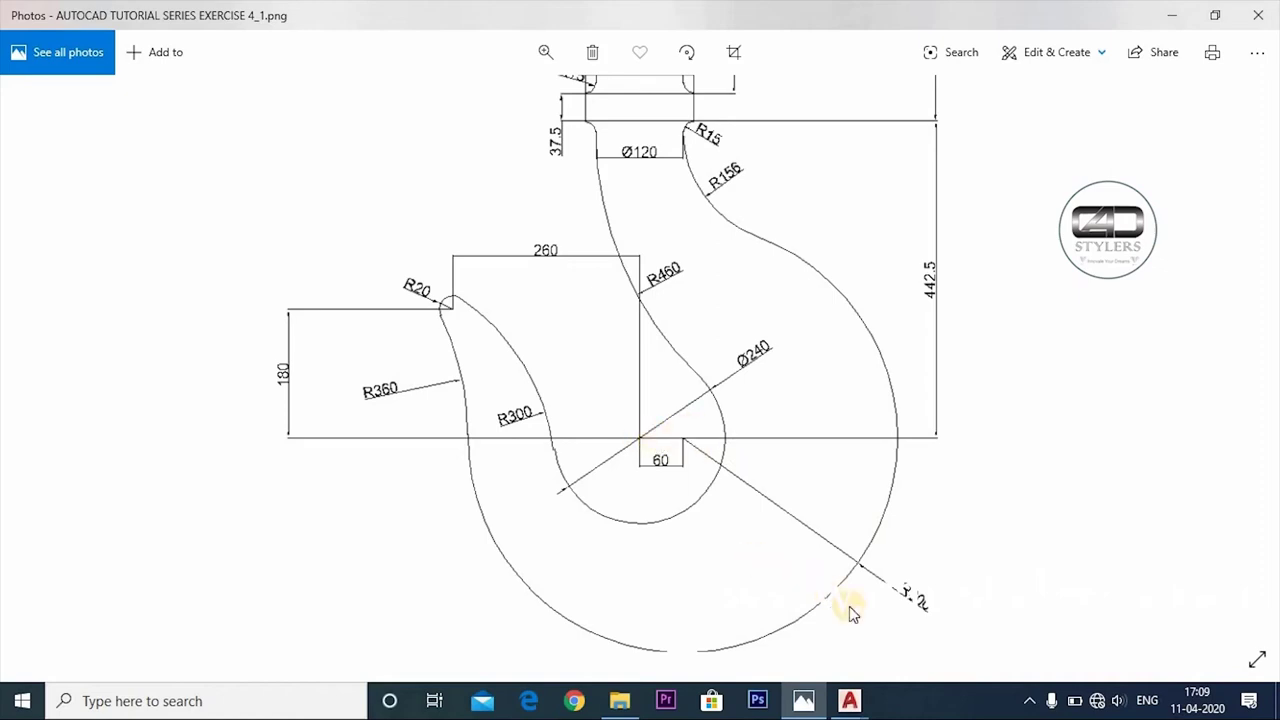
left_click(849, 700)
type("c")
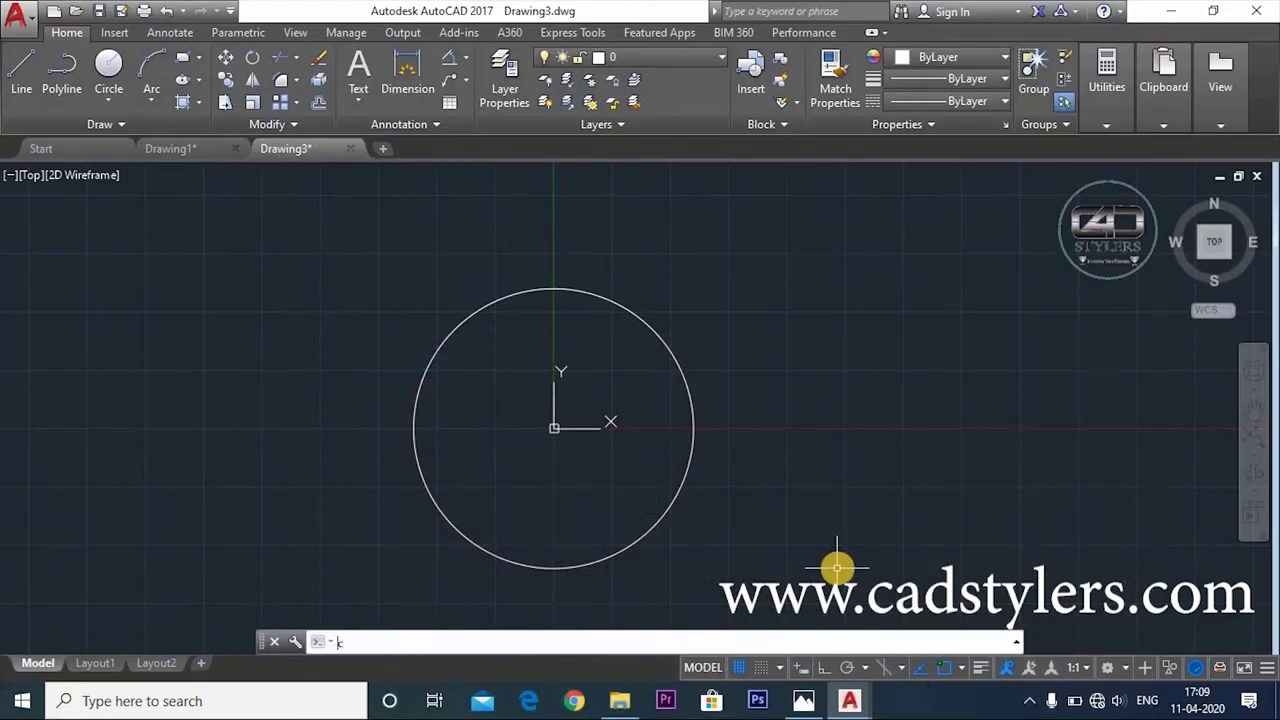
key("Return")
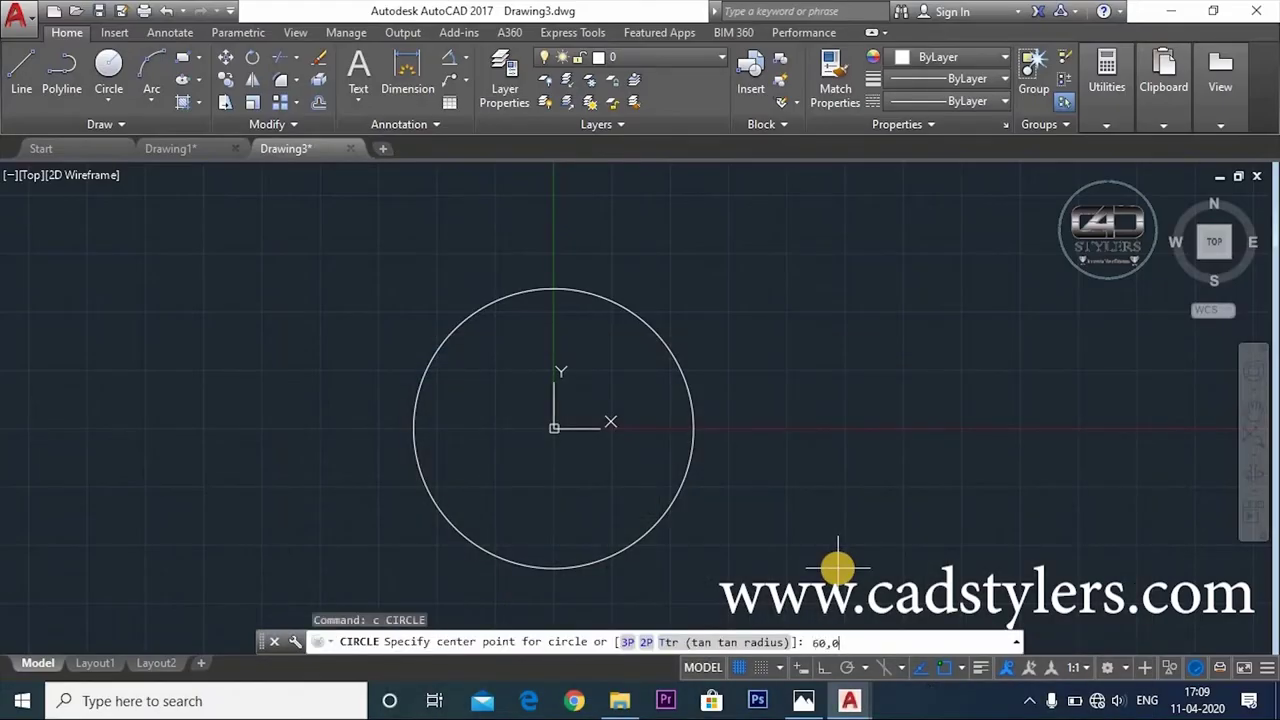
key("Return")
type("300")
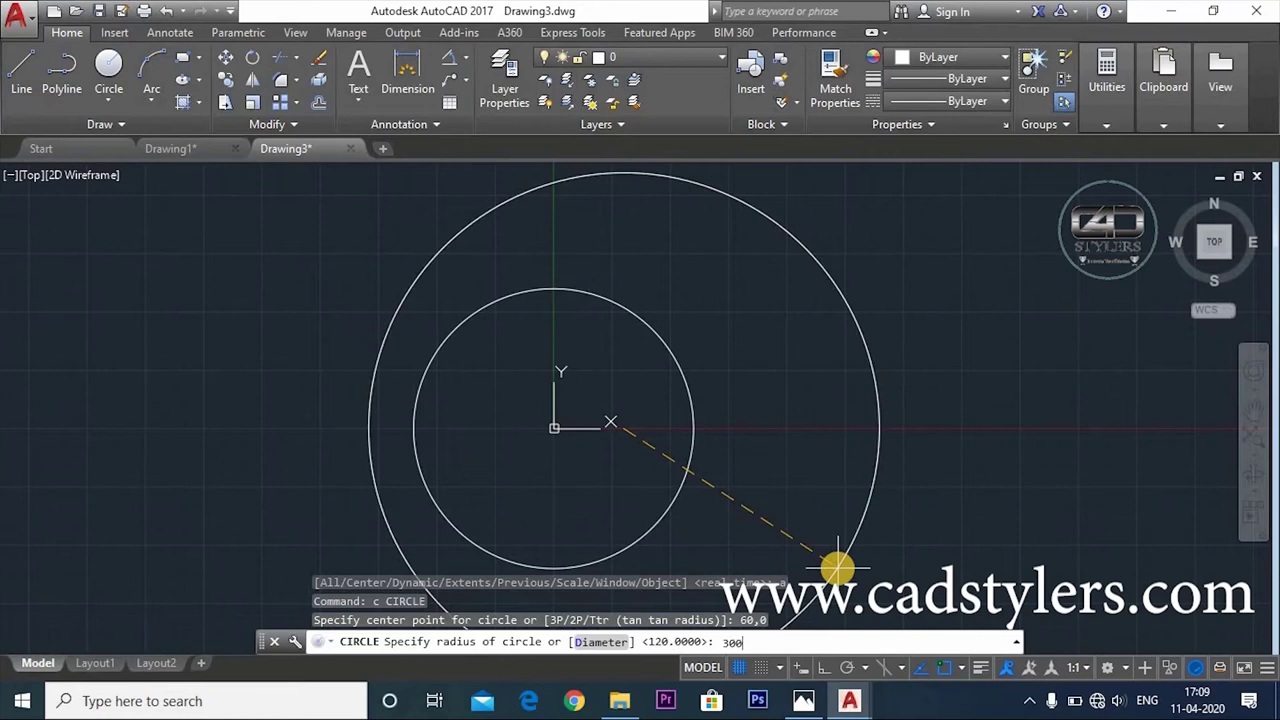
key("Return")
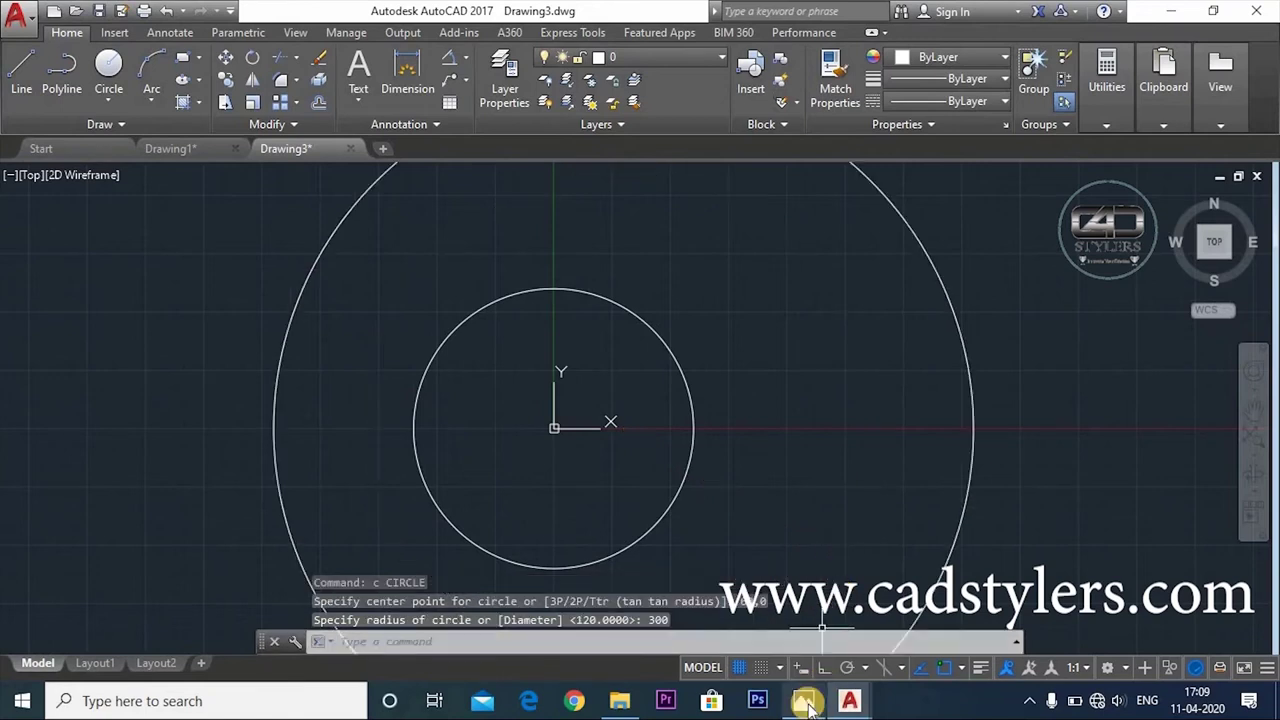
Zoom and pan the hook reference in Photos, then return to AutoCAD
left_click(803, 700)
scroll(680, 470, "up", 2)
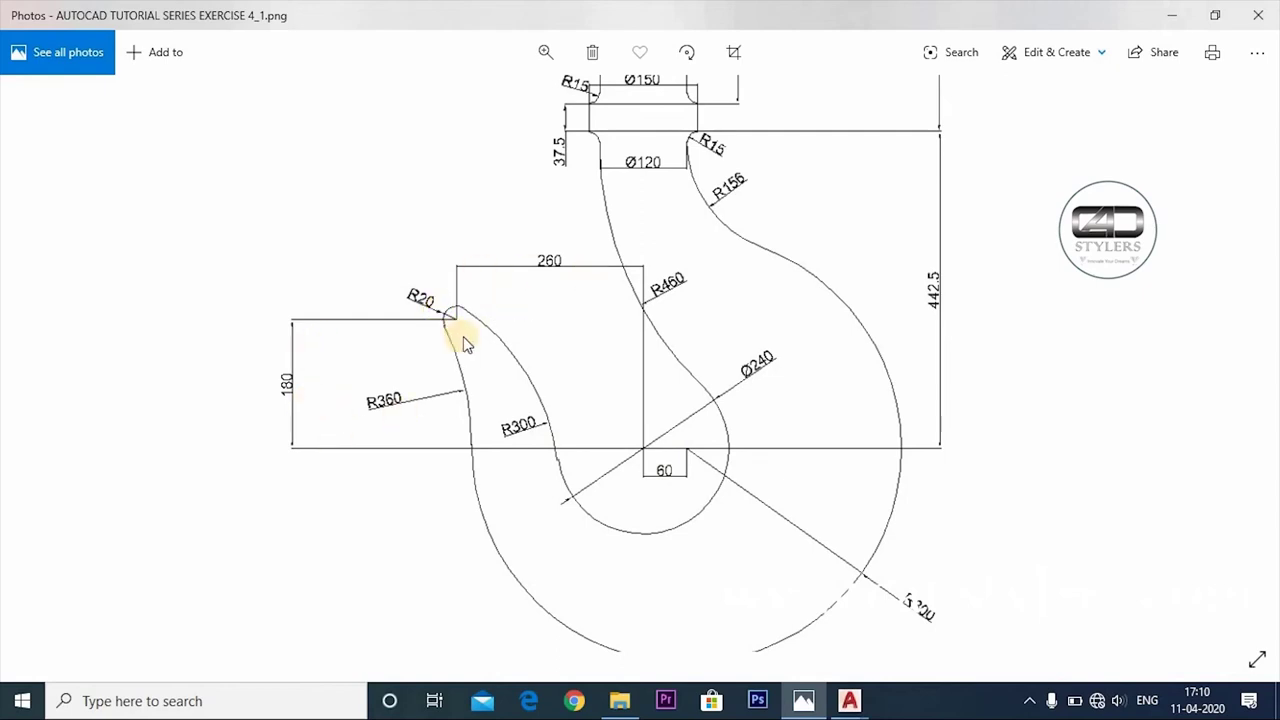
left_click_drag(500, 345, 524, 331)
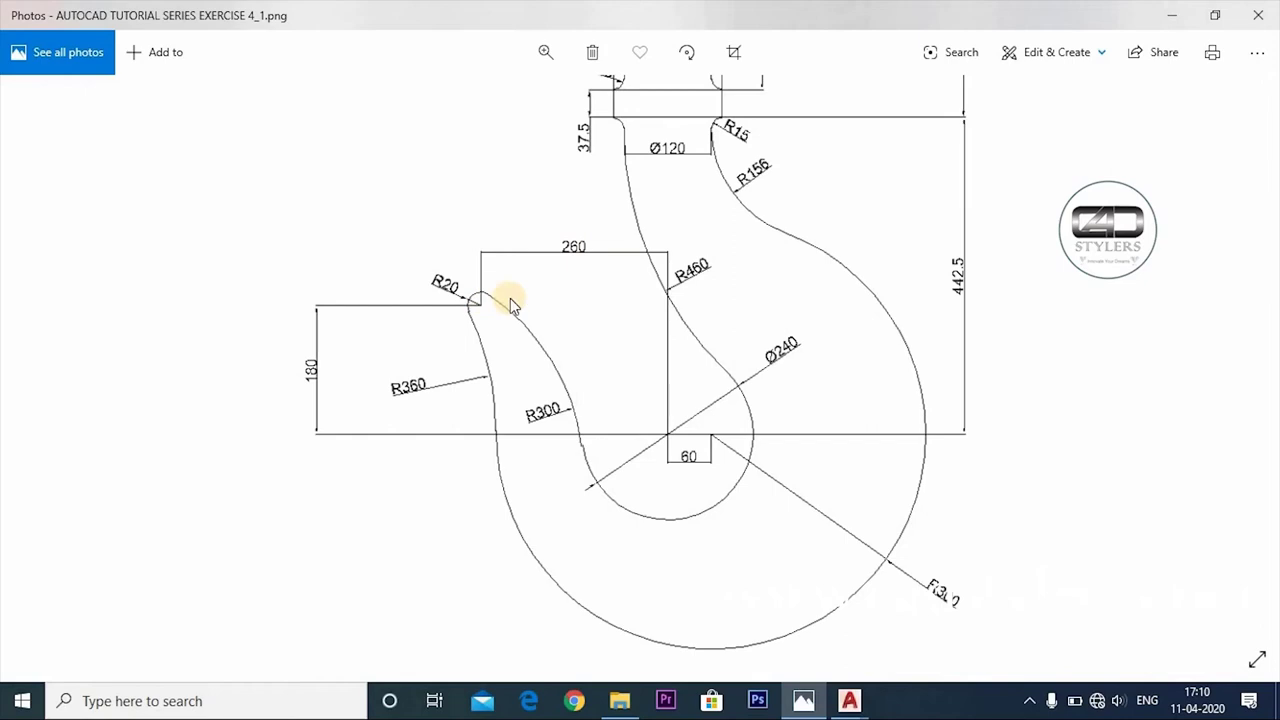
left_click(817, 705)
Draw a radius-20 circle centred at -260,180 for the hook tip
key("Return")
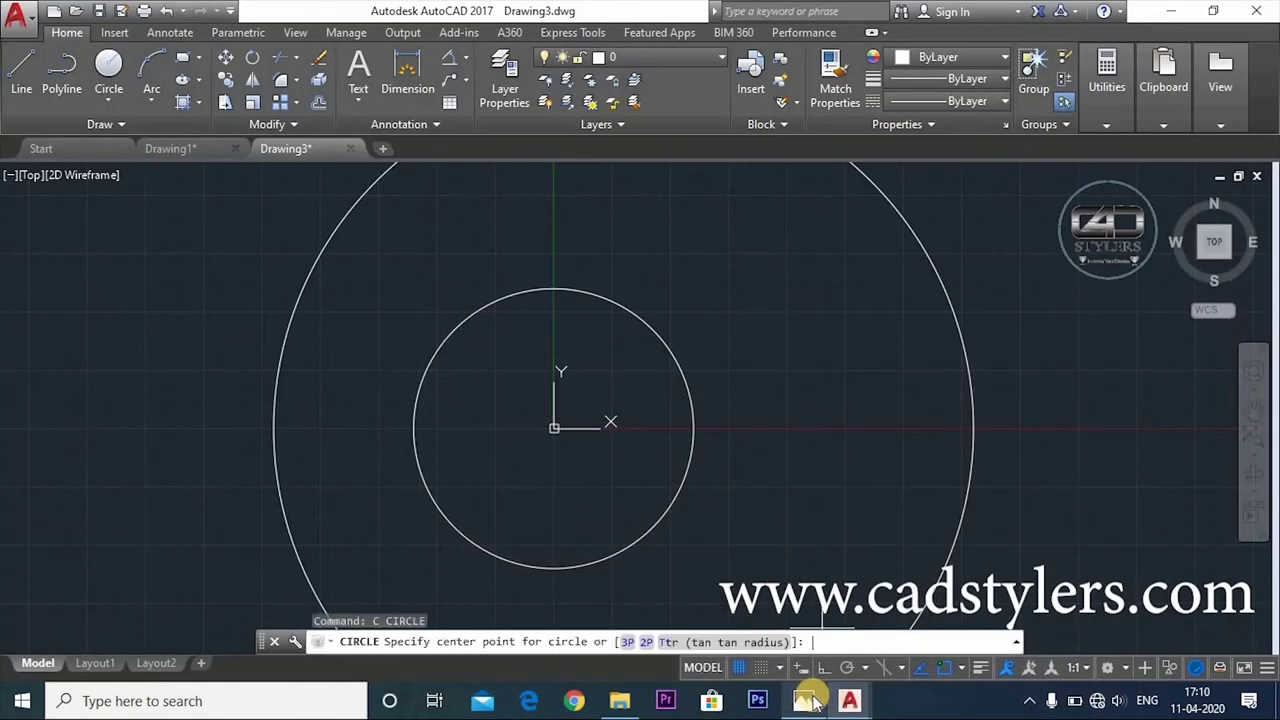
left_click(808, 700)
type("-260,18")
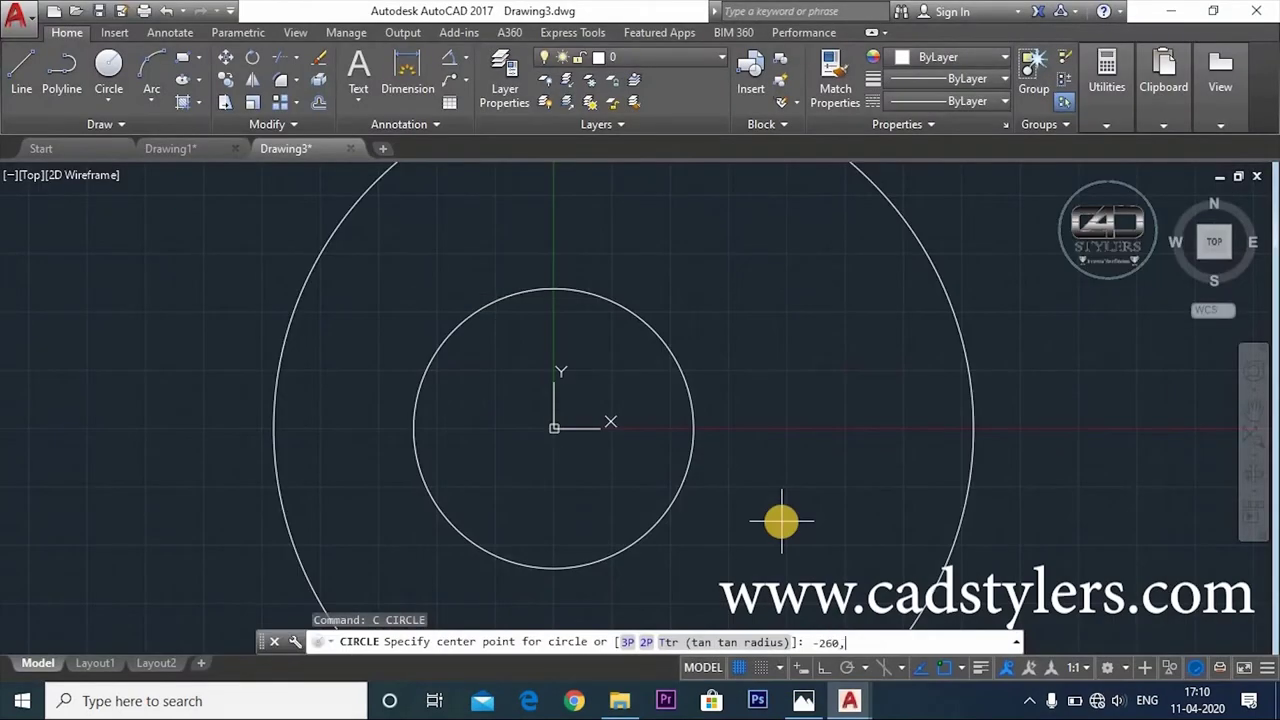
type("0")
key("Return")
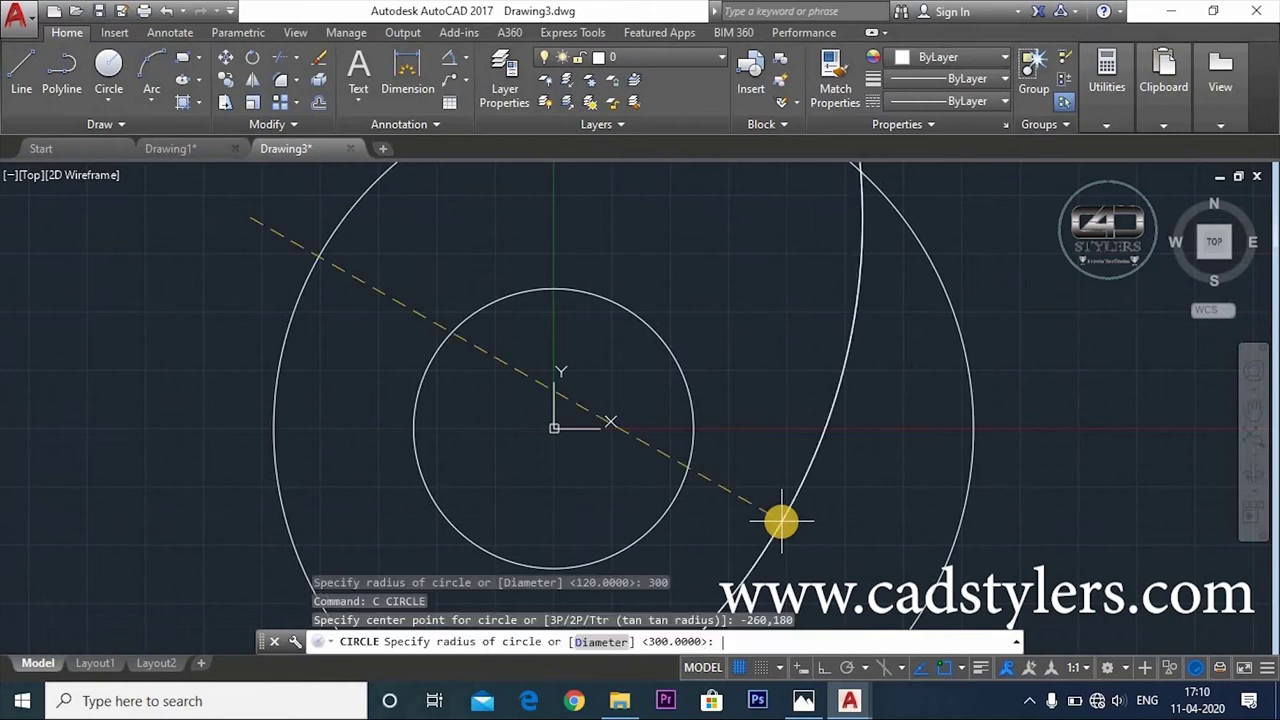
key("alt+Tab")
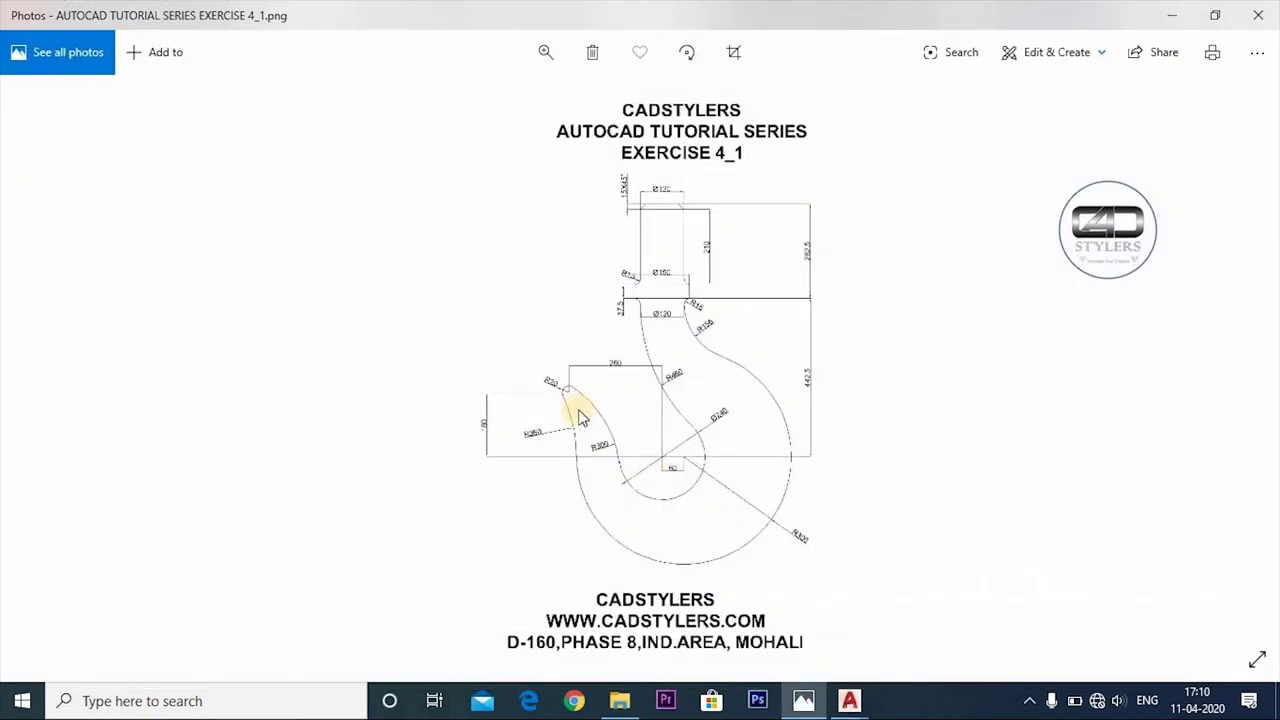
scroll(551, 380, "up", 3)
left_click(806, 699)
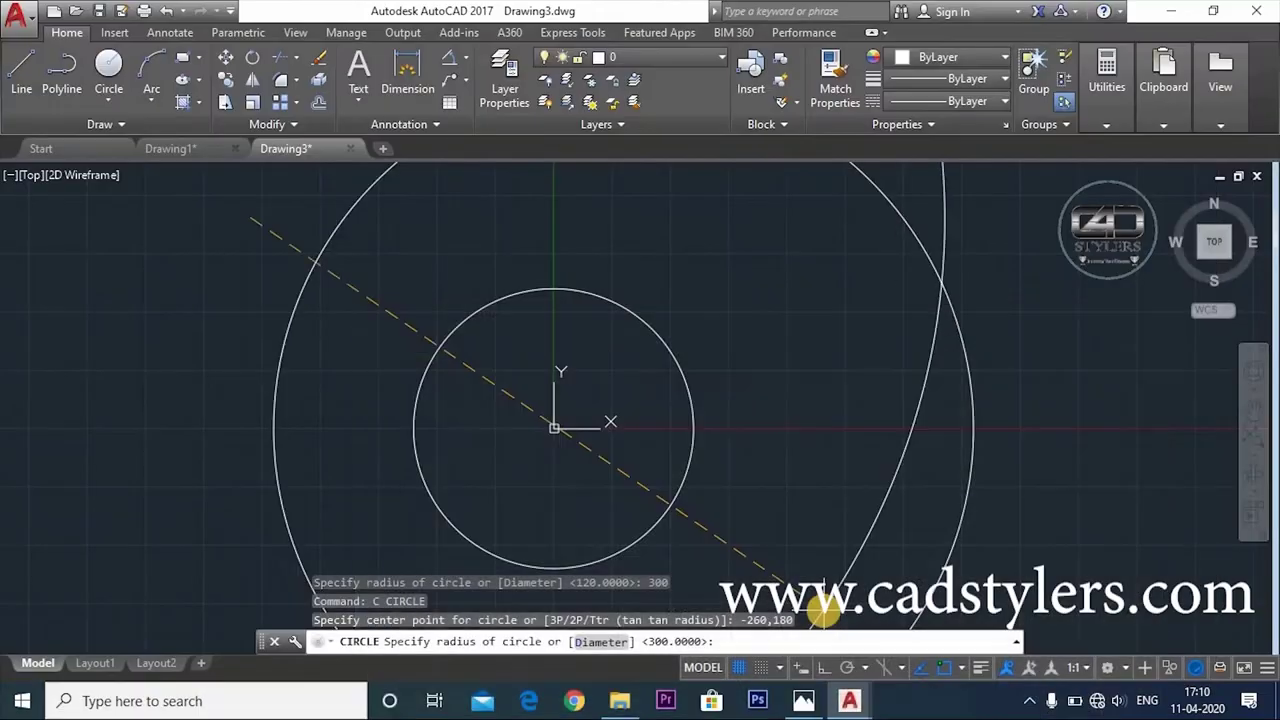
type("20")
key("Return")
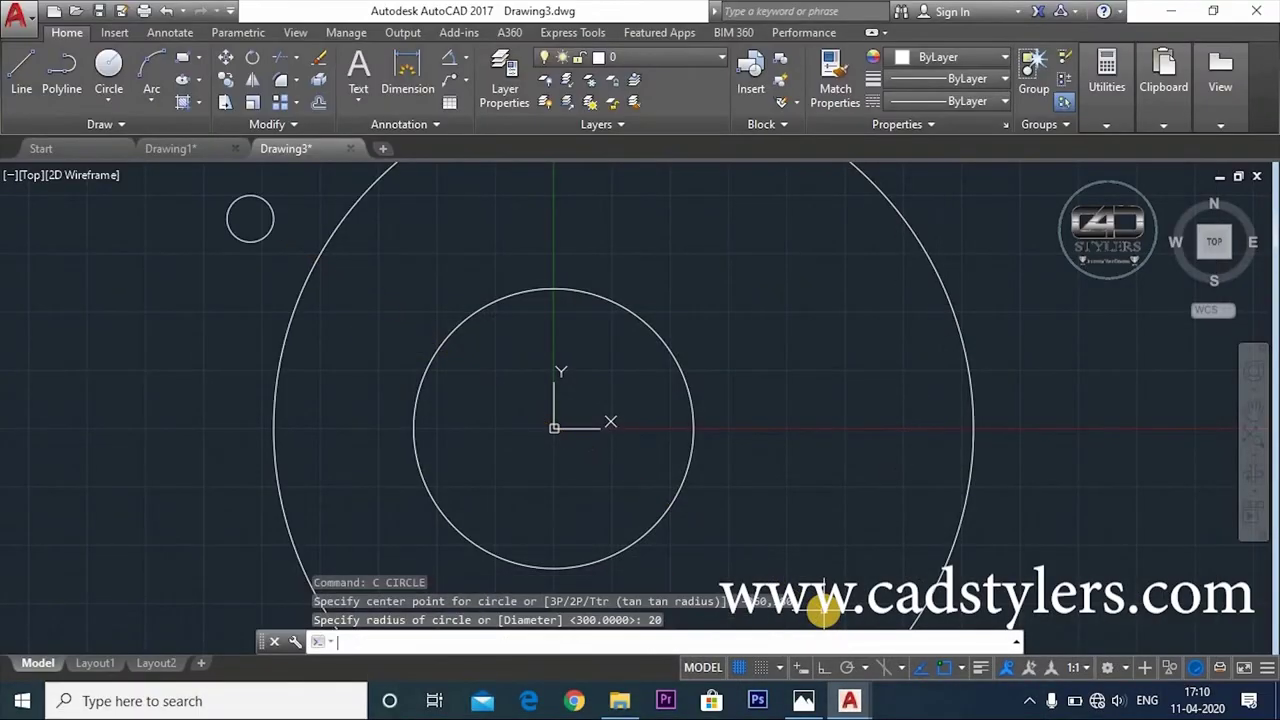
Zoom the drawing view and enlarge the hook reference in Photos
scroll(735, 450, "down", 3)
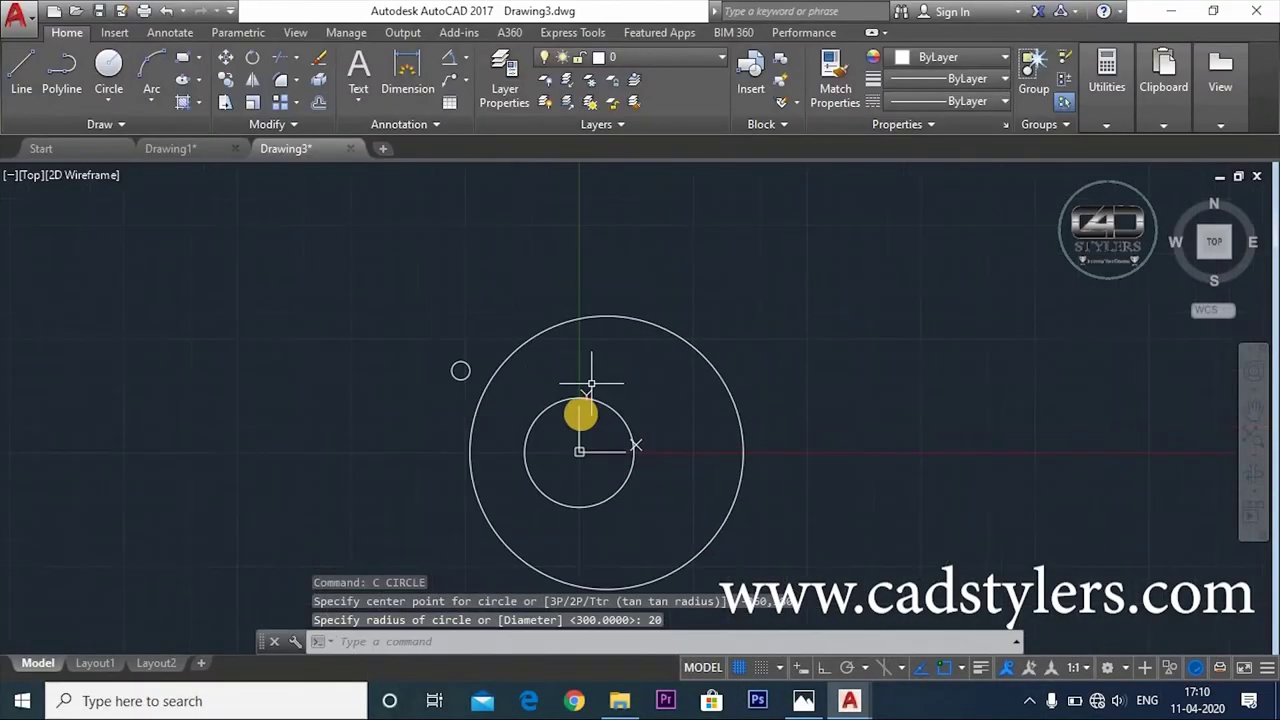
scroll(500, 420, "up", 3)
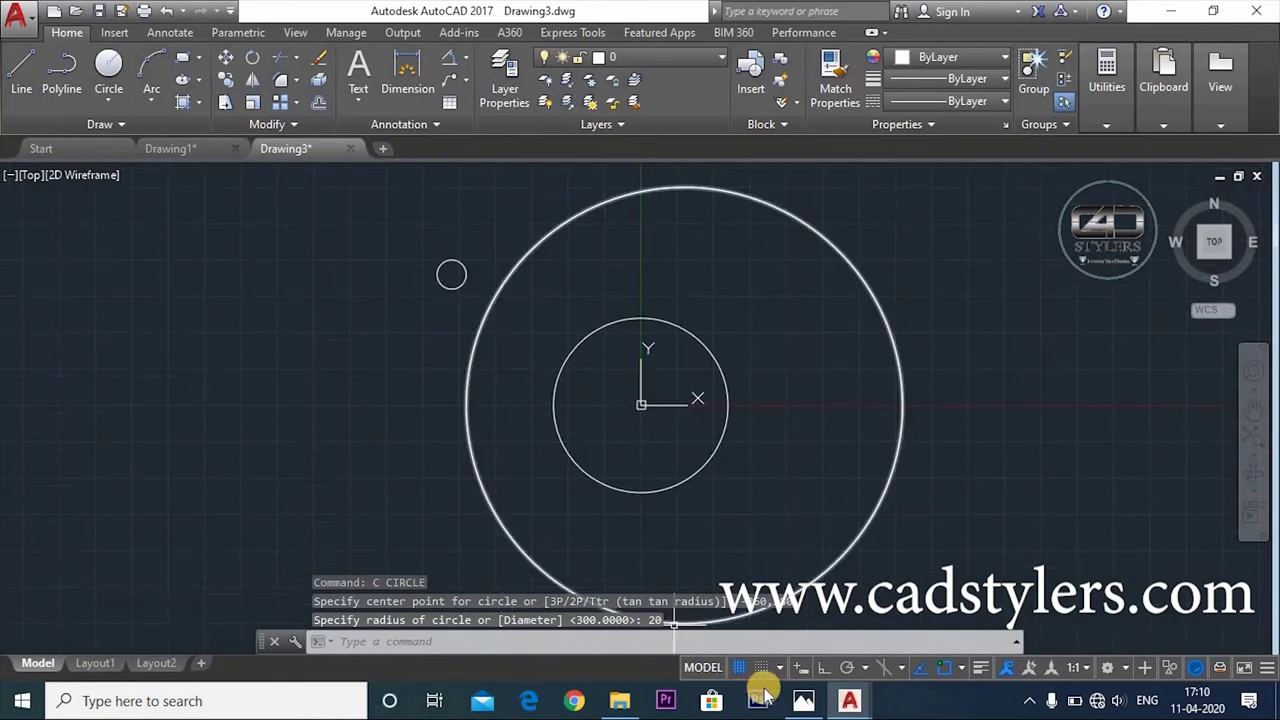
left_click(800, 704)
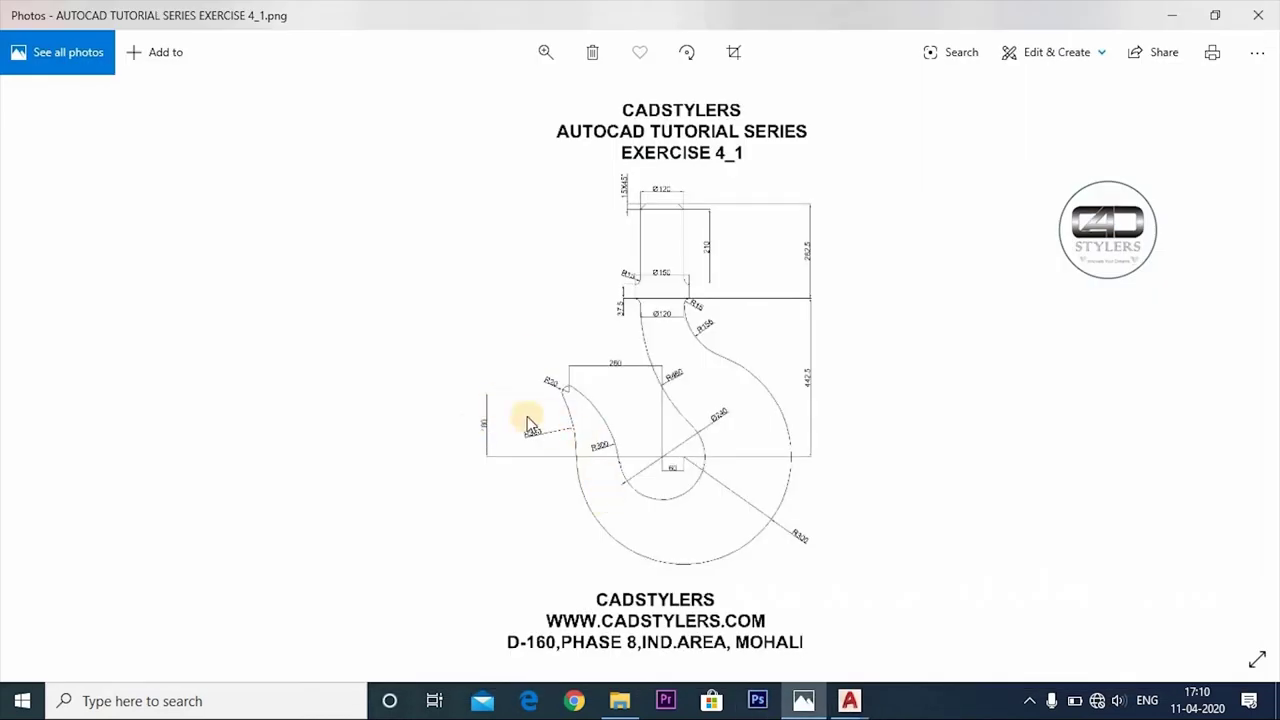
double_click(555, 472)
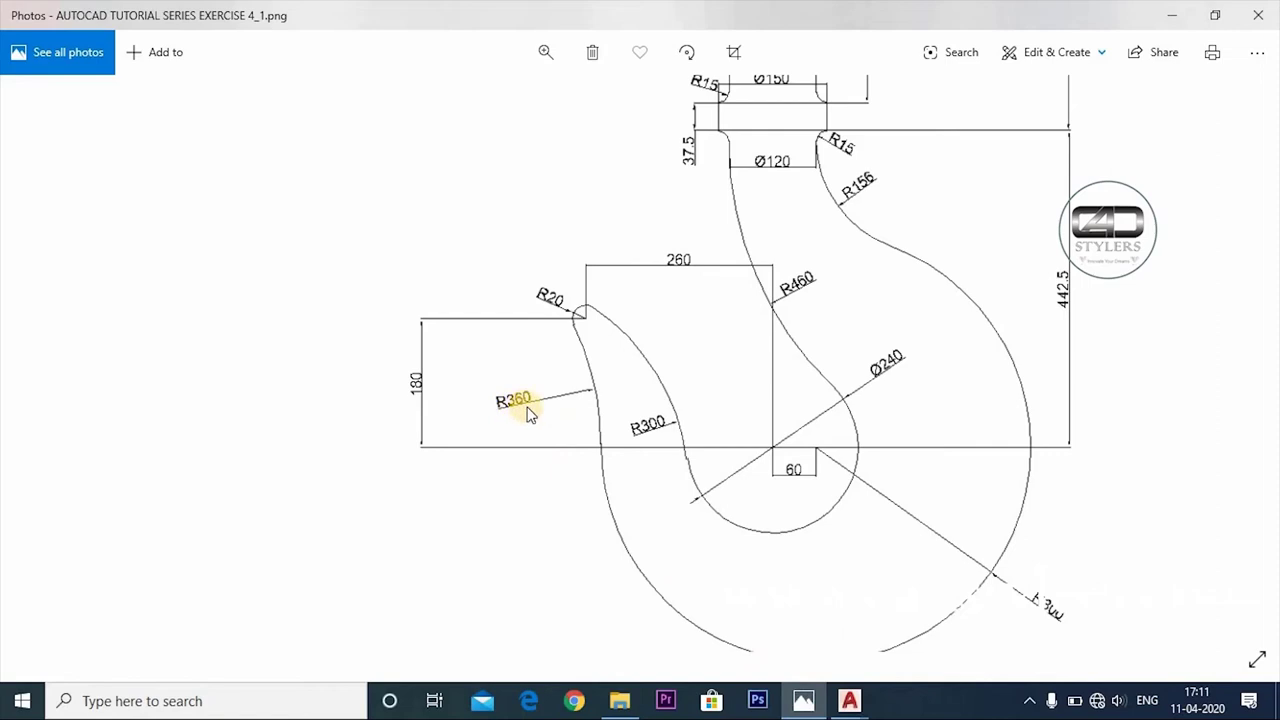
Try a radius-360 tangent circle between the R20 and outer circles, then undo it
left_click(803, 700)
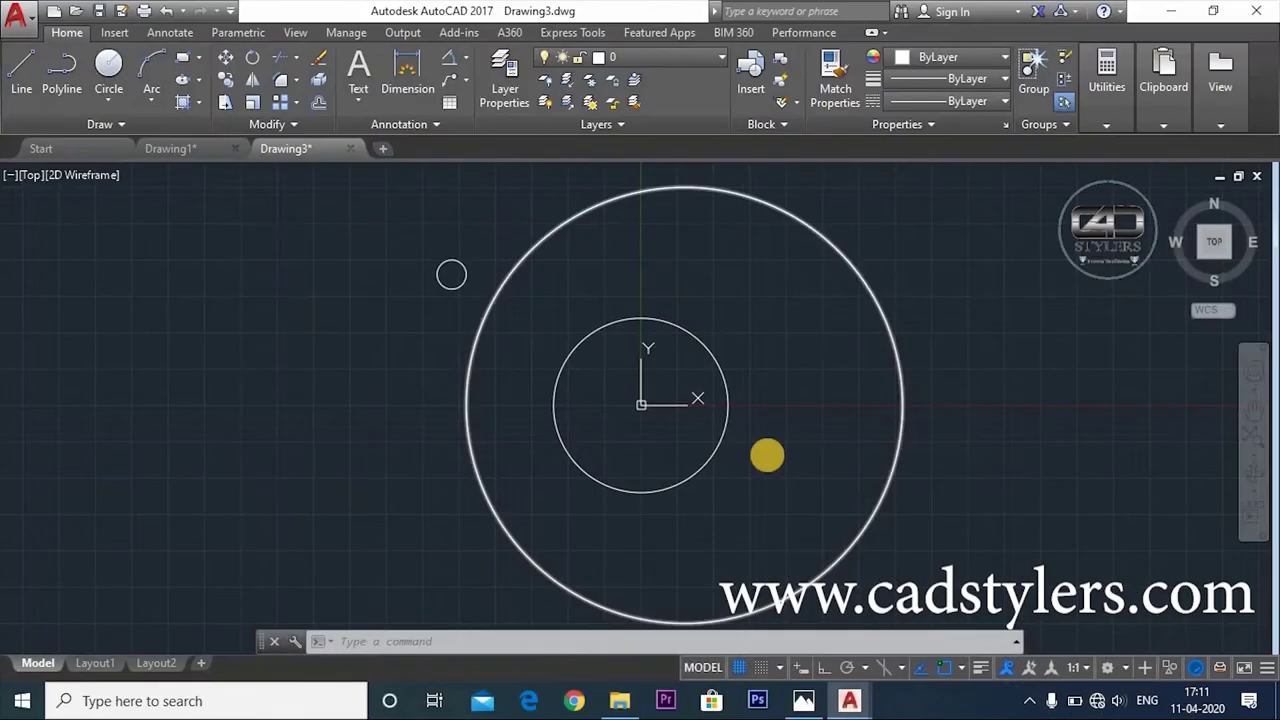
type("c")
key("Return")
type("ttr")
key("Return")
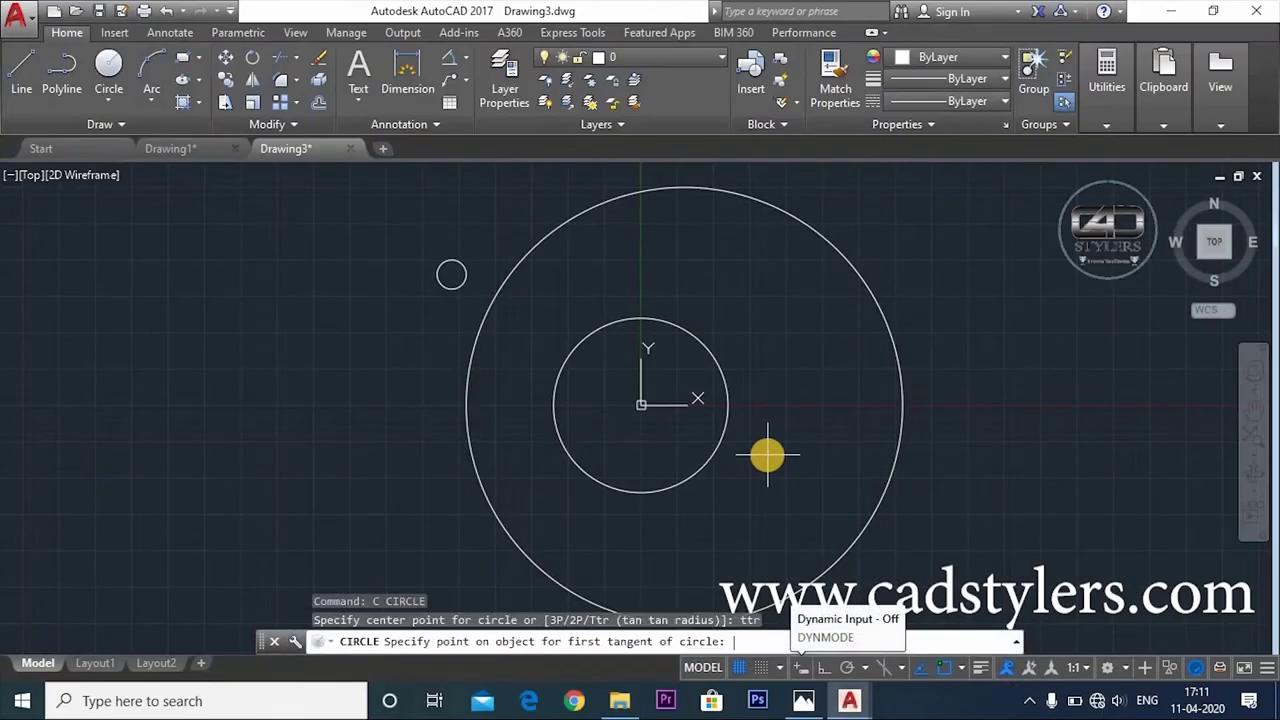
left_click(450, 288)
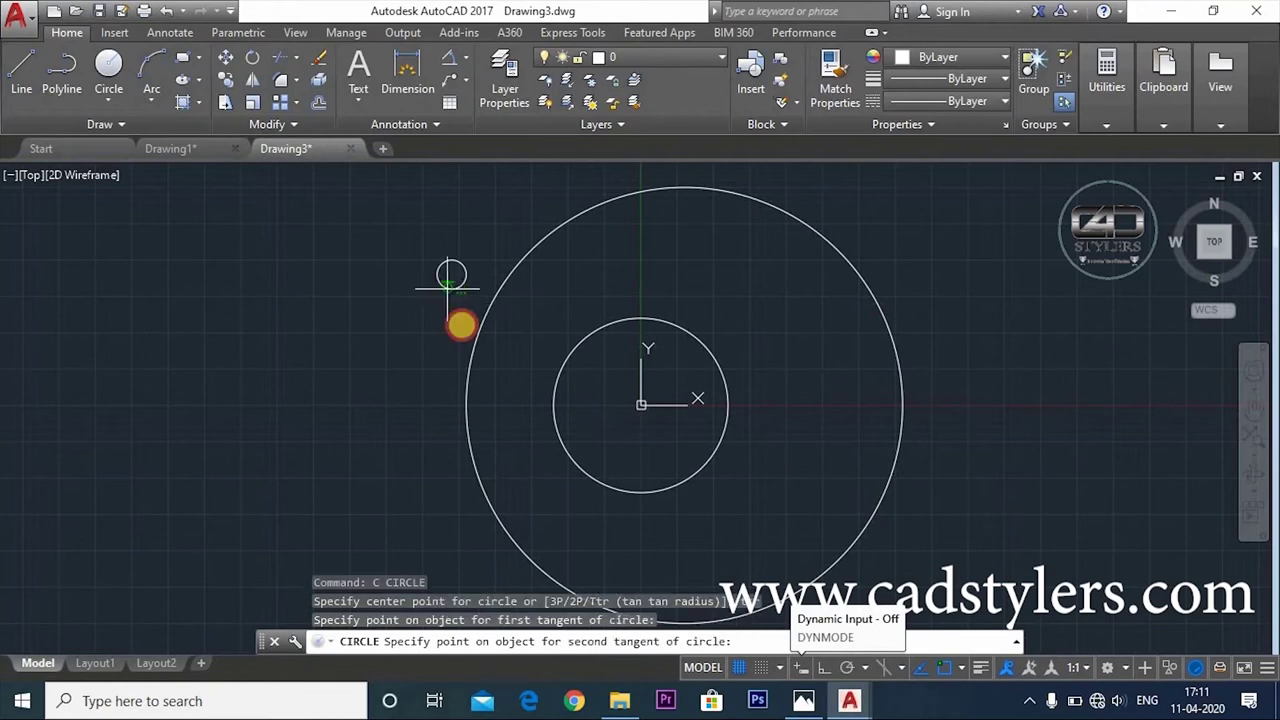
left_click(466, 376)
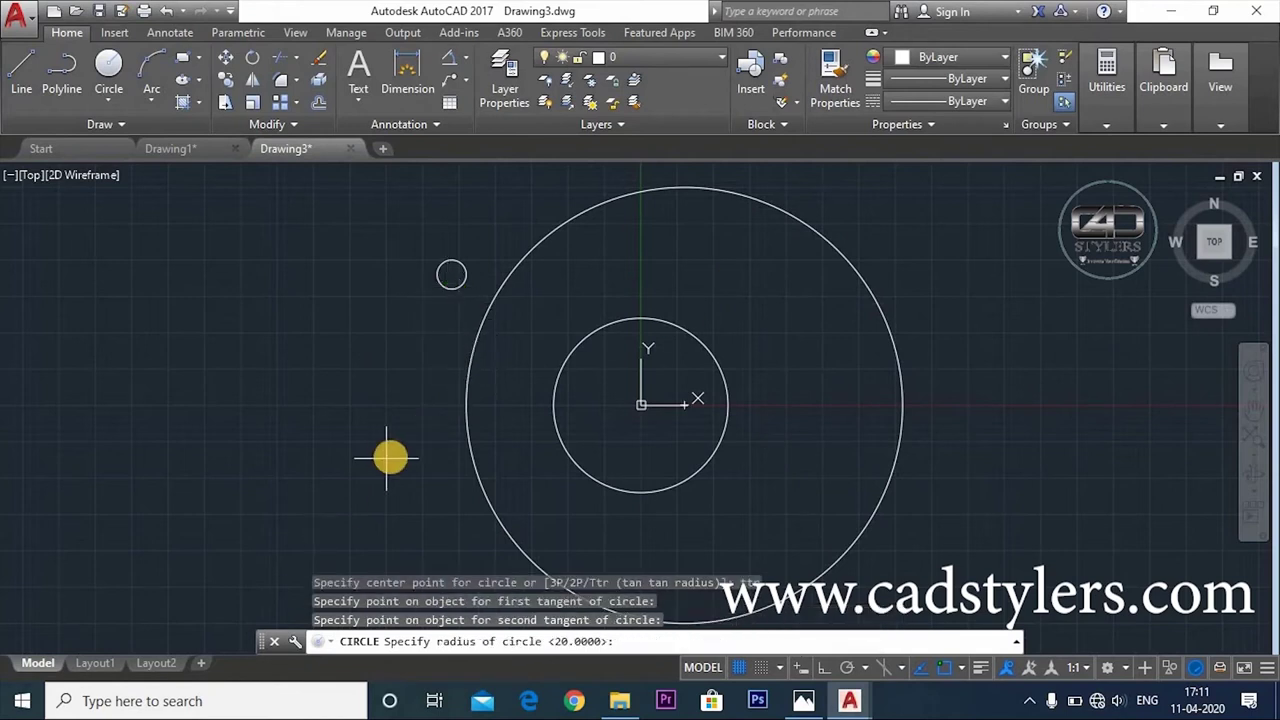
type("360")
key("Return")
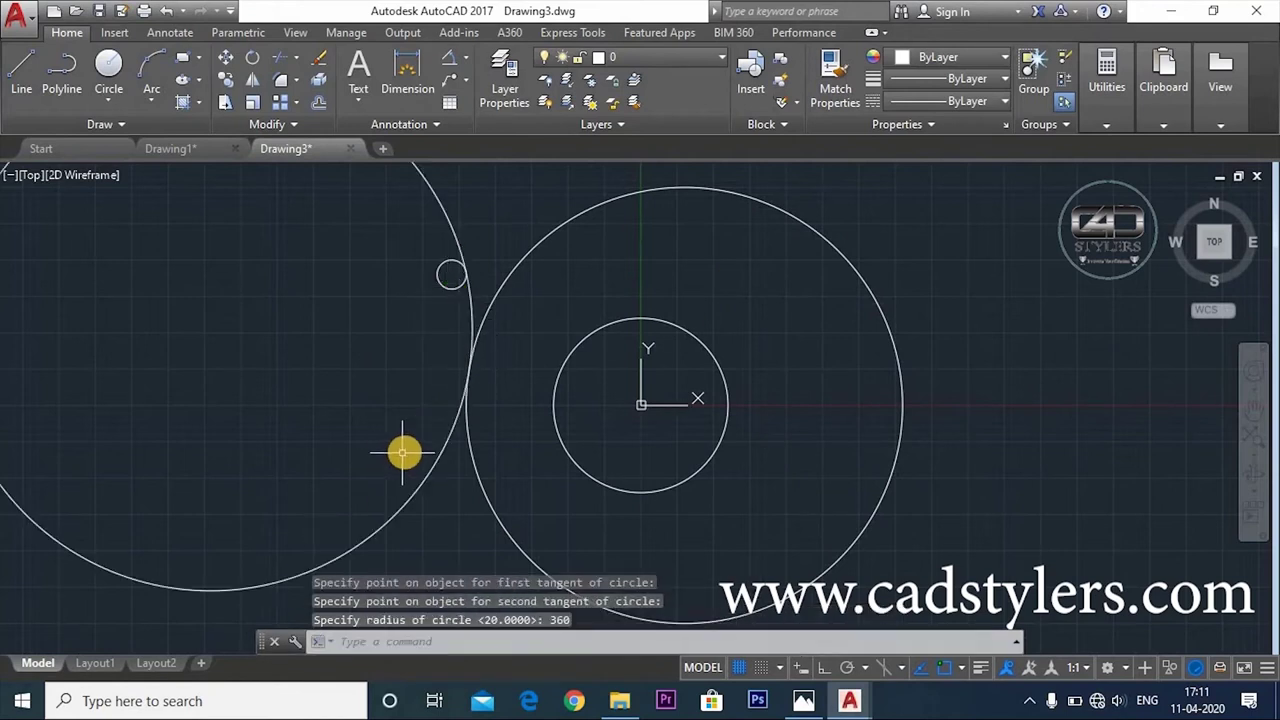
key("ctrl+z")
Redraw the R360 circle tangent to the small R20 circle and the large outer circle
type("c")
key("Return")
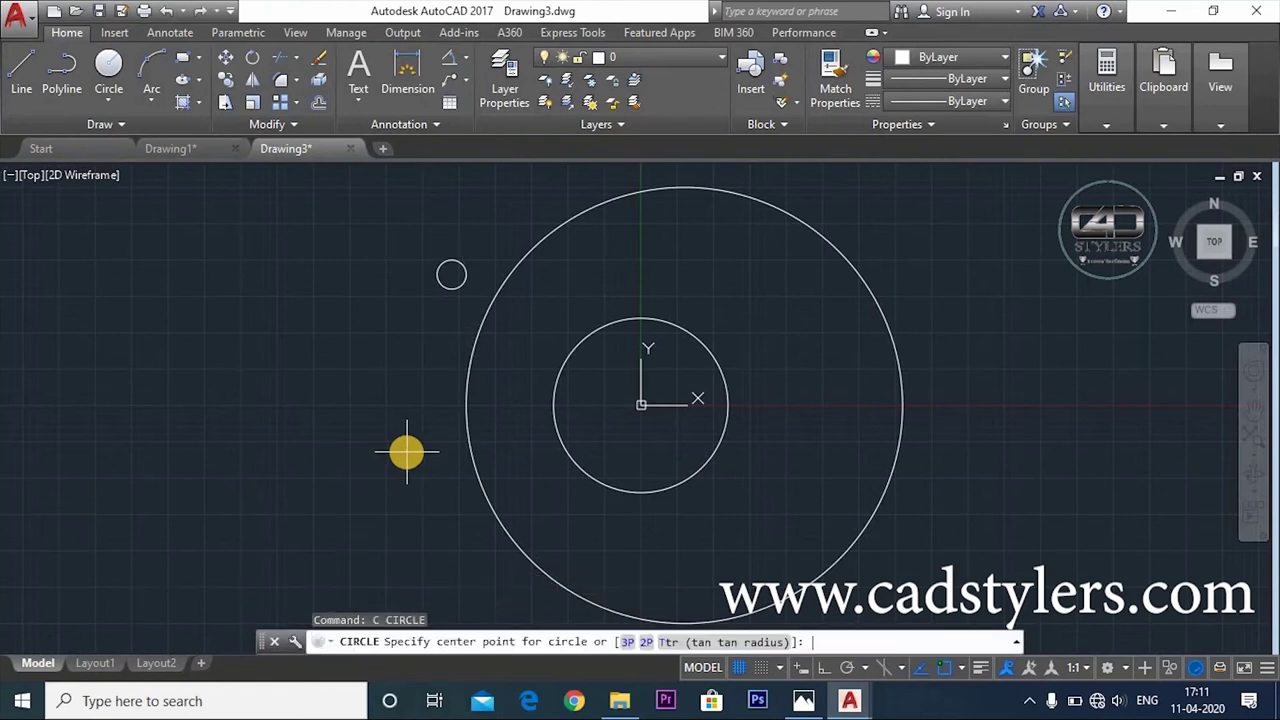
key("Return")
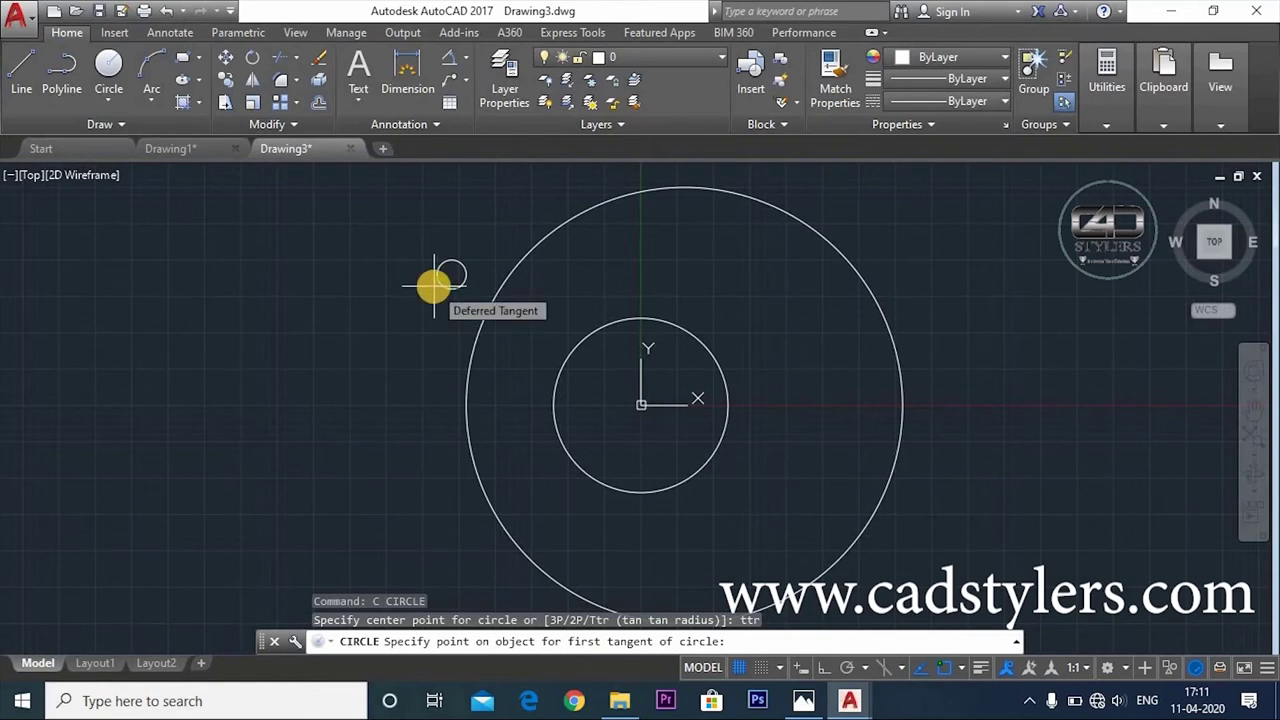
left_click(434, 287)
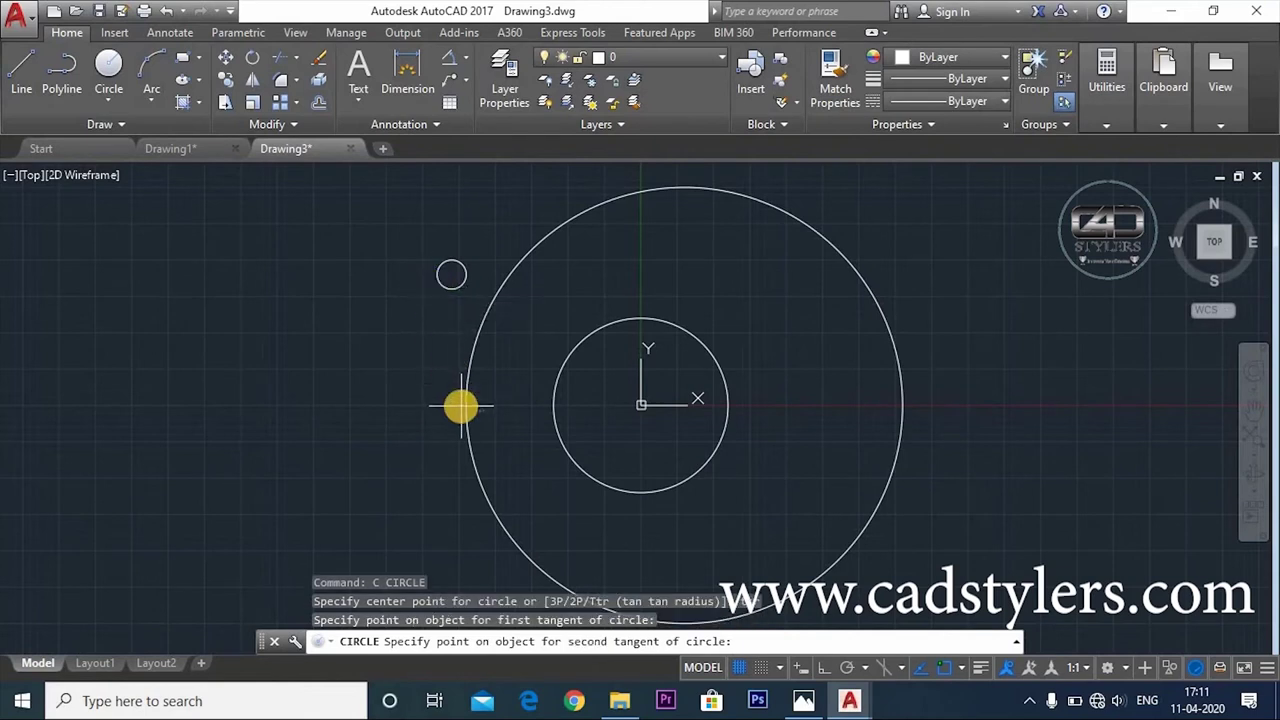
left_click(467, 404)
type("360")
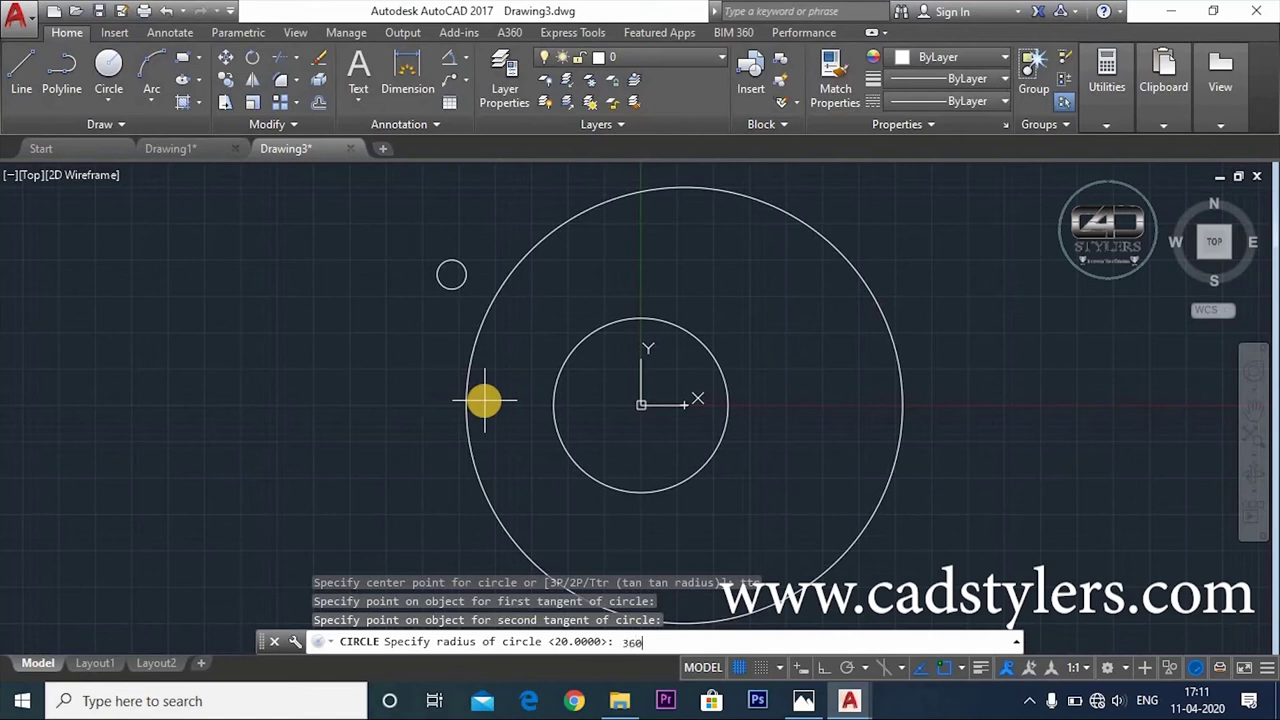
key("Return")
Trim the R360 circle down to its connecting arc and review the reference
key("Escape")
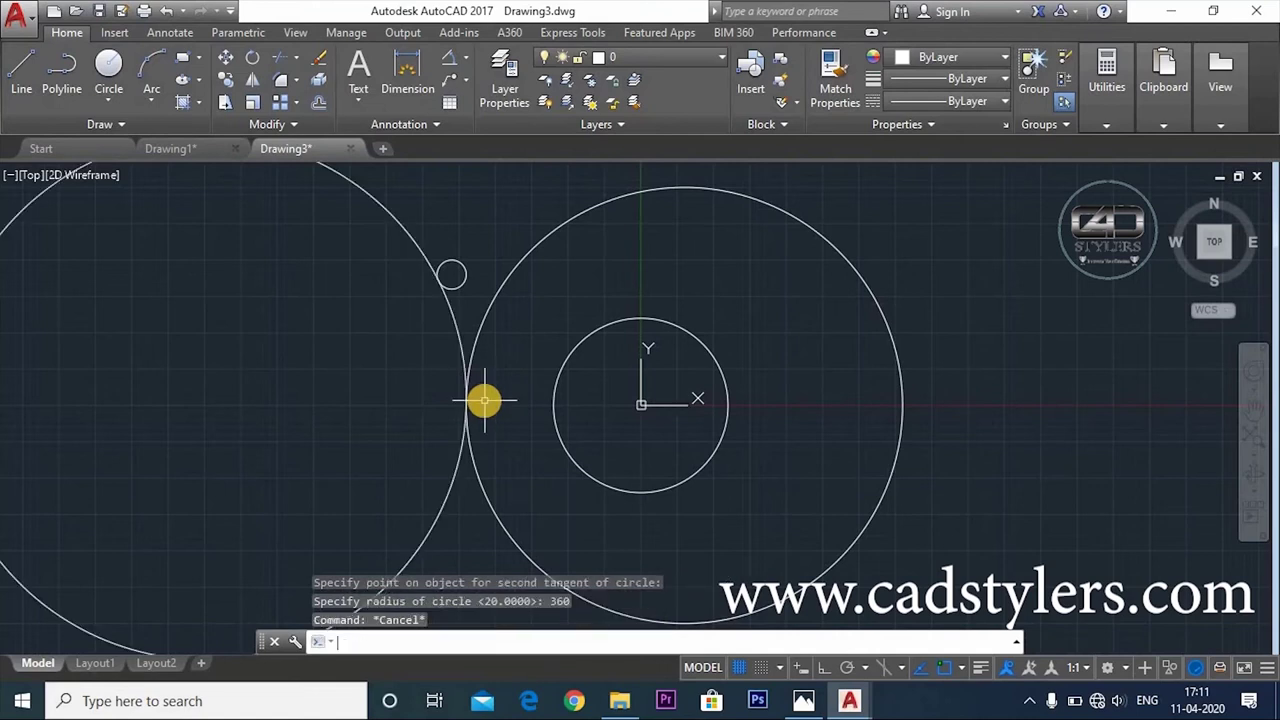
type("tr")
key("Return")
key("Return")
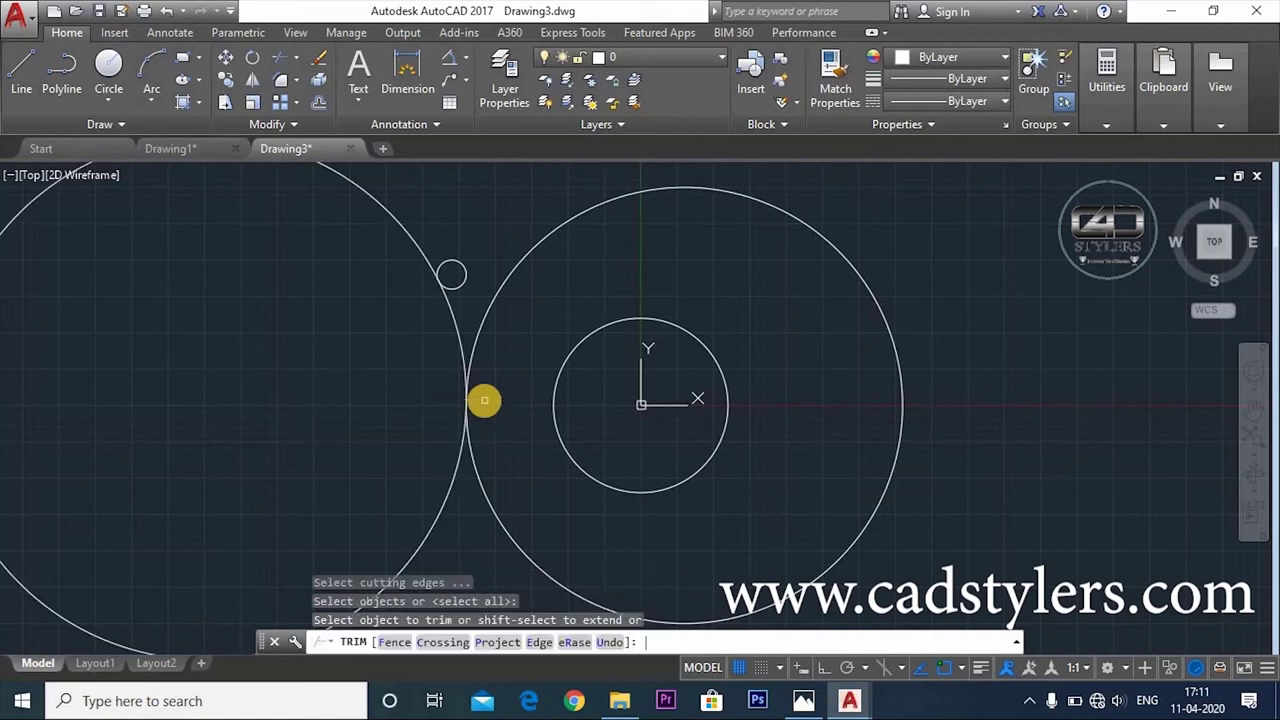
left_click(316, 268)
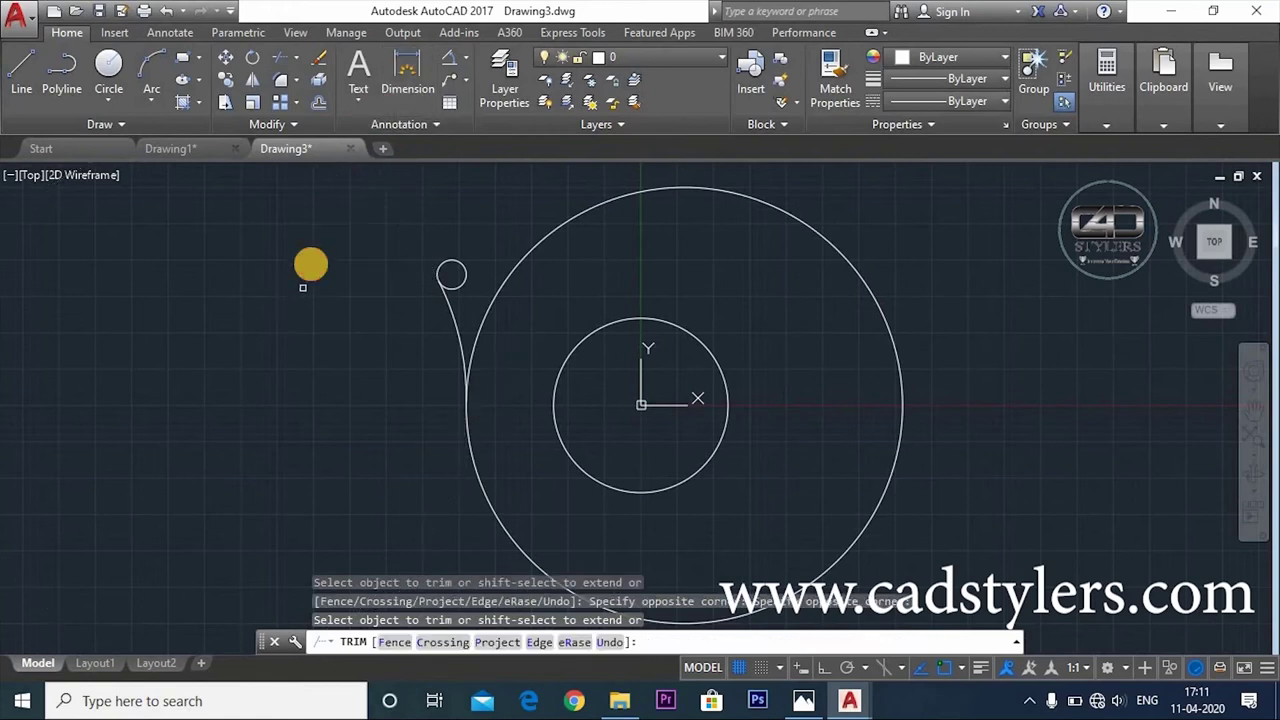
left_click(475, 471)
key("Escape")
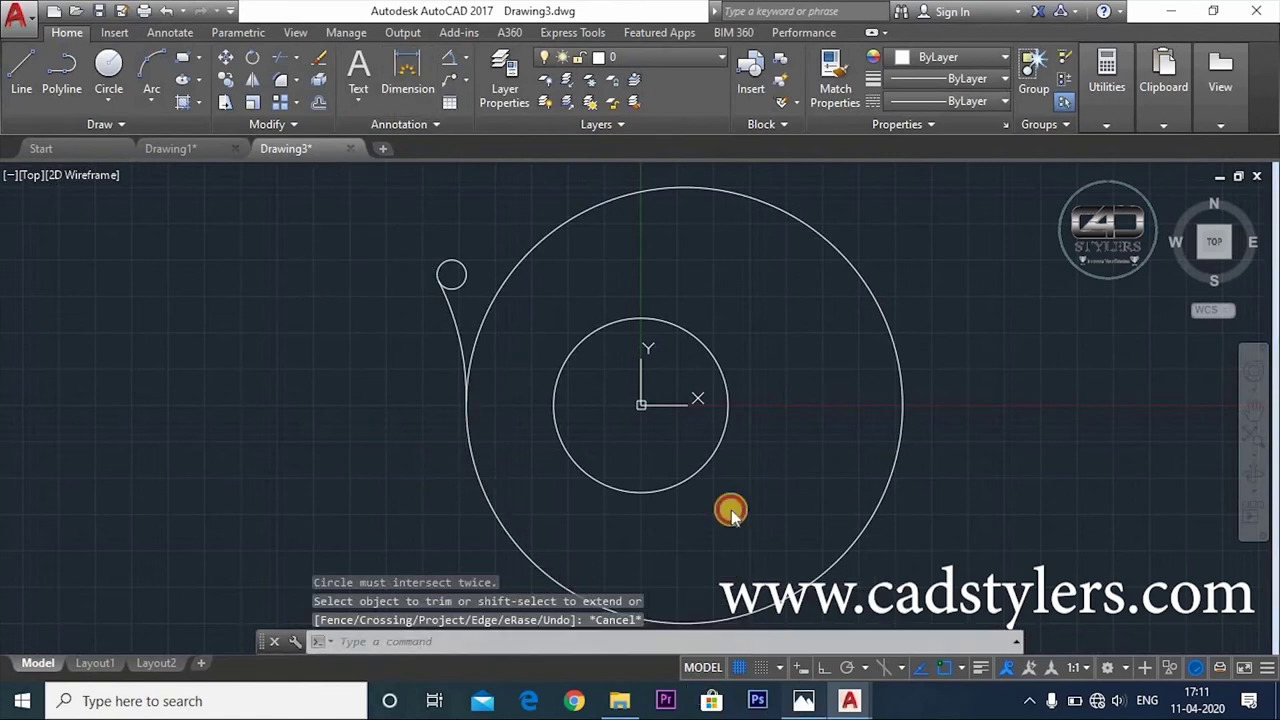
key("alt+Tab")
scroll(558, 400, "up", 2)
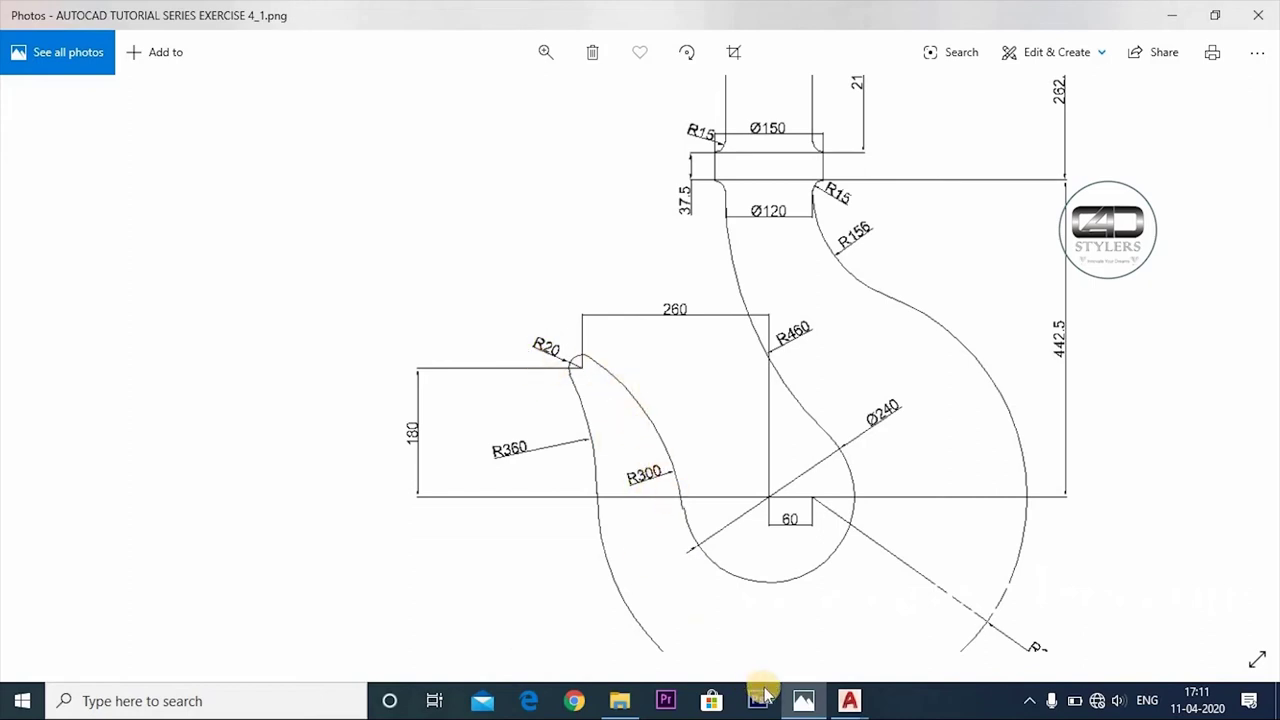
Start a tangent-tangent-radius circle with tangents on the R20 circle and the Ø240 inner circle
key("alt+Tab")
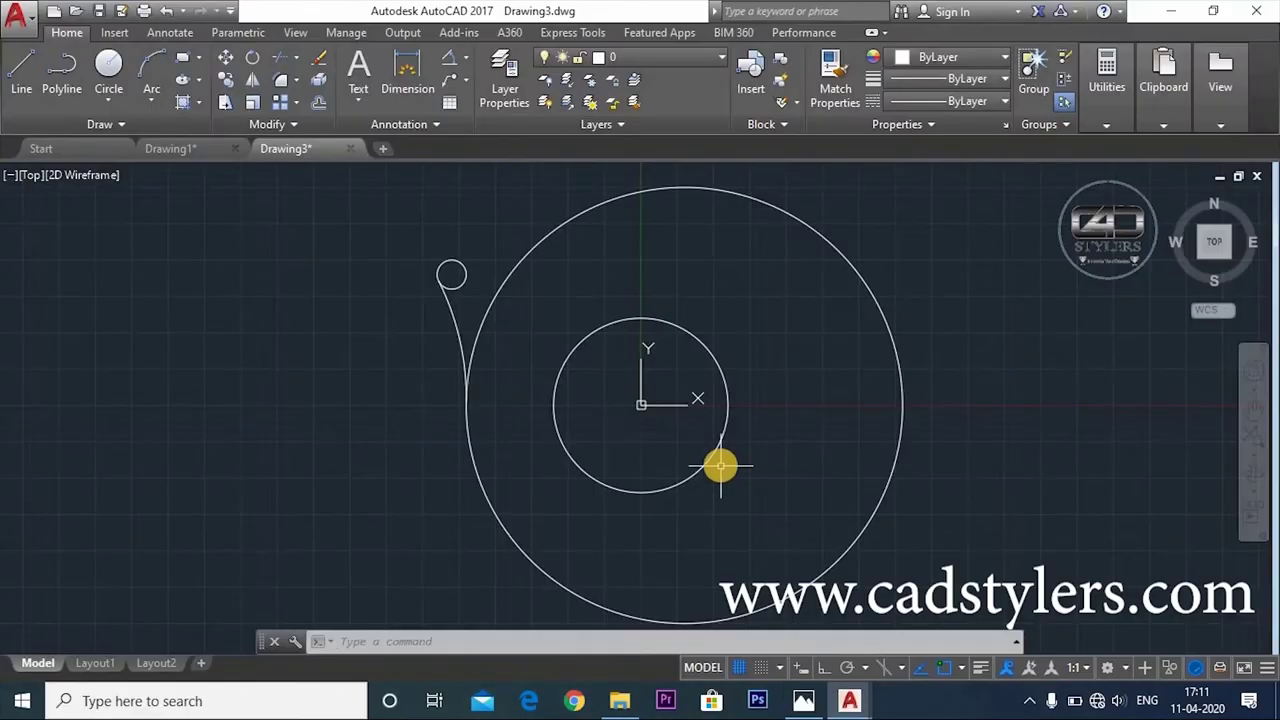
key("Escape")
key("Escape")
type("c")
key("Return")
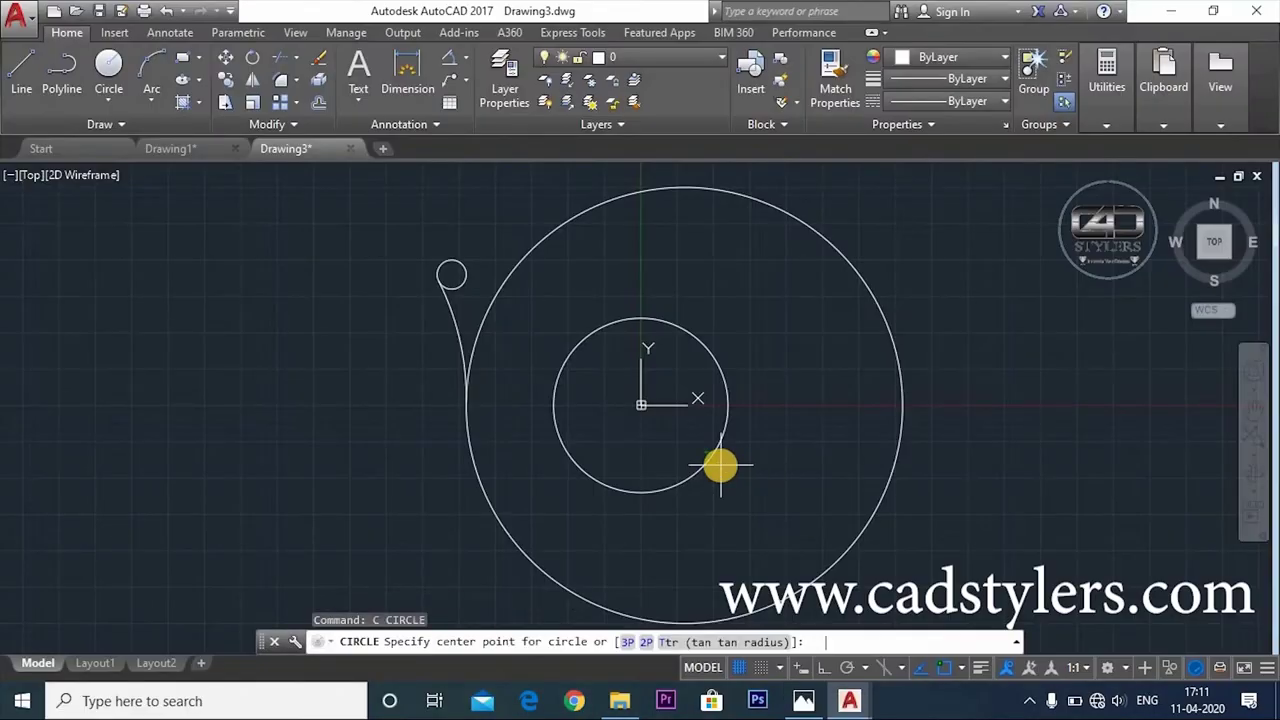
key("Return")
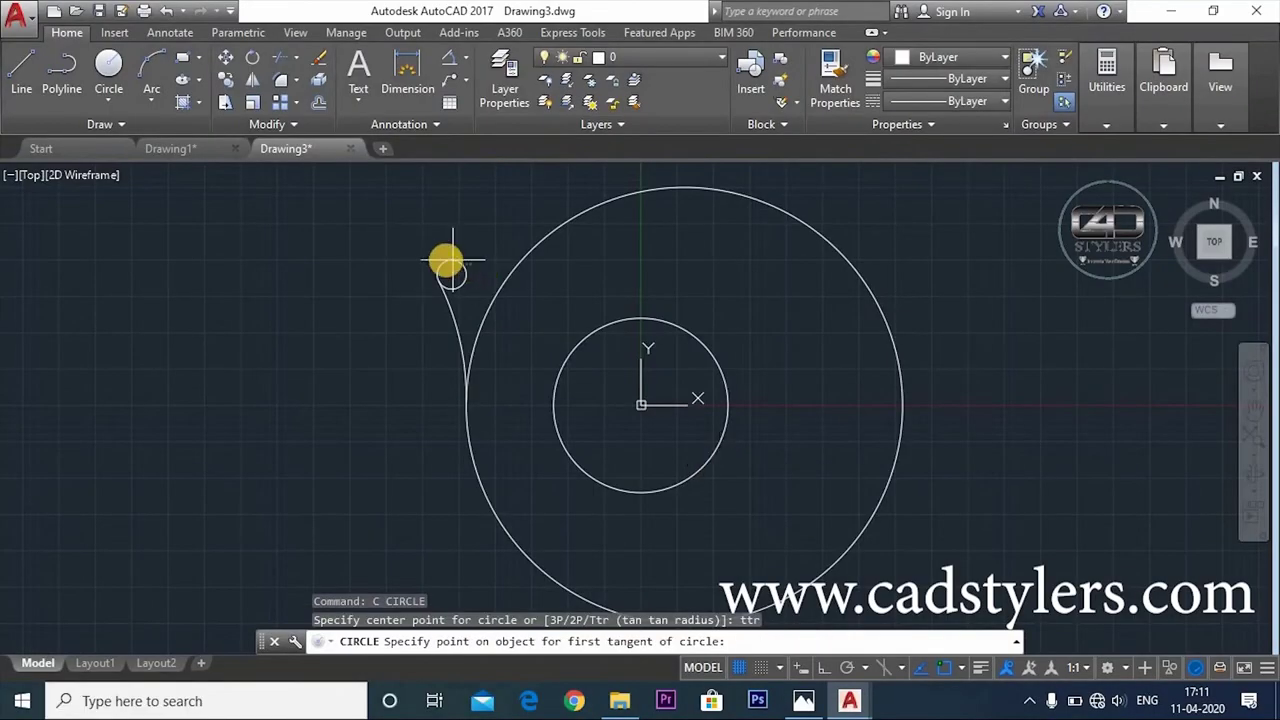
left_click(455, 263)
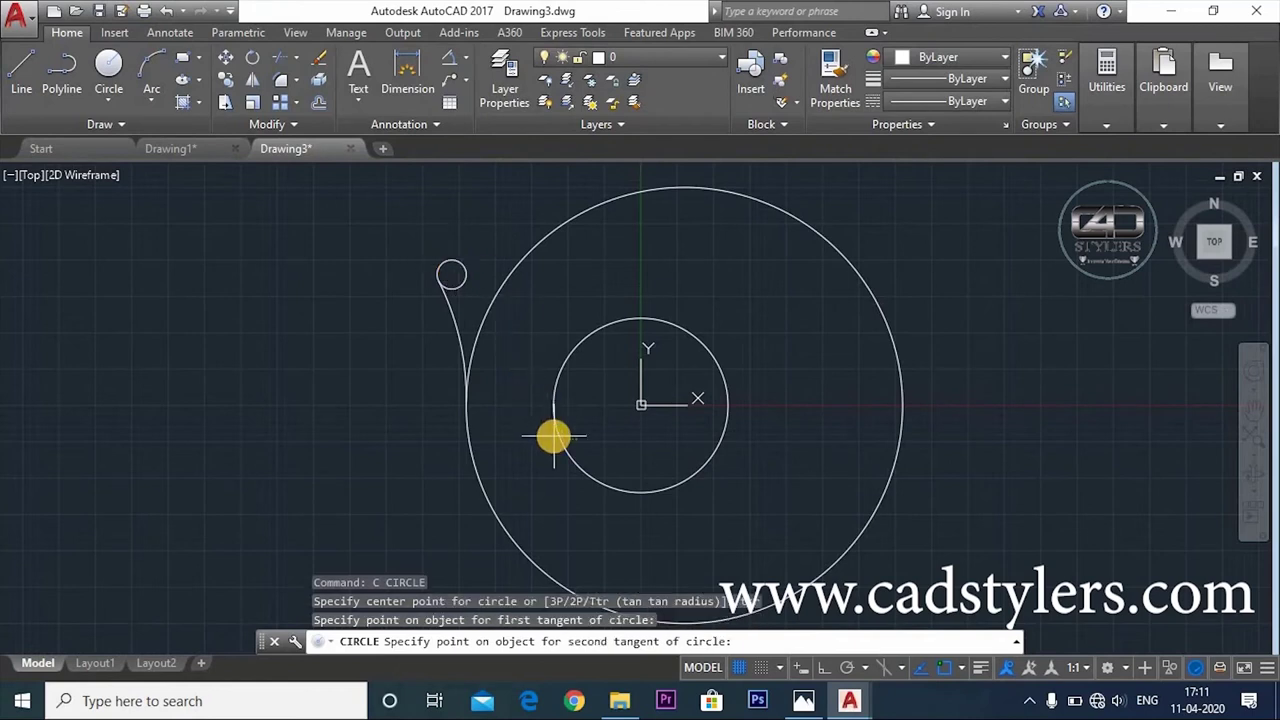
left_click(554, 436)
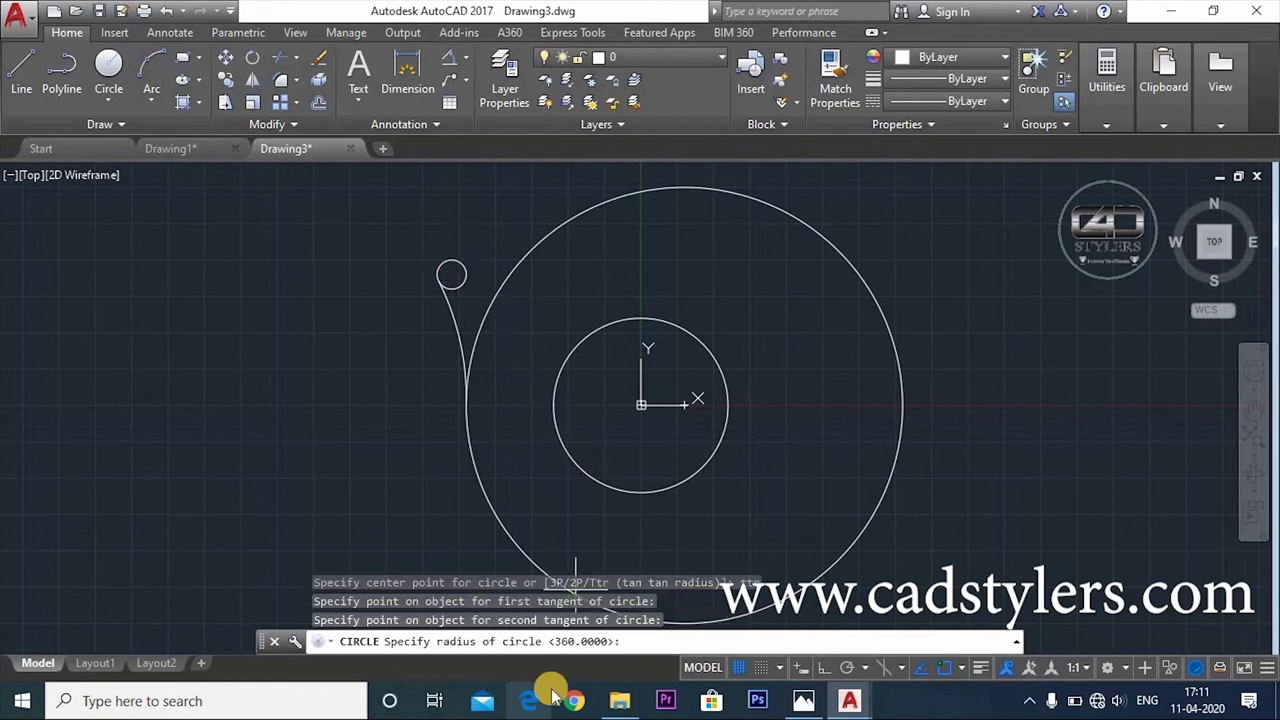
type("300")
Finish the R300 tangent circle and trim it to the arc linking the R20 and inner circles
key("Return")
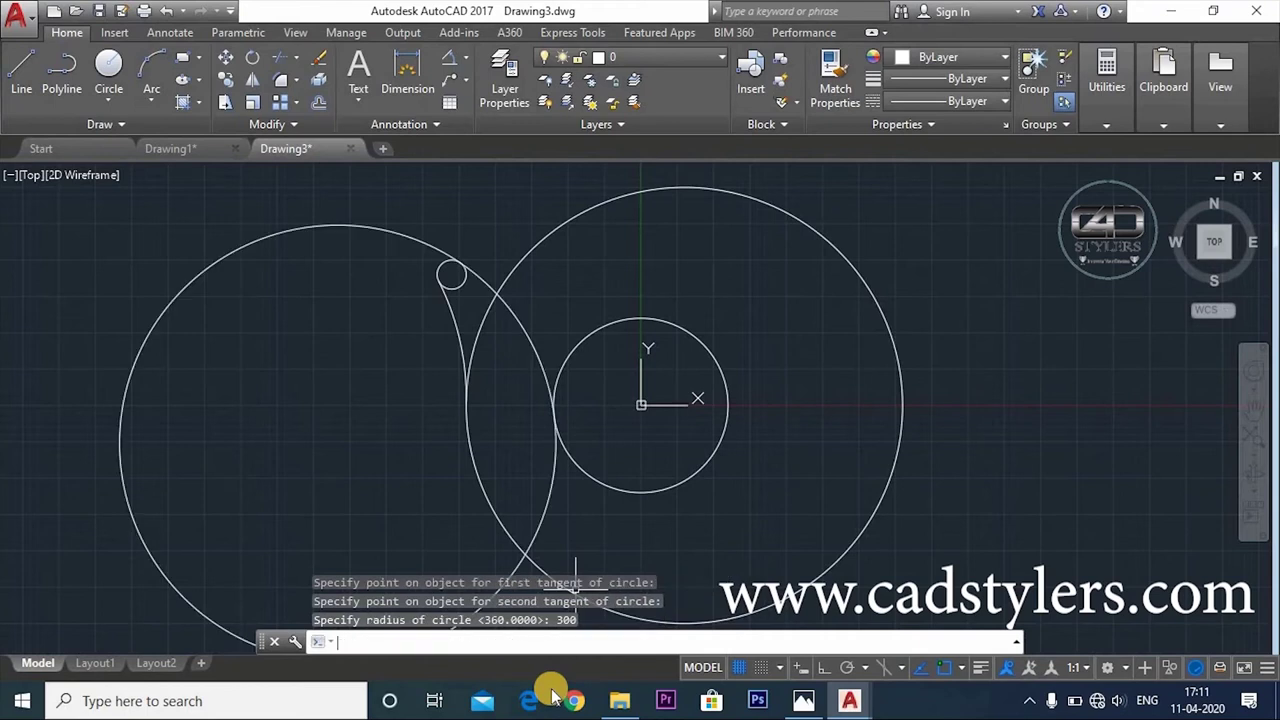
key("Escape")
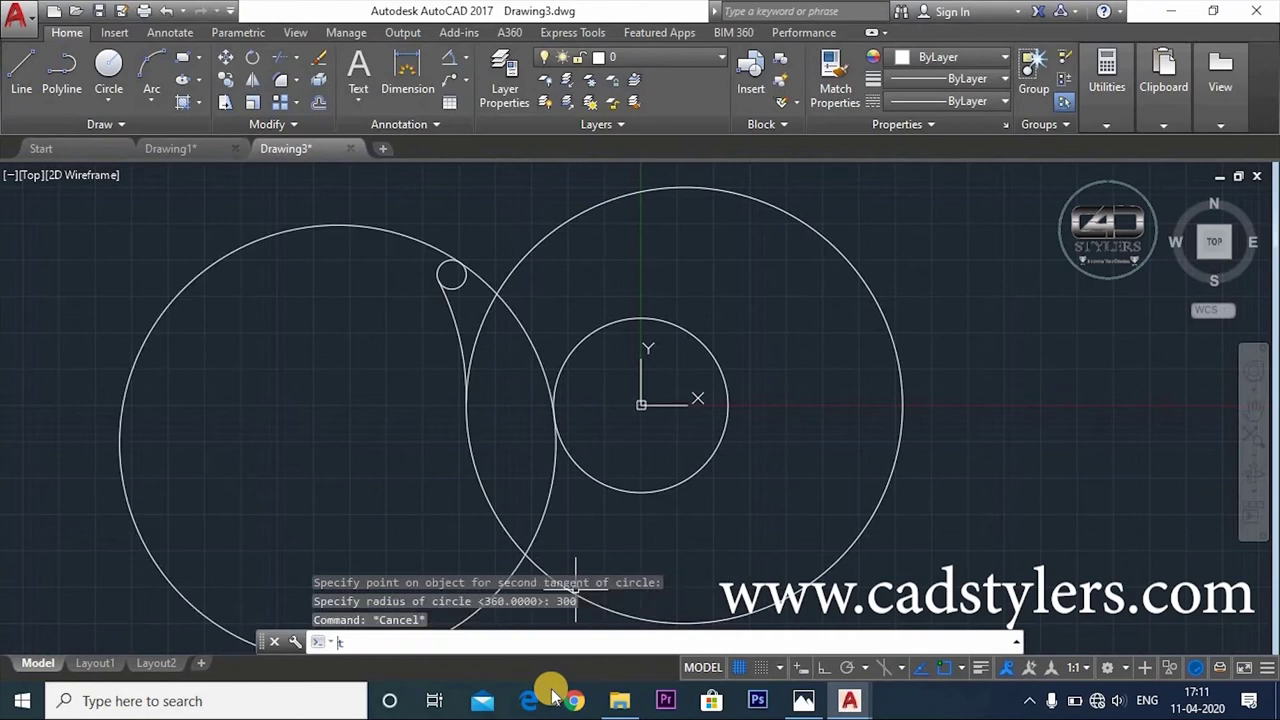
key("Return")
key("Return")
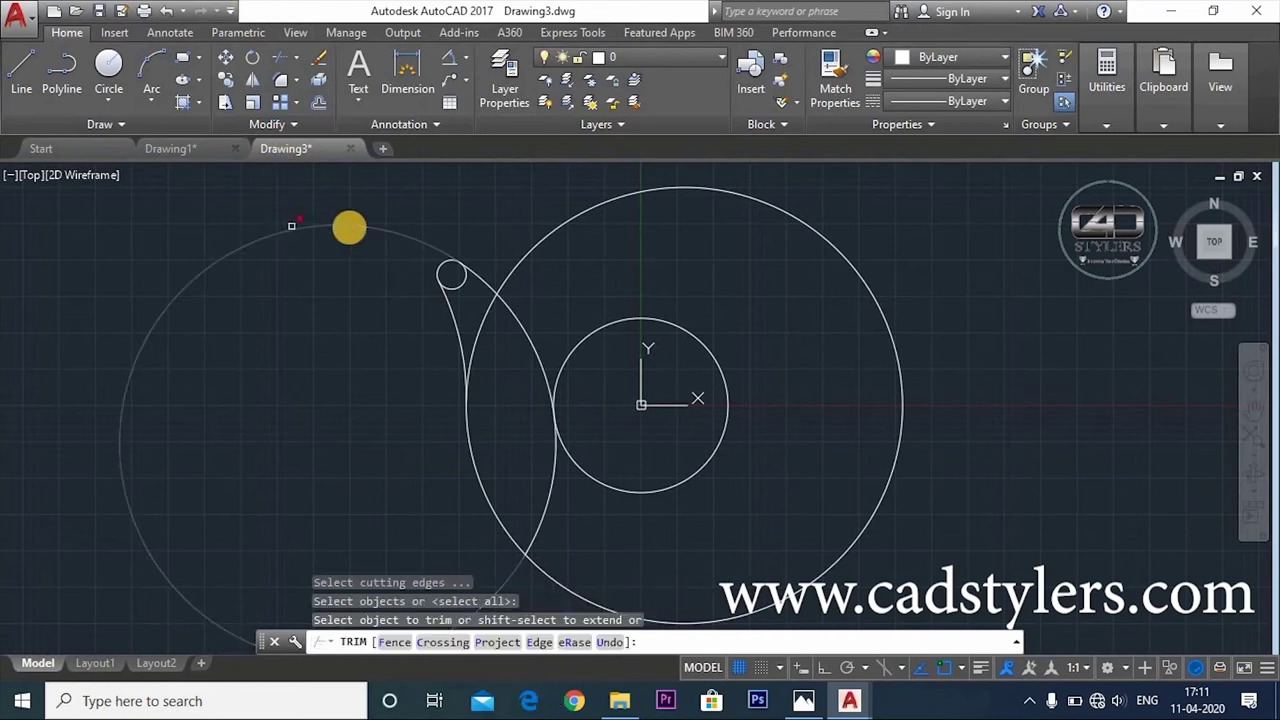
left_click(286, 309)
left_click(430, 490)
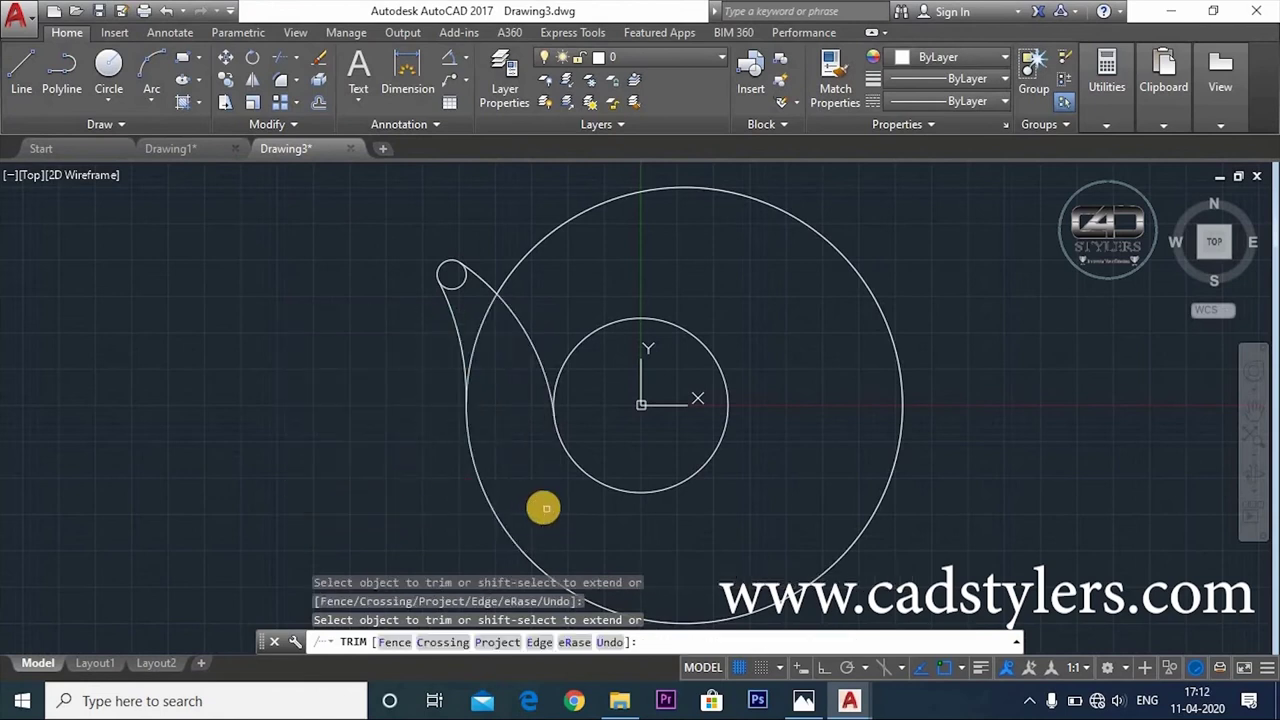
middle_click_drag(587, 515, 582, 448)
left_click(432, 226)
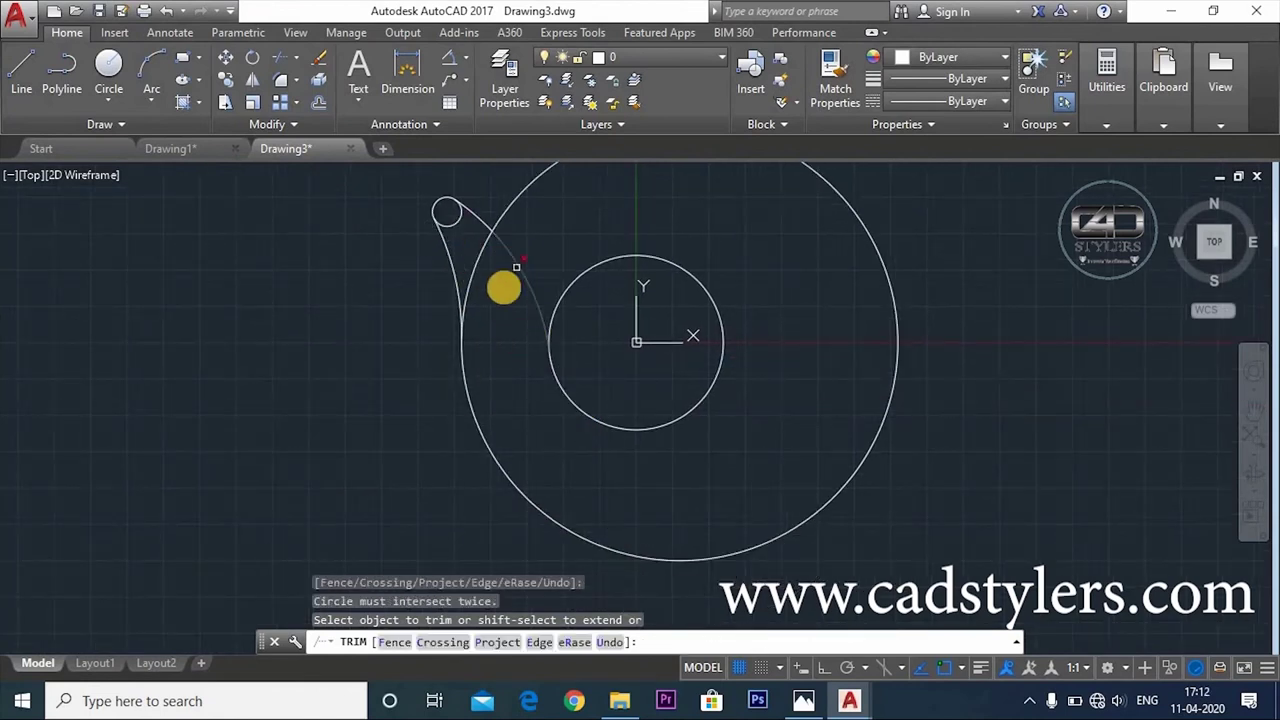
middle_click_drag(474, 400, 429, 420)
key("Escape")
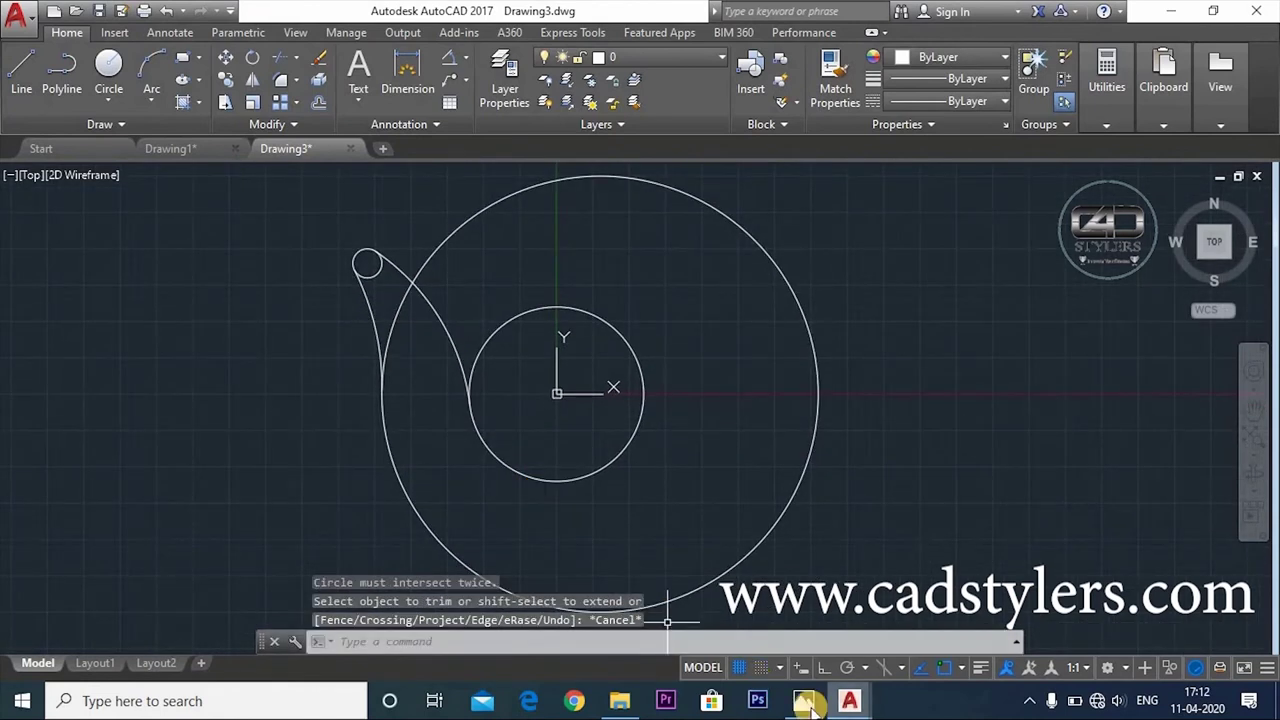
left_click(806, 702)
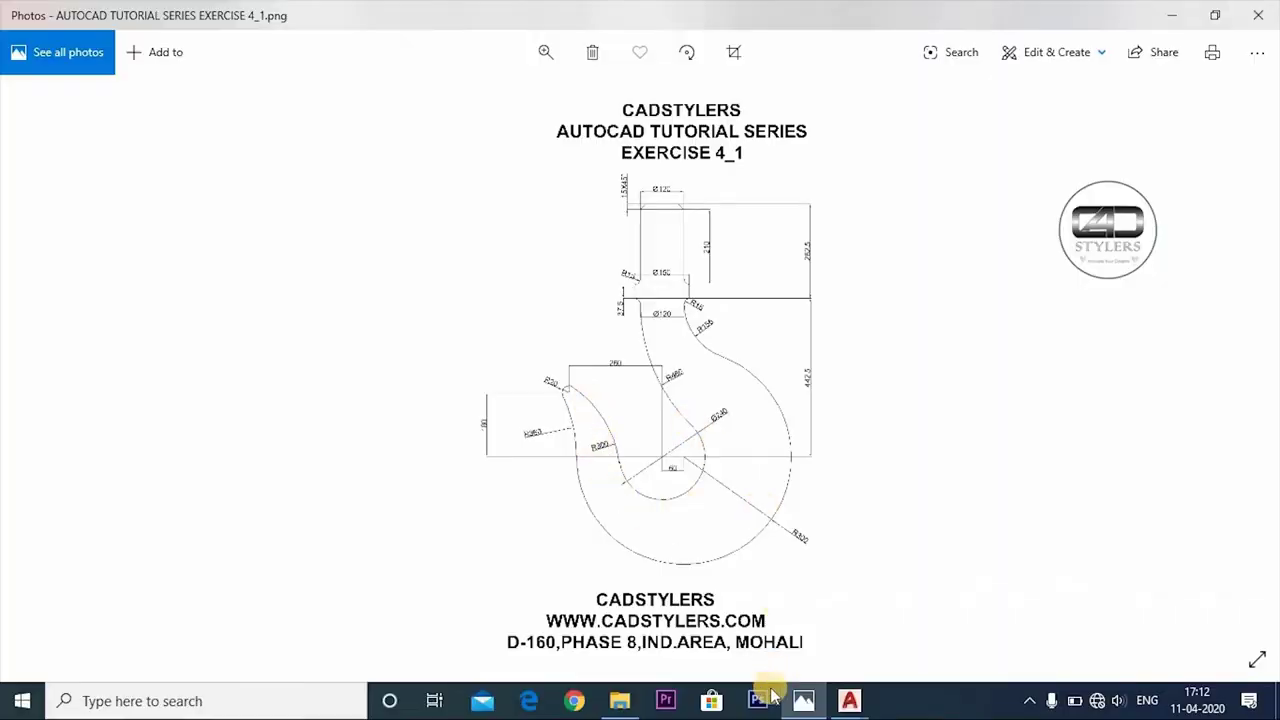
Zoom the Photos reference onto the upper shank showing the 262.5, 210 and Ø150 dimensions
left_click(849, 701)
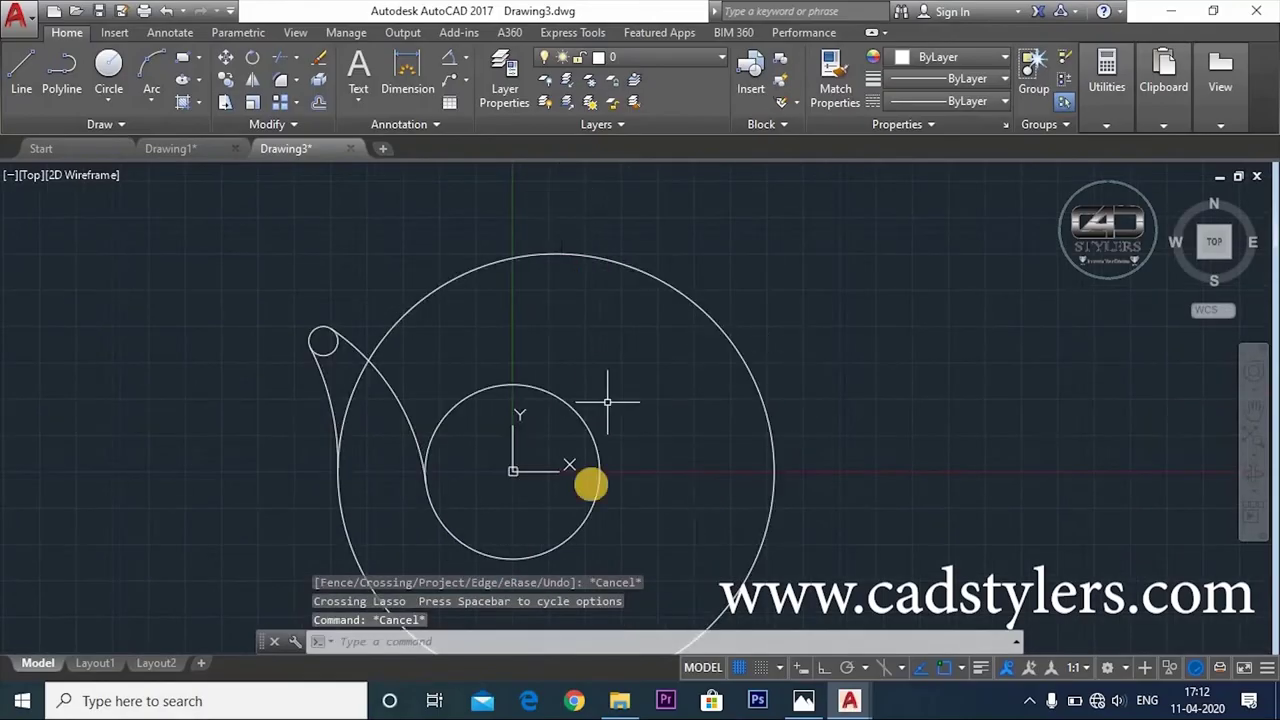
left_click(803, 701)
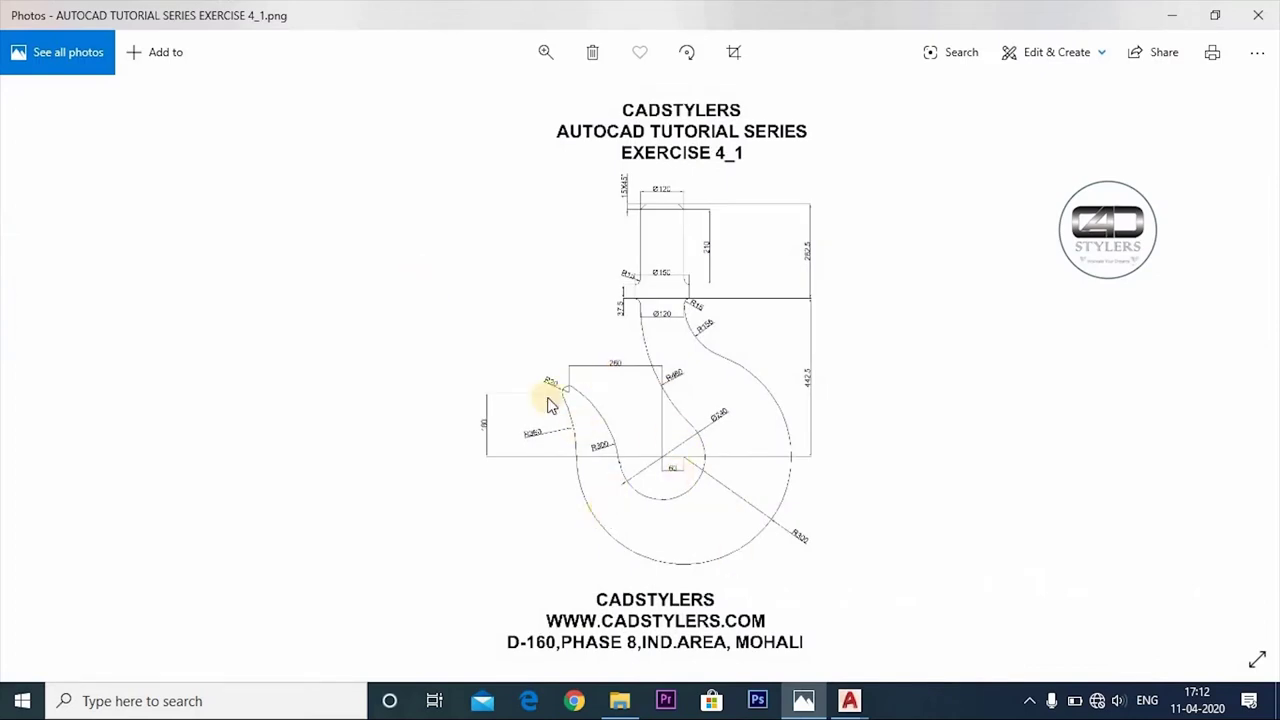
scroll(735, 460, "up", 2)
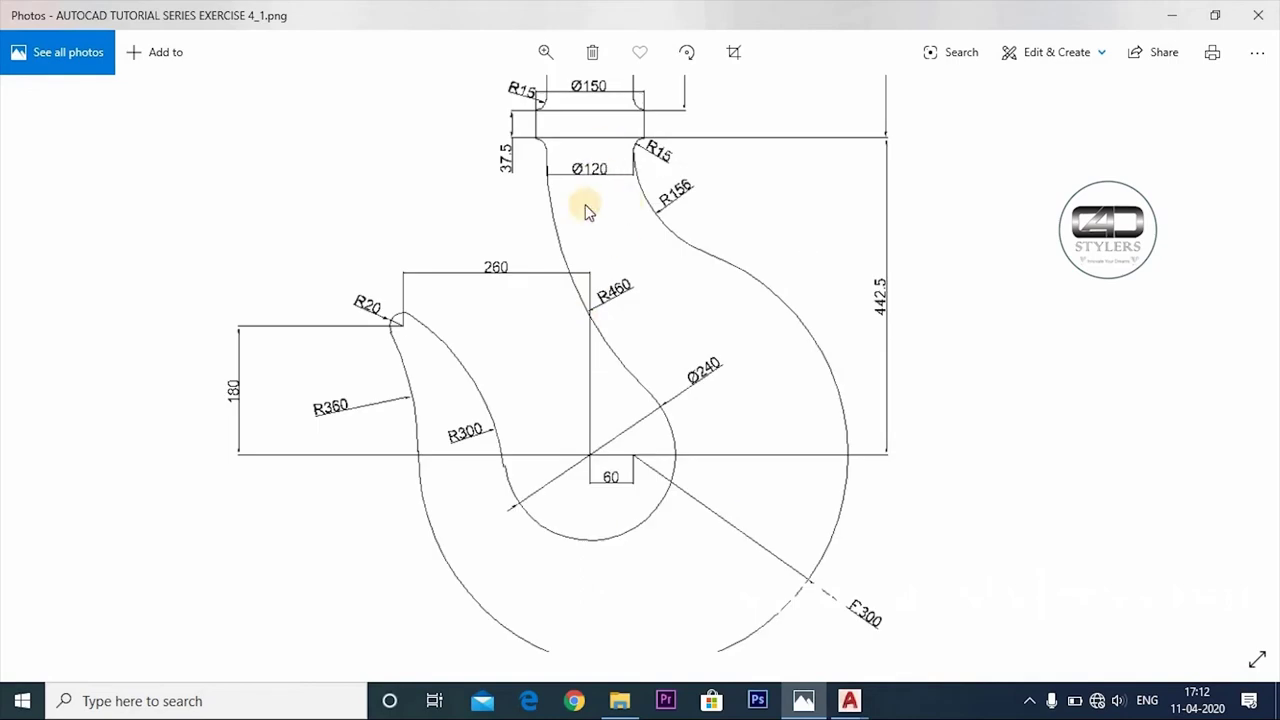
scroll(581, 266, "up", 2)
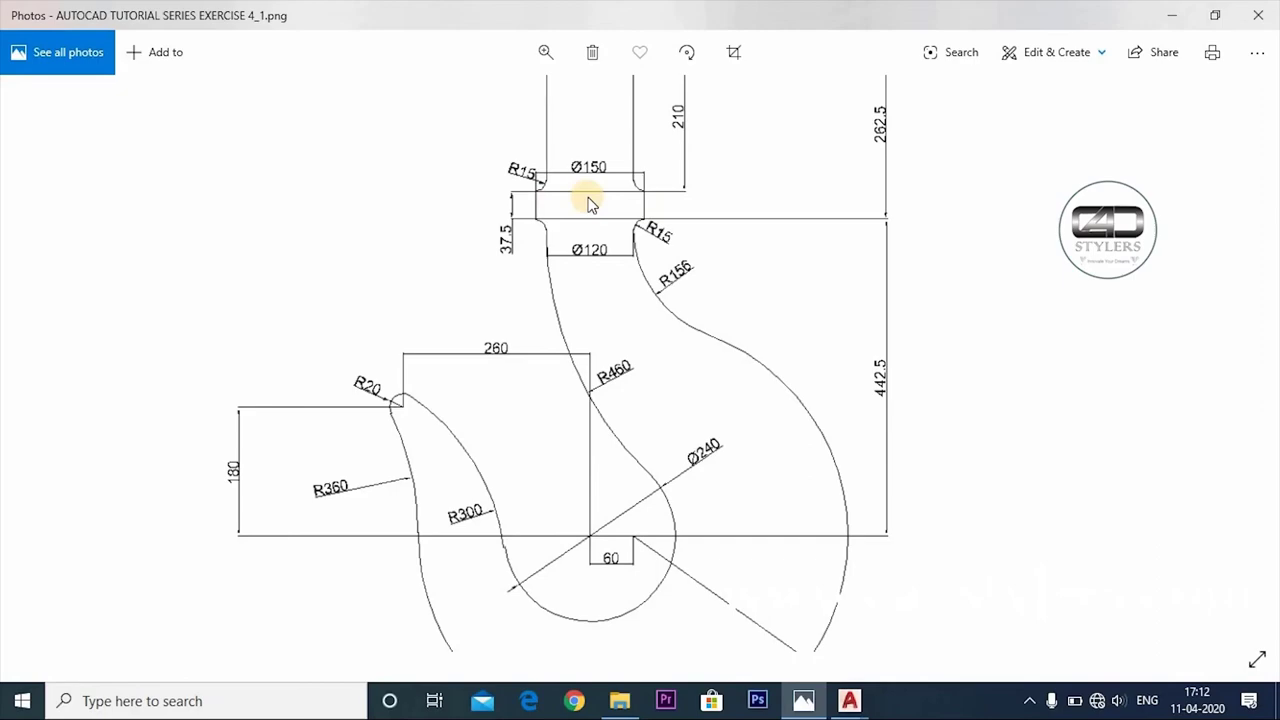
Draw a vertical centre line from the origin 442.5 units upward
key("alt+Tab")
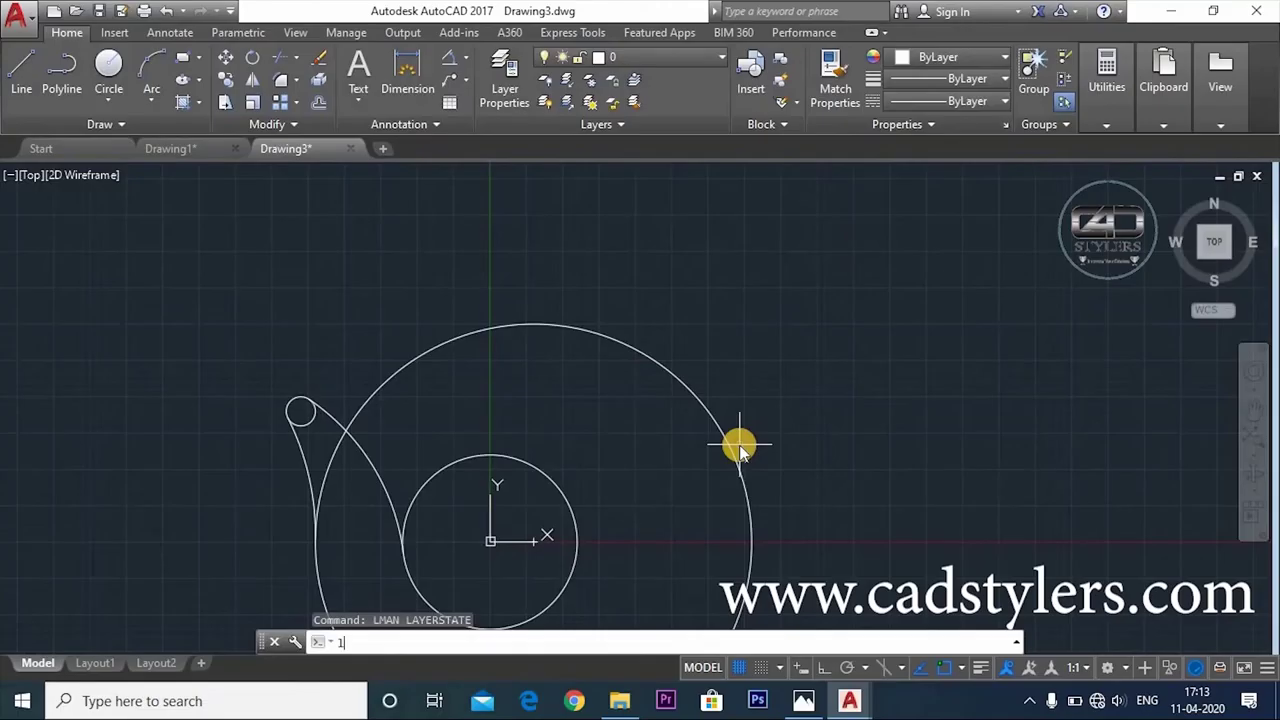
key("Return")
type("0")
key("Return")
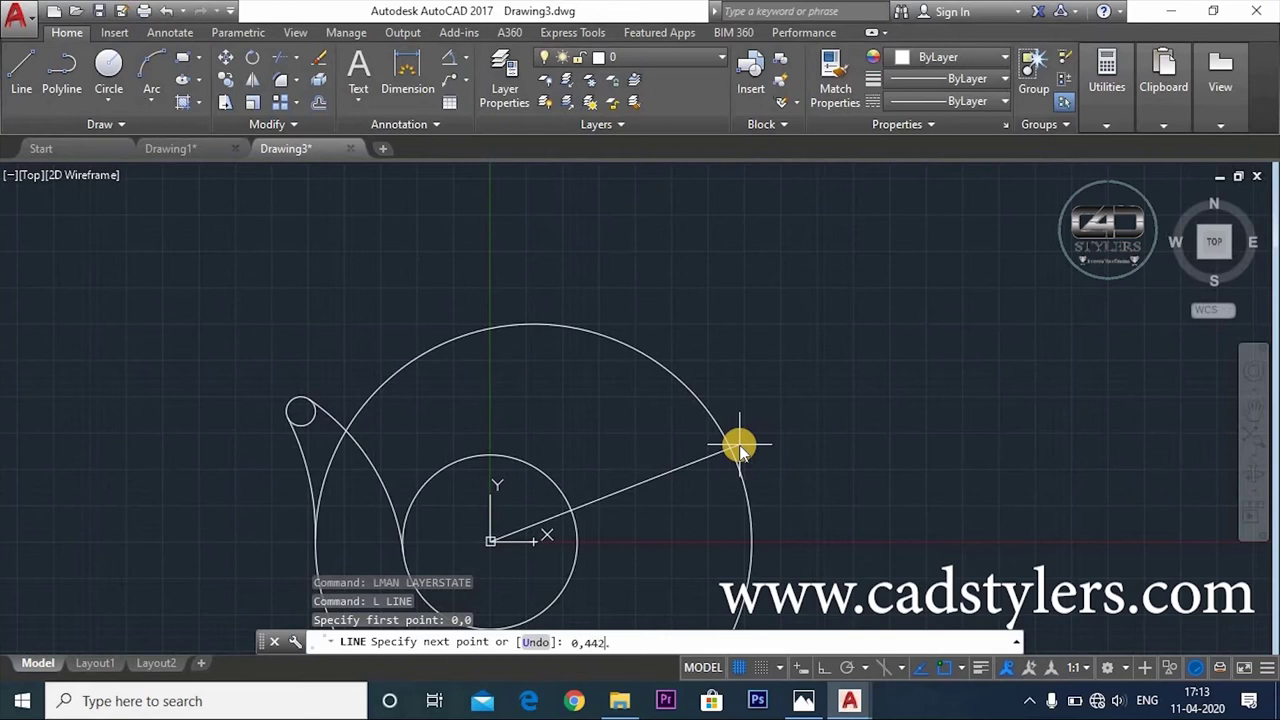
type("5")
key("Return")
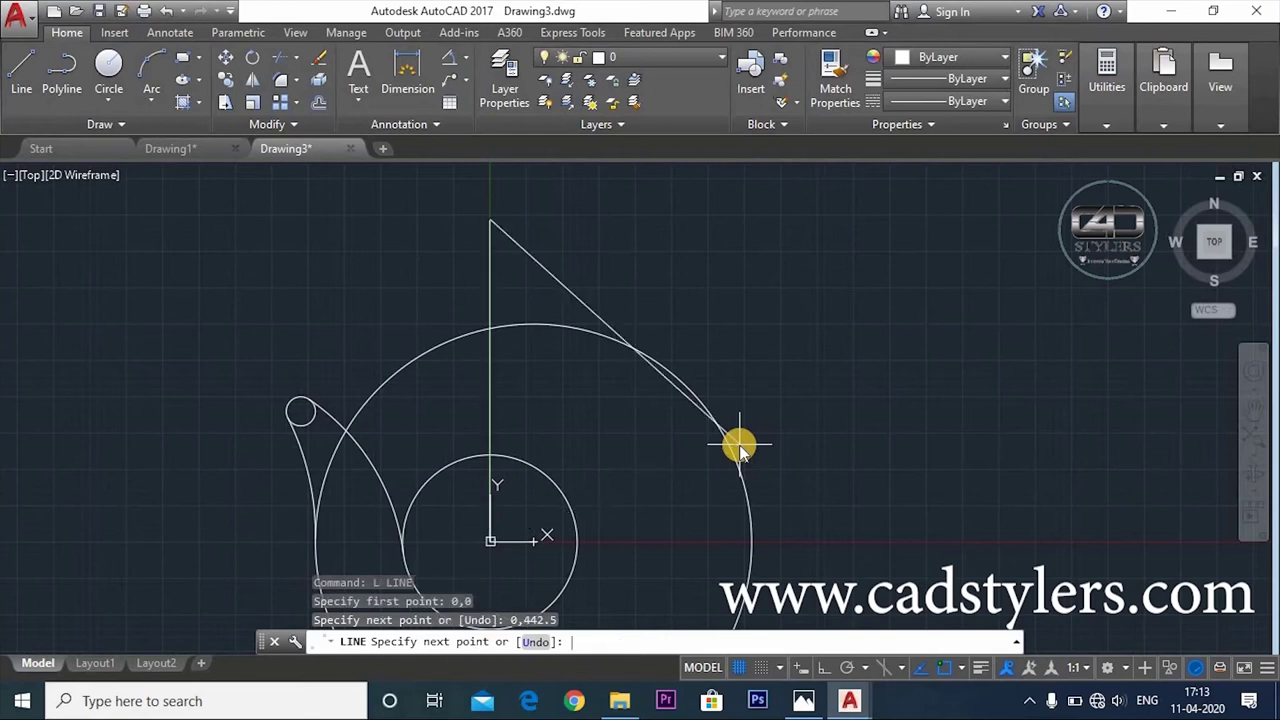
key("Escape")
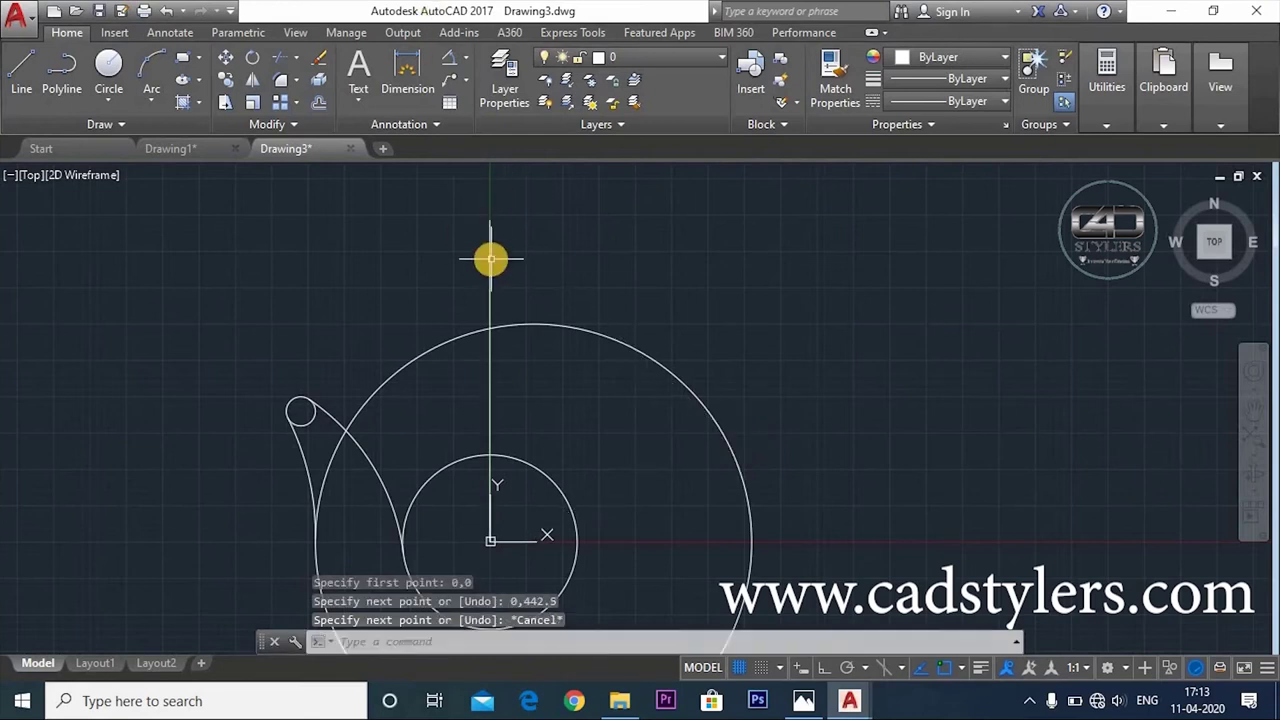
Draw a 75-unit horizontal line from the top of the vertical line
mouse_move(490, 259)
type("l")
key("Return")
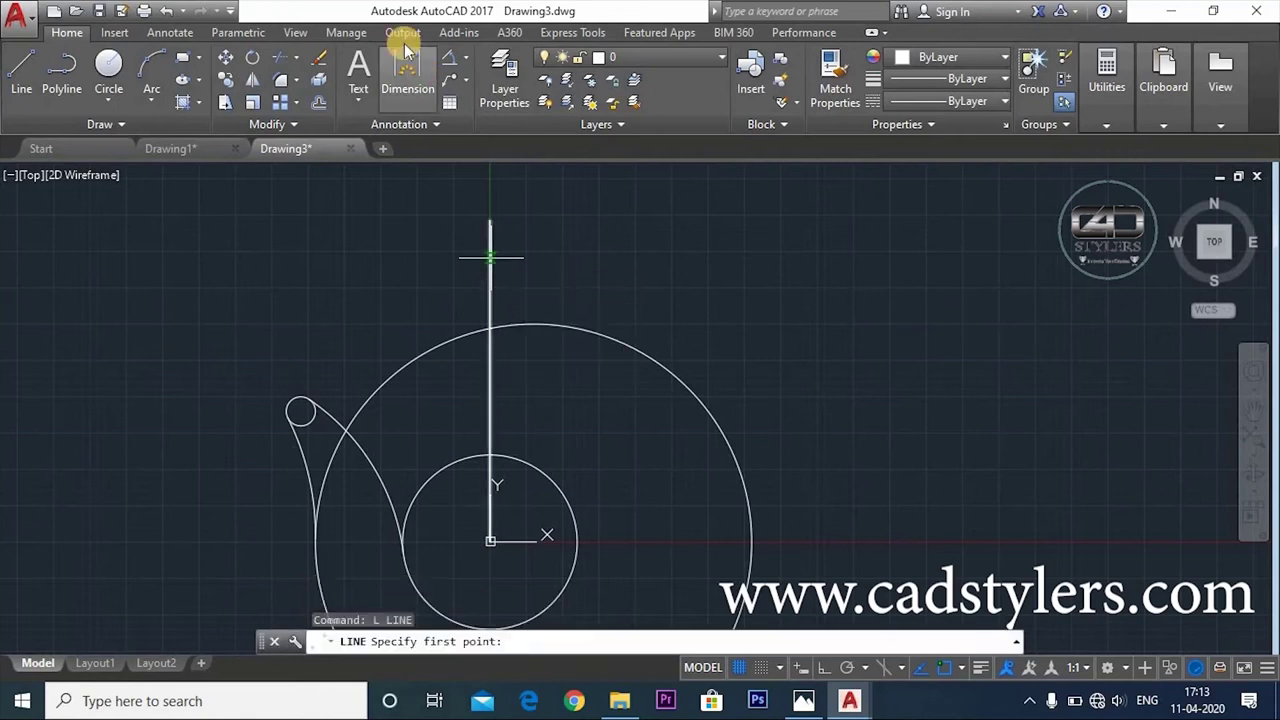
left_click(490, 220)
type("@75,0")
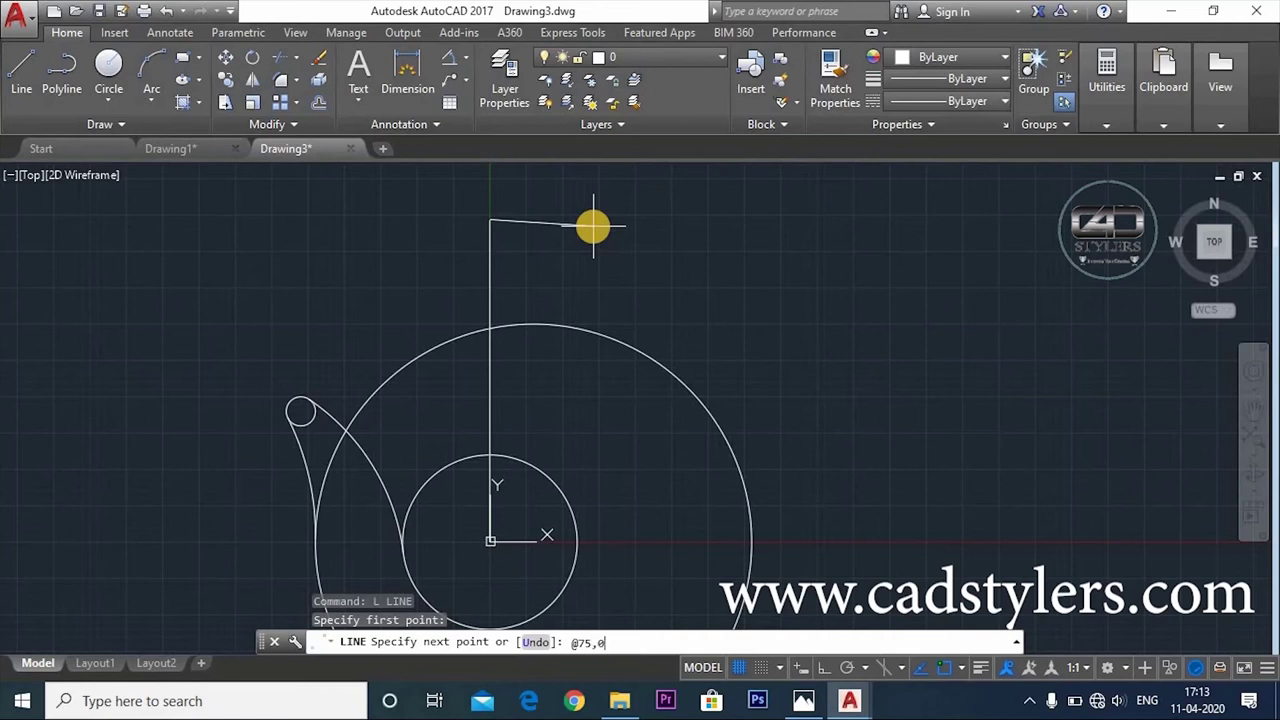
key("Return")
key("Escape")
type("mi")
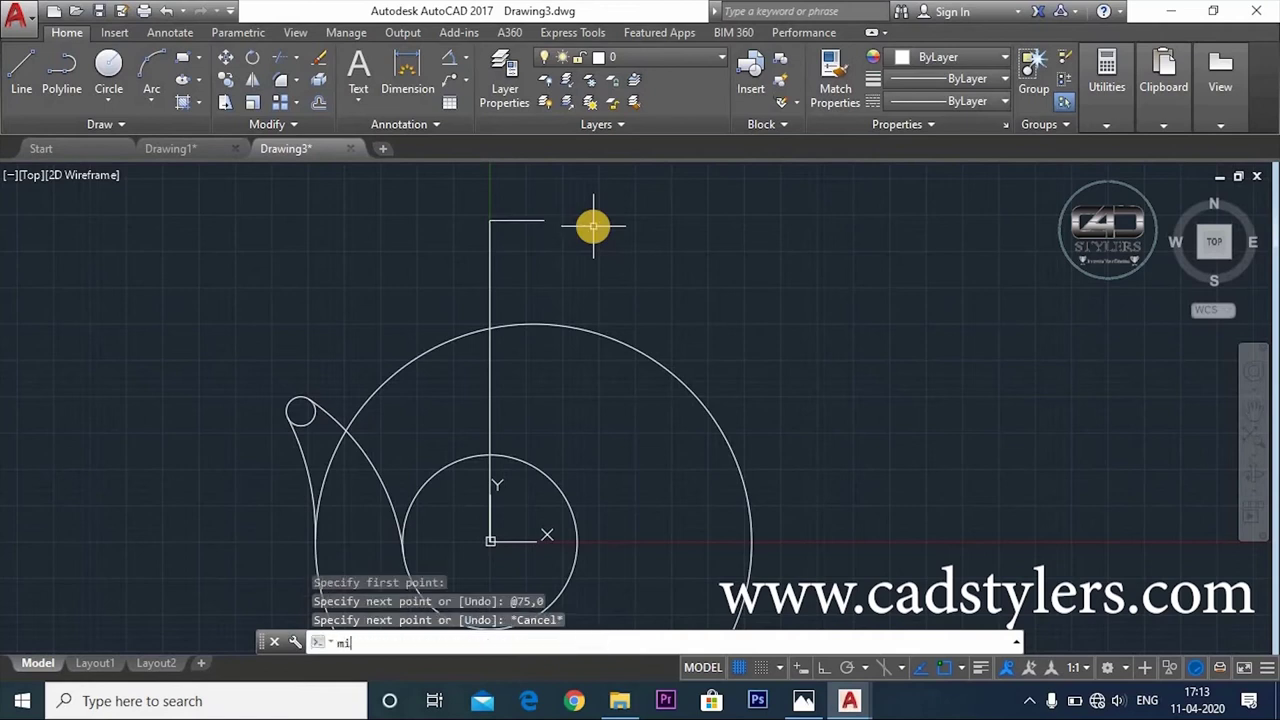
Mirror the 75-unit line about the axis 0,0 to 0,10, keeping the original
key("Return")
left_click(309, 246)
left_click(565, 225)
key("Escape")
type("mi")
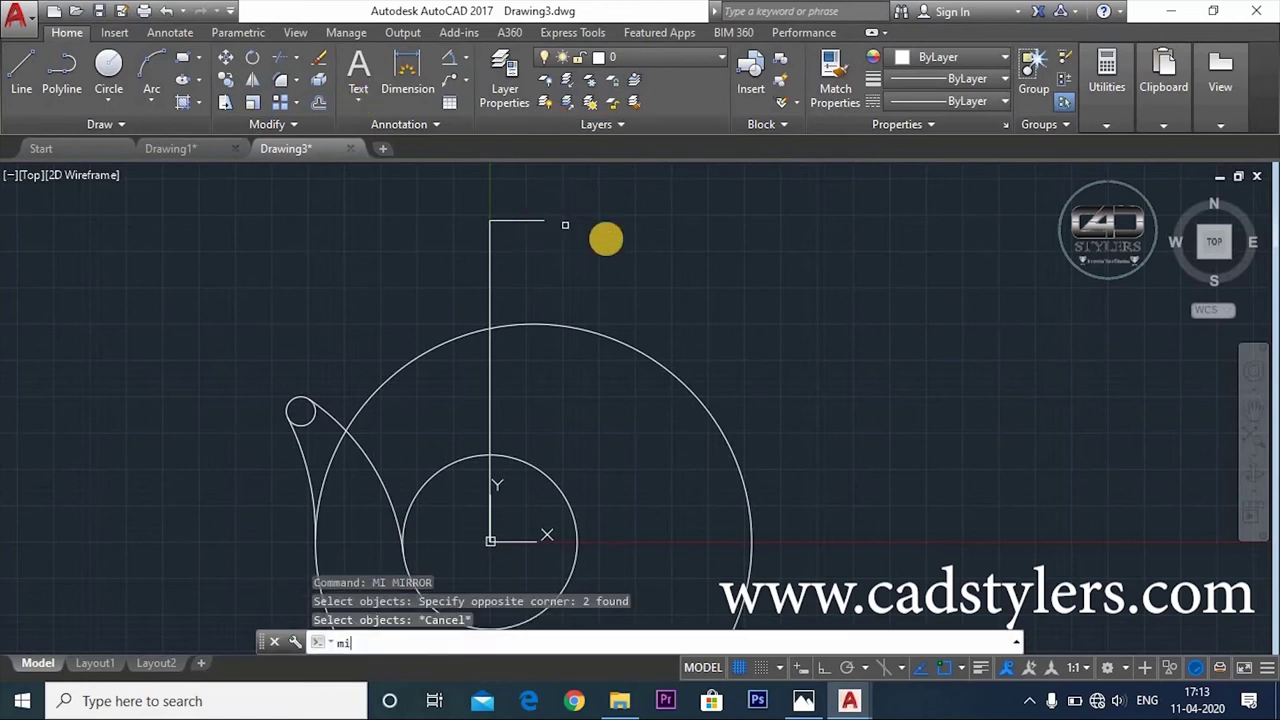
key("Return")
left_click(568, 203)
left_click(519, 235)
key("Return")
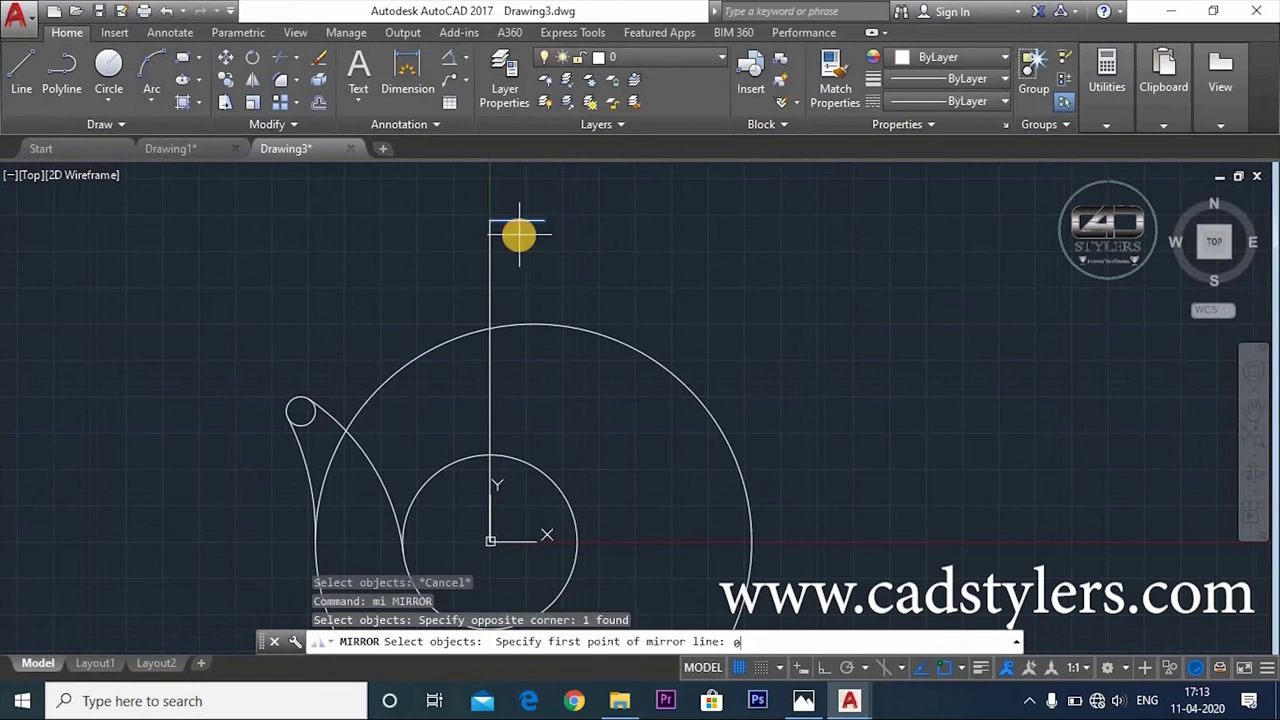
key("Return")
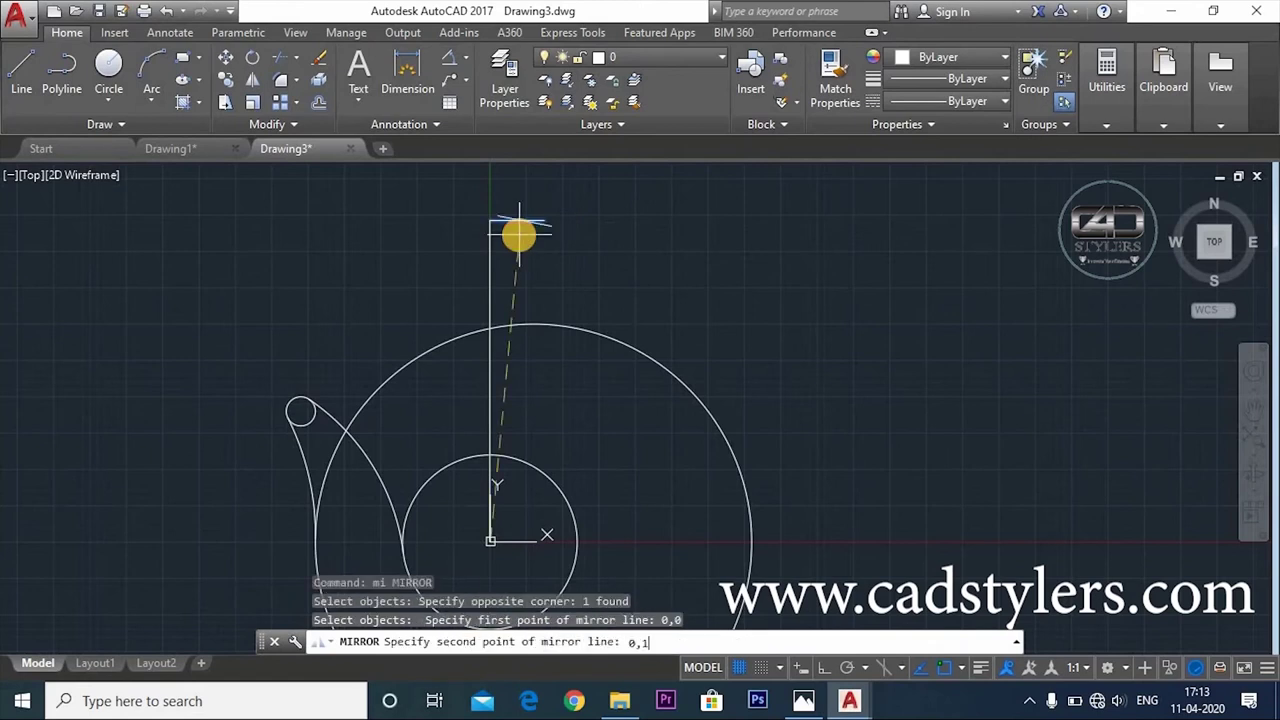
type("0")
key("Return")
key("Escape")
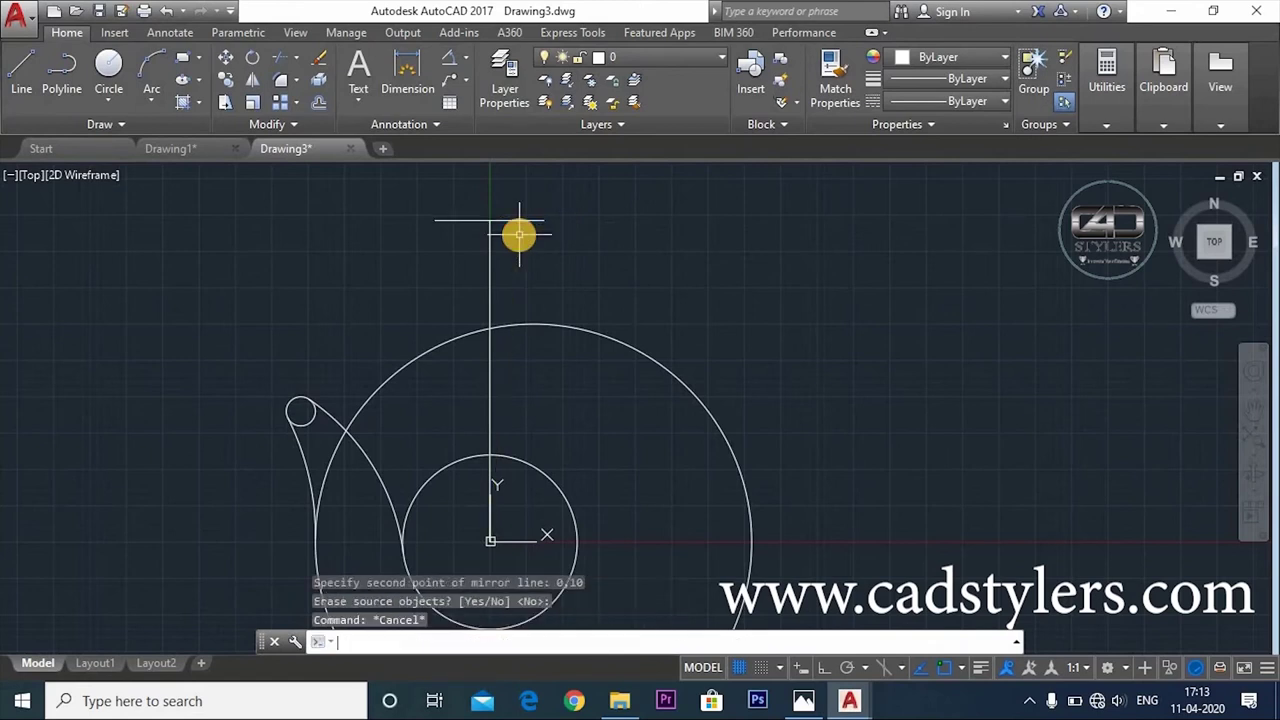
left_click(803, 700)
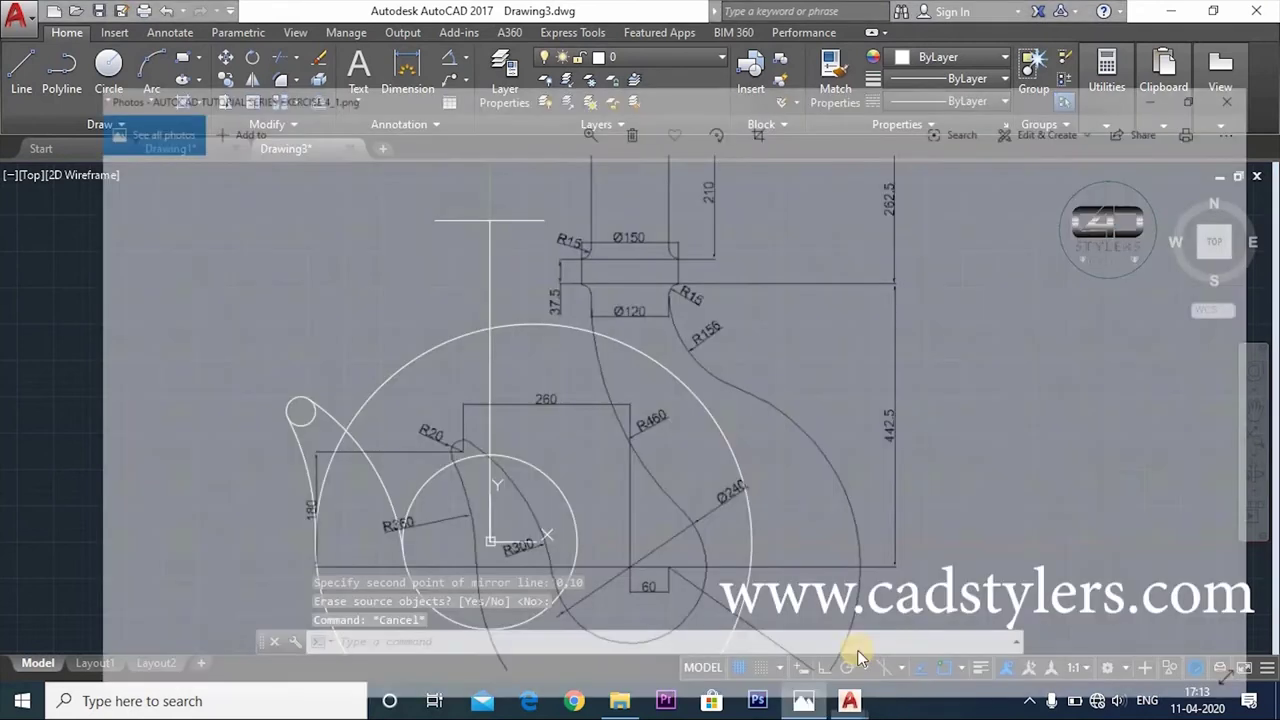
double_click(668, 310)
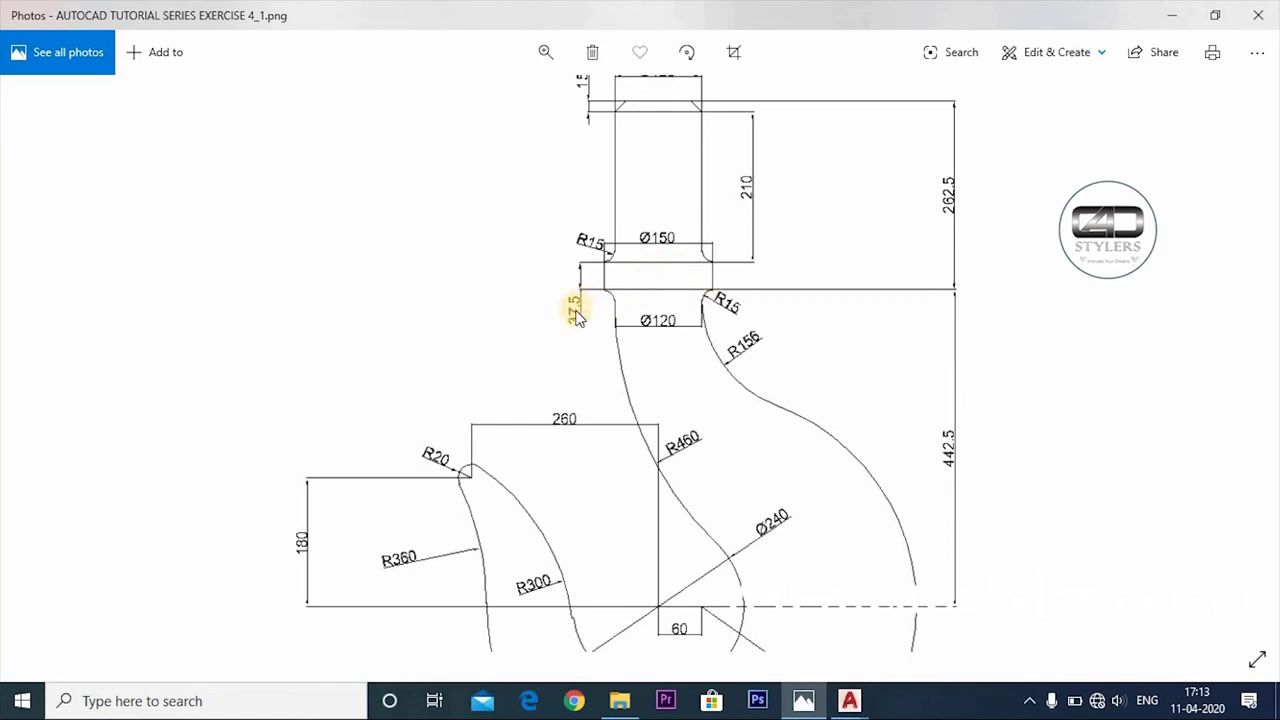
left_click(803, 700)
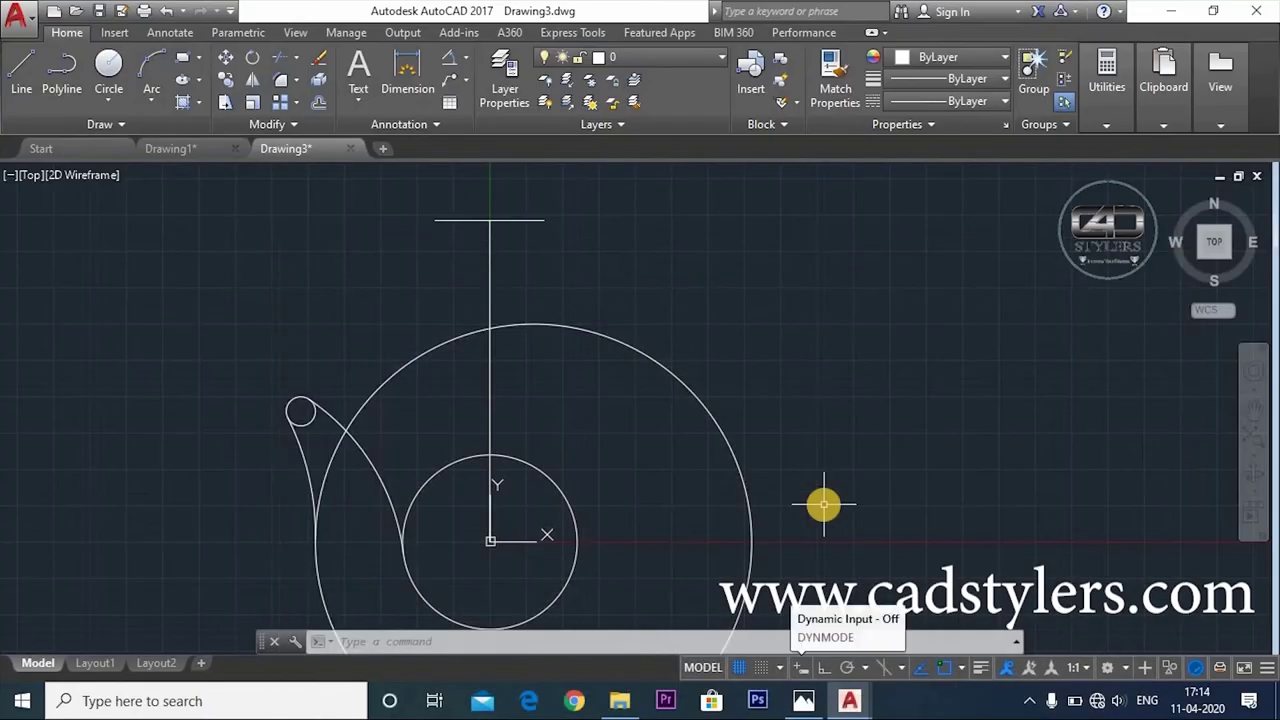
Offset the top horizontal line 37.5 units upward
type("o")
key("Return")
type("3")
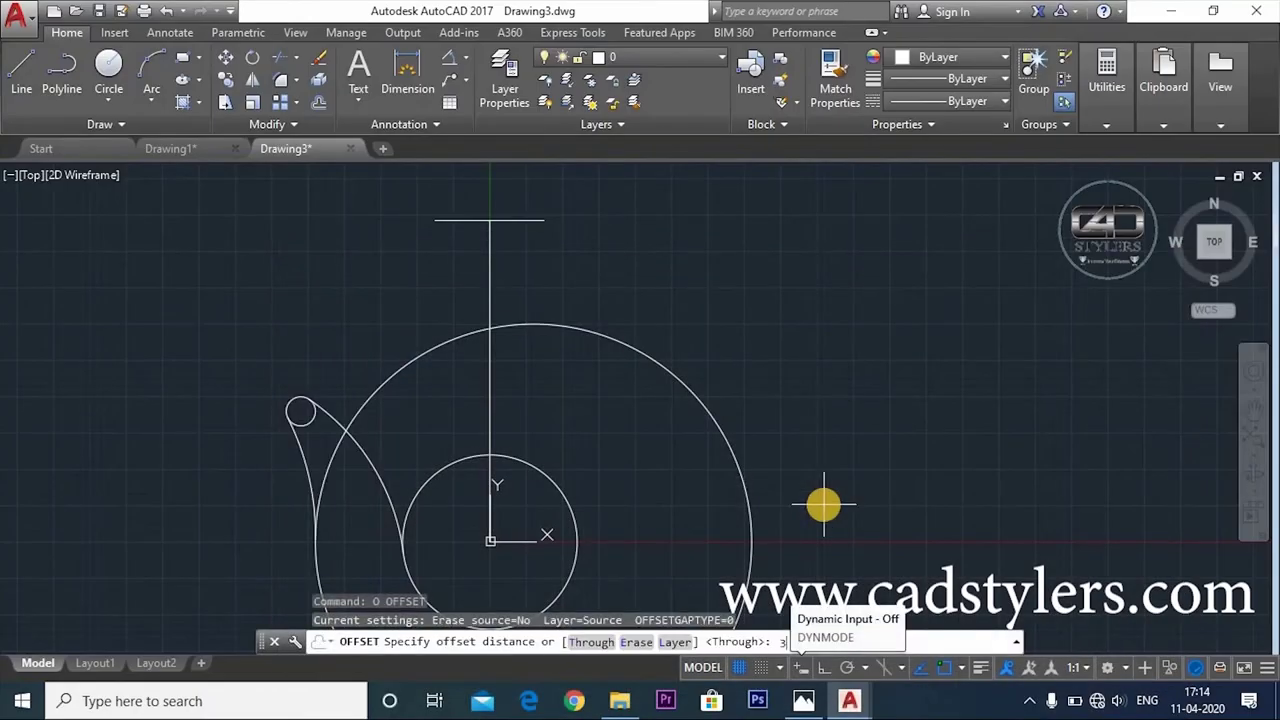
key("Return")
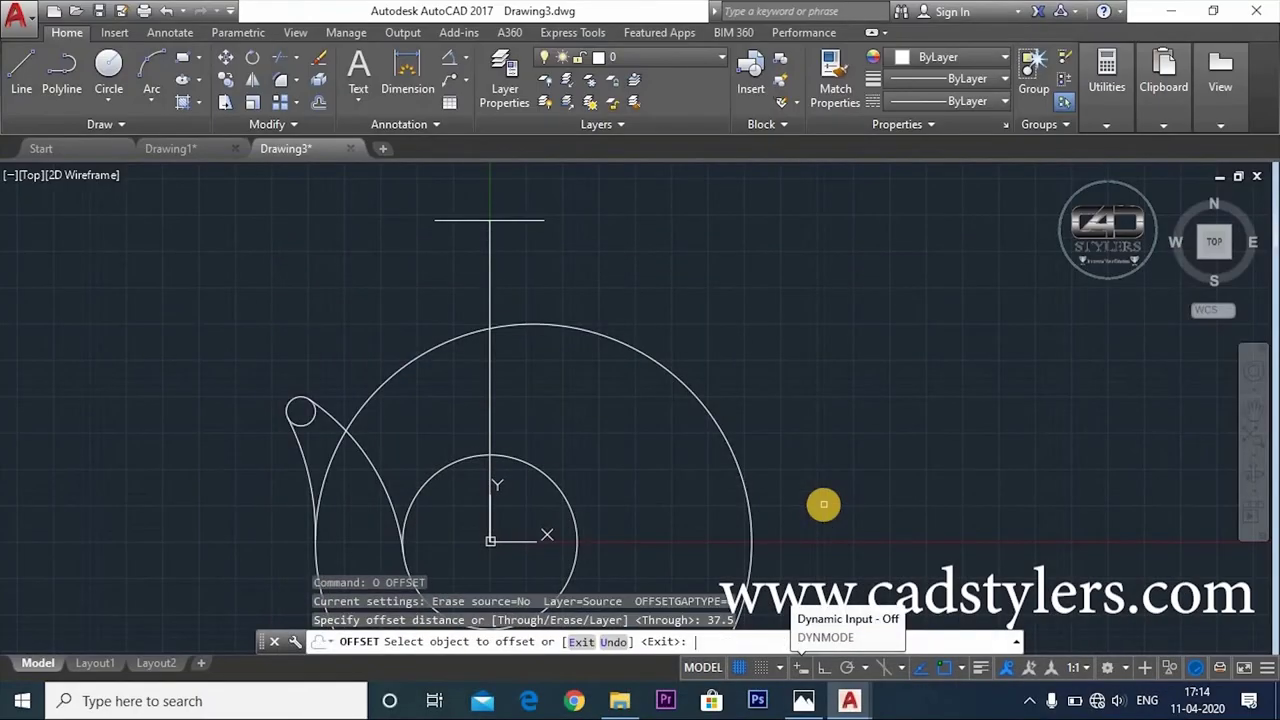
left_click(484, 219)
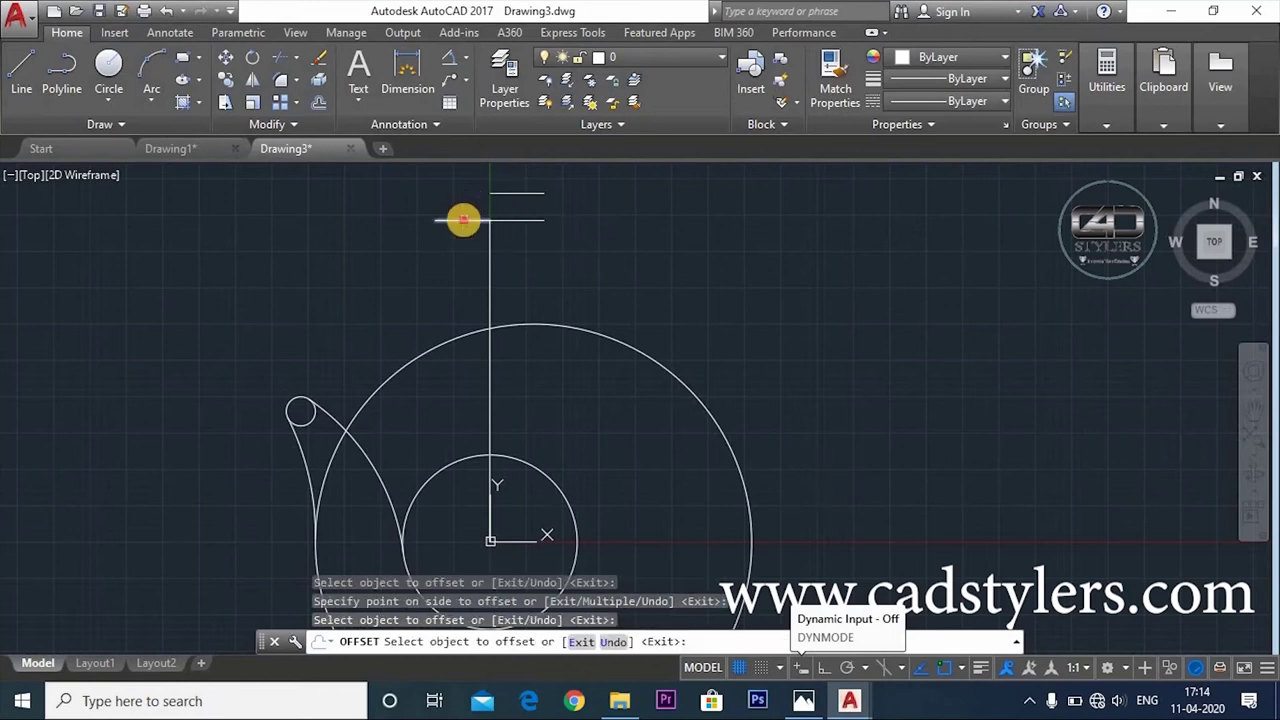
key("Escape")
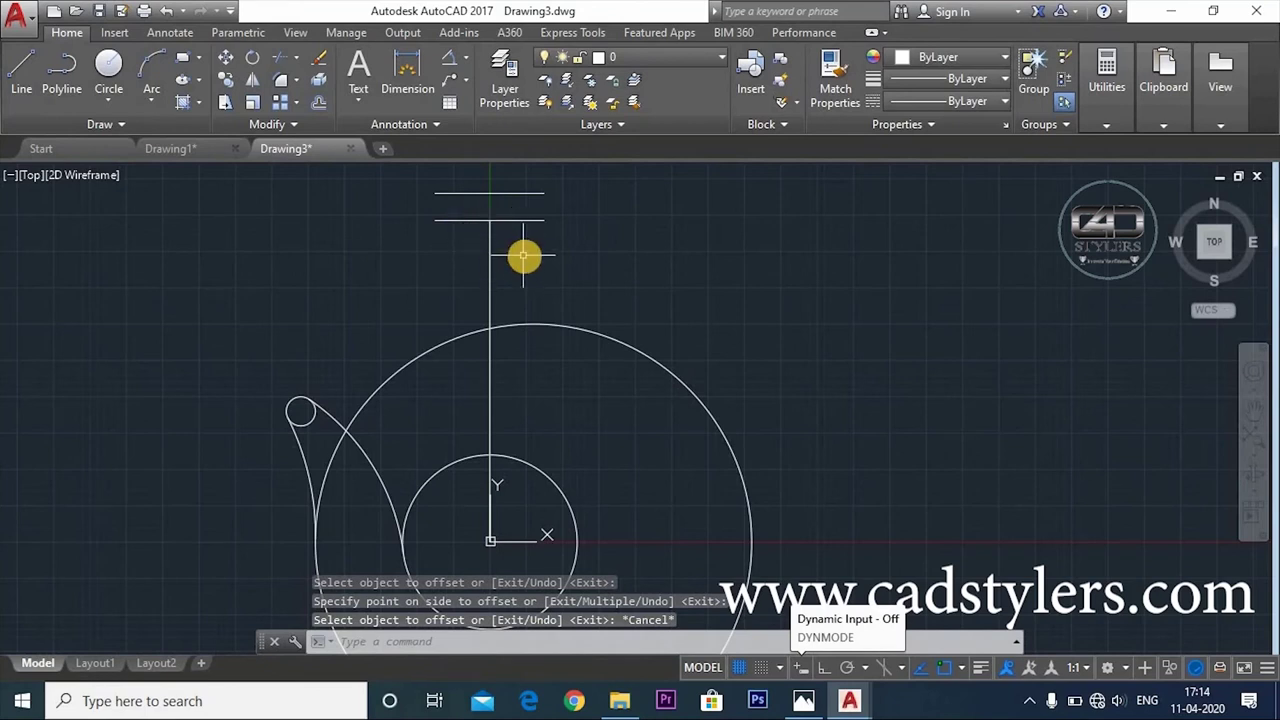
middle_click_drag(530, 263, 535, 271)
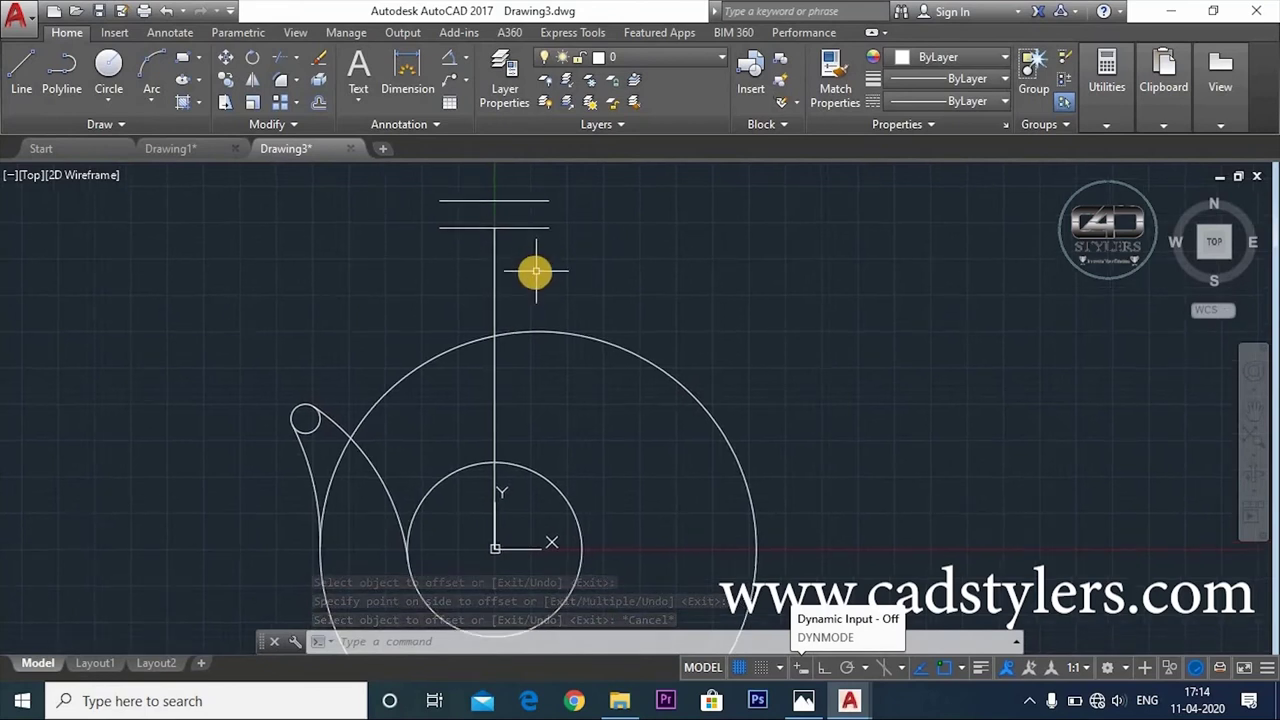
Join both line ends with vertical lines to close the 150×37.5 top block
type("l")
key("Return")
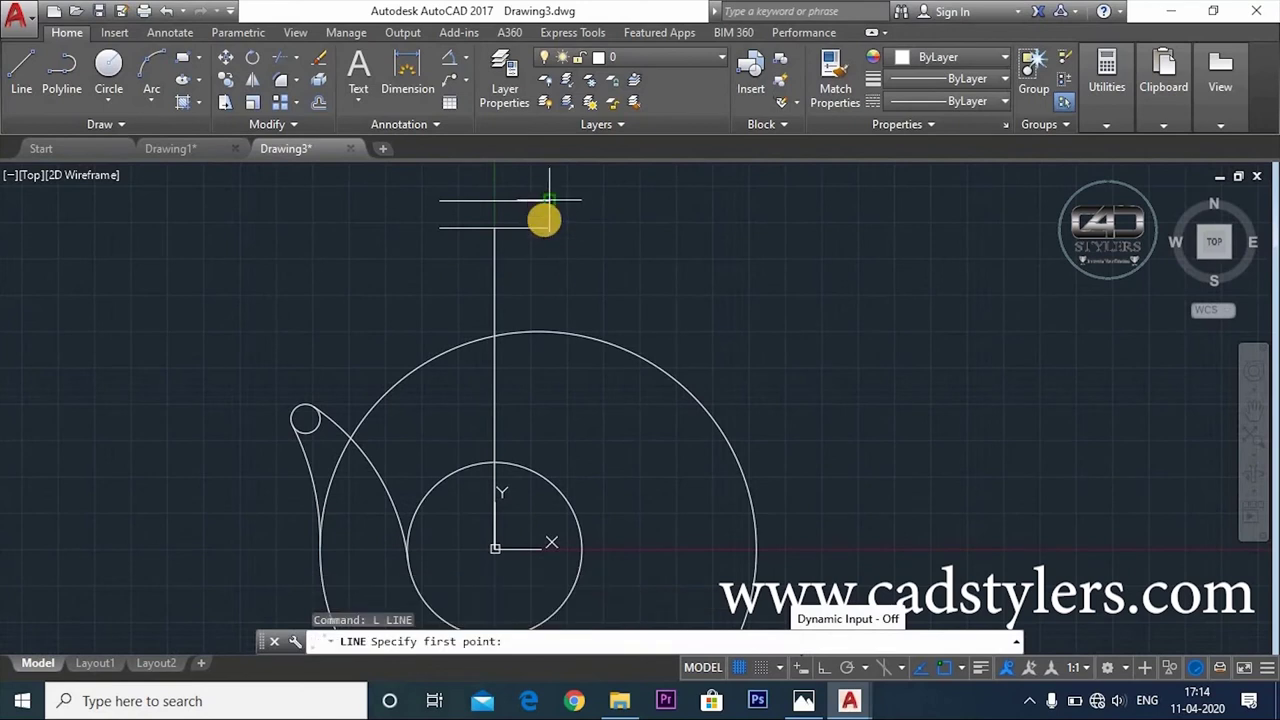
left_click(549, 201)
left_click(549, 227)
key("Return")
key("Return")
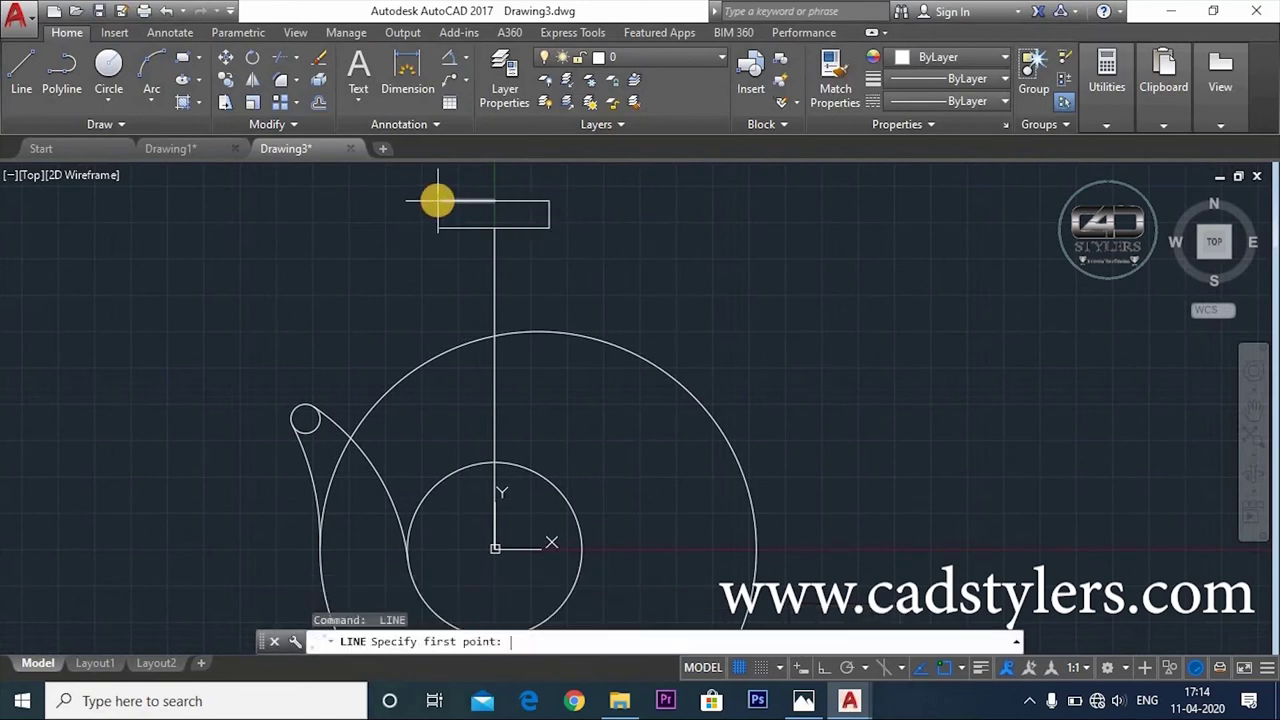
left_click(437, 201)
left_click(437, 228)
key("Escape")
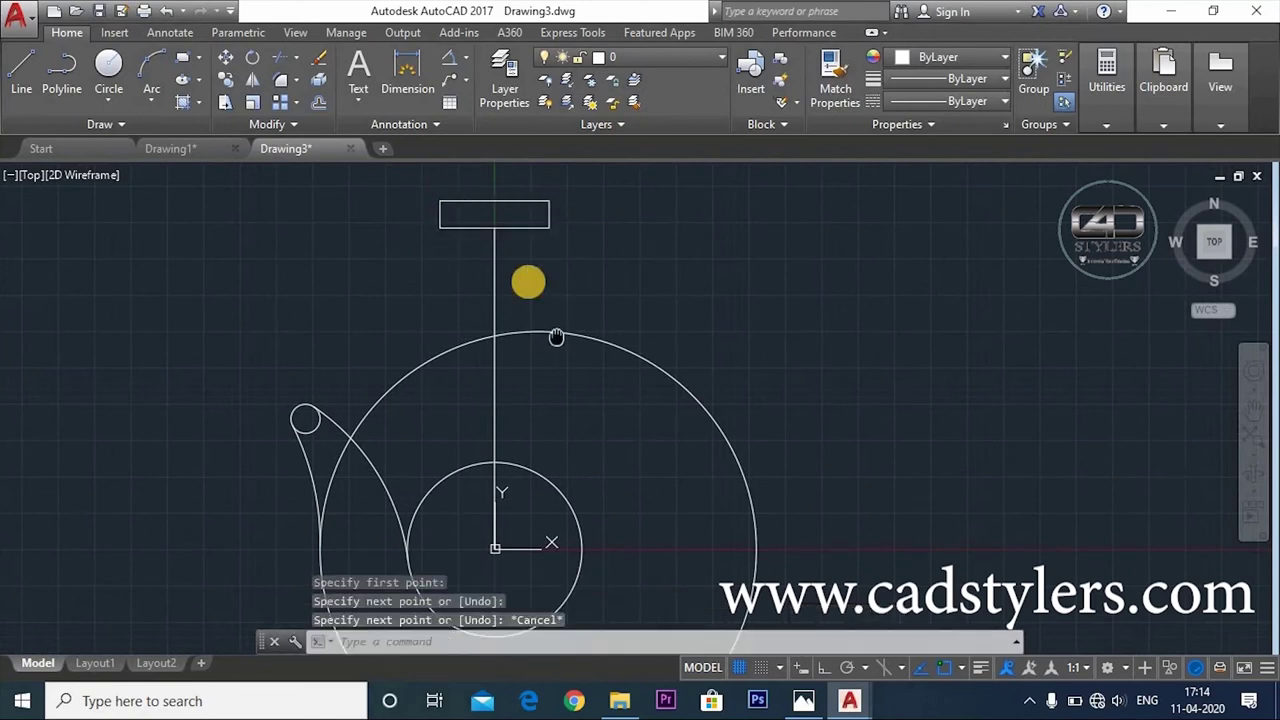
middle_click_drag(526, 280, 498, 225)
left_click(803, 700)
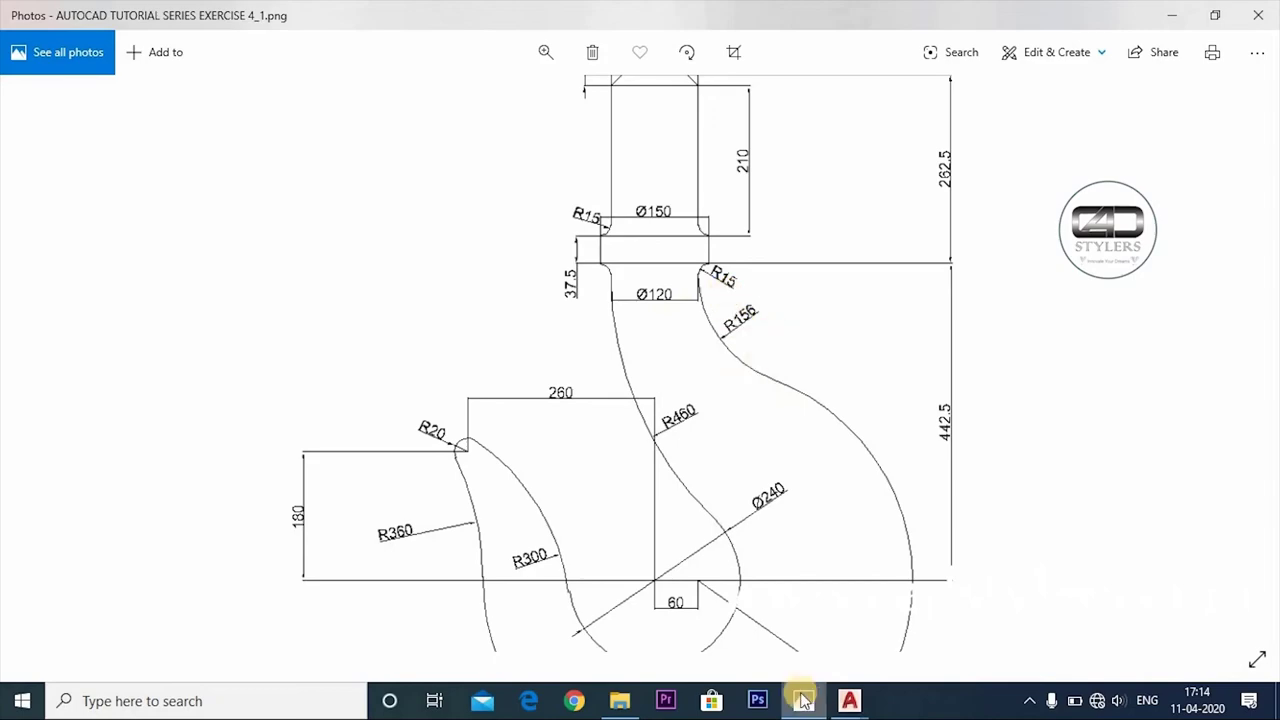
Offset the vertical centre line 60 units to each side for the Ø120 neck
key("alt+Tab")
type("o")
key("Return")
type("60")
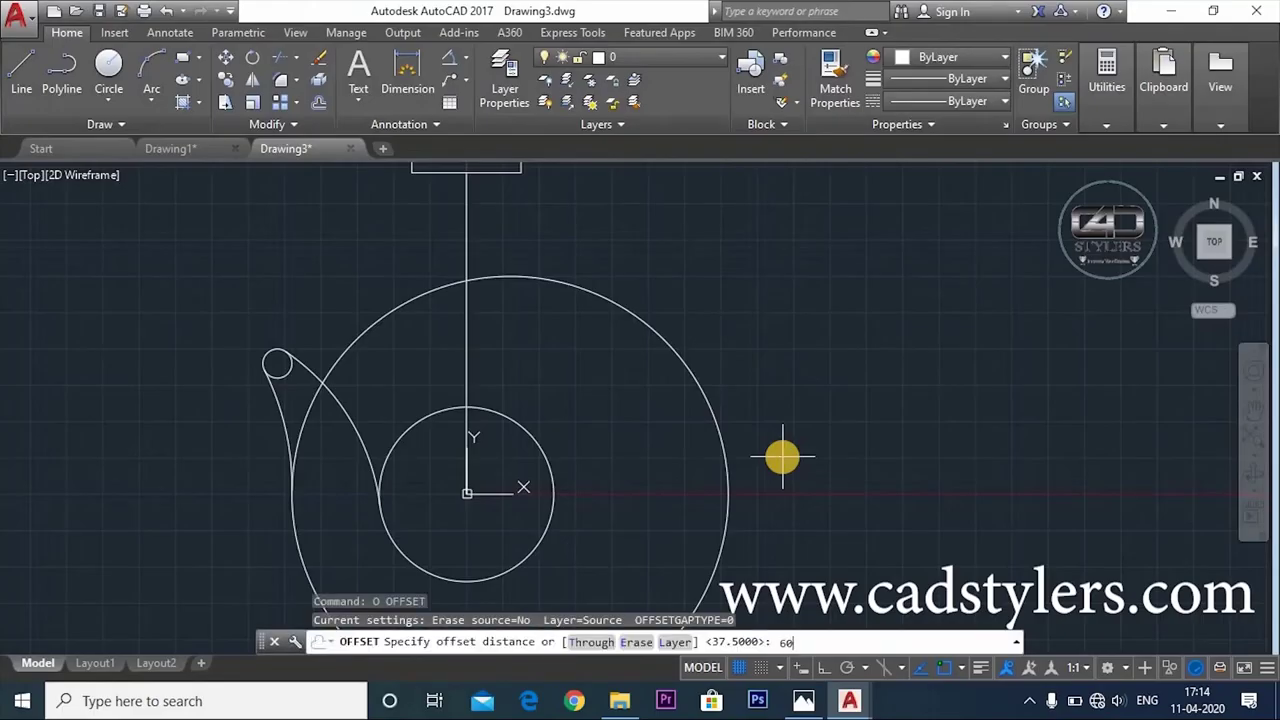
key("Return")
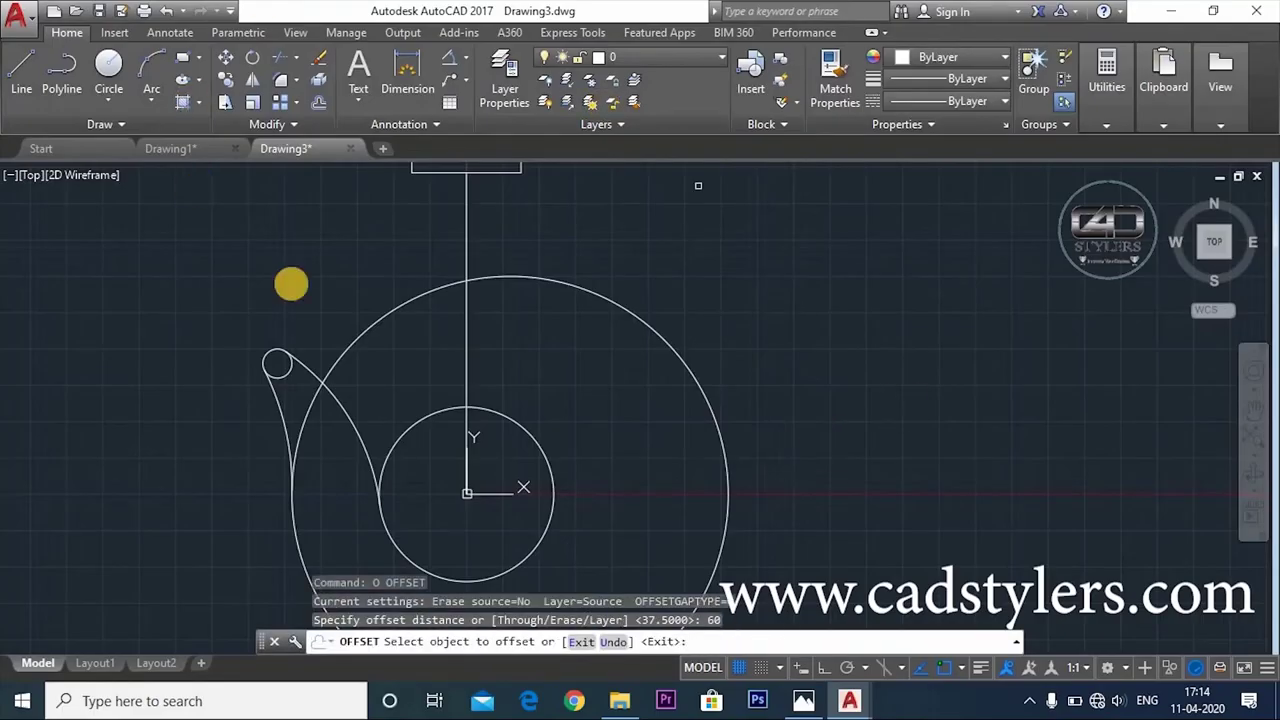
left_click(517, 353)
left_click(466, 356)
left_click(433, 357)
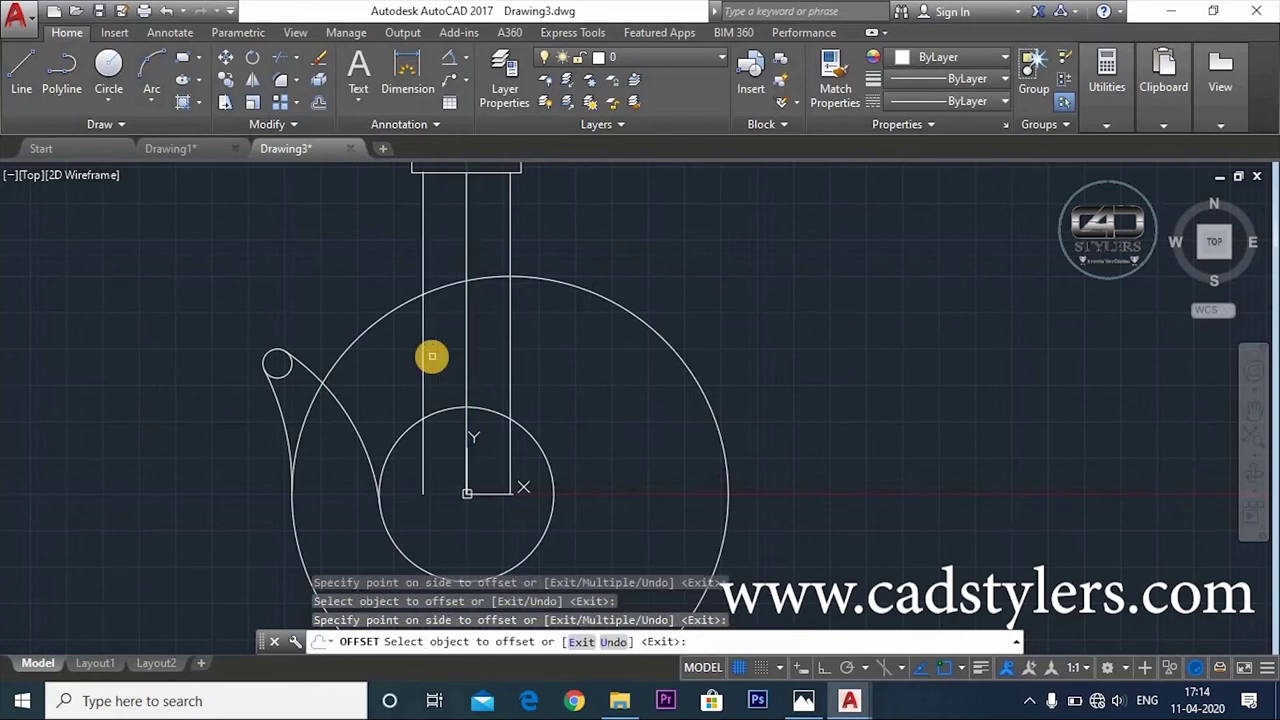
key("Escape")
type("c")
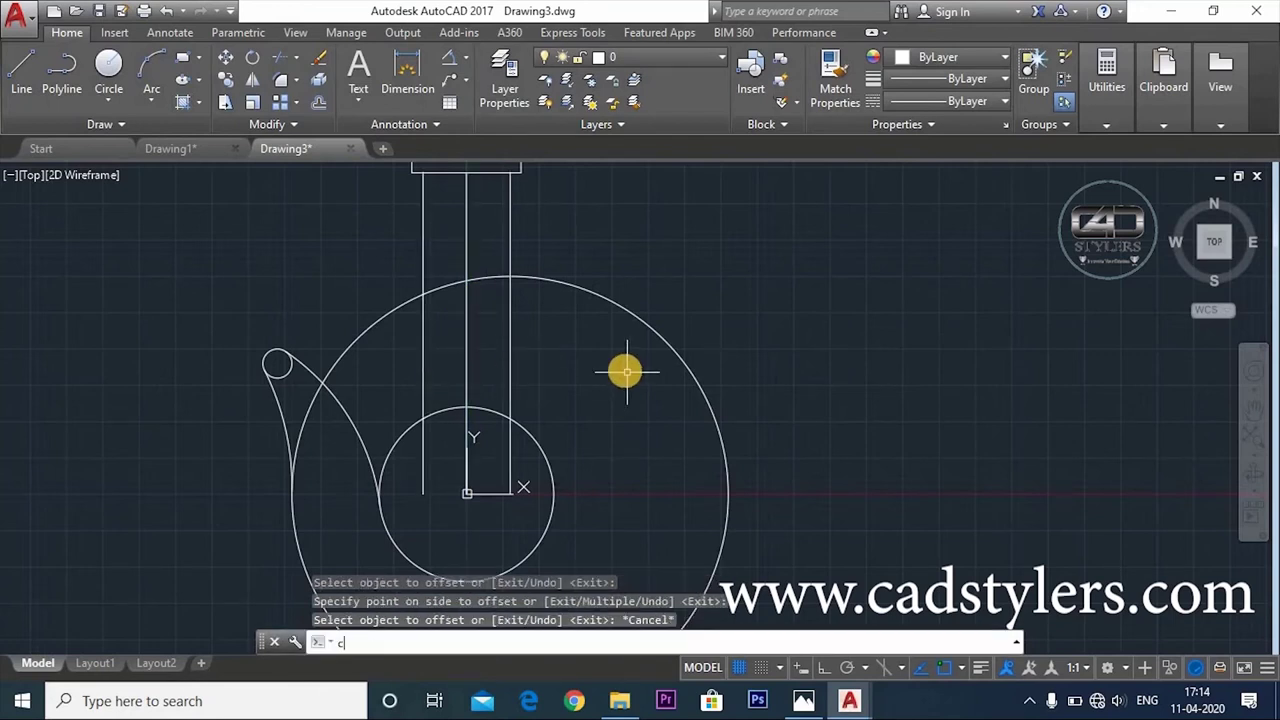
key("Return")
Draw an R156 tangent circle touching the right offset line and the large circle
type("ttr")
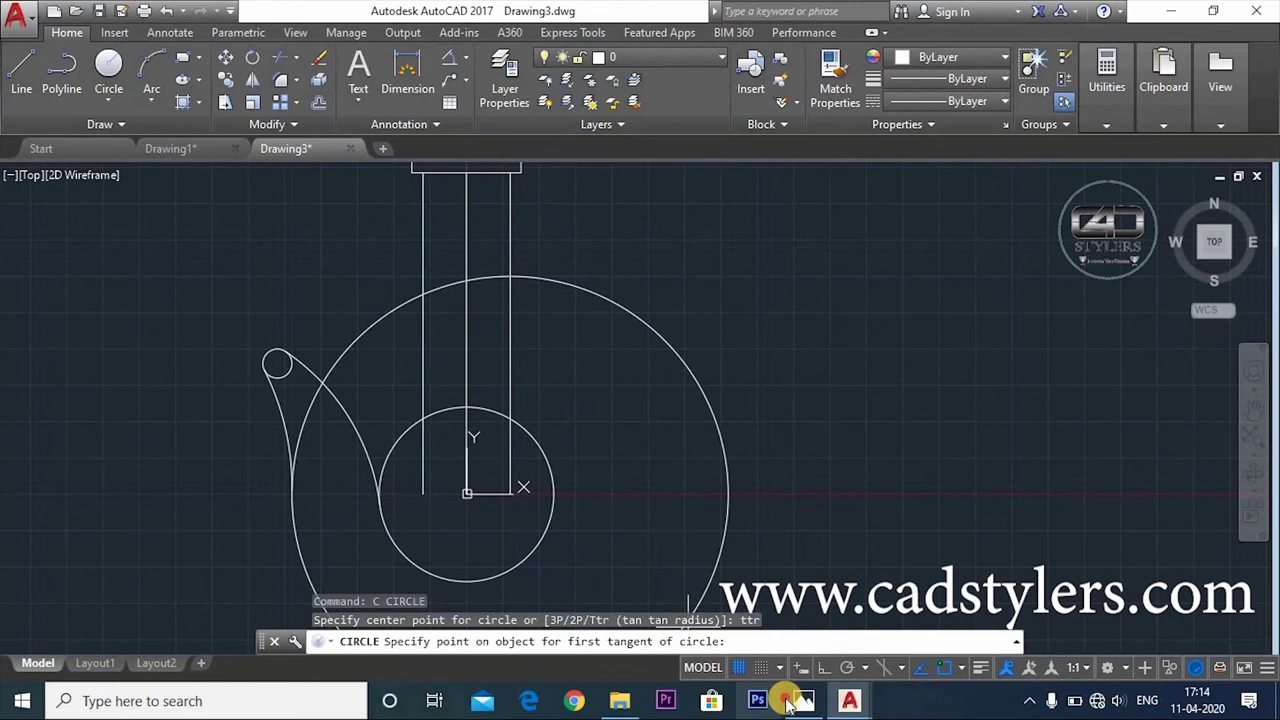
left_click(803, 700)
scroll(700, 342, "up", 2)
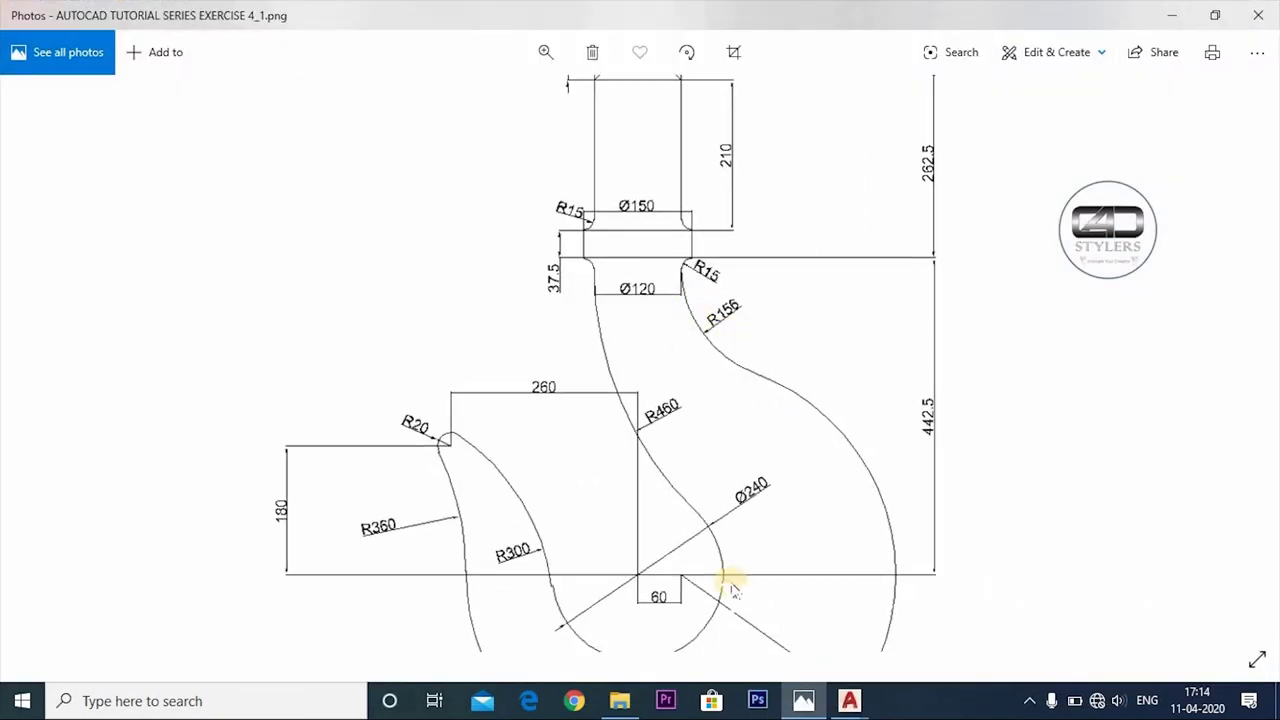
left_click(803, 700)
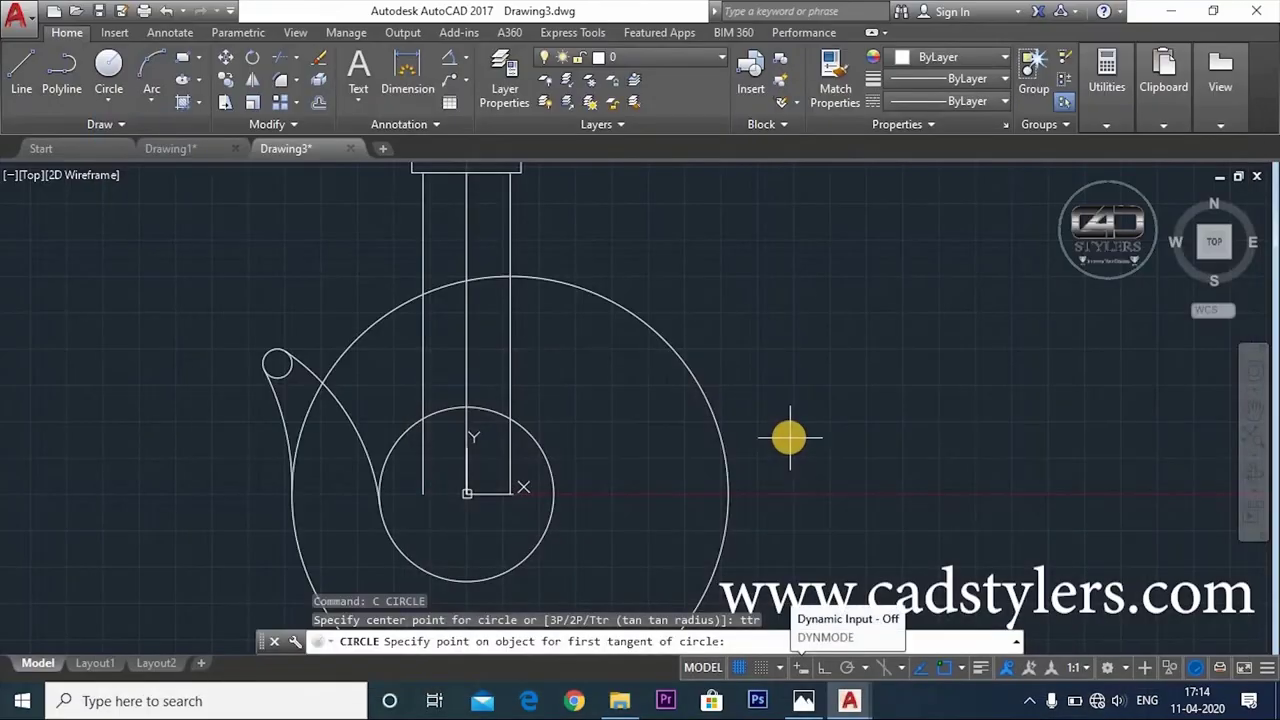
left_click(558, 284)
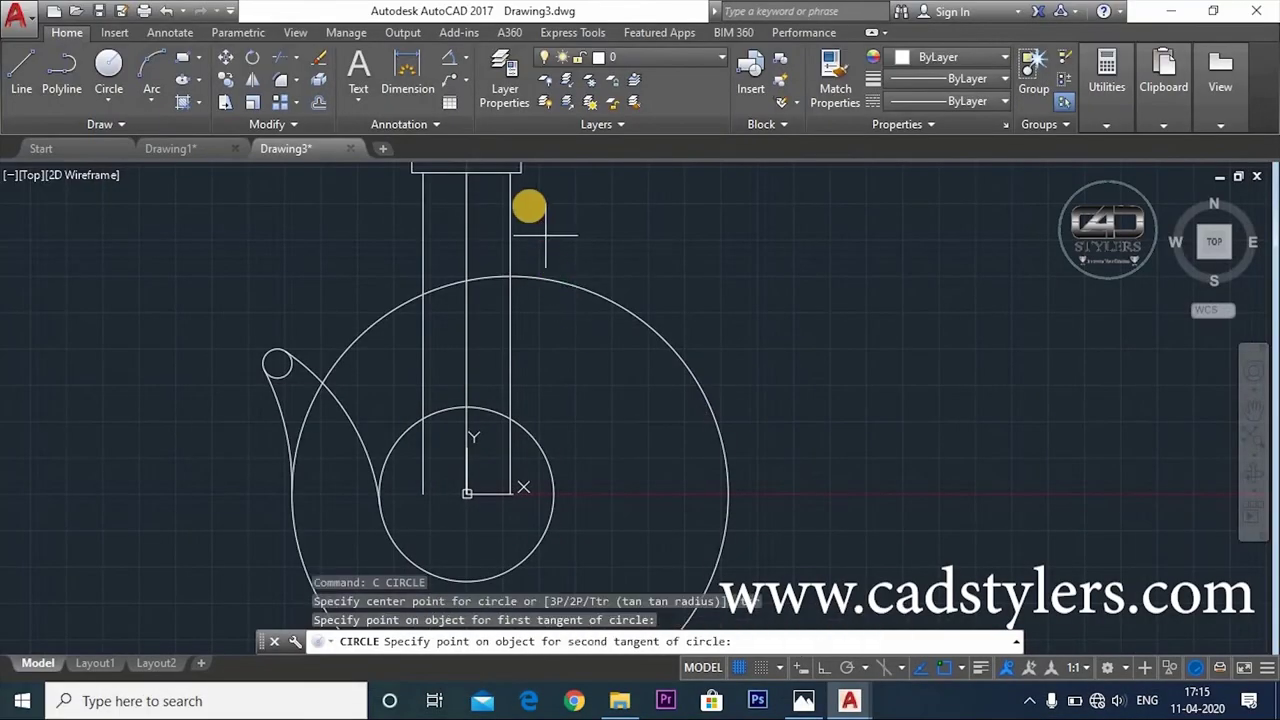
left_click(509, 200)
type("156")
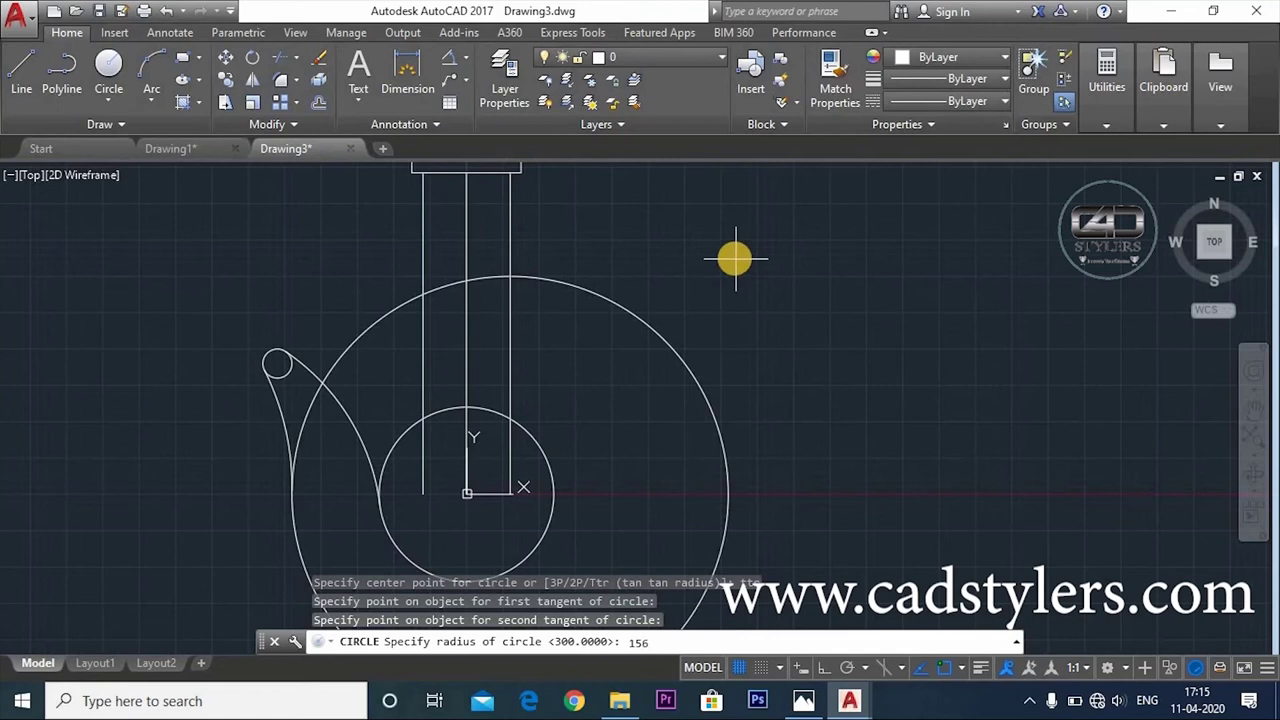
key("Return")
middle_click_drag(726, 462, 778, 612)
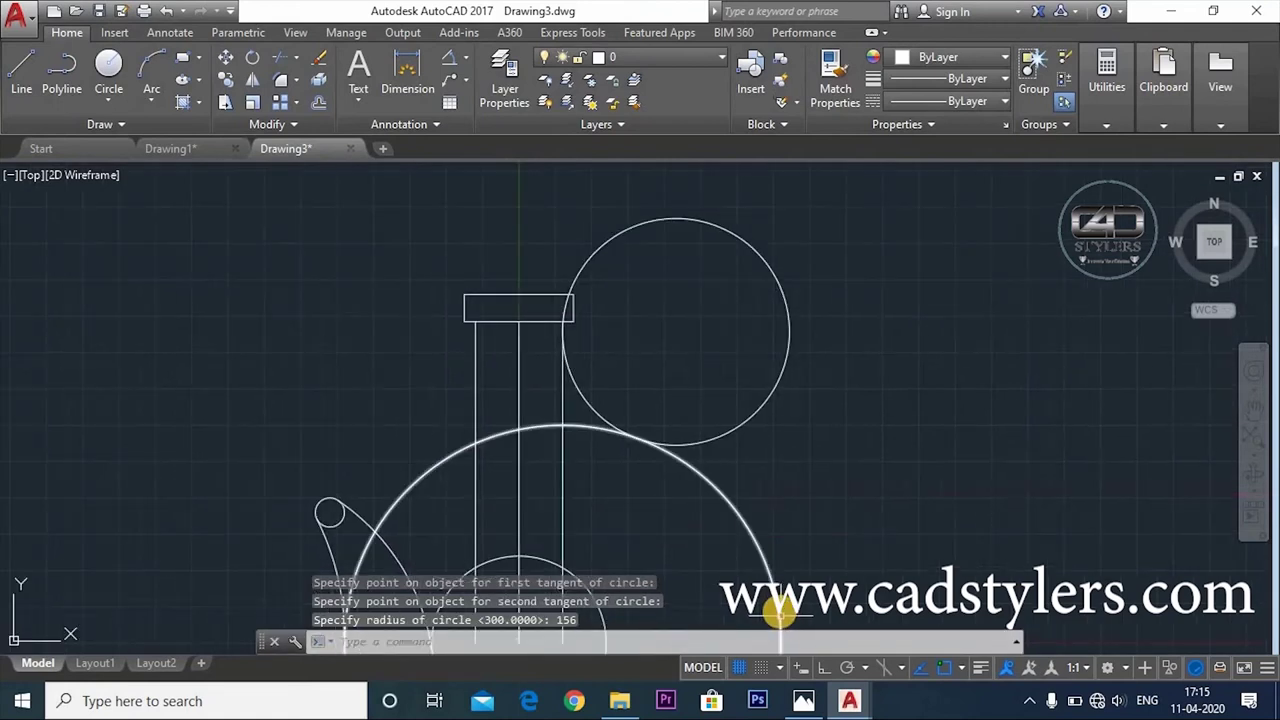
Trim the R156 circle to an arc linking the neck's right side to the outer circle
type("tr")
key("Return")
key("Return")
left_click(823, 400)
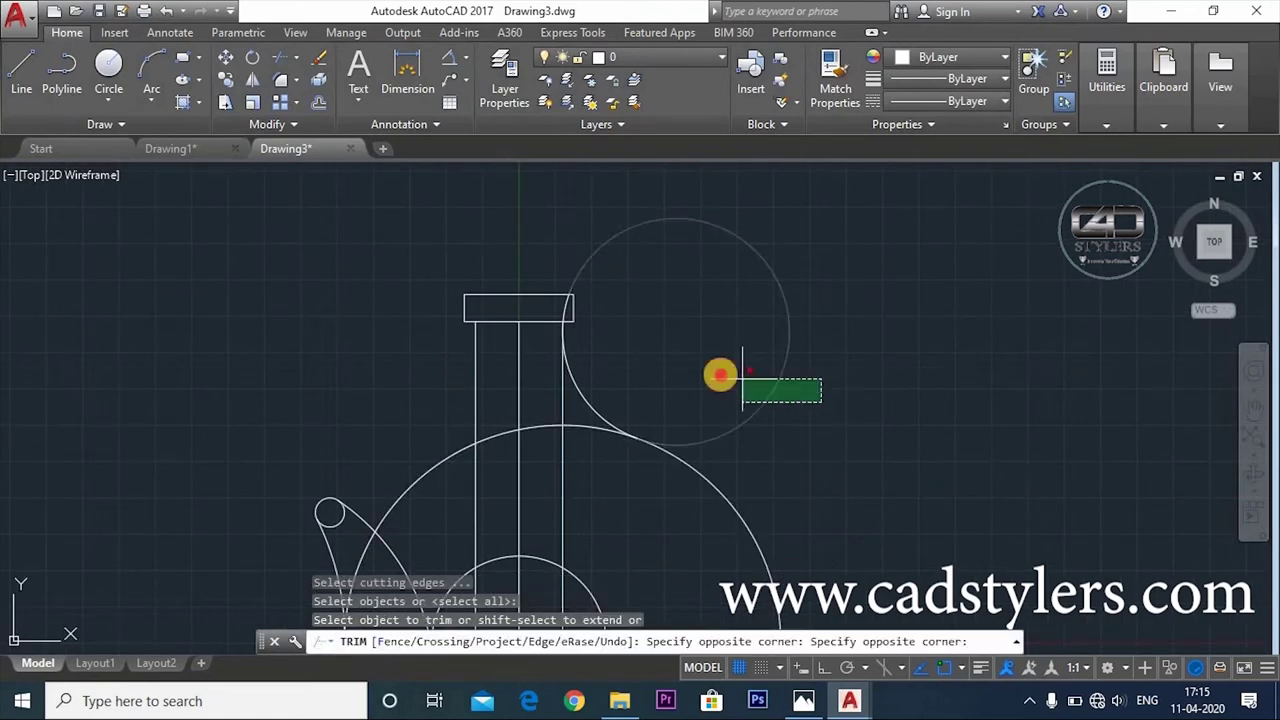
left_click(720, 371)
scroll(565, 318, "up", 4)
left_click(563, 311)
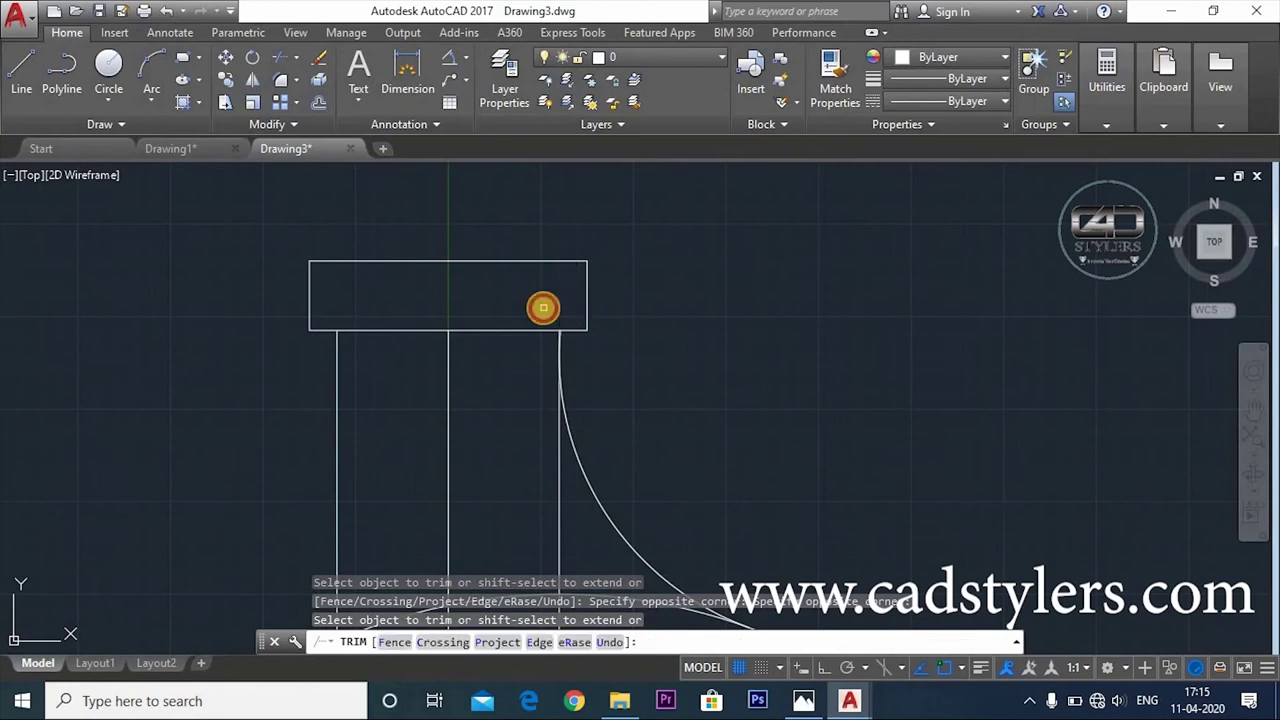
key("Escape")
middle_click_drag(711, 443, 748, 377)
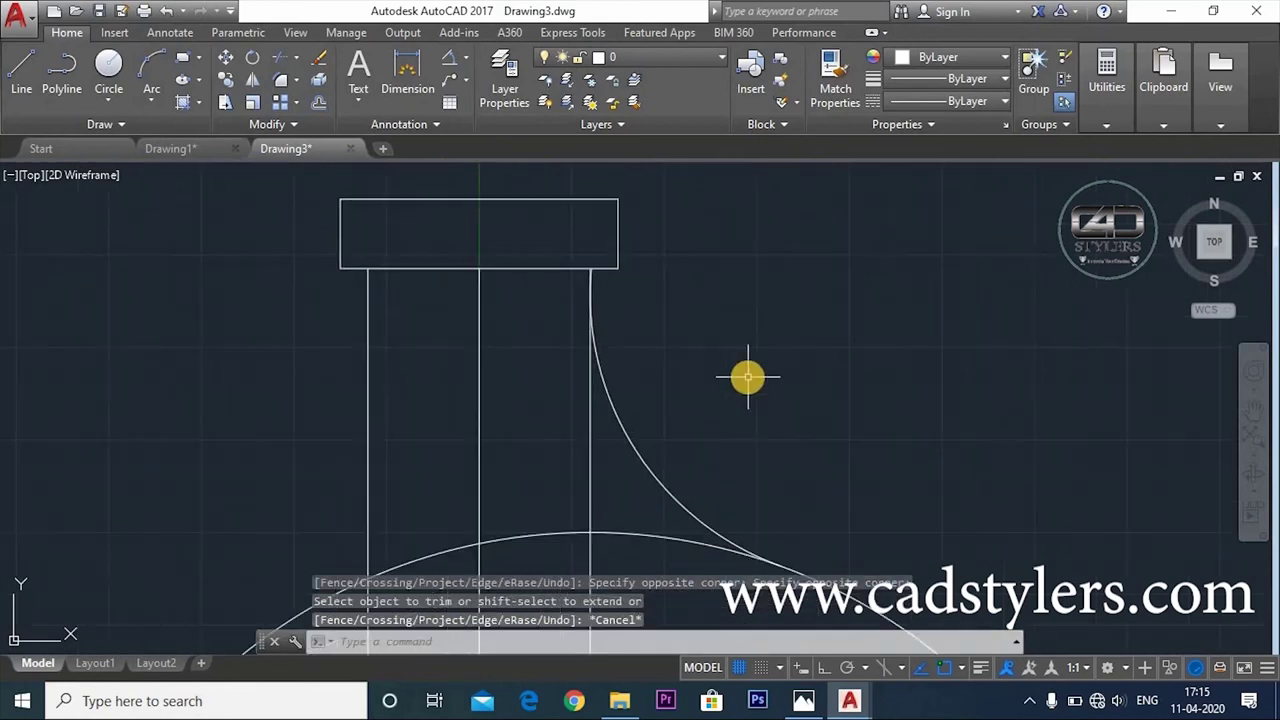
scroll(748, 377, "down", 4)
Compare the neck and circles with the reference image, then start a new circle
left_click(803, 700)
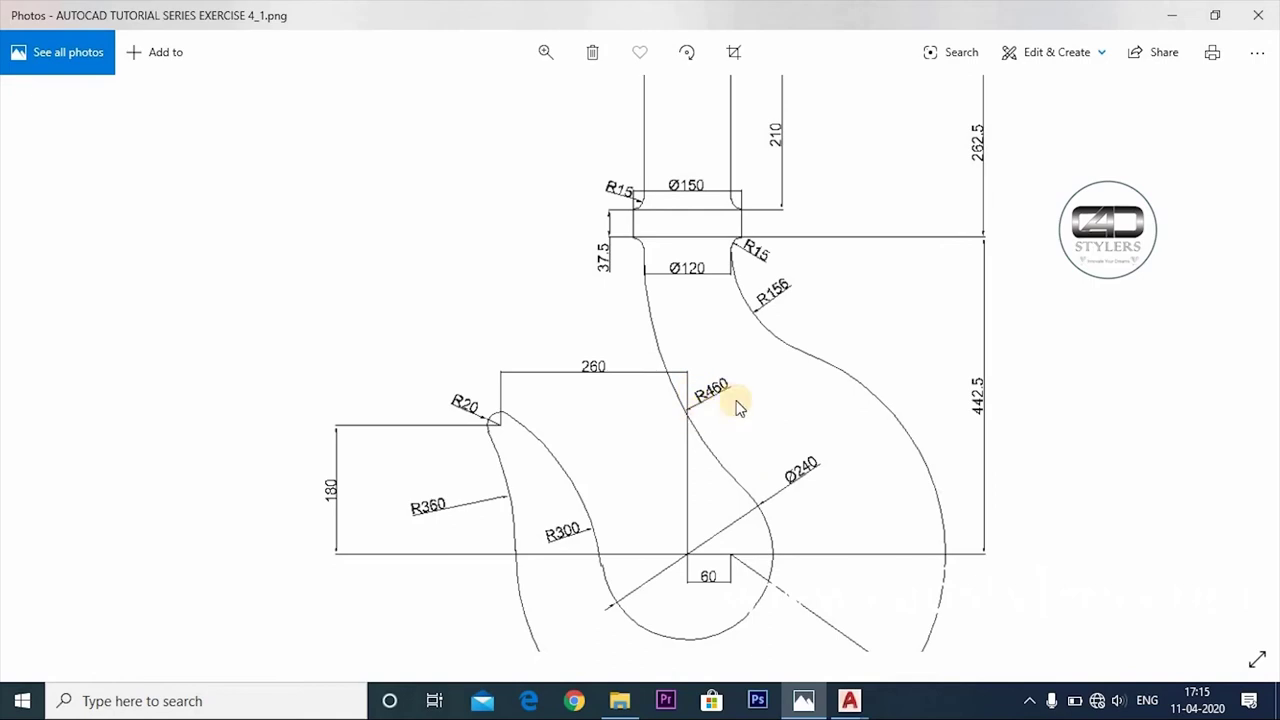
left_click(803, 700)
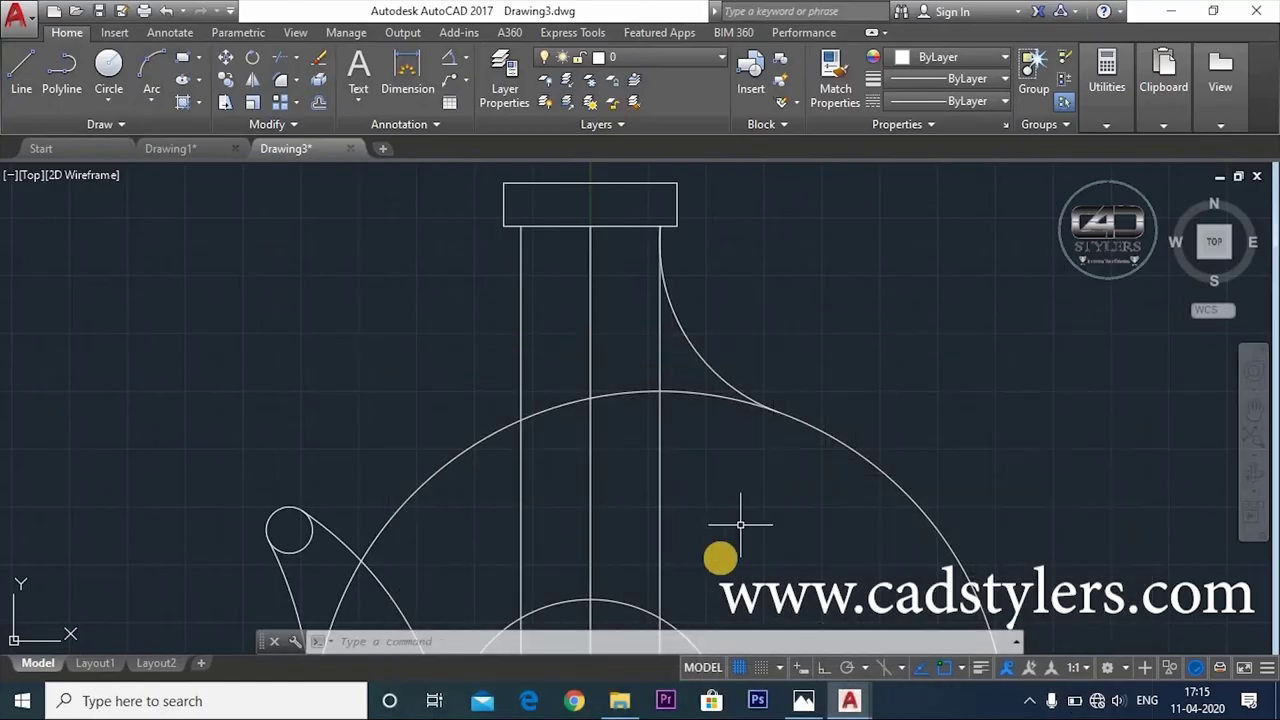
middle_click_drag(723, 553, 743, 373)
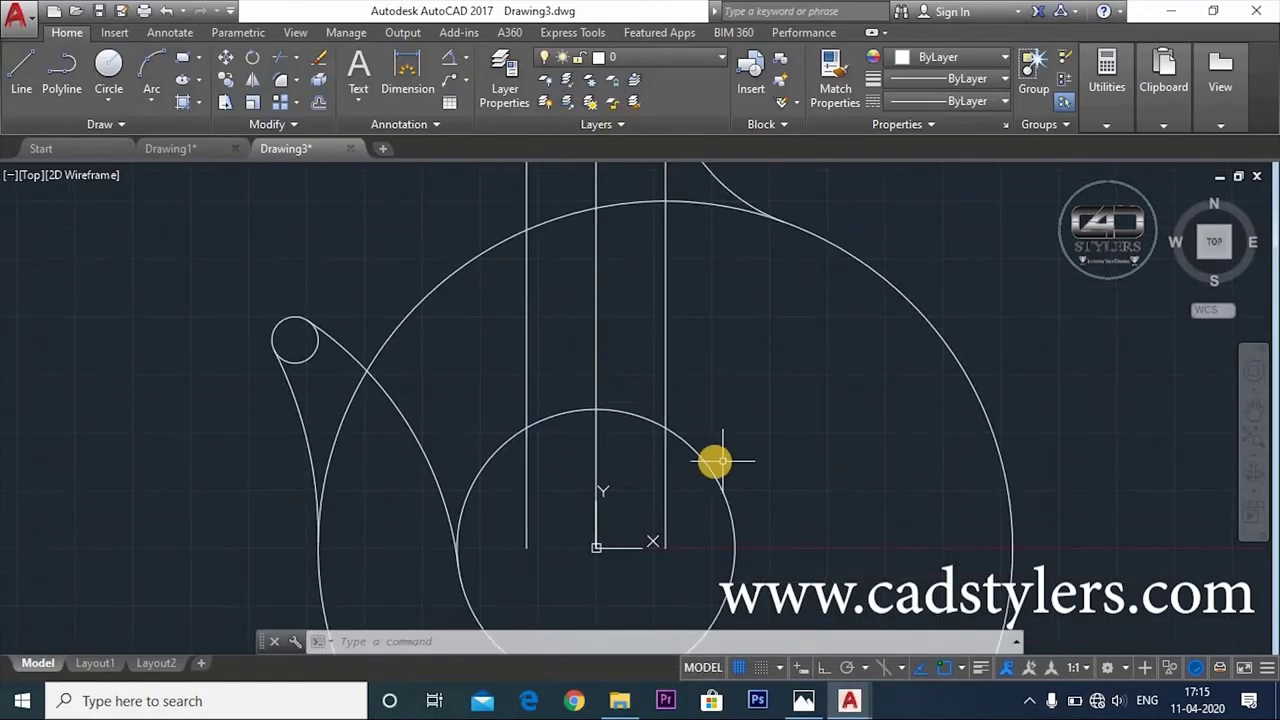
middle_click_drag(736, 462, 720, 598)
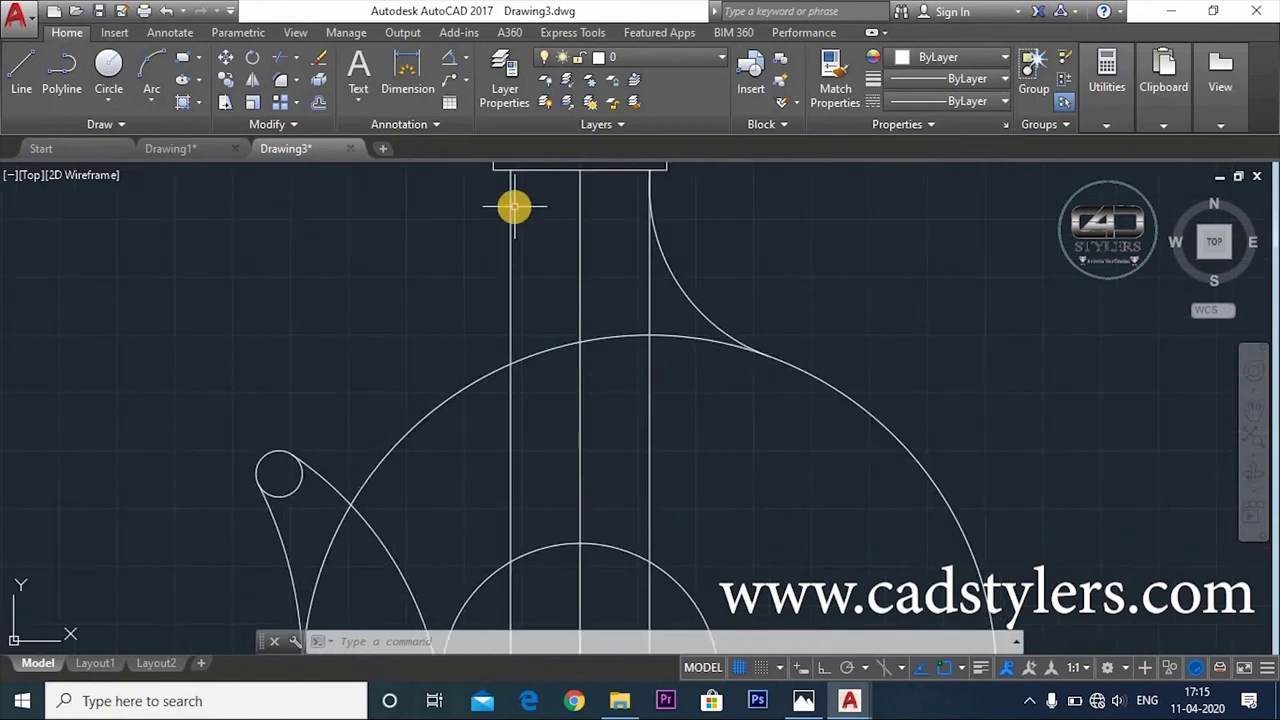
type("c")
key("Return")
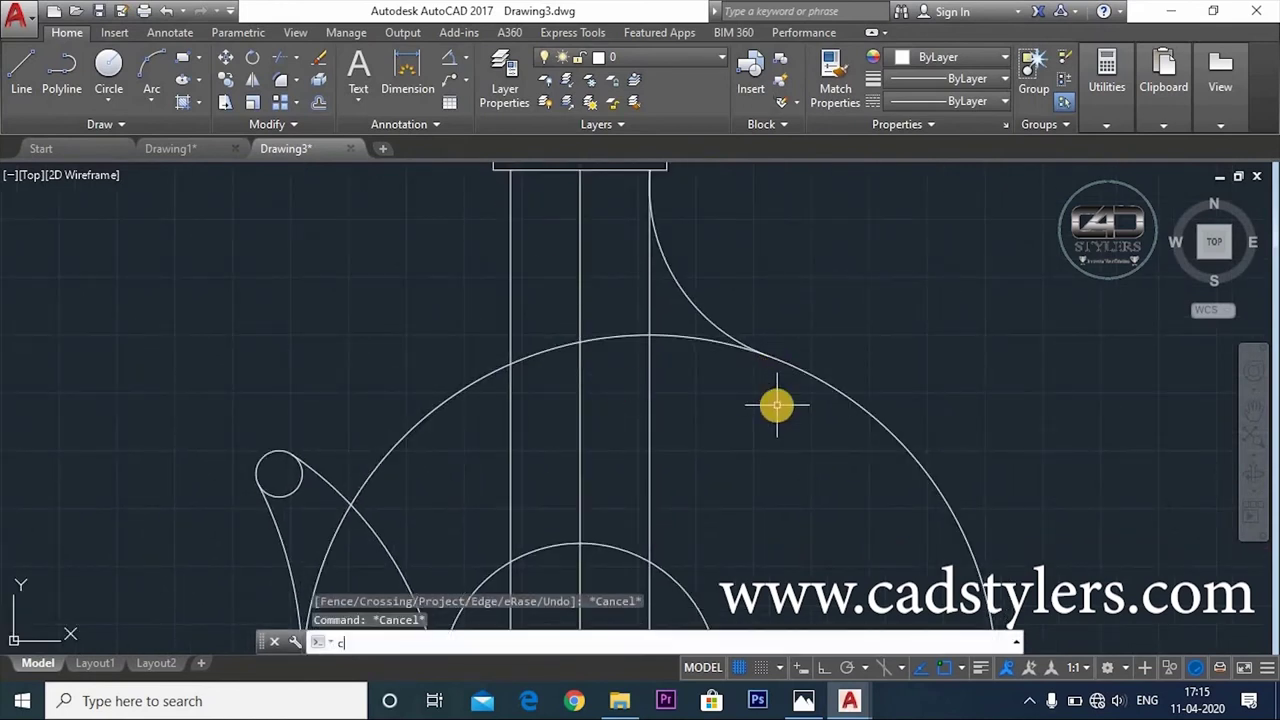
Draw a radius 460 circle tangent to the neck line and the outer circle (TTR)
type("t")
key("Return")
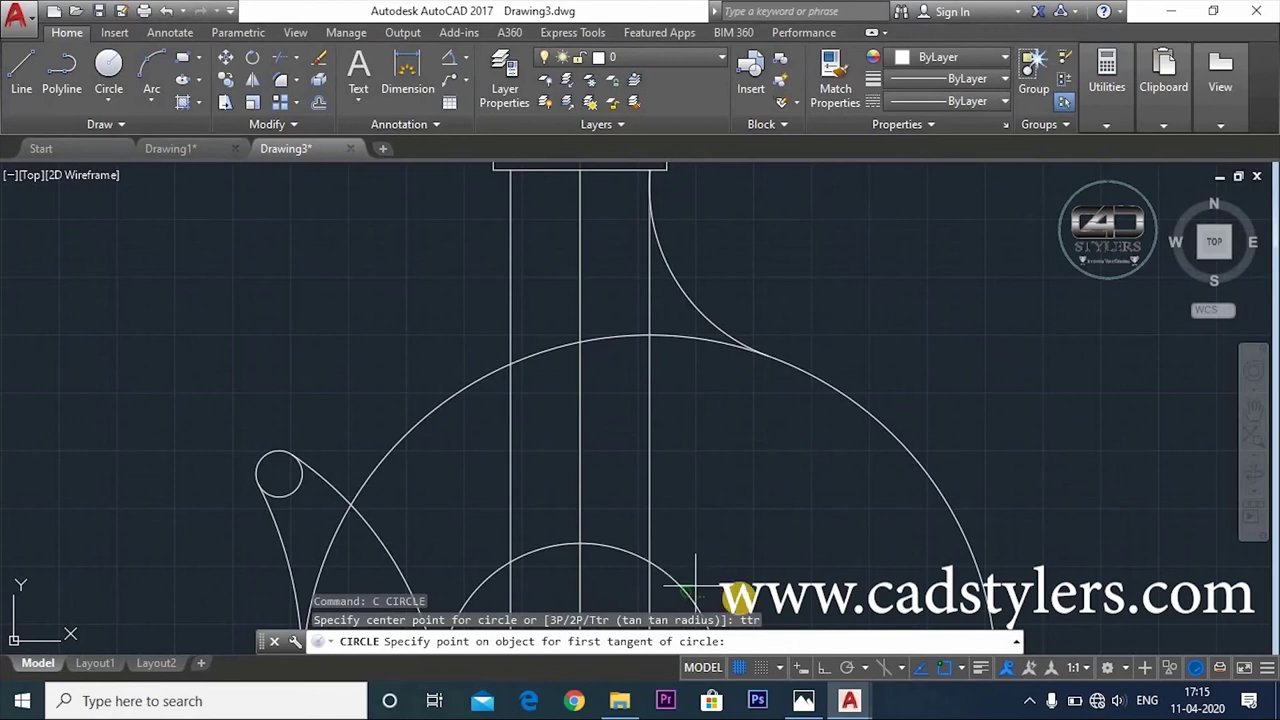
middle_click_drag(738, 598, 700, 444)
left_click(817, 434)
middle_click_drag(700, 400, 700, 564)
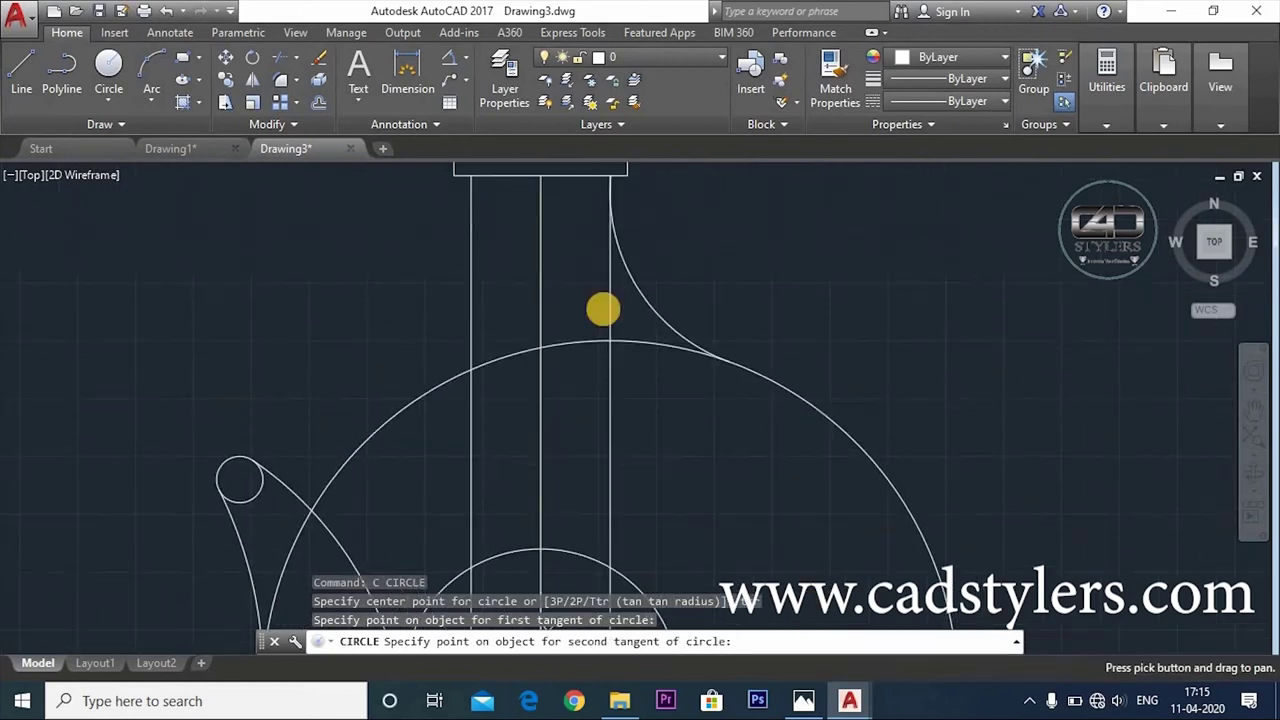
left_click(594, 287)
type("460")
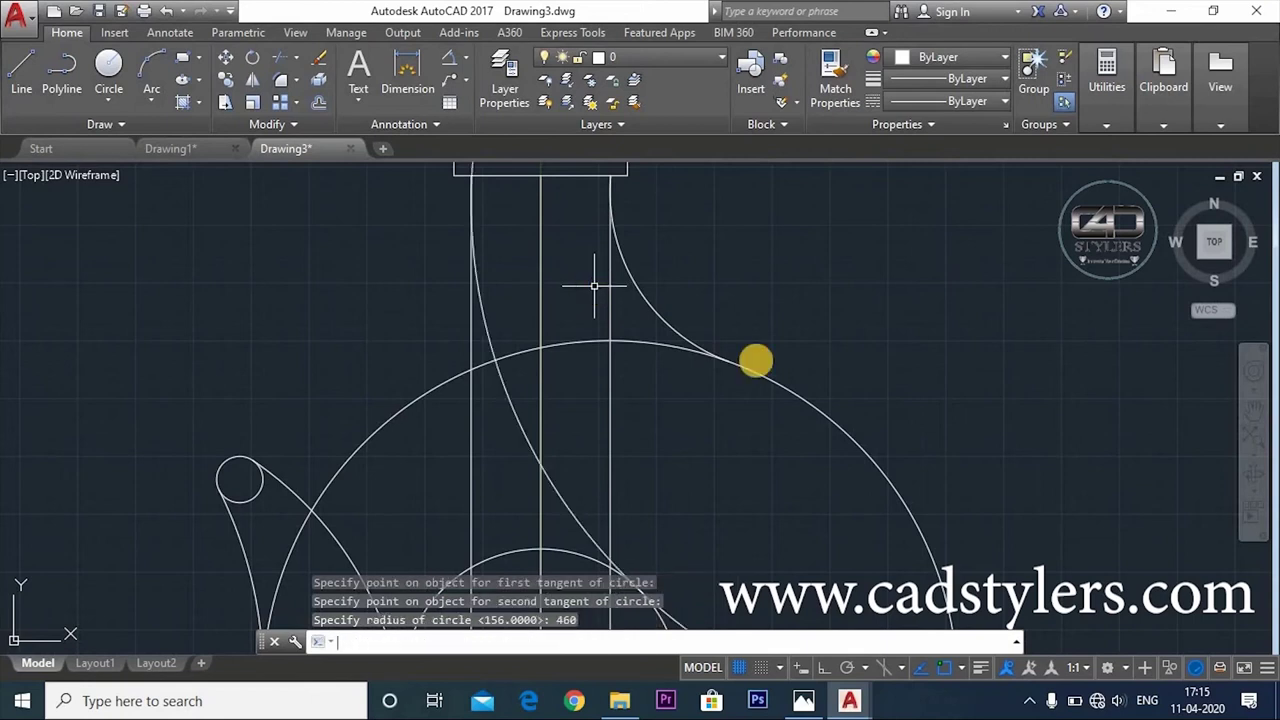
key("Return")
scroll(849, 377, "down", 2)
scroll(870, 400, "down", 2)
key("Escape")
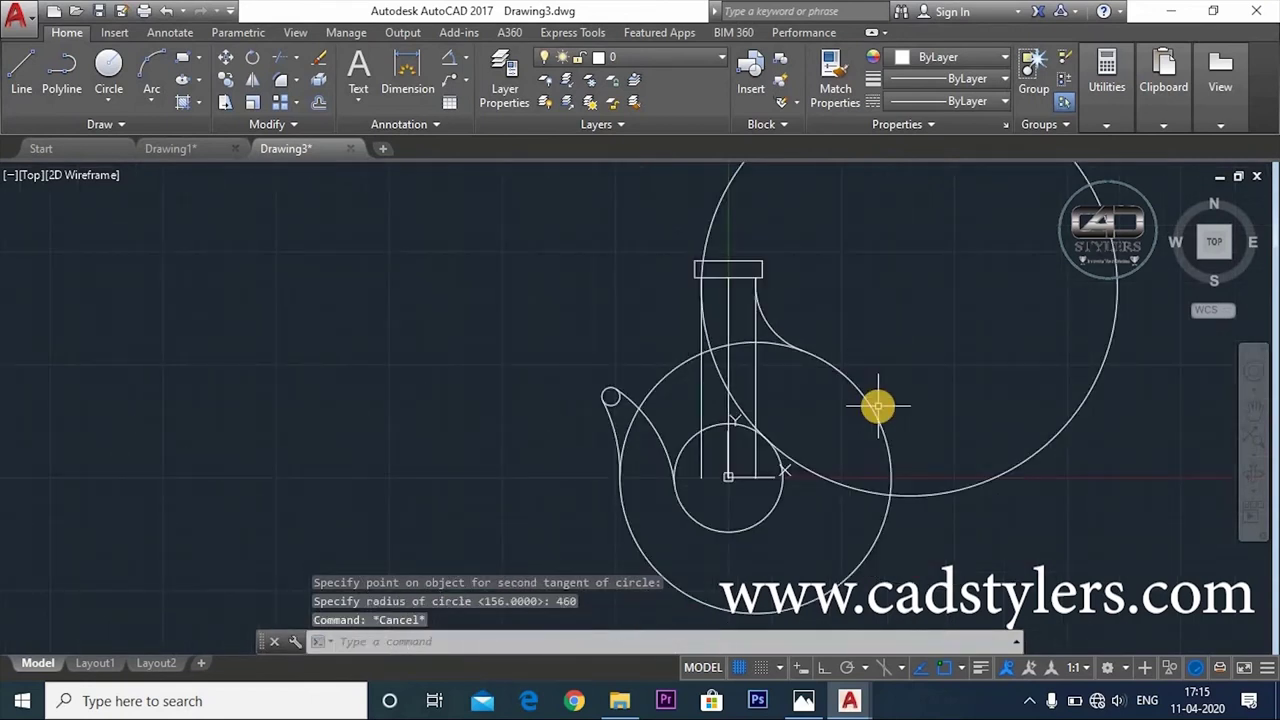
Trim away the R460 circle's stray arc inside the middle circle
type("tr")
key("Return")
key("Return")
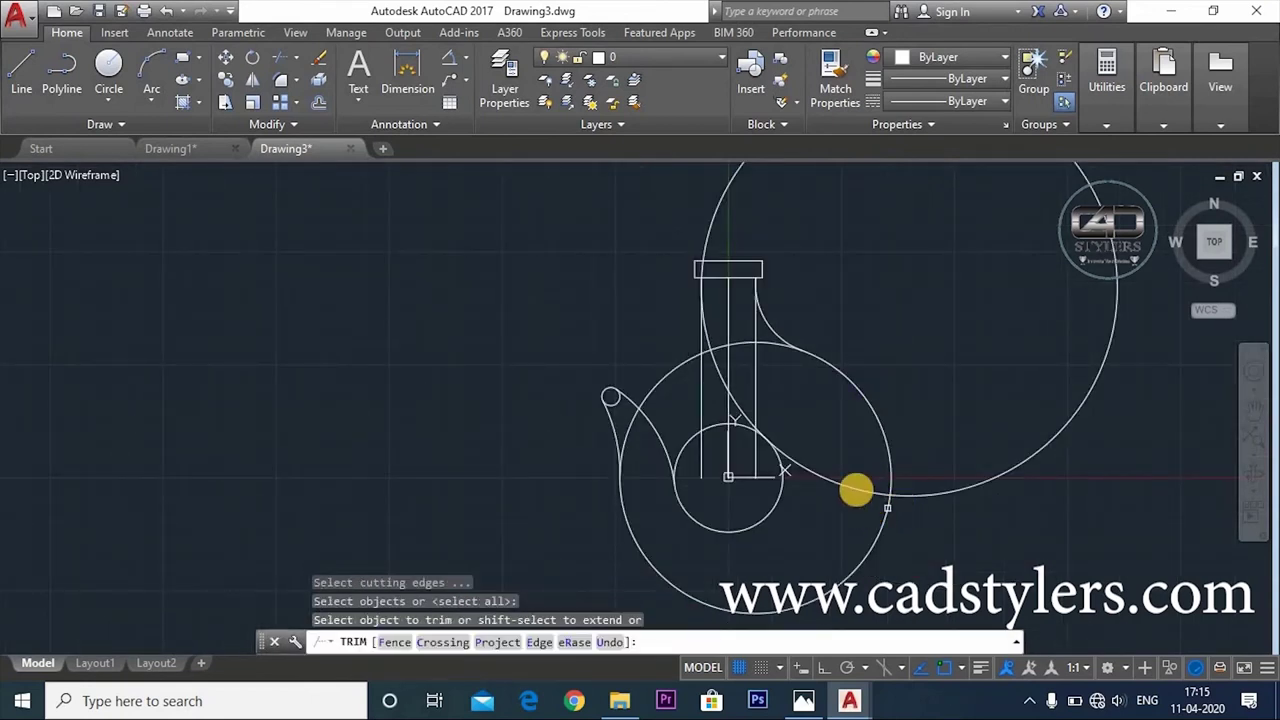
left_click(852, 495)
left_click(958, 452)
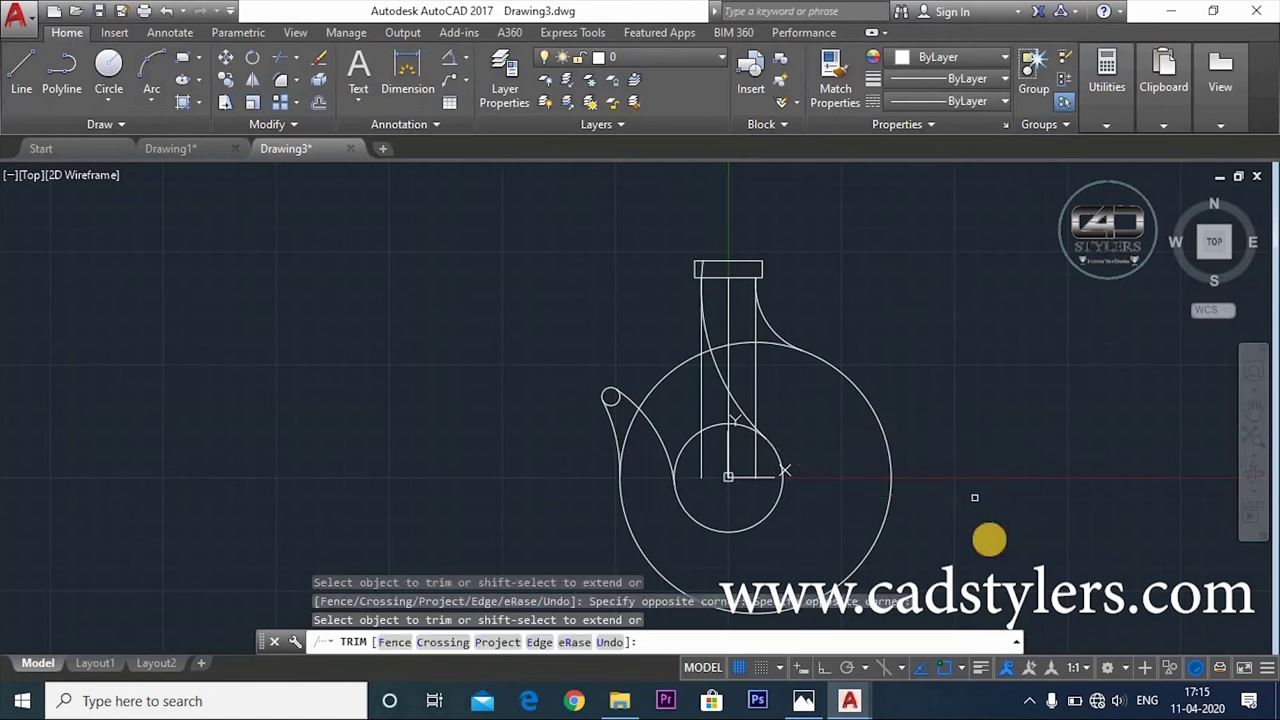
scroll(770, 306, "up", 4)
key("Escape")
scroll(812, 410, "down", 1)
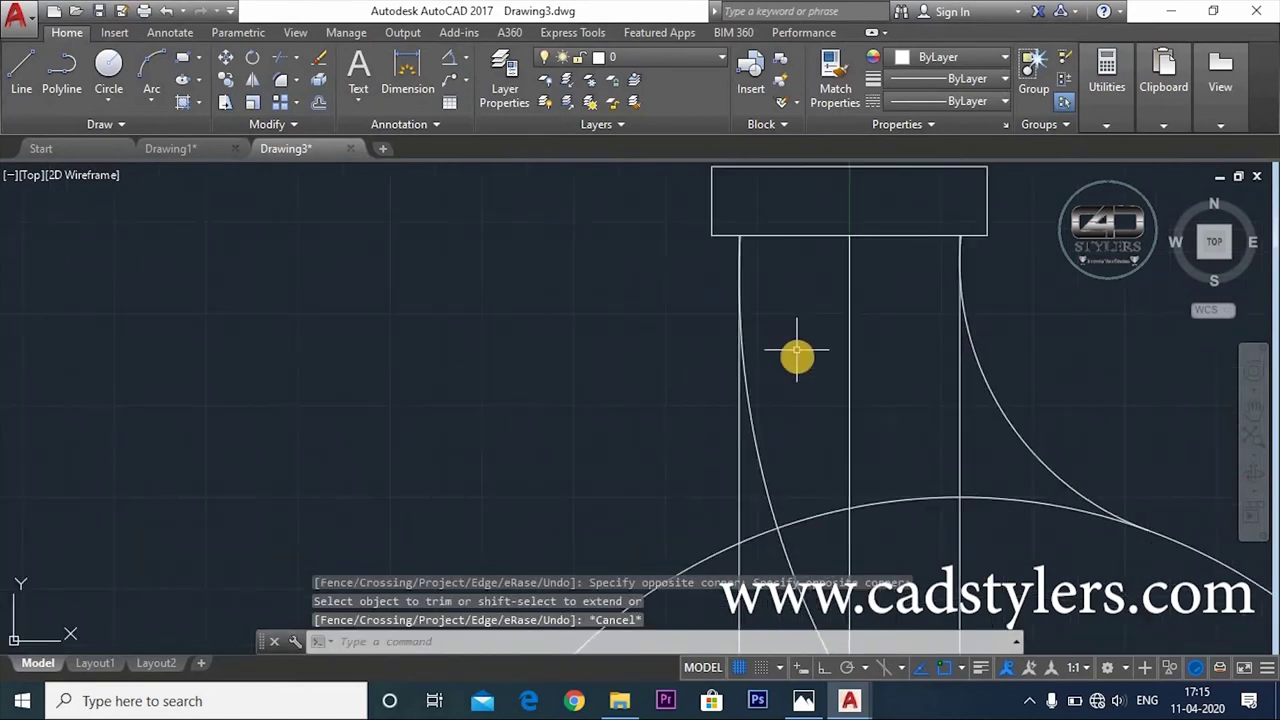
scroll(810, 408, "down", 1)
scroll(817, 406, "down", 1)
scroll(817, 406, "down", 3)
scroll(824, 410, "up", 2)
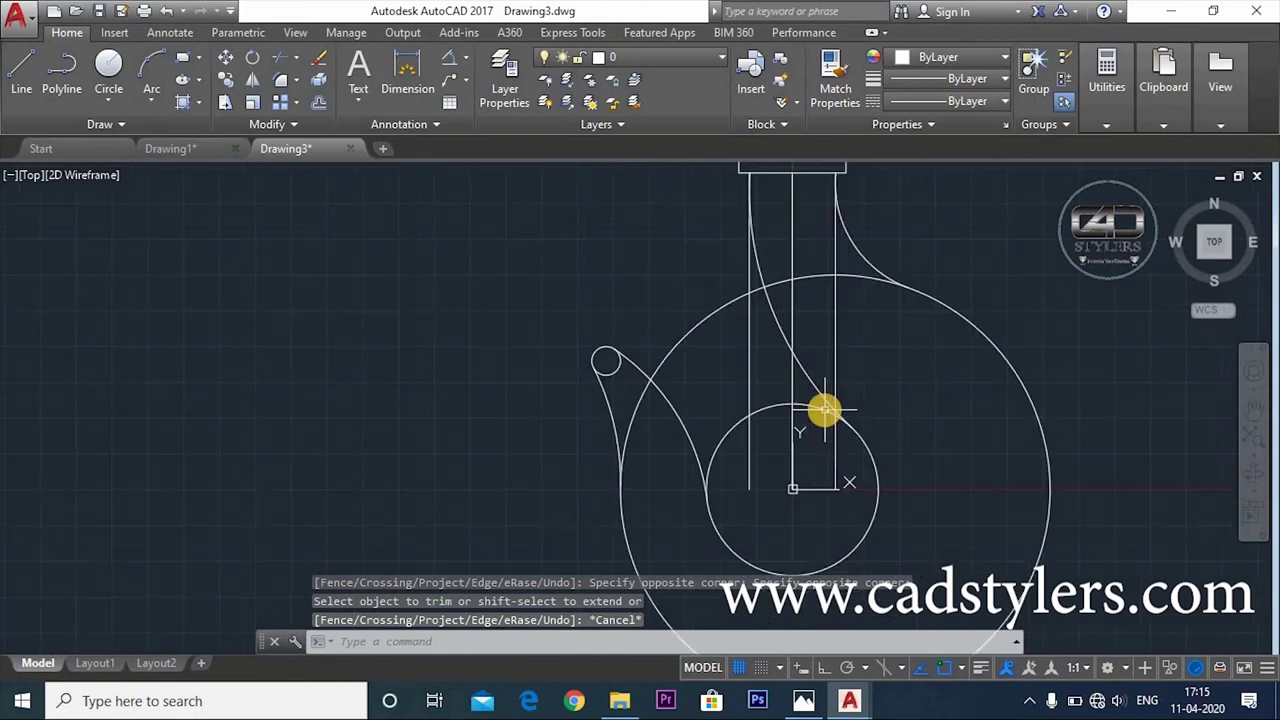
middle_click_drag(823, 410, 808, 456)
Erase the vertical centre line and the right vertical neck line
key("Escape")
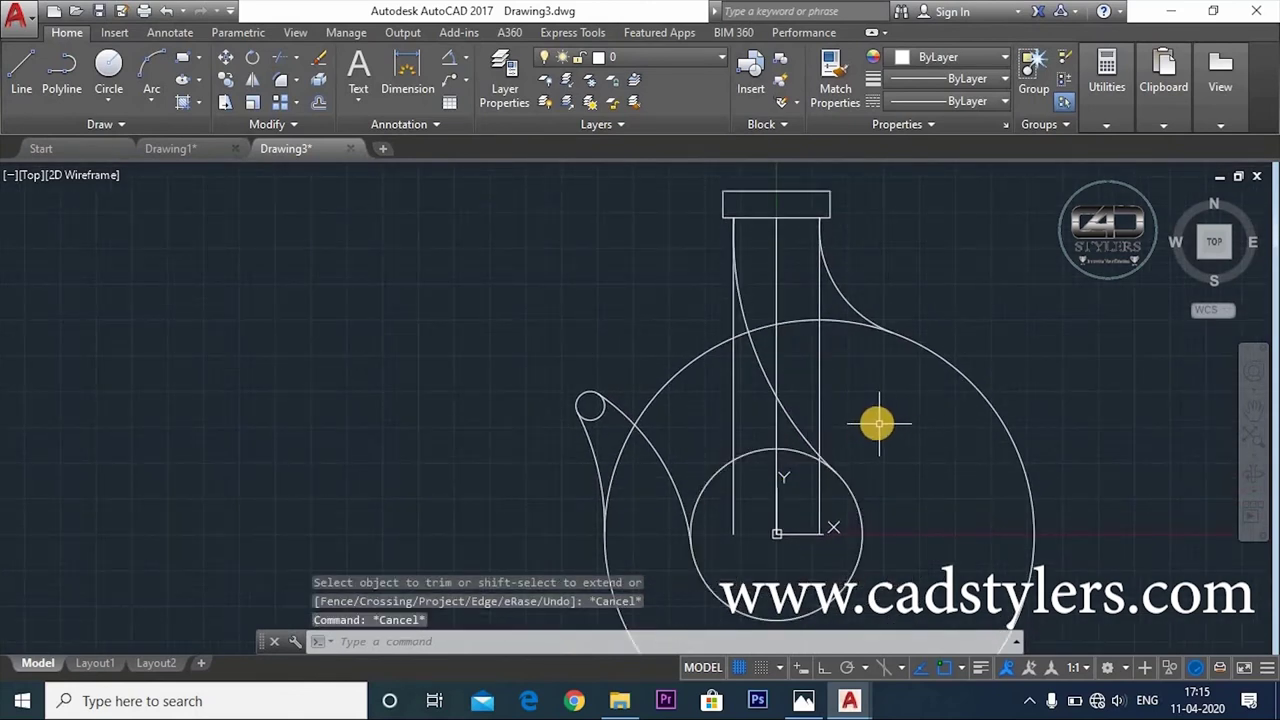
left_click(778, 368)
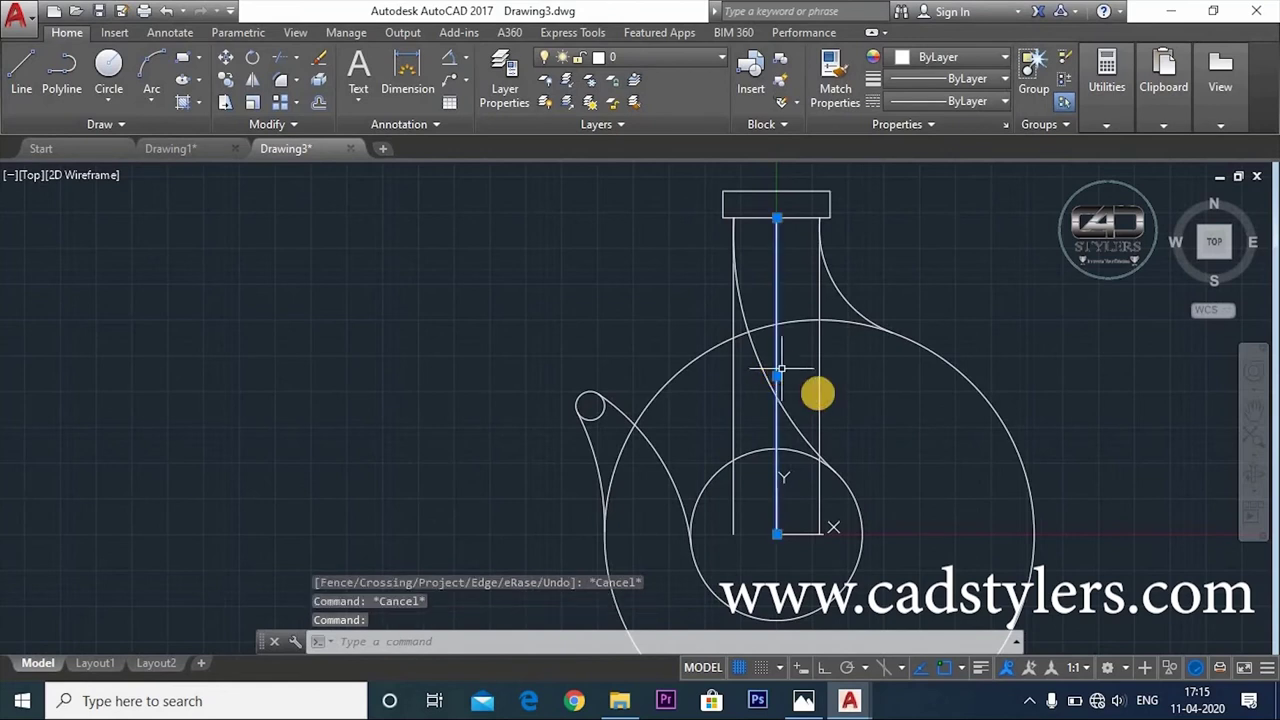
key("Delete")
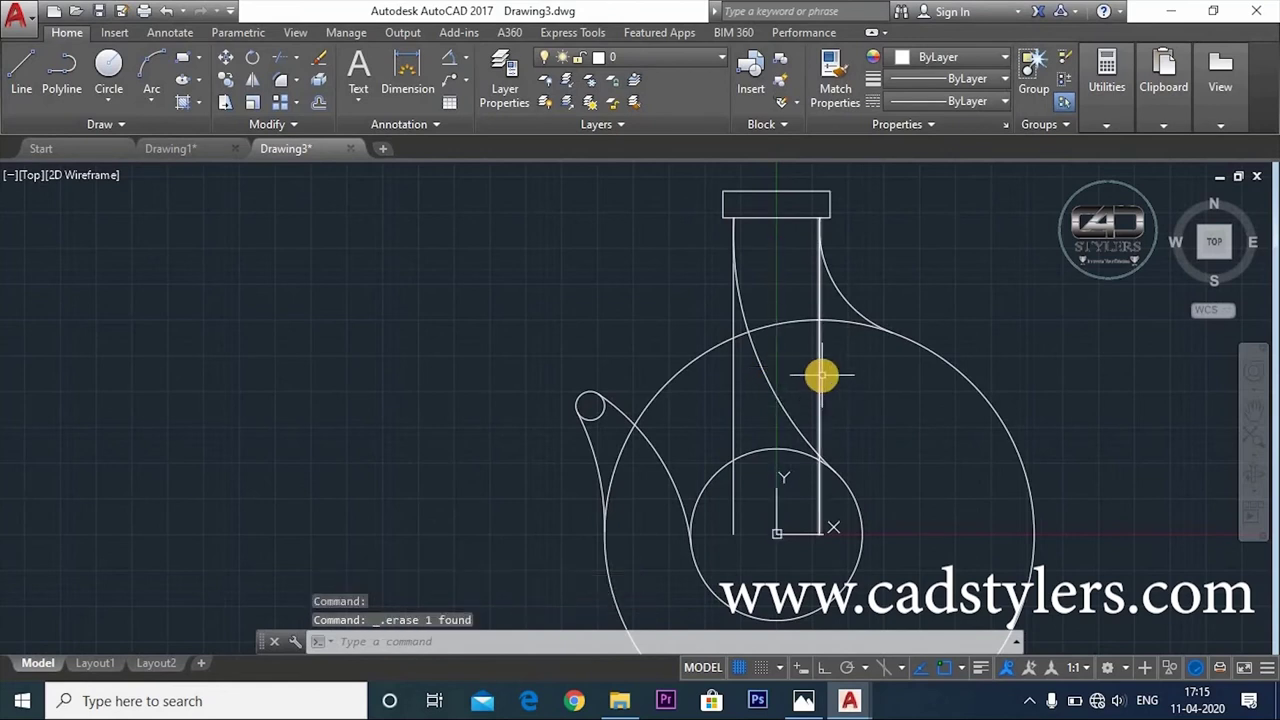
left_click(823, 375)
key("Delete")
mouse_move(823, 375)
middle_mouse_down()
mouse_move(839, 470)
mouse_move(829, 383)
middle_mouse_up()
Trim the inner circle's top arc between the neck lines
key("Escape")
type("tr")
key("Return")
key("Return")
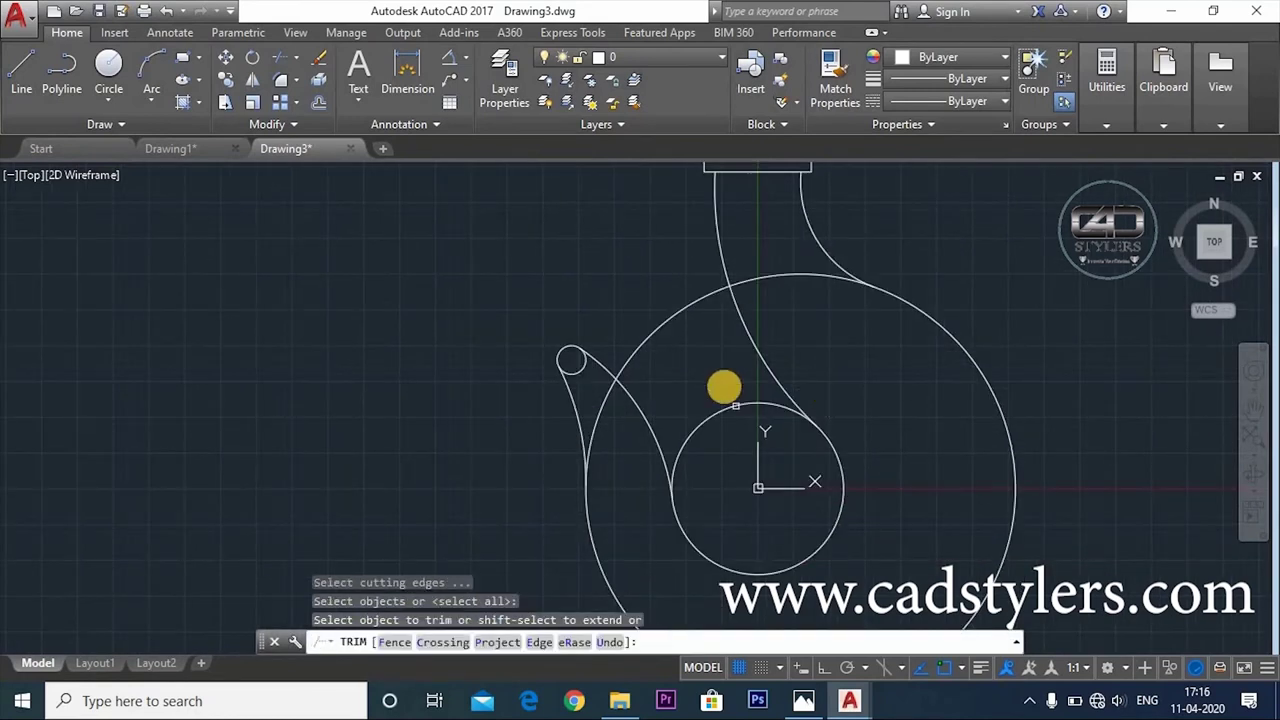
left_click(735, 405)
left_click(727, 447)
key("Escape")
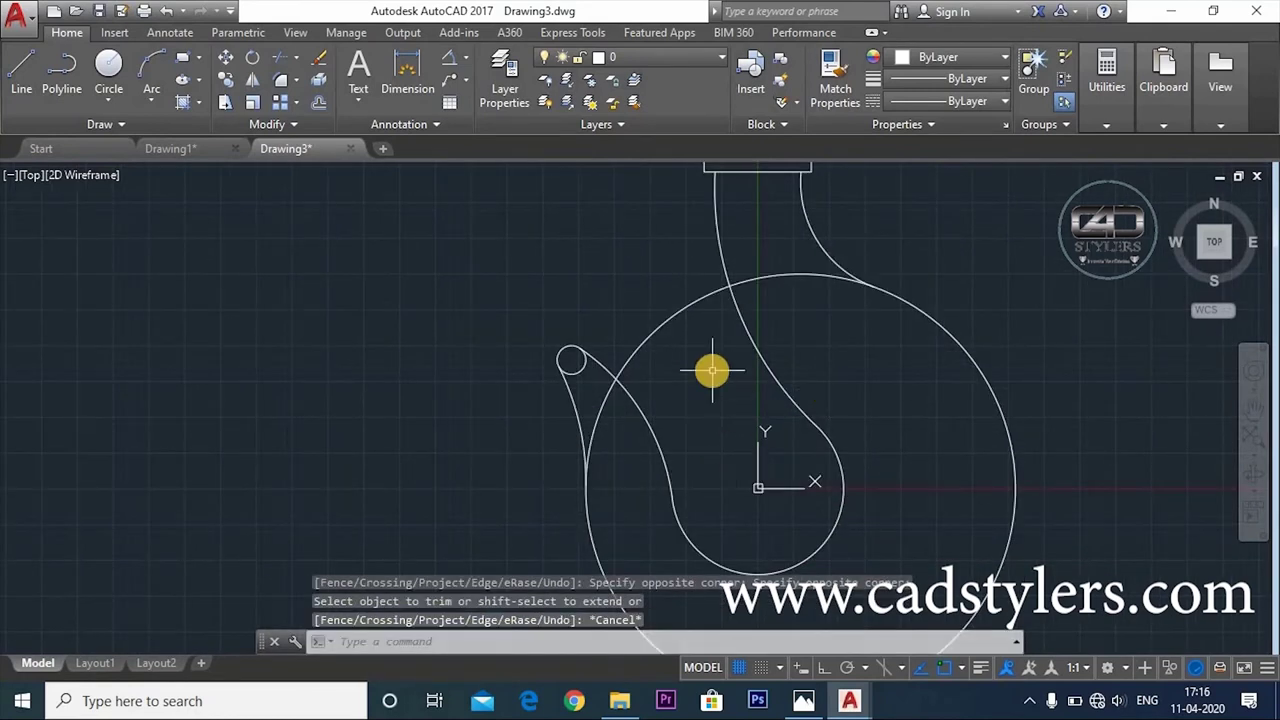
Attempt a trim near the teardrop, then view the whole hook against the reference
type("tr")
key("Return")
key("Return")
left_click(608, 430)
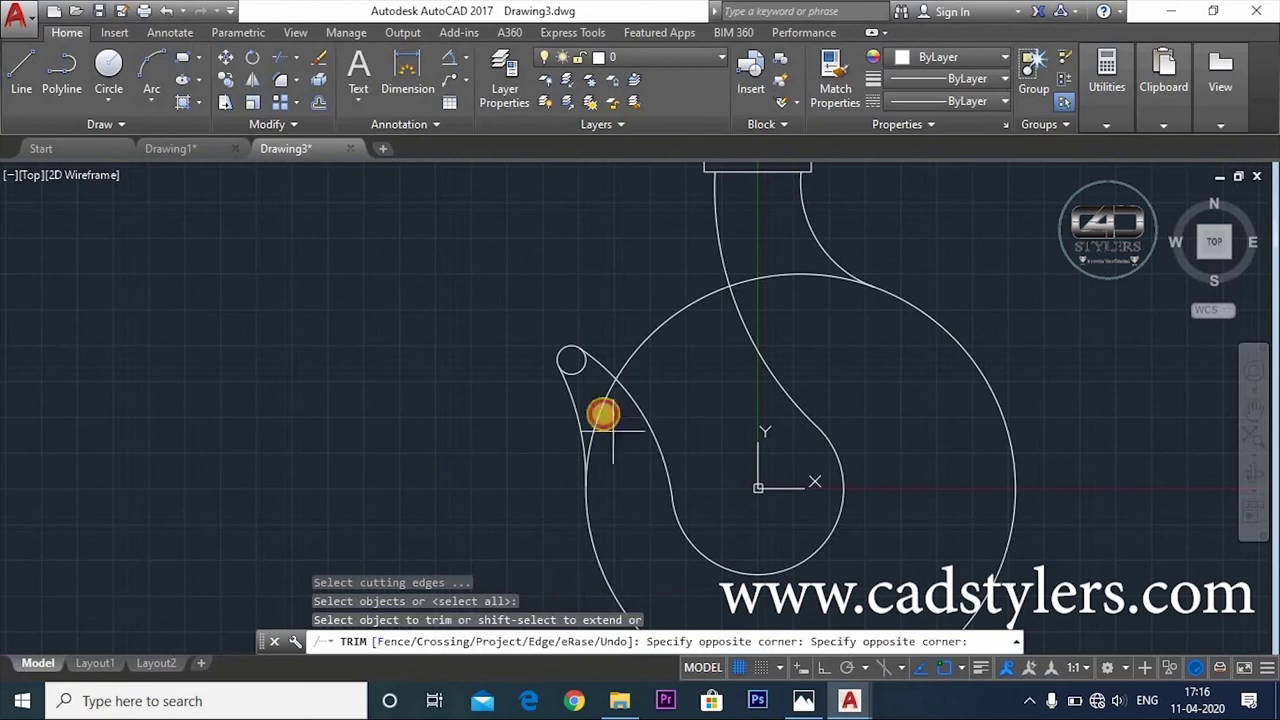
left_click(597, 405)
key("Escape")
scroll(599, 404, "down", 2)
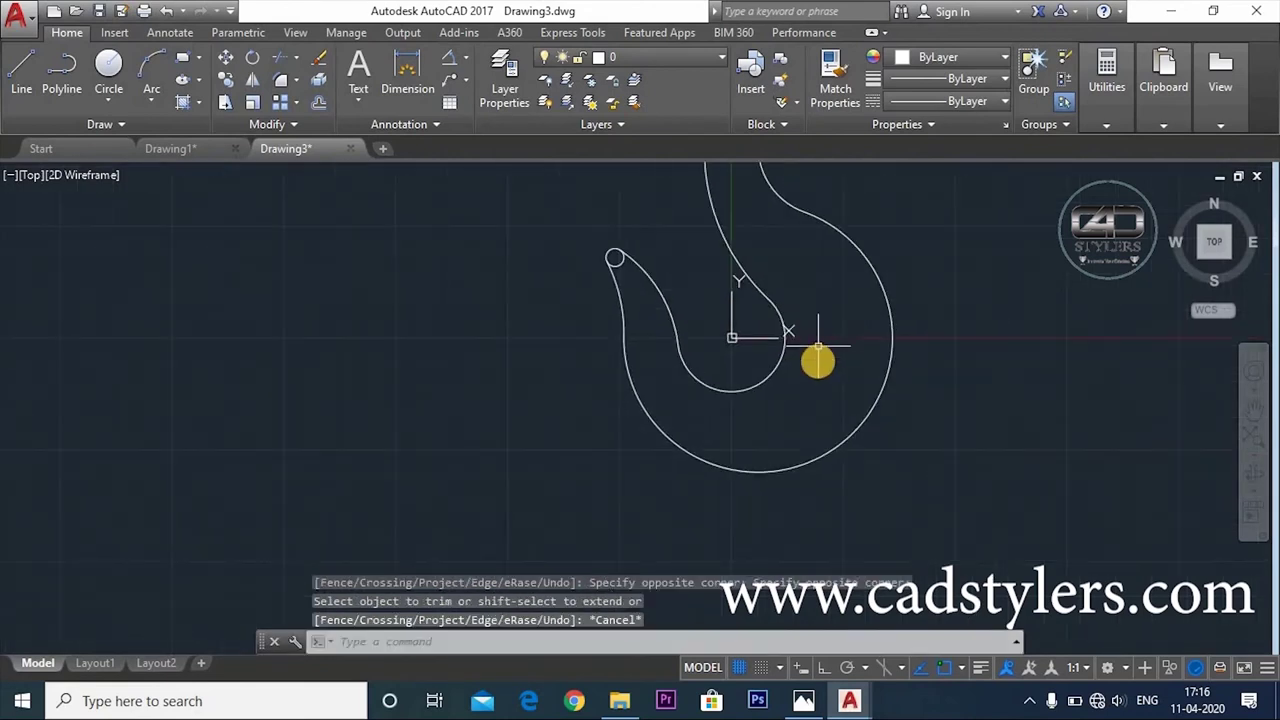
middle_click_drag(820, 363, 789, 471)
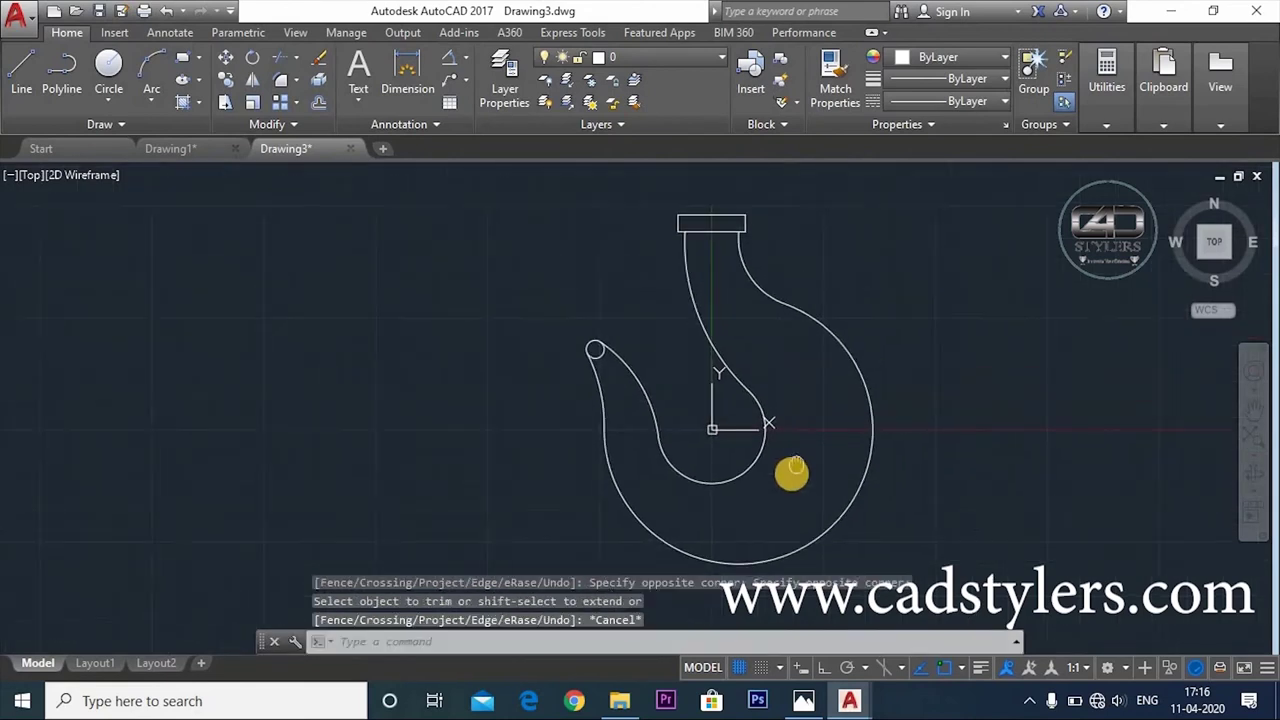
left_click(801, 700)
scroll(659, 331, "up", 2)
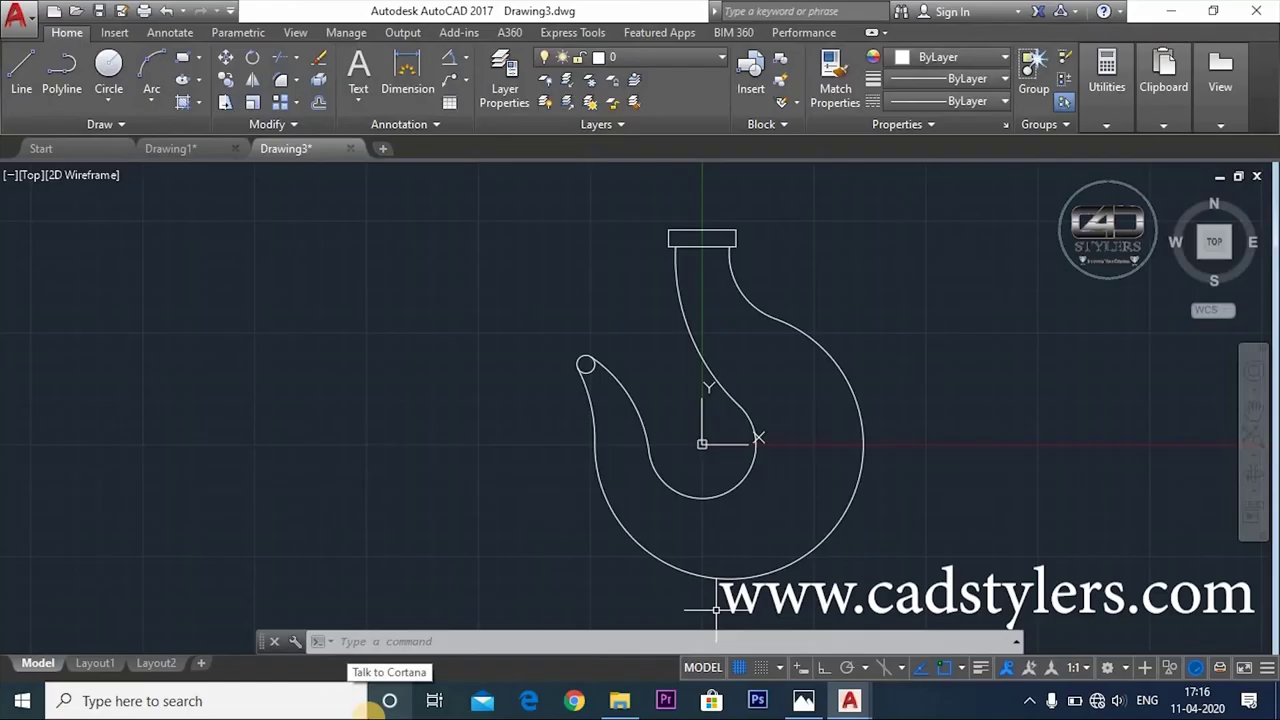
Fillet the corner between the top block edge and the hook's right curve with radius 15
type("f")
key("Return")
type("r")
key("Return")
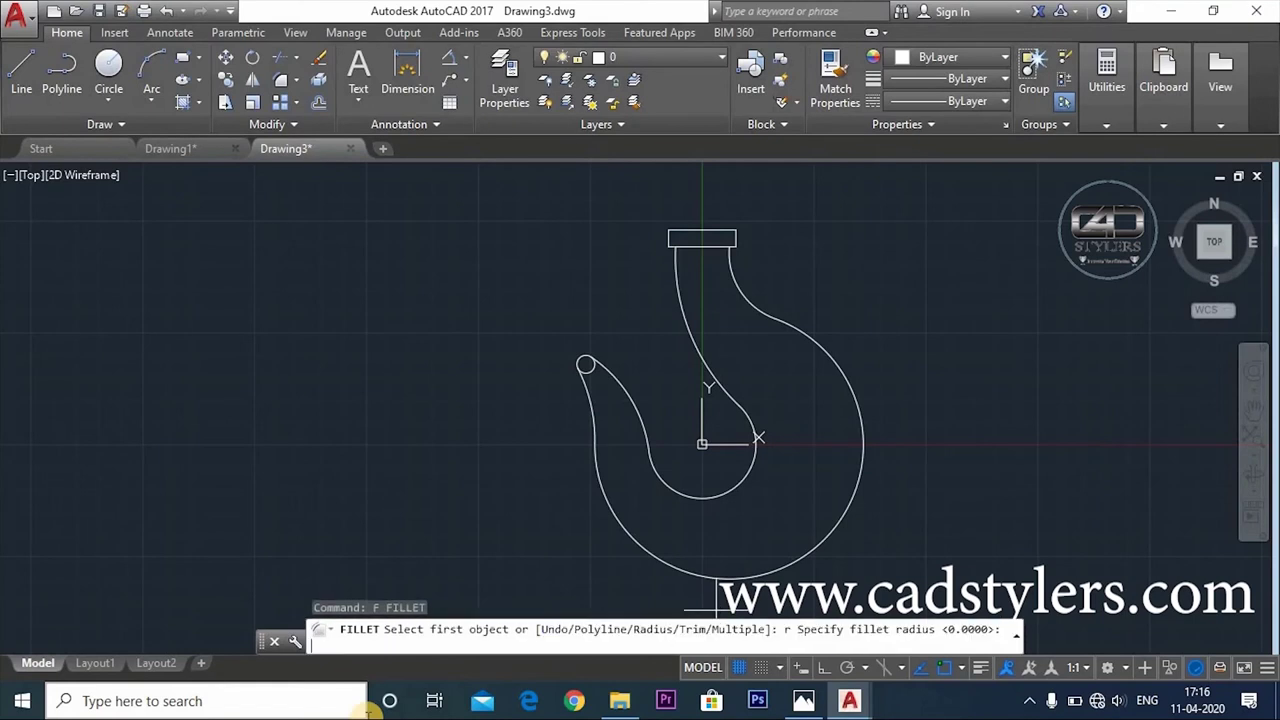
key("Return")
type("m")
key("Return")
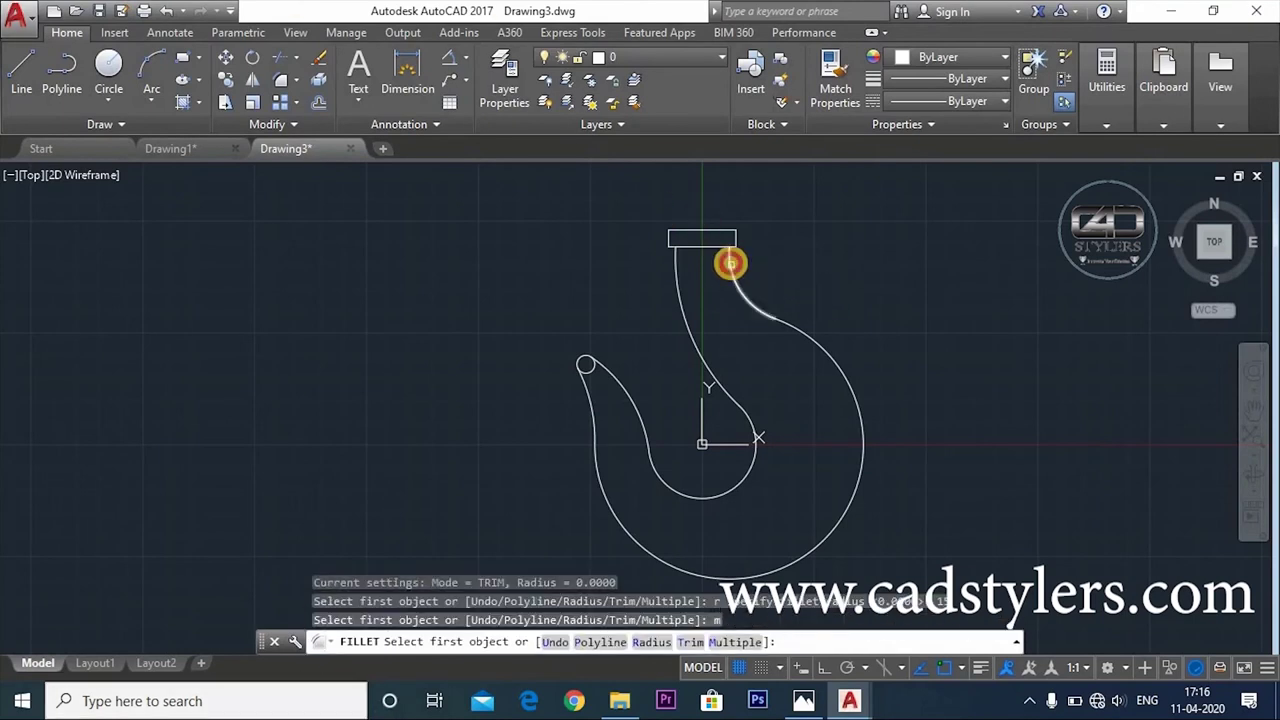
left_click(731, 263)
scroll(740, 245, "up", 3)
left_click(751, 223)
scroll(771, 269, "down", 2)
scroll(786, 295, "down", 1)
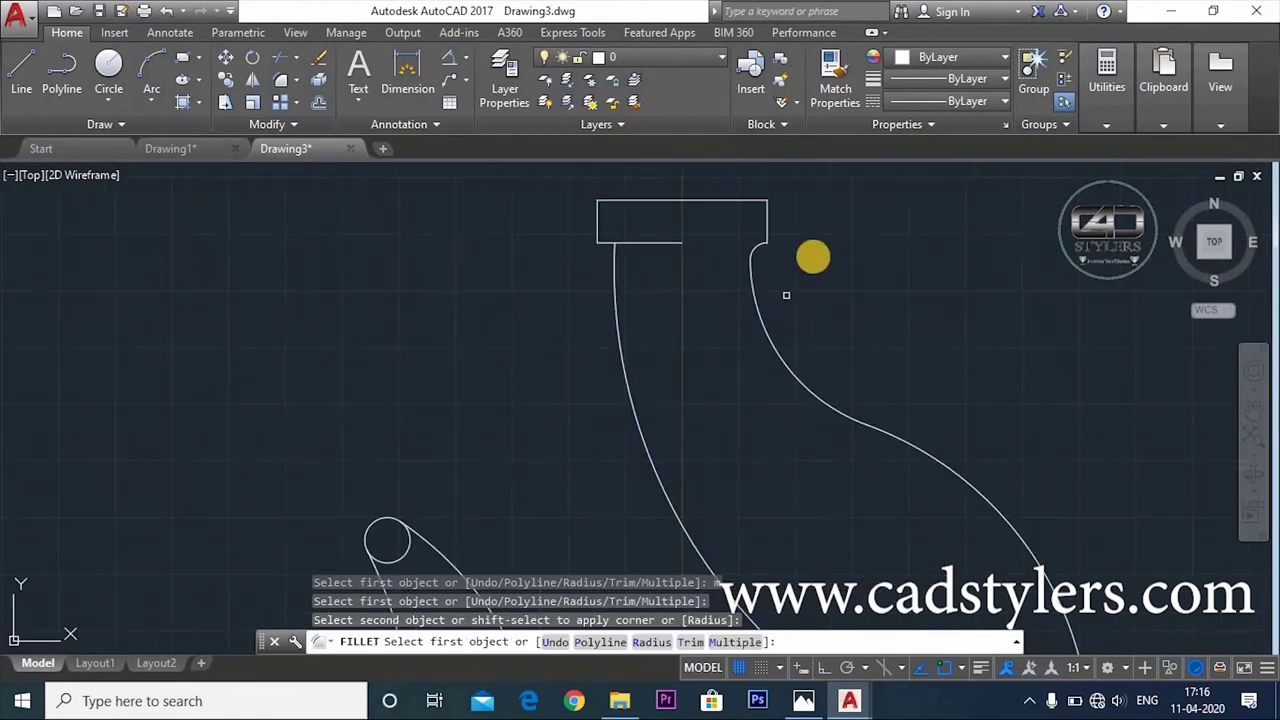
left_click(803, 700)
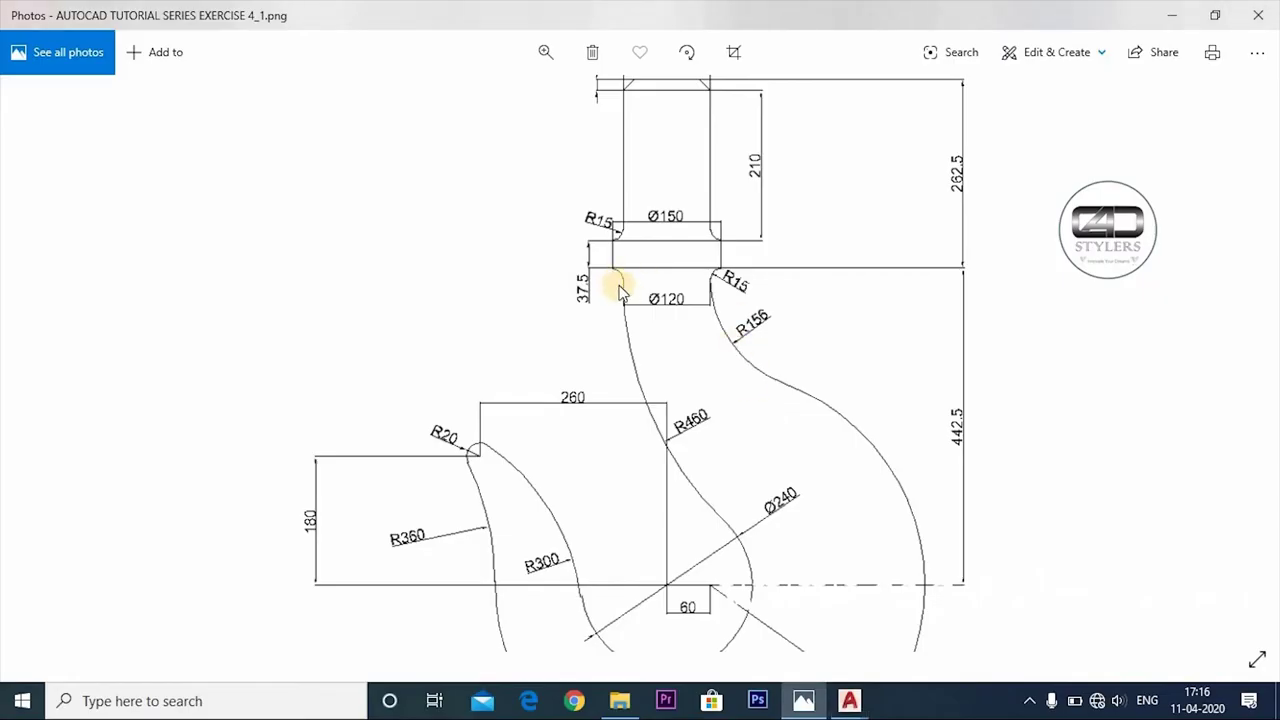
Cancel the unfinished fillet and an aborted line in the AutoCAD drawing
left_click(803, 690)
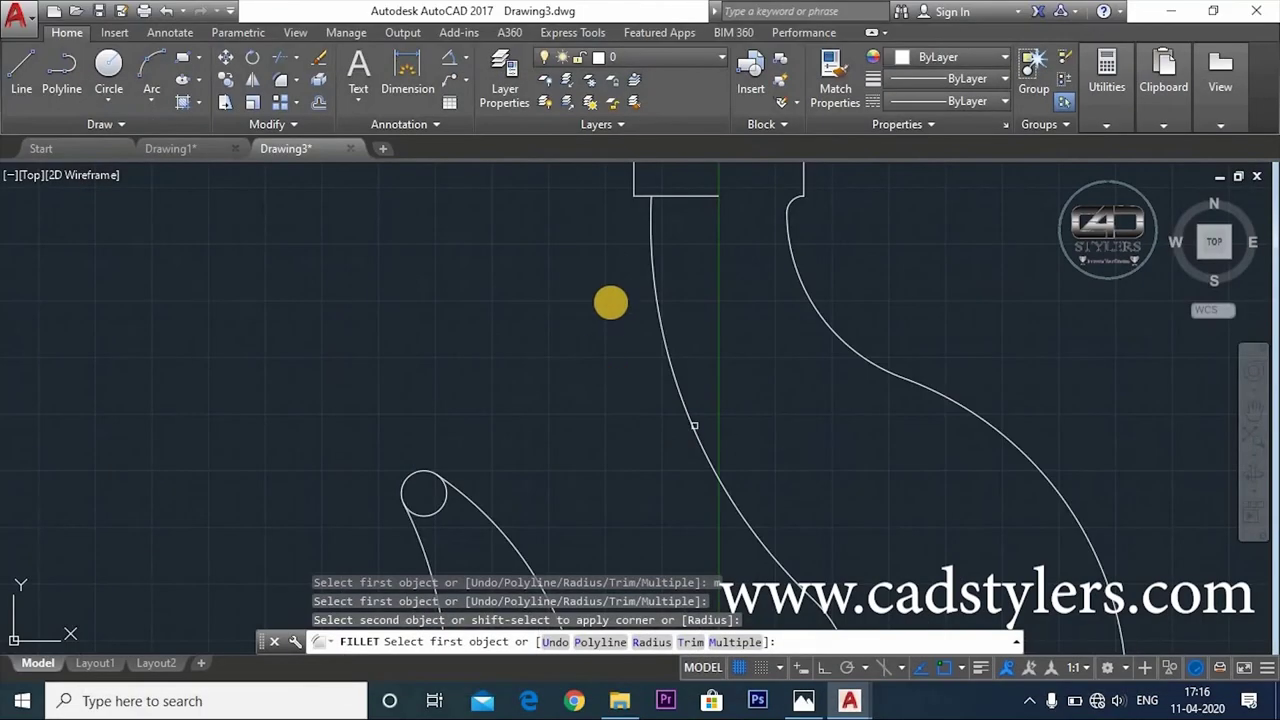
key("Escape")
type("l")
key("Return")
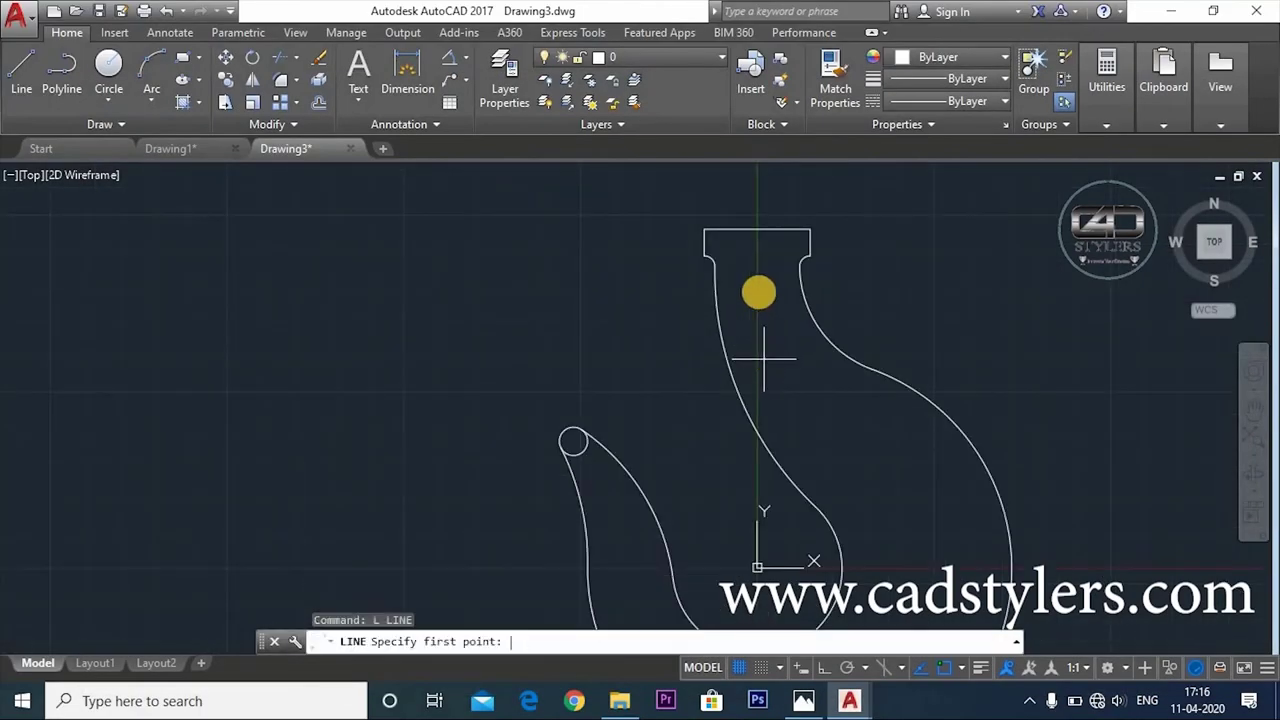
scroll(694, 263, "up", 5)
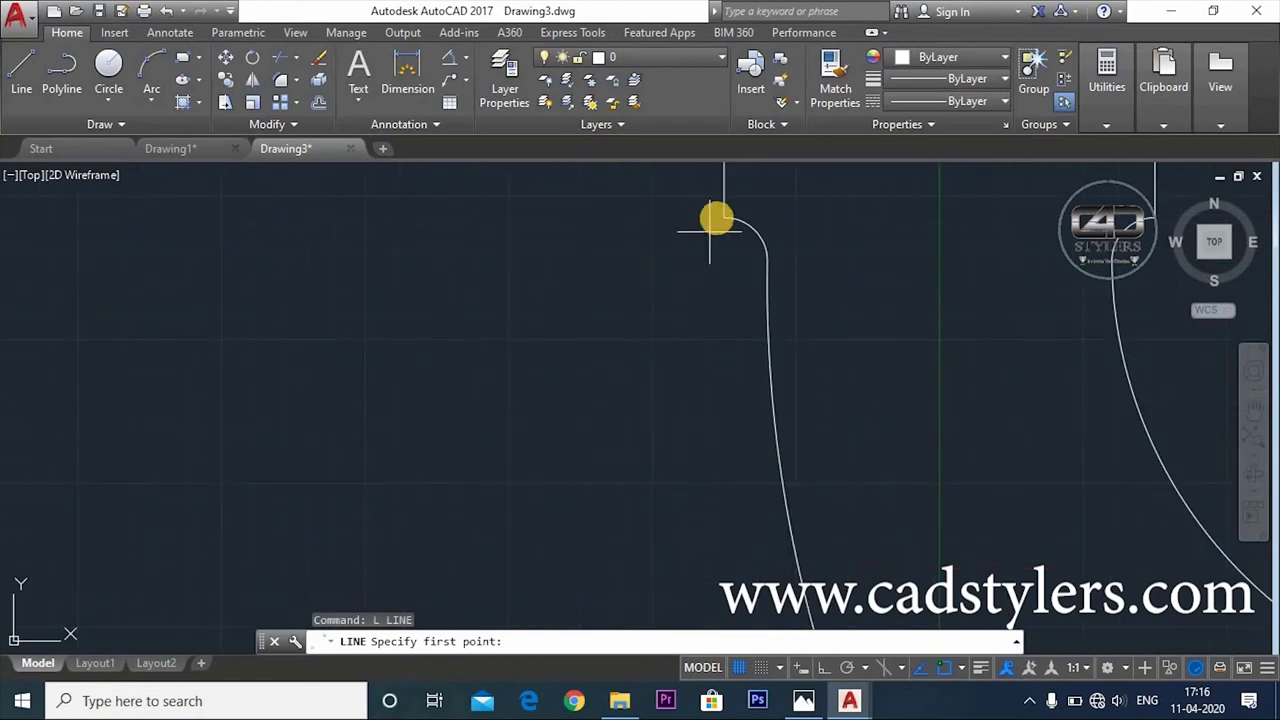
left_click(714, 214)
key("Escape")
scroll(714, 214, "down", 5)
Zoom the reference onto the Ø120 and R15 neck dimensions, then minimize Photos
left_click(803, 700)
scroll(651, 316, "up", 2)
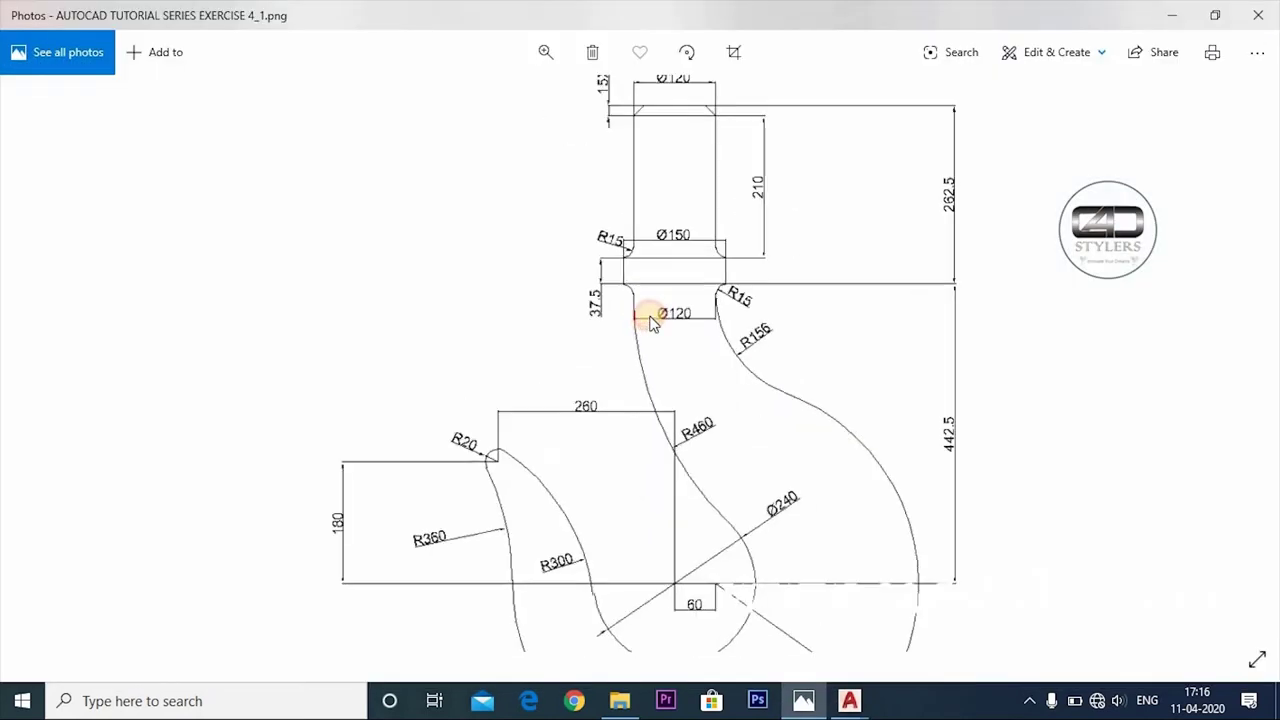
scroll(651, 314, "up", 1)
scroll(680, 368, "up", 1)
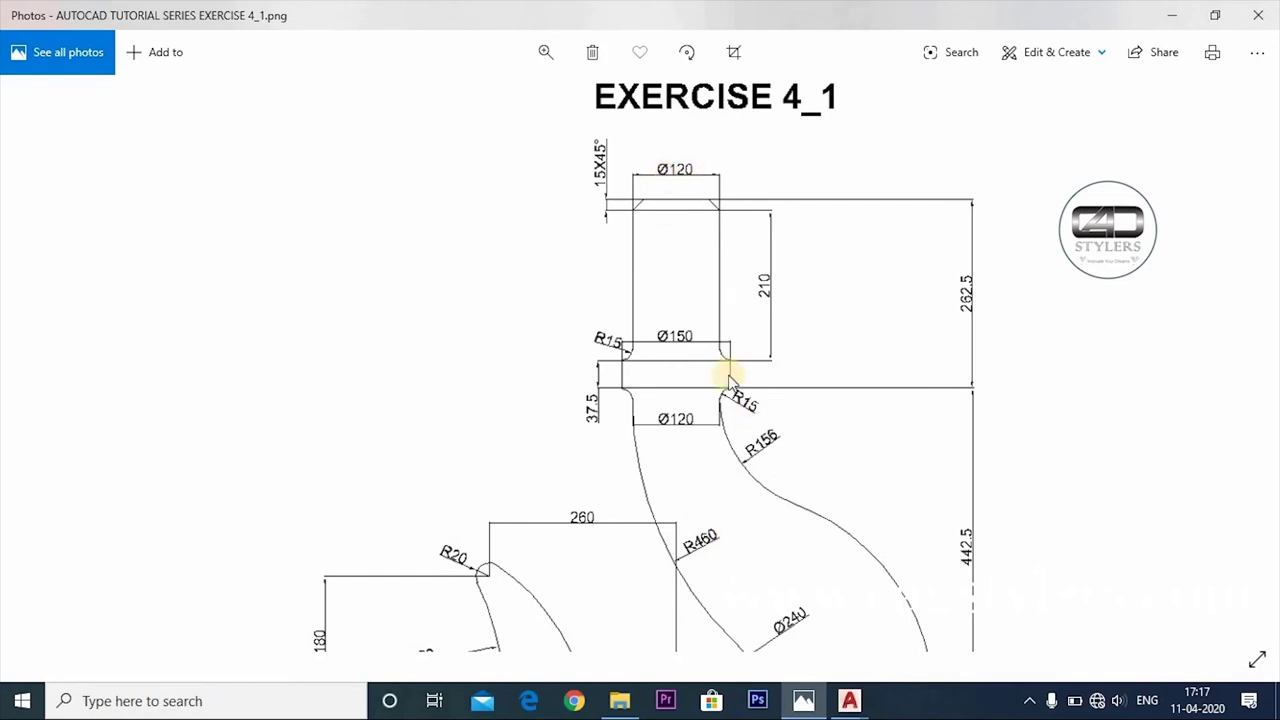
left_click(803, 703)
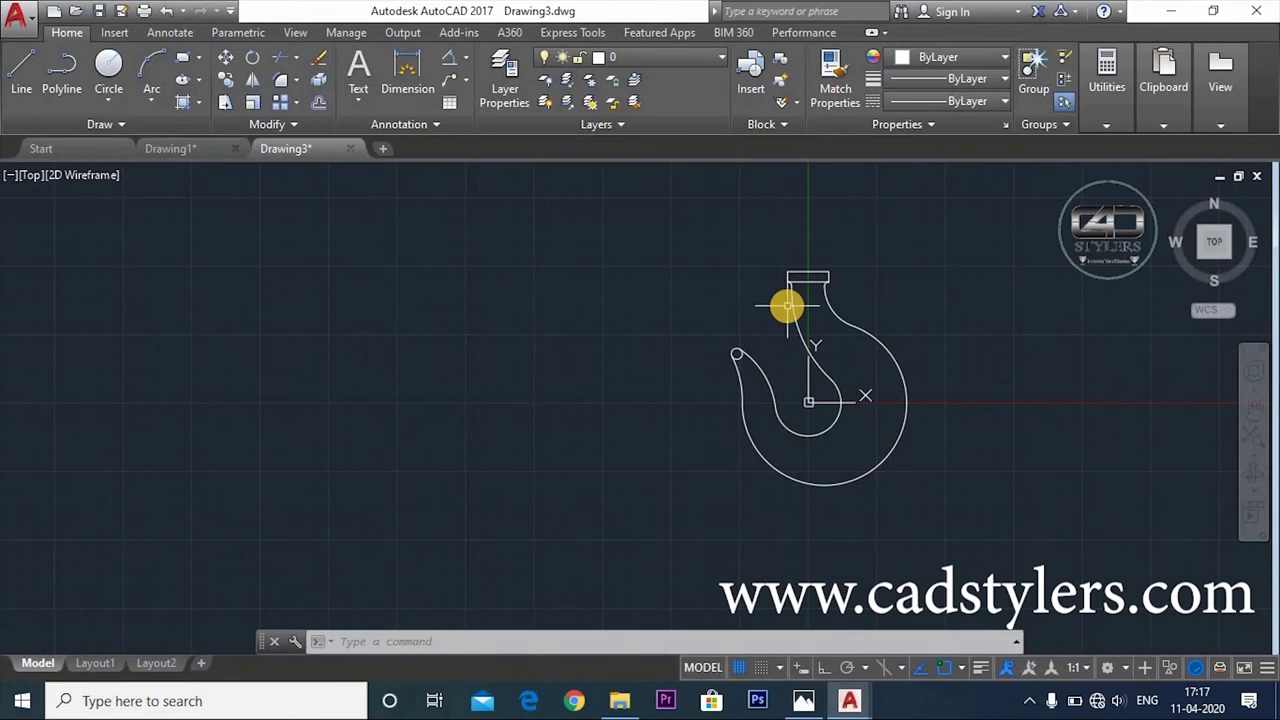
Start a line at the hook's top and draw a 120-unit vertical segment
type("l")
key("Return")
left_click(808, 270)
middle_click_drag(811, 200, 834, 380)
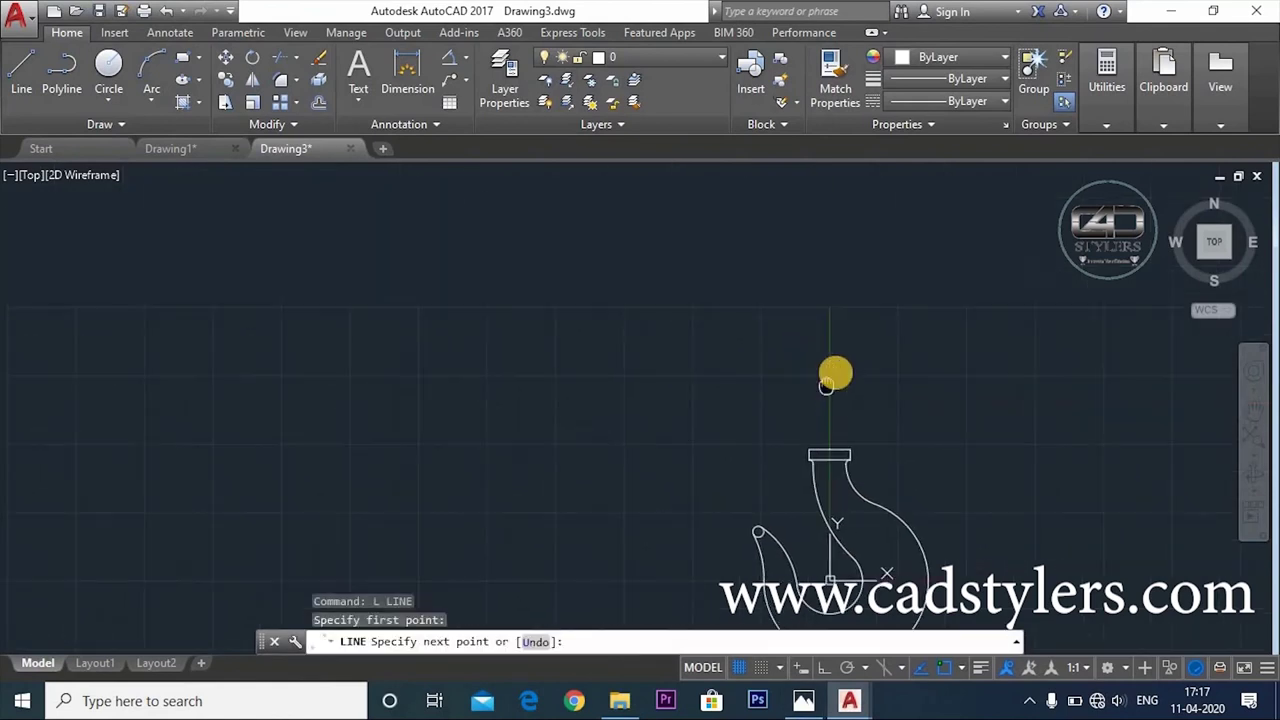
left_click(818, 670)
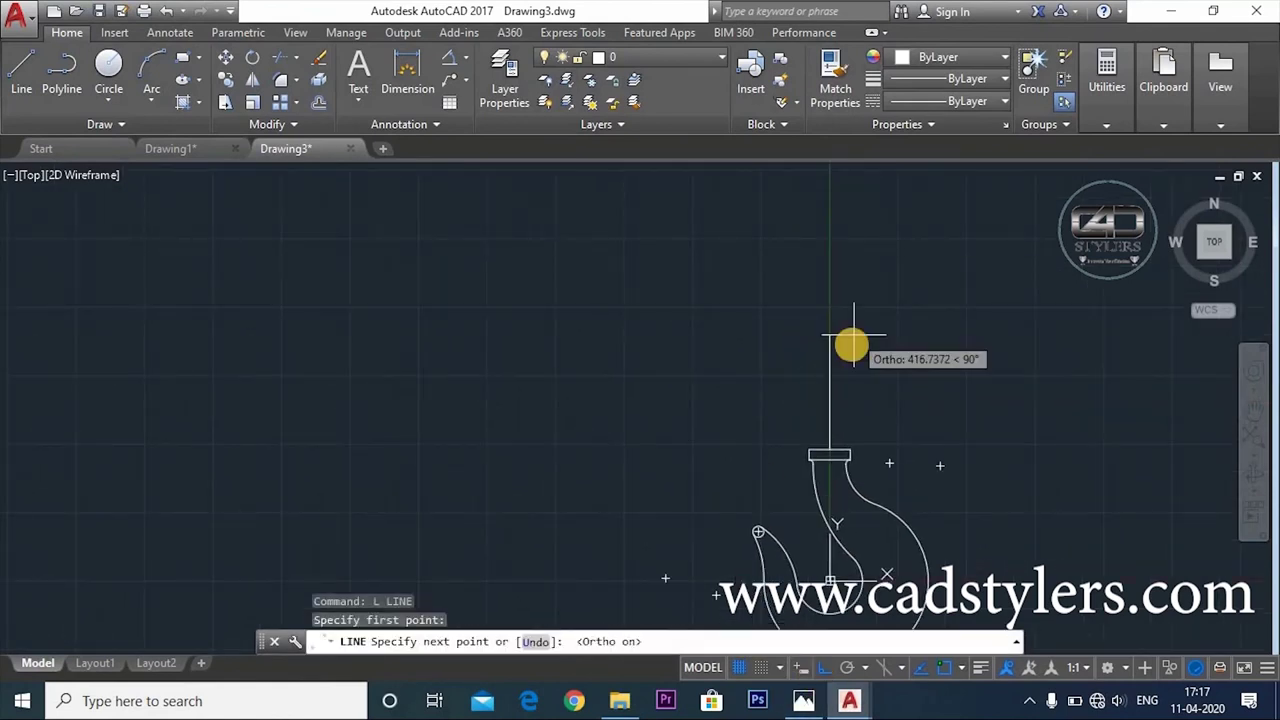
left_click(818, 670)
type("@0,120")
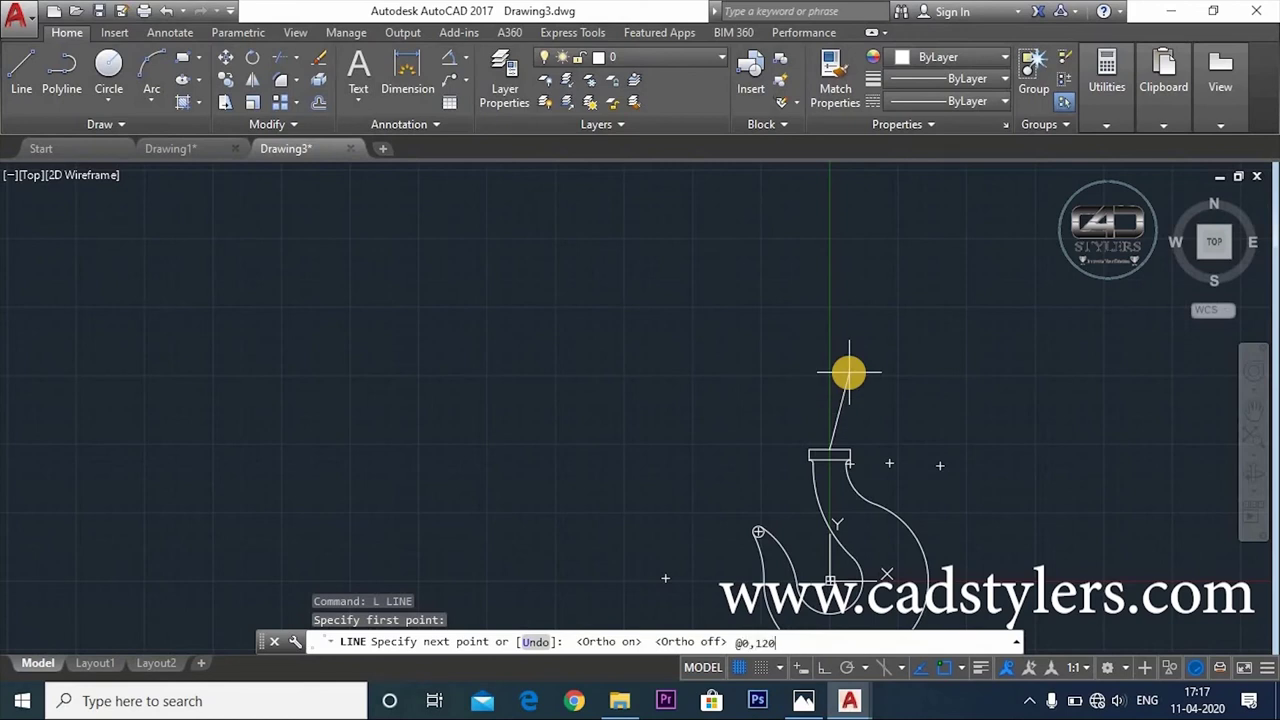
key("Return")
middle_click_drag(851, 486, 851, 363)
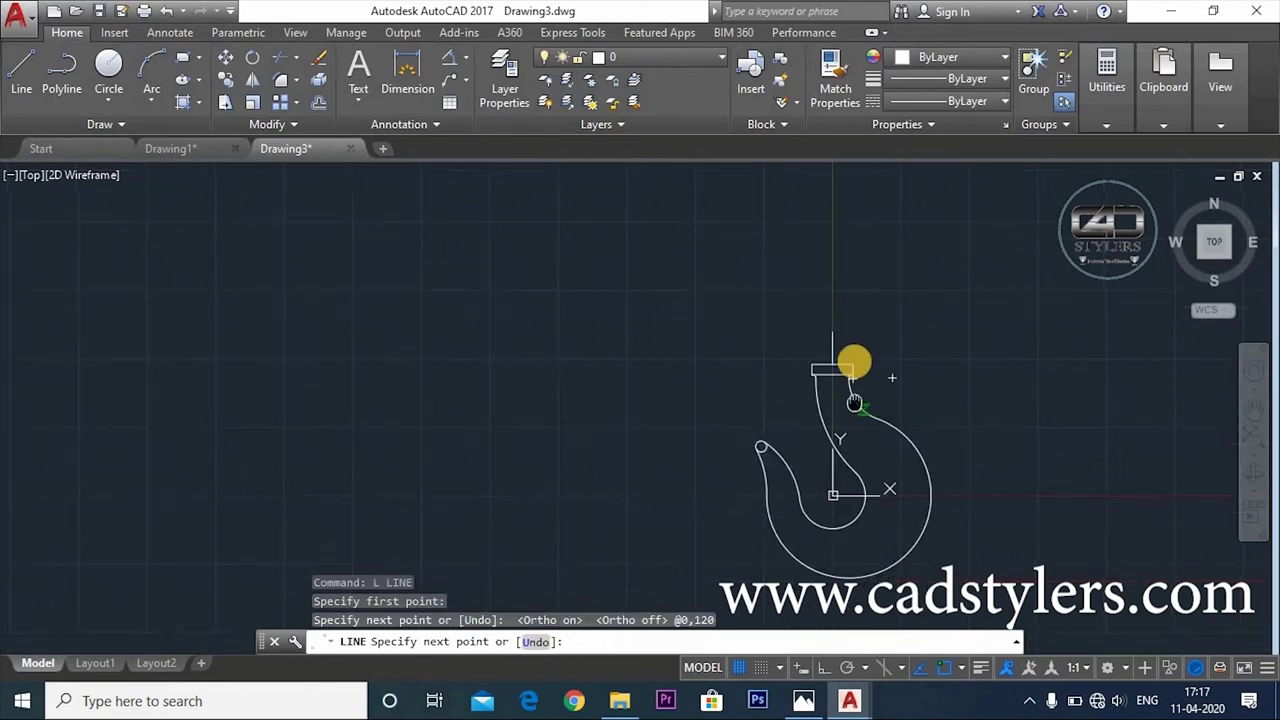
left_click(805, 698)
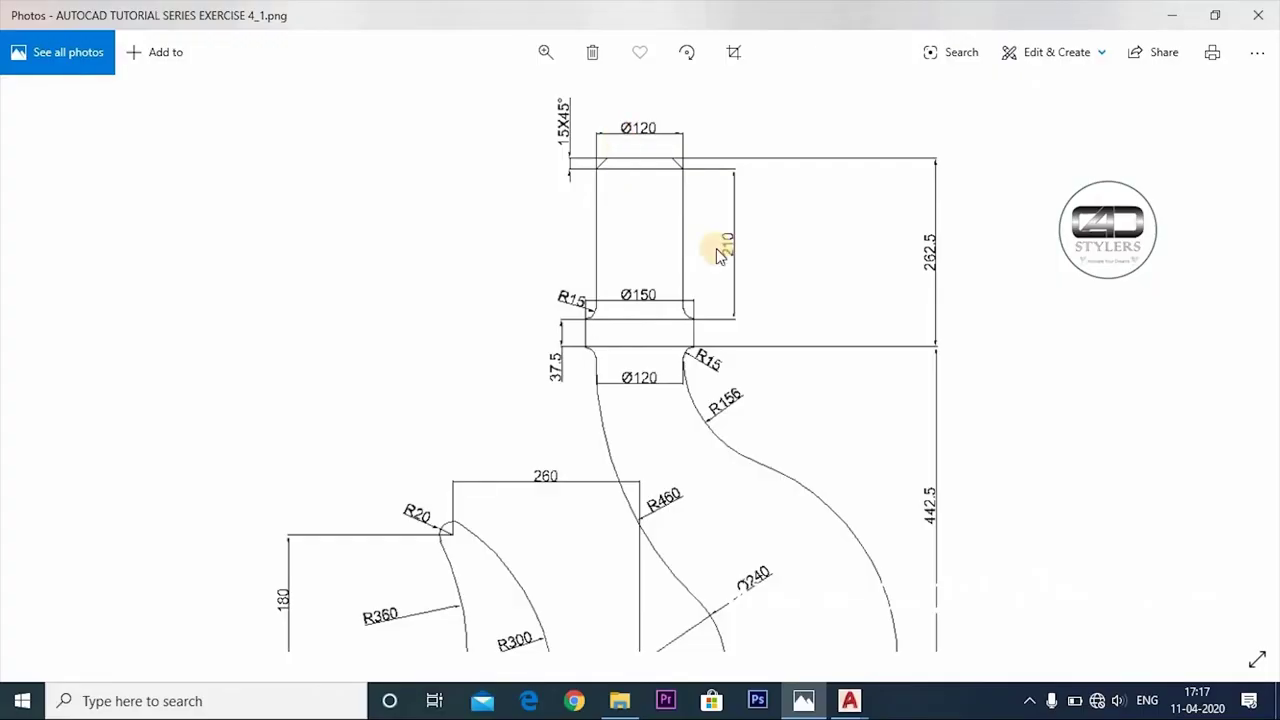
left_click(812, 703)
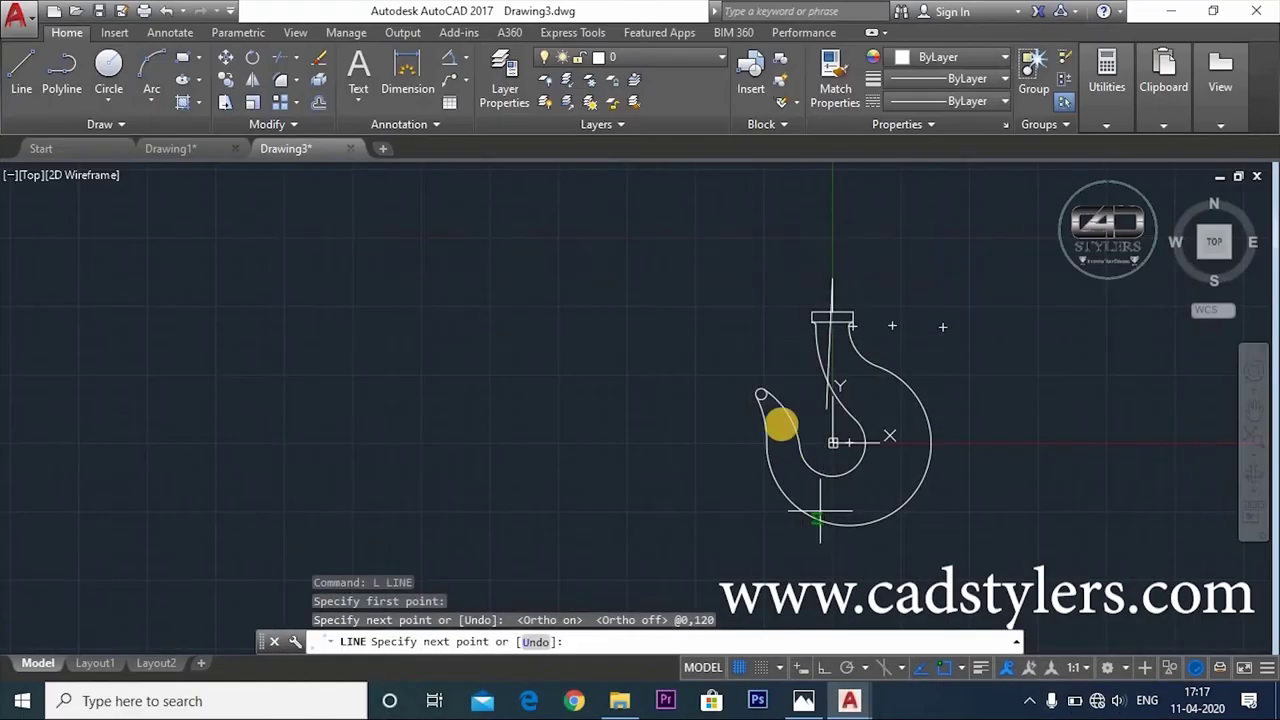
Replace it with a 210-unit vertical line capped by a 60-unit horizontal line
key("ctrl+z")
type("@0,21")
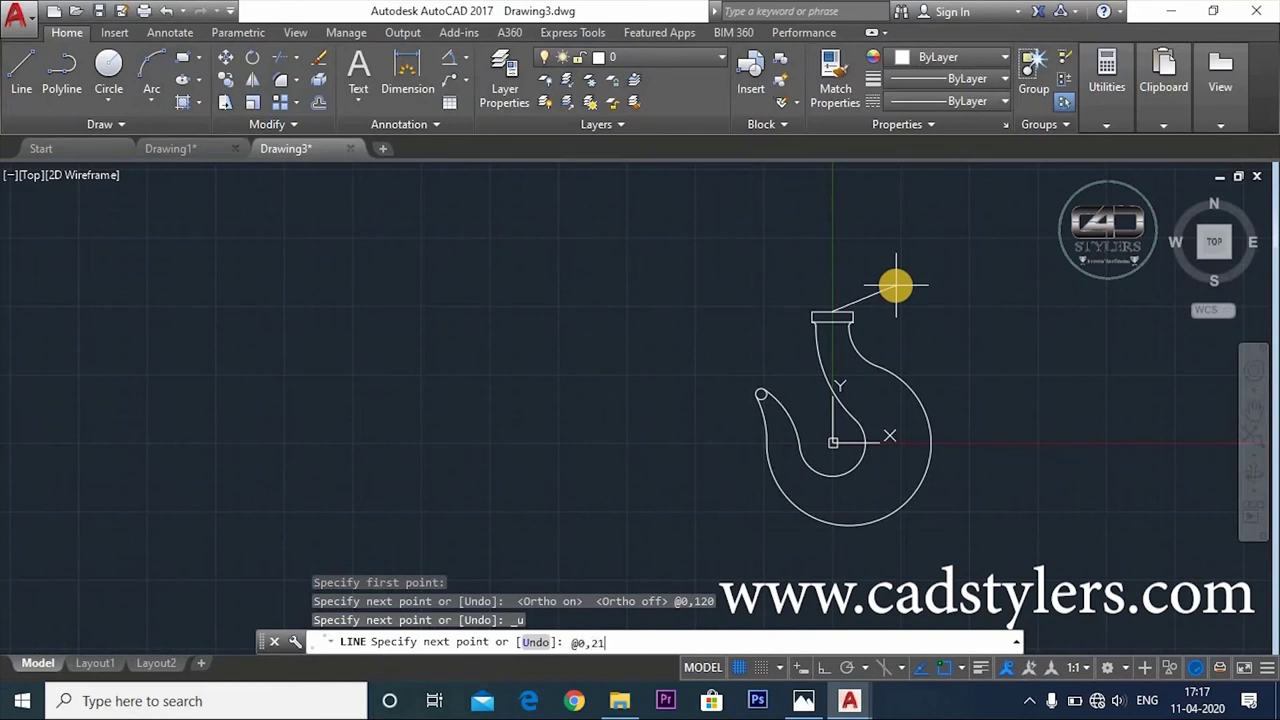
type("0")
key("Return")
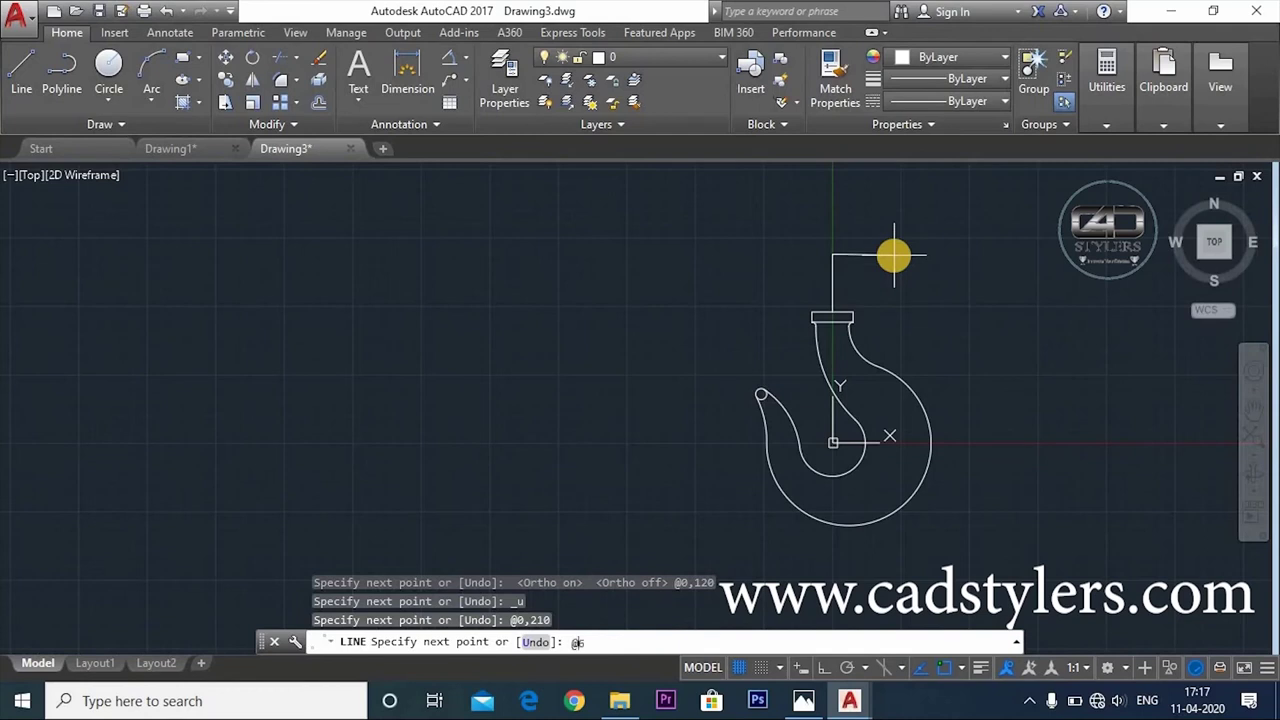
key("Return")
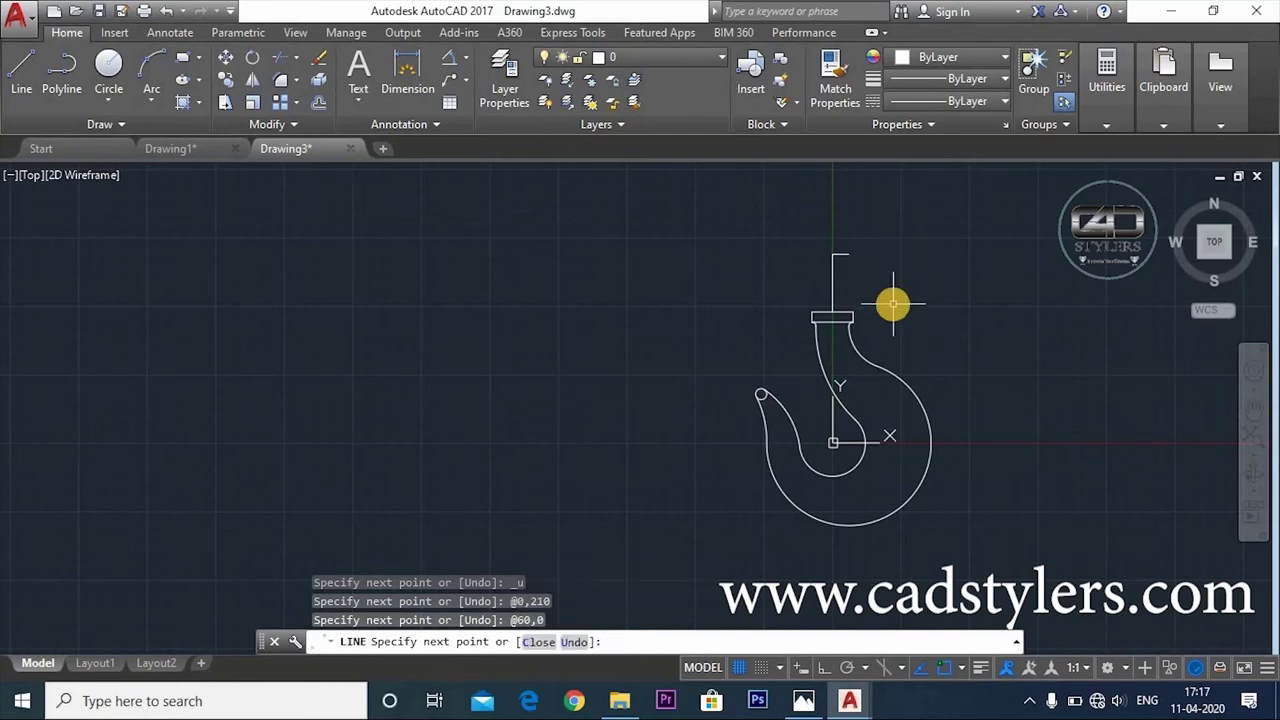
key("Escape")
type("mi")
key("Return")
Mirror the 60-unit top line across the vertical axis through 0,0 and 0,10, keeping the original
left_click(846, 261)
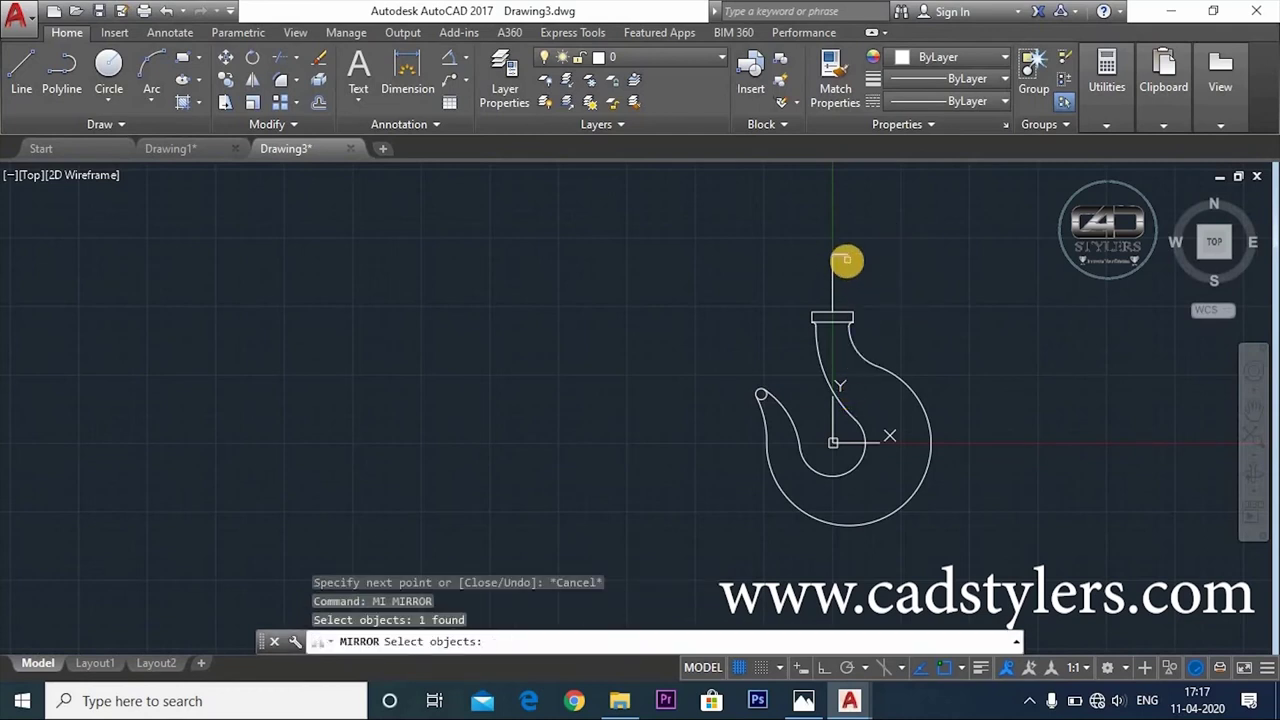
key("Return")
key("Escape")
type("mi")
key("Return")
left_click(846, 258)
key("Return")
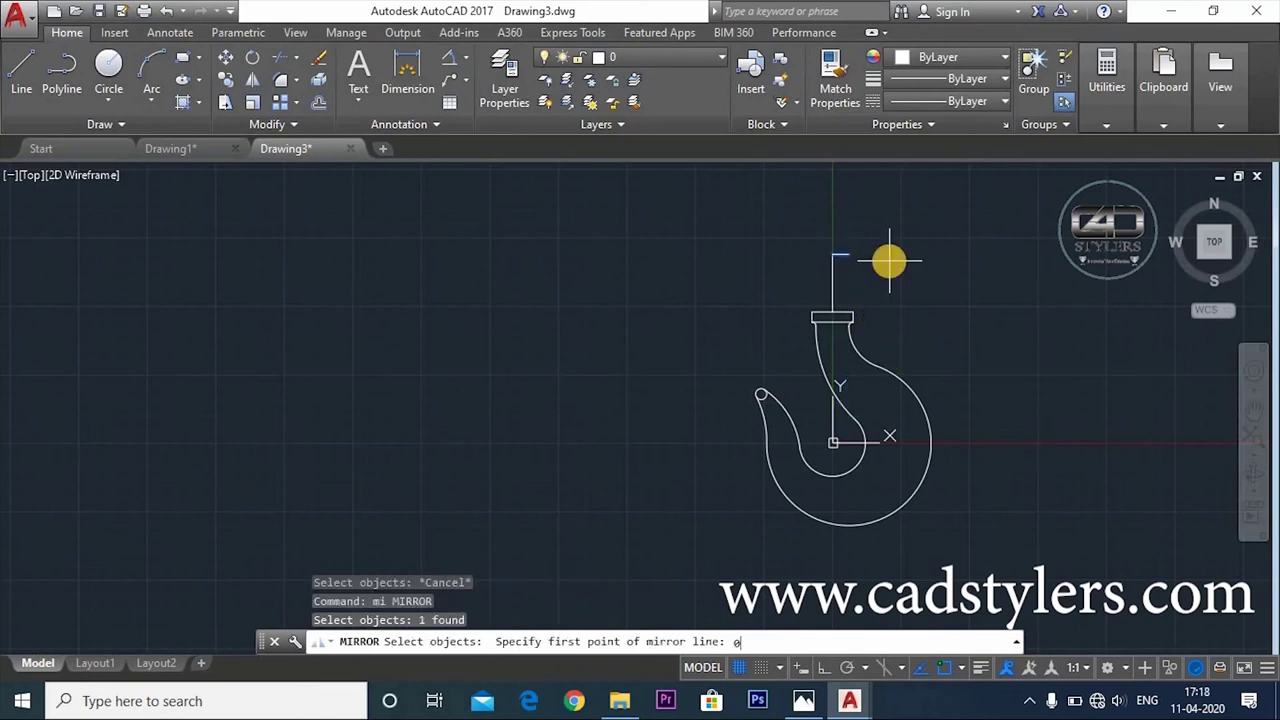
key("Return")
type("0,1")
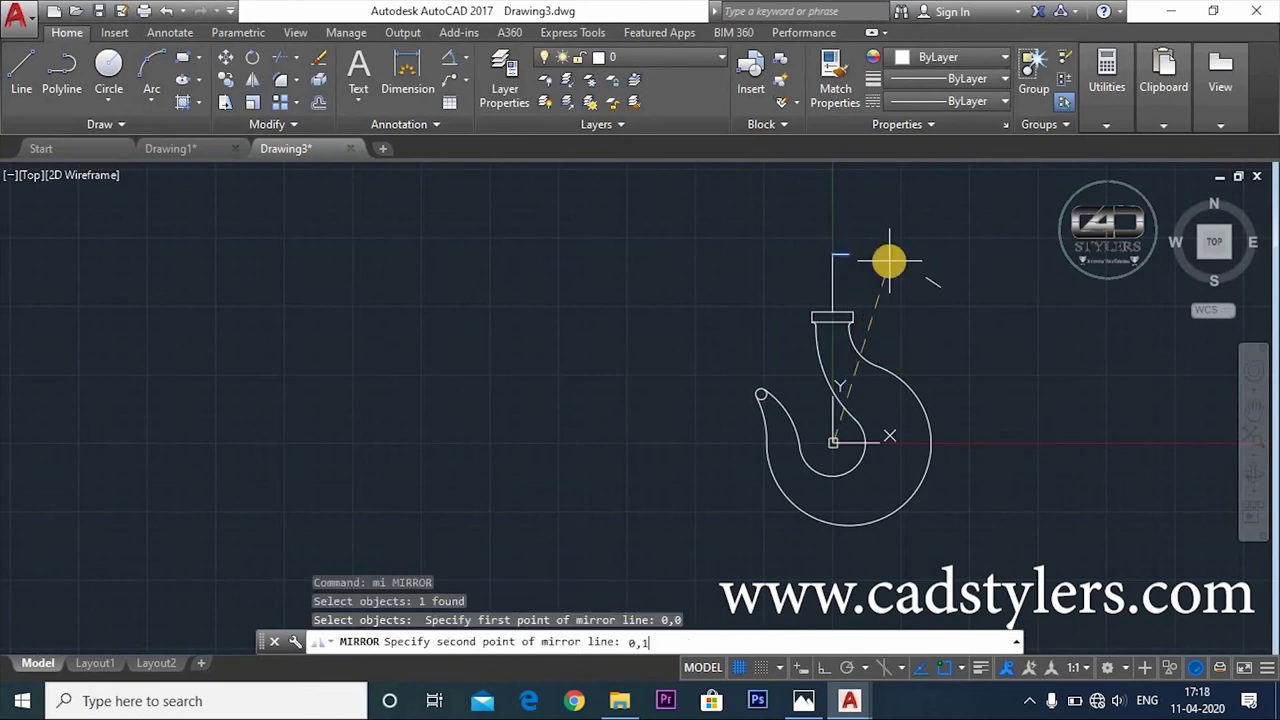
type("0")
key("Return")
scroll(860, 272, "up", 2)
key("Escape")
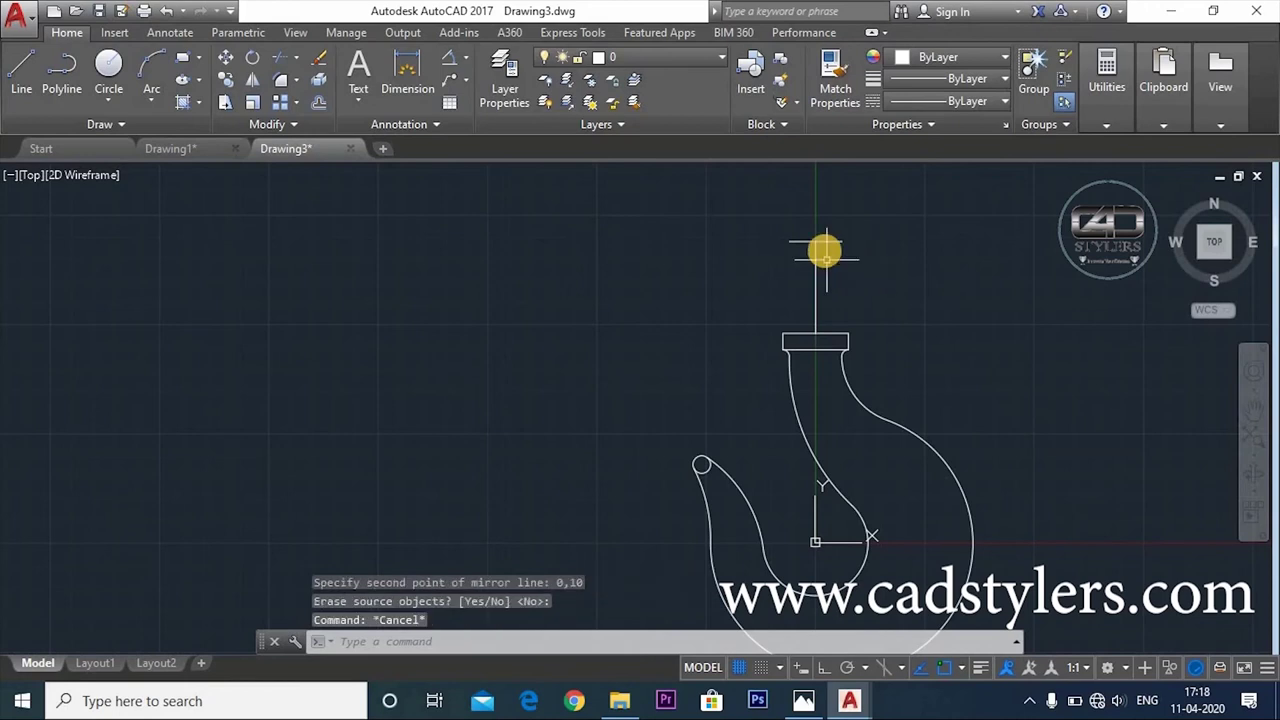
Join both 60-unit halves into a single 120-wide top line
type("j")
key("Return")
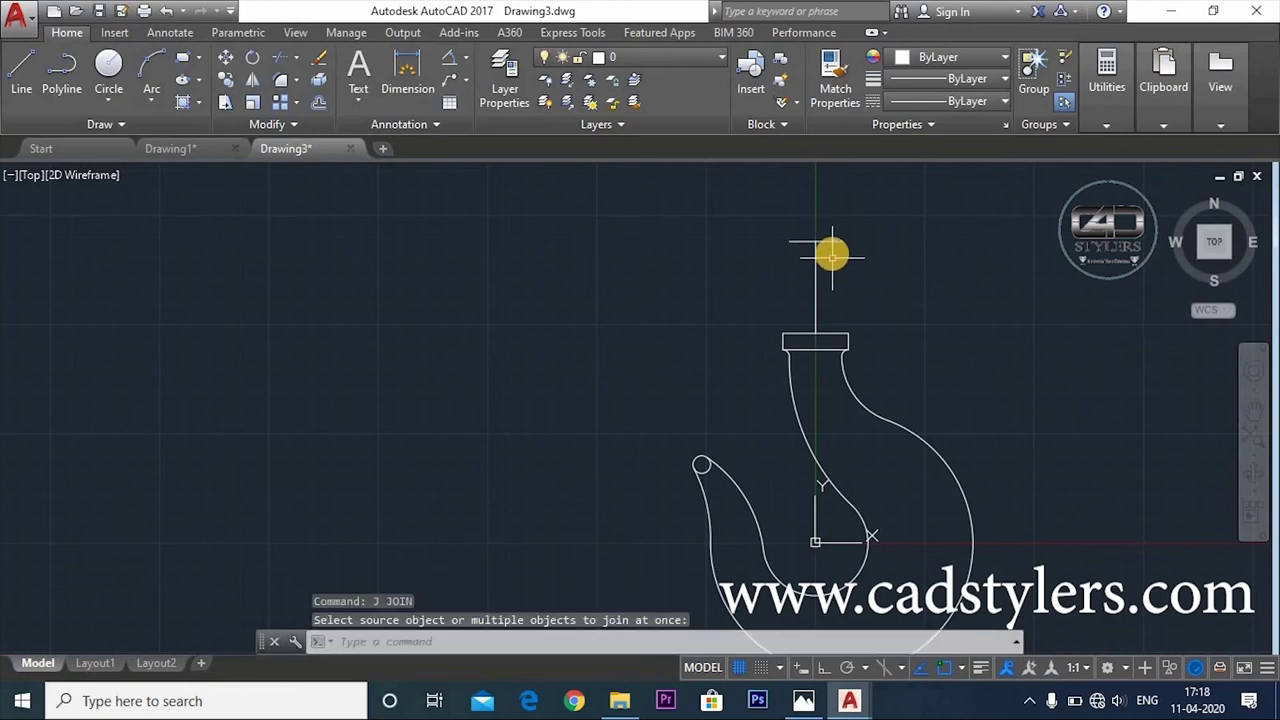
key("Escape")
type("j")
key("Return")
left_click(832, 244)
left_click(800, 242)
key("Return")
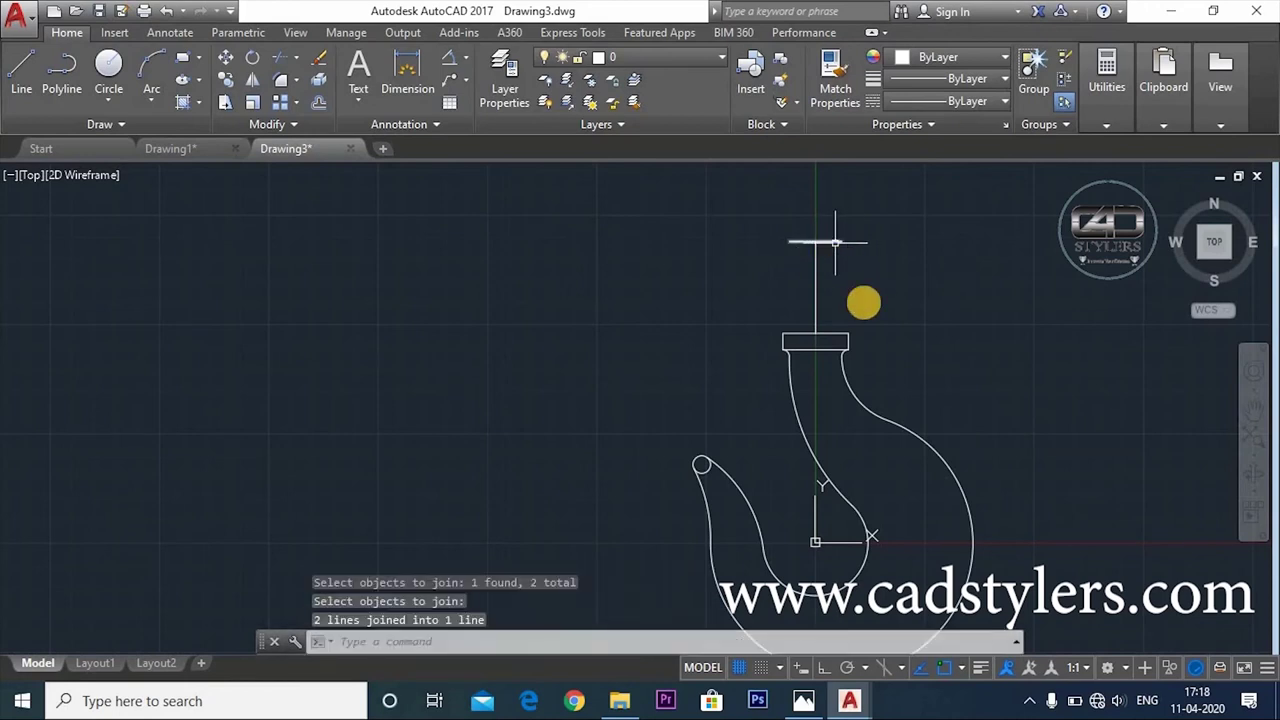
left_click(805, 700)
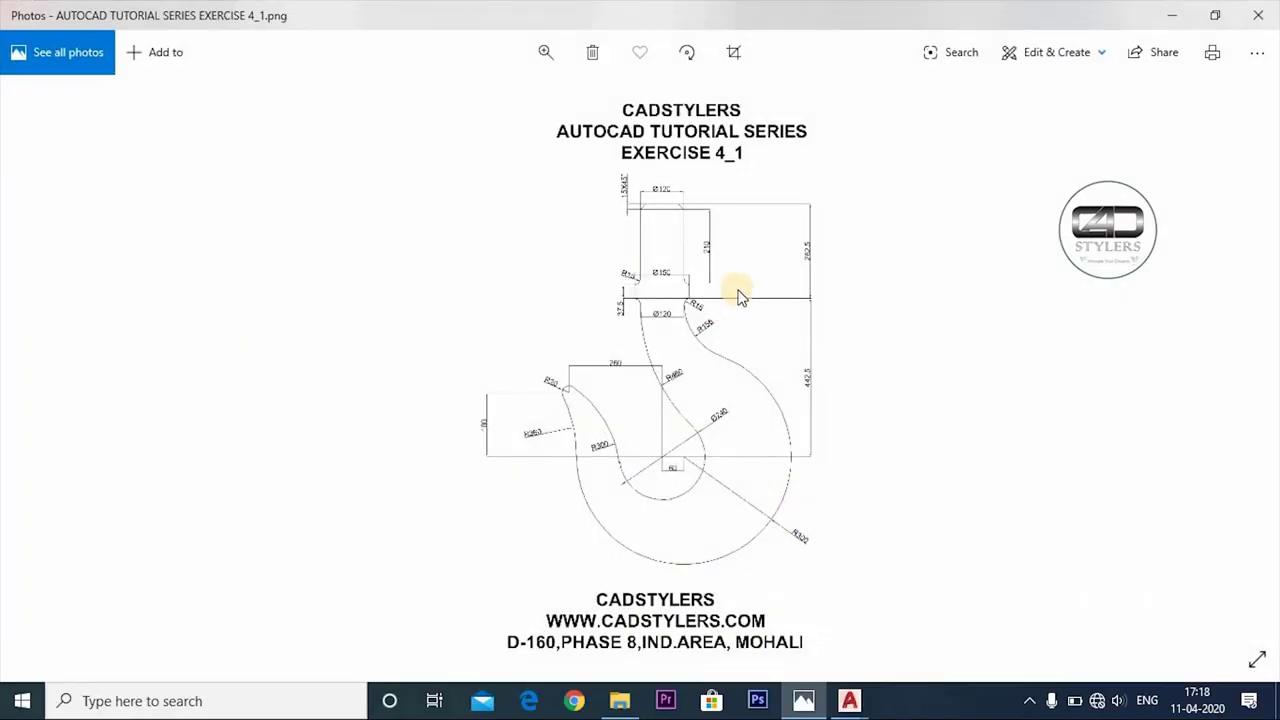
Zoom the reference onto the shank top's 15X45° chamfer and Ø120 sizes
scroll(652, 254, "up", 2)
scroll(652, 254, "up", 2)
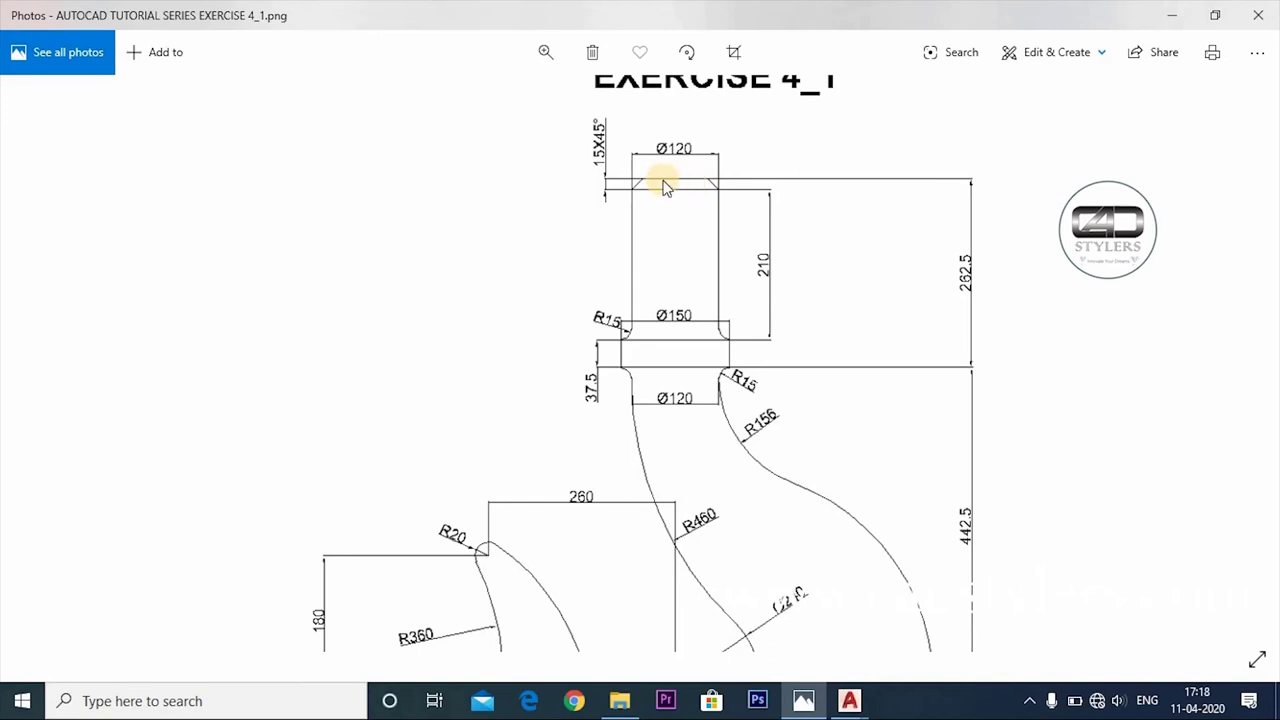
Offset the top line 15 units upward to form the cap
left_click(803, 705)
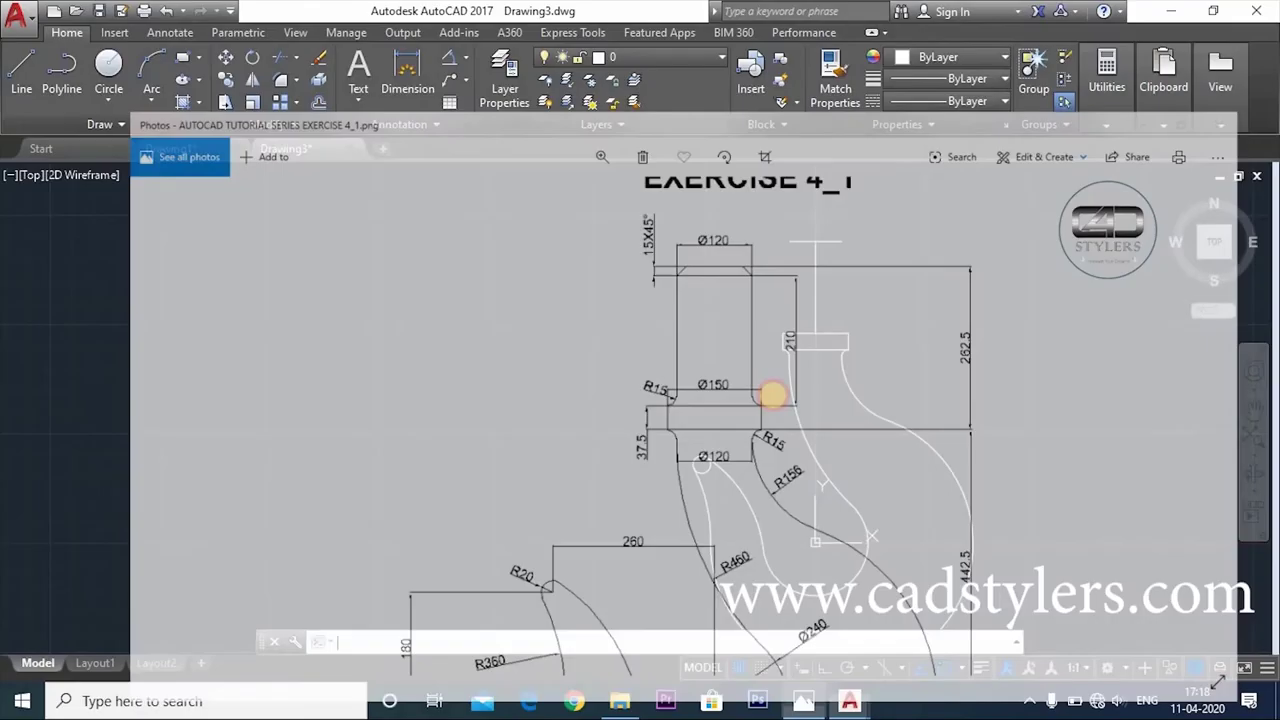
type("1")
key("Return")
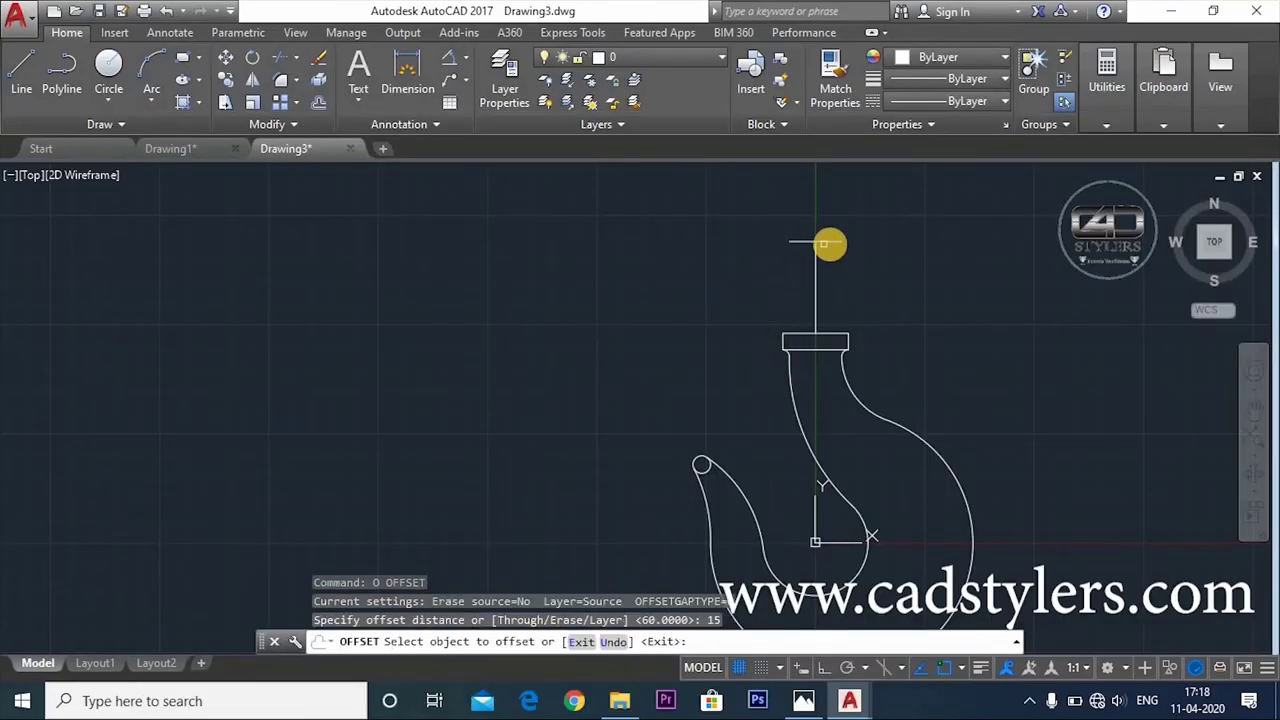
left_click(805, 240)
left_click(800, 228)
key("Escape")
Draw a short line closing the left end of the doubled top line
type("`l")
key("Return")
scroll(768, 292, "up", 4)
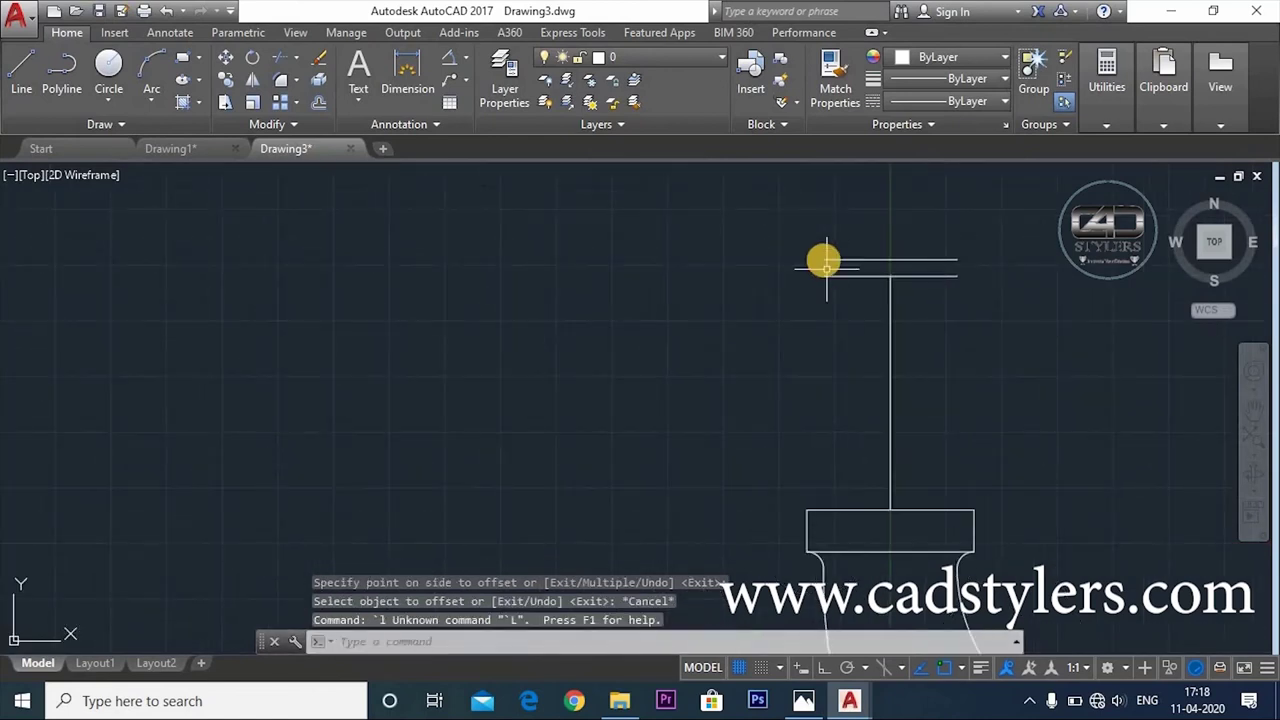
type("l")
key("Return")
left_click(823, 266)
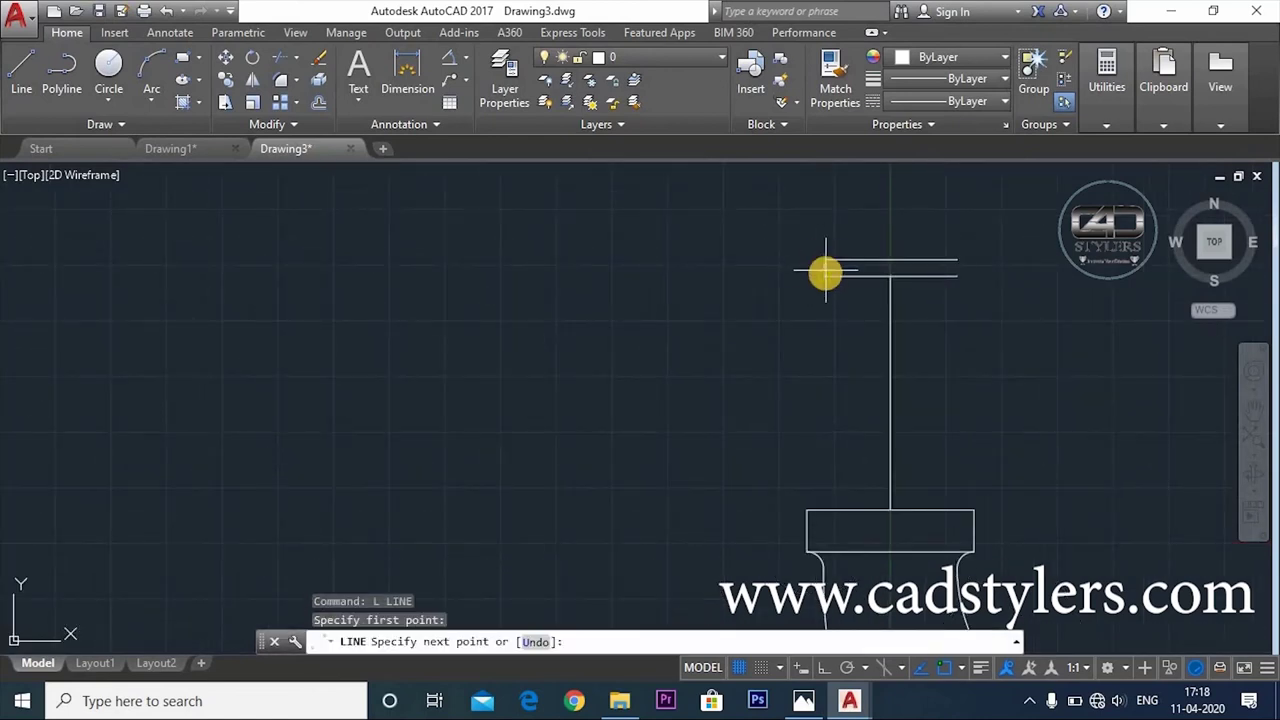
left_click(824, 276)
key("Escape")
Set CHAMFER to length 15 and angle 45° in Multiple mode
type("cha")
key("Return")
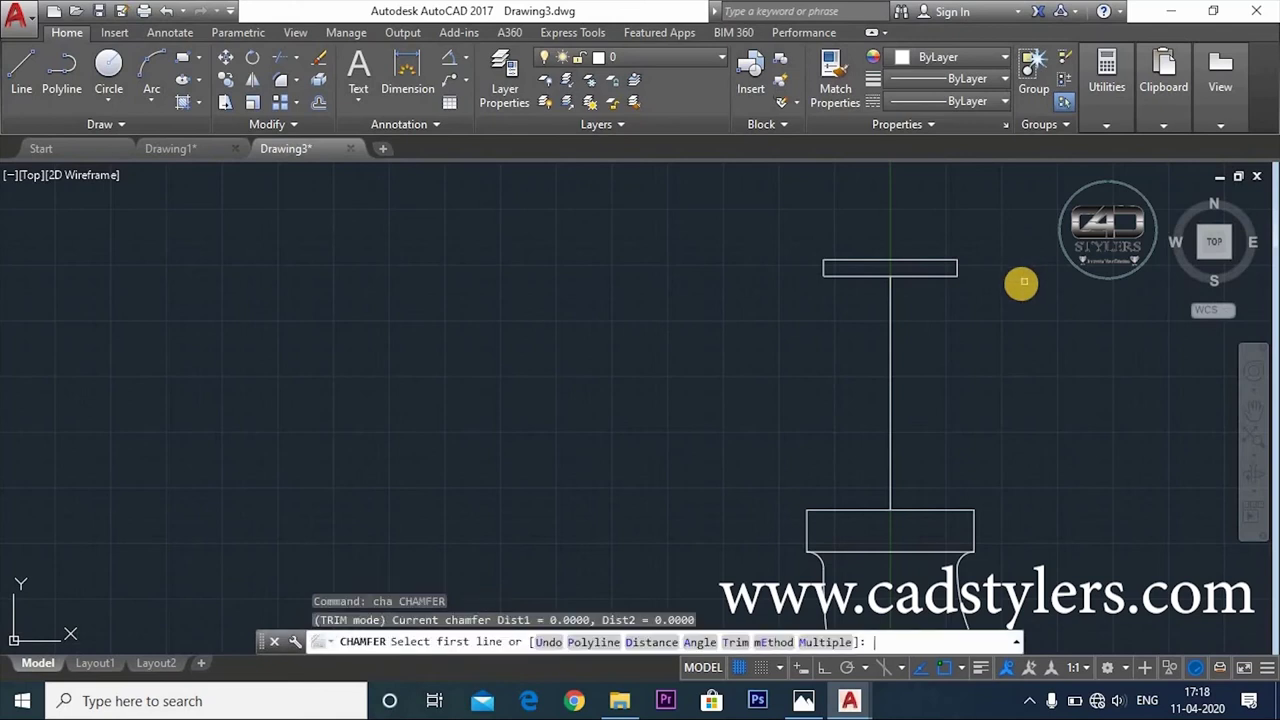
key("Return")
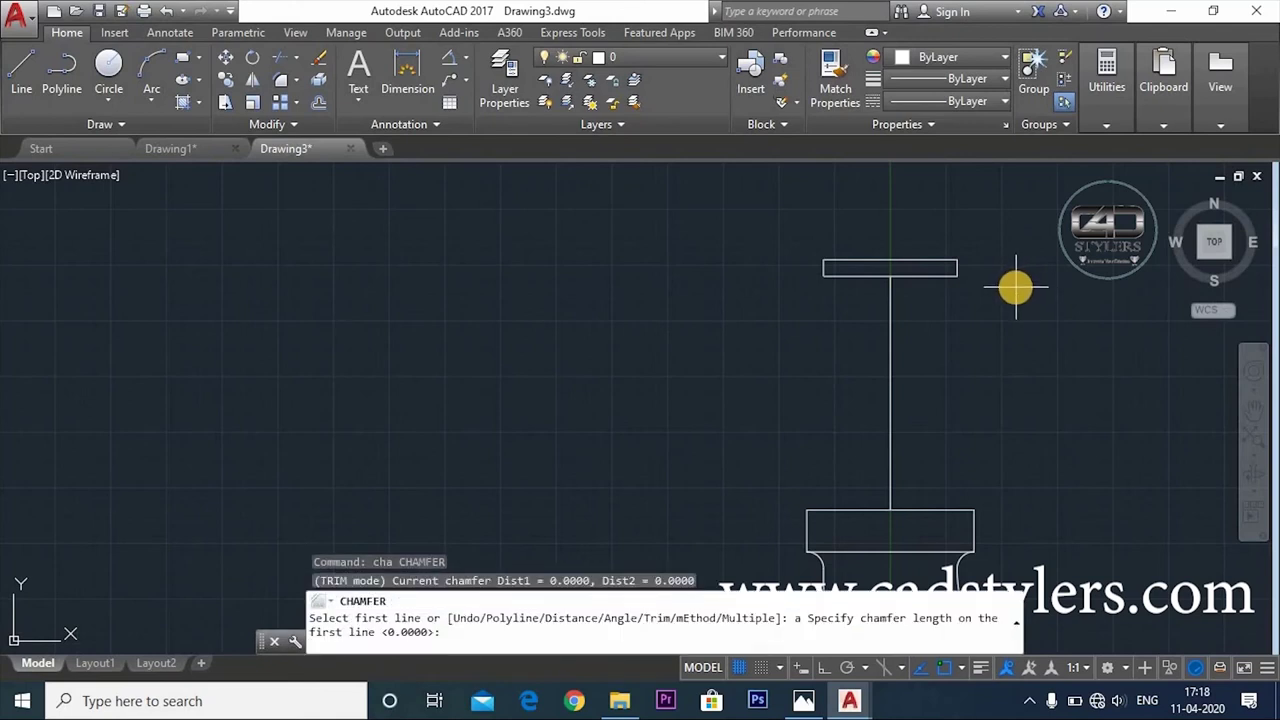
type("15")
key("Return")
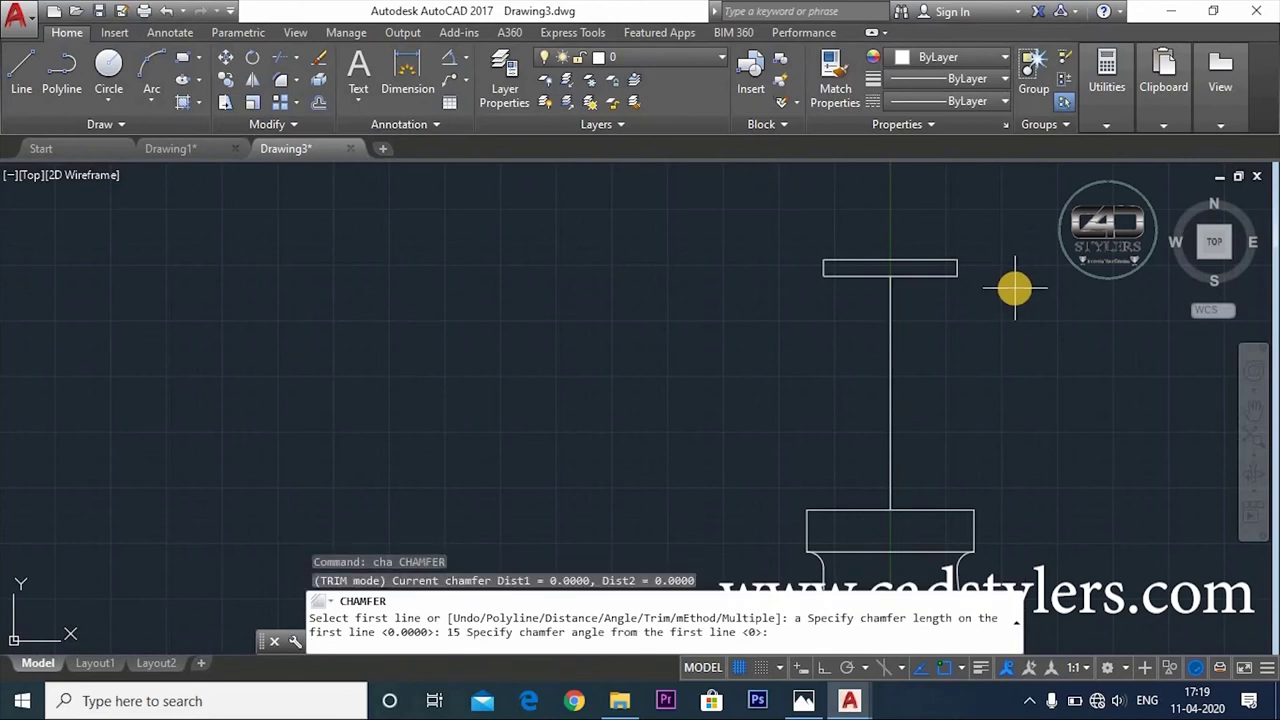
type("45")
key("Return")
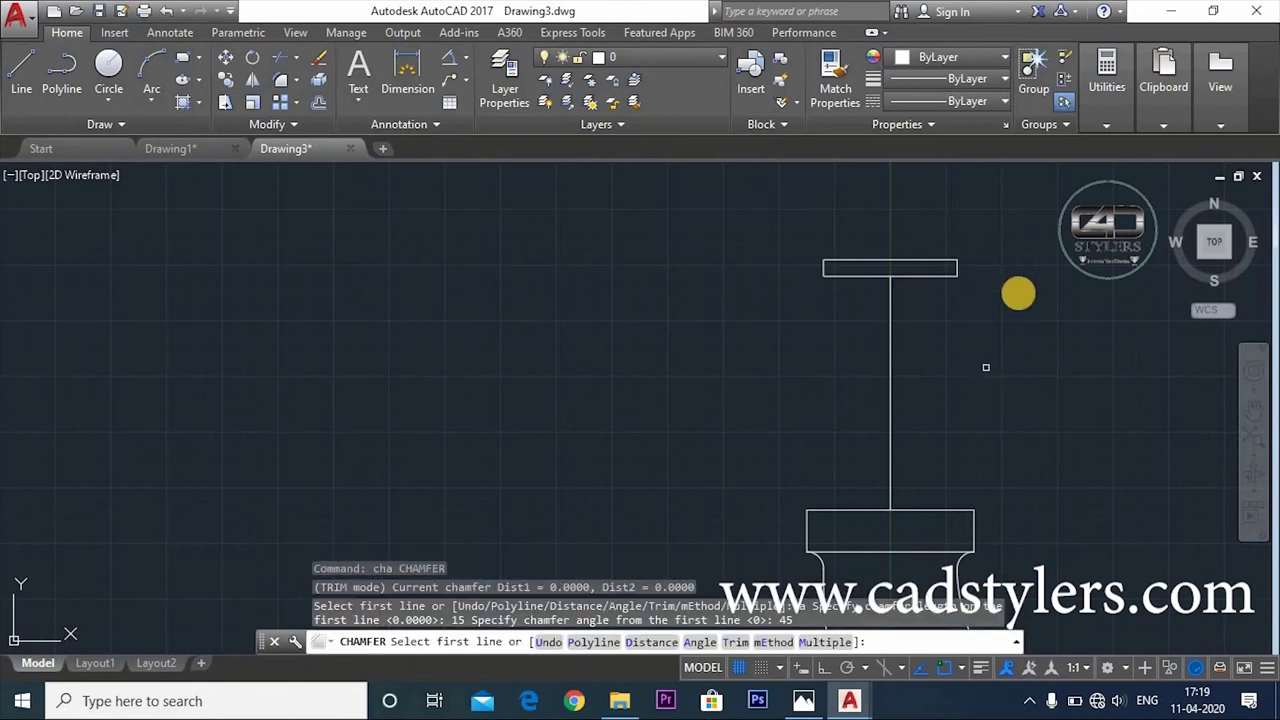
key("Return")
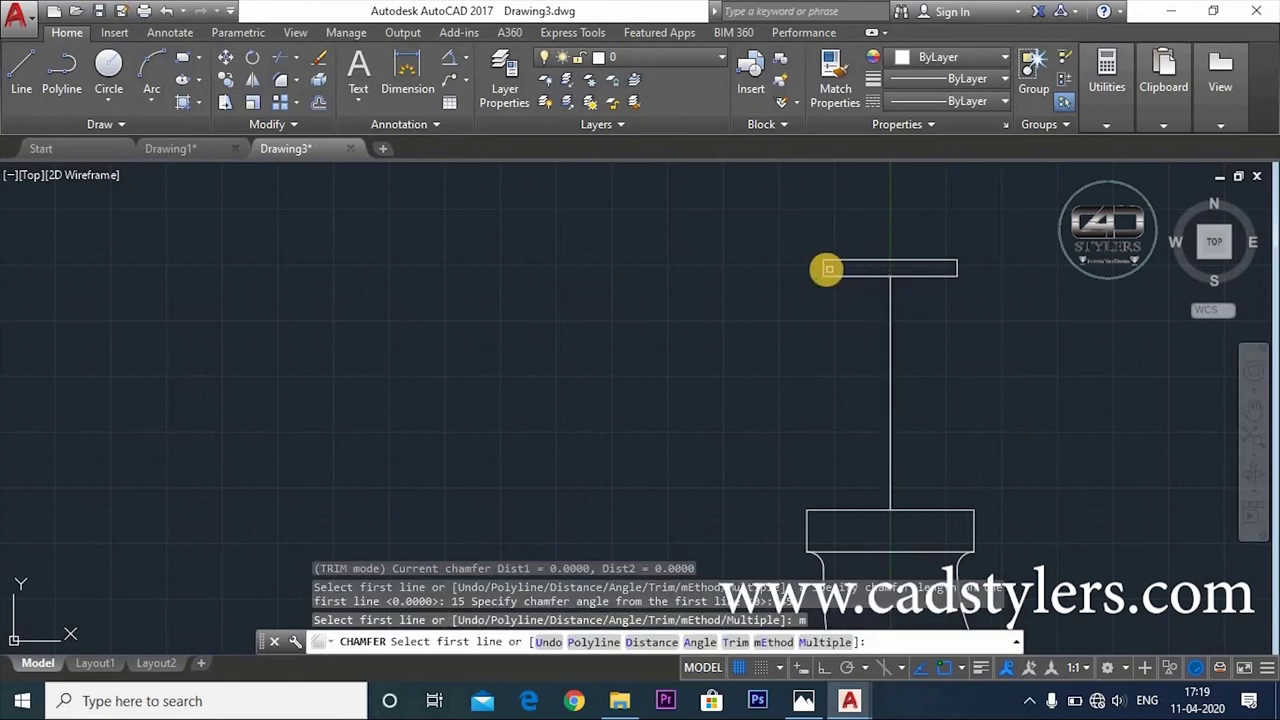
Chamfer both upper corners of the cap at 15×45°
left_click(823, 268)
left_click(846, 260)
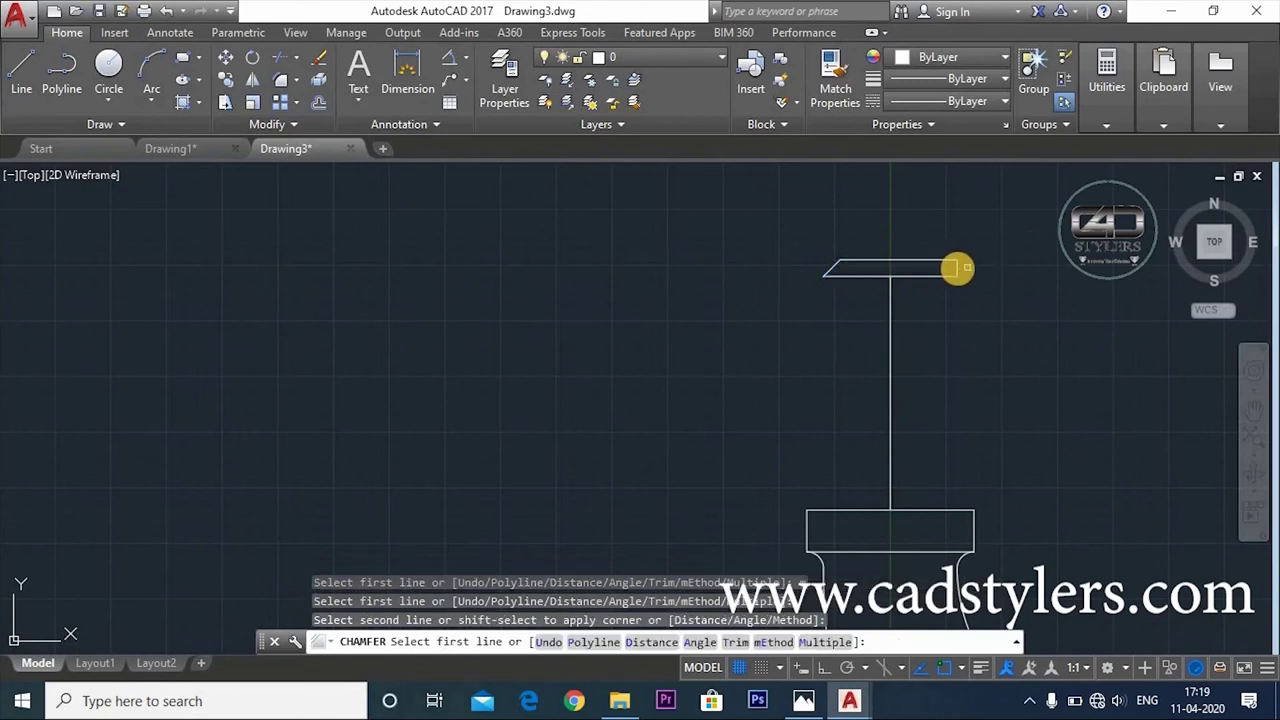
left_click(935, 262)
left_click(962, 265)
middle_click_drag(971, 260, 967, 210)
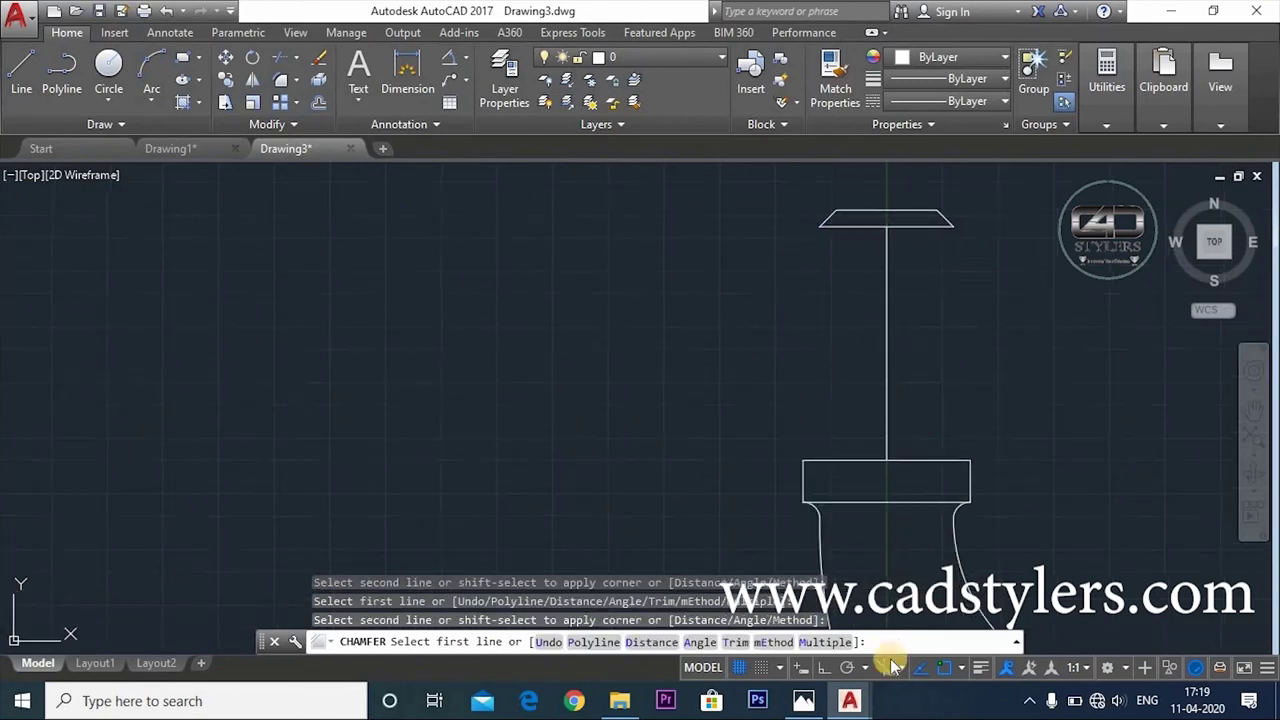
key("Escape")
Zoom the Photos reference to inspect the Ø150 collar and R15 fillet dimensions
left_click(803, 700)
scroll(624, 210, "up", 1)
scroll(625, 216, "up", 2)
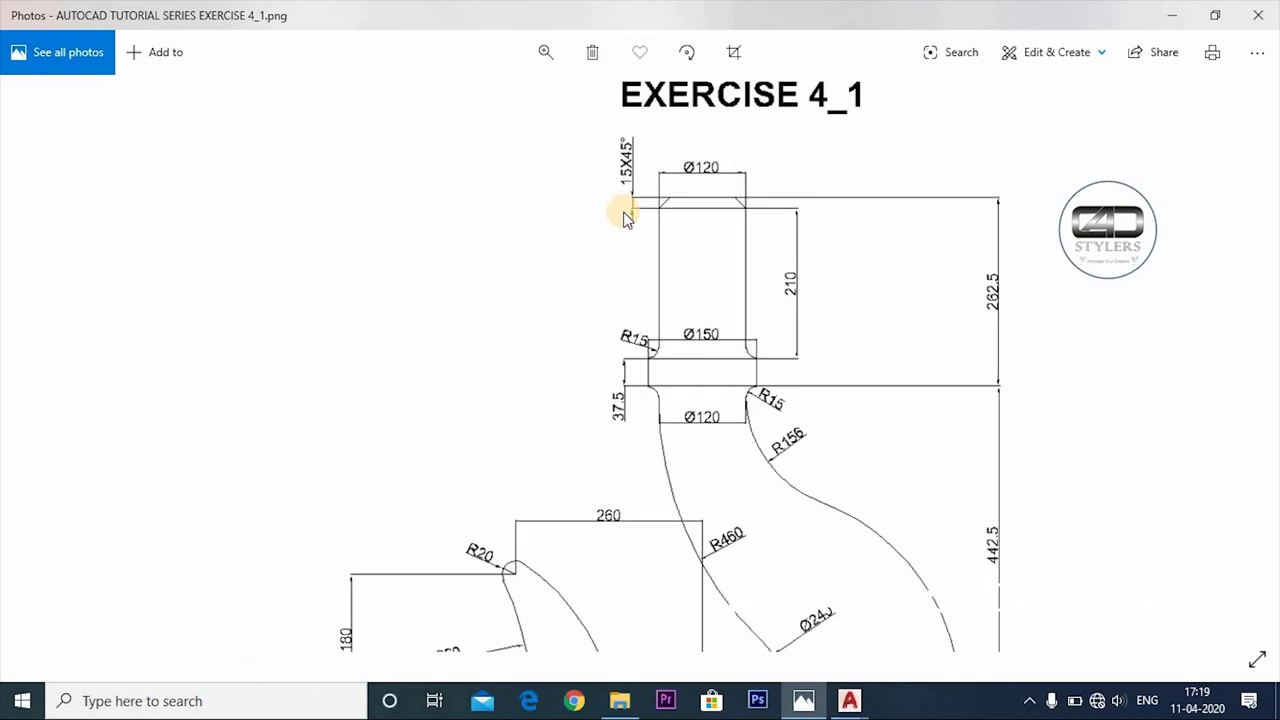
scroll(624, 218, "down", 3)
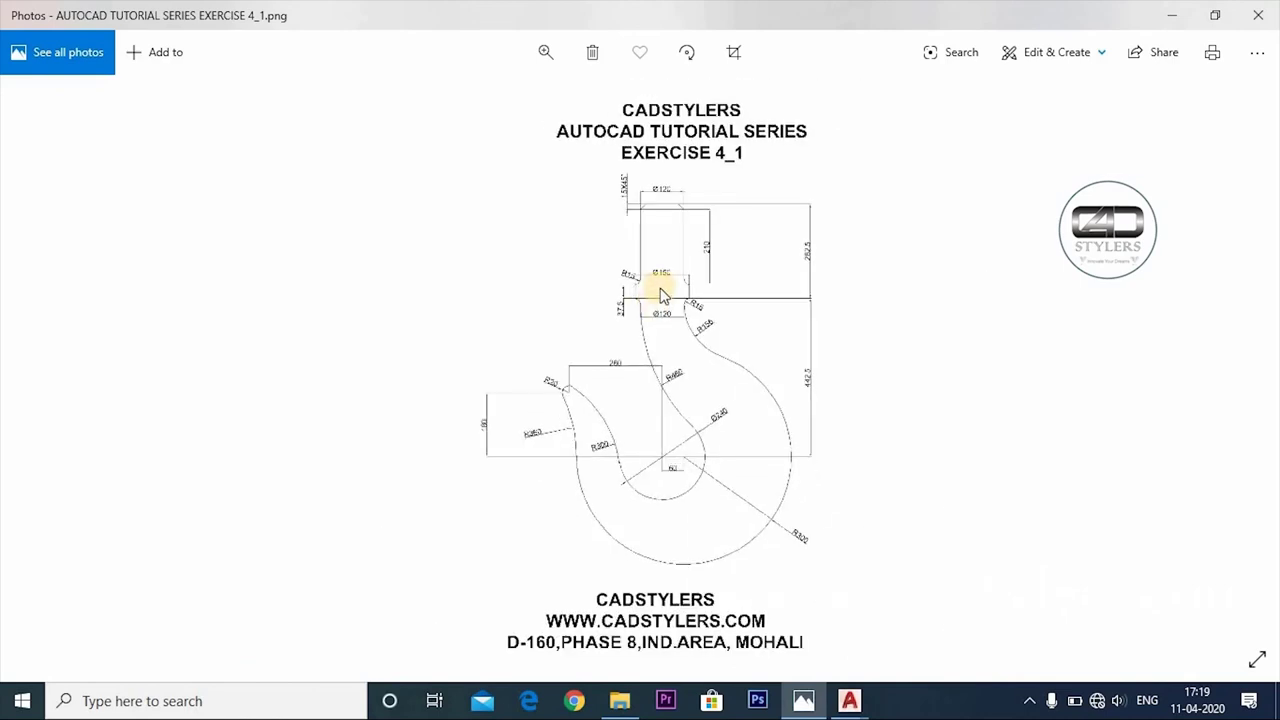
scroll(660, 288, "up", 3)
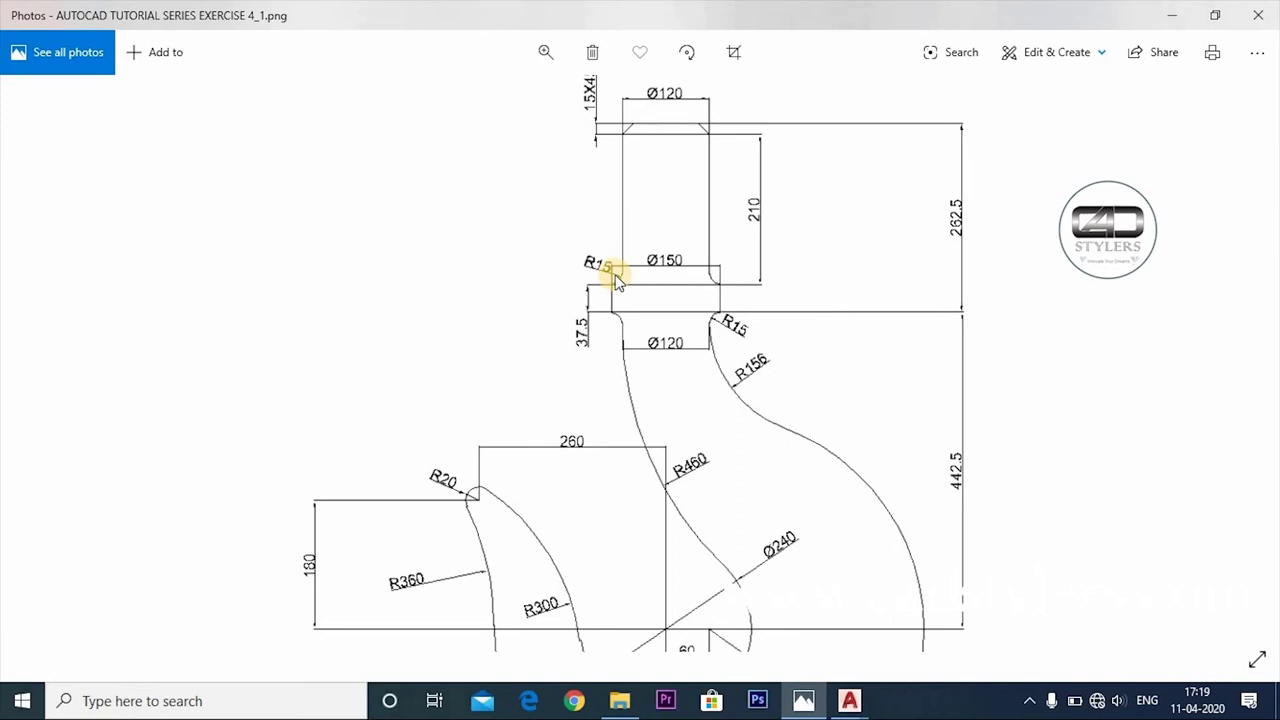
Offset the shaft side edge 60 units to the right of the centreline
left_click(808, 702)
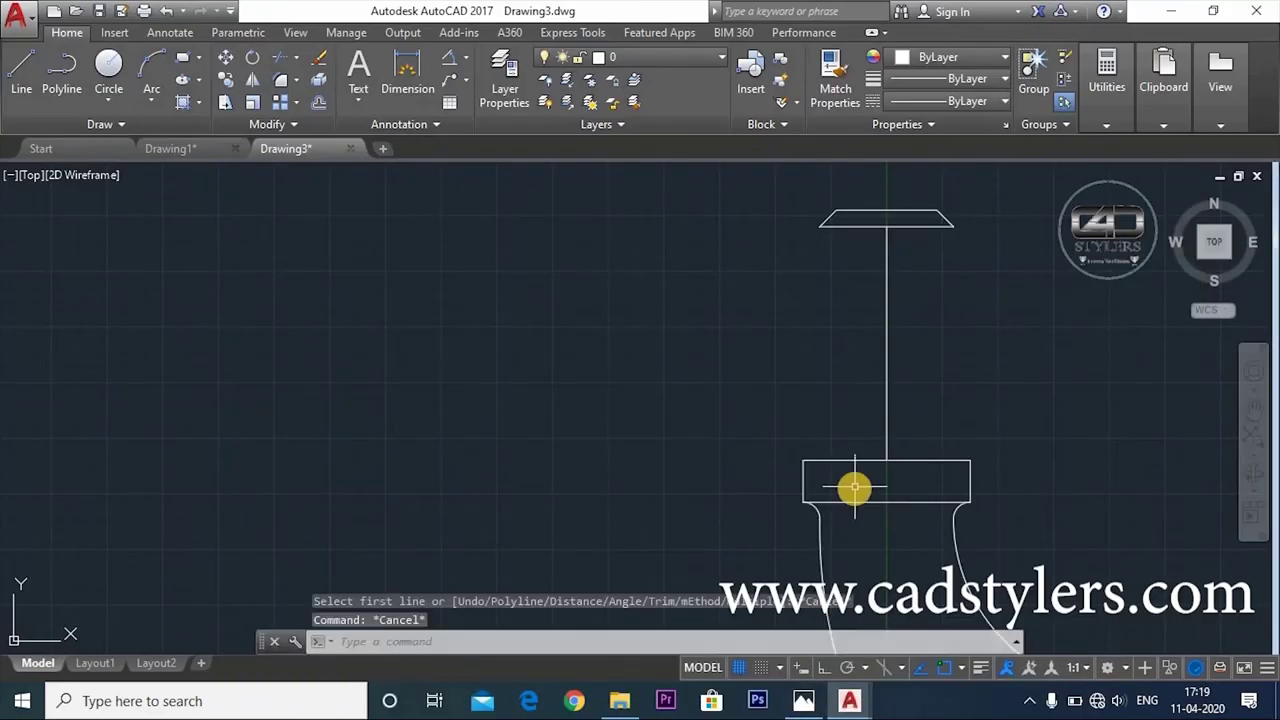
type("o")
key("Return")
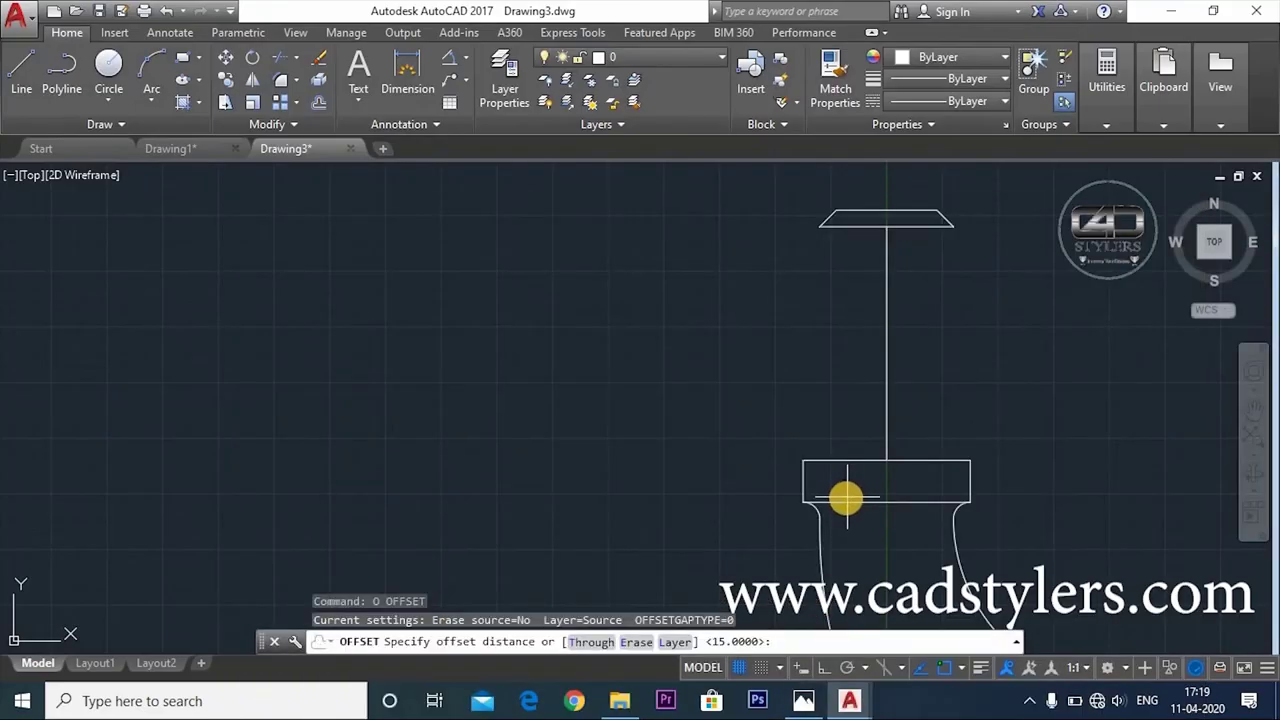
type("60")
key("Return")
left_click(886, 426)
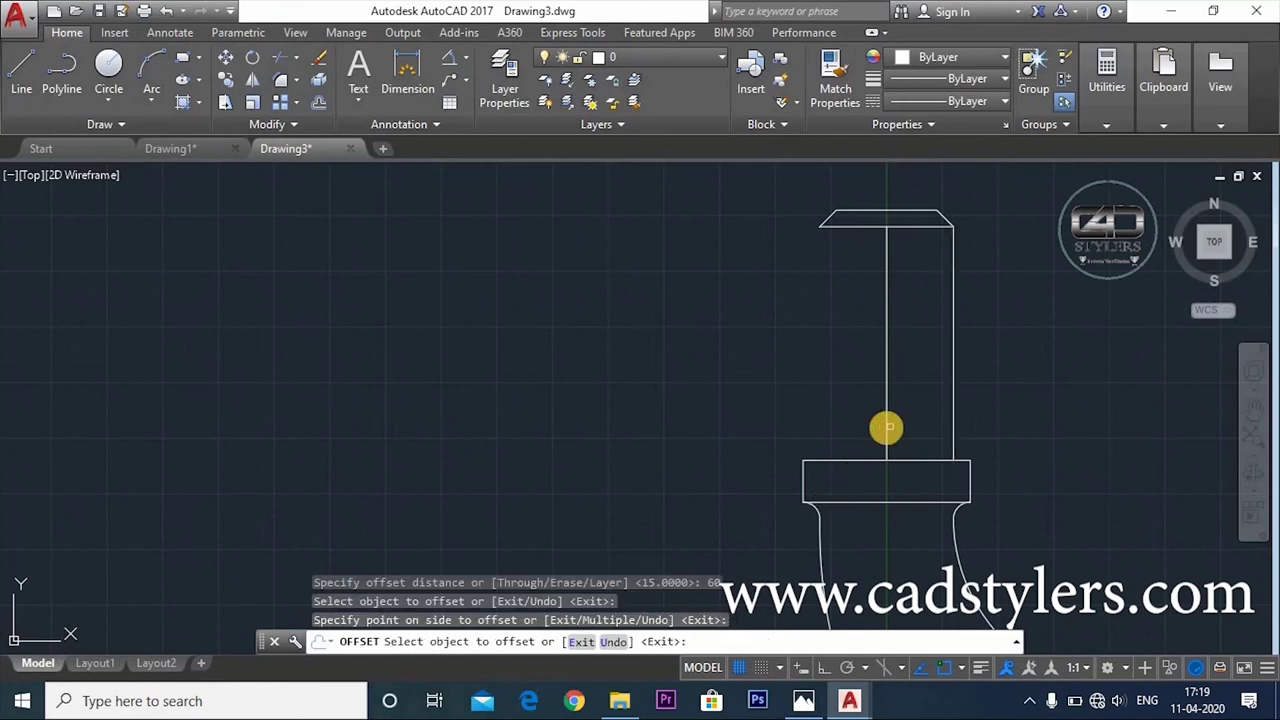
key("Escape")
Erase the centreline with a crossing window
type("e")
key("Return")
left_click(888, 400)
left_click(869, 412)
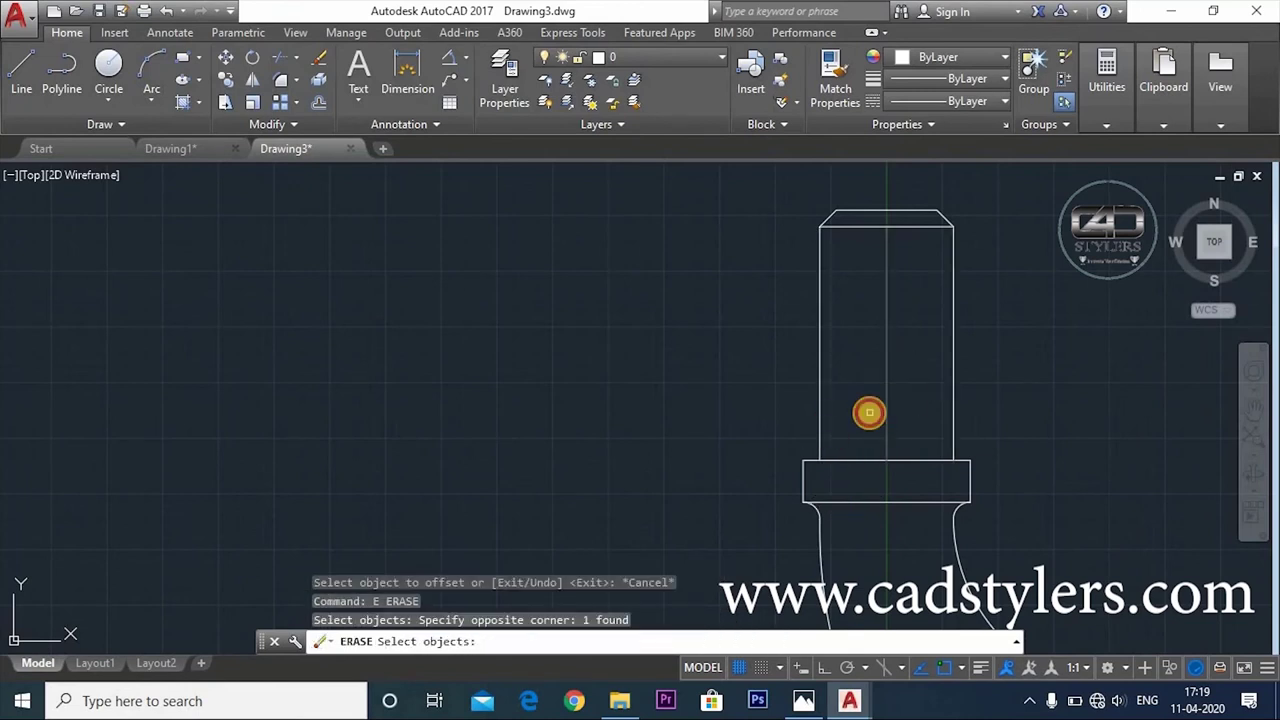
key("Return")
Start FILLET with radius 15 in Multiple mode
type("f")
key("Return")
type("r")
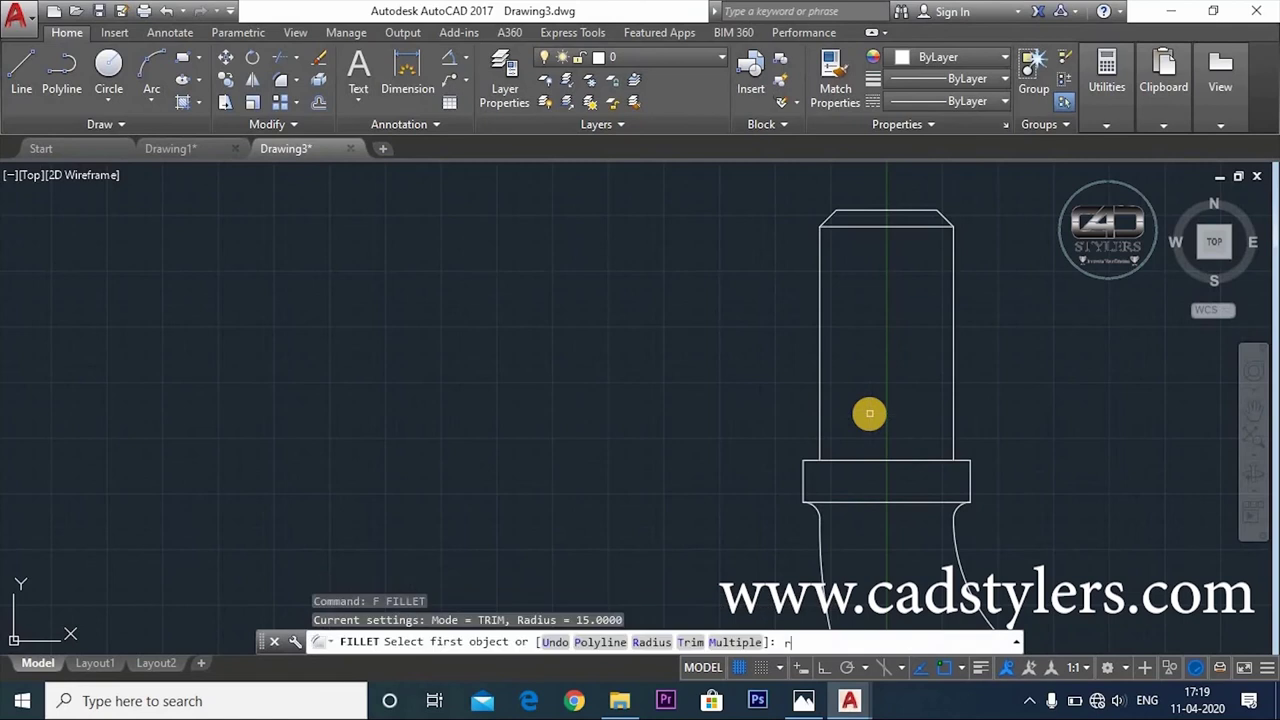
key("Return")
type("1")
key("Return")
type("m")
key("Return")
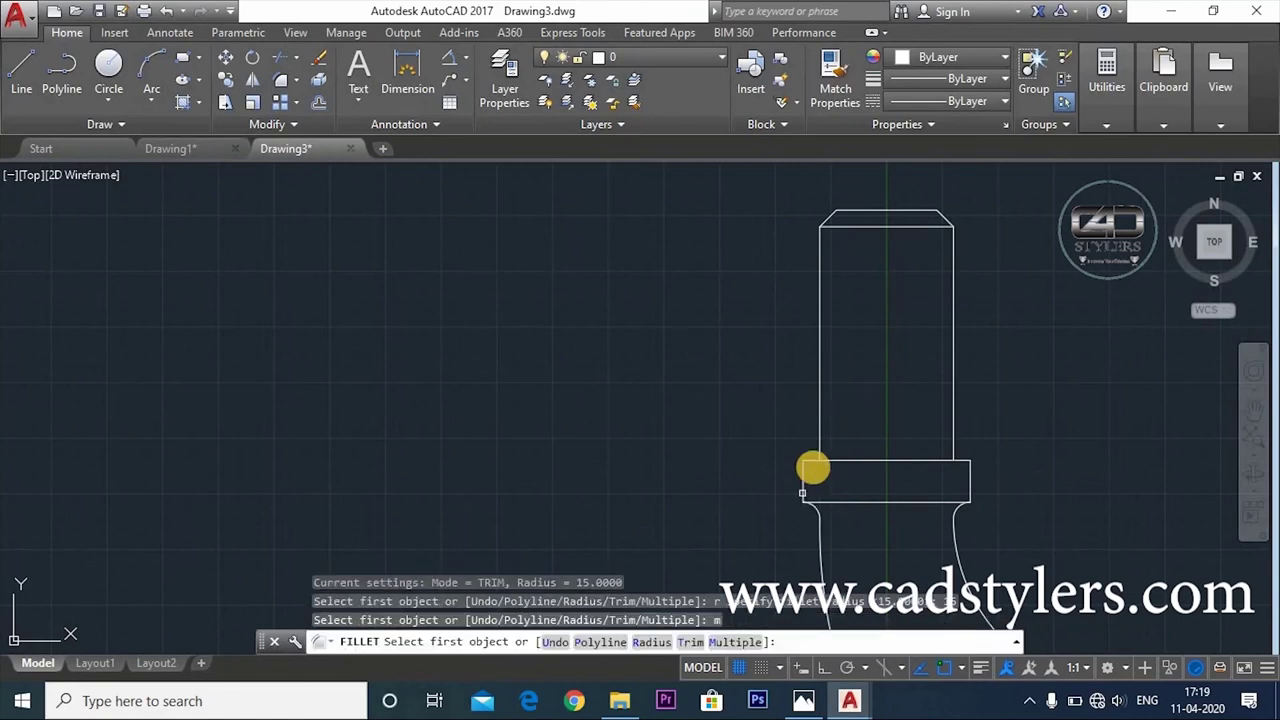
Fillet both shaft-to-collar corners with R15
left_click(818, 441)
left_click(852, 460)
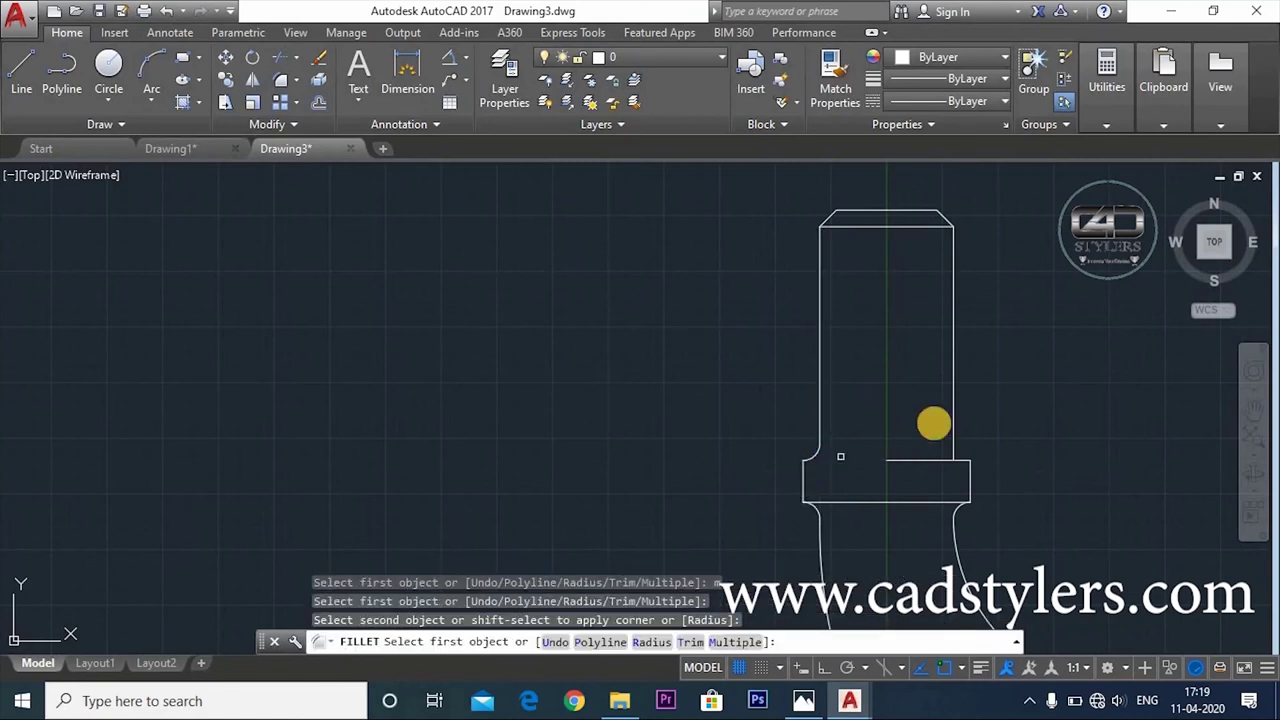
left_click(953, 430)
left_click(963, 460)
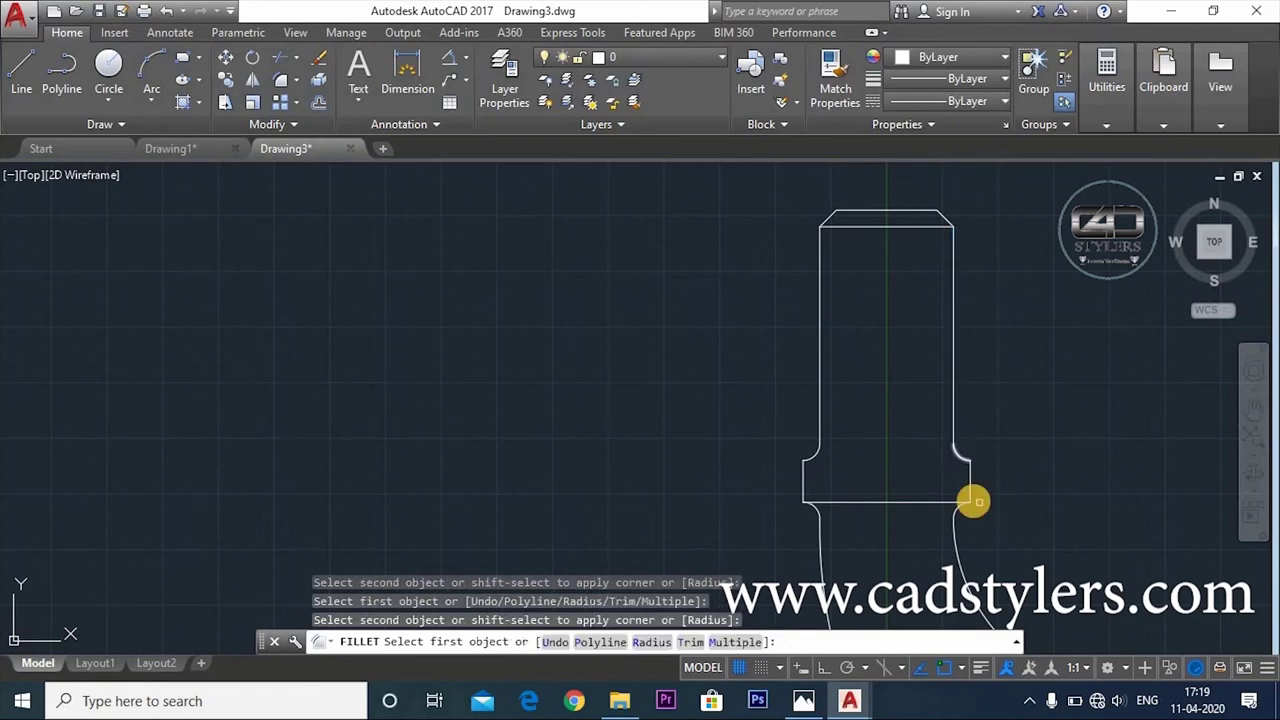
key("Escape")
Begin a line from the right fillet, then cancel it
type("l")
key("Return")
left_click(805, 461)
left_click(909, 494)
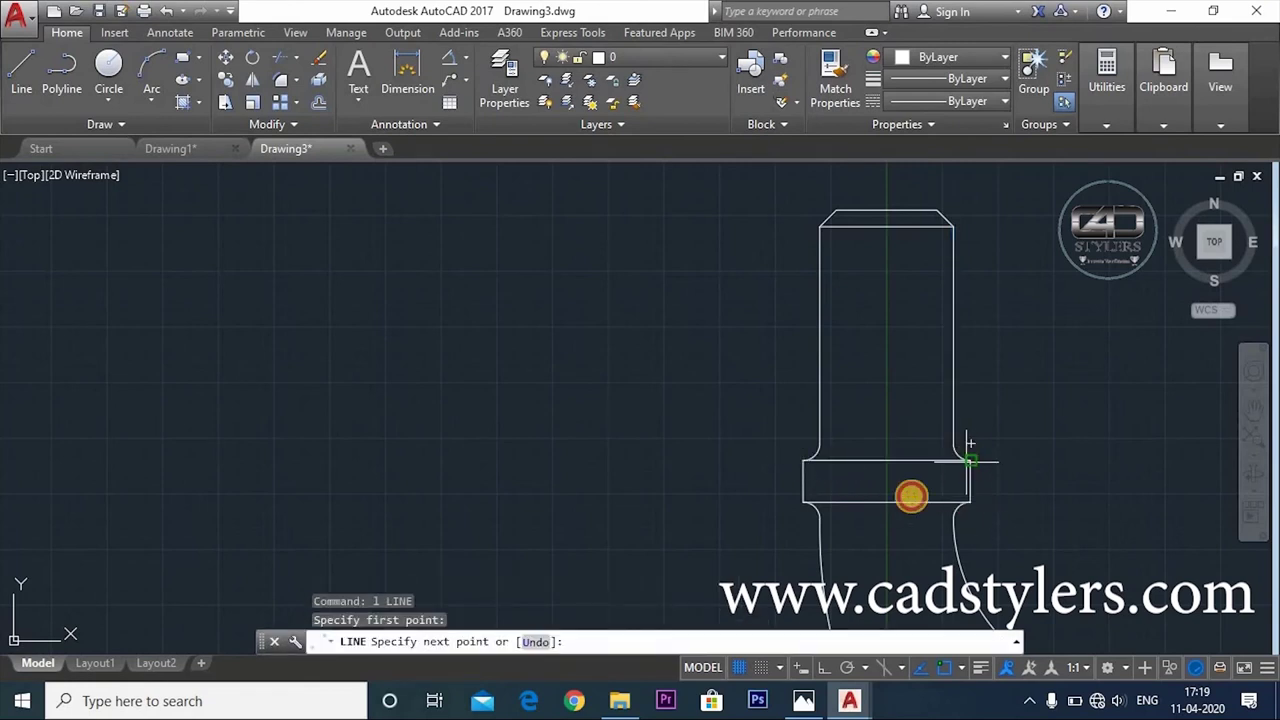
key("Escape")
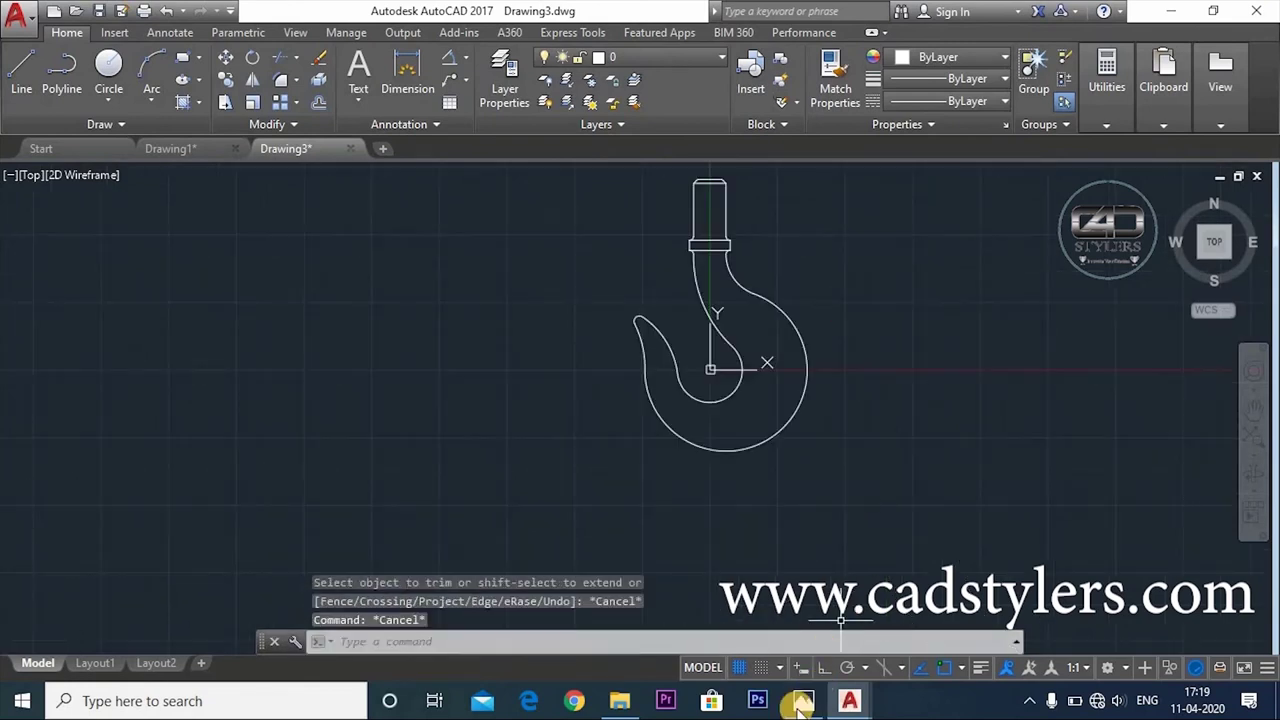
View a close-up of the shaft dimensions on the EXERCISE 4_1 reference, then minimize Photos
left_click(803, 703)
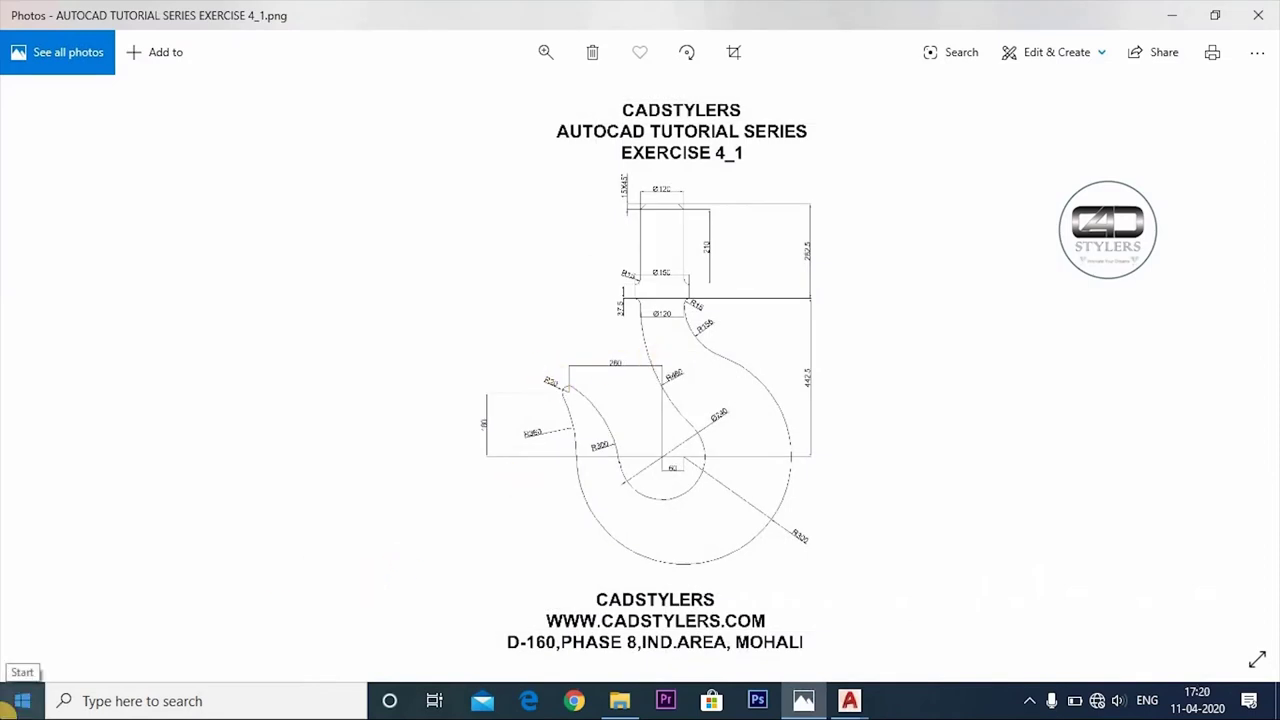
scroll(628, 218, "up", 2)
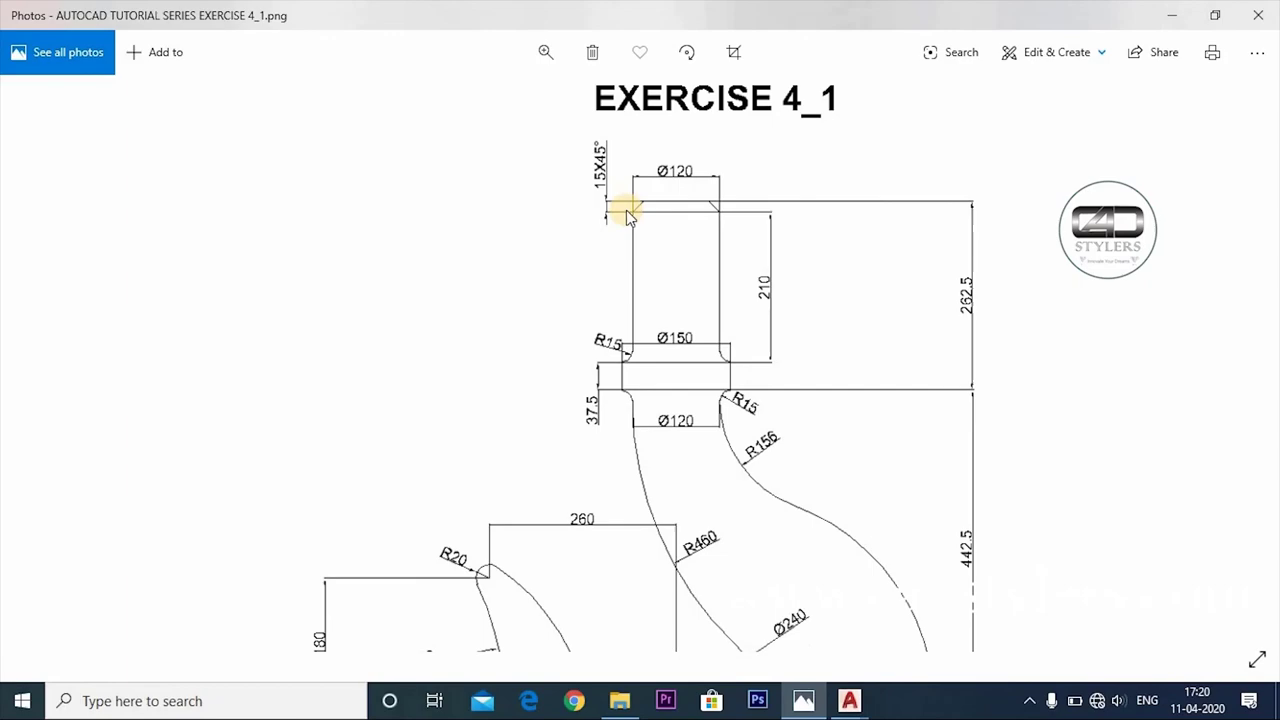
left_click(800, 697)
Add a vertical linear 15 dimension left of the top chamfer
scroll(731, 366, "up", 2)
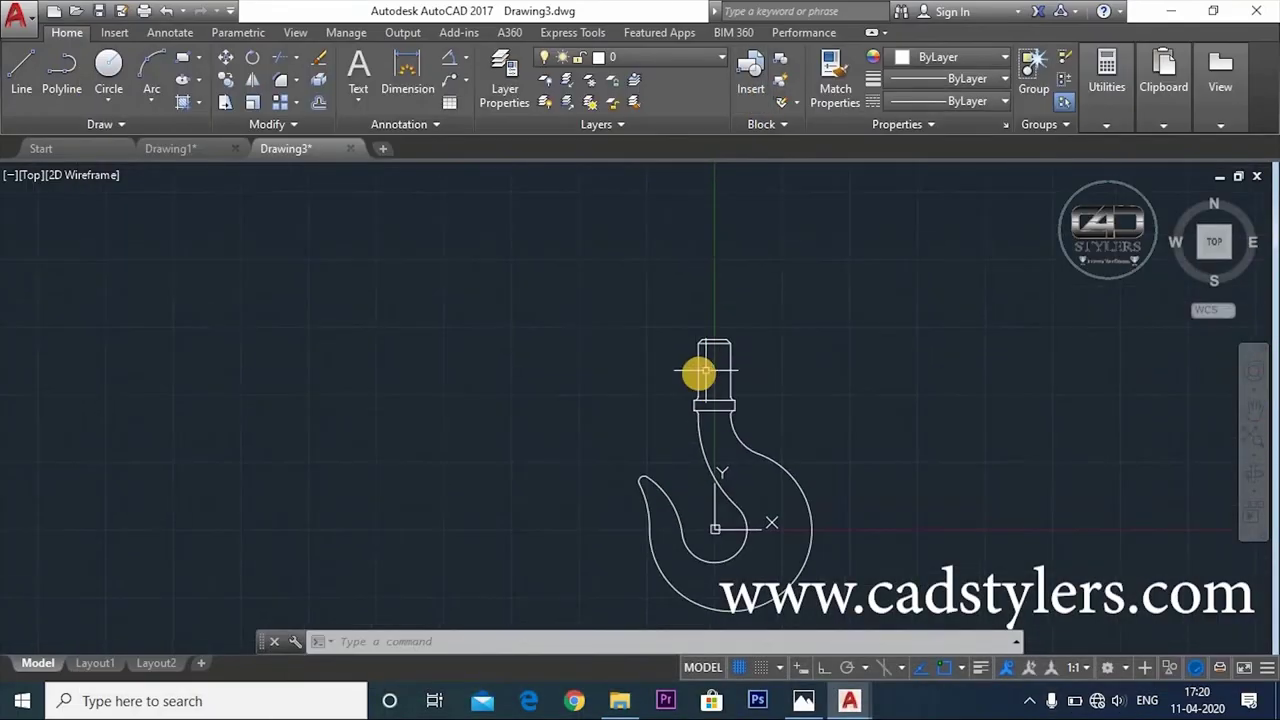
scroll(712, 370, "up", 3)
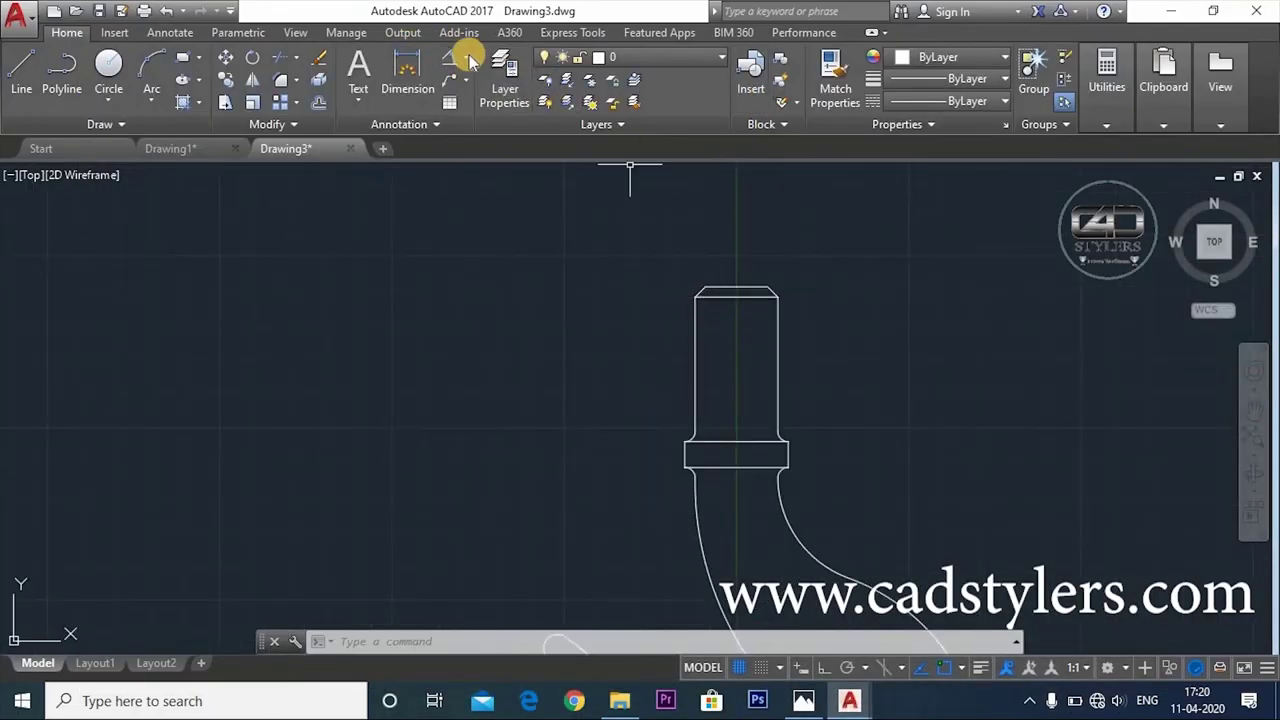
left_click(468, 58)
left_click(480, 86)
scroll(660, 295, "up", 4)
left_click(788, 284)
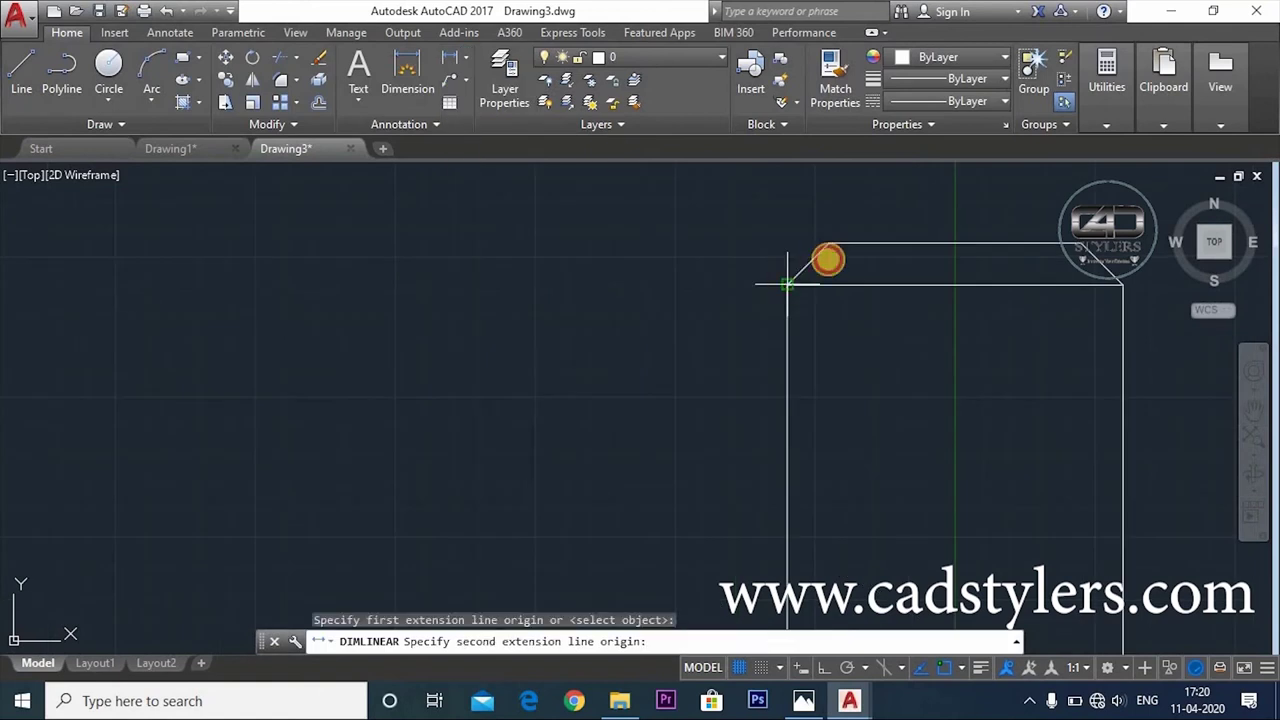
left_click(829, 244)
left_click(726, 258)
Try a horizontal 15 dimension below the chamfer, then undo it
scroll(726, 262, "up", 4)
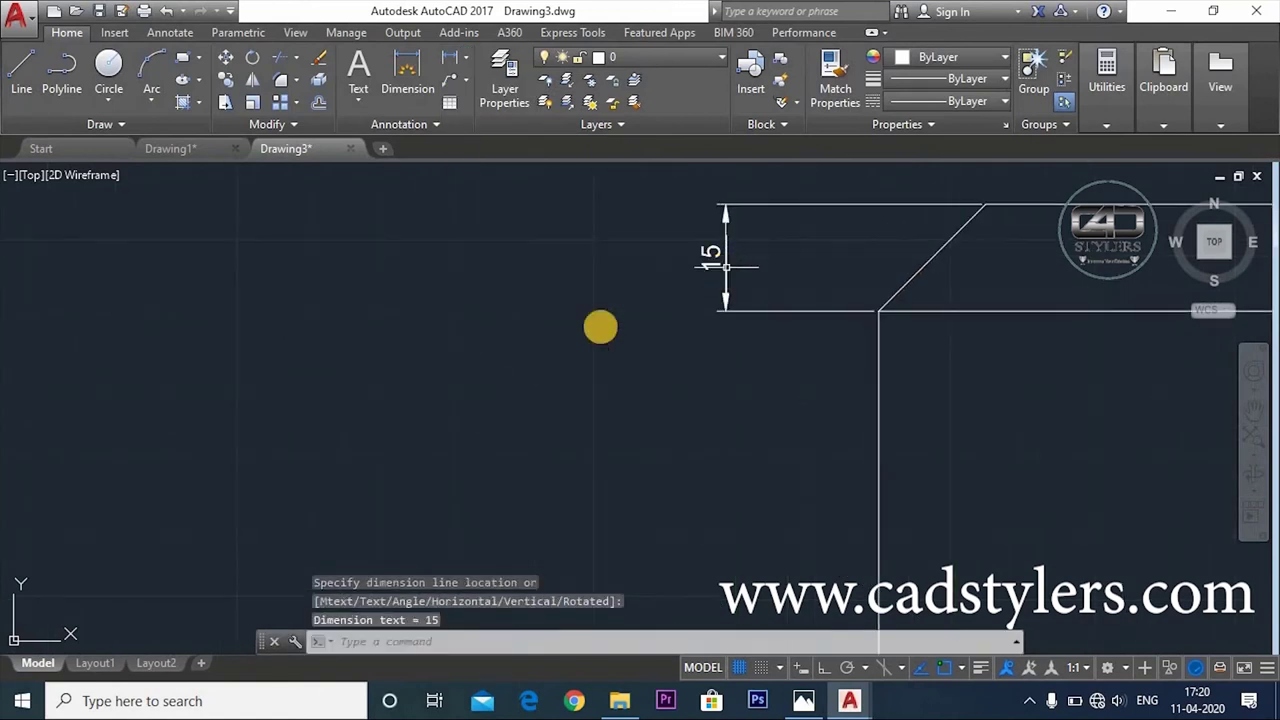
middle_click_drag(600, 326, 620, 389)
type("c")
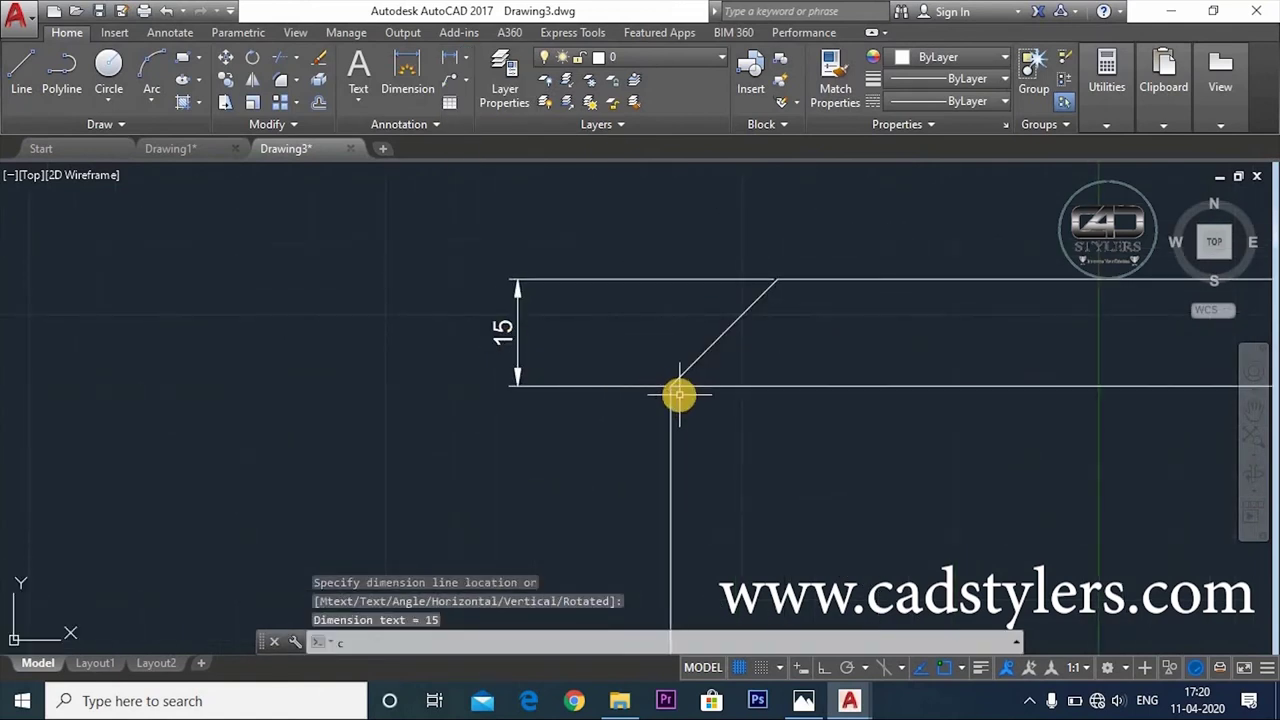
key("Escape")
key("Return")
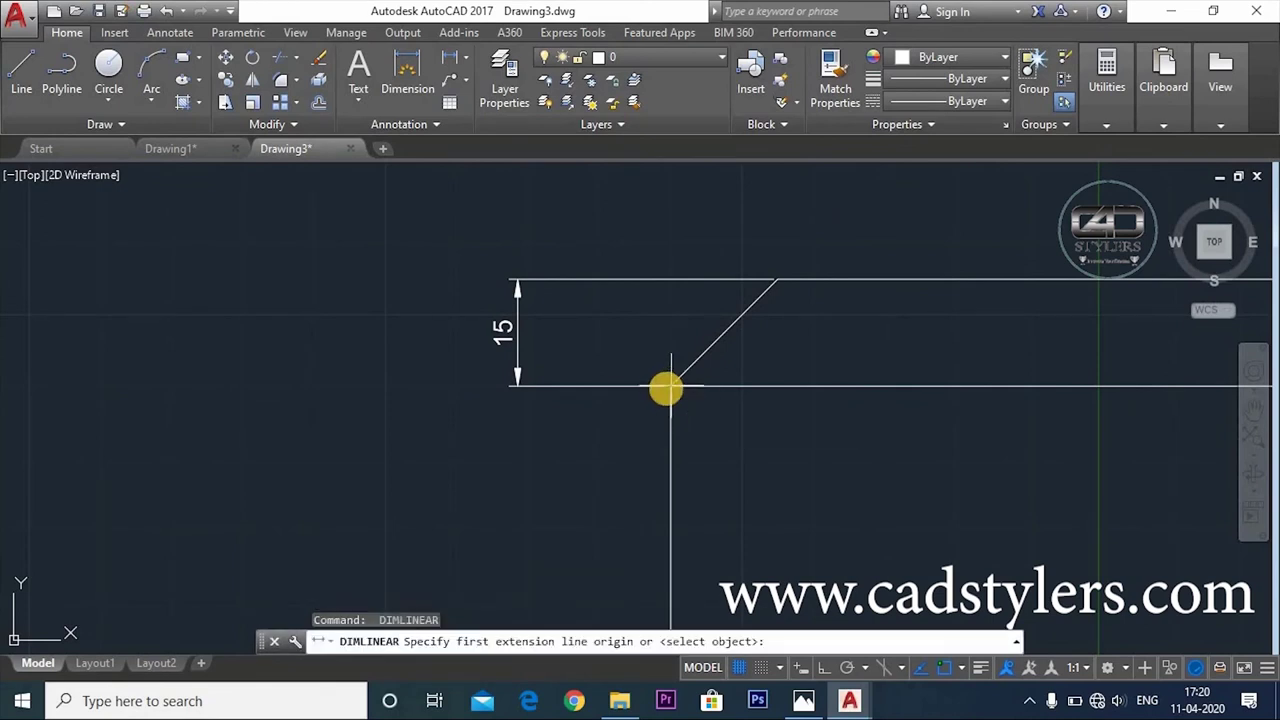
left_click(670, 385)
left_click(777, 277)
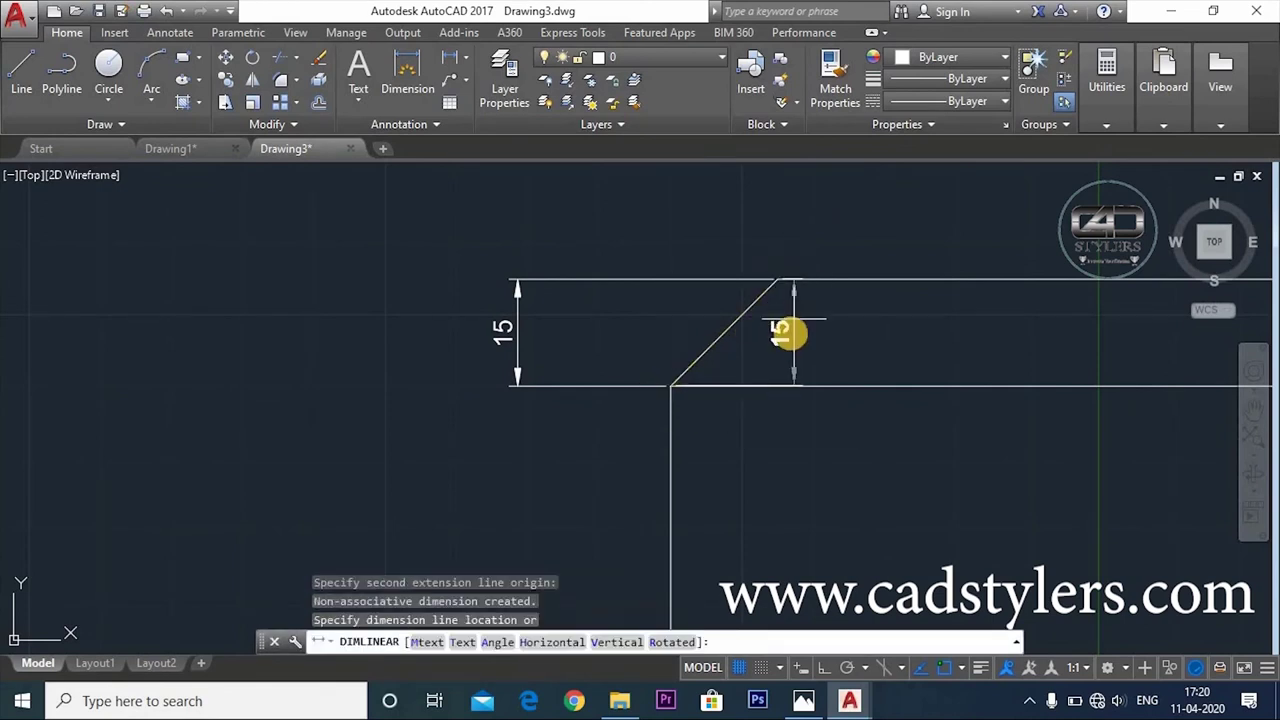
left_click(733, 428)
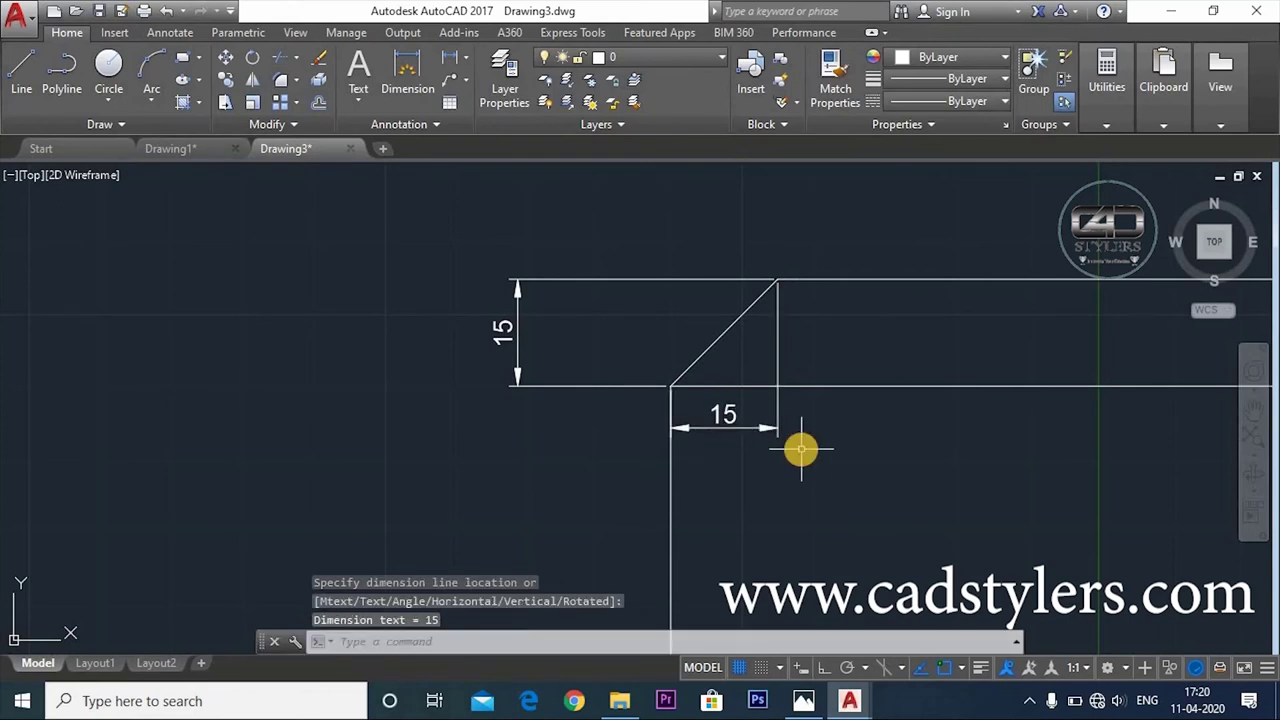
key("ctrl+z")
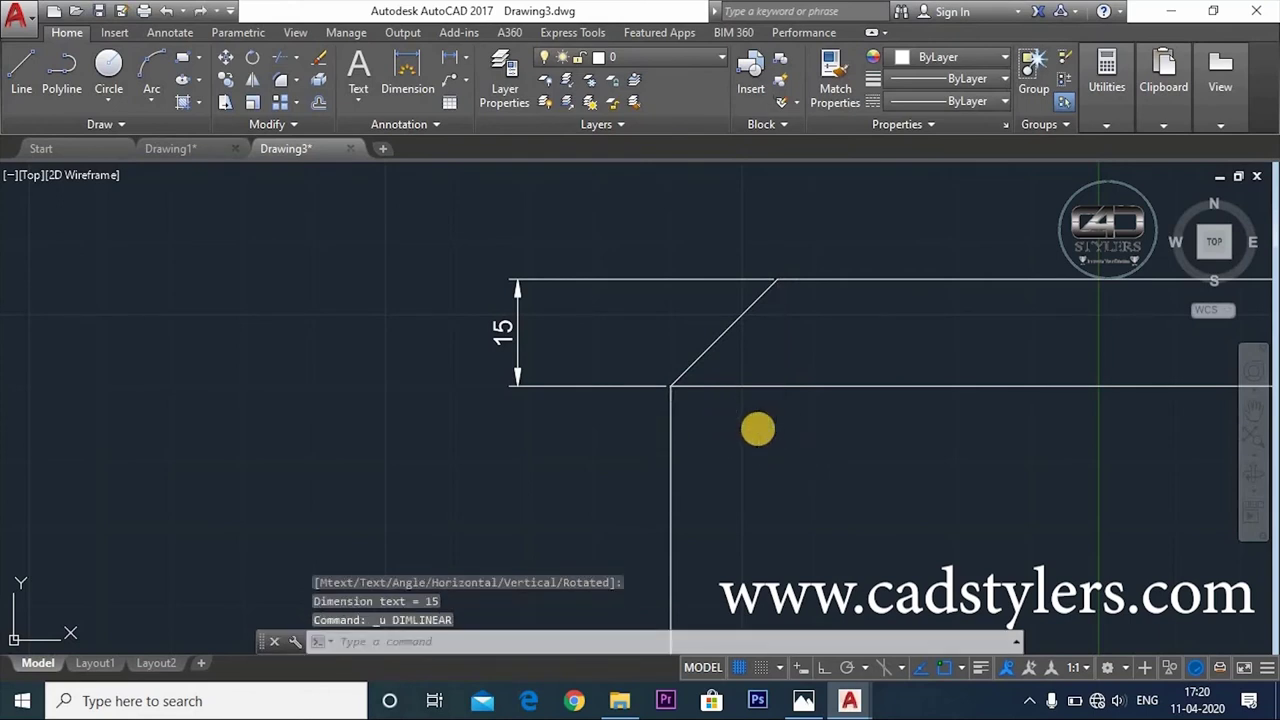
key("ctrl+z")
scroll(783, 314, "up", 2)
middle_click_drag(783, 314, 745, 373)
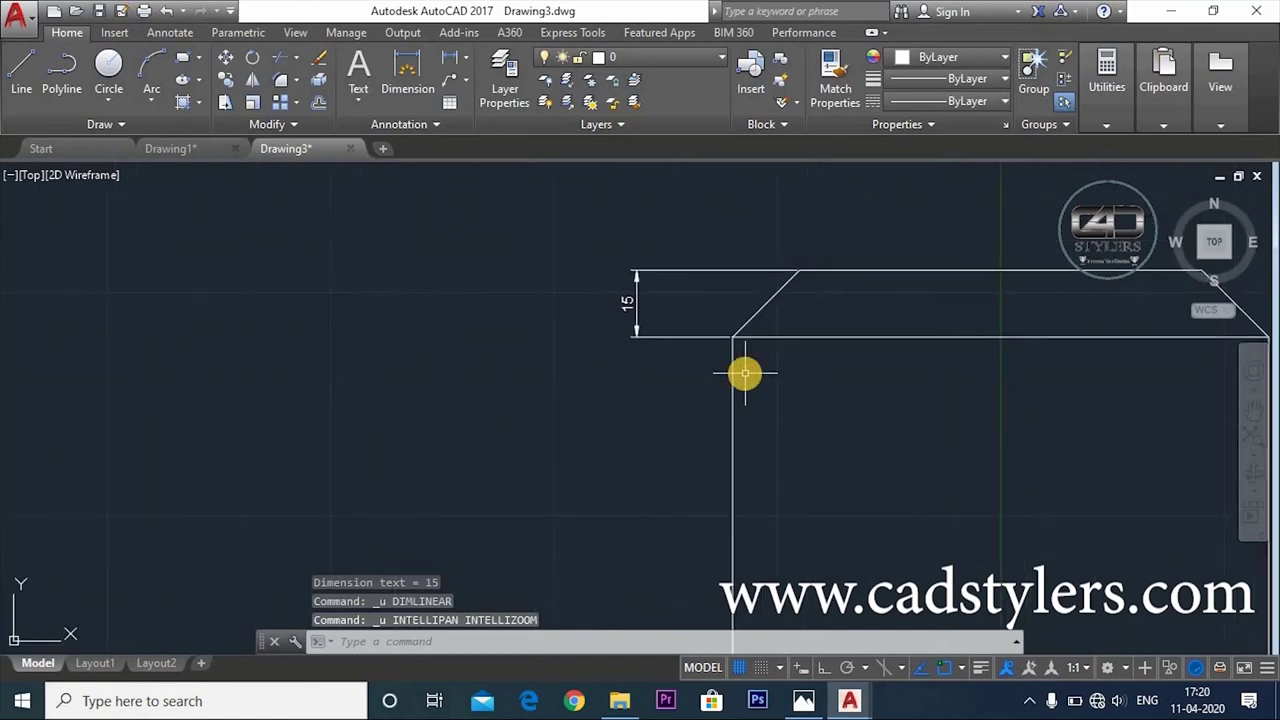
key("Escape")
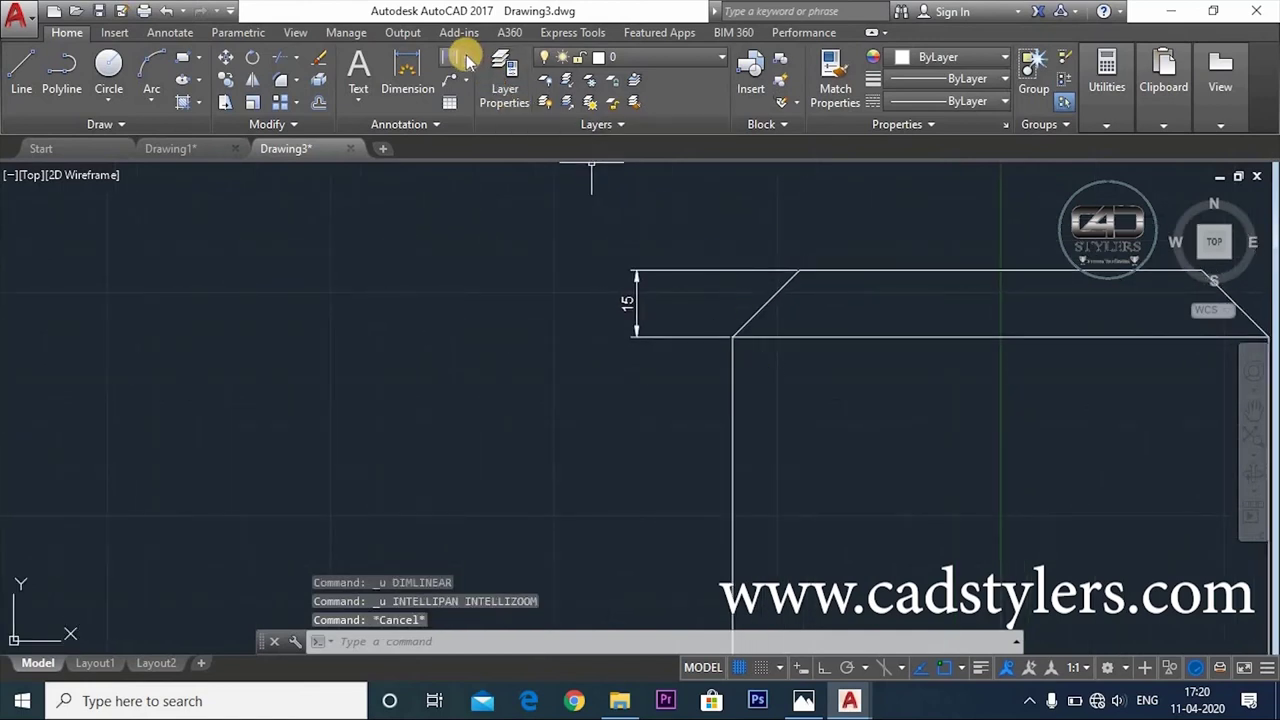
Dimension the 45° angle between the shaft's top edge and the chamfer
left_click(453, 100)
left_click(480, 150)
left_click(777, 323)
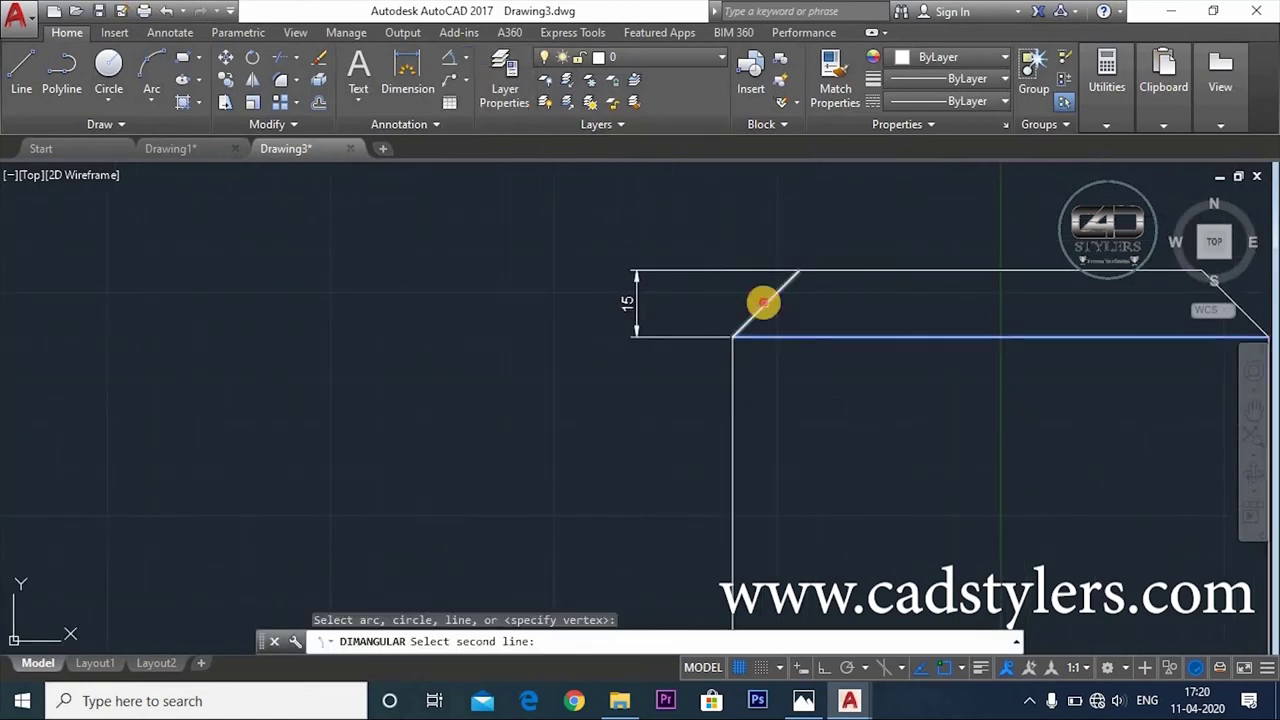
left_click(773, 306)
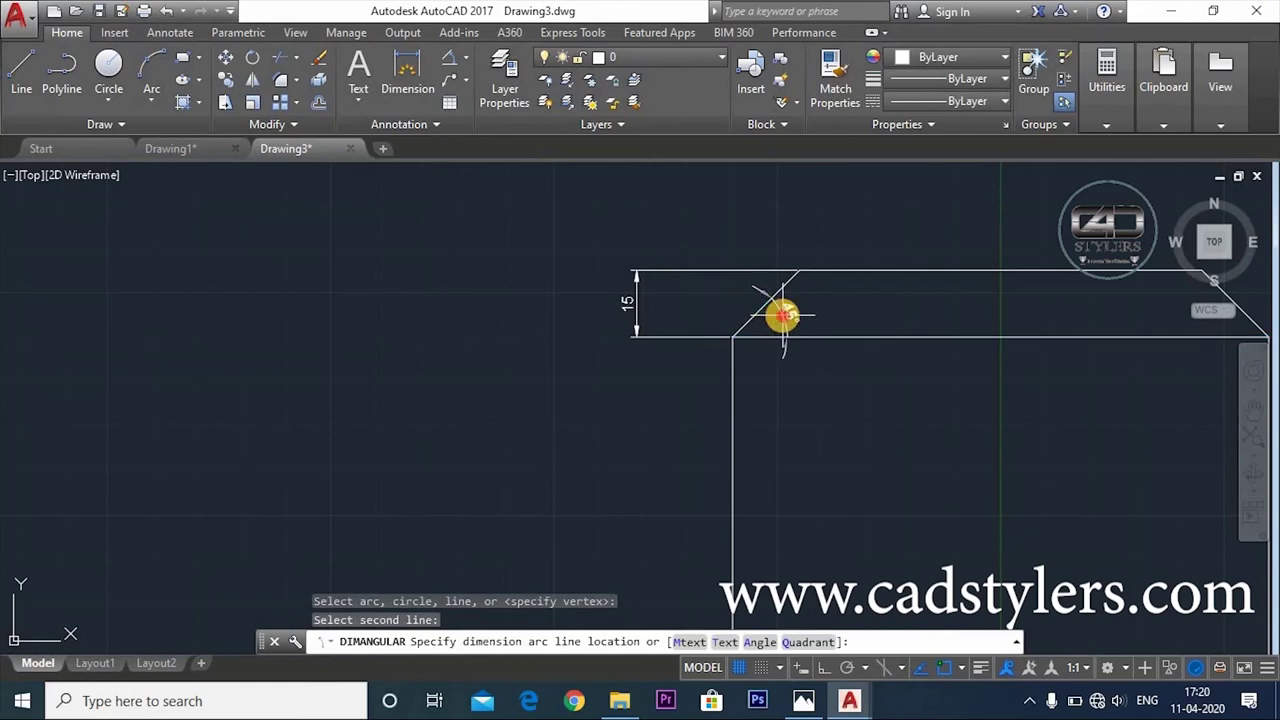
left_click(783, 316)
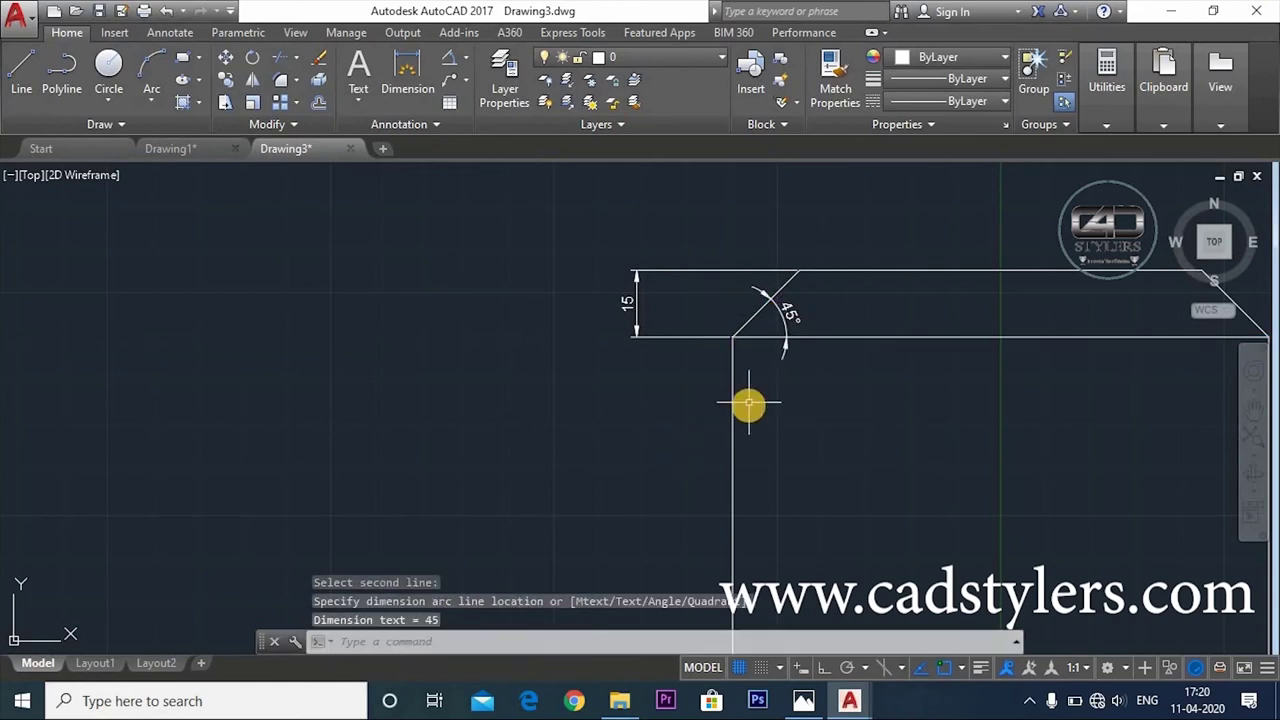
middle_click_drag(733, 397, 599, 413)
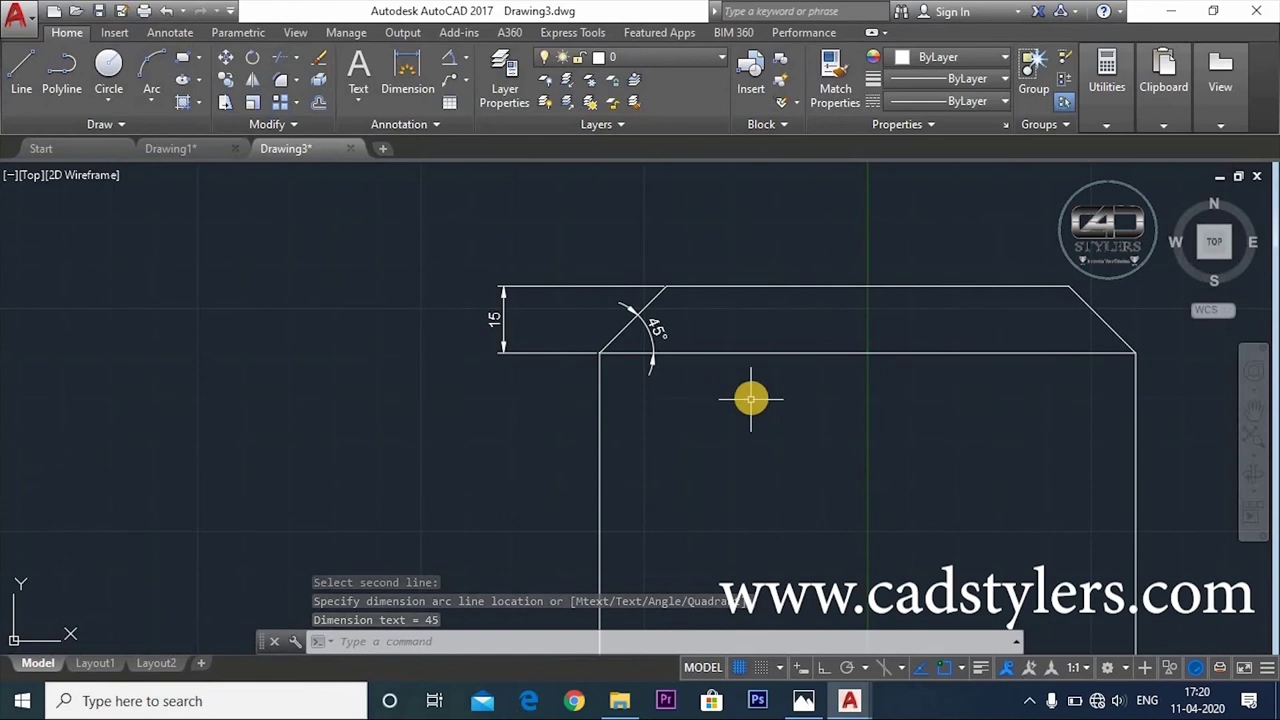
key("Return")
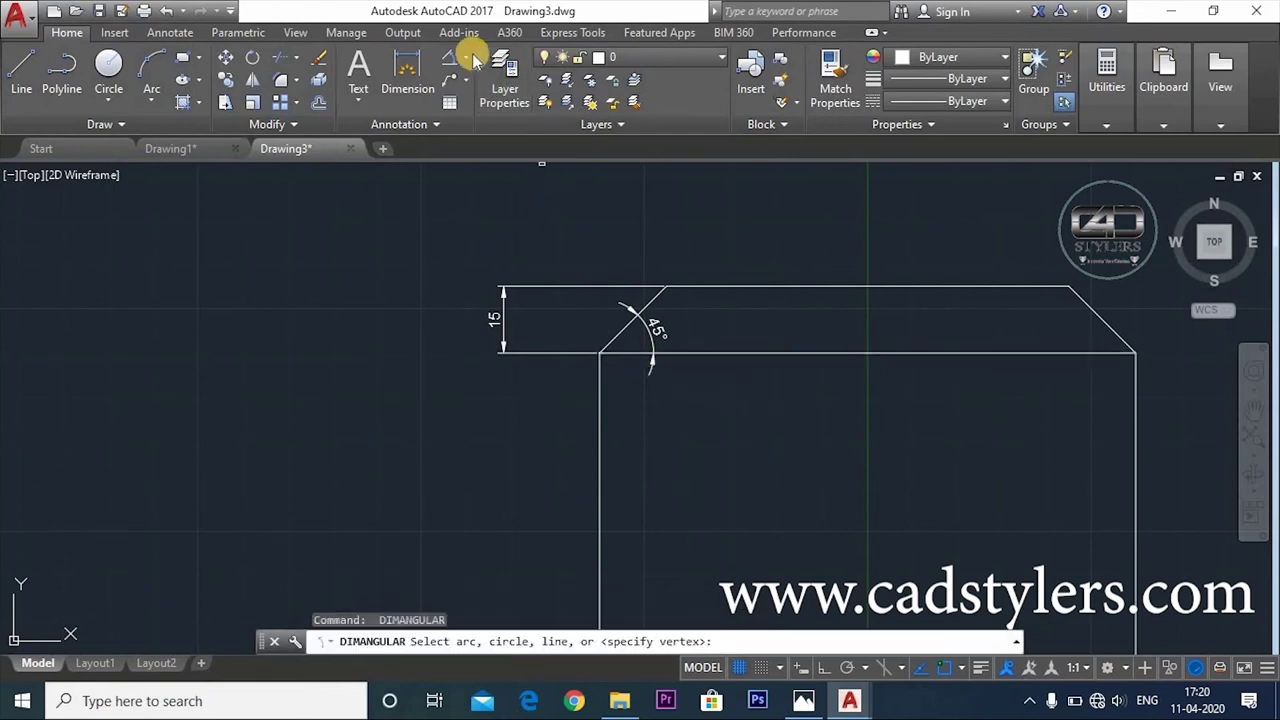
Add a 120 linear dimension across the top of the shaft
left_click(467, 57)
left_click(465, 88)
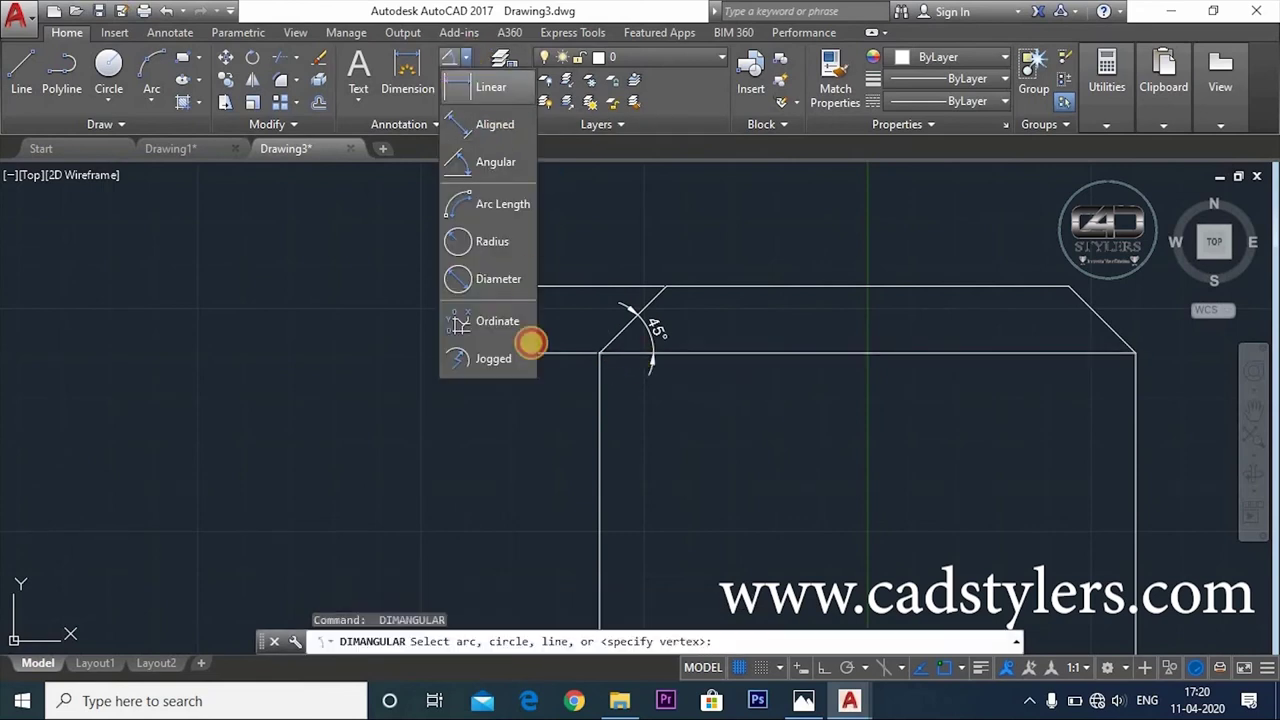
left_click(600, 353)
left_click(1134, 352)
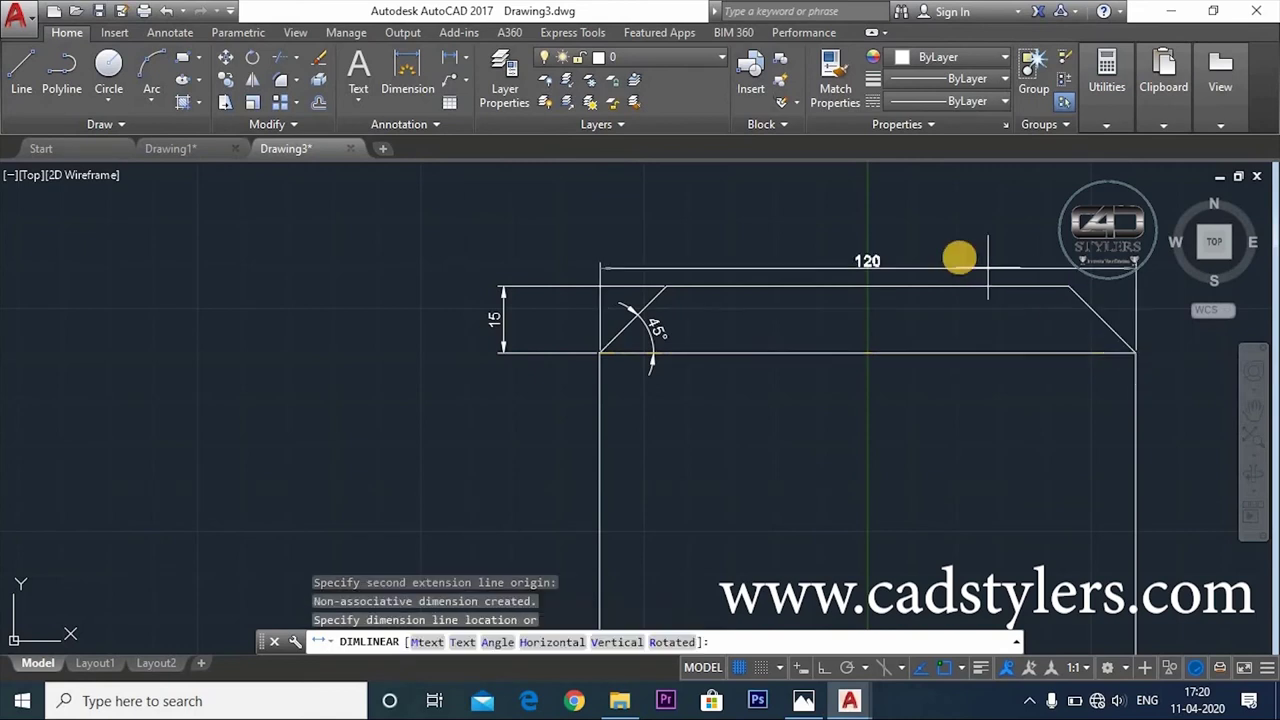
left_click(960, 257)
Add the 150 linear dimension across the top of the collar
scroll(931, 366, "down", 4)
mouse_move(931, 451)
middle_mouse_down()
mouse_move(876, 396)
mouse_move(803, 434)
middle_mouse_up()
key("Return")
left_click(737, 397)
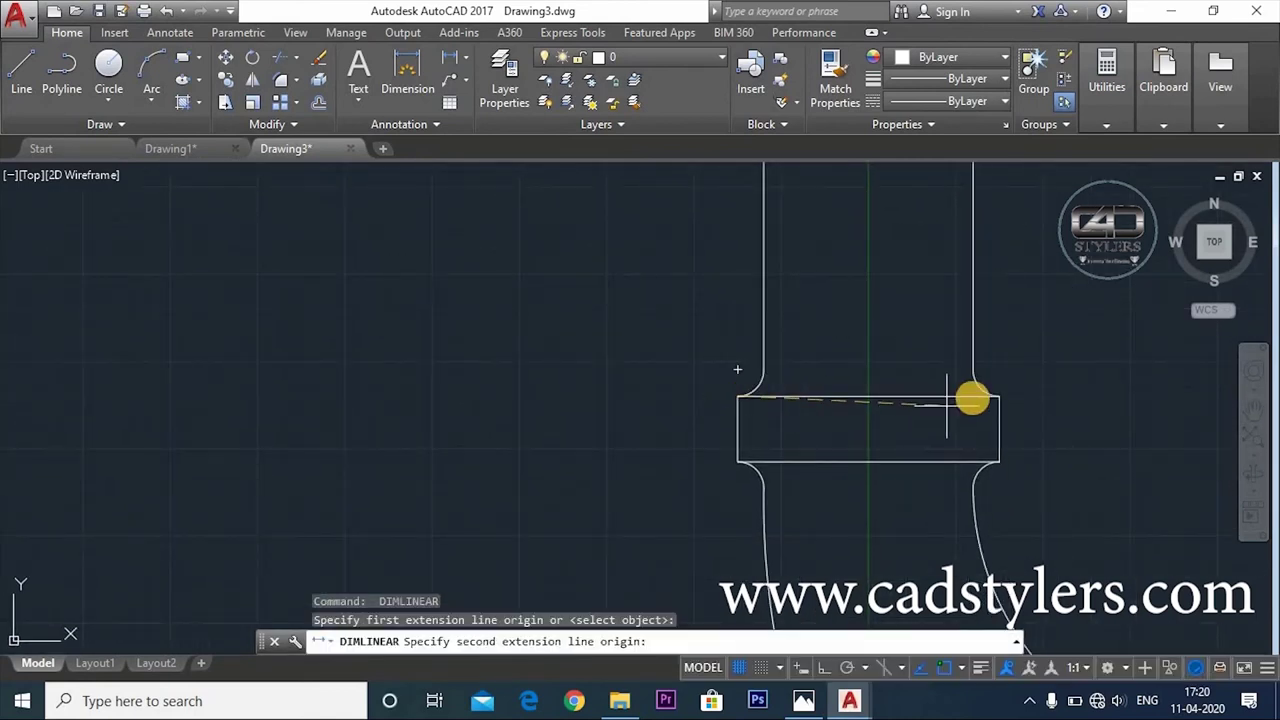
left_click(999, 397)
left_click(880, 426)
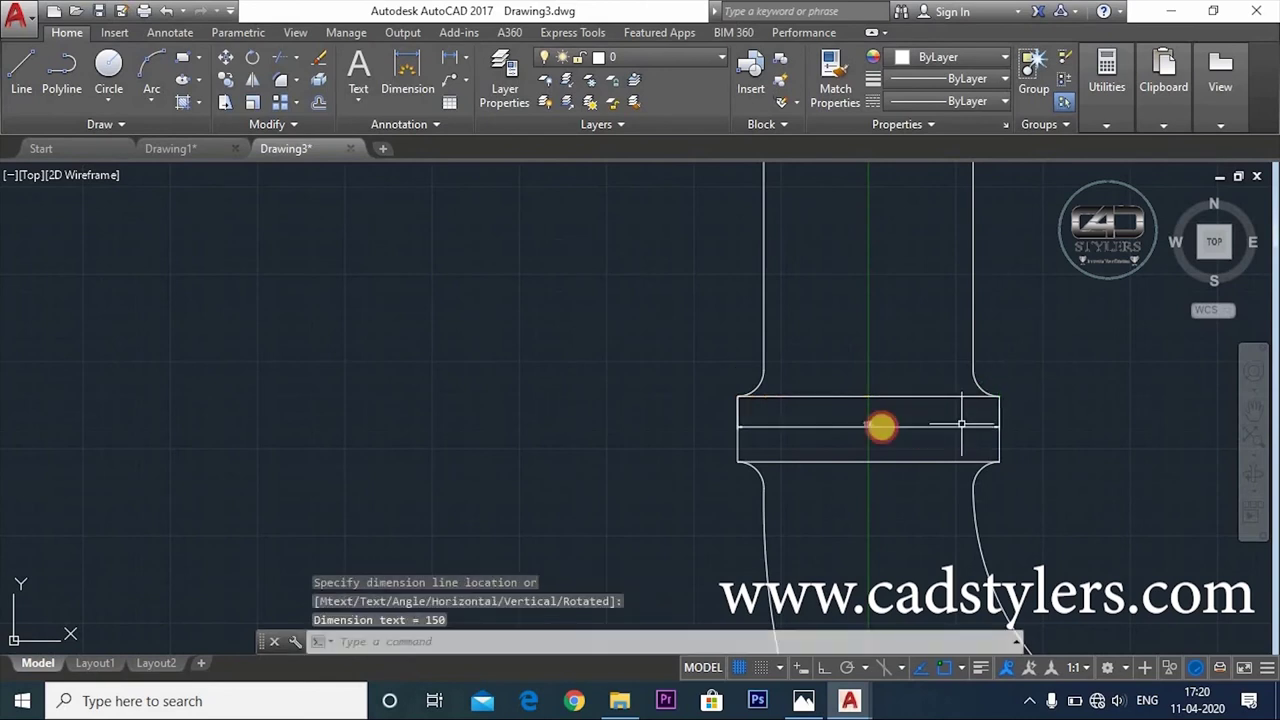
Add the 60 horizontal dimension from the hook arc's centre, placed below the origin
scroll(878, 426, "up", 4)
scroll(876, 424, "down", 5)
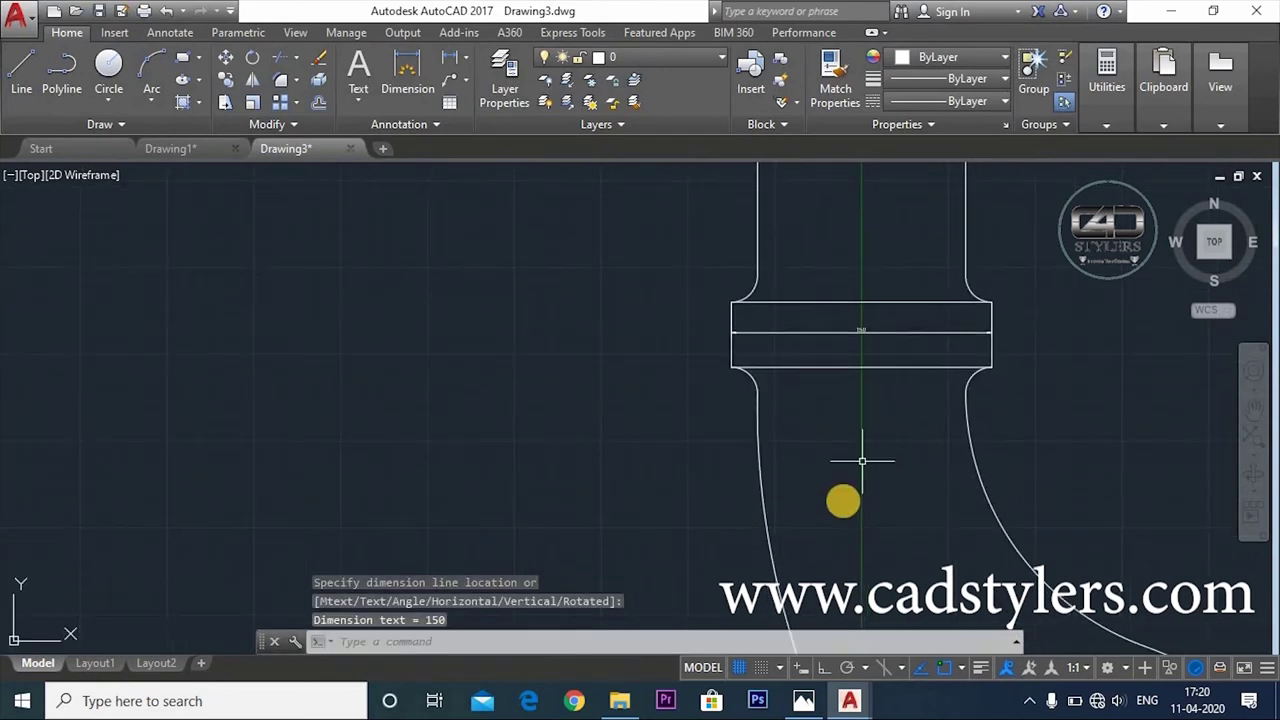
middle_click_drag(842, 488, 840, 394)
mouse_move(860, 560)
middle_mouse_down()
mouse_move(880, 477)
mouse_move(863, 423)
middle_mouse_up()
scroll(860, 466, "up", 2)
key("Return")
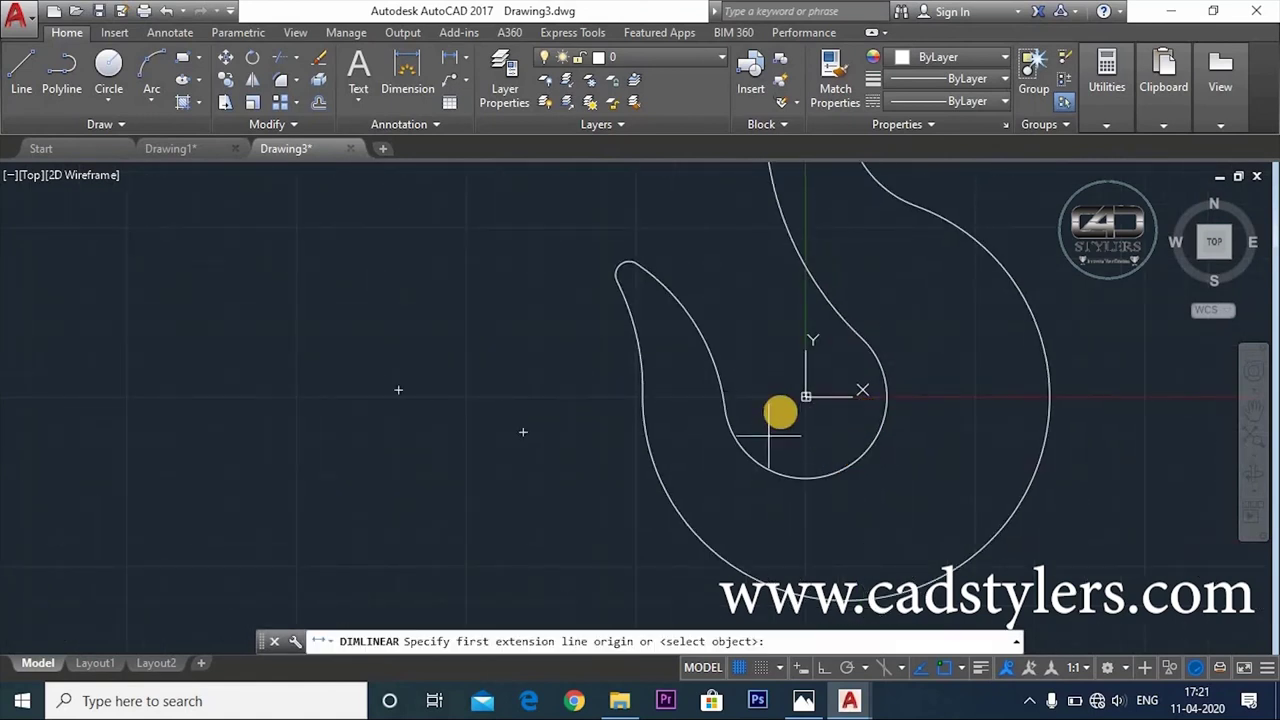
left_click(806, 397)
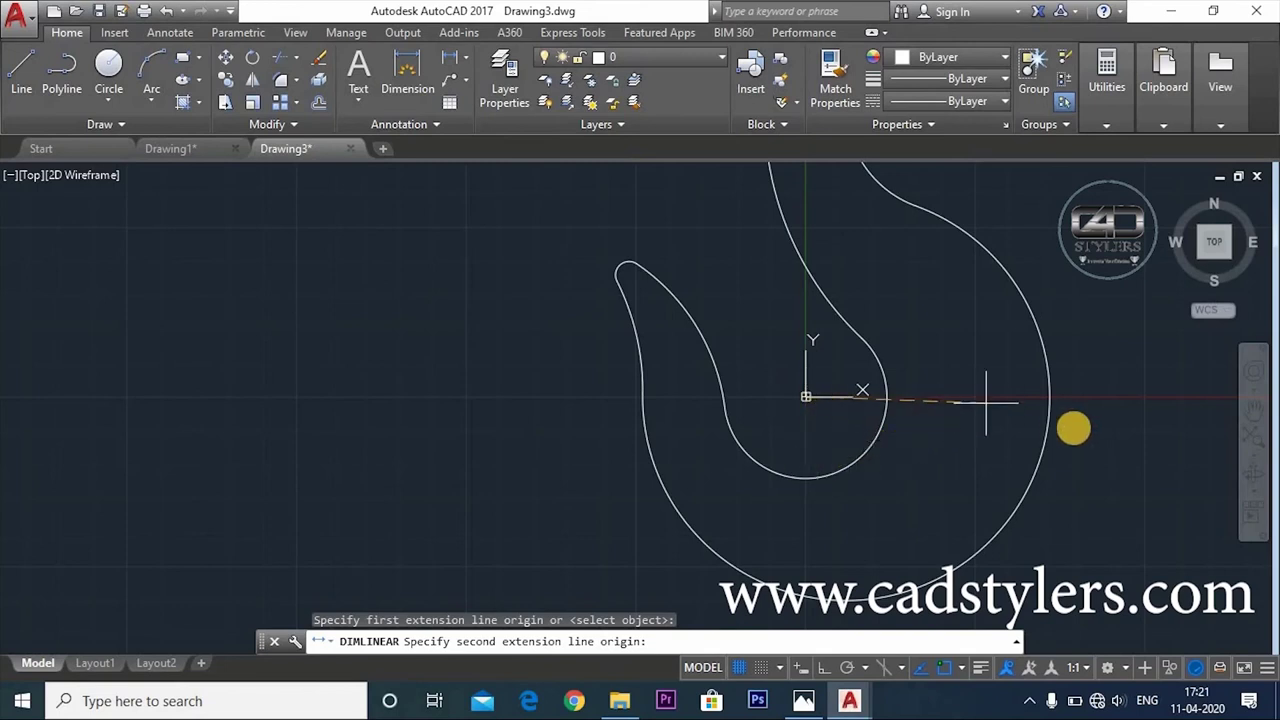
left_click(846, 398)
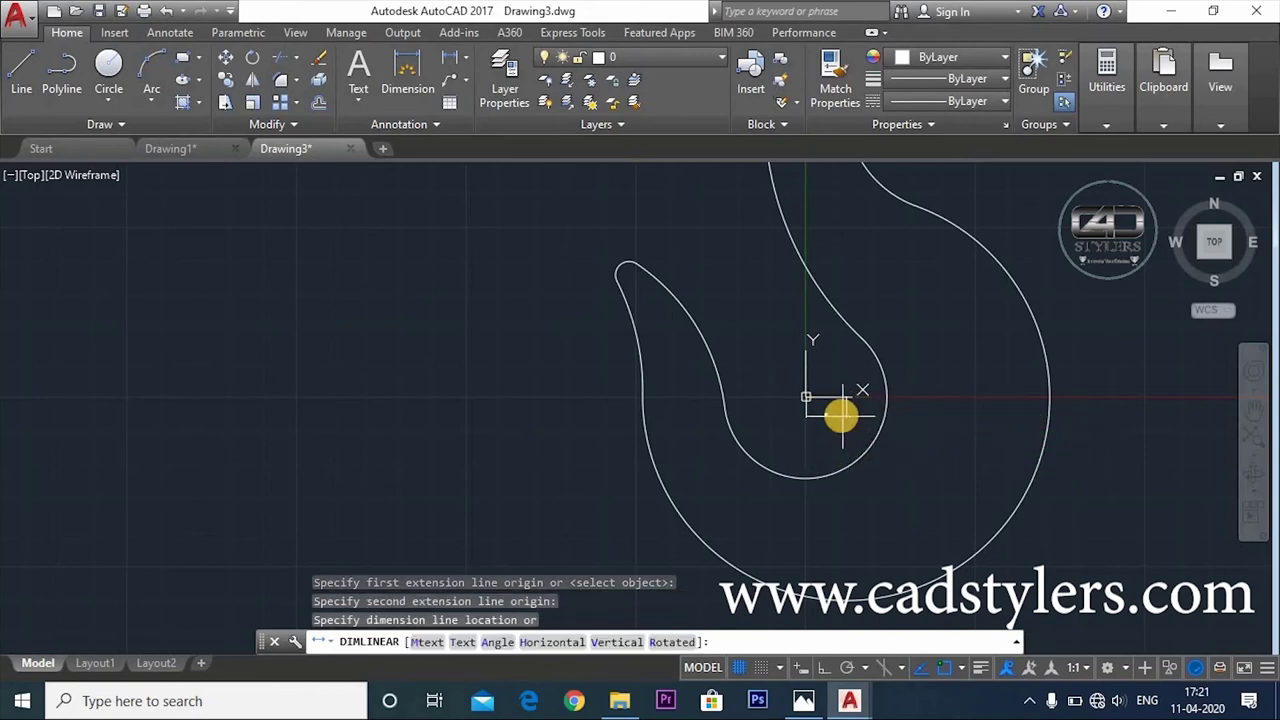
left_click(840, 415)
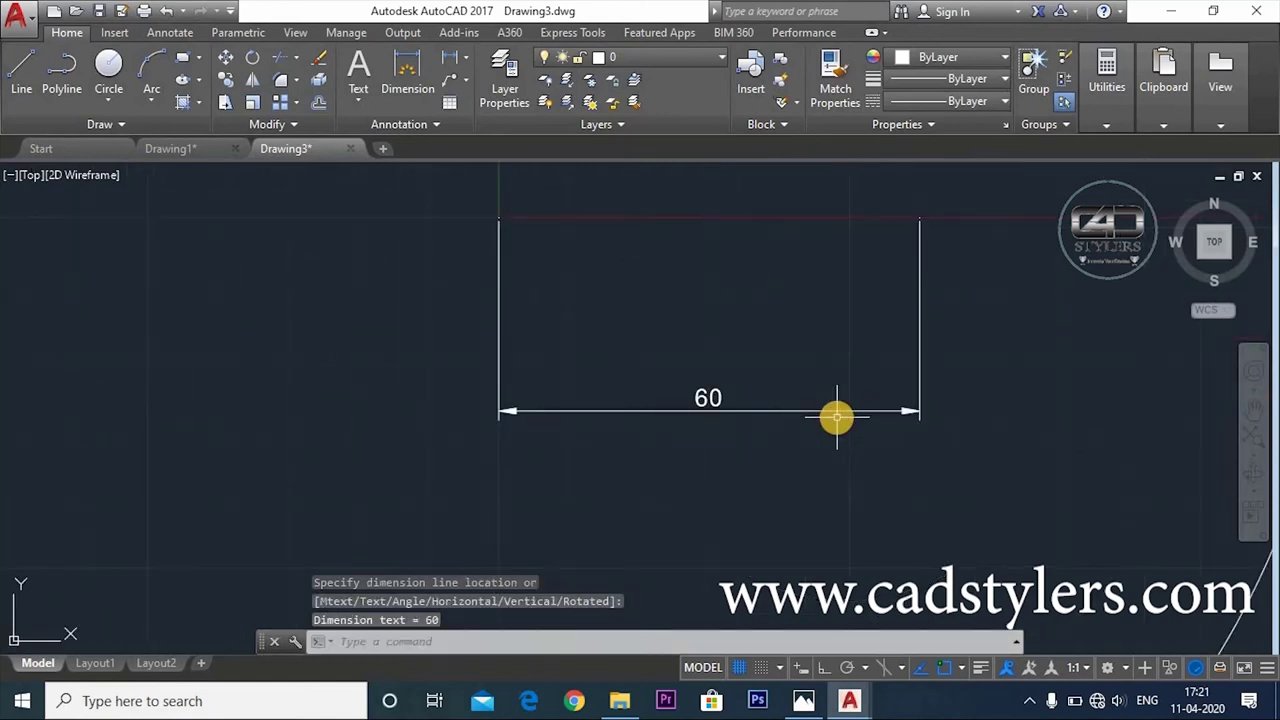
Add the vertical 180 dimension from the hook origin to the top of the tip
scroll(836, 430, "down", 5)
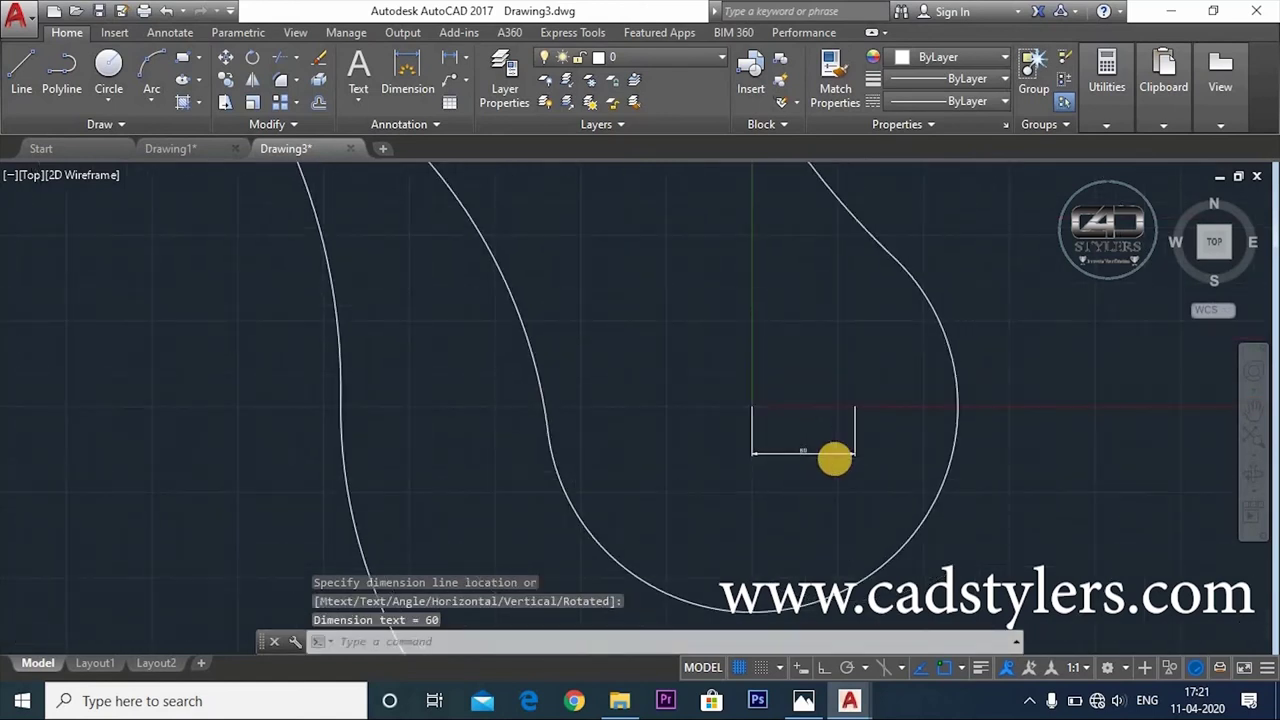
scroll(835, 458, "down", 3)
mouse_move(829, 477)
middle_mouse_down()
mouse_move(851, 494)
mouse_move(826, 565)
middle_mouse_up()
key("Return")
left_click(864, 499)
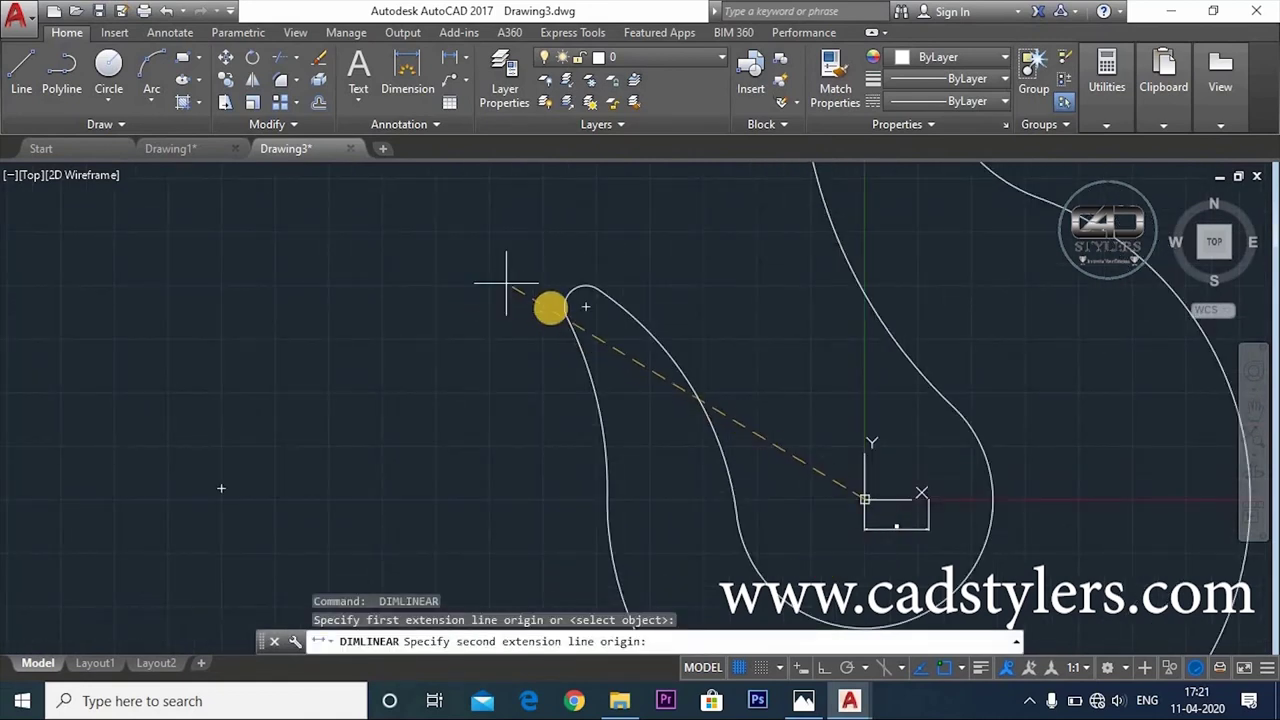
left_click(587, 292)
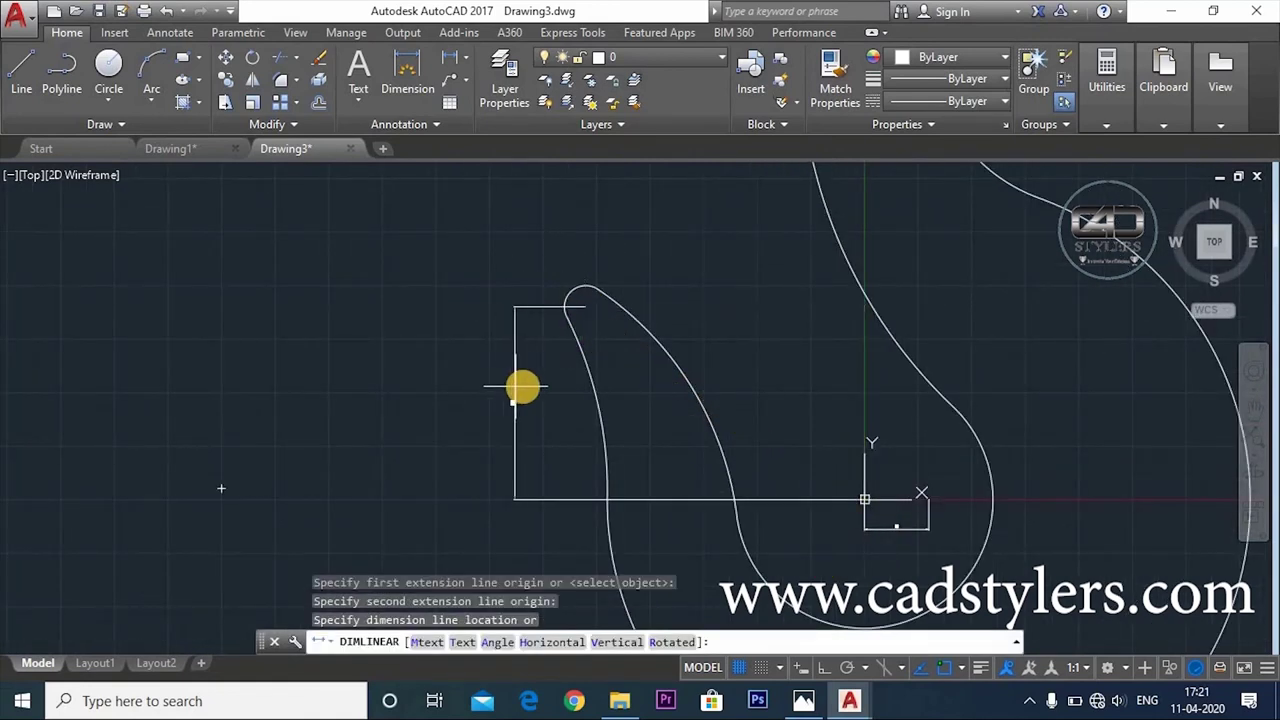
left_click(535, 386)
Compare with the reference drawing, then place the 260 dimension above the tip
scroll(527, 430, "up", 3)
scroll(527, 436, "up", 1)
scroll(549, 314, "up", 1)
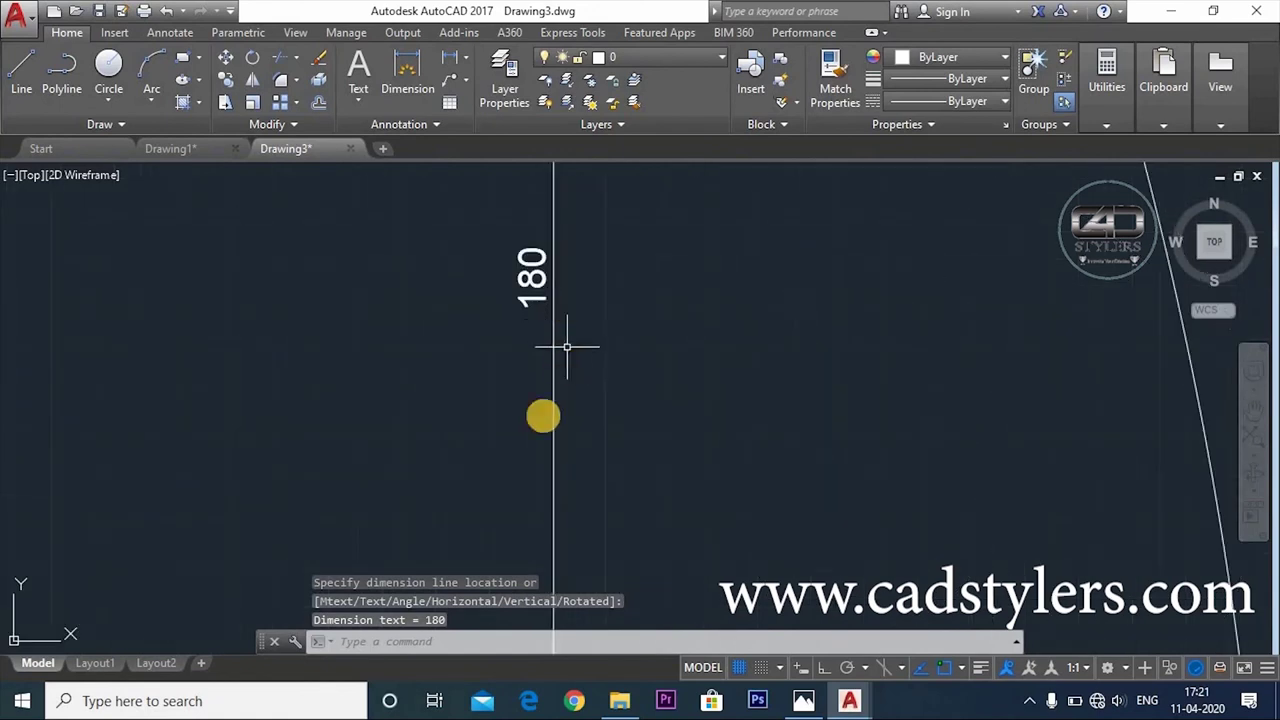
scroll(569, 343, "down", 1)
left_click(800, 702)
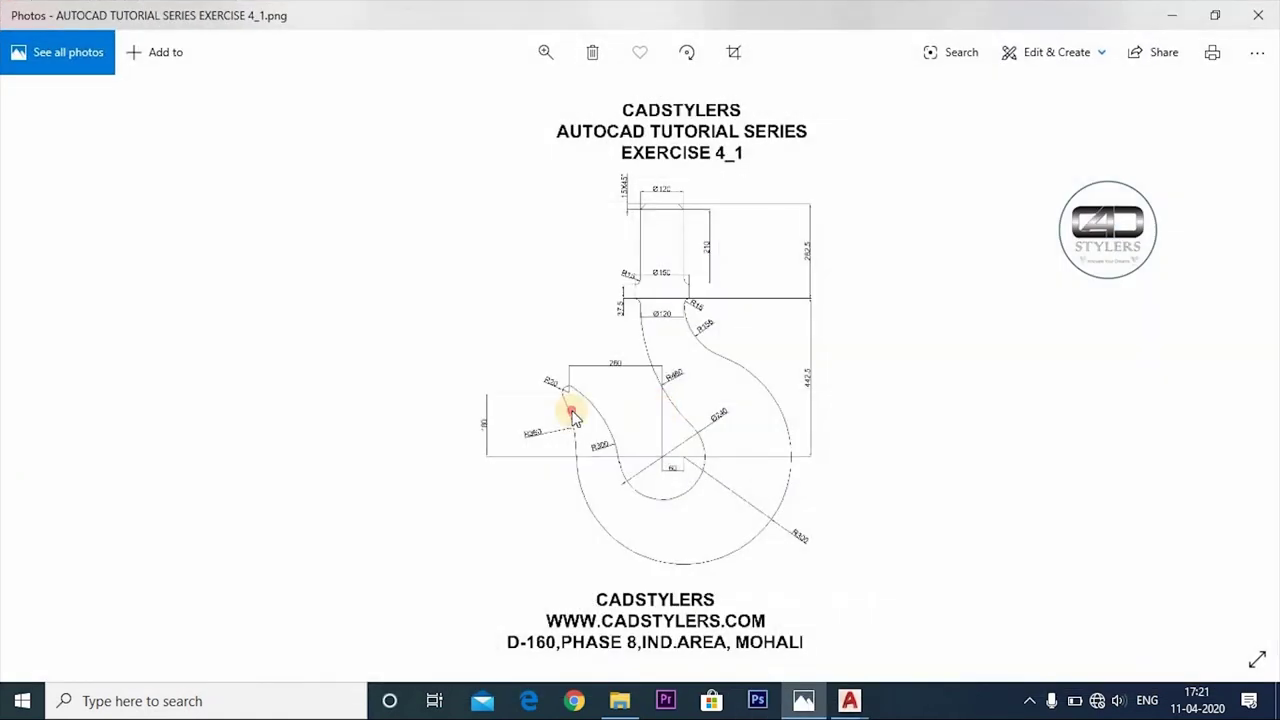
scroll(571, 409, "up", 2)
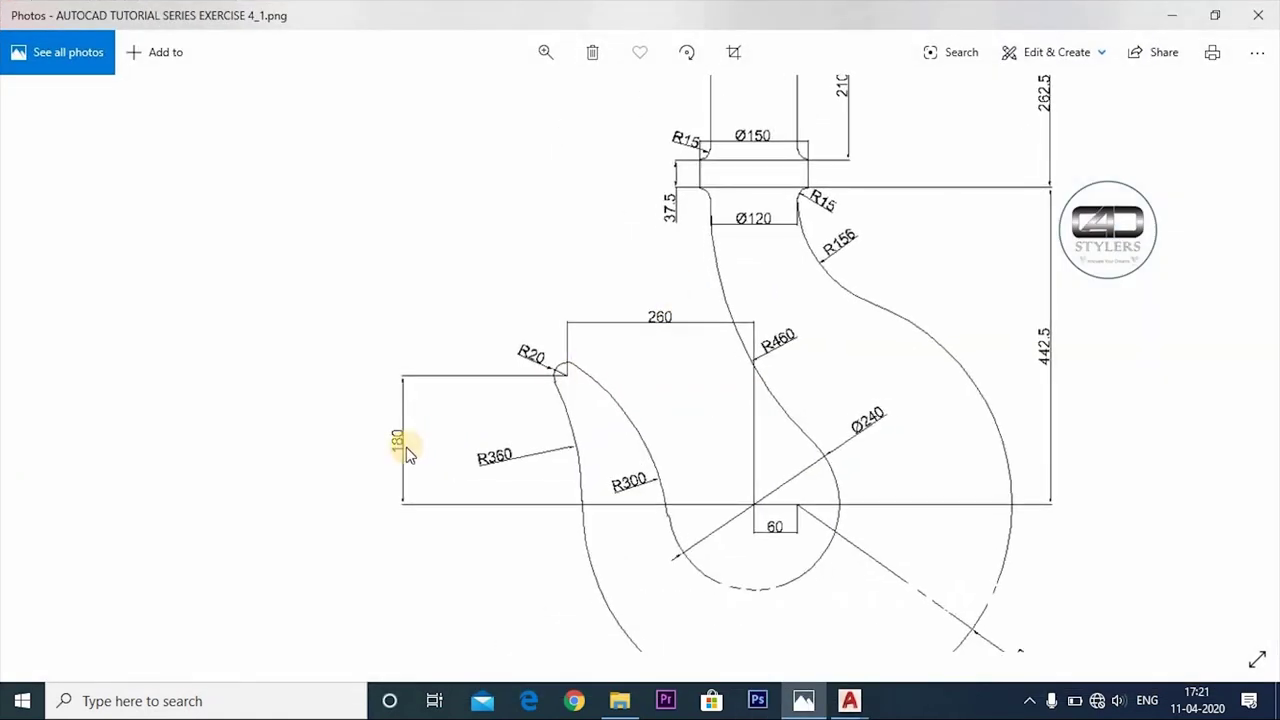
scroll(406, 447, "down", 2)
left_click(793, 705)
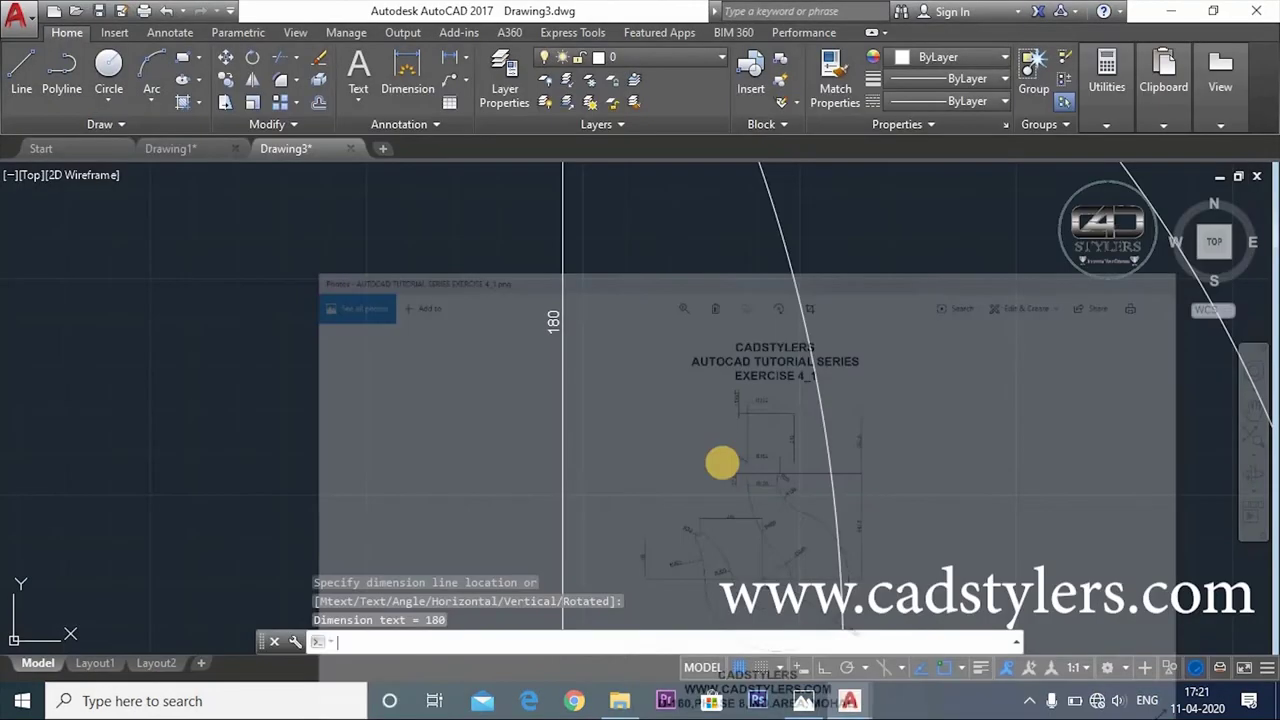
right_click(870, 566)
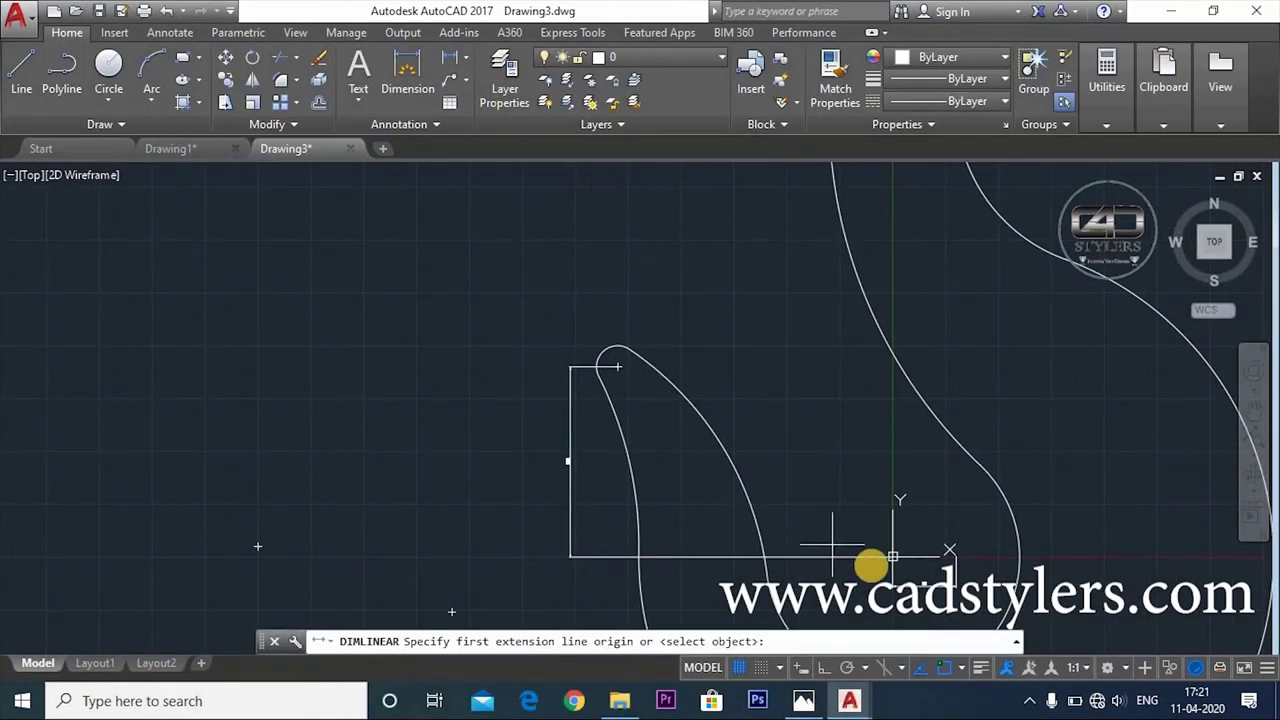
left_click(748, 360)
Recheck the reference drawing against the new dimensions and cancel a stray selection window
scroll(740, 364, "up", 5)
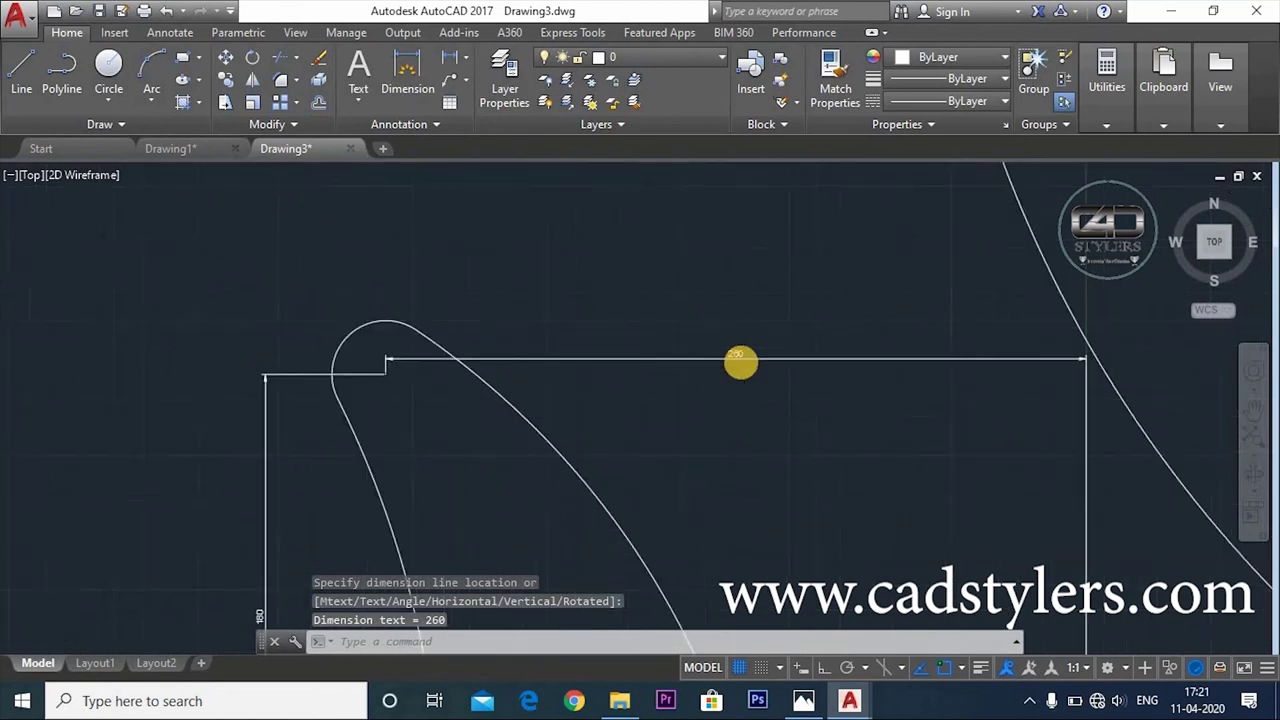
scroll(740, 366, "down", 4)
left_click(803, 700)
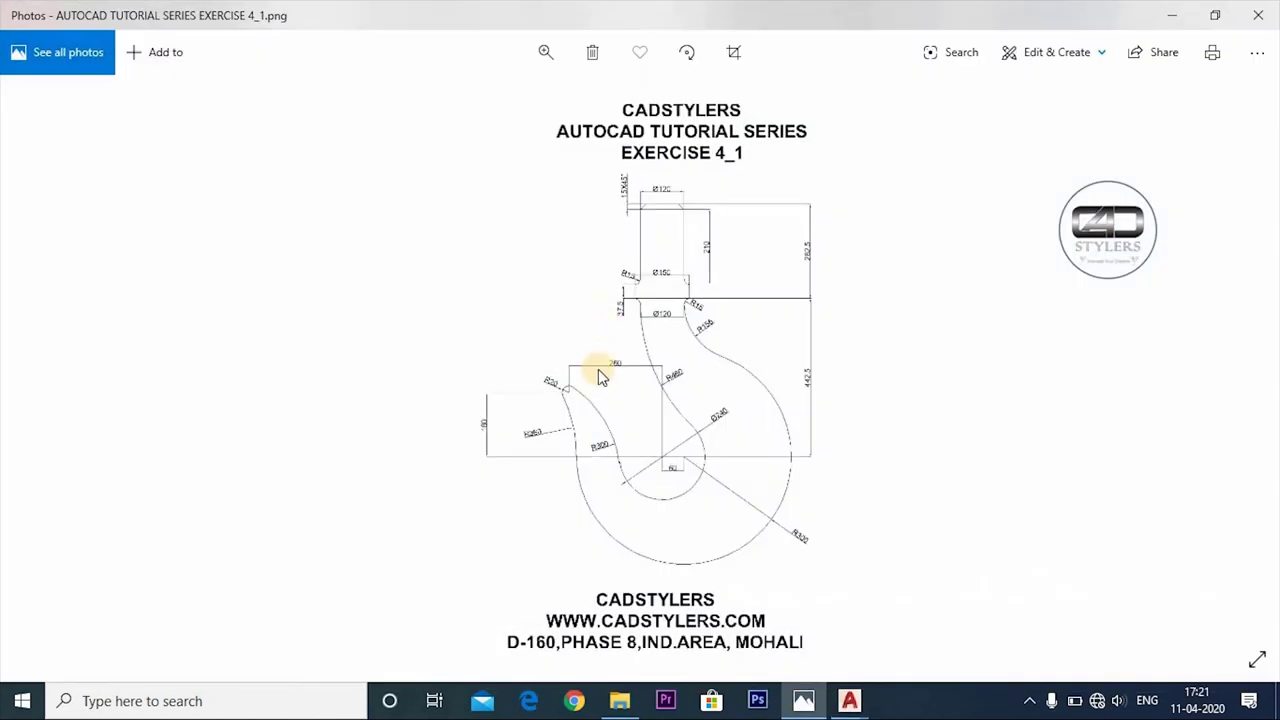
scroll(598, 369, "up", 2)
scroll(598, 369, "up", 2)
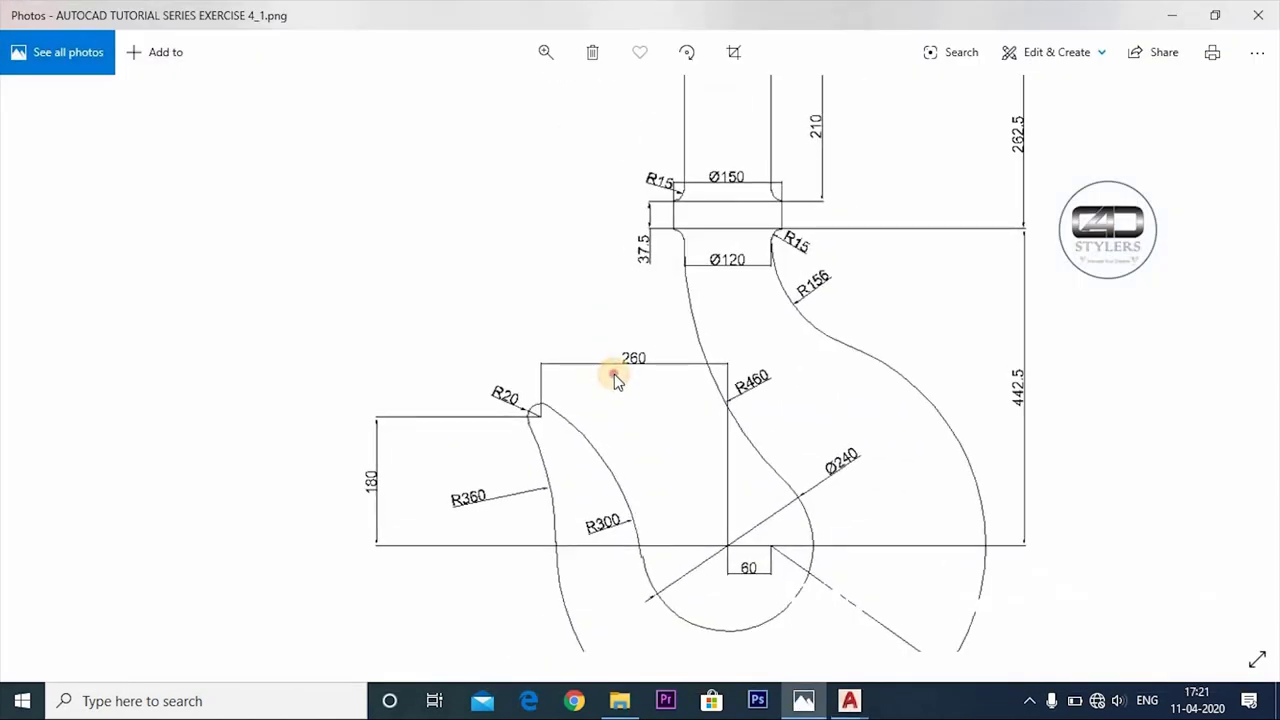
scroll(611, 374, "down", 4)
left_click(806, 703)
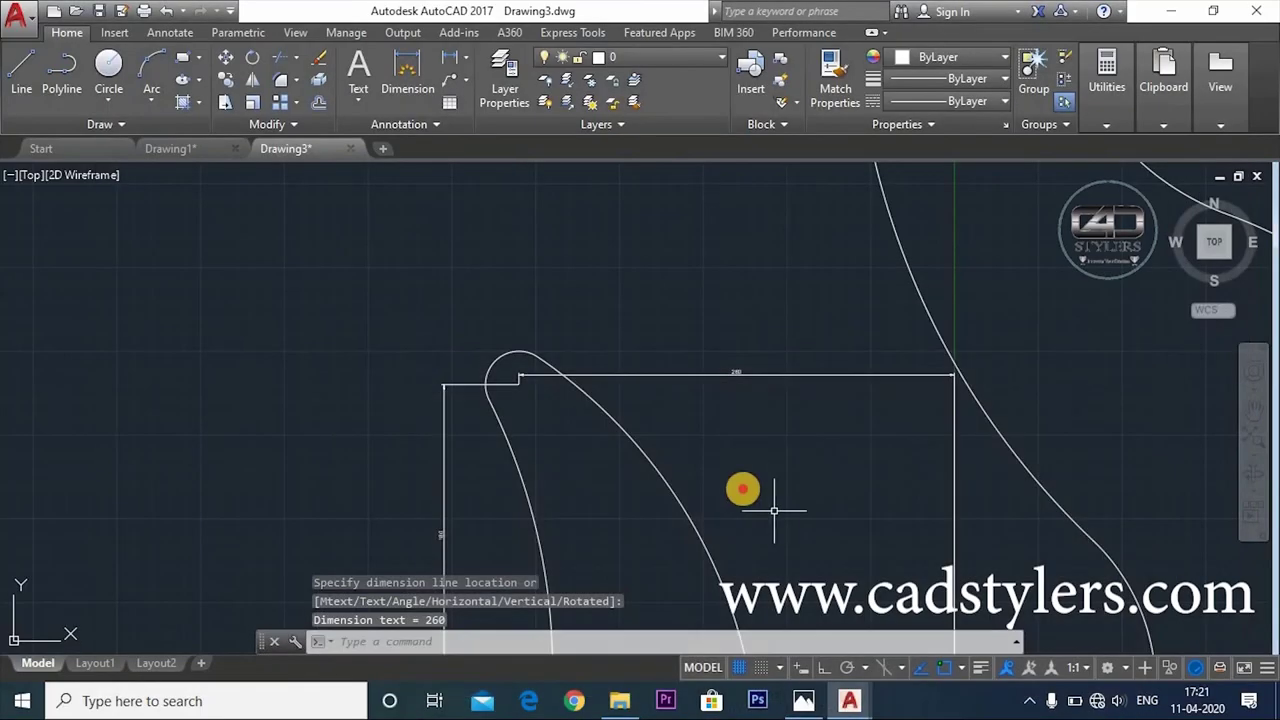
left_click(743, 486)
scroll(743, 486, "down", 2)
scroll(720, 505, "down", 2)
scroll(708, 517, "up", 3)
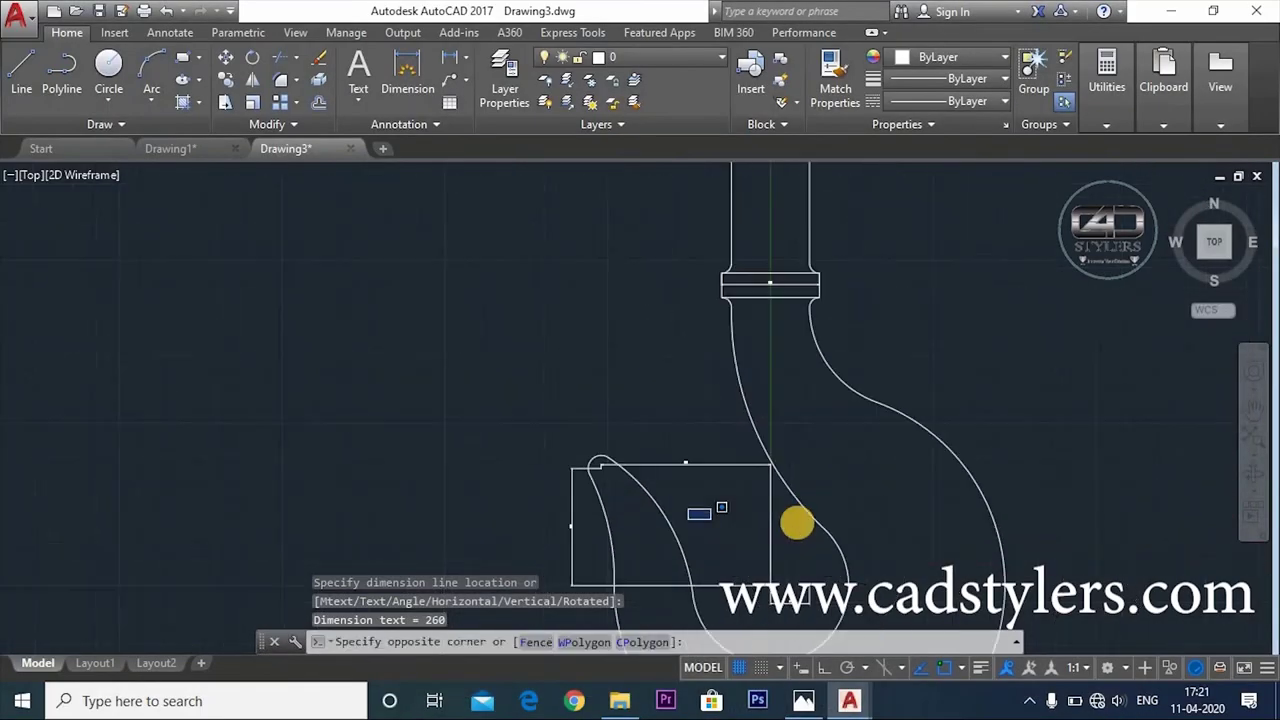
key("Escape")
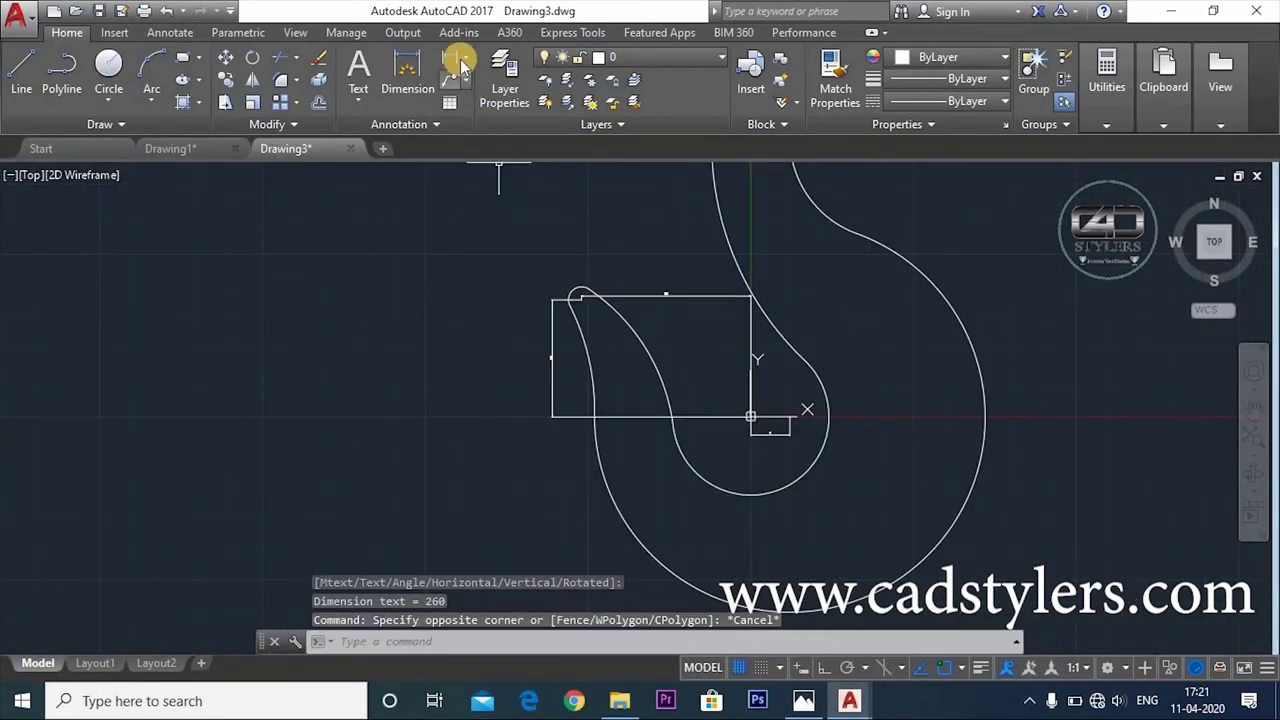
Add the R360 radius dimension to the outer arc of the hook tip
left_click(465, 57)
left_click(461, 244)
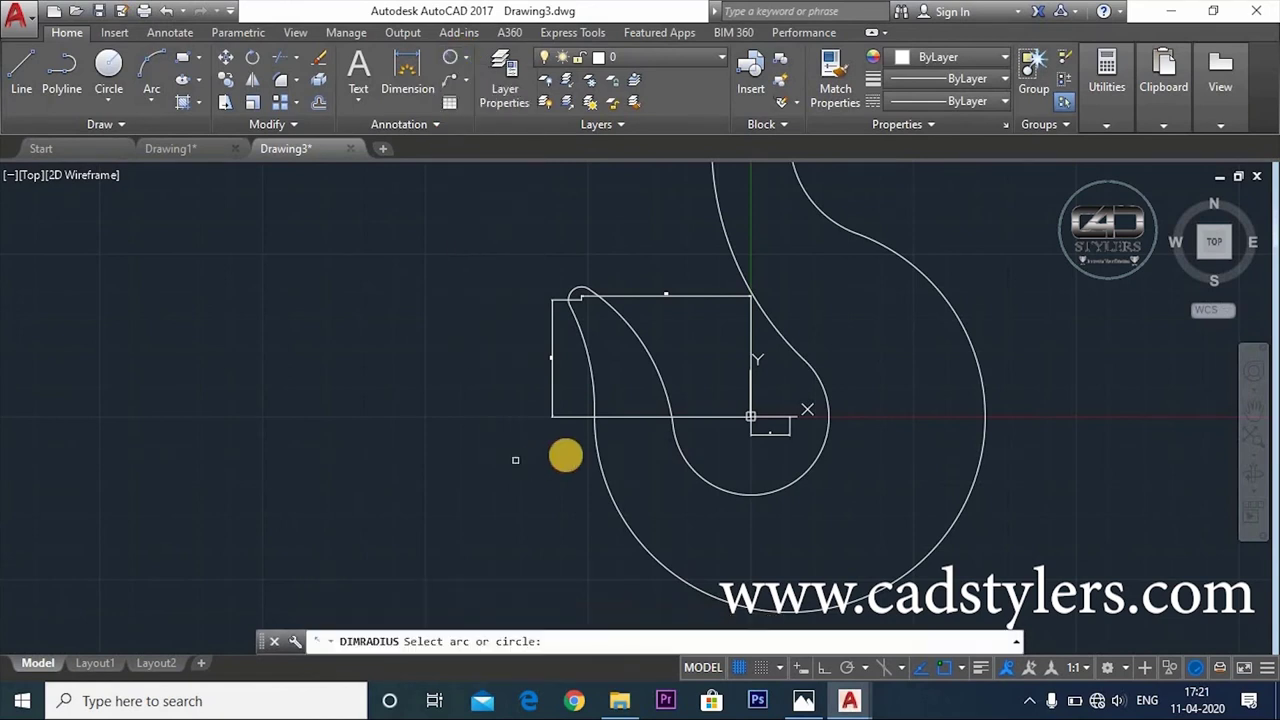
left_click(584, 381)
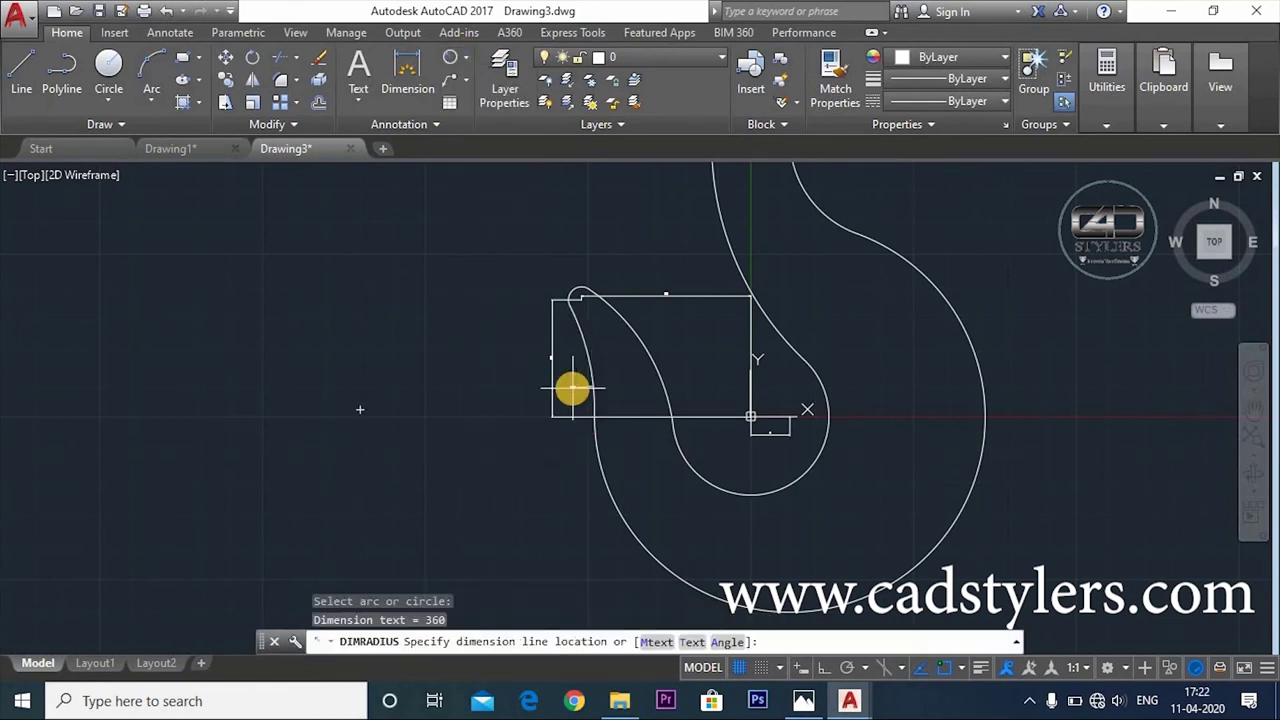
scroll(571, 386, "up", 5)
scroll(569, 400, "up", 3)
scroll(569, 400, "down", 2)
left_click(568, 402)
scroll(568, 402, "down", 5)
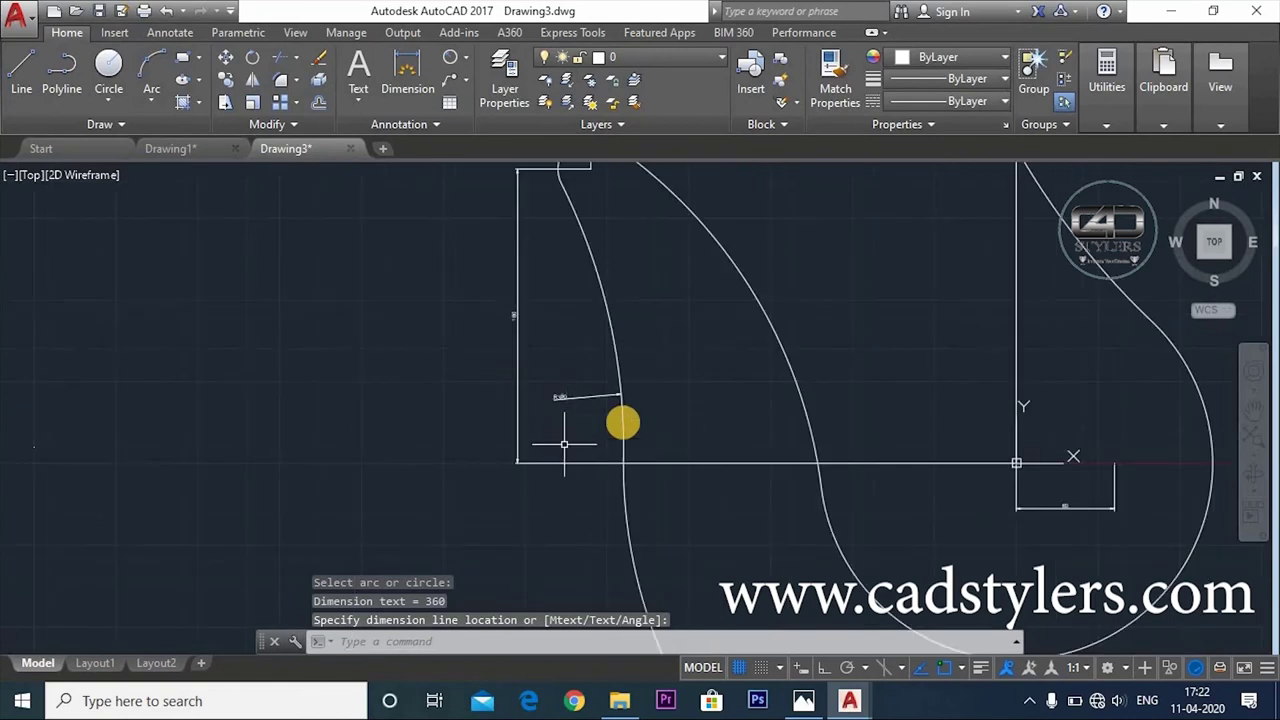
Add the R300 radius dimension to the tip's inner curve
key("Return")
left_click(767, 323)
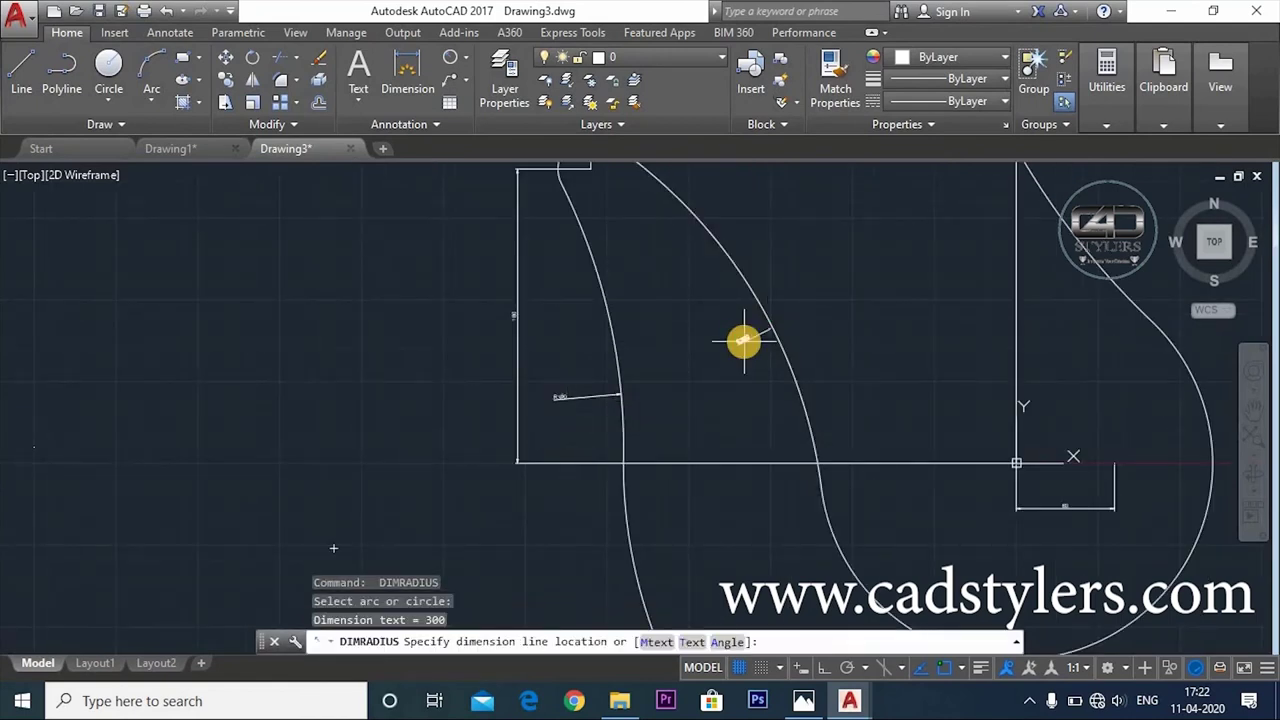
scroll(747, 329, "up", 5)
scroll(722, 355, "down", 2)
left_click(722, 355)
scroll(710, 400, "down", 5)
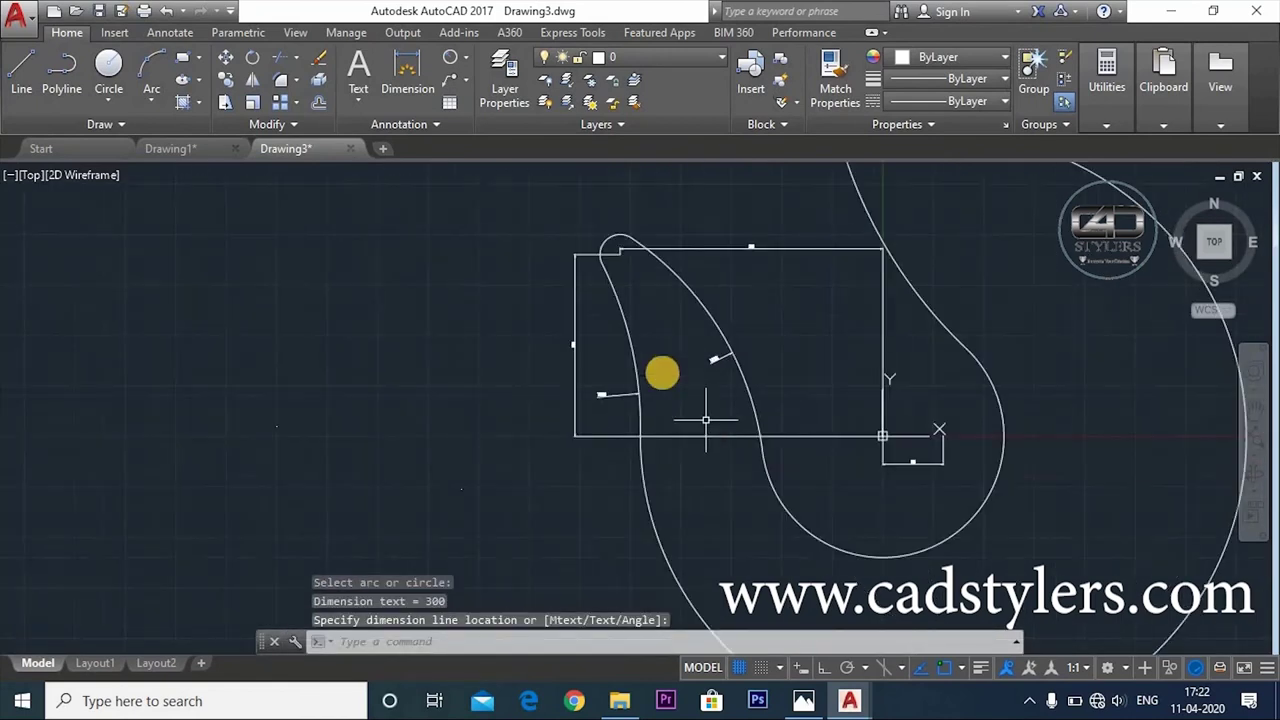
Radius-dimension the small circle around the origin and the hook's large outer circle
key("Return")
left_click(918, 467)
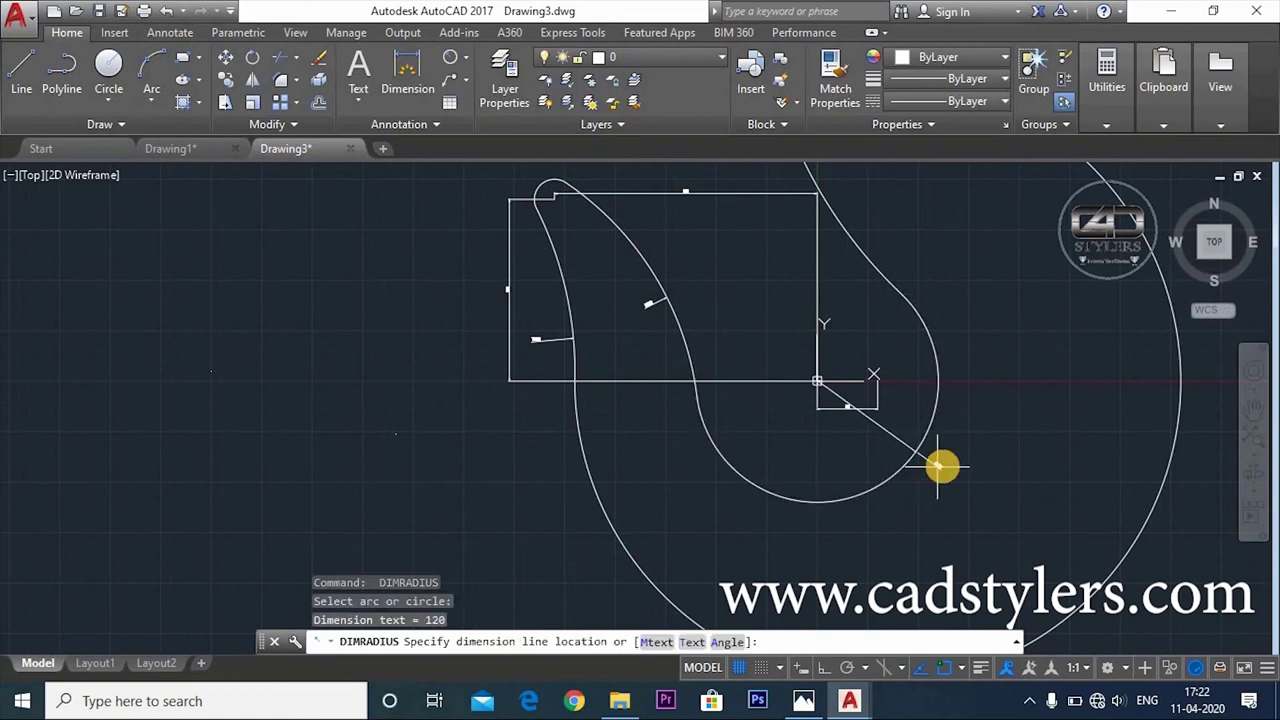
scroll(966, 420, "up", 6)
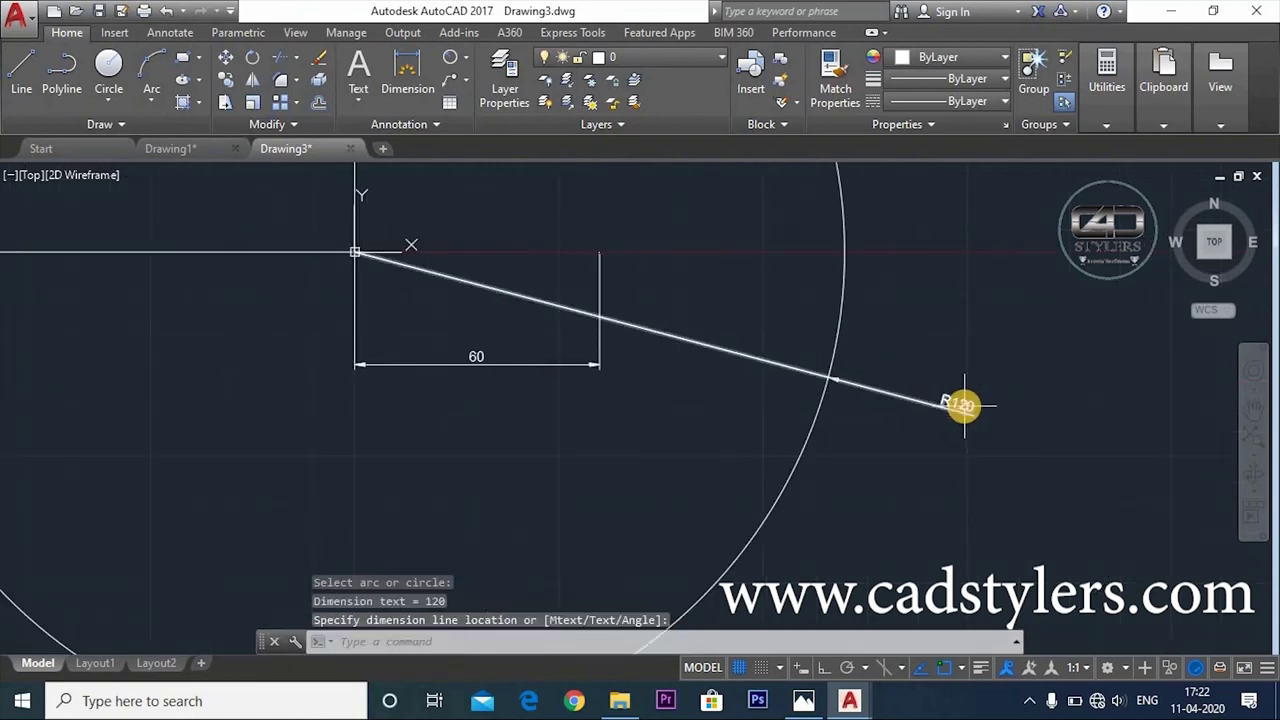
scroll(962, 405, "down", 5)
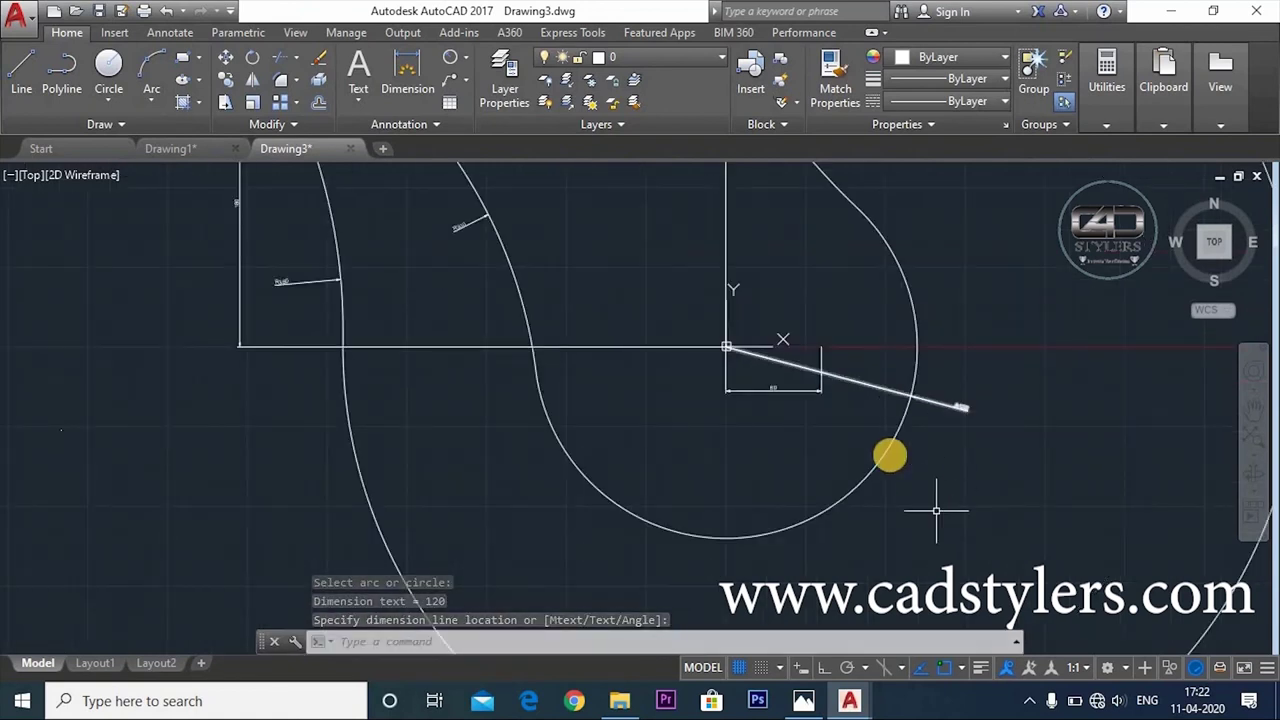
mouse_move(934, 514)
middle_mouse_down()
mouse_move(870, 478)
mouse_move(815, 472)
middle_mouse_up()
key("Return")
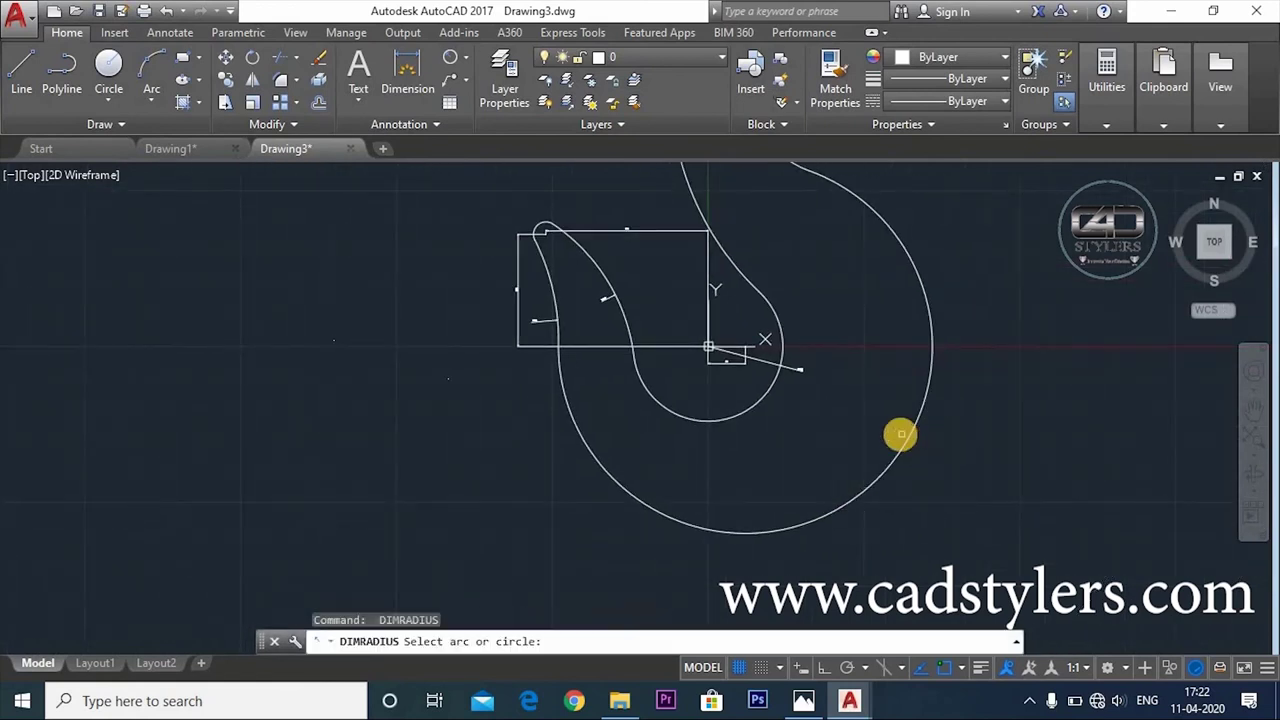
left_click(910, 440)
scroll(950, 445, "up", 4)
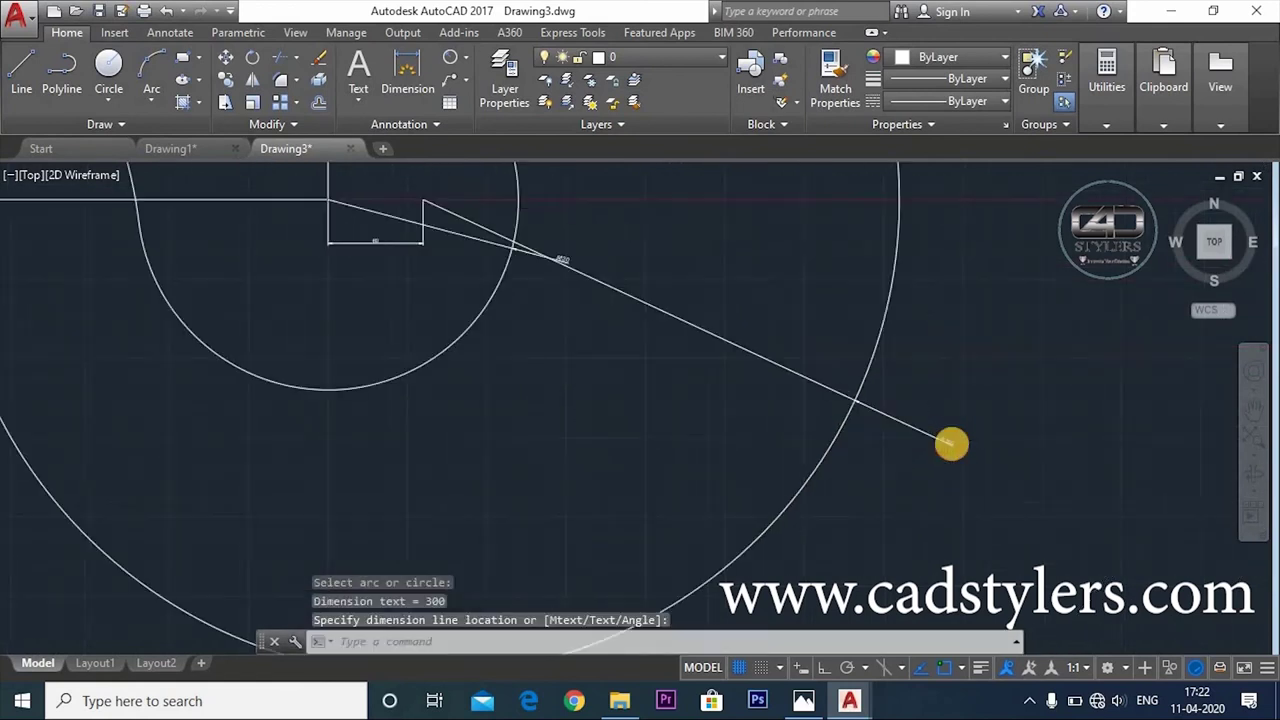
scroll(948, 447, "down", 3)
scroll(935, 480, "down", 2)
scroll(887, 477, "up", 2)
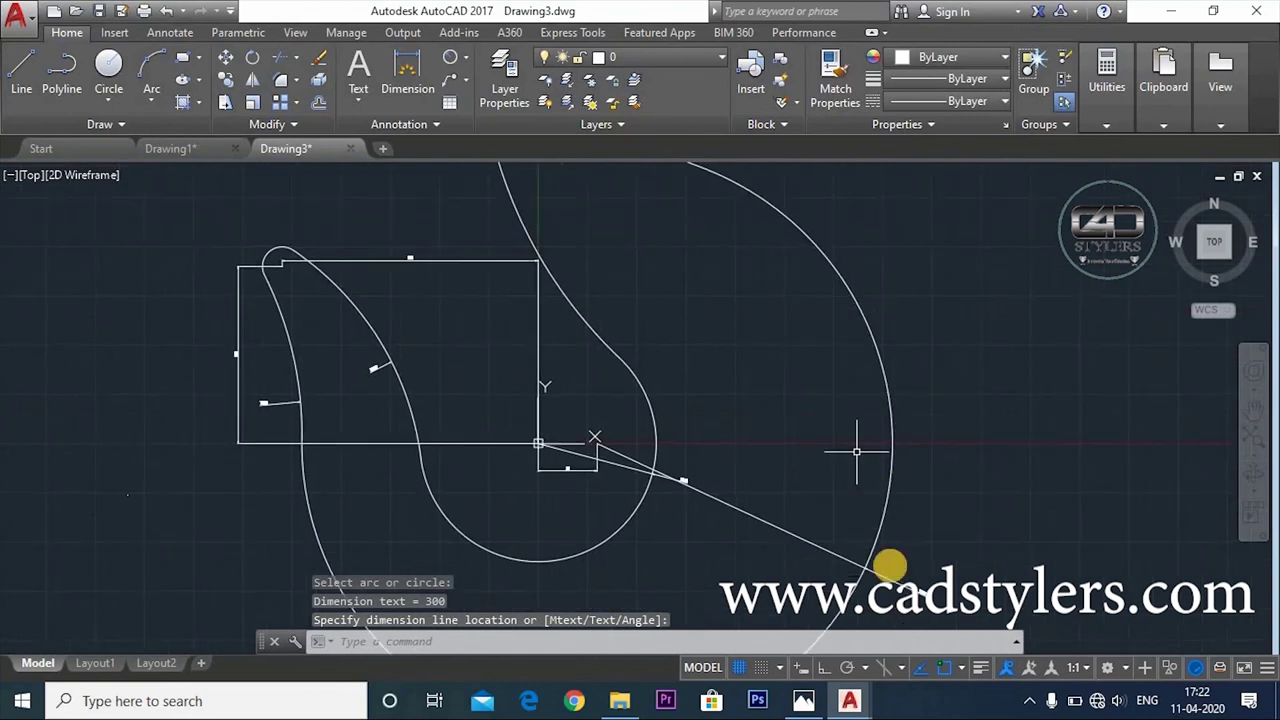
middle_click_drag(816, 463, 896, 615)
Add the R156 radius dimension to the hook's upper right curve
key("Return")
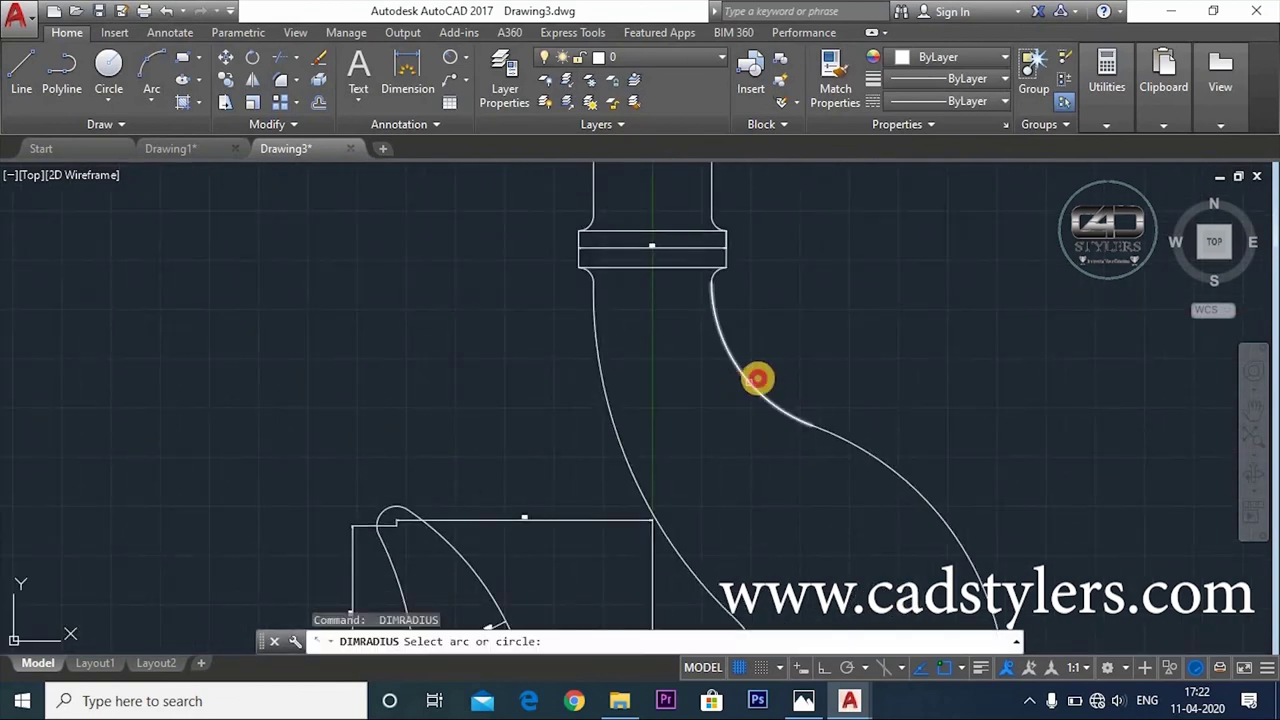
left_click(757, 378)
scroll(780, 370, "up", 1)
scroll(790, 377, "up", 2)
scroll(815, 378, "up", 1)
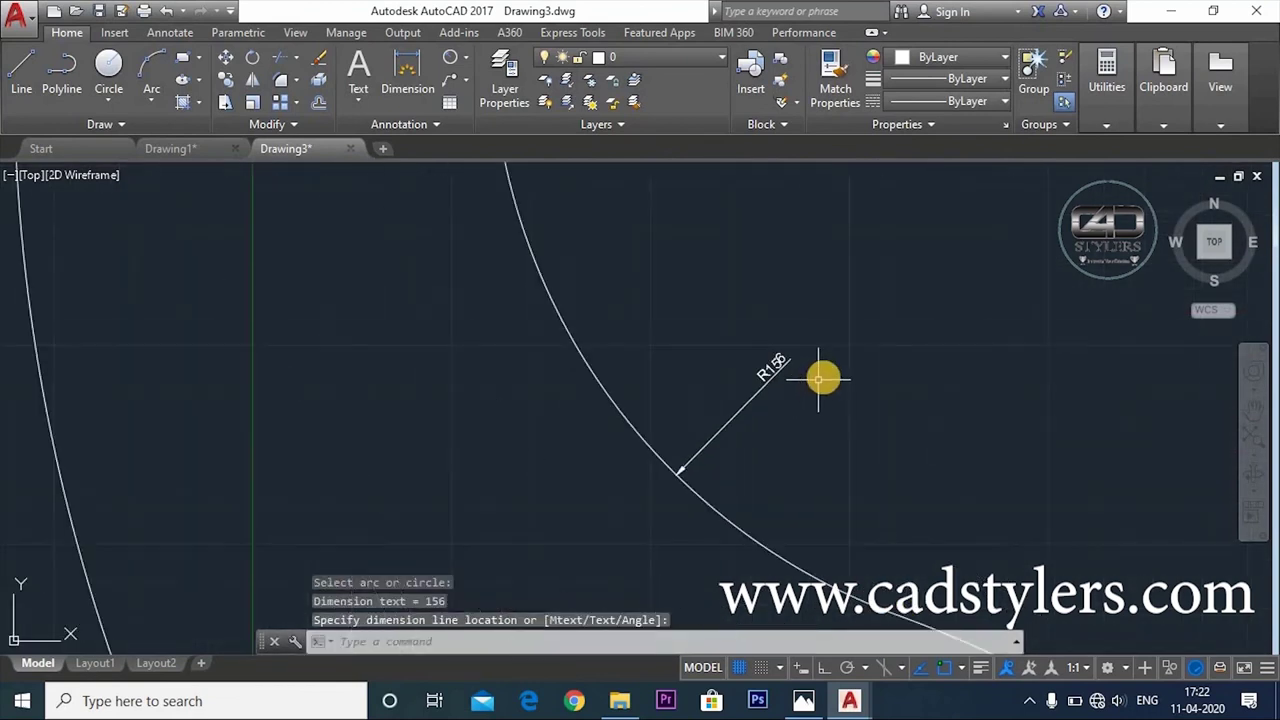
left_click(819, 378)
scroll(900, 350, "down", 3)
Radius-dimension the long left curve of the stem
key("Return")
left_click(666, 520)
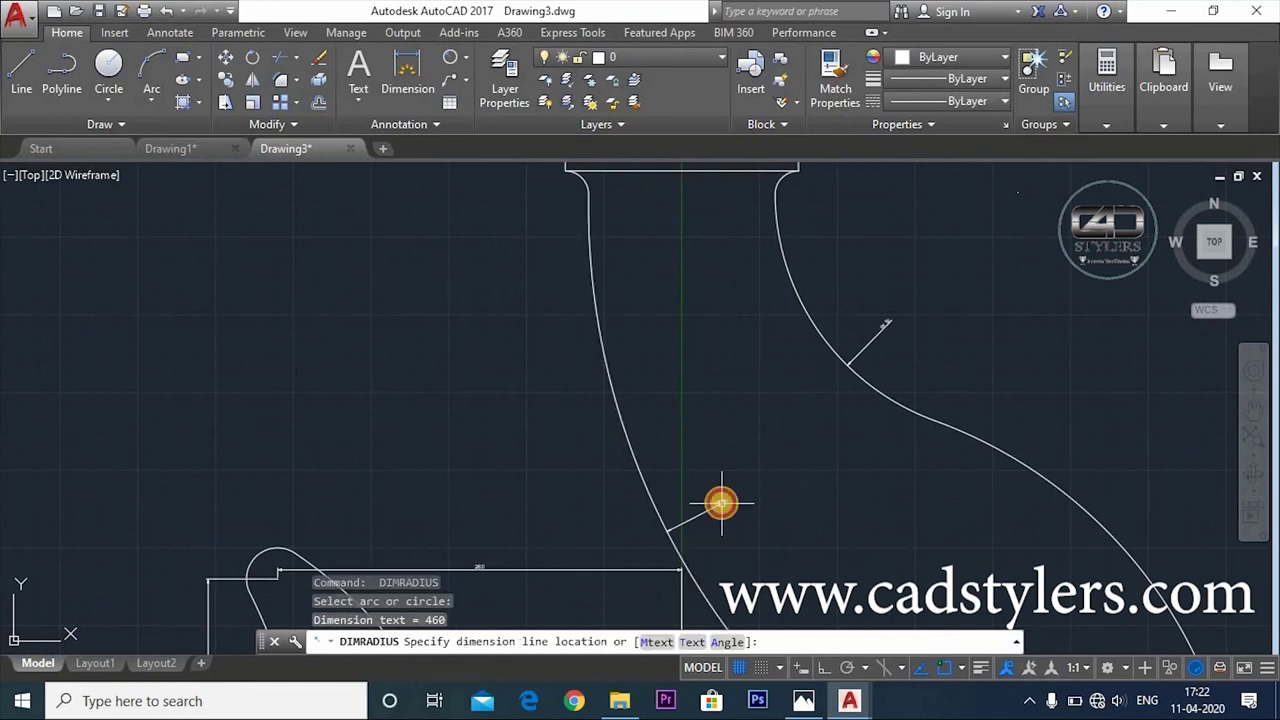
scroll(730, 515, "up", 2)
scroll(797, 363, "up", 2)
scroll(817, 440, "down", 4)
scroll(787, 497, "down", 3)
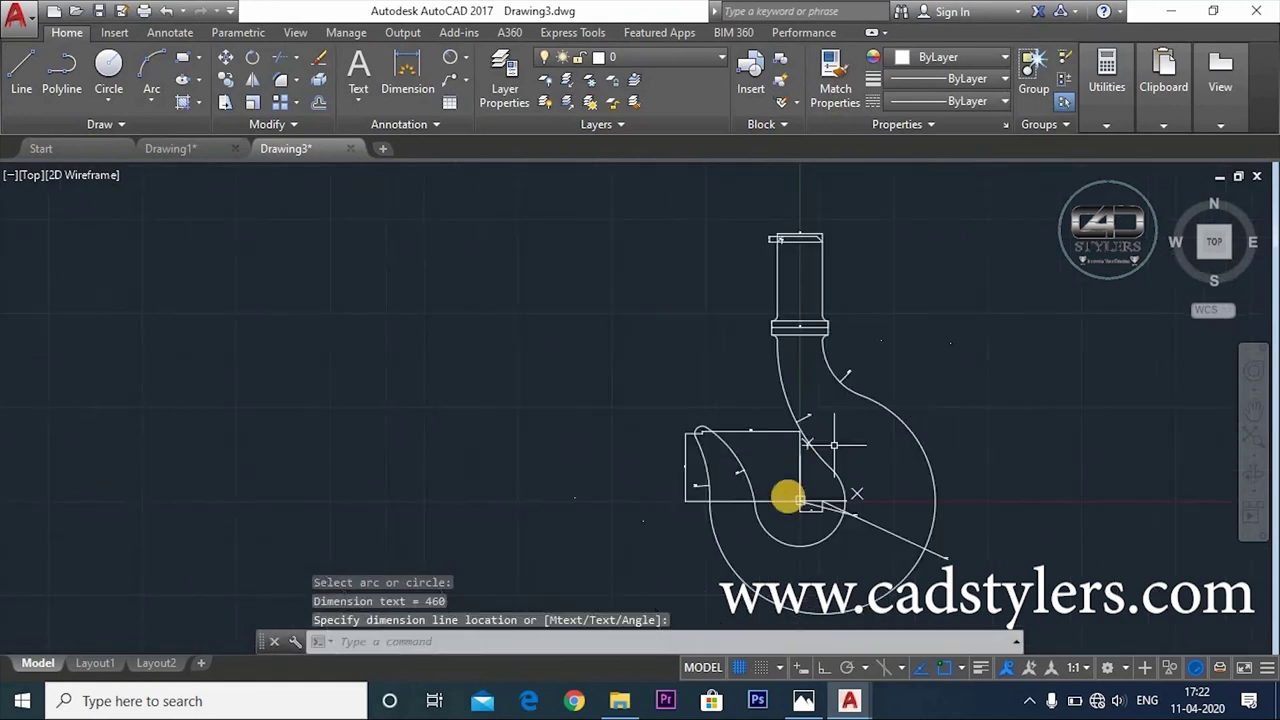
scroll(750, 410, "up", 2)
scroll(728, 424, "up", 1)
scroll(790, 390, "up", 2)
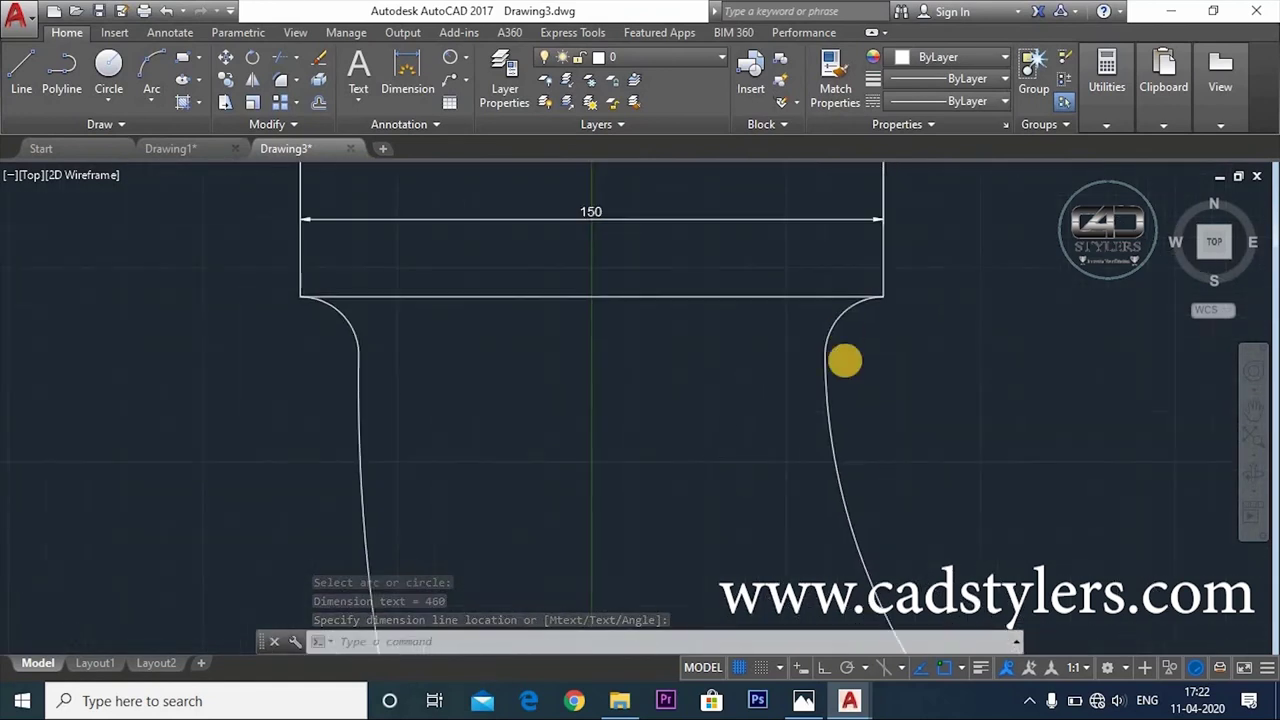
Place R15 radius dimensions on the right and left neck fillets
key("Return")
left_click(840, 318)
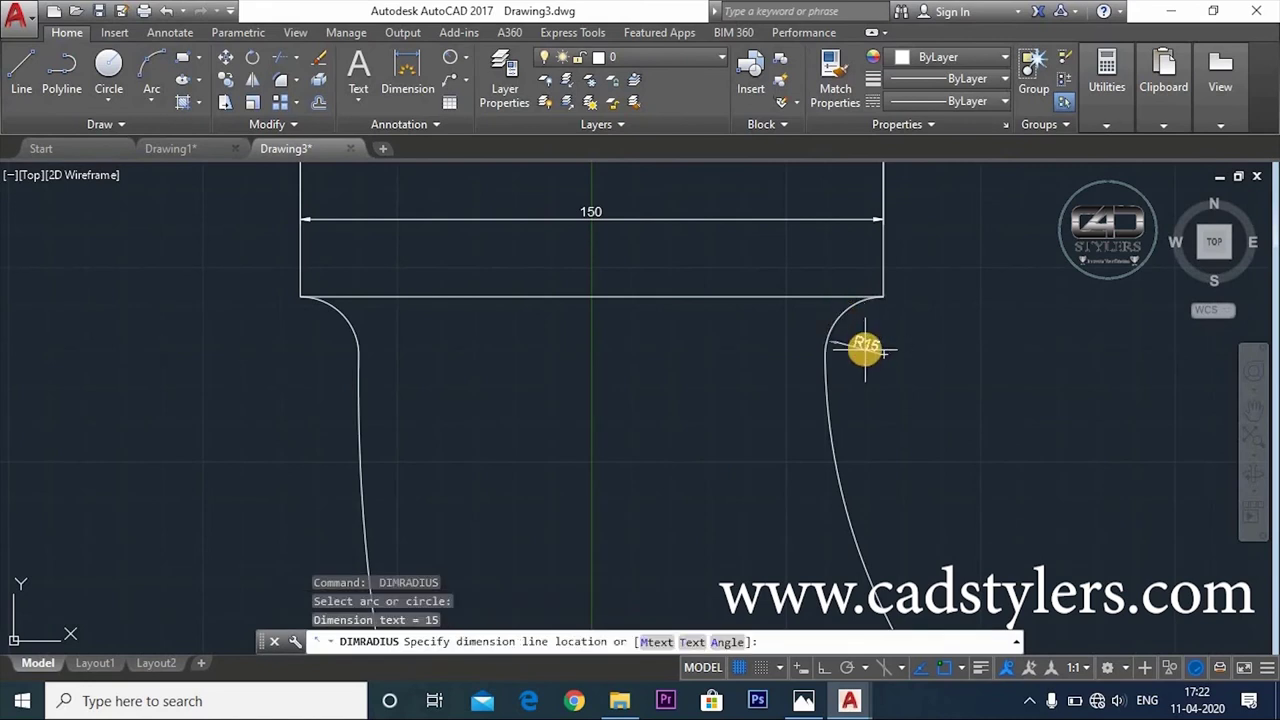
left_click(863, 340)
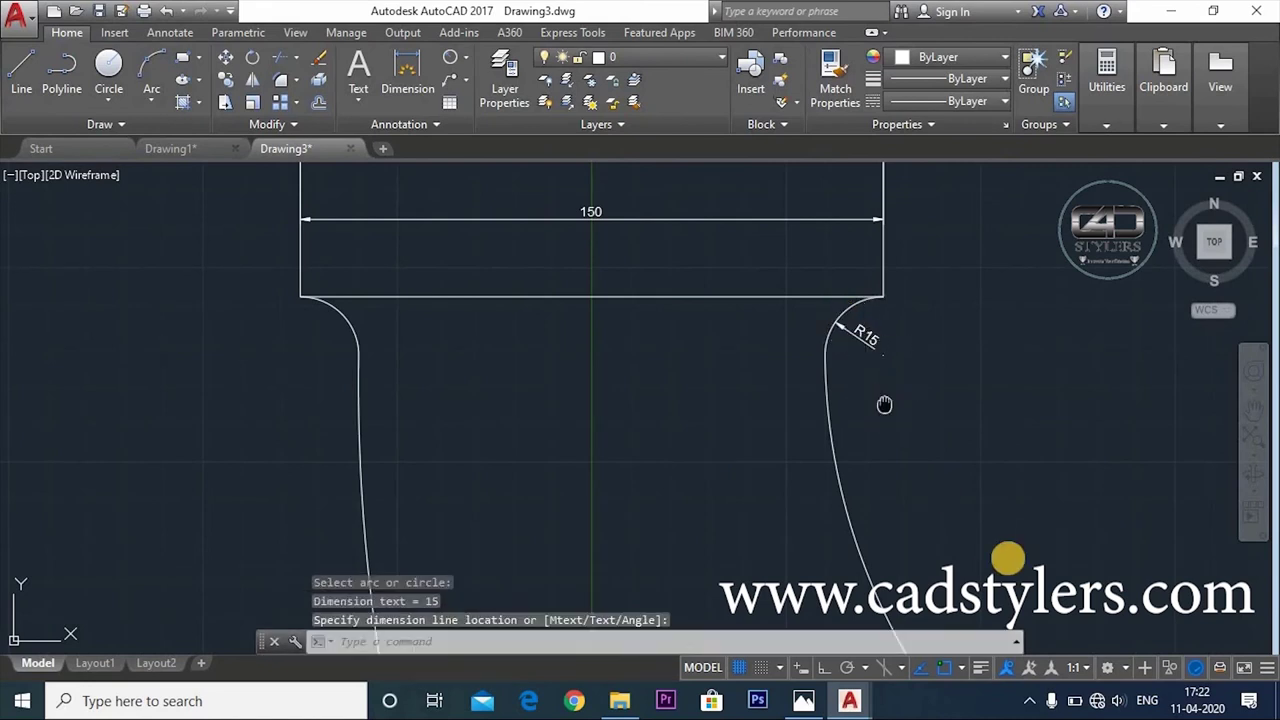
mouse_move(574, 352)
middle_mouse_down()
mouse_move(788, 567)
mouse_move(868, 594)
middle_mouse_up()
key("Return")
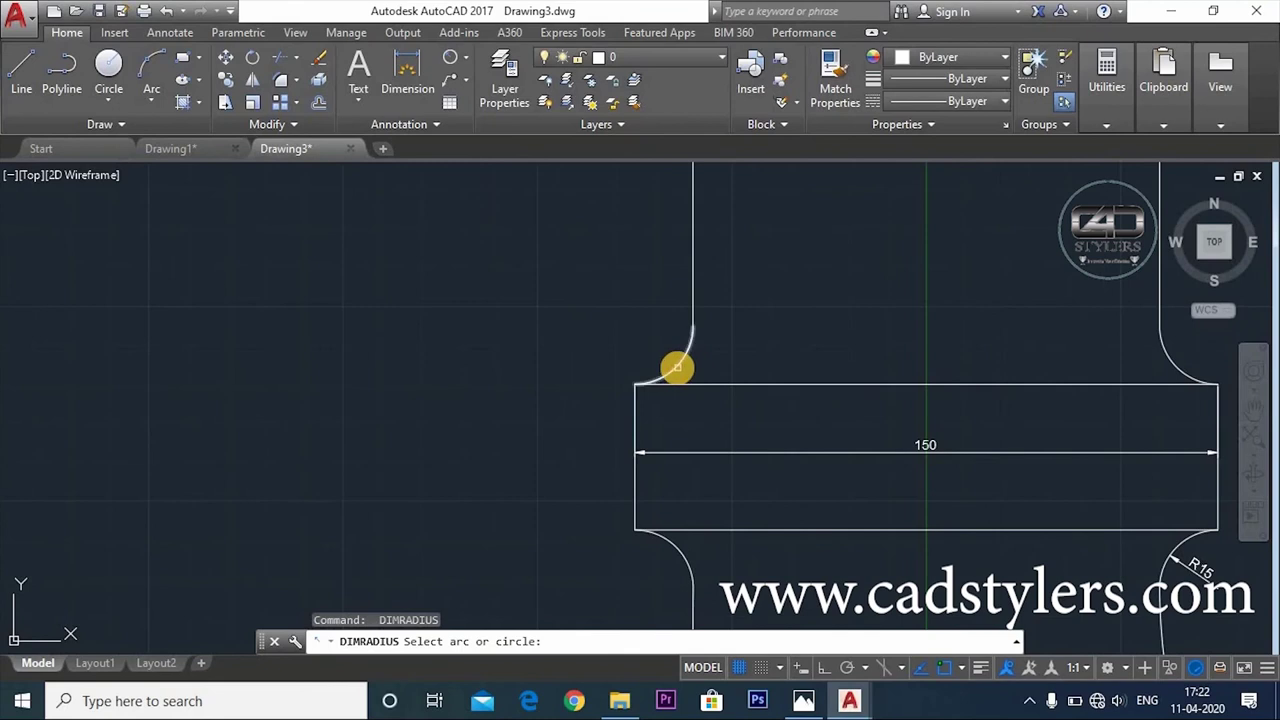
left_click(676, 367)
left_click(648, 340)
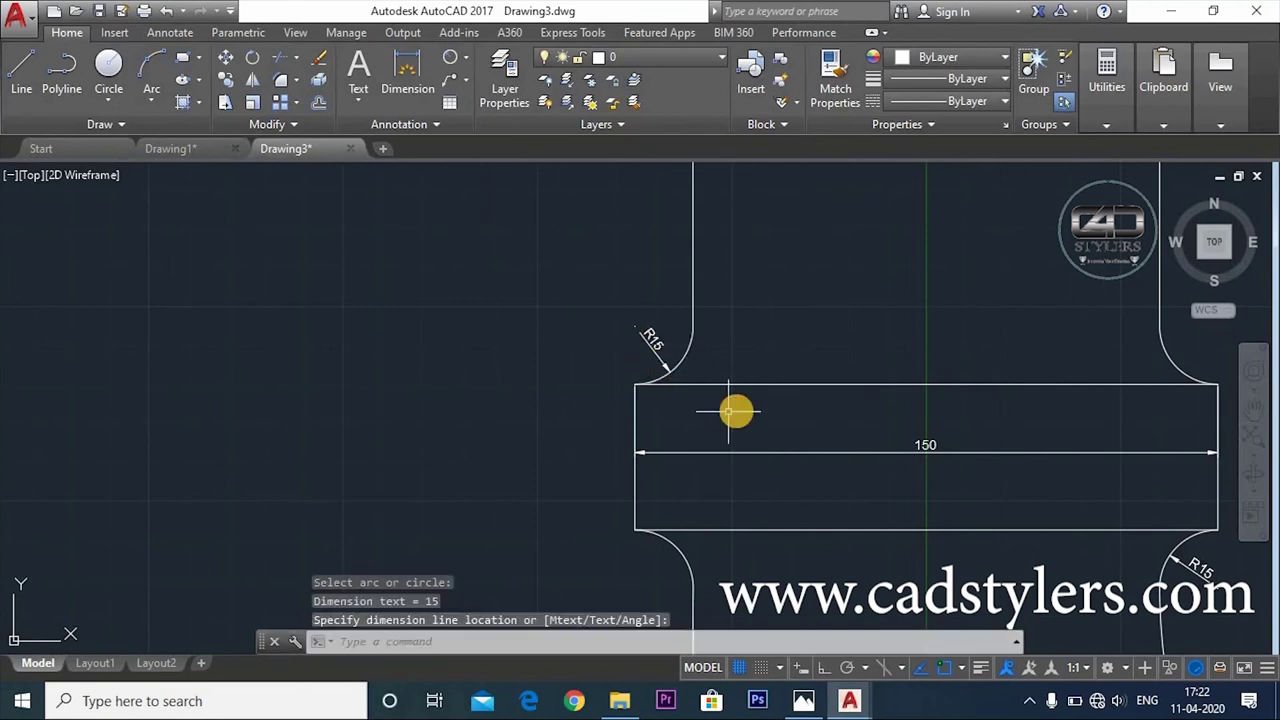
scroll(750, 425, "down", 2)
scroll(778, 443, "down", 4)
scroll(789, 449, "up", 2)
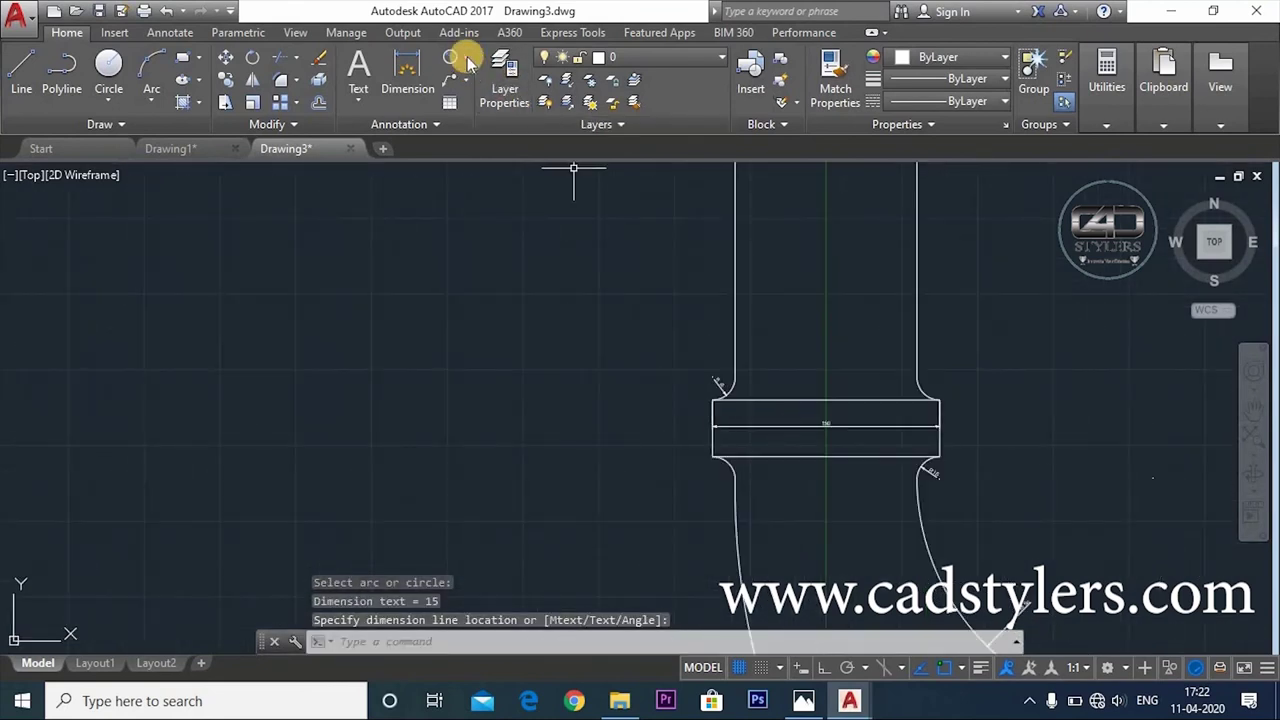
Add the 37.5 linear dimension along the neck rectangle's left side
left_click(463, 57)
left_click(490, 87)
scroll(703, 398, "up", 4)
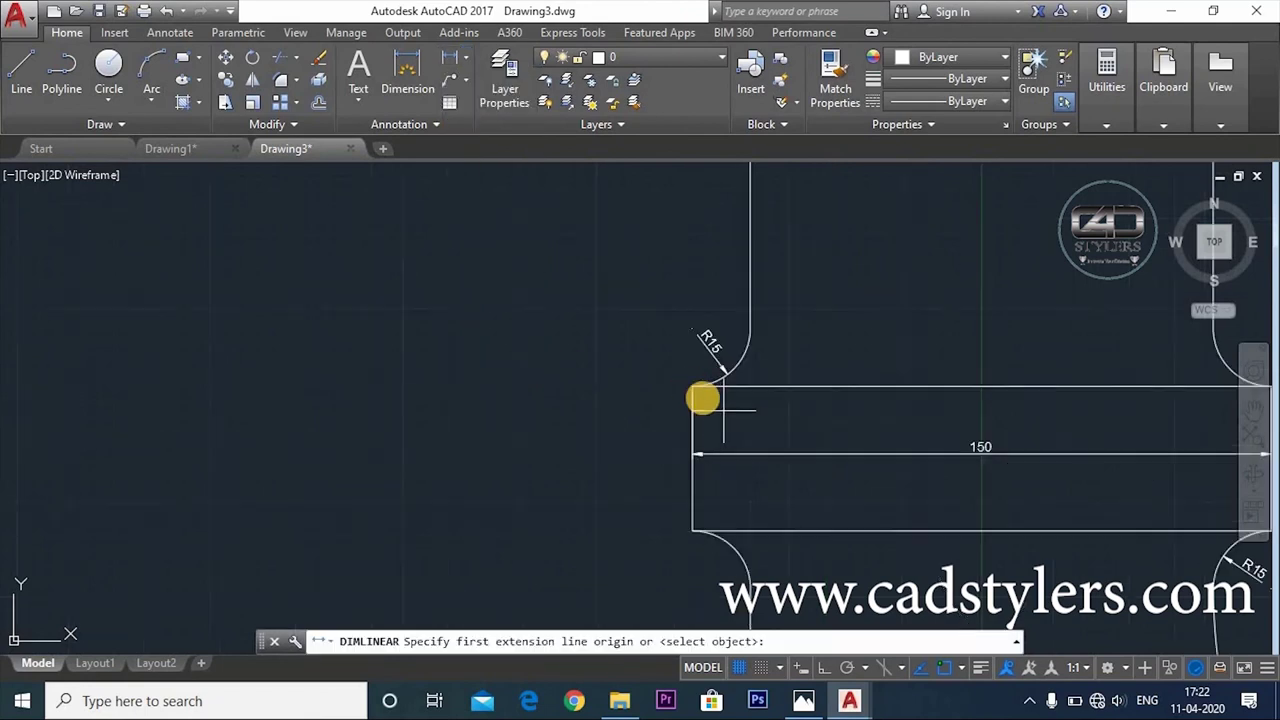
left_click(697, 391)
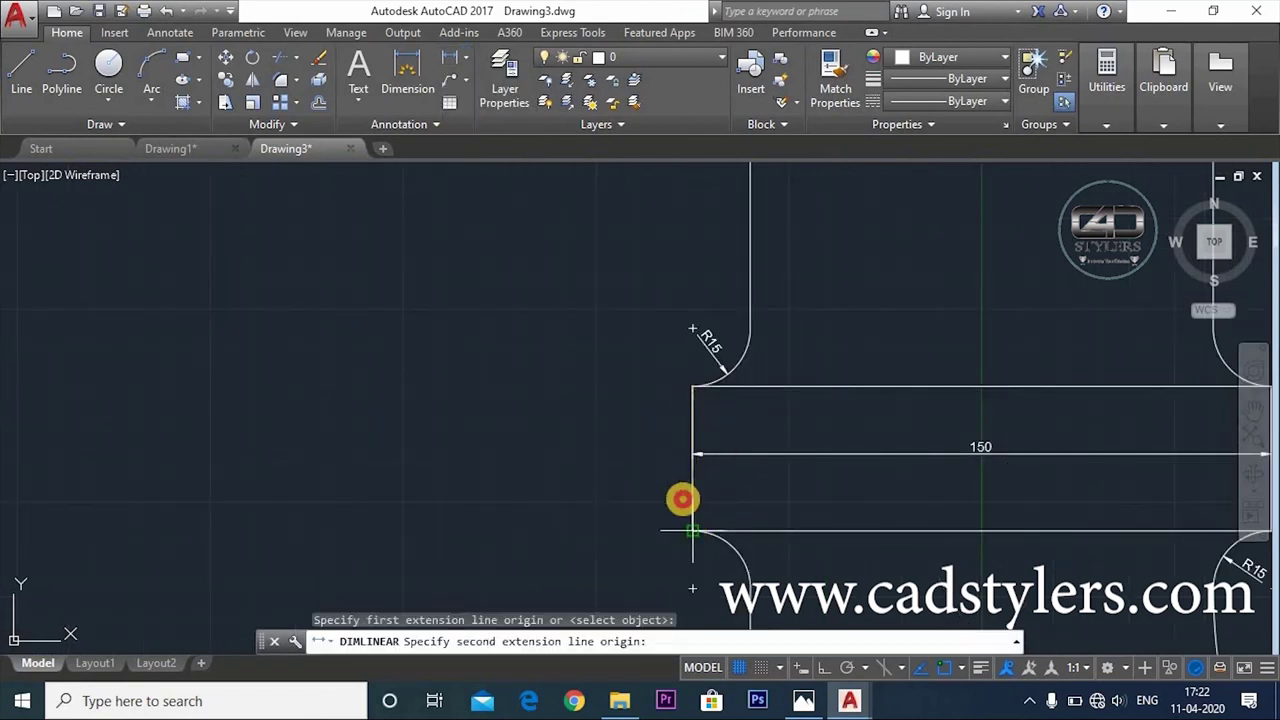
left_click(691, 530)
scroll(665, 510, "down", 4)
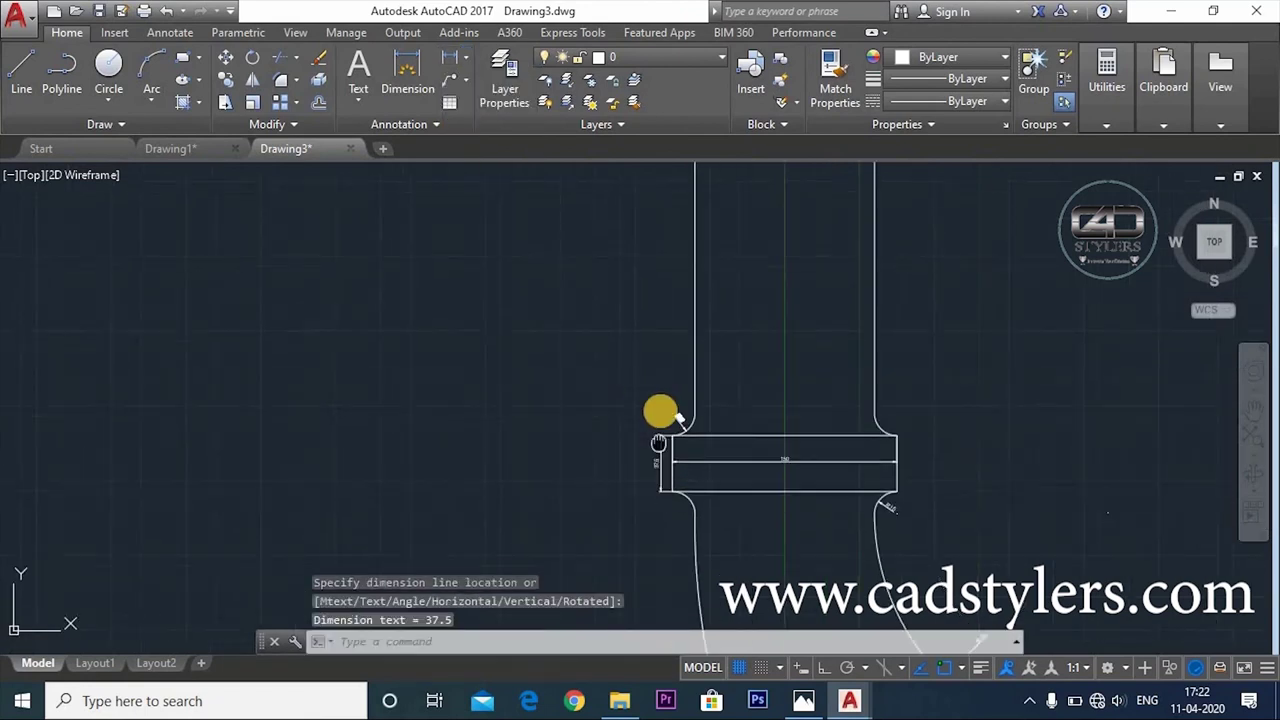
middle_click_drag(658, 443, 686, 357)
scroll(640, 334, "up", 4)
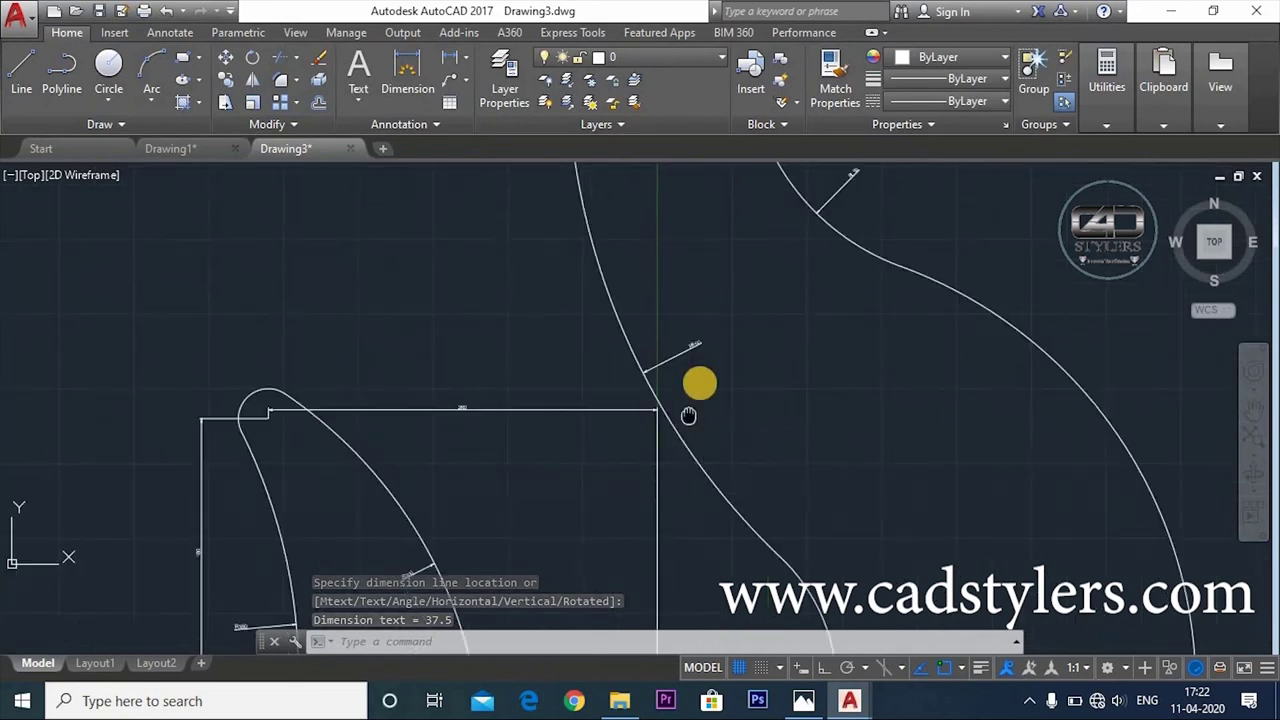
scroll(688, 416, "down", 5)
Modify ISO-25: period decimal separator, text height 10, arrow size 5, ISO-standard text alignment
scroll(709, 480, "up", 2)
type("d")
key("Return")
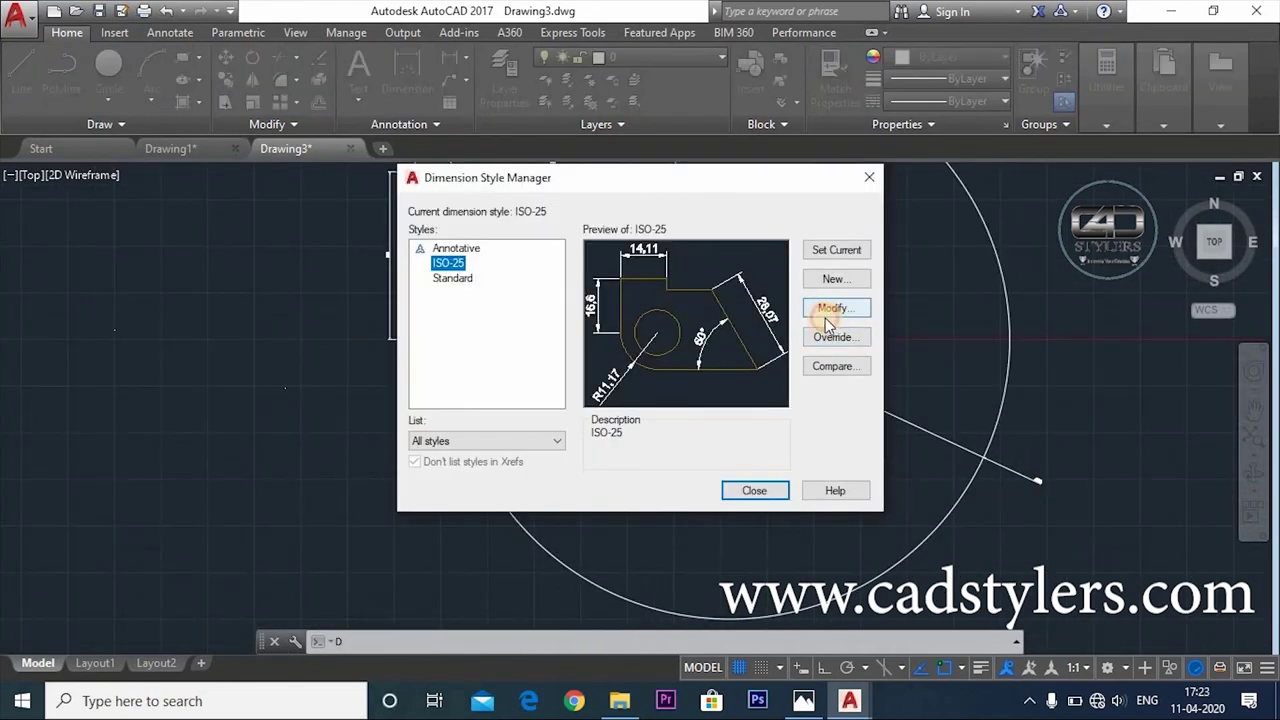
left_click(835, 308)
left_click(632, 143)
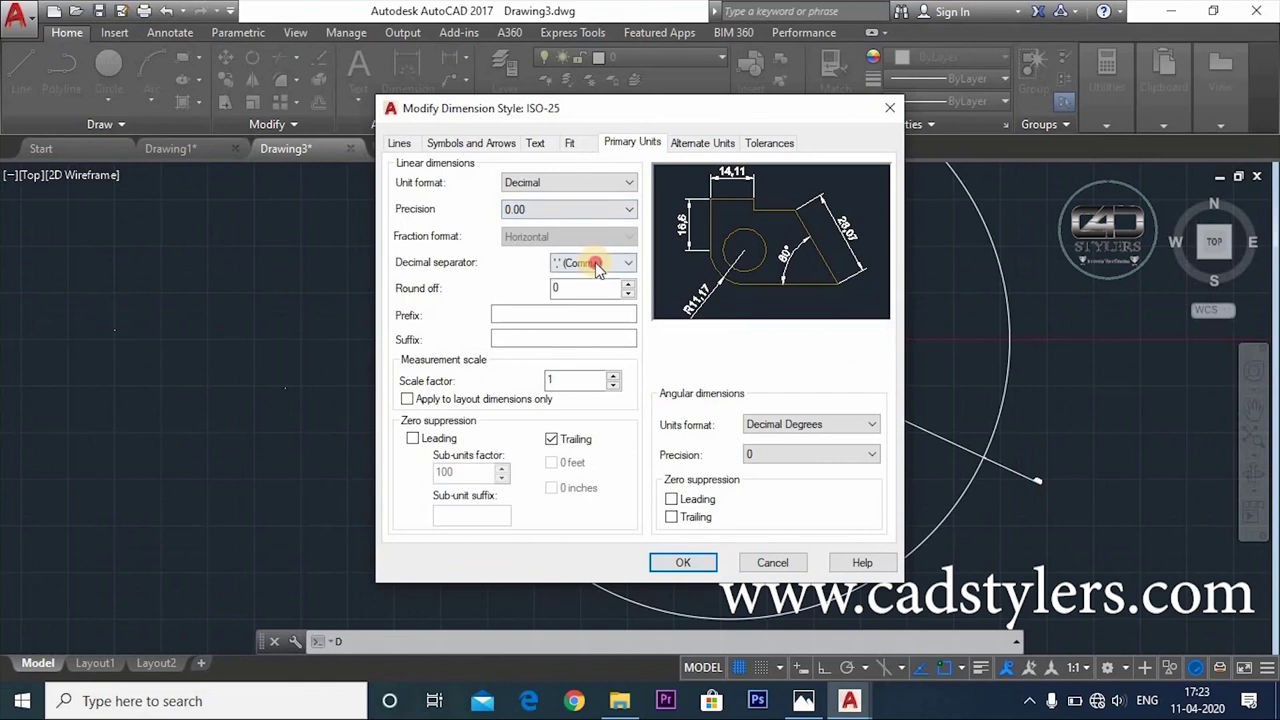
left_click(595, 262)
left_click(581, 280)
left_click(535, 143)
type("10")
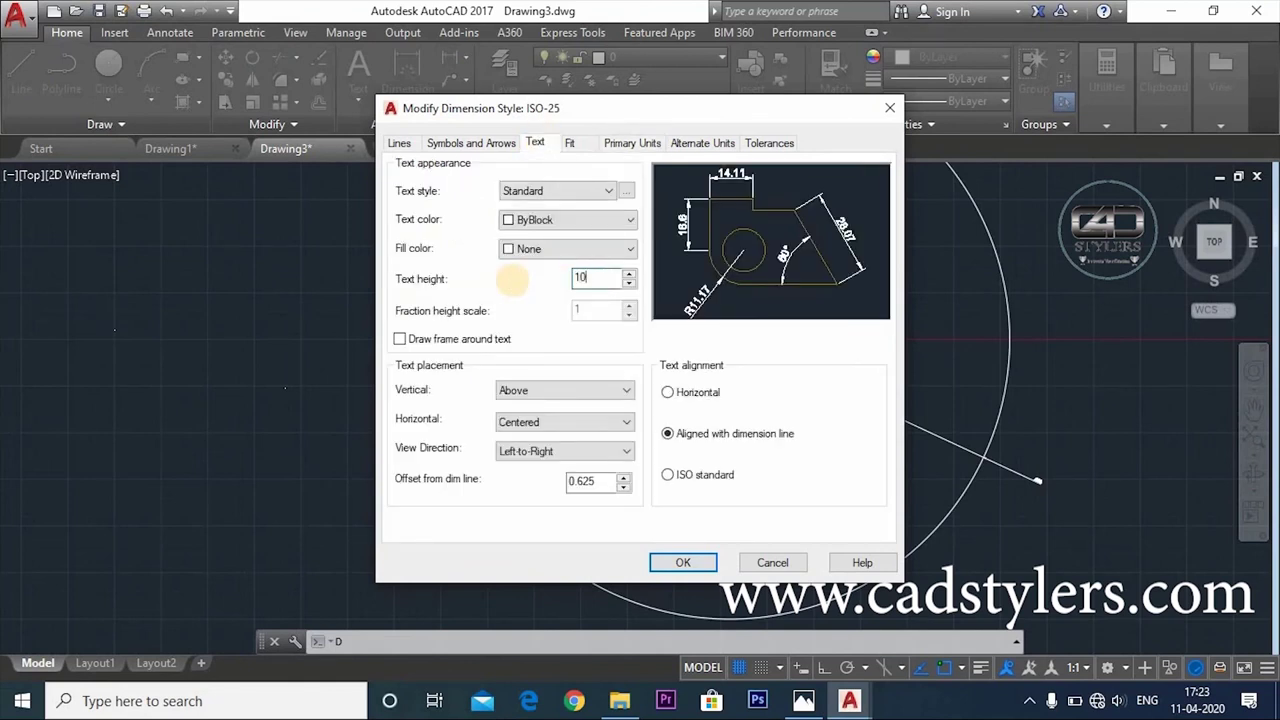
key("ctrl+shift+Tab")
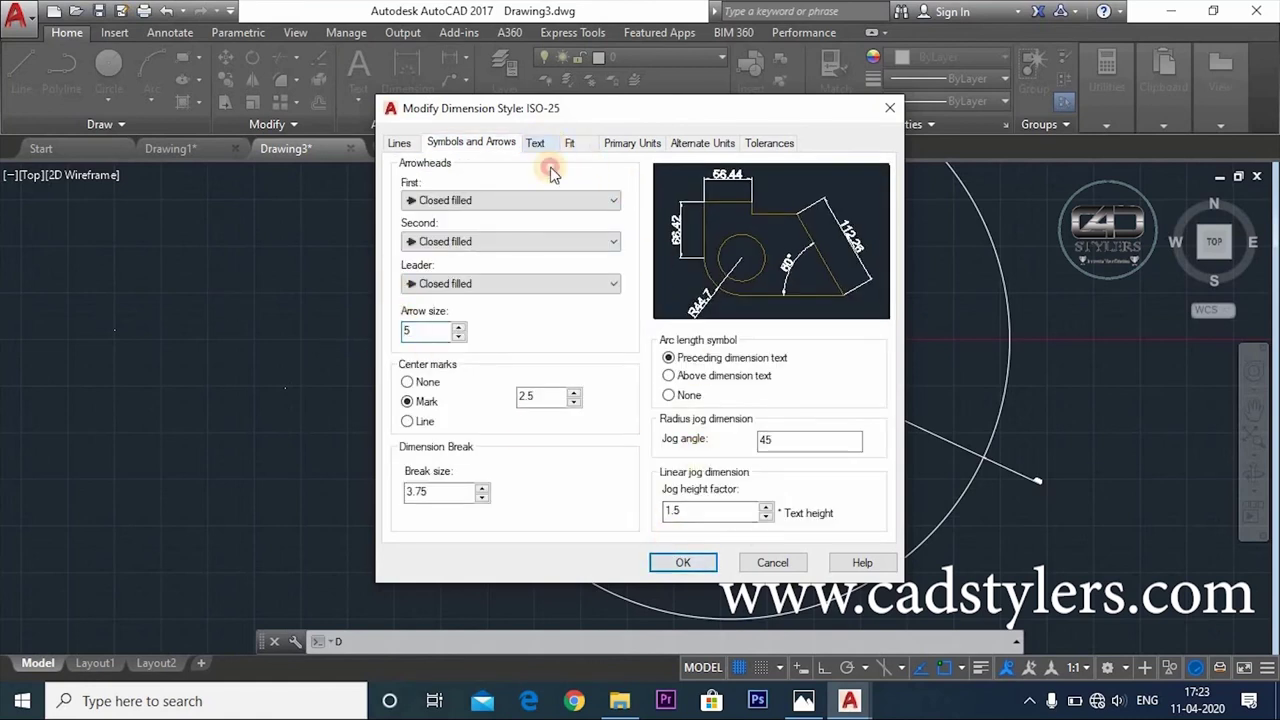
left_click(537, 145)
left_click(667, 482)
left_click(683, 562)
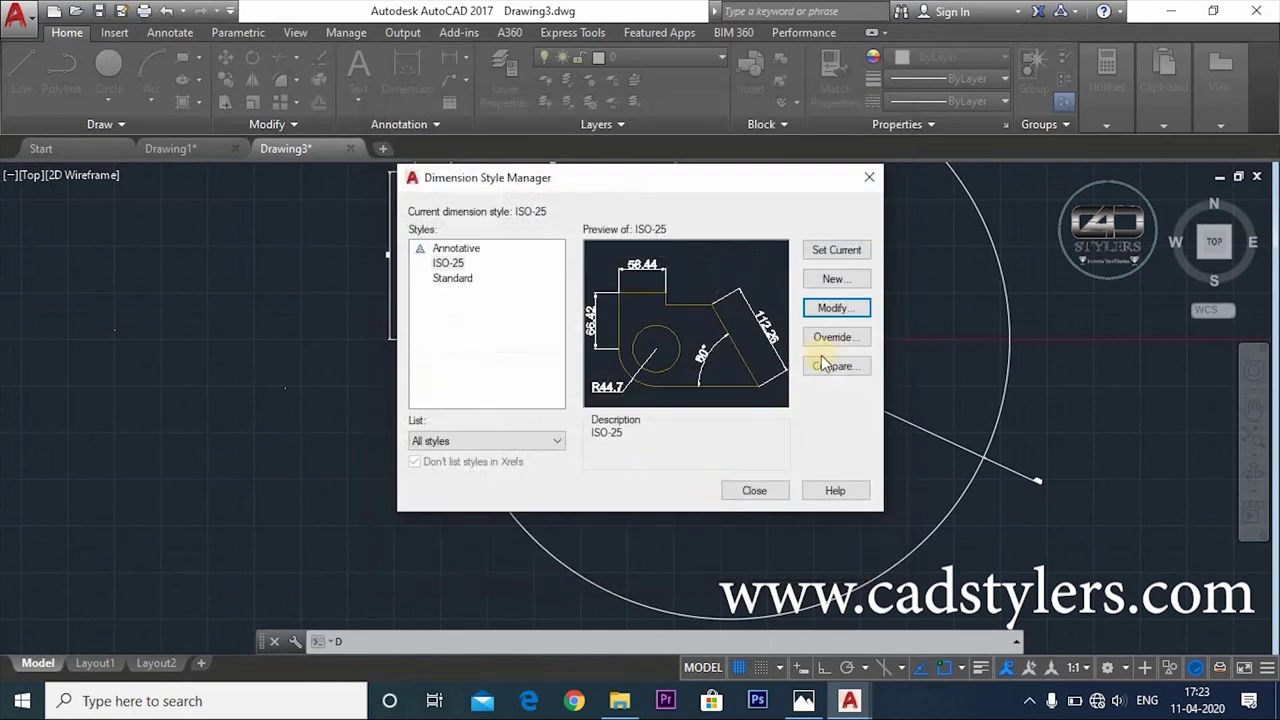
left_click(752, 491)
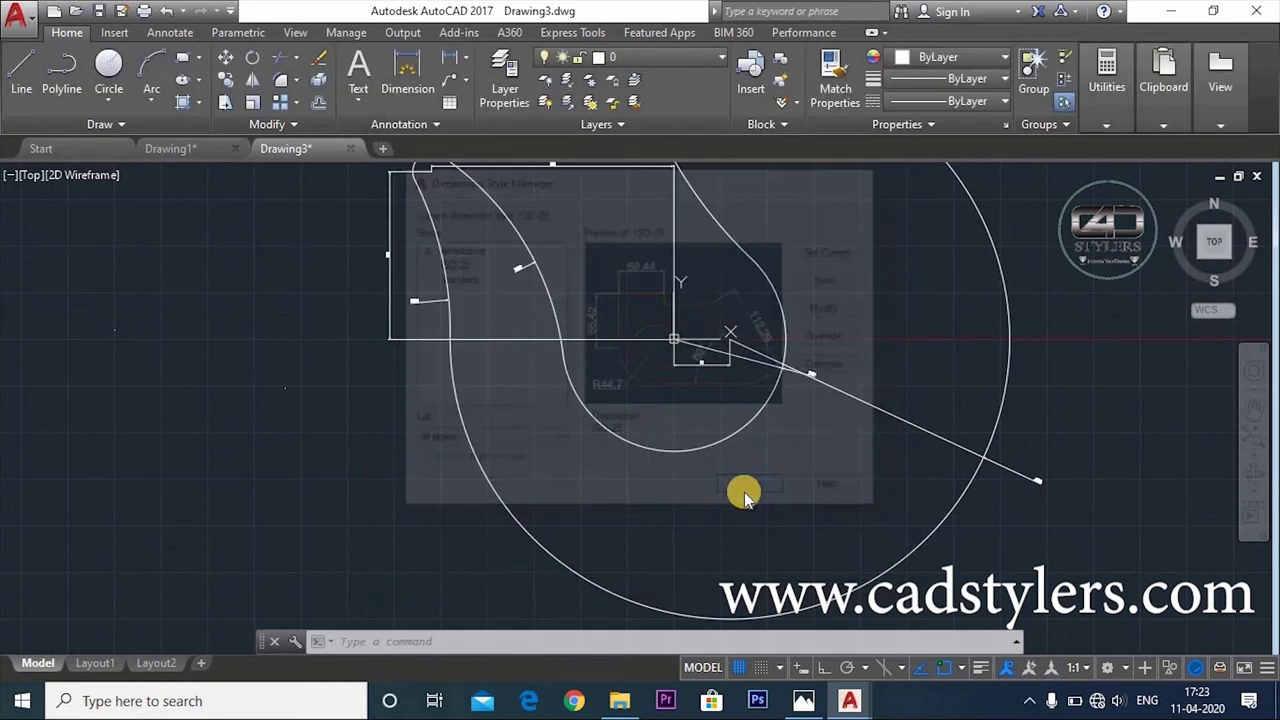
Pan and zoom to inspect the enlarged R360 and R300 dimensions and the whole hook
middle_click_drag(748, 478, 742, 547)
scroll(449, 374, "up", 4)
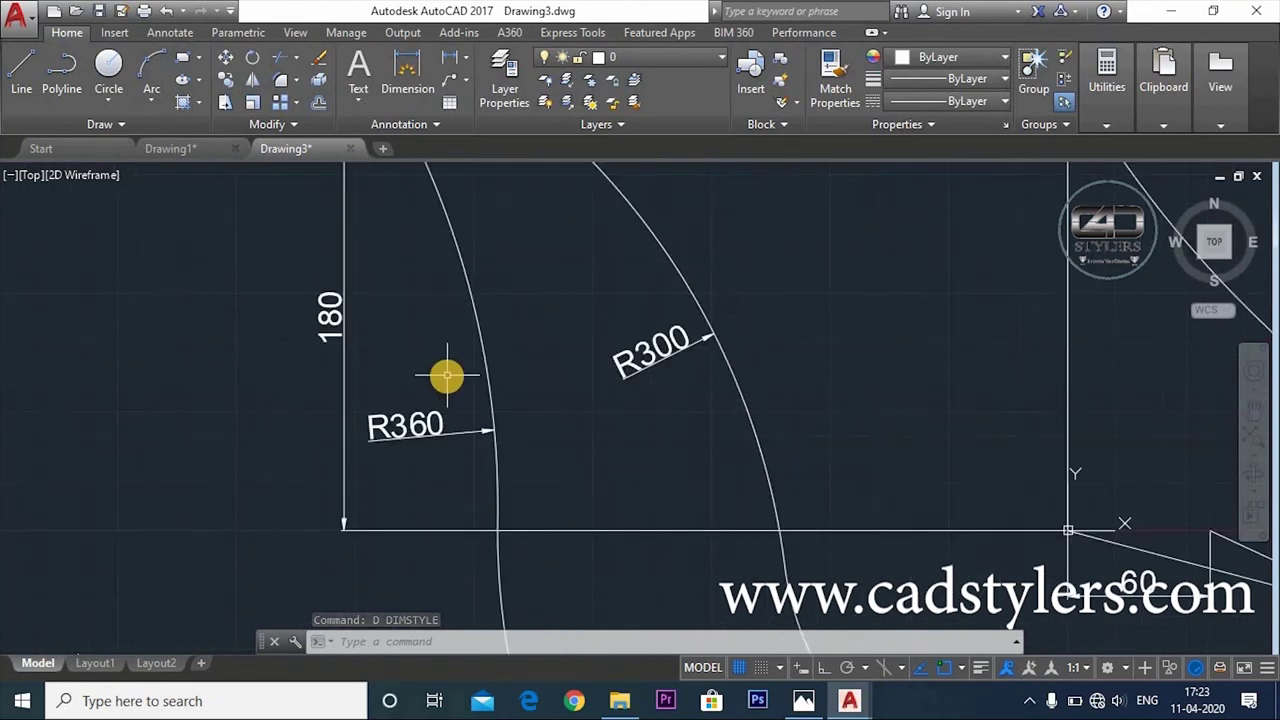
middle_click_drag(449, 374, 387, 490)
scroll(560, 450, "down", 2)
middle_click_drag(557, 449, 480, 523)
Zoom in on the neck rectangle and pick its top right corner as the dimension's first point
scroll(683, 425, "down", 5)
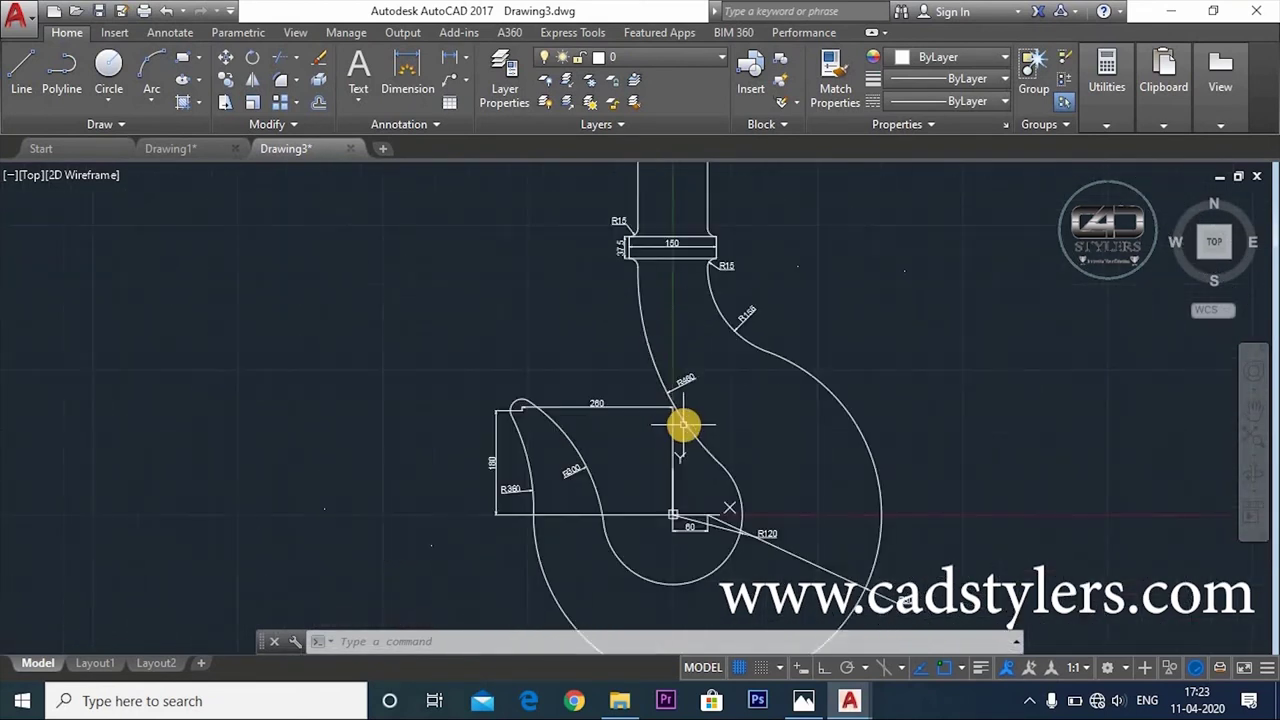
middle_click_drag(681, 425, 683, 459)
scroll(614, 294, "up", 2)
scroll(591, 277, "up", 2)
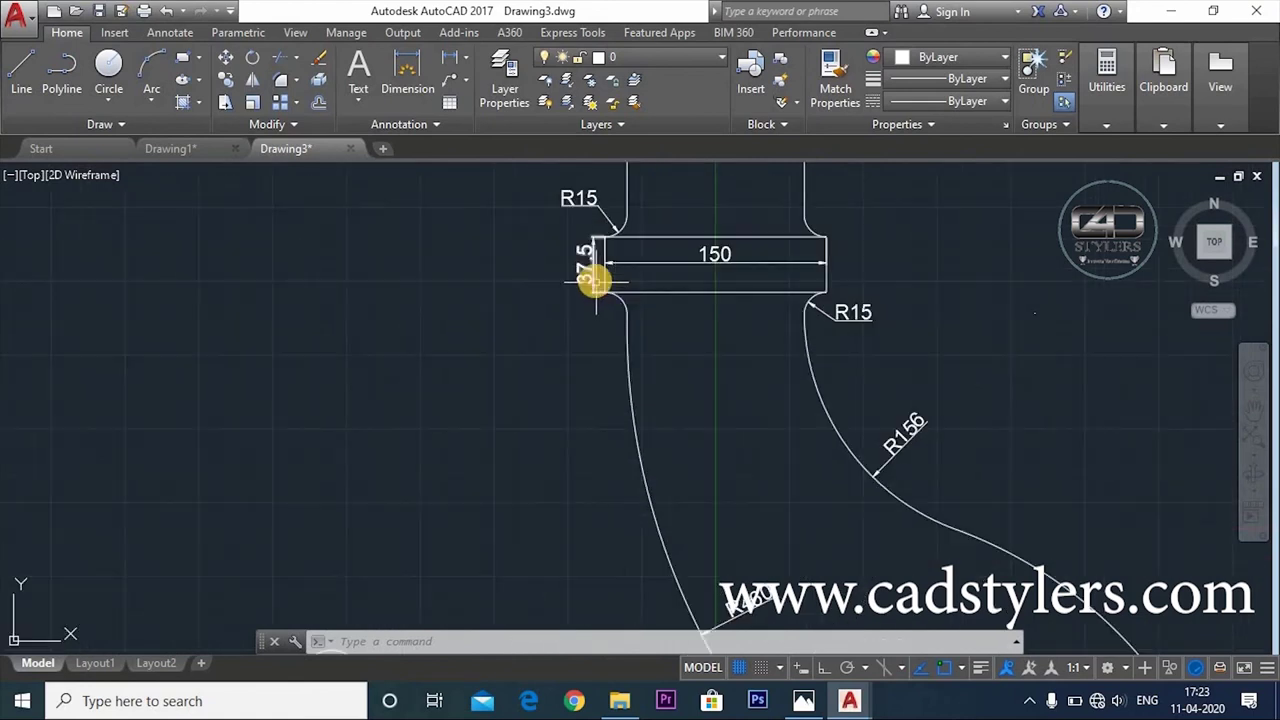
scroll(594, 281, "up", 4)
scroll(549, 366, "down", 2)
scroll(549, 434, "down", 3)
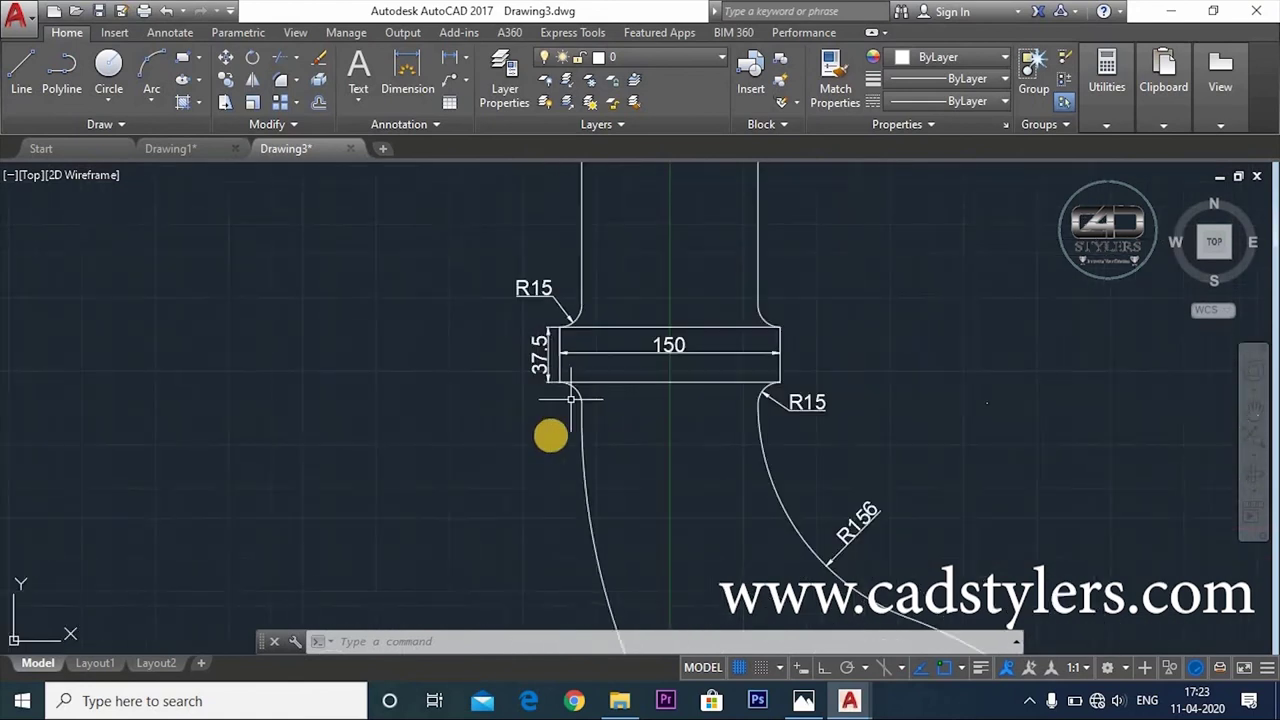
middle_click_drag(563, 419, 608, 497)
mouse_move(640, 380)
middle_mouse_down()
mouse_move(666, 449)
mouse_move(657, 491)
middle_mouse_up()
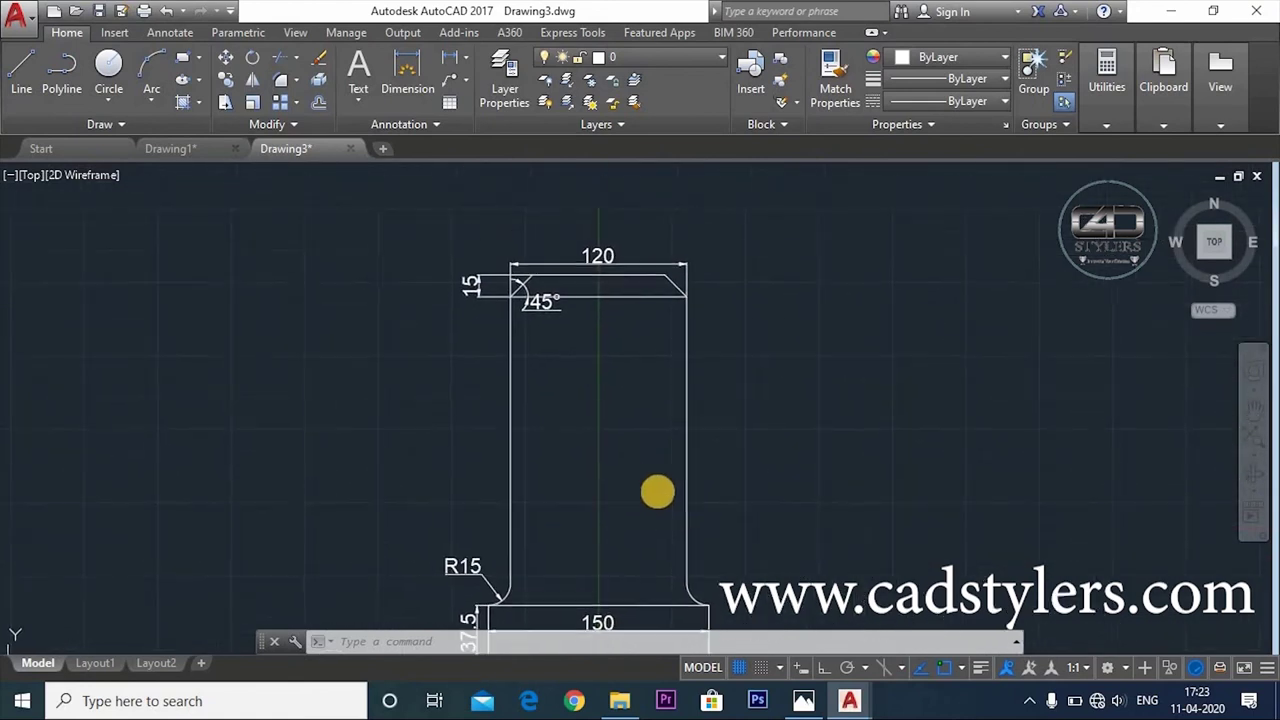
scroll(495, 297, "up", 4)
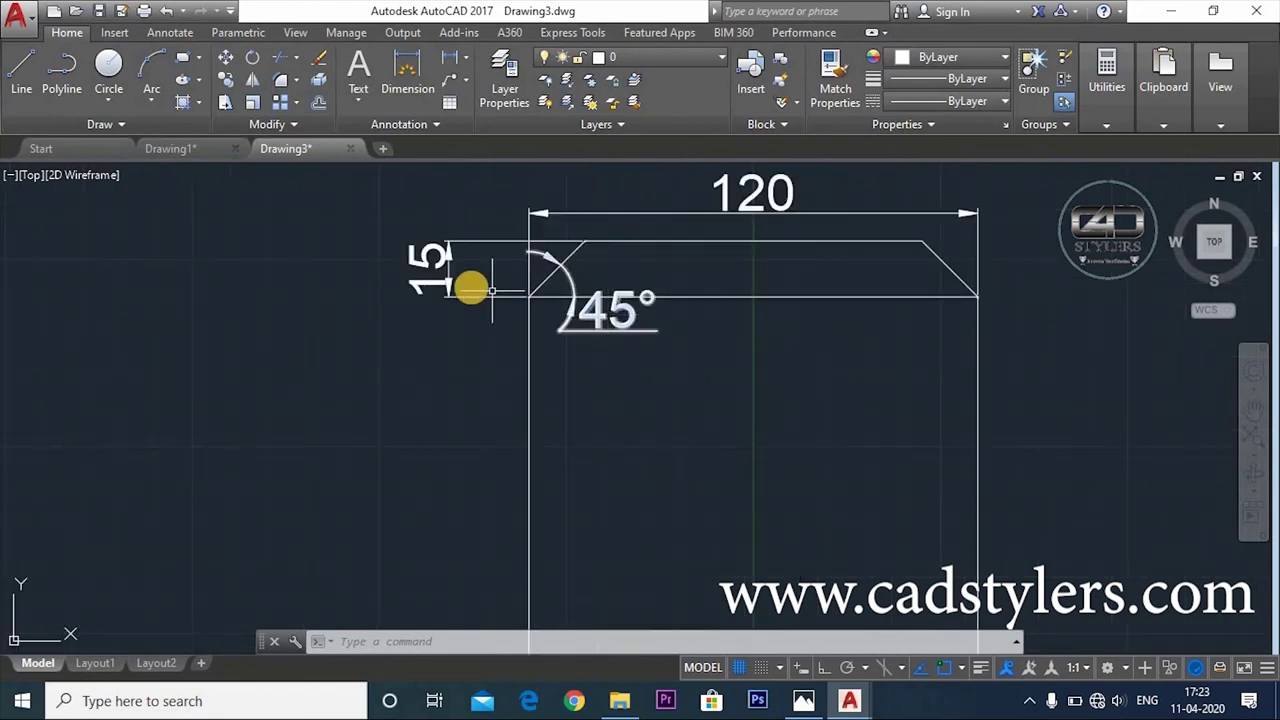
scroll(451, 374, "down", 4)
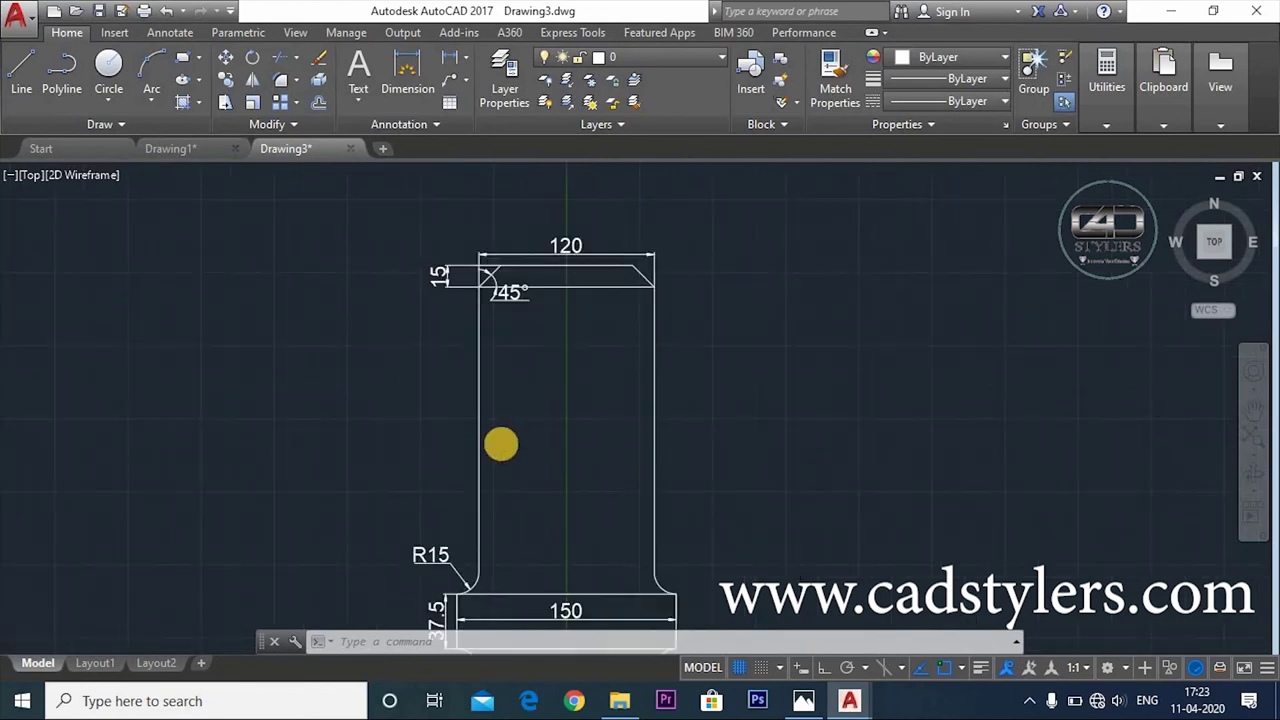
scroll(500, 443, "down", 5)
middle_click_drag(564, 463, 629, 490)
scroll(587, 493, "up", 5)
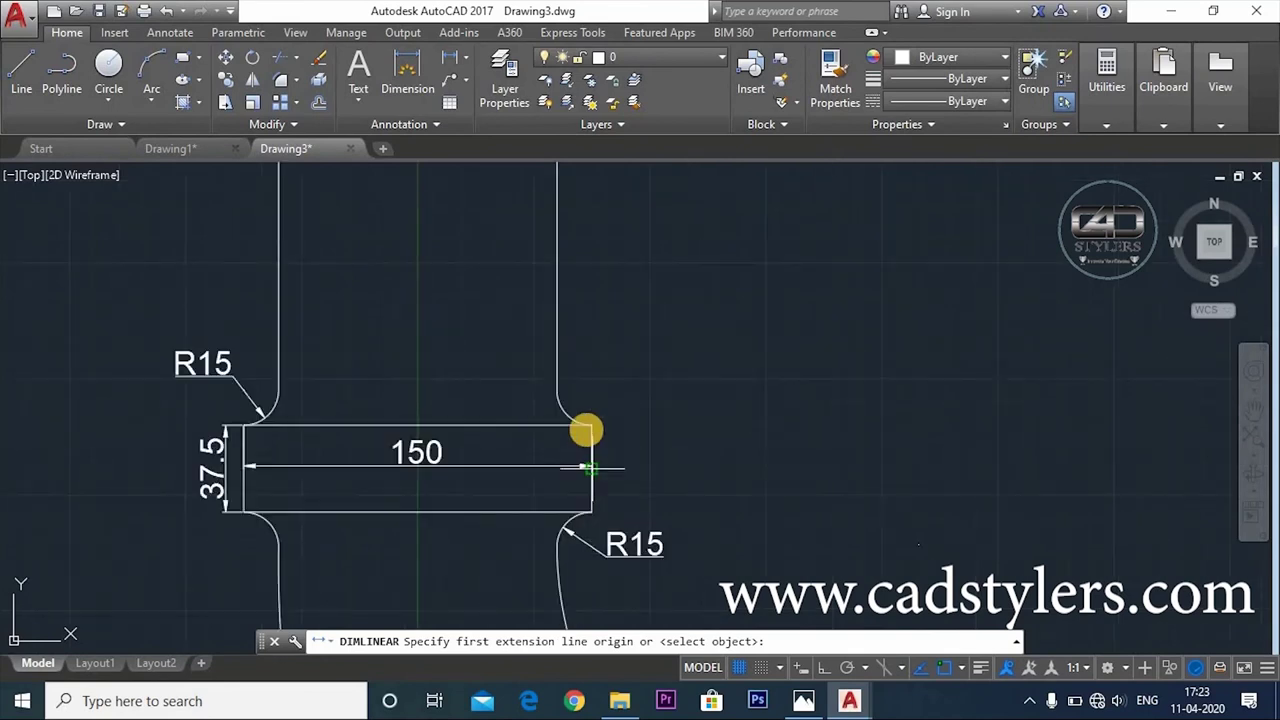
left_click(587, 425)
Pick the shank's top right corner and place the 210 vertical dimension to the right
scroll(587, 430, "down", 3)
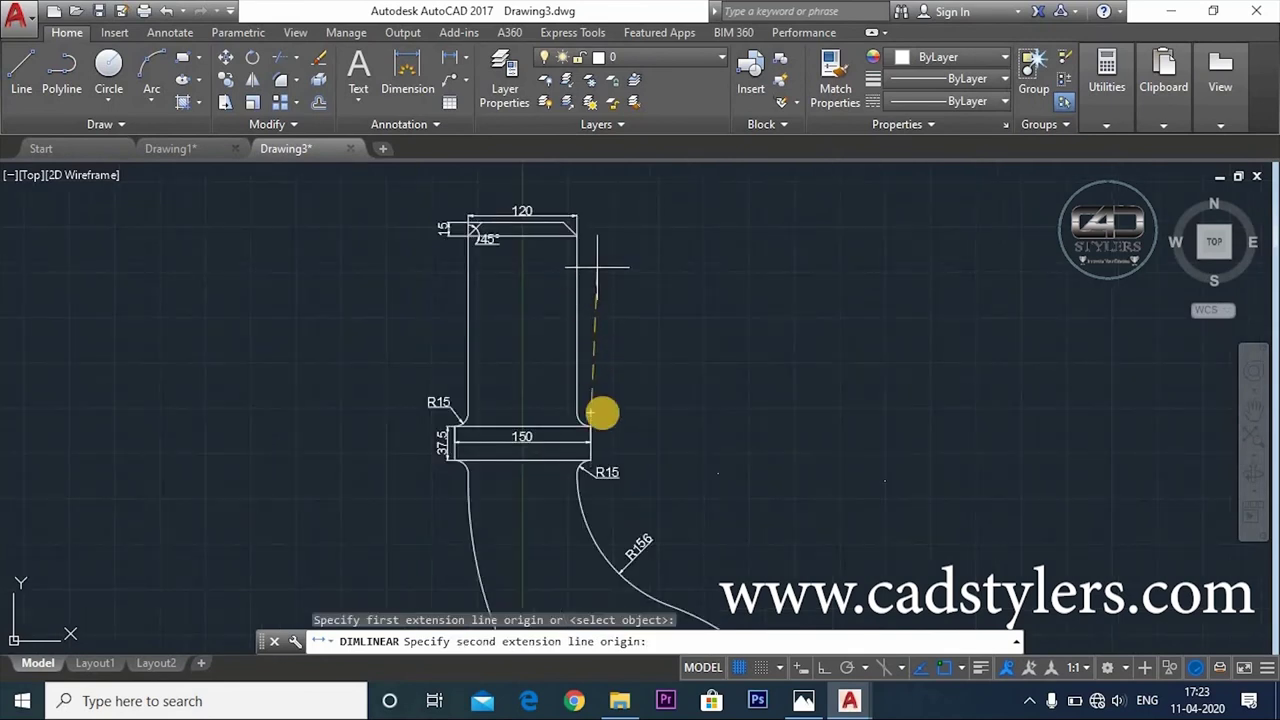
middle_click_drag(603, 411, 600, 519)
scroll(588, 335, "up", 4)
left_click(588, 335)
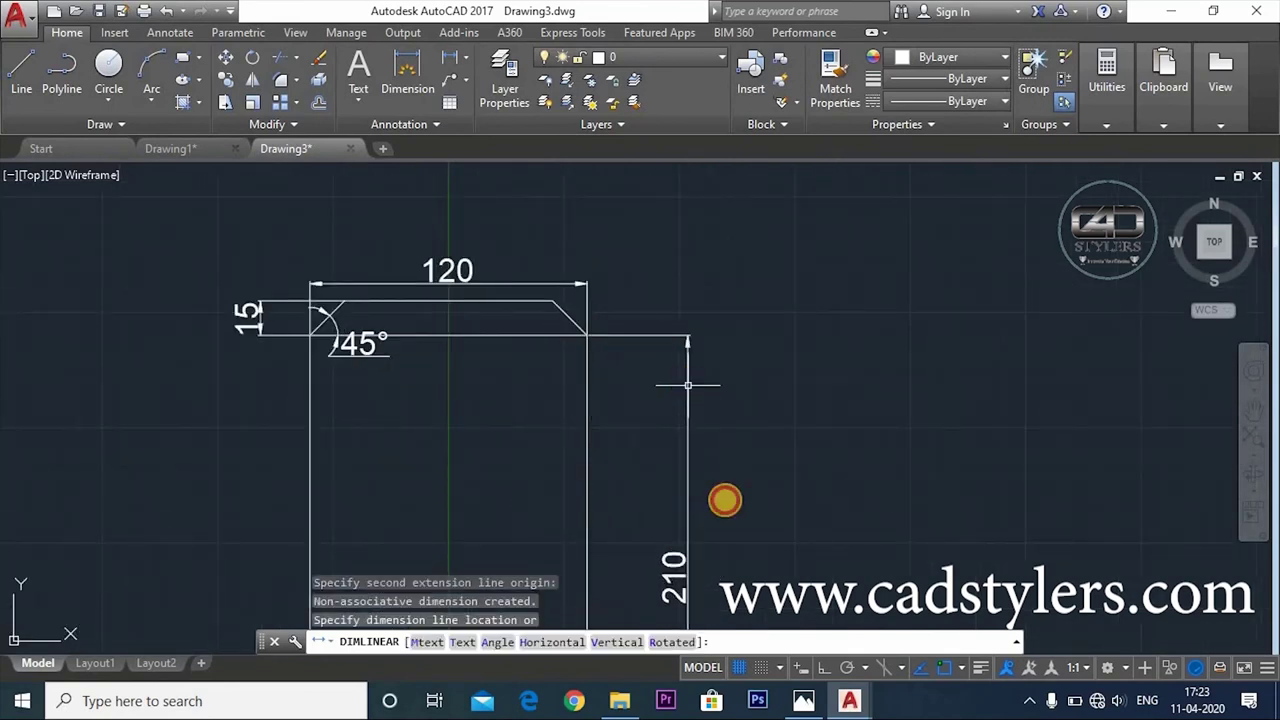
left_click(687, 385)
Zoom out over the hook's upper part and bring up the EXERCISE 4_1 reference in Photos
middle_click_drag(681, 583, 751, 409)
scroll(751, 409, "down", 2)
scroll(781, 470, "down", 2)
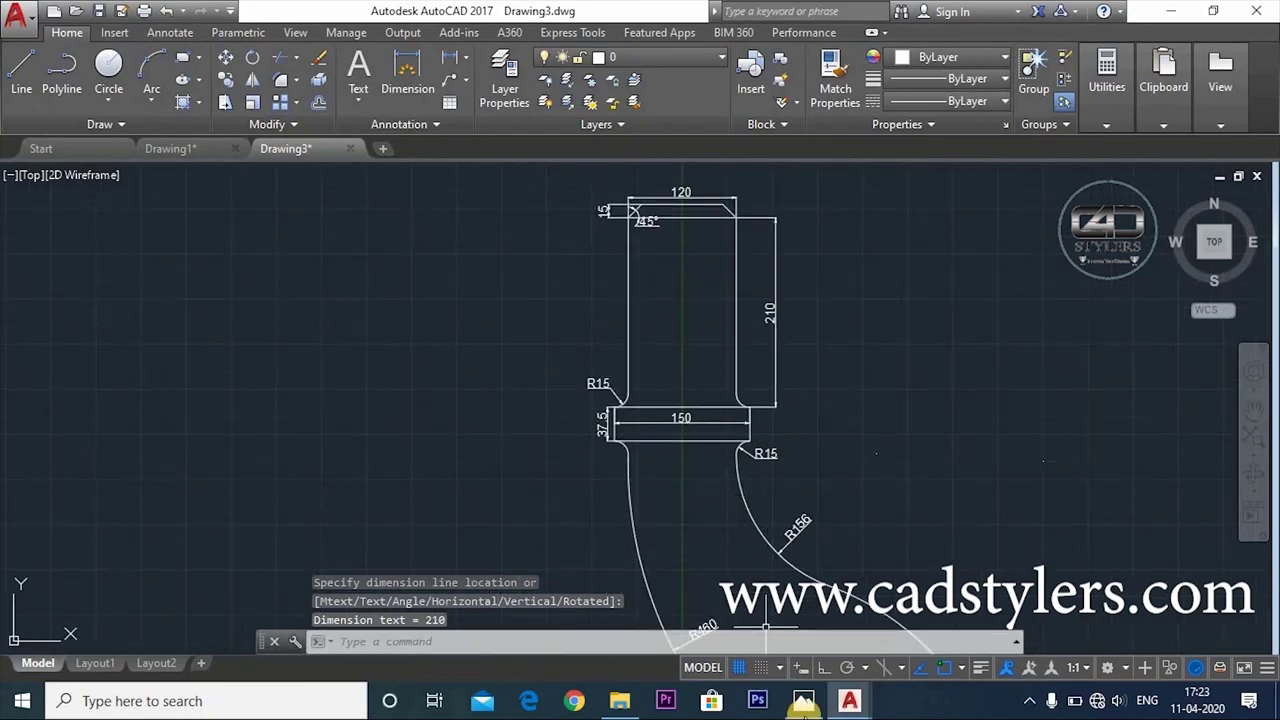
left_click(803, 700)
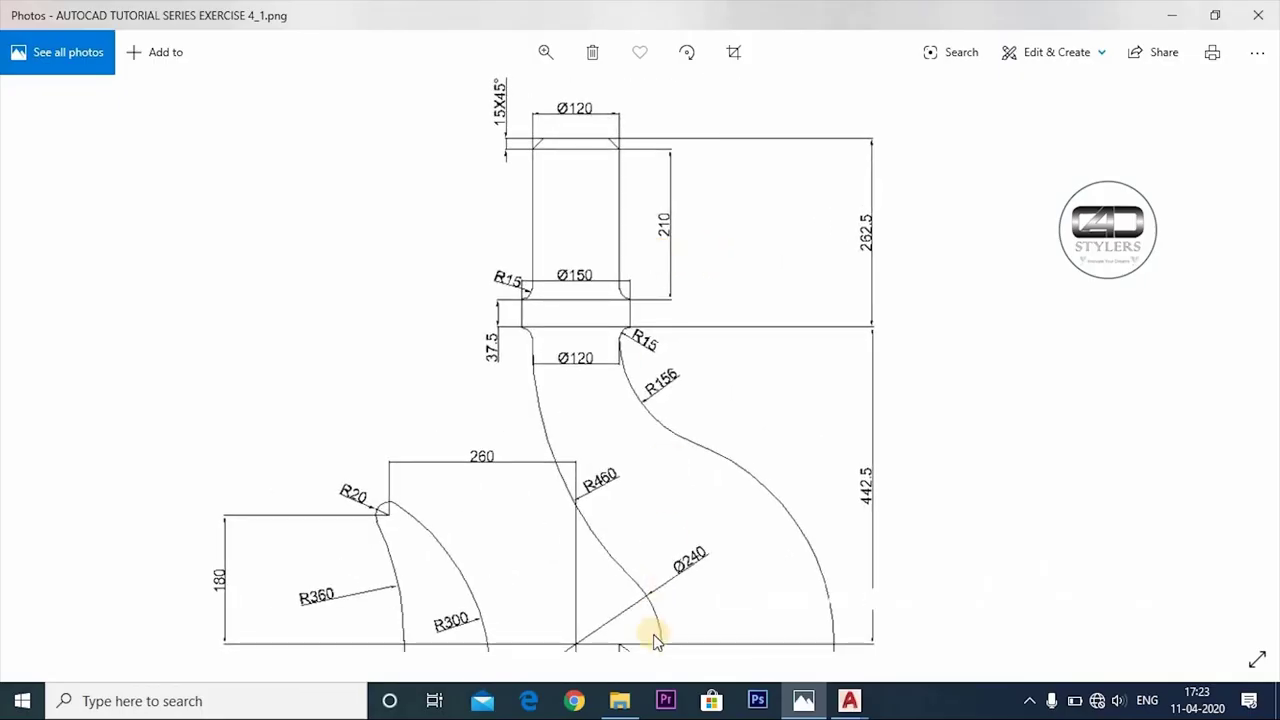
Read the reference's 442.5 and 262.5 heights, then switch back to AutoCAD
left_click_drag(654, 640, 676, 377)
scroll(676, 377, "up", 3)
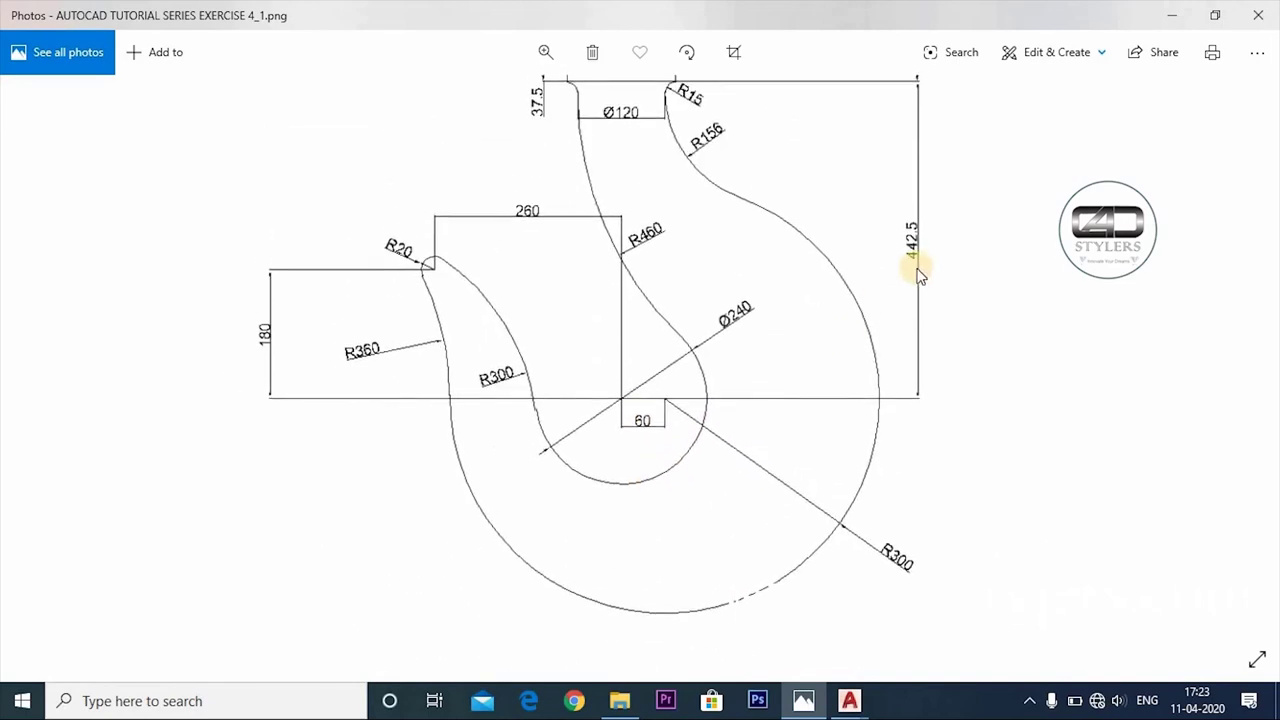
scroll(720, 277, "up", 2)
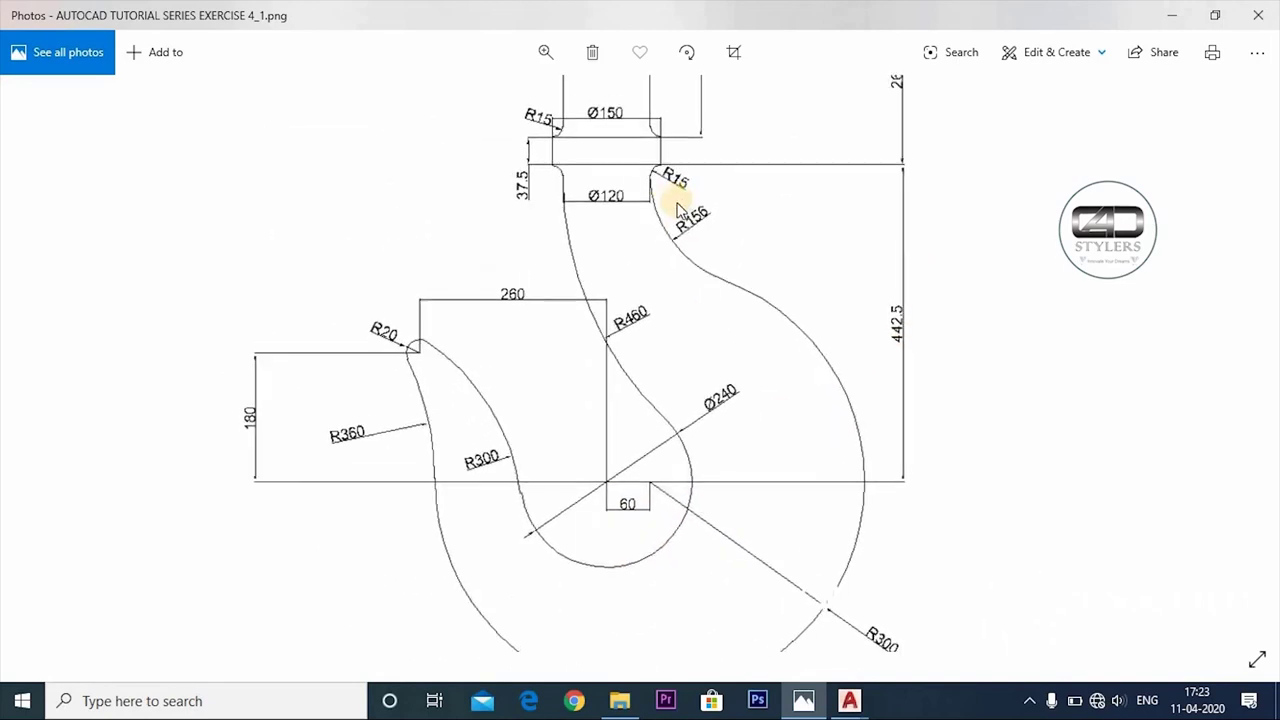
key("alt+Tab")
Dimension from the neck to the hook's base line to add the 442.5 vertical dimension
middle_click_drag(737, 514, 623, 200)
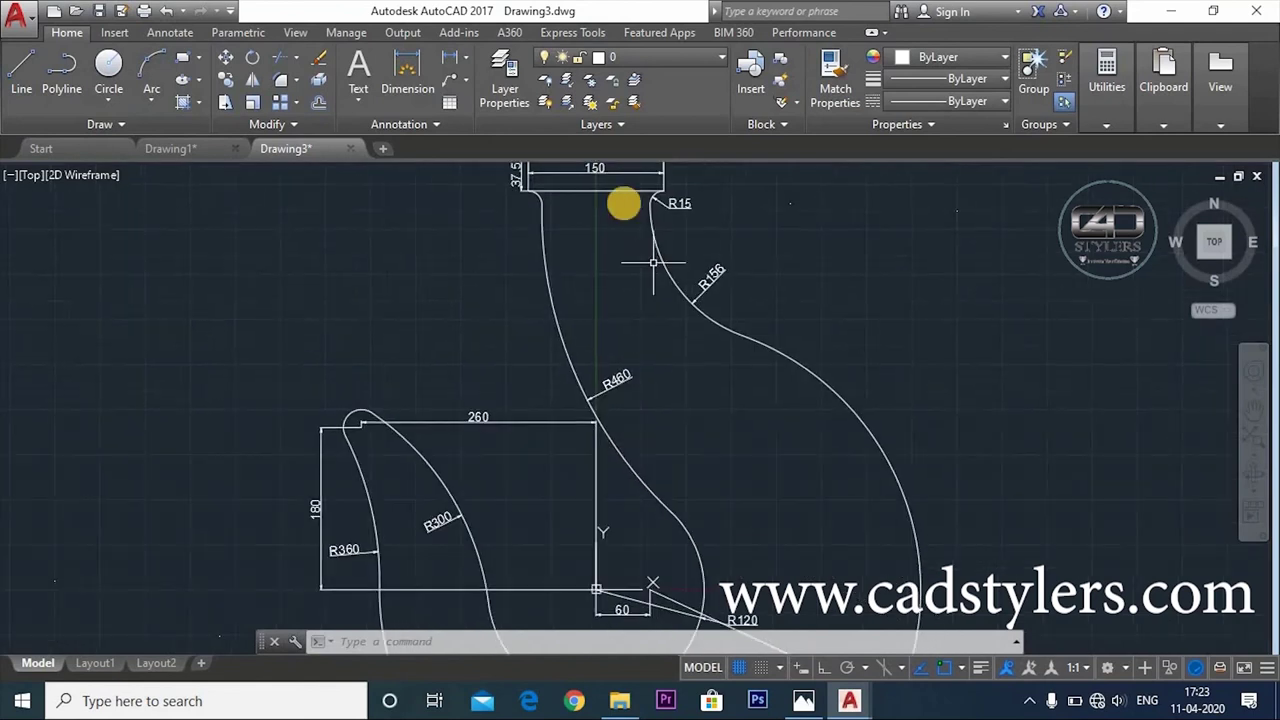
left_click(596, 423)
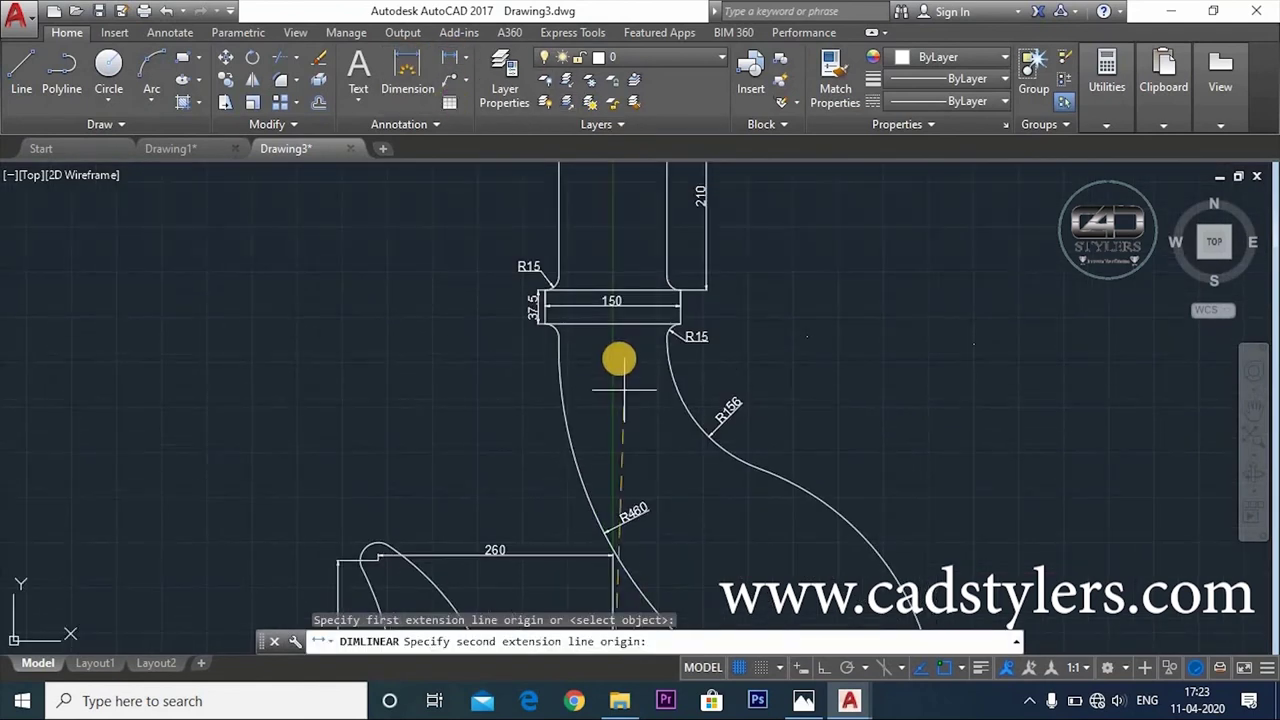
left_click(634, 323)
Adjust the zoom and bring the hook reference drawing up in Photos
scroll(900, 480, "up", 1)
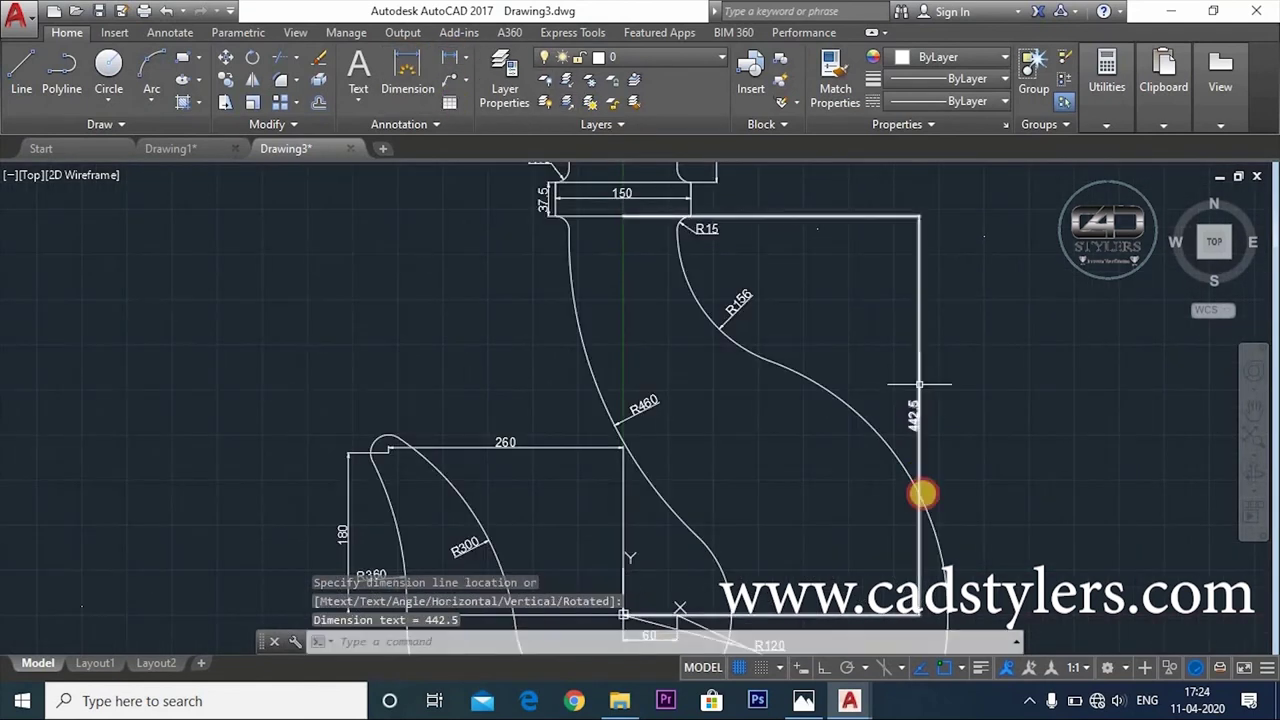
scroll(912, 445, "up", 2)
scroll(912, 445, "down", 2)
scroll(871, 575, "down", 3)
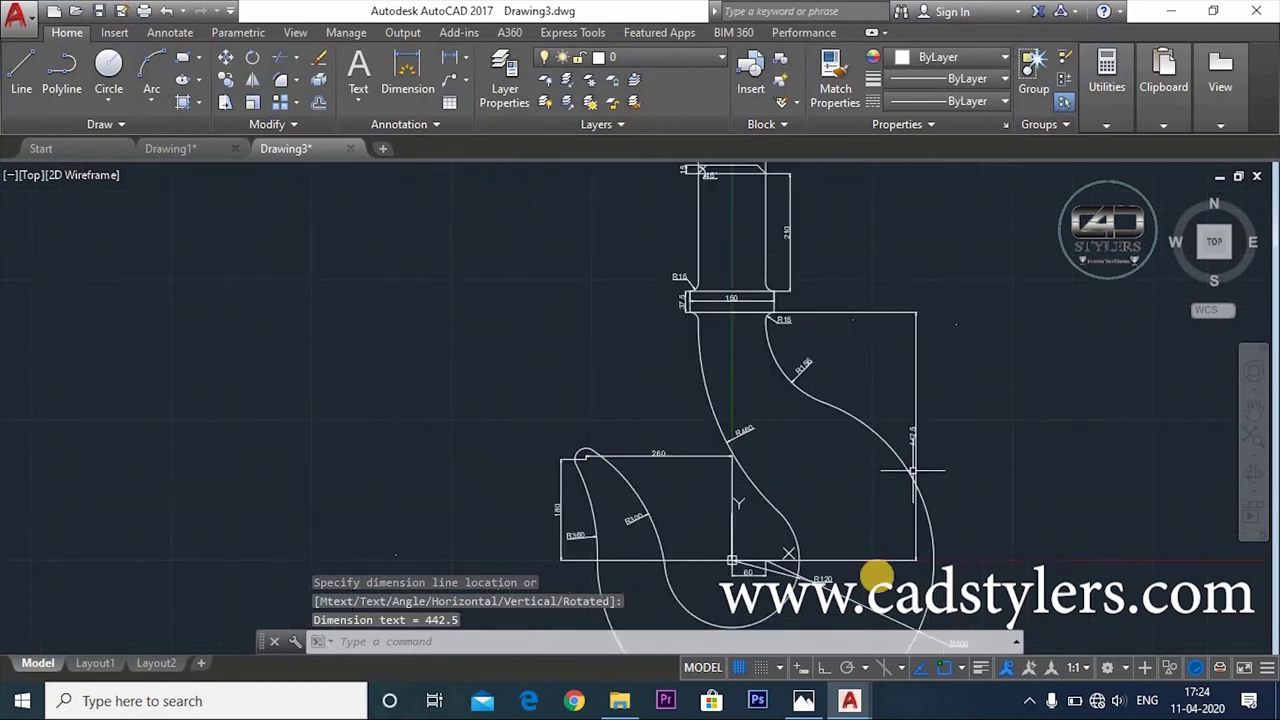
scroll(829, 546, "down", 1)
left_click(805, 703)
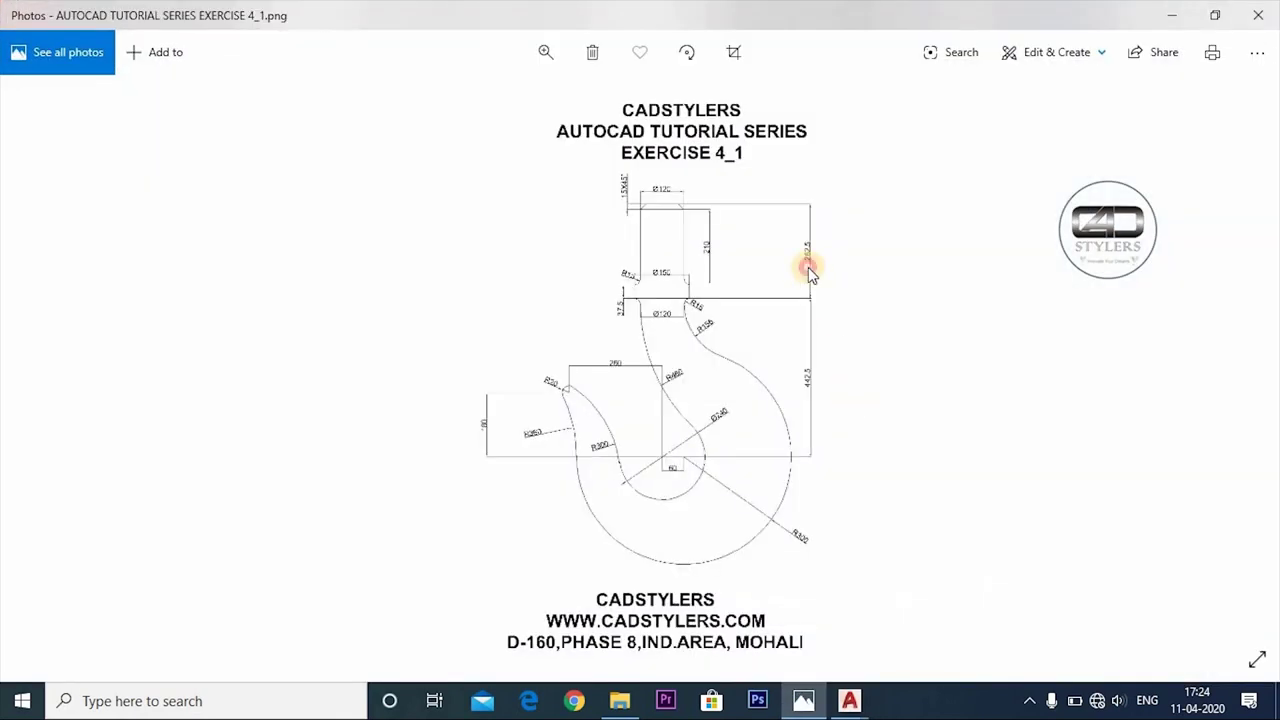
Zoom into the reference around the 262.5 dimension, then minimize Photos to return to AutoCAD
scroll(808, 267, "up", 2)
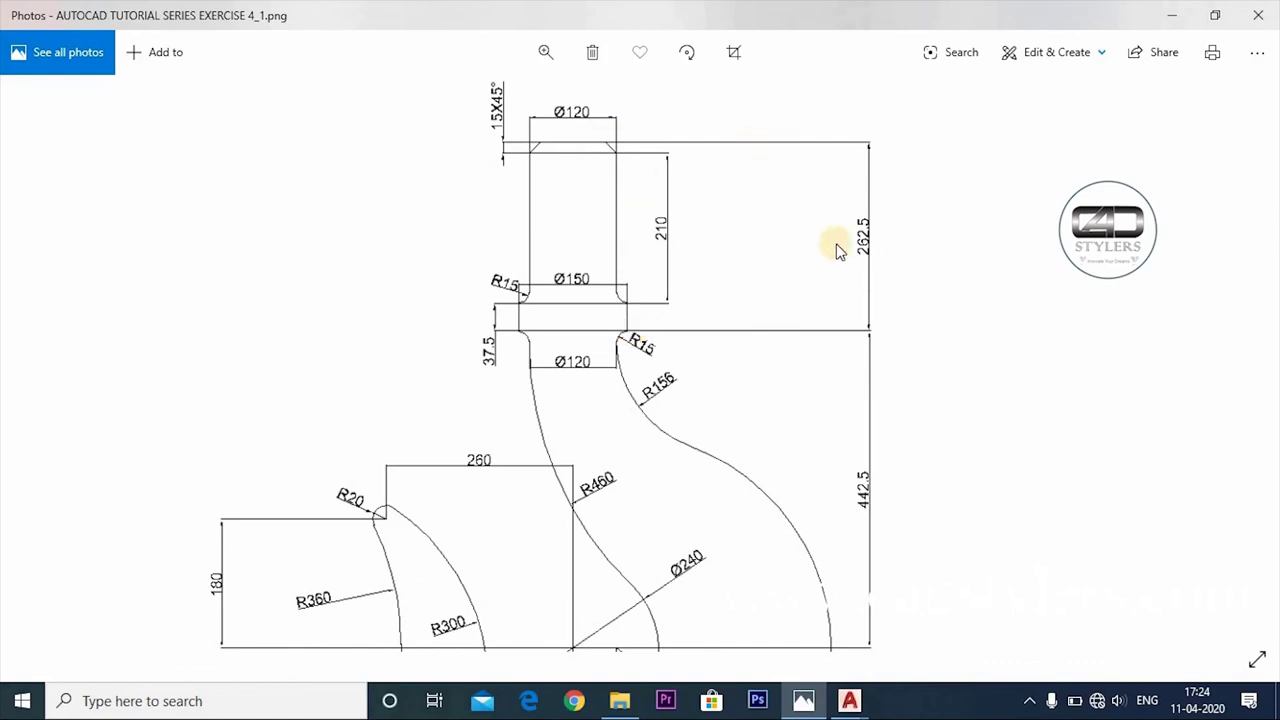
left_click(806, 703)
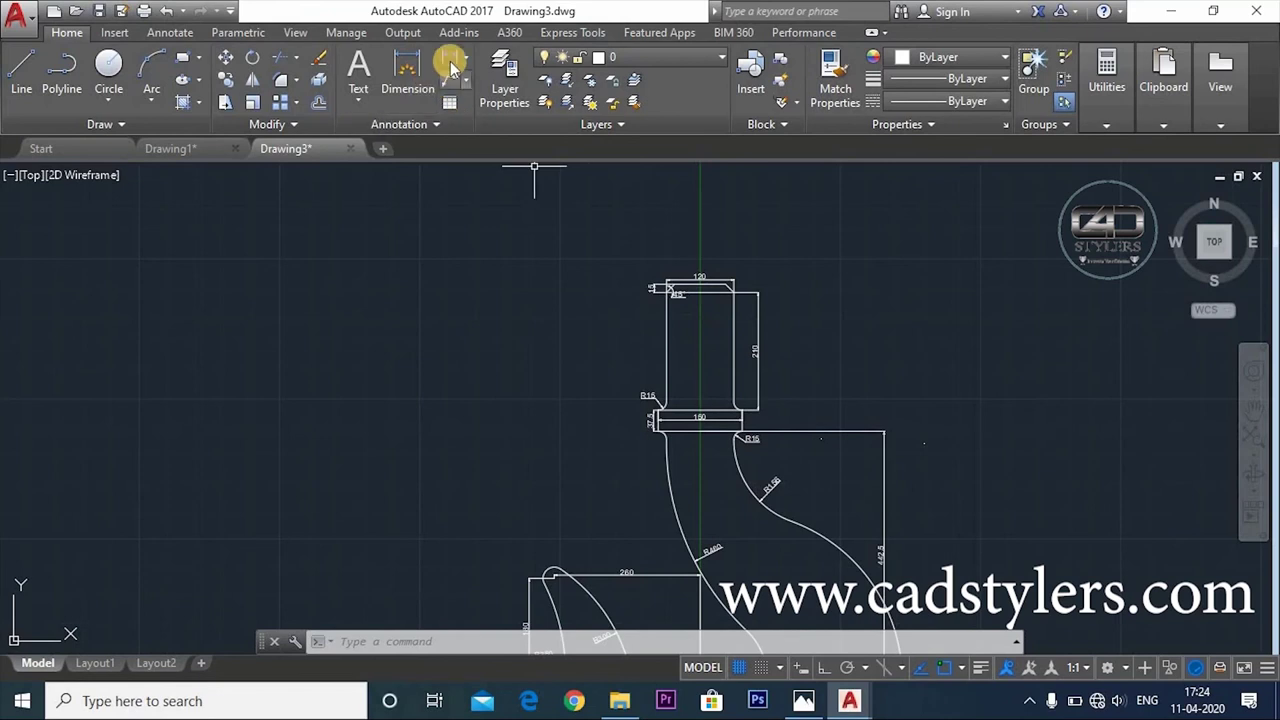
Add a linear 262.5 dimension from the shank top to the lower block, right of 210
left_click(449, 57)
scroll(671, 603, "up", 5)
left_click(684, 393)
left_click(628, 287)
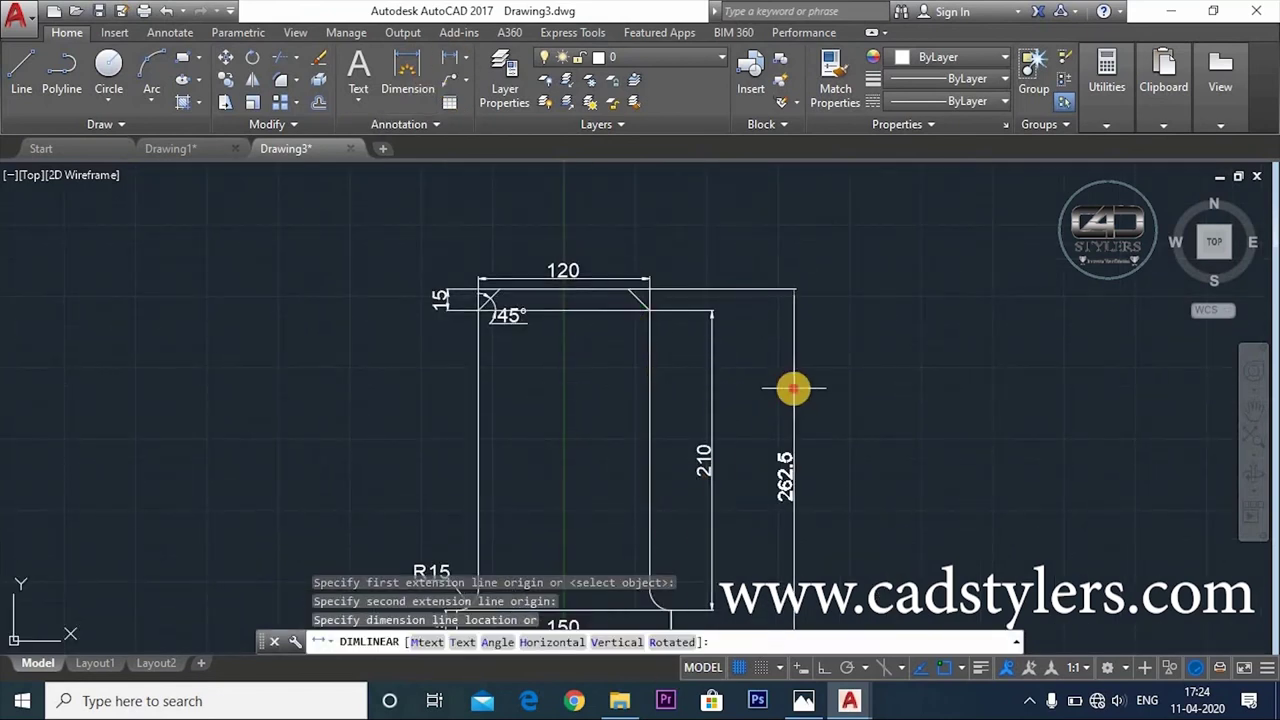
left_click(791, 386)
Pan and zoom to inspect the whole hook profile, including the lower hook
scroll(783, 443, "up", 2)
scroll(786, 443, "up", 2)
scroll(786, 443, "down", 5)
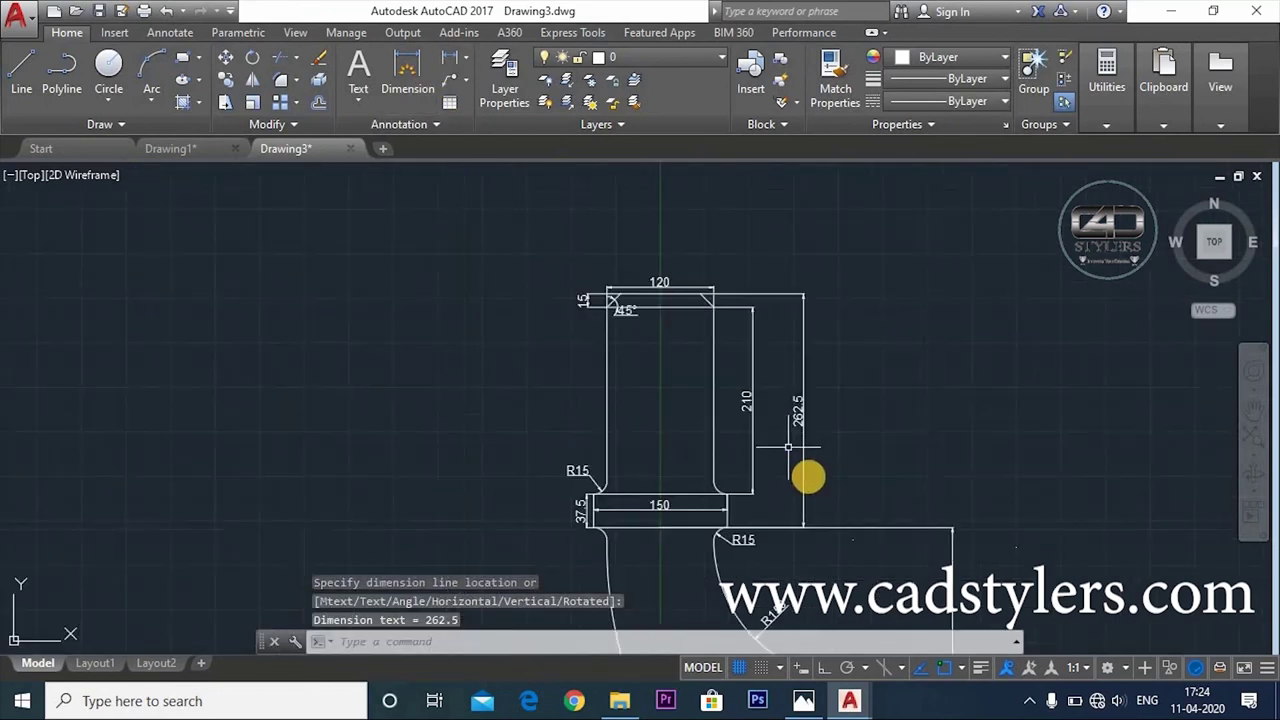
mouse_move(808, 477)
middle_mouse_down()
mouse_move(846, 449)
mouse_move(690, 392)
middle_mouse_up()
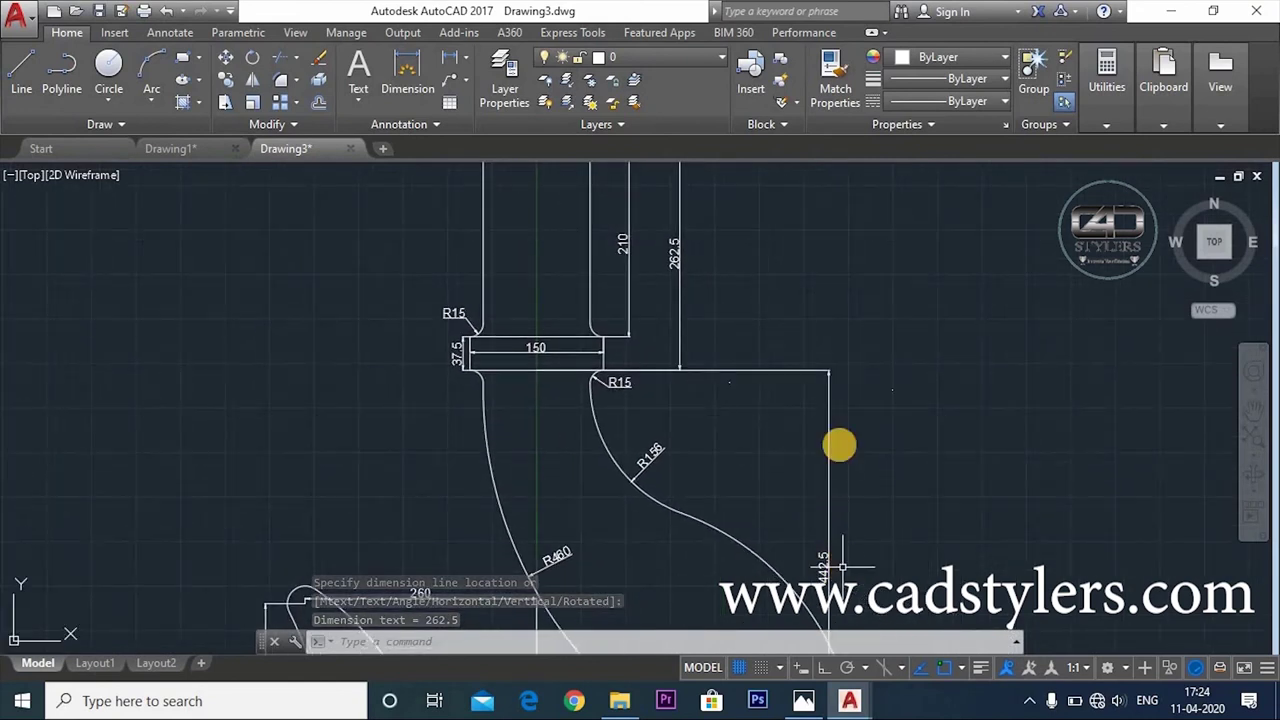
middle_click_drag(886, 641, 866, 466)
scroll(866, 466, "down", 2)
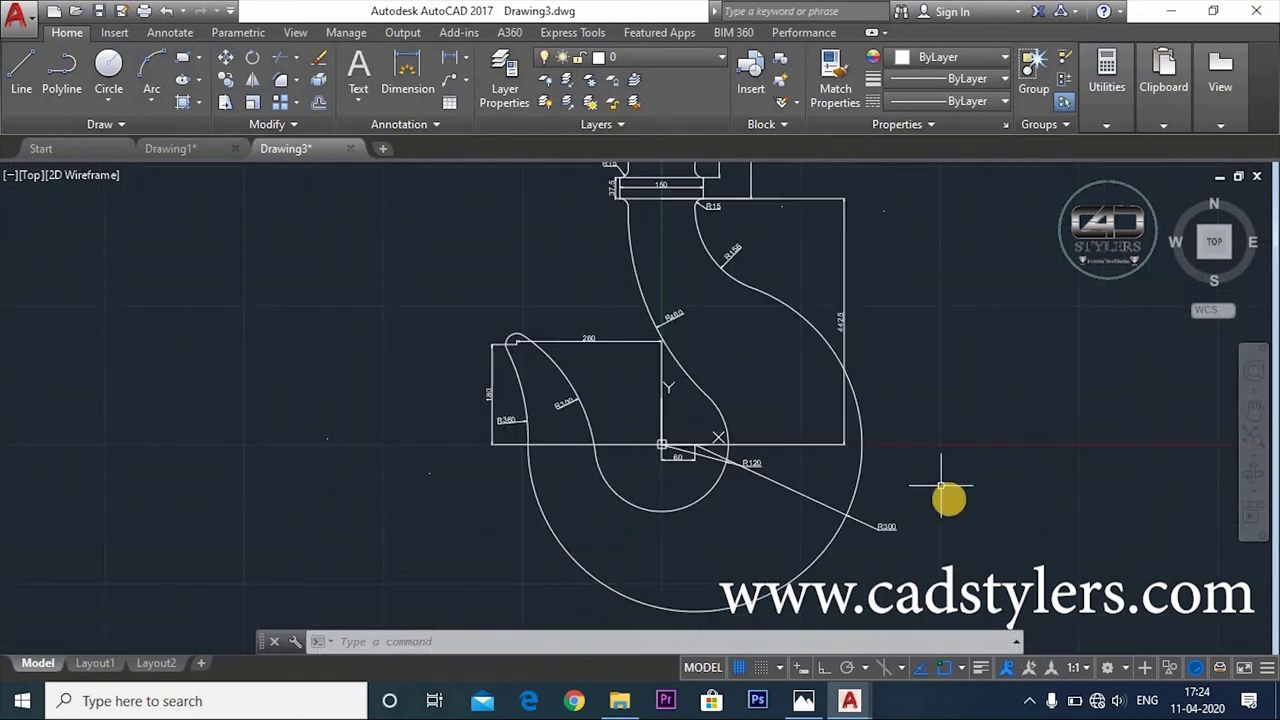
scroll(974, 534, "down", 1)
scroll(974, 528, "down", 1)
scroll(905, 440, "down", 1)
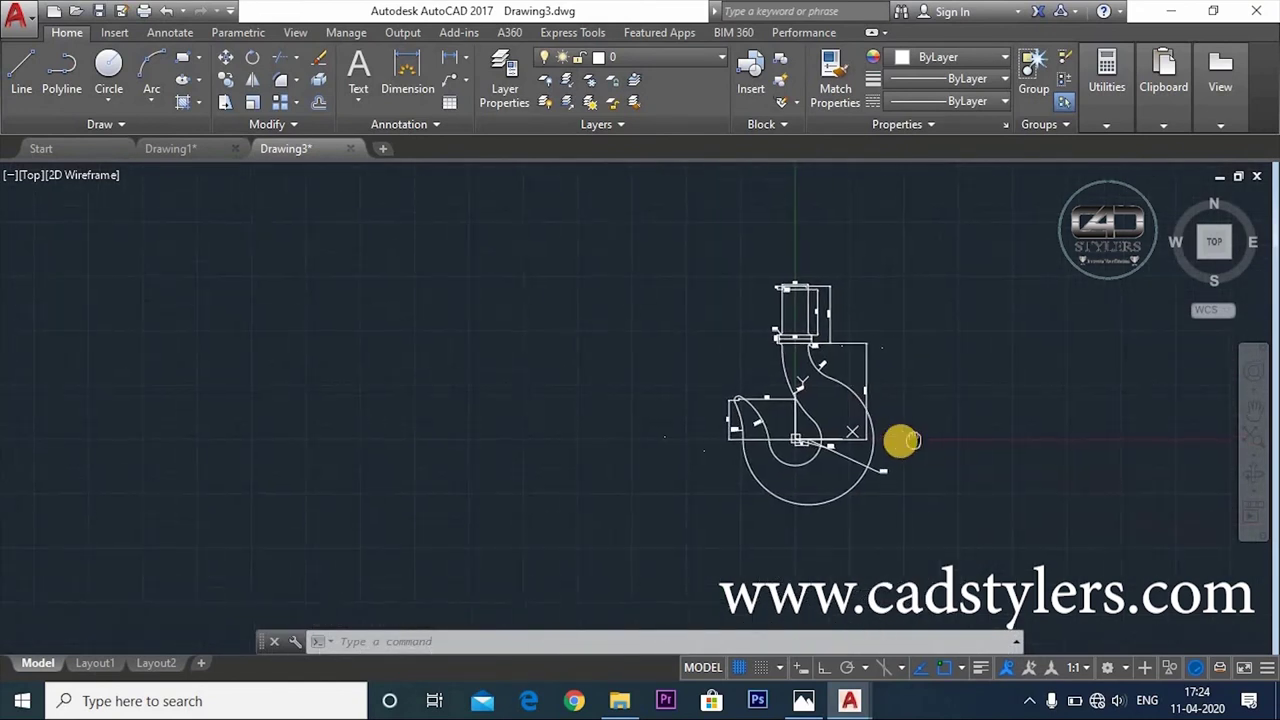
scroll(905, 440, "up", 2)
middle_click_drag(900, 434, 856, 494)
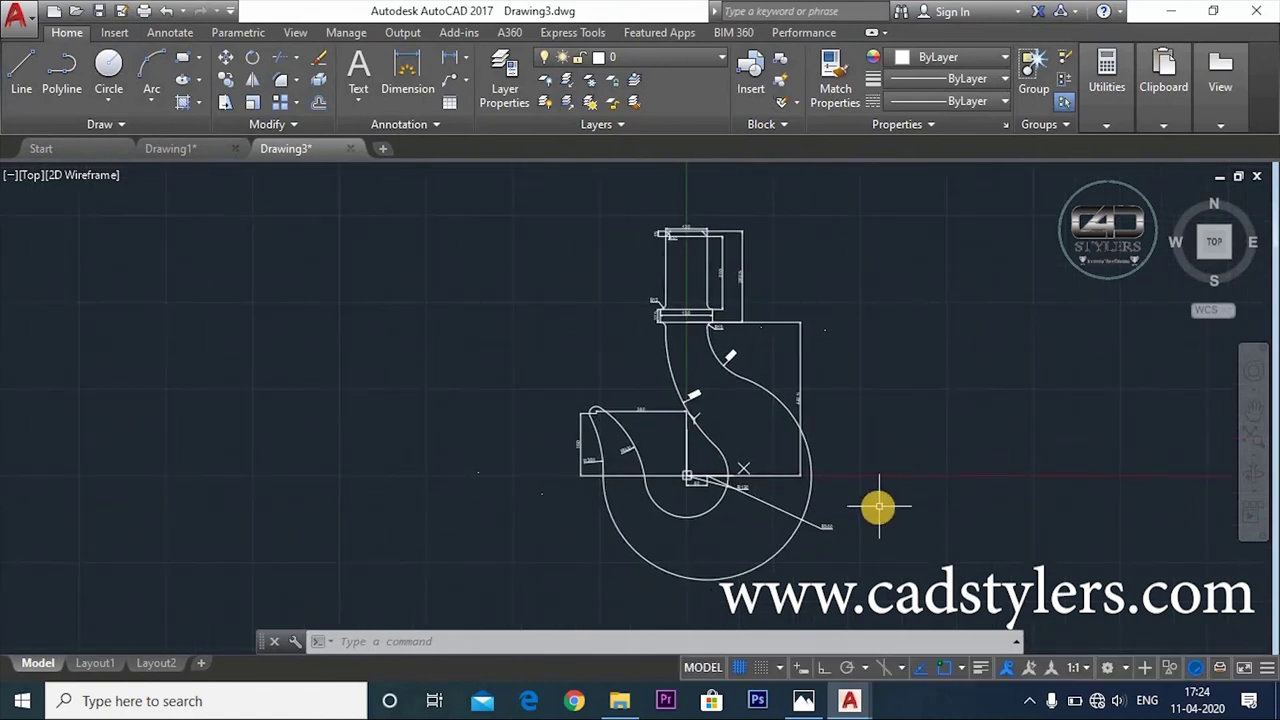
Cancel the leftover command and centre the view on the shank and the 120 dimension
key("Escape")
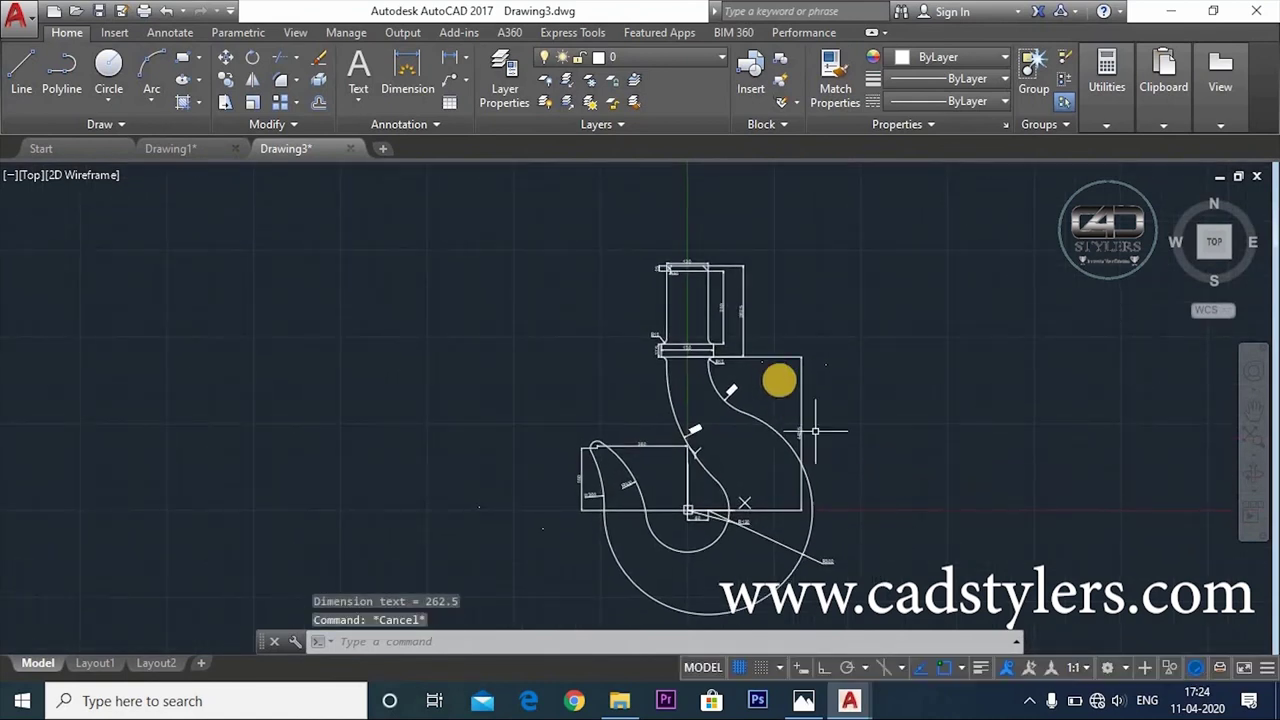
scroll(692, 274, "up", 4)
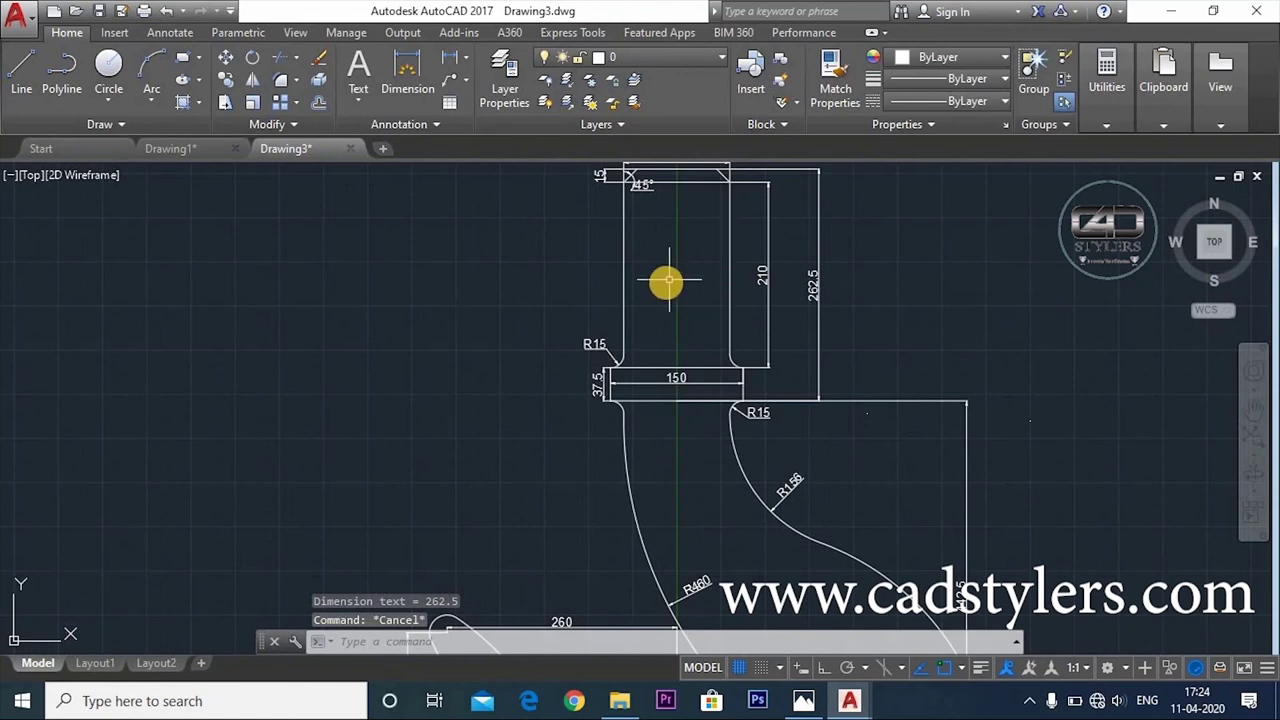
mouse_move(666, 280)
middle_mouse_down()
mouse_move(686, 324)
mouse_move(663, 391)
middle_mouse_up()
scroll(651, 366, "up", 4)
scroll(709, 390, "down", 3)
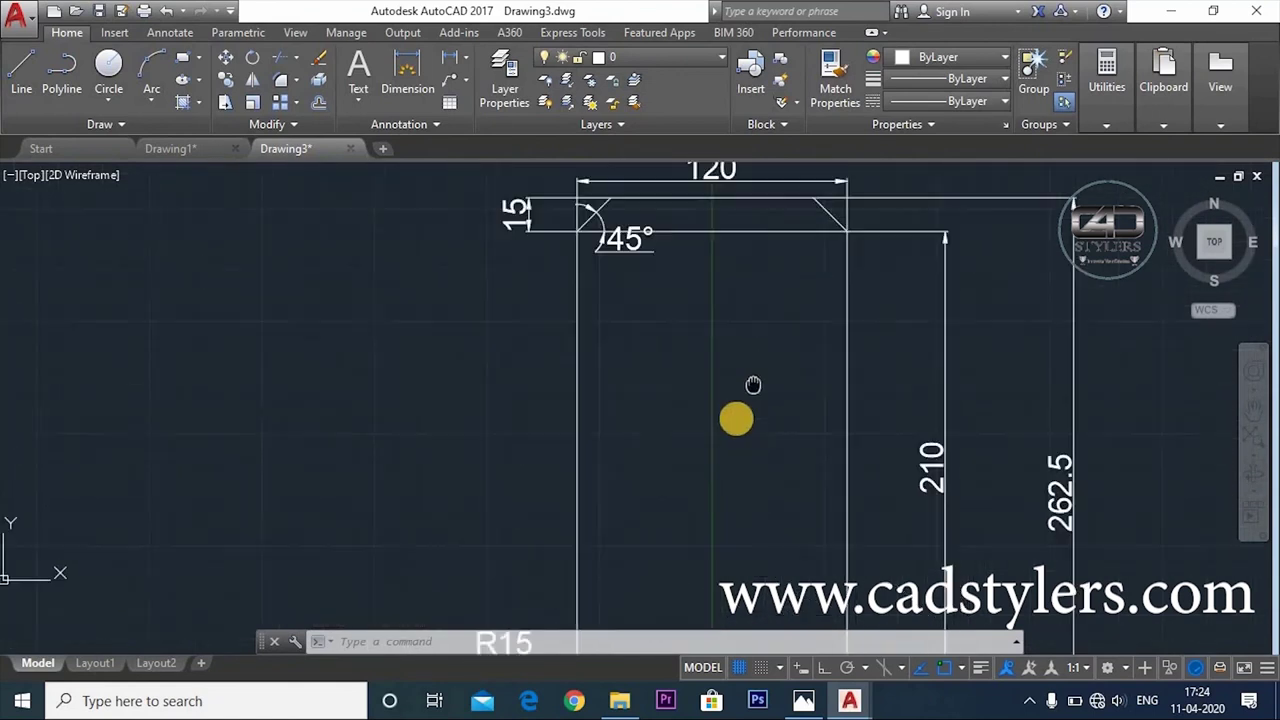
middle_click_drag(740, 403, 676, 394)
key("Escape")
key("Escape")
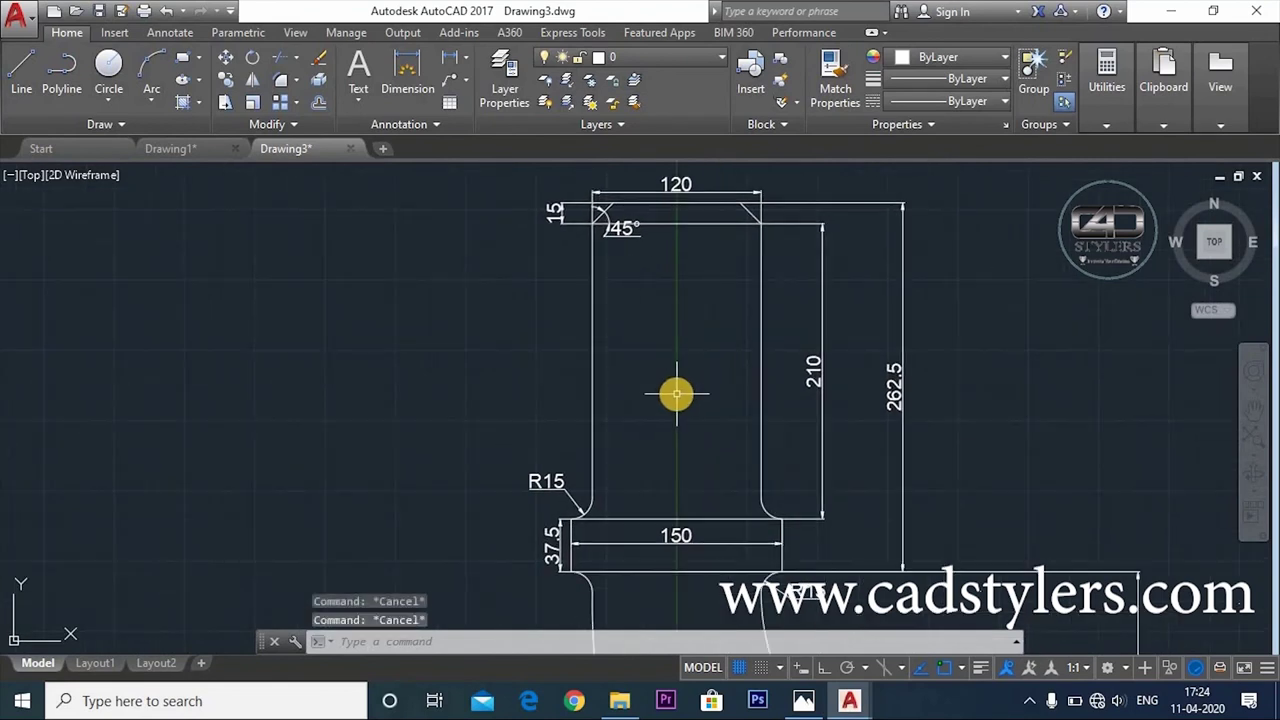
Start HATCH with a Gradient fill from grey 147,149,152 to 199,200,202
type("H")
key("Return")
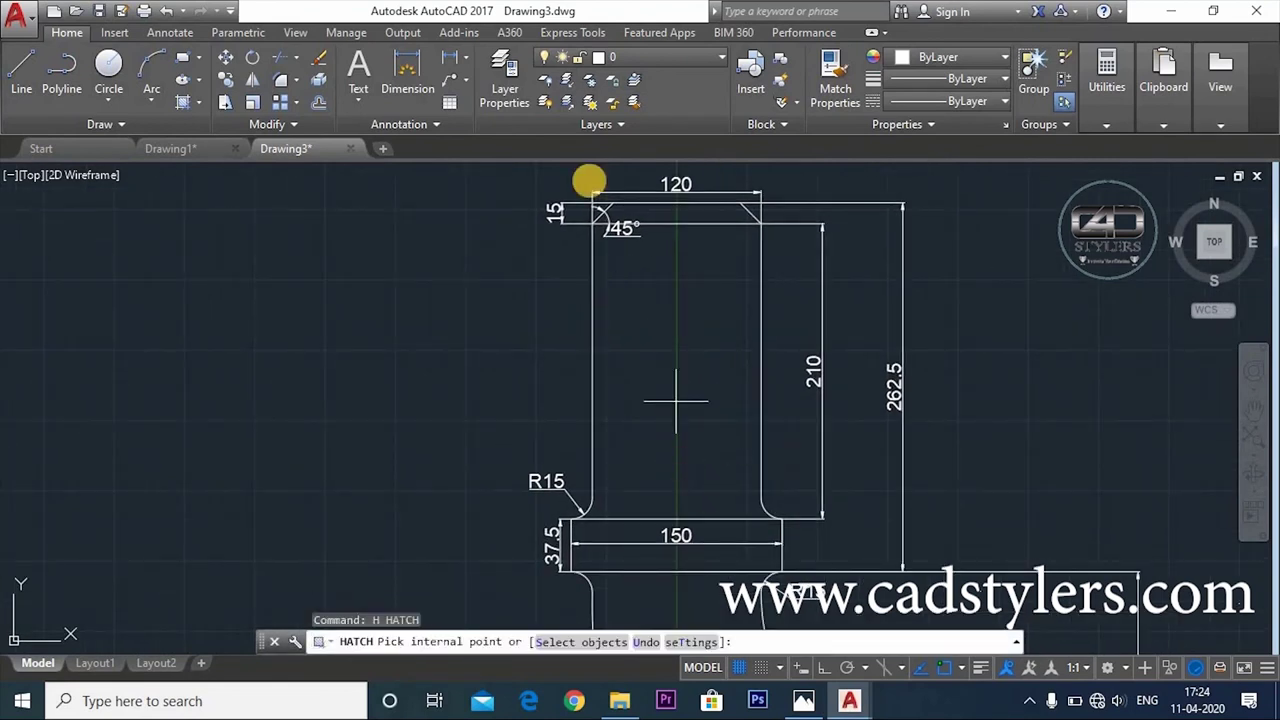
left_click(508, 57)
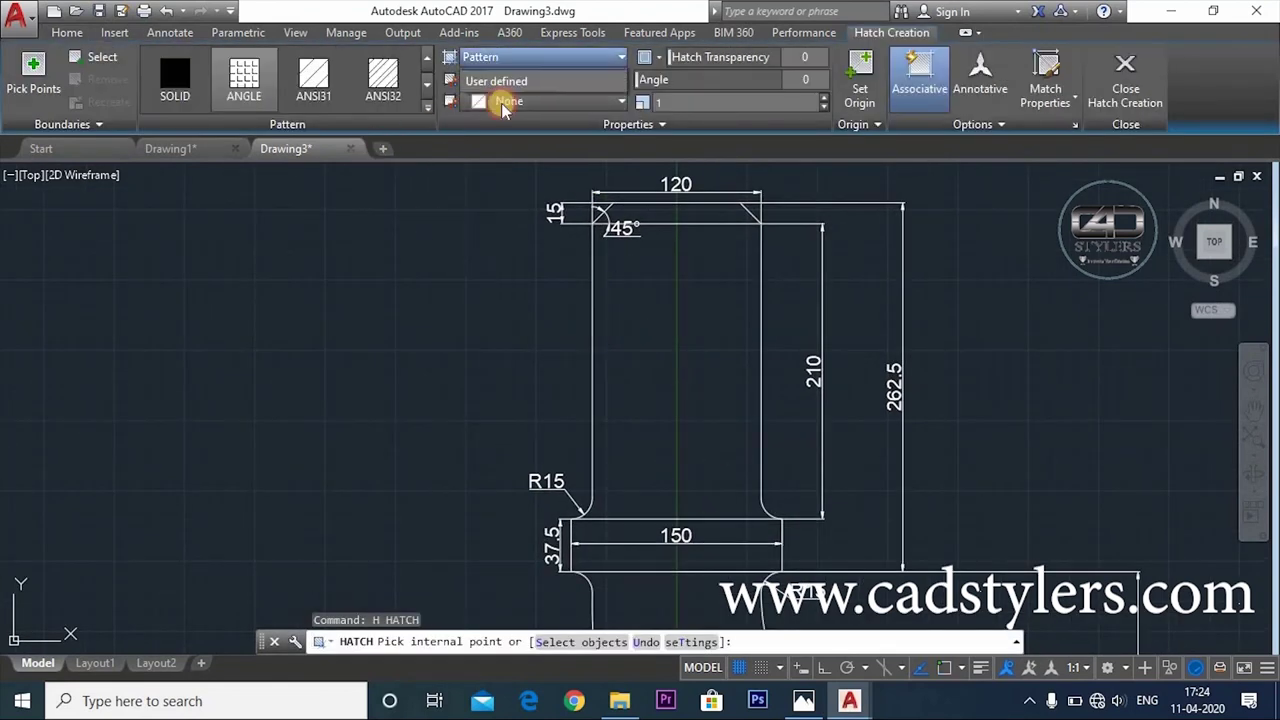
left_click(490, 98)
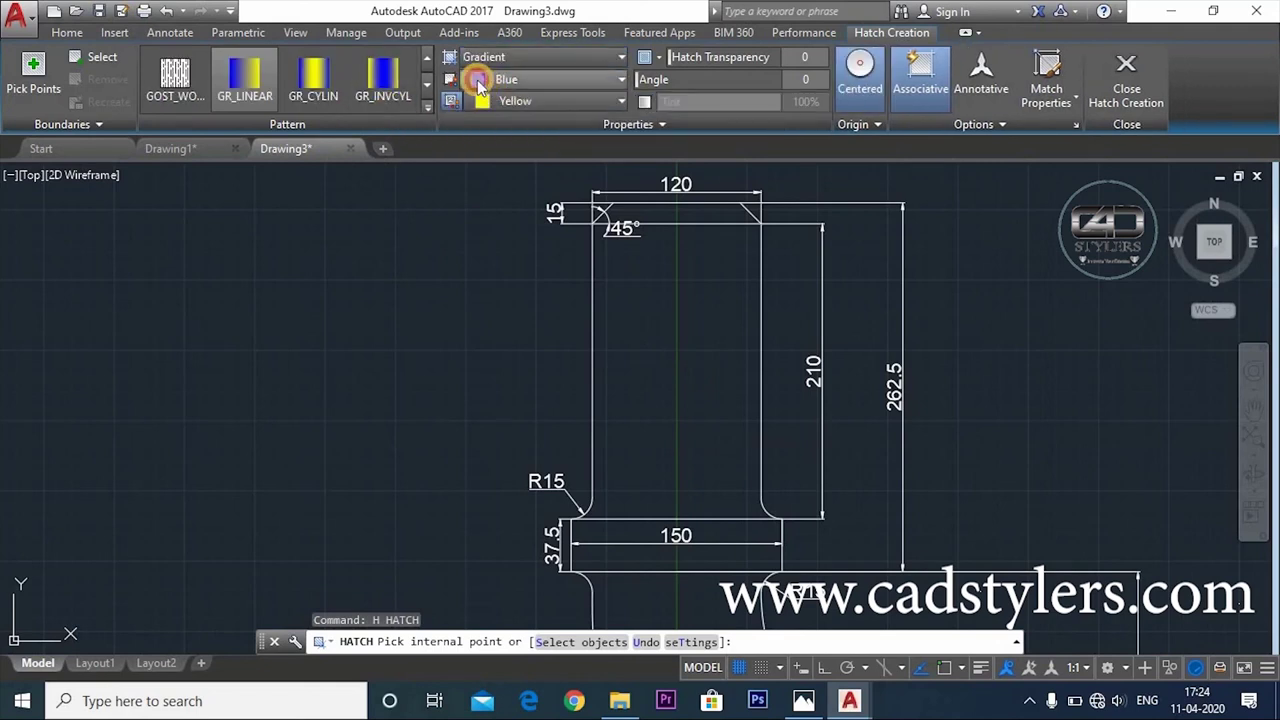
left_click(480, 80)
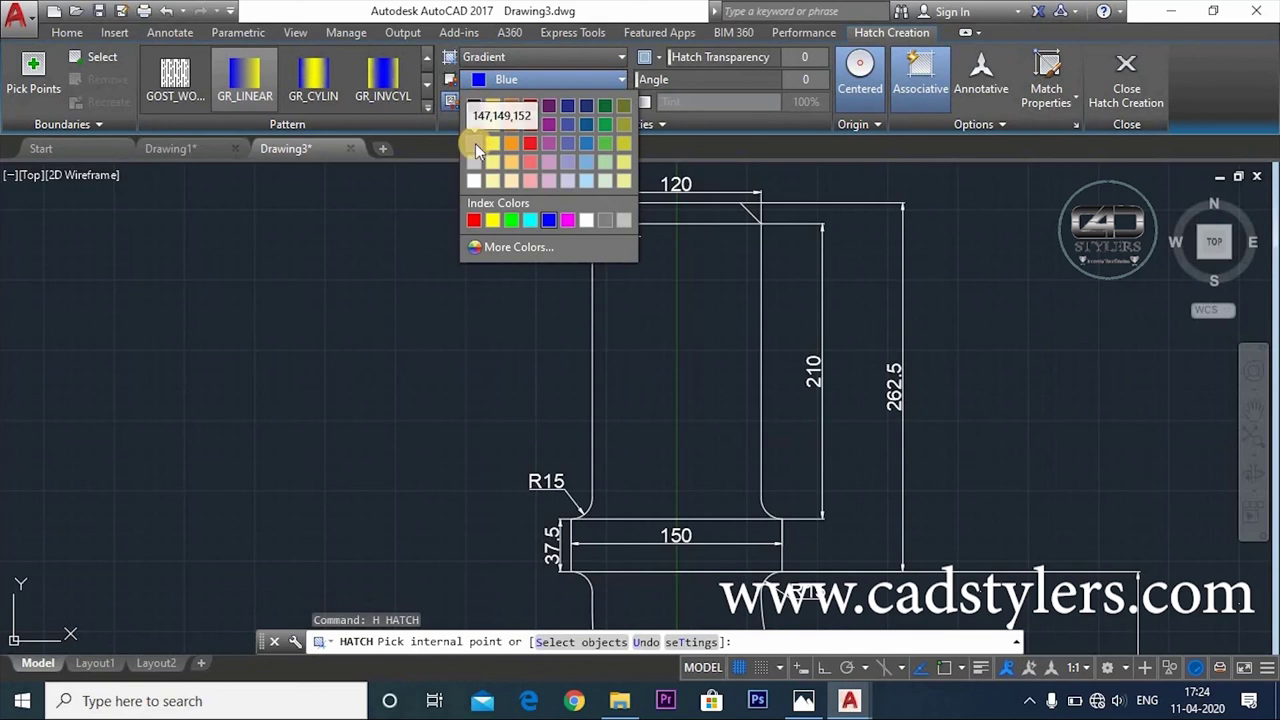
left_click(475, 143)
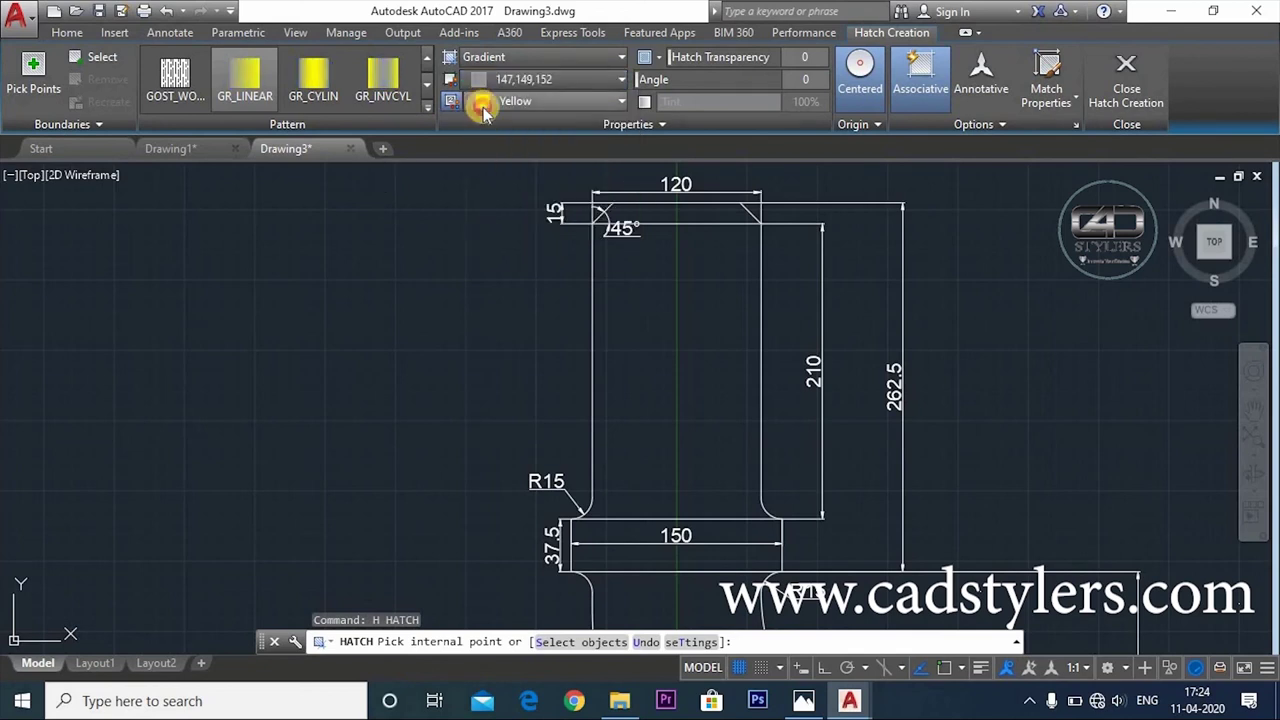
left_click(484, 100)
left_click(477, 184)
Pick inside the shank area to apply the gradient, then finish the hatch
left_click(651, 348)
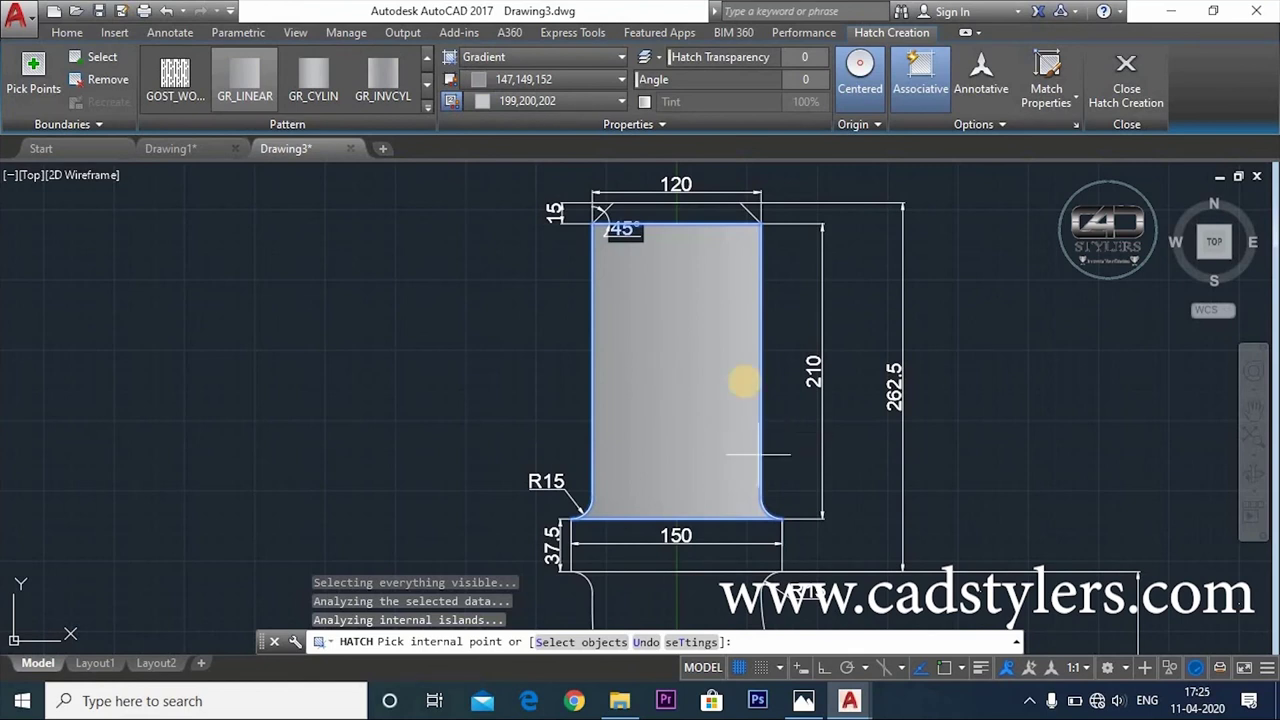
middle_click_drag(737, 374, 738, 226)
scroll(722, 390, "down", 5)
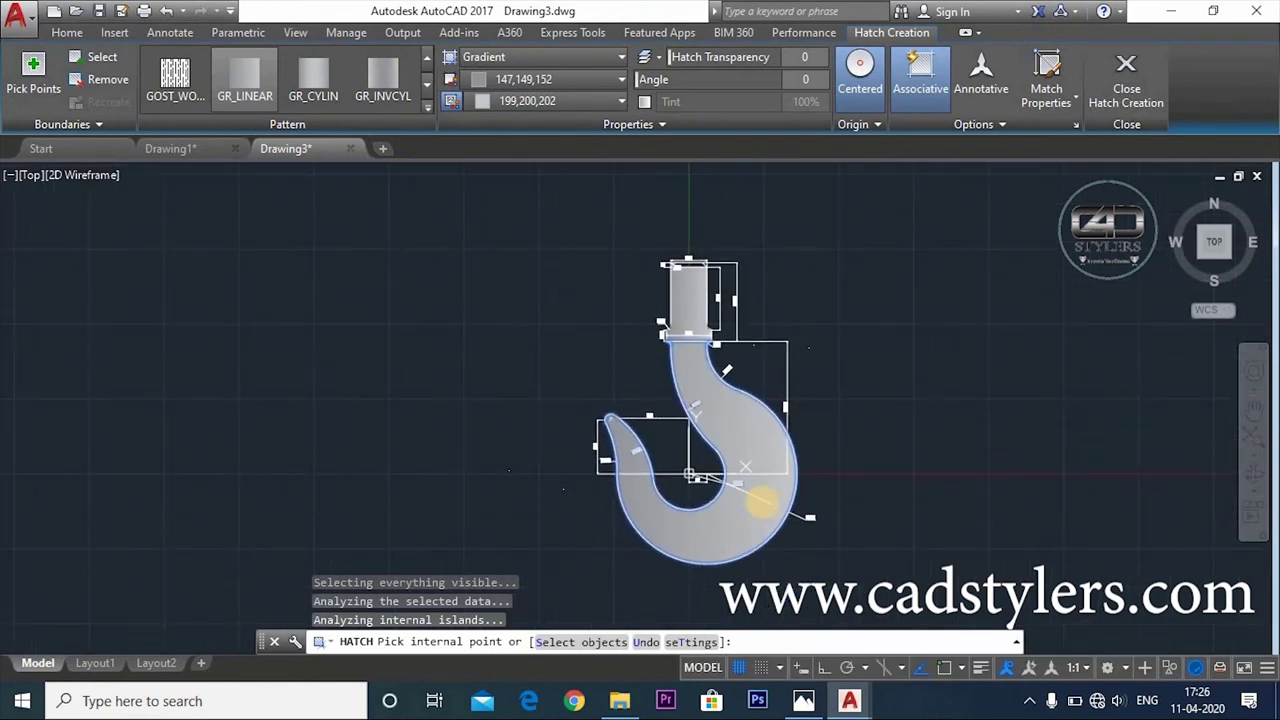
key("Escape")
middle_click_drag(672, 338, 655, 381)
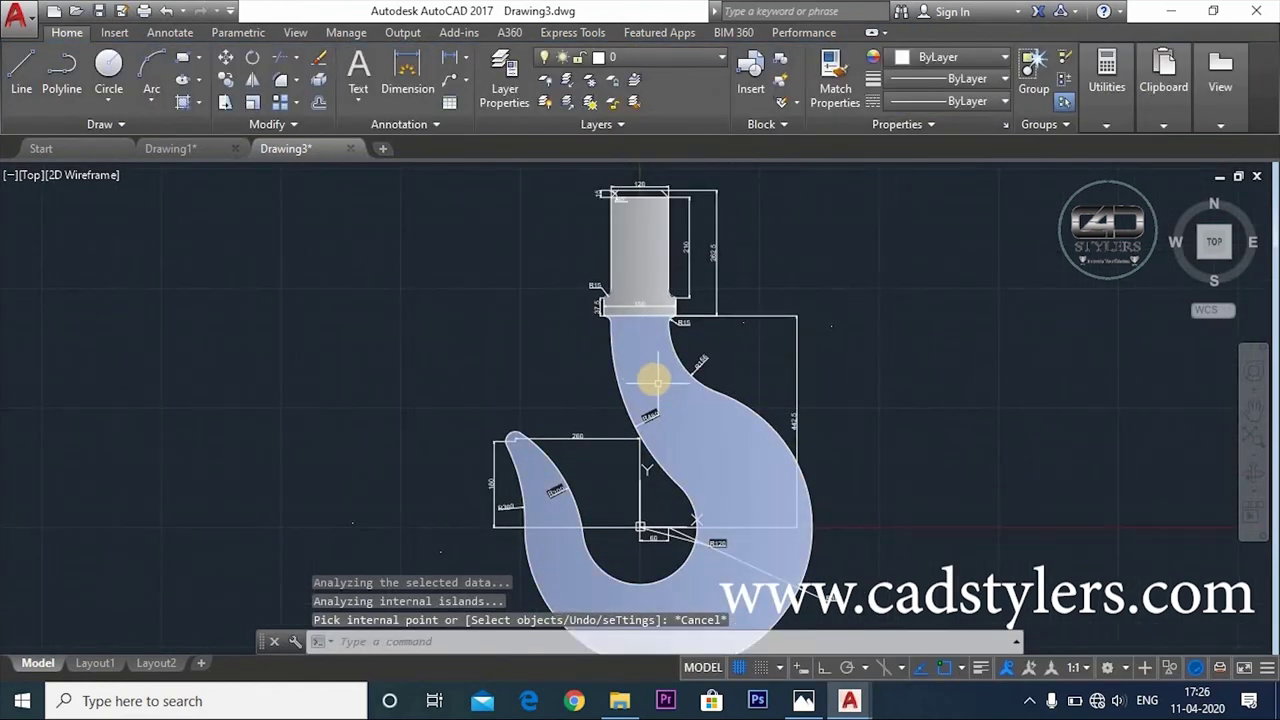
scroll(694, 445, "down", 2)
scroll(737, 420, "down", 3)
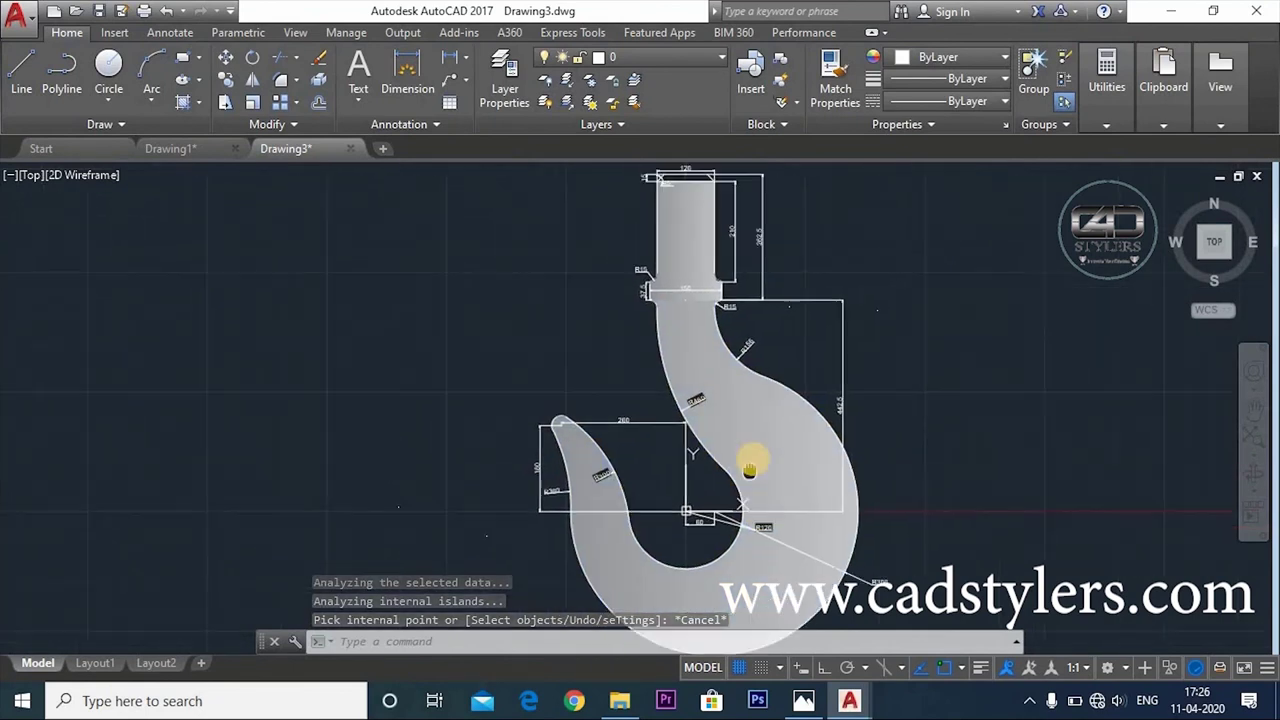
key("Escape")
scroll(765, 450, "up", 2)
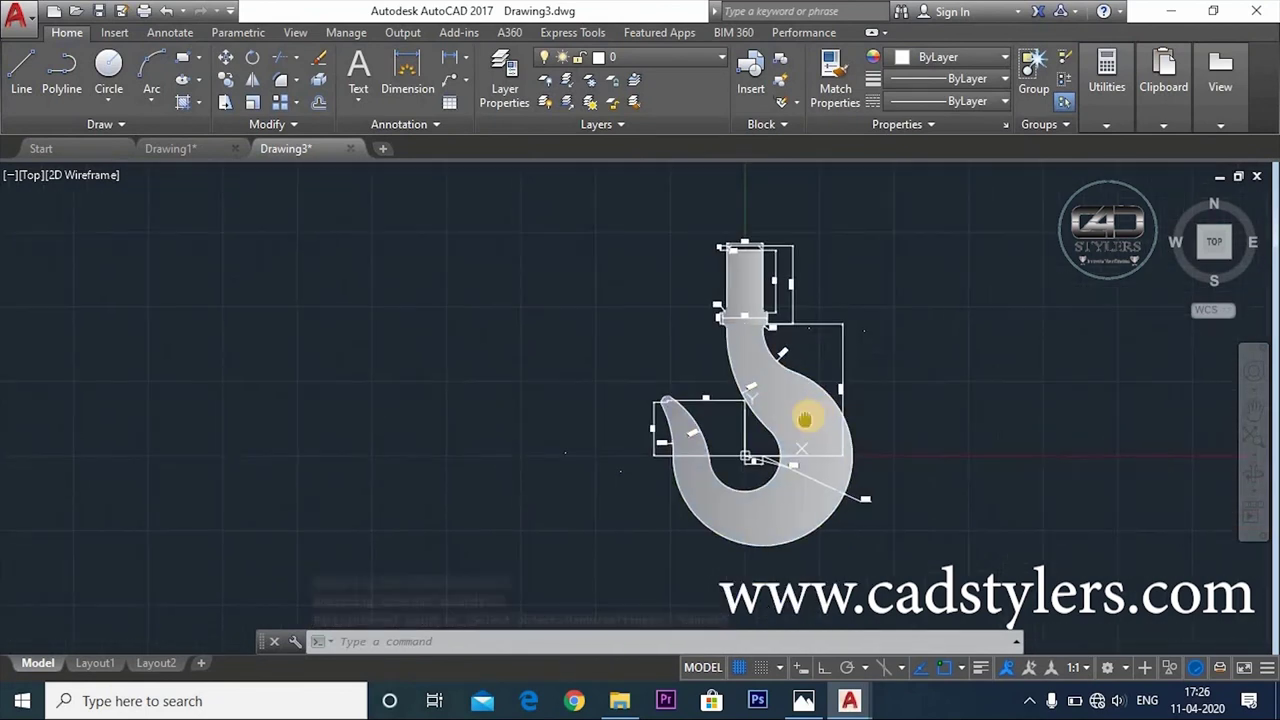
scroll(895, 454, "up", 2)
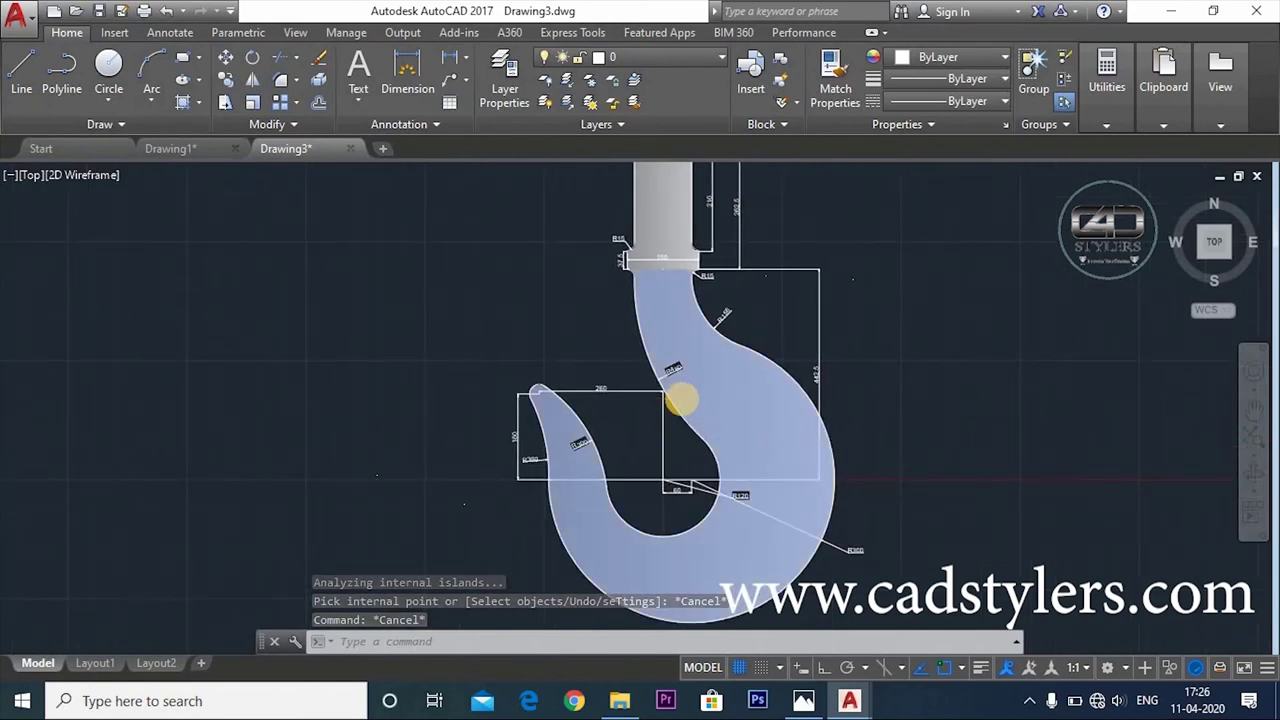
scroll(678, 412, "up", 2)
scroll(750, 400, "down", 2)
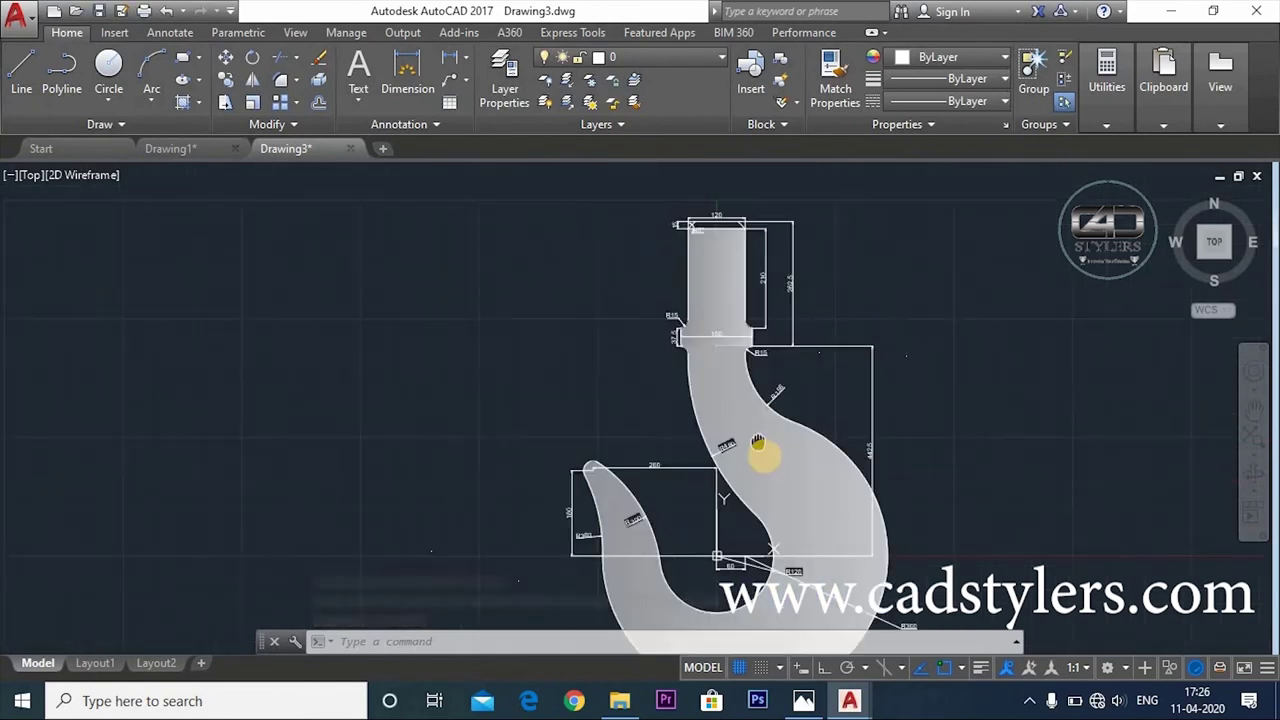
scroll(737, 345, "up", 2)
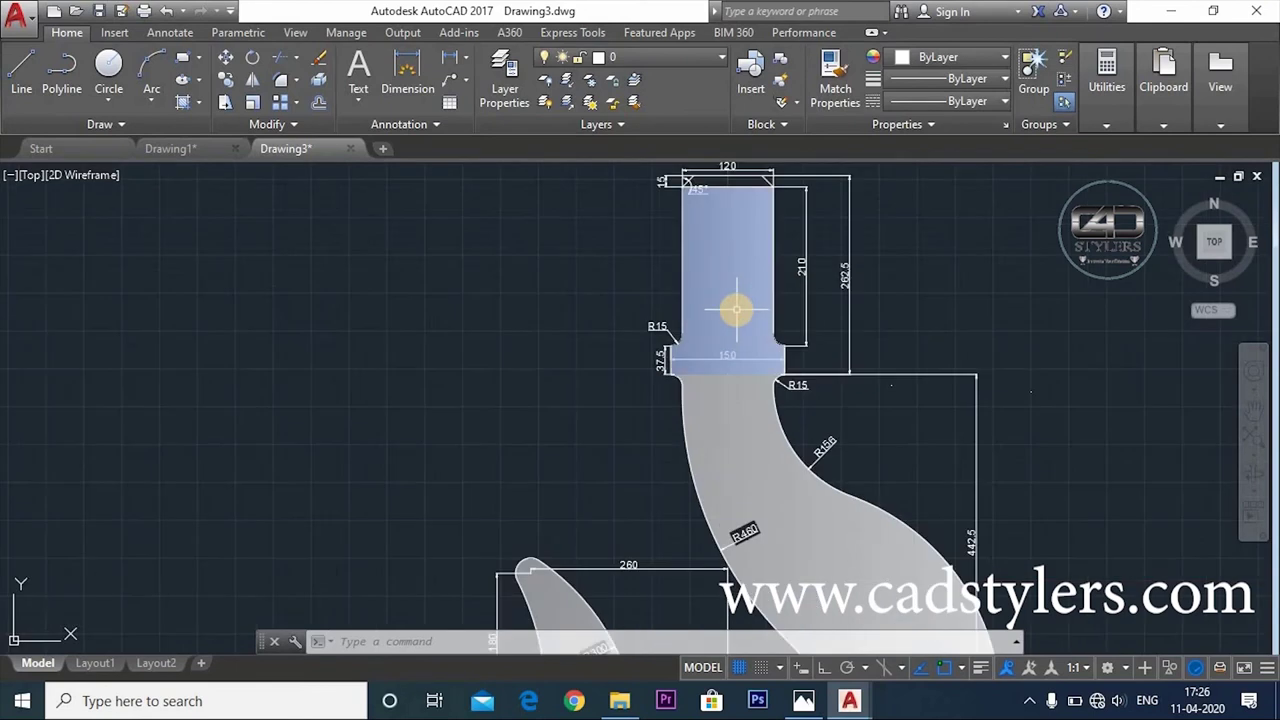
scroll(740, 345, "down", 2)
scroll(808, 449, "up", 1)
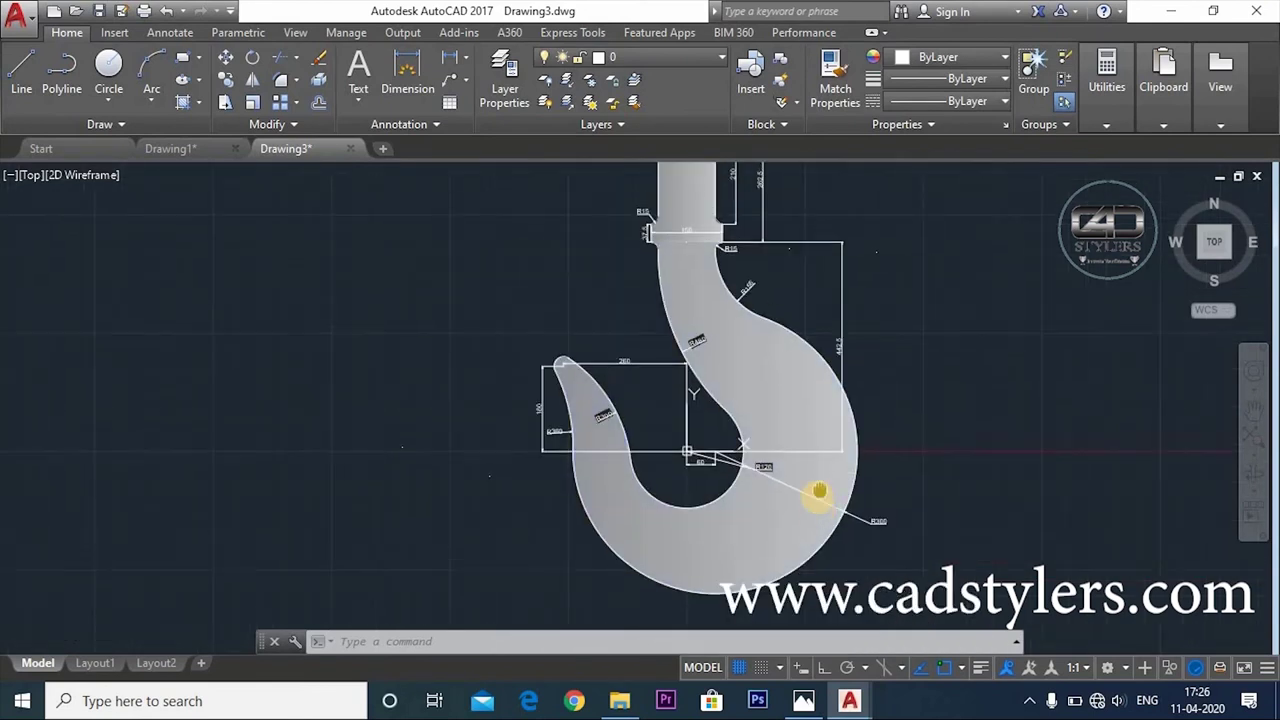
middle_click_drag(940, 477, 929, 528)
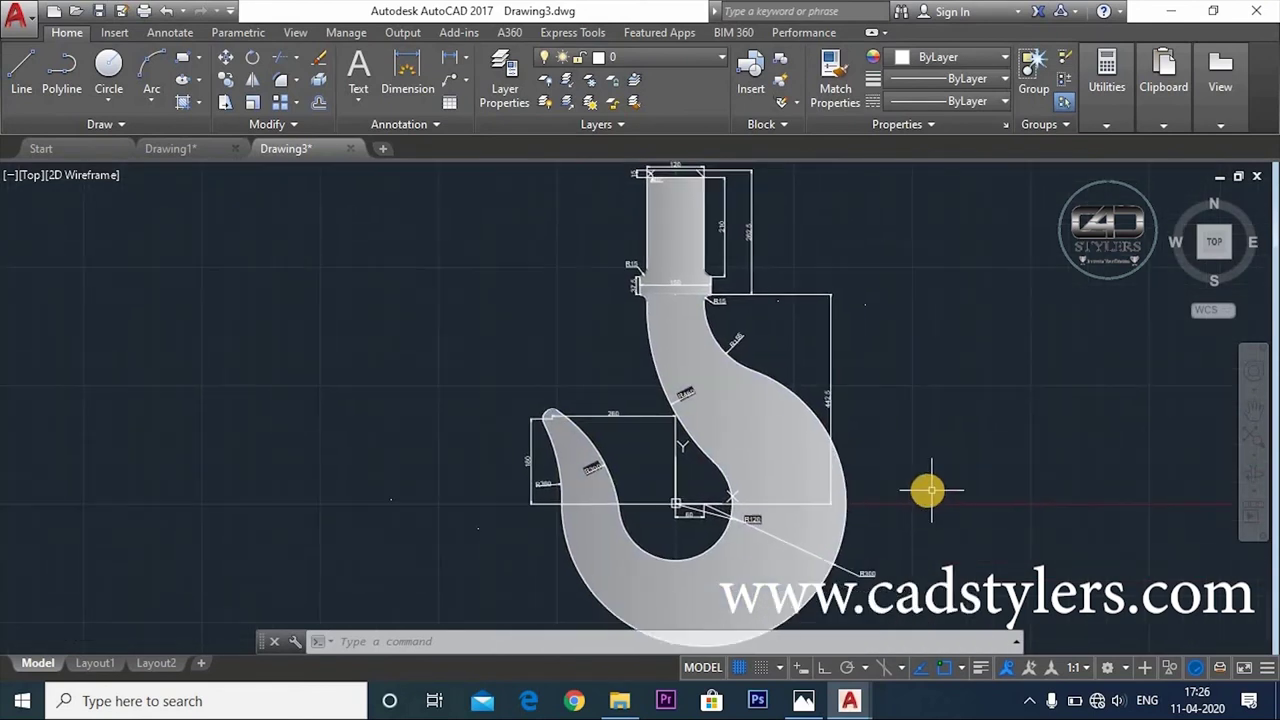